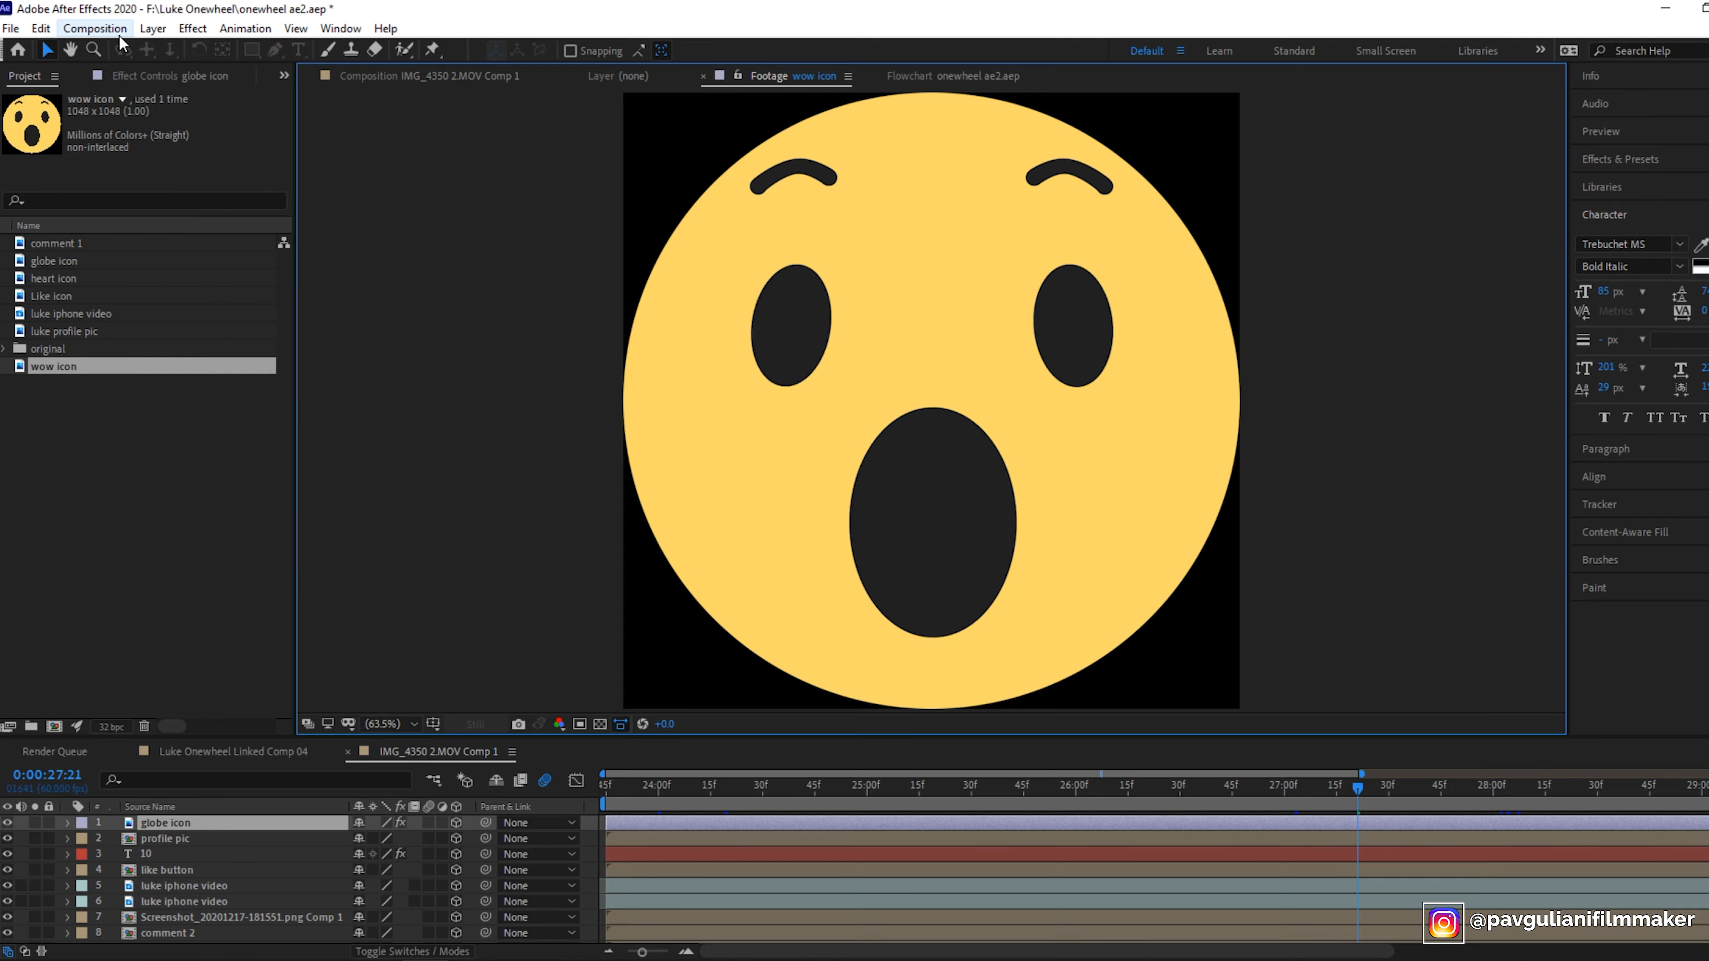
# - Create a new composition with a width of 3840 px and a height of 7000 px
pyautogui.click(94, 28)
pyautogui.click(105, 44)
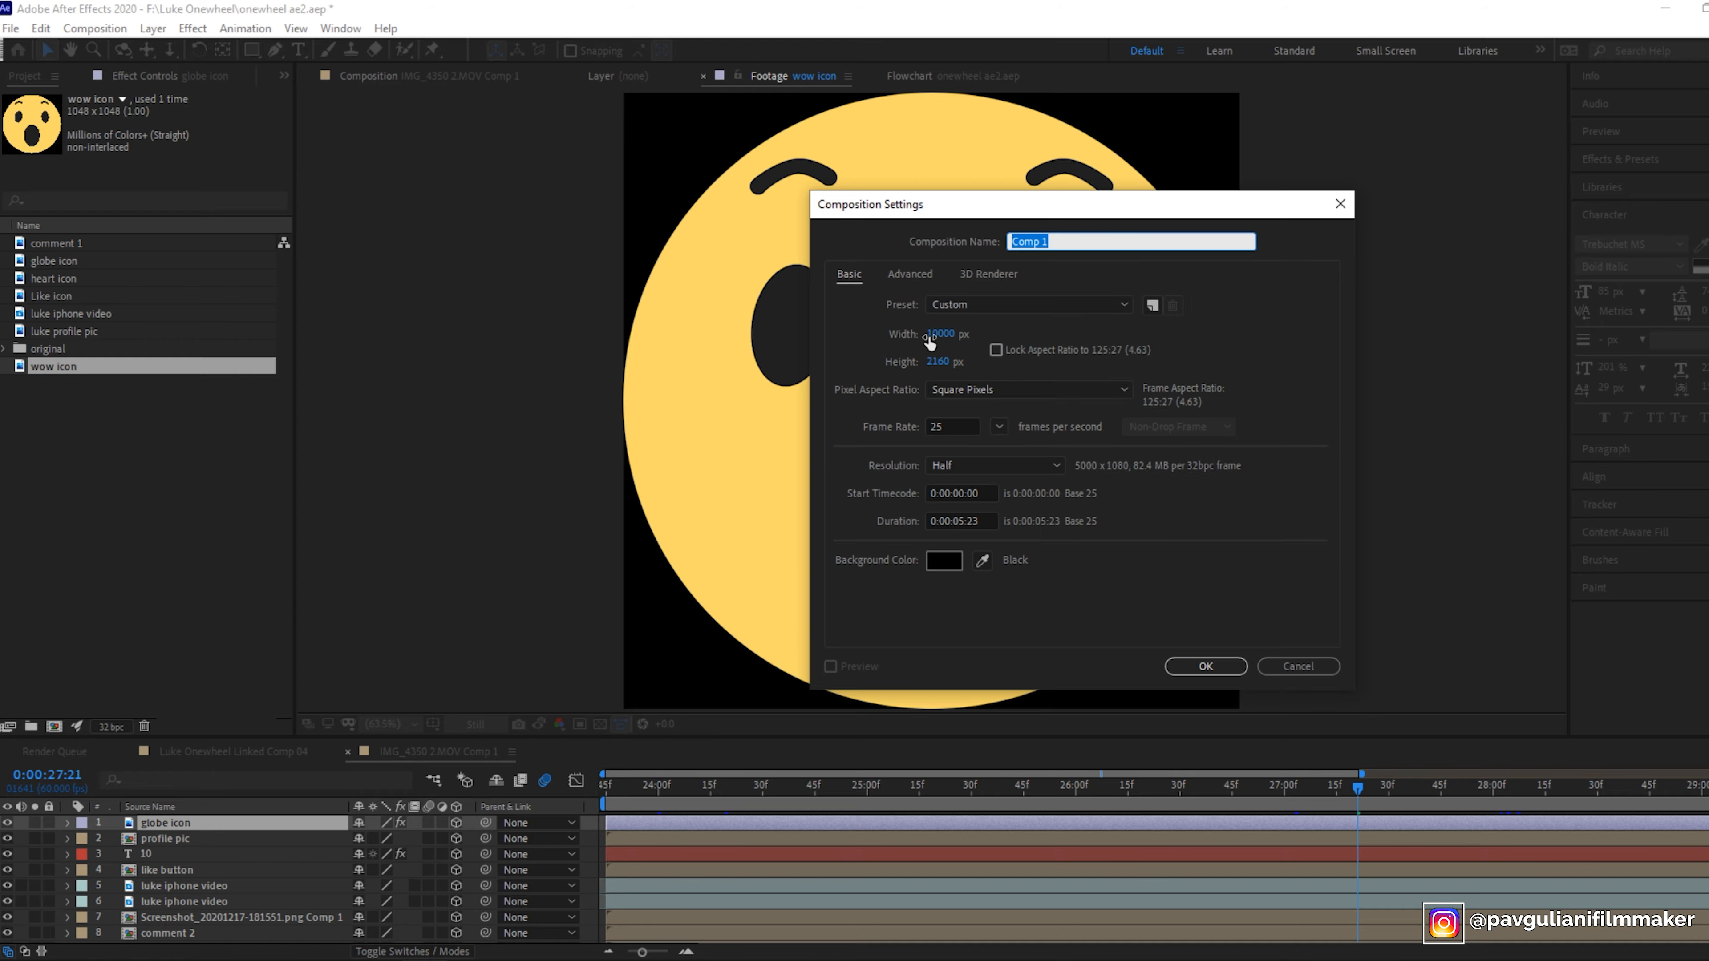
pyautogui.click(944, 334)
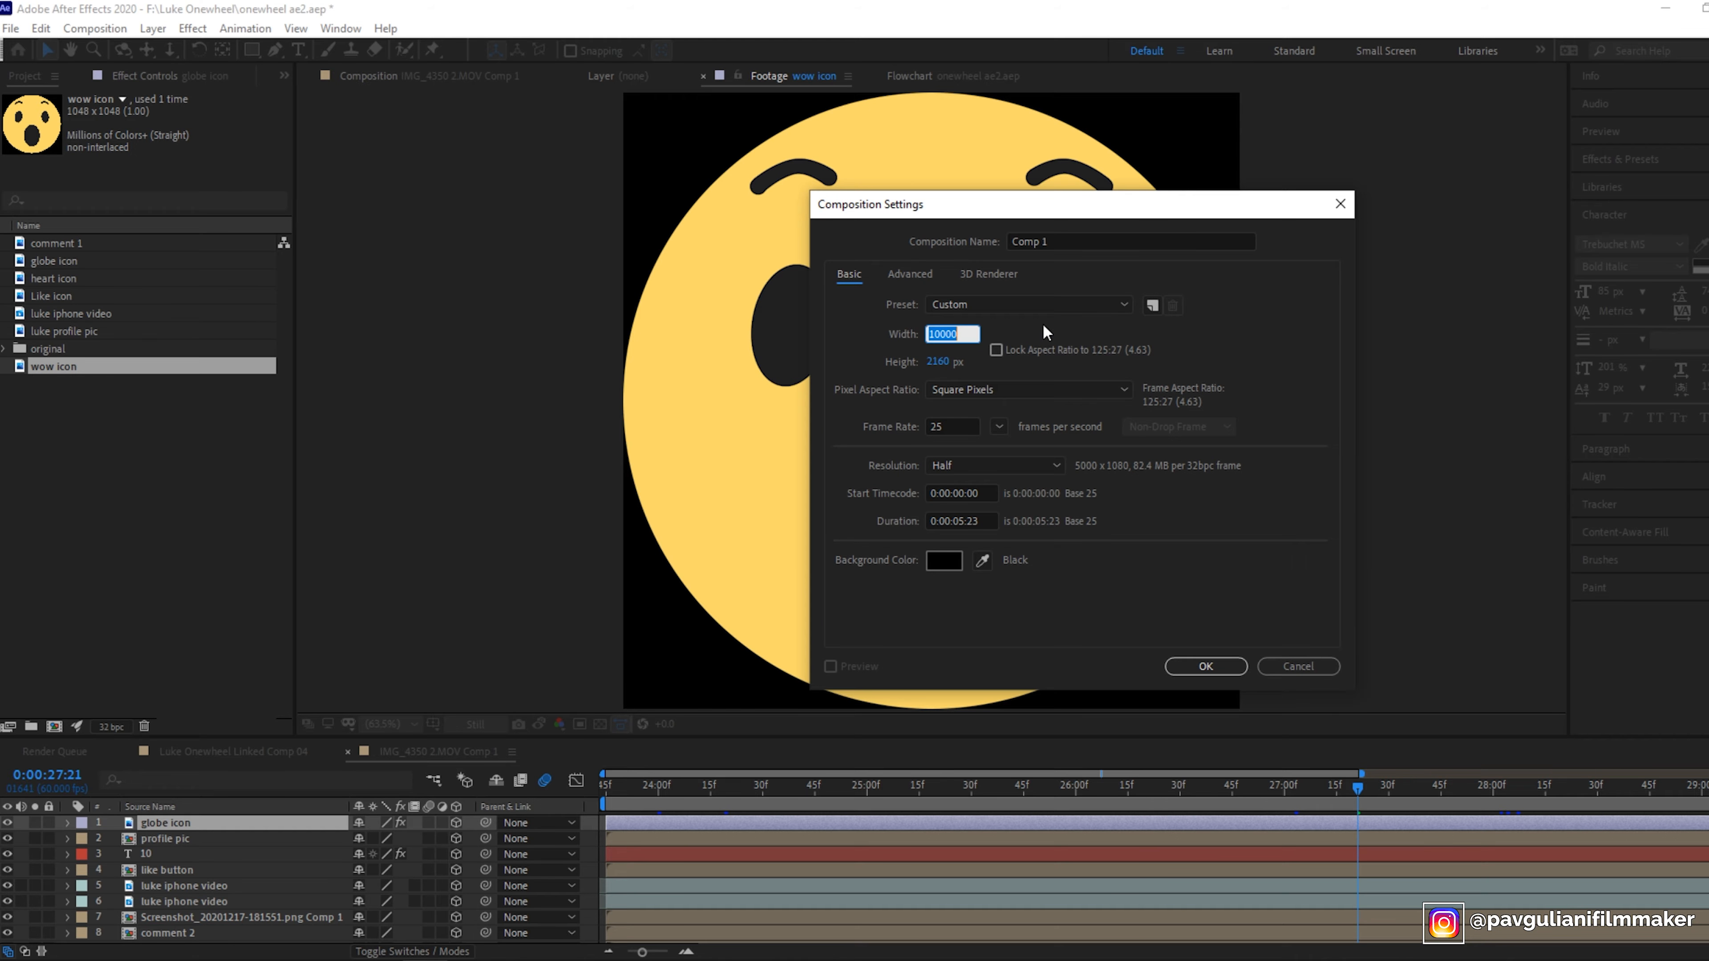
pyautogui.write('3840')
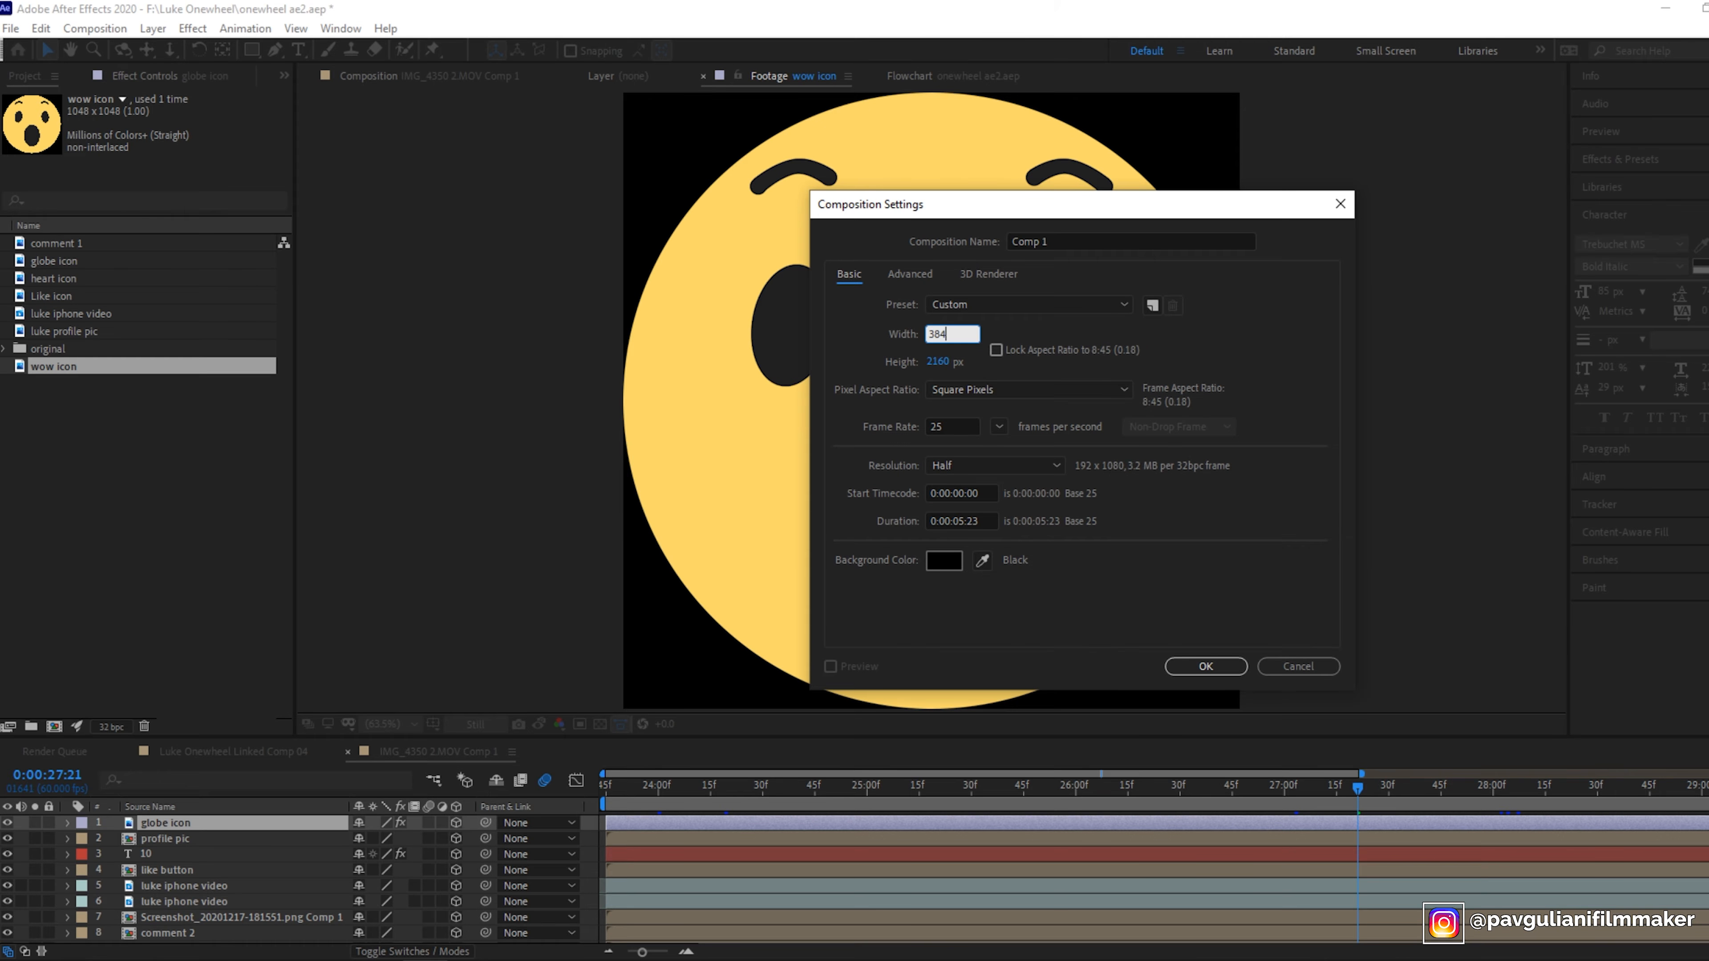
pyautogui.click(1289, 344)
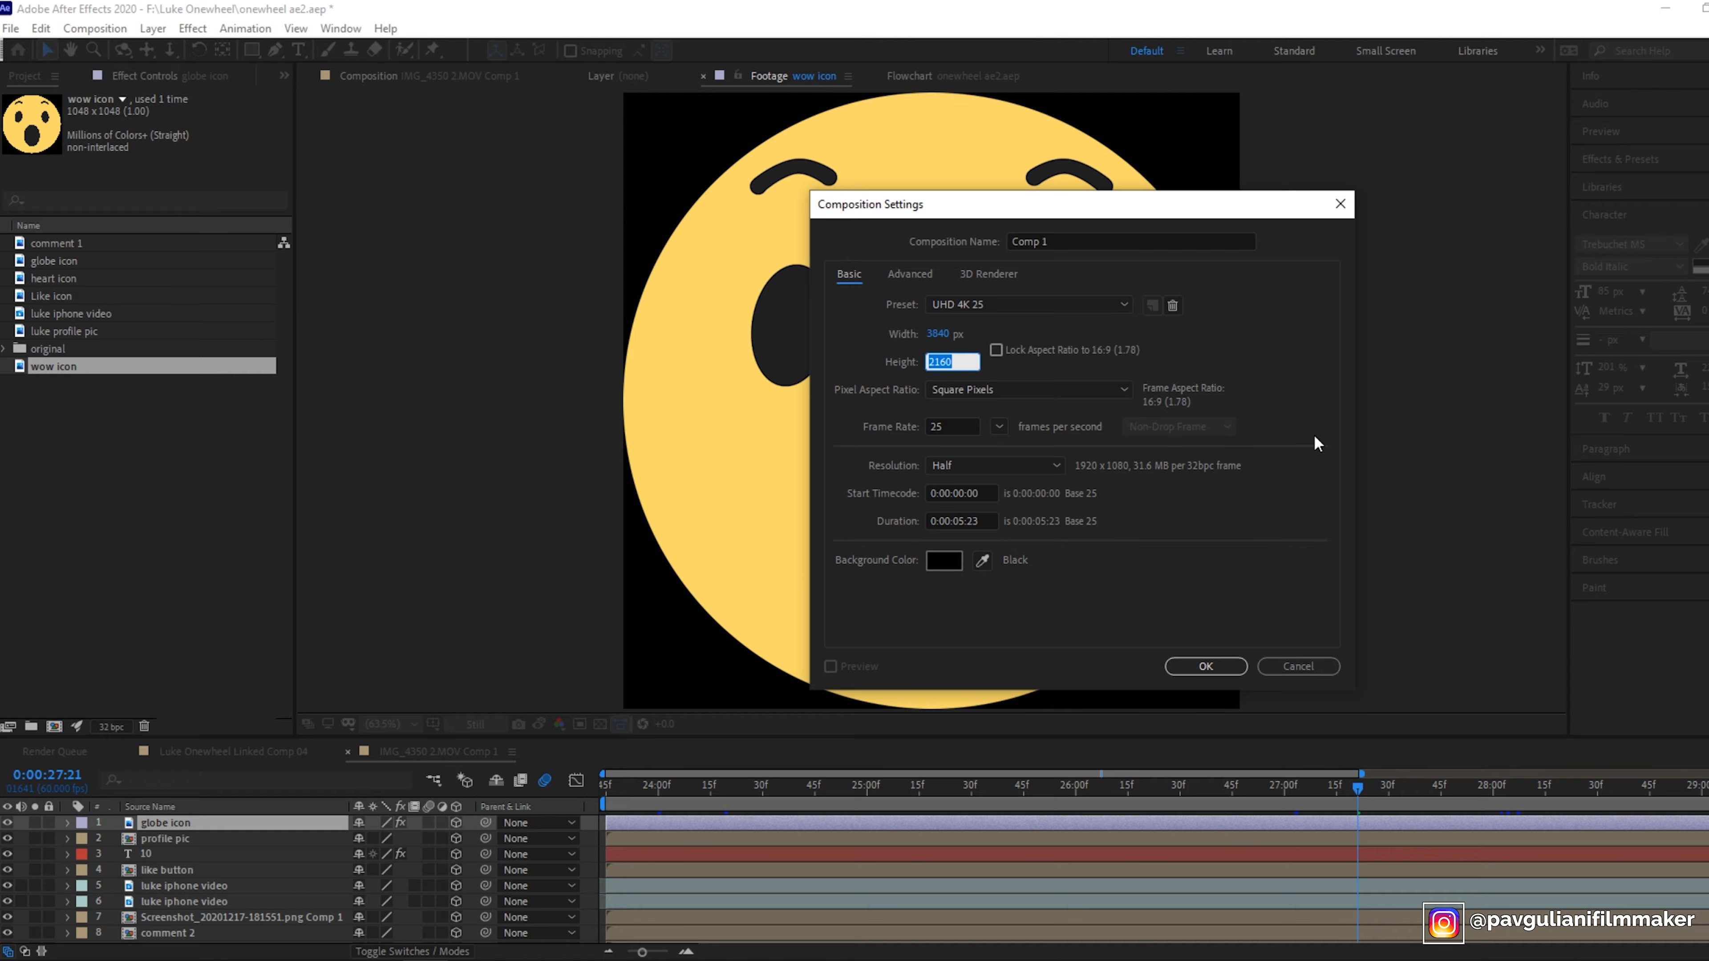
pyautogui.write('7000')
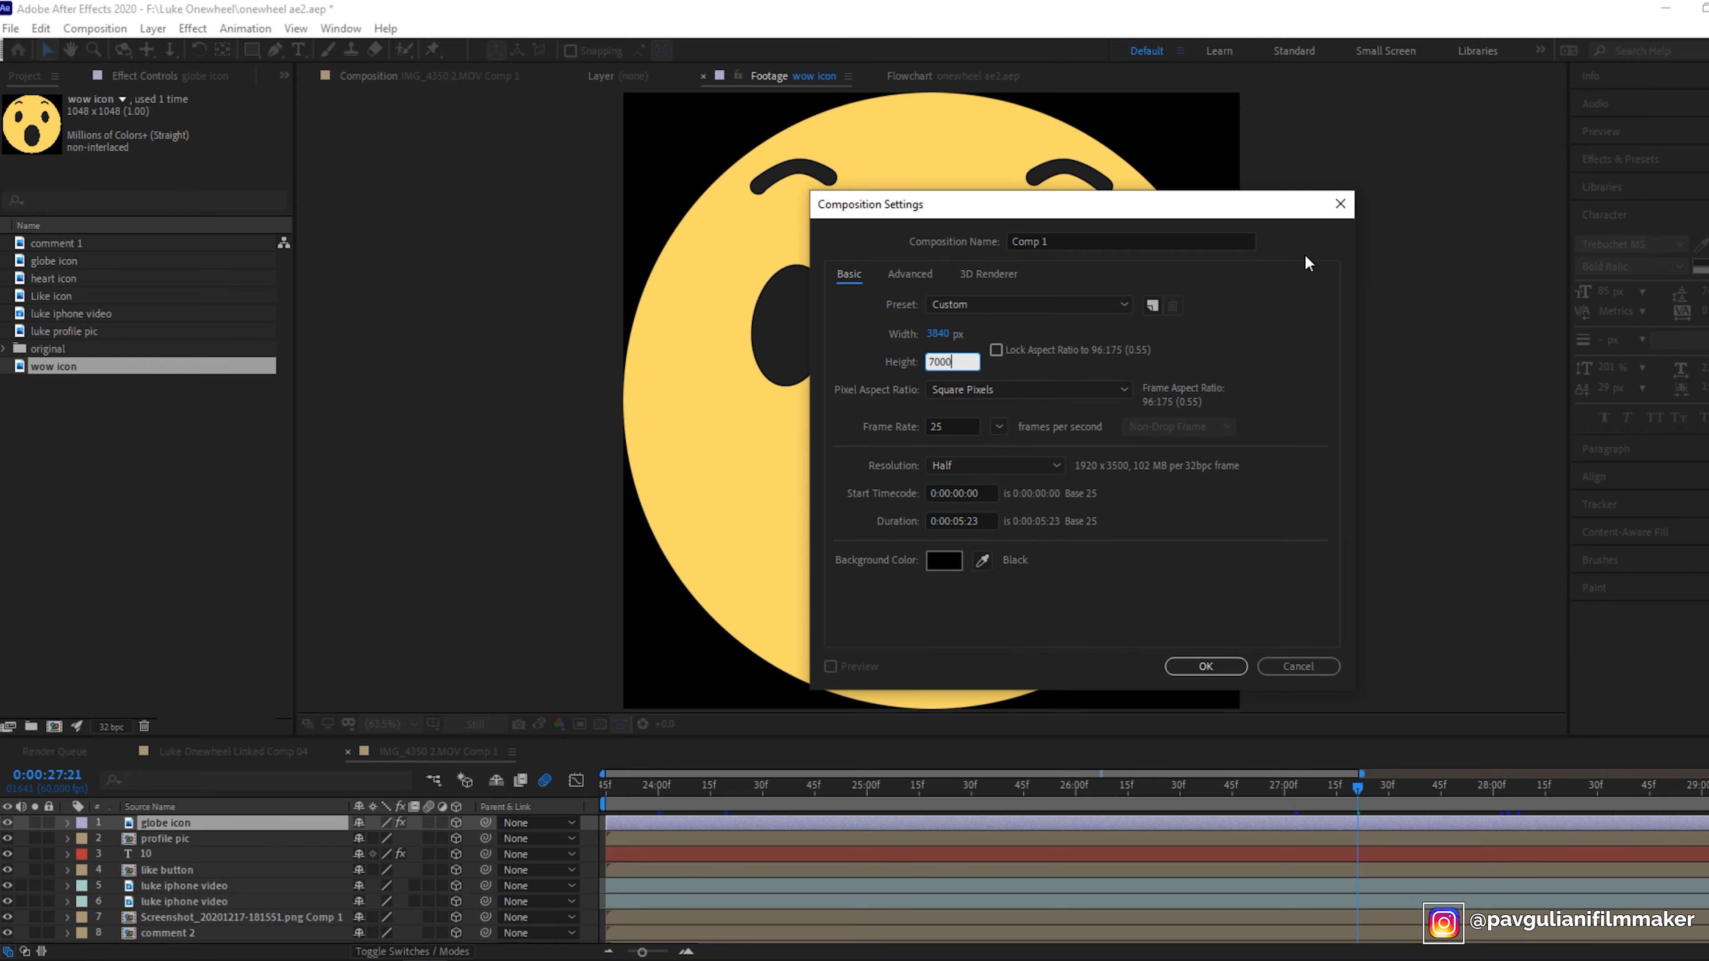
pyautogui.click(1205, 666)
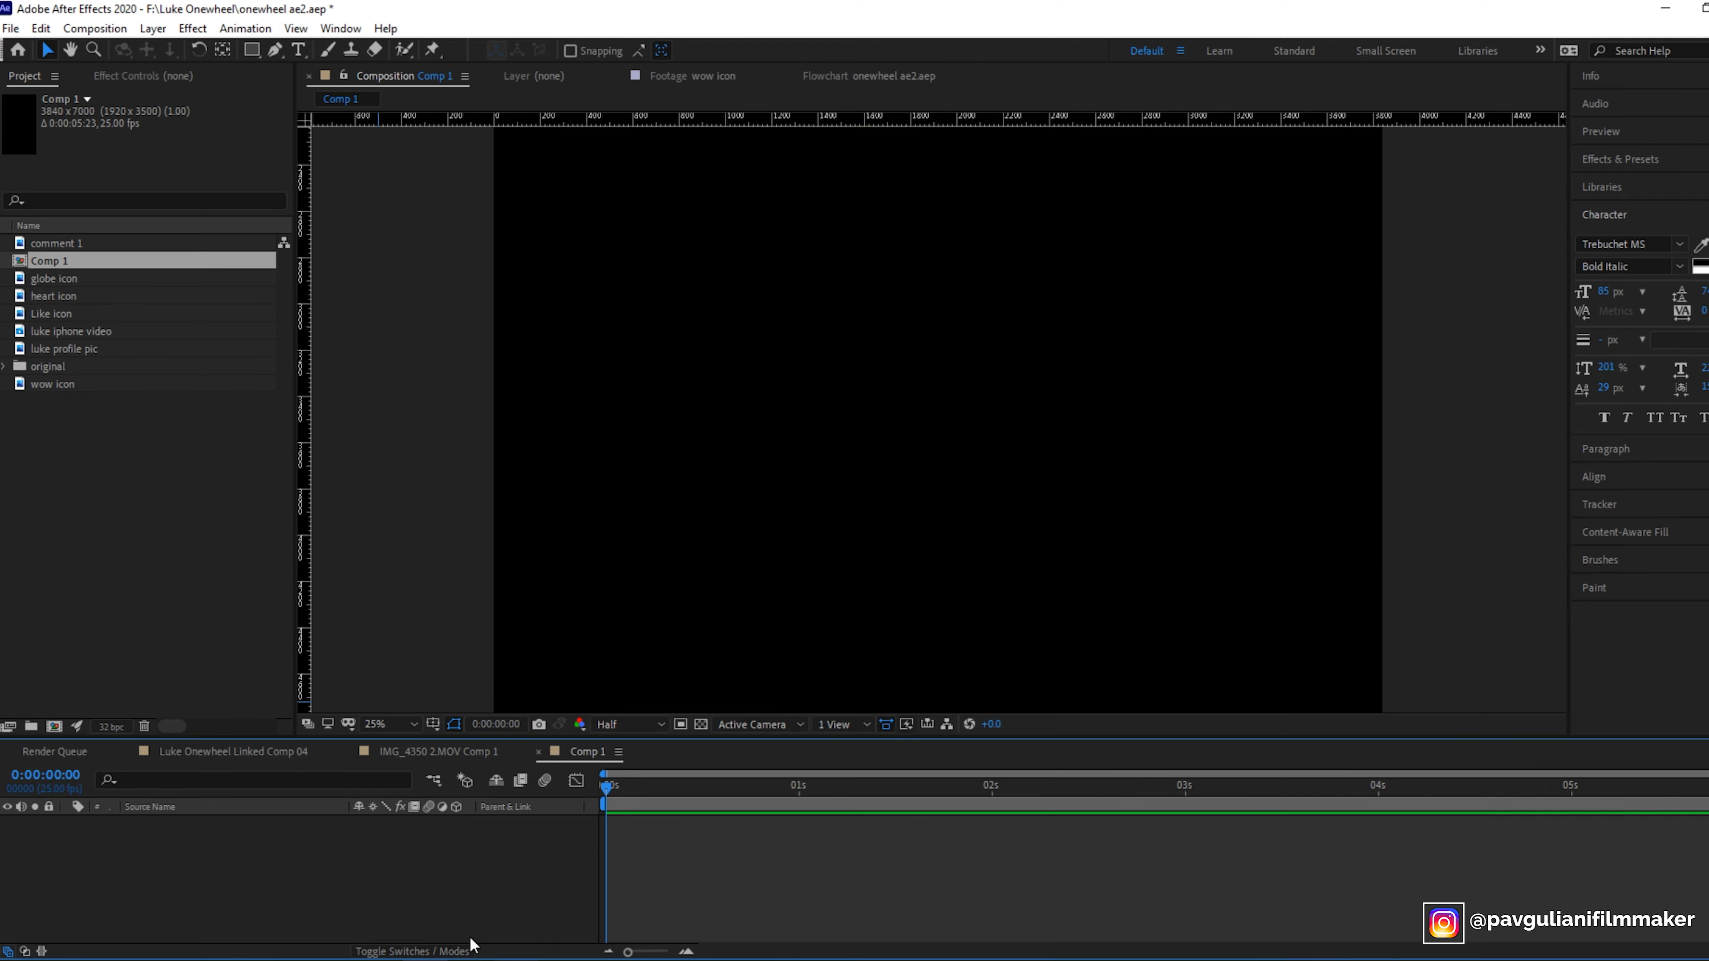
# - Compare the new composition's framing with the existing IMG_4350 2.MOV Comp 1 layout at fit zoom
pyautogui.click(396, 724)
pyautogui.click(401, 401)
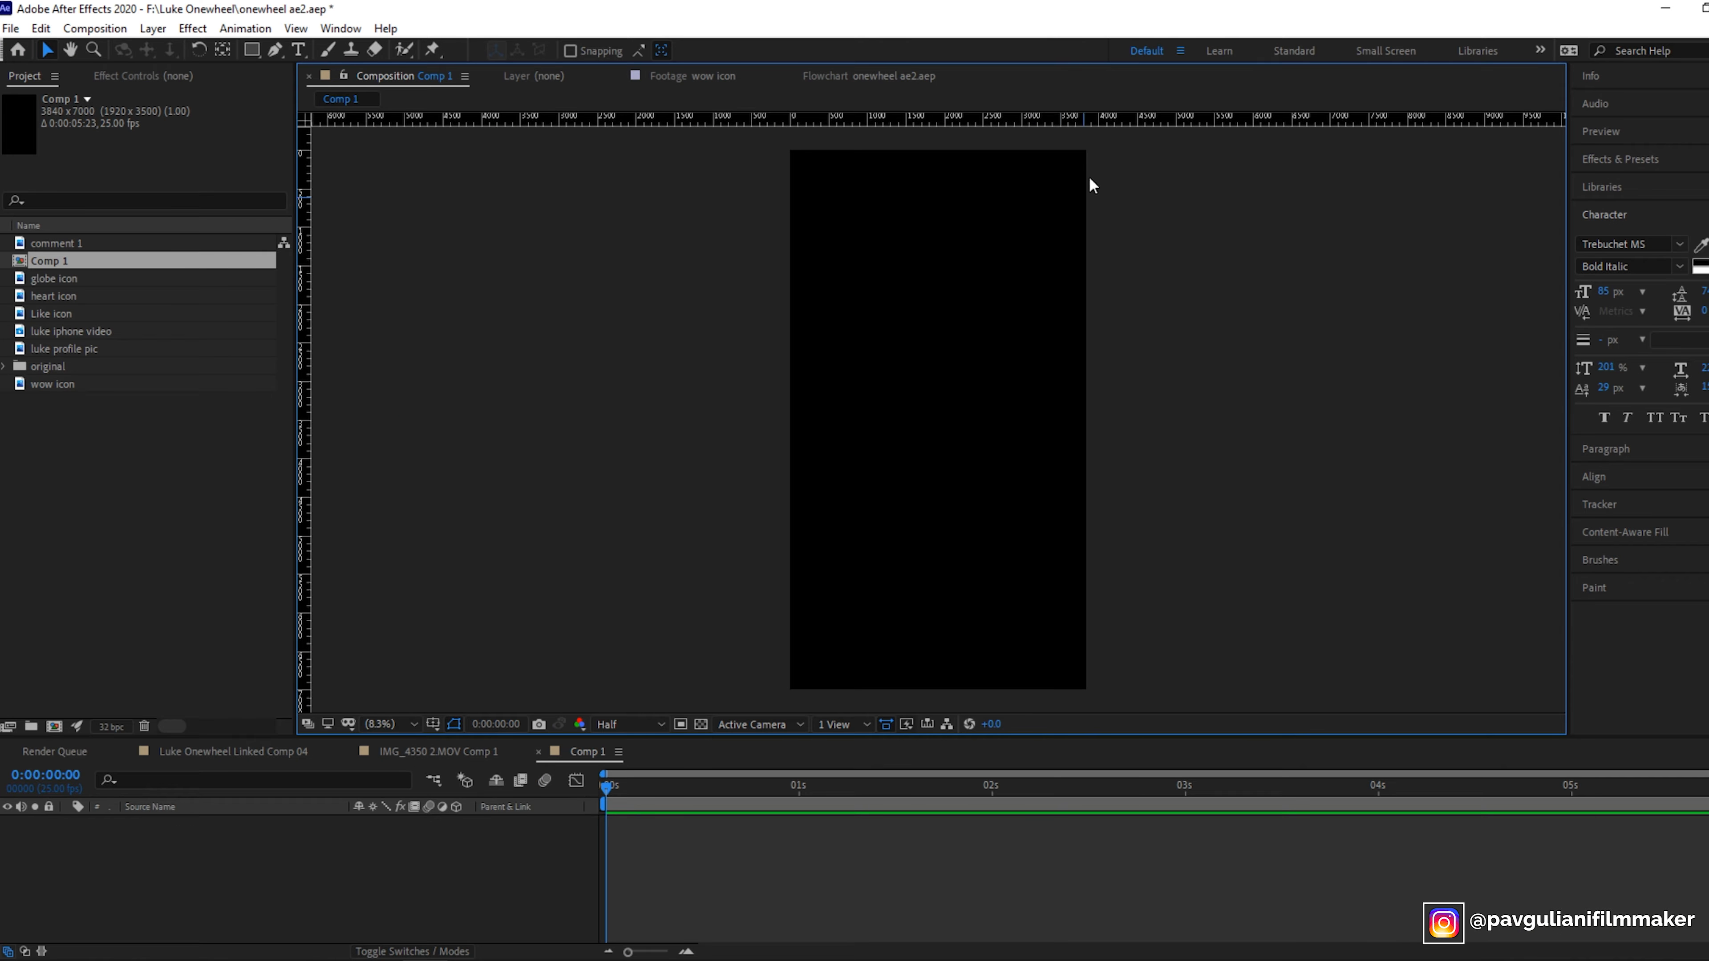
pyautogui.click(428, 752)
pyautogui.click(393, 724)
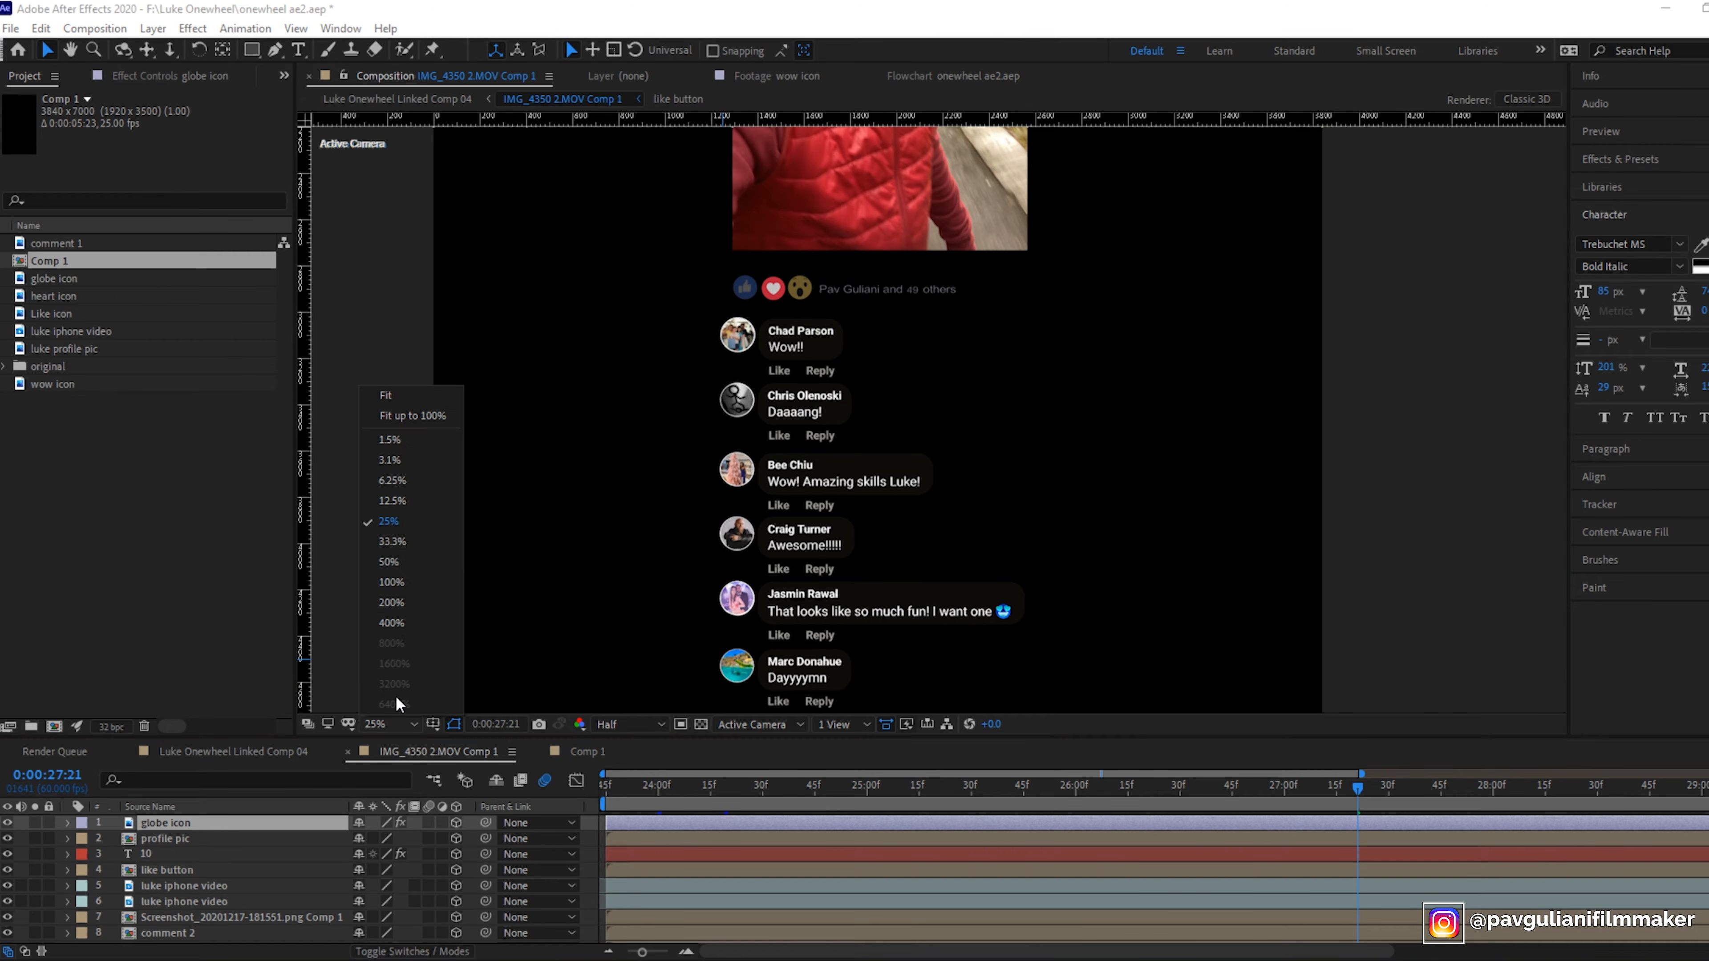
pyautogui.click(404, 396)
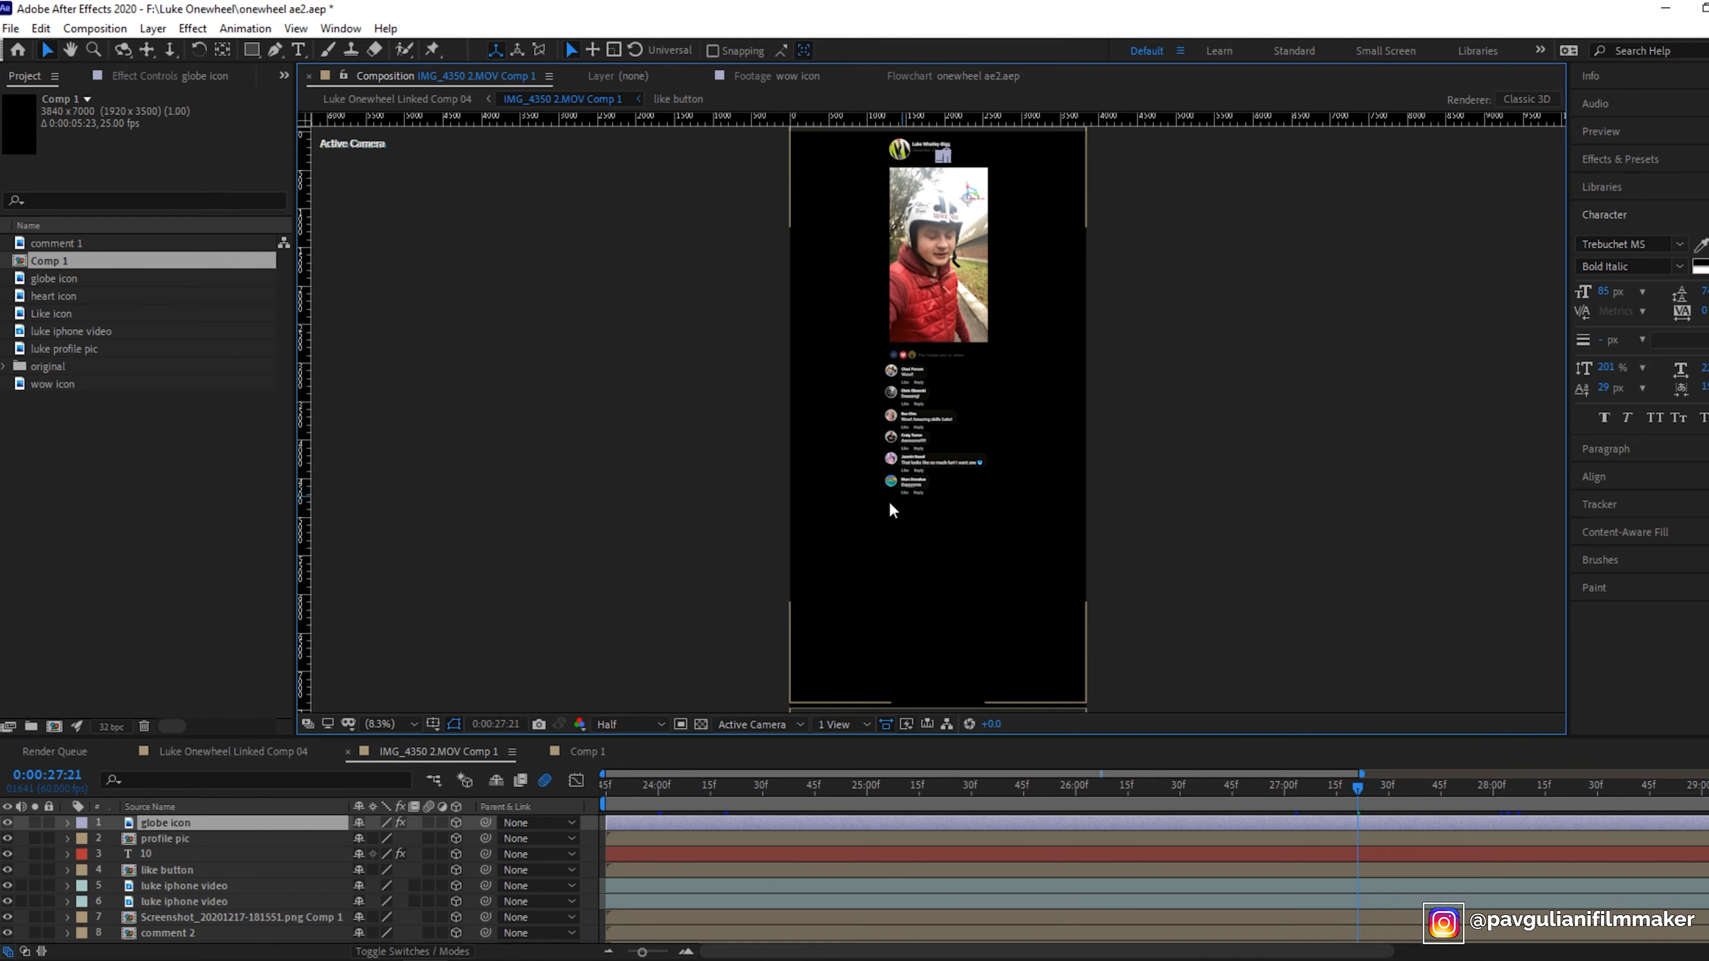
pyautogui.click(587, 752)
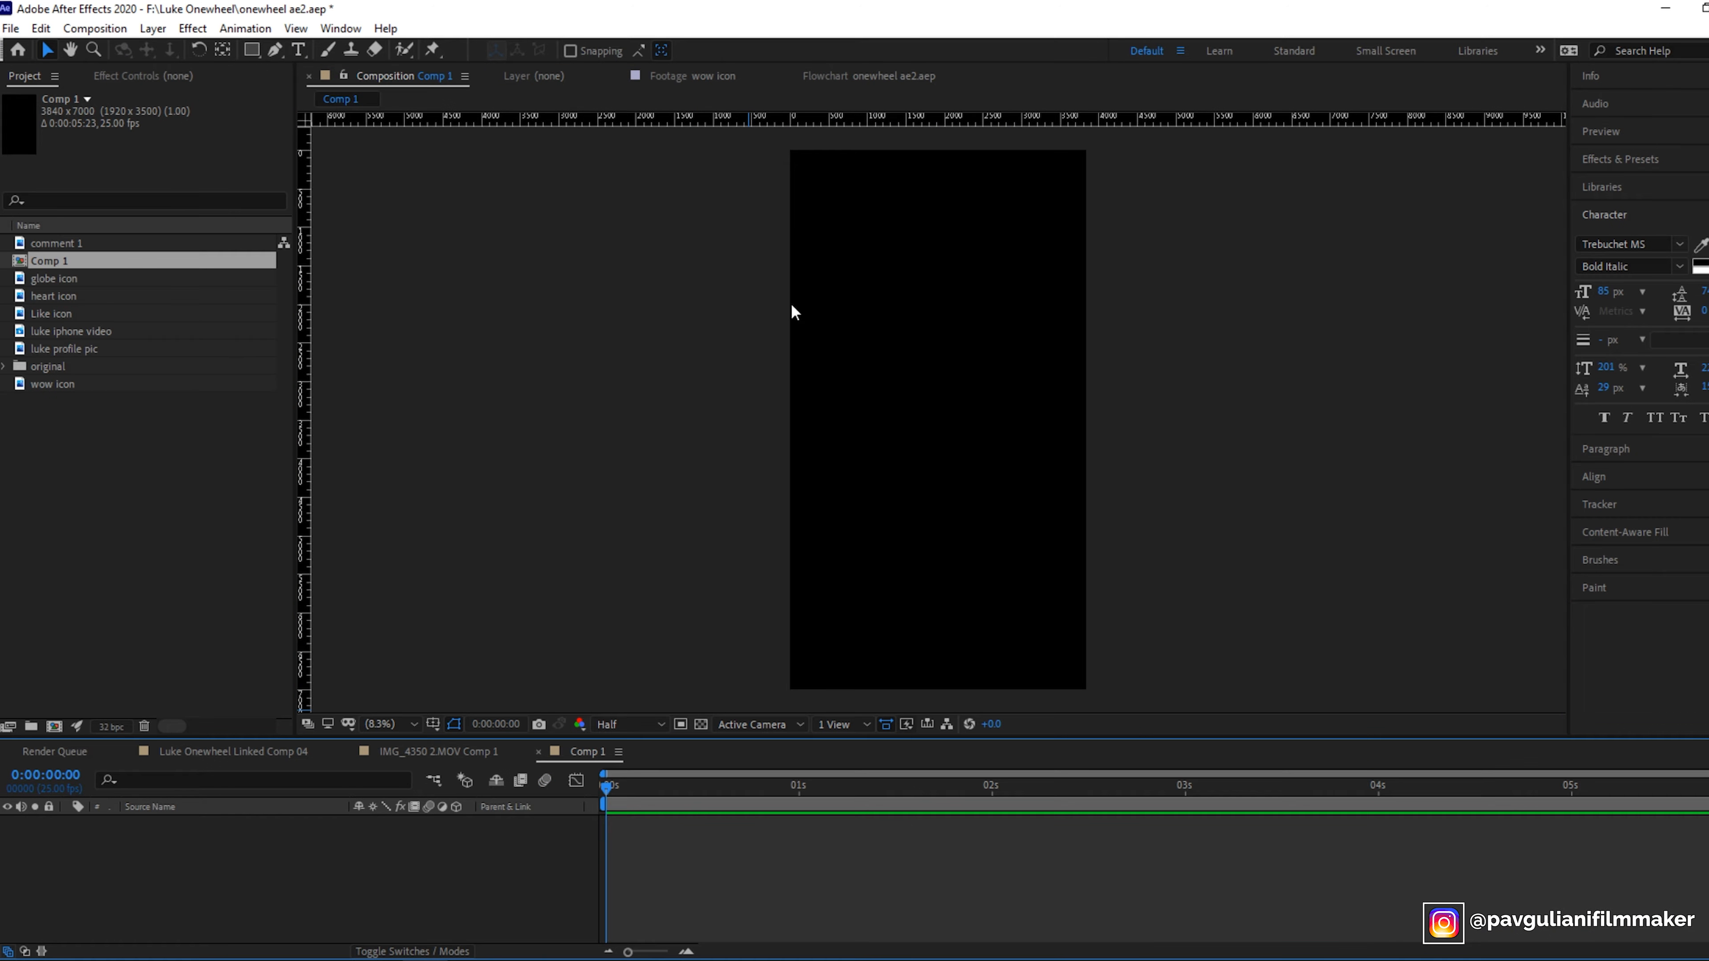
pyautogui.click(845, 366)
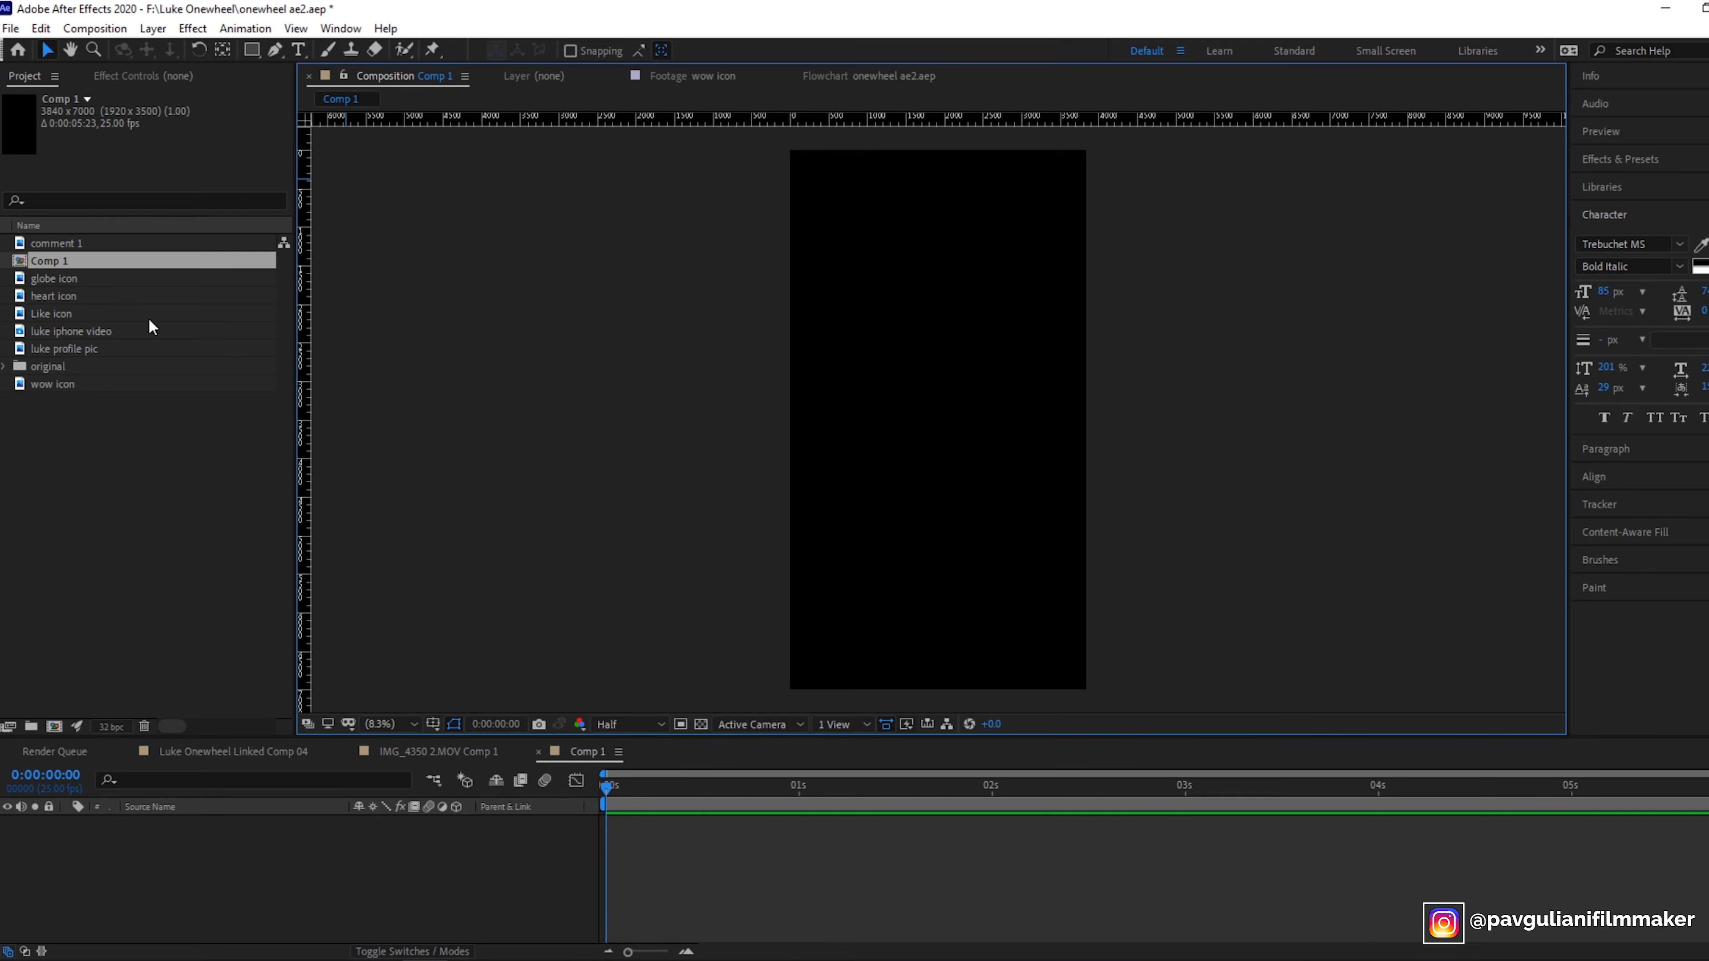
pyautogui.click(42, 254)
pyautogui.click(39, 244)
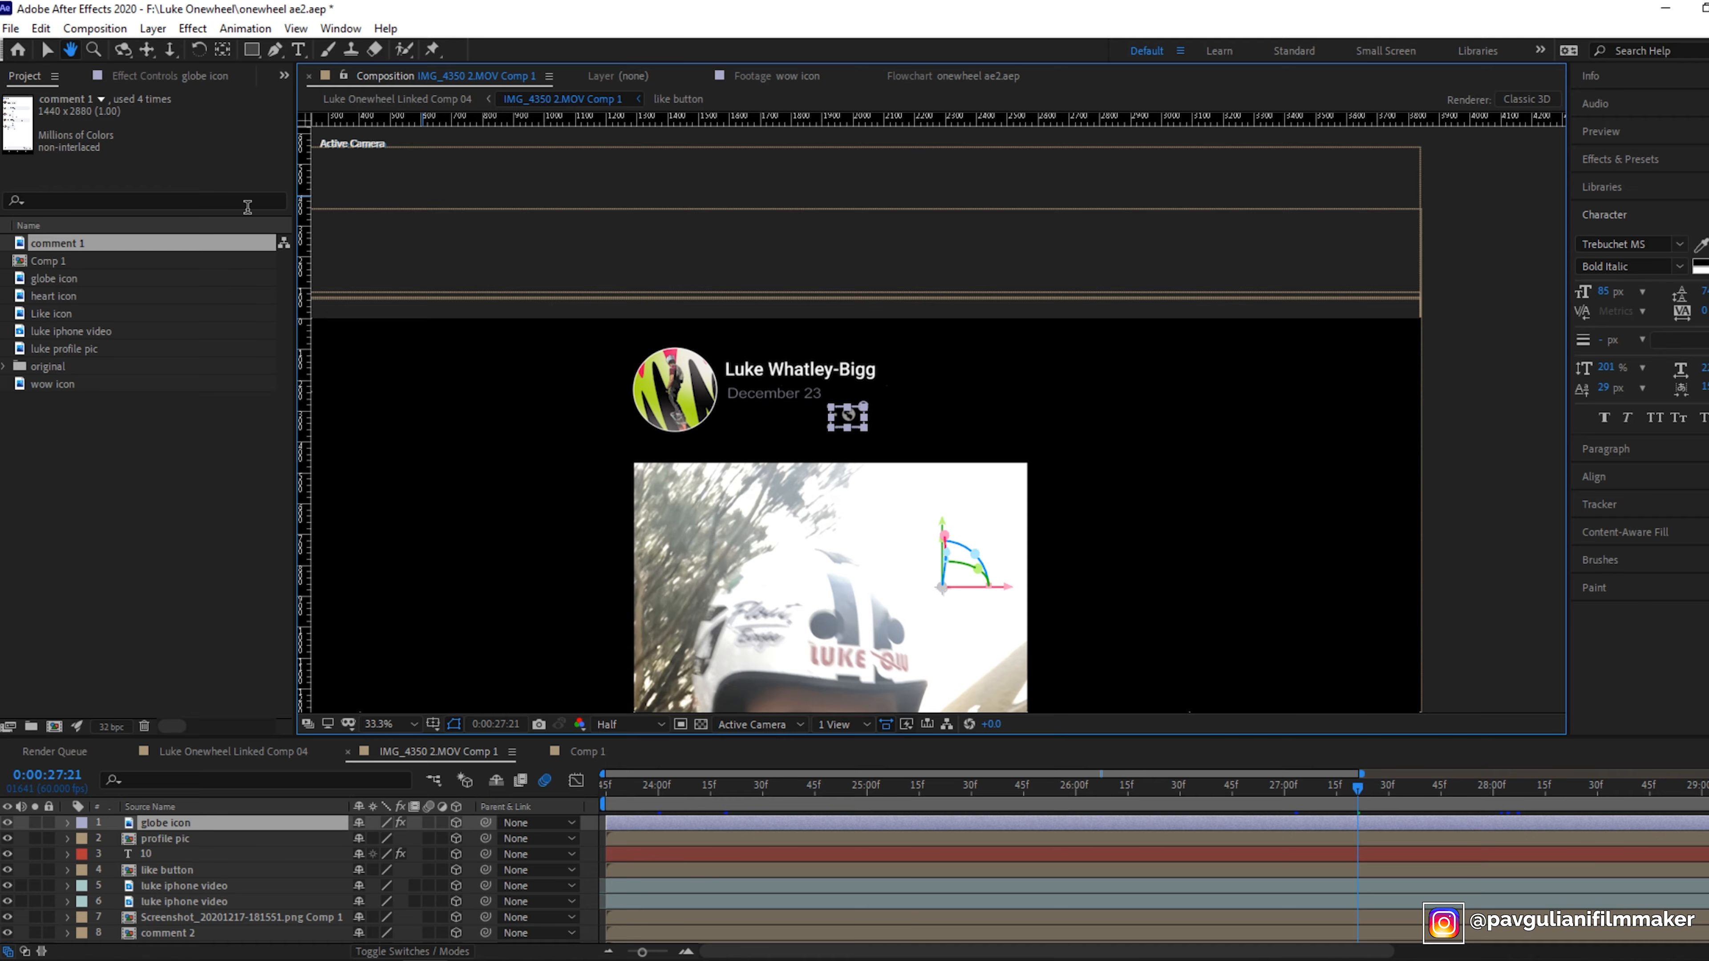
pyautogui.press('v')
pyautogui.click(718, 372)
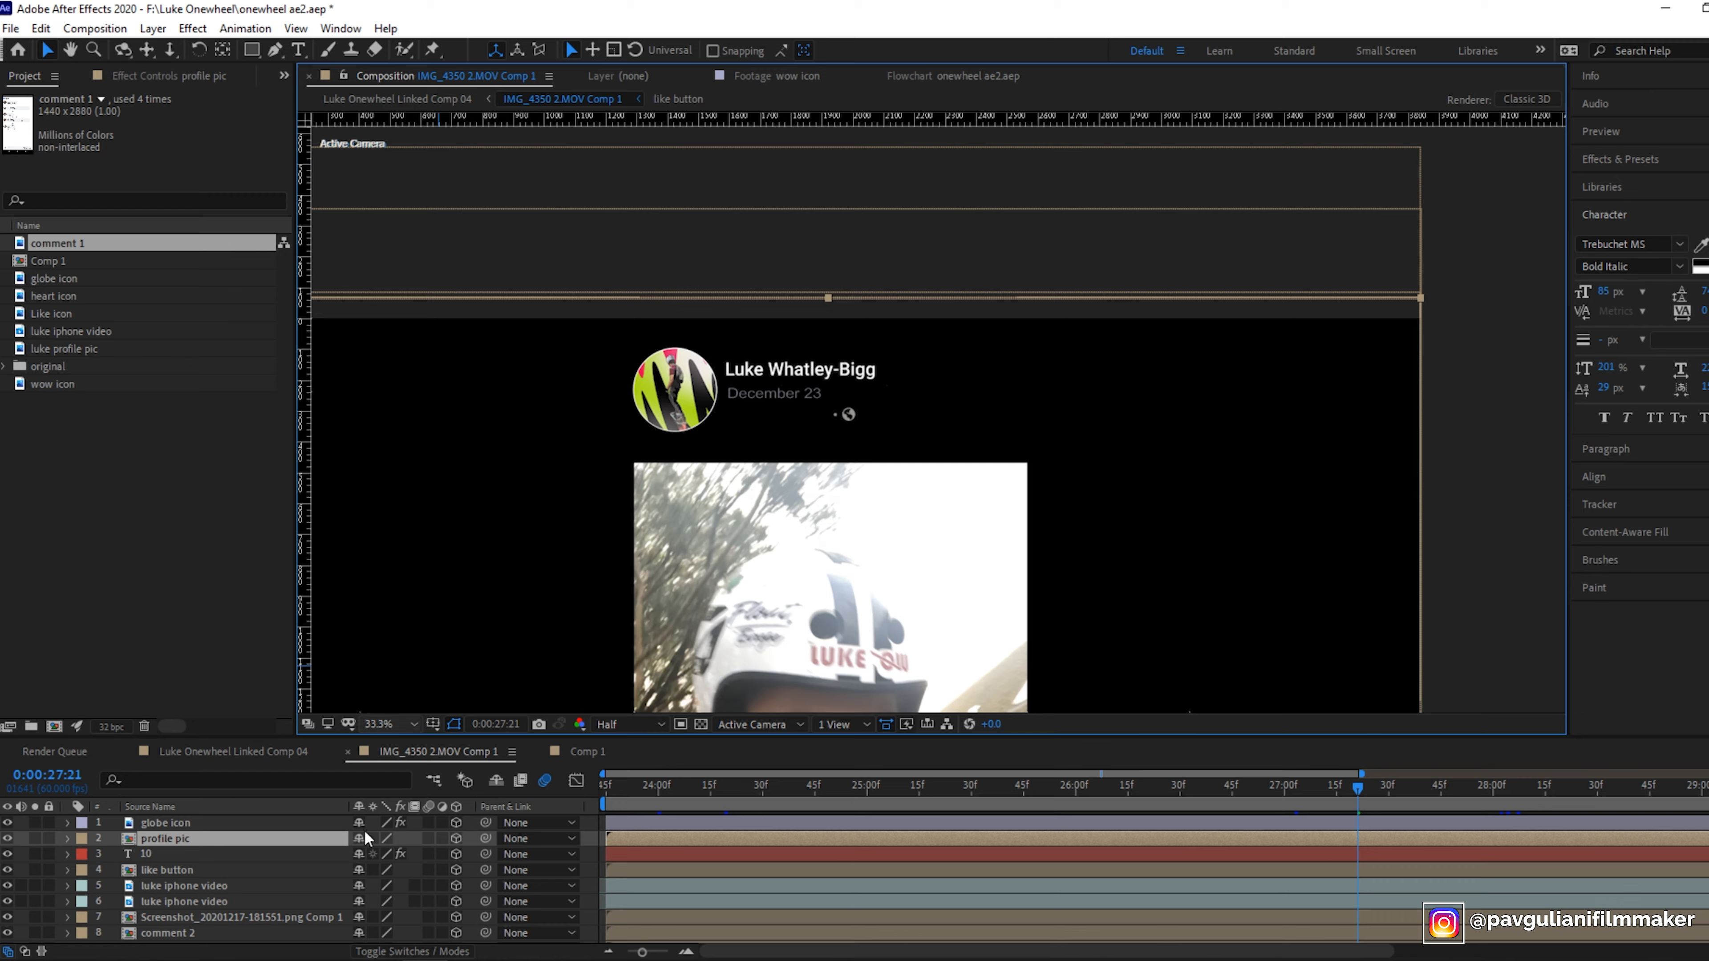
pyautogui.click(587, 752)
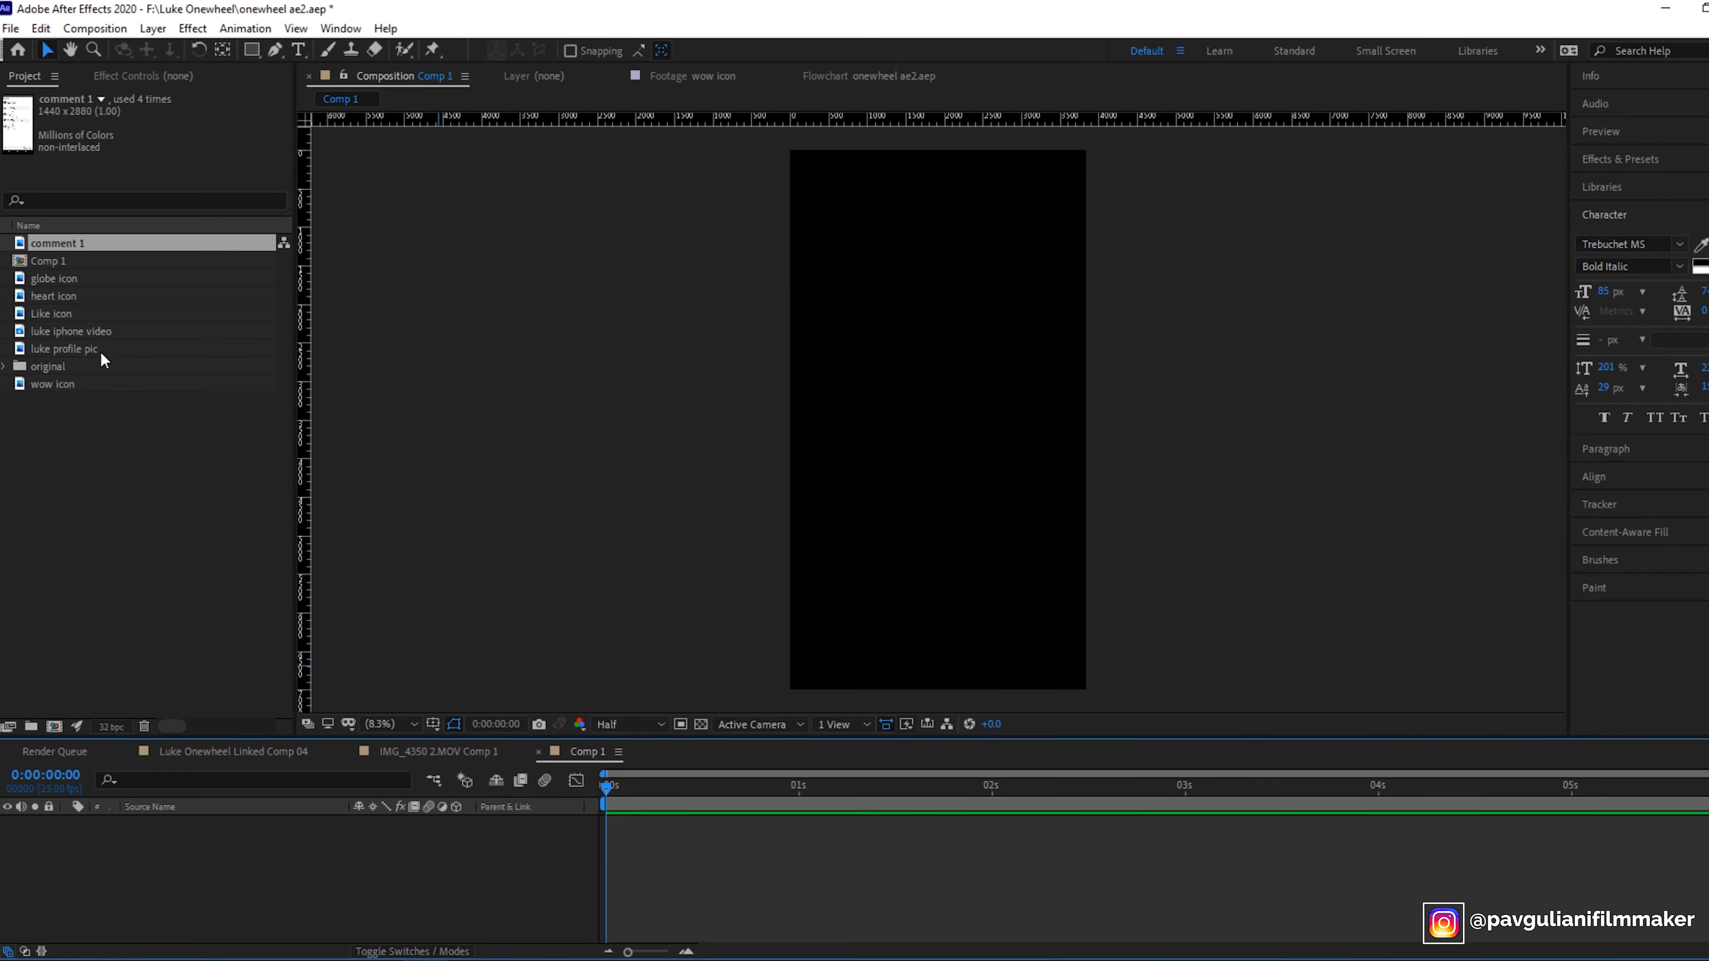
# - Add the luke profile pic footage as a layer in Comp 1
pyautogui.click(28, 349)
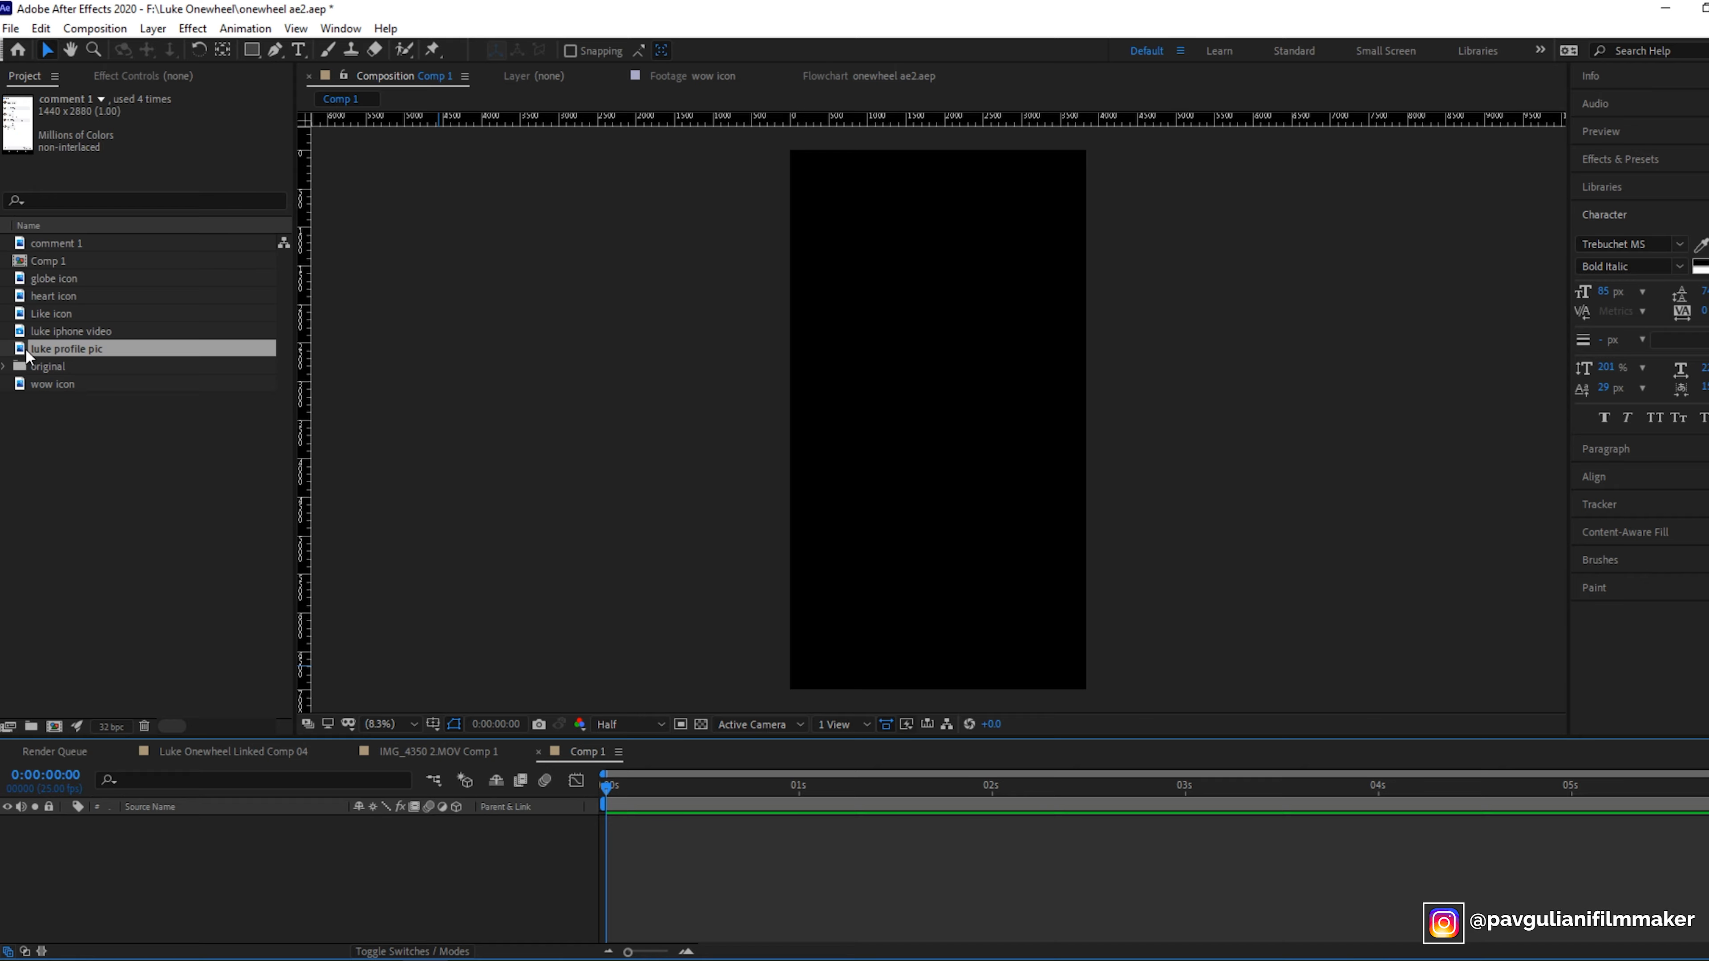
pyautogui.moveTo(24, 356); pyautogui.dragTo(145, 859)
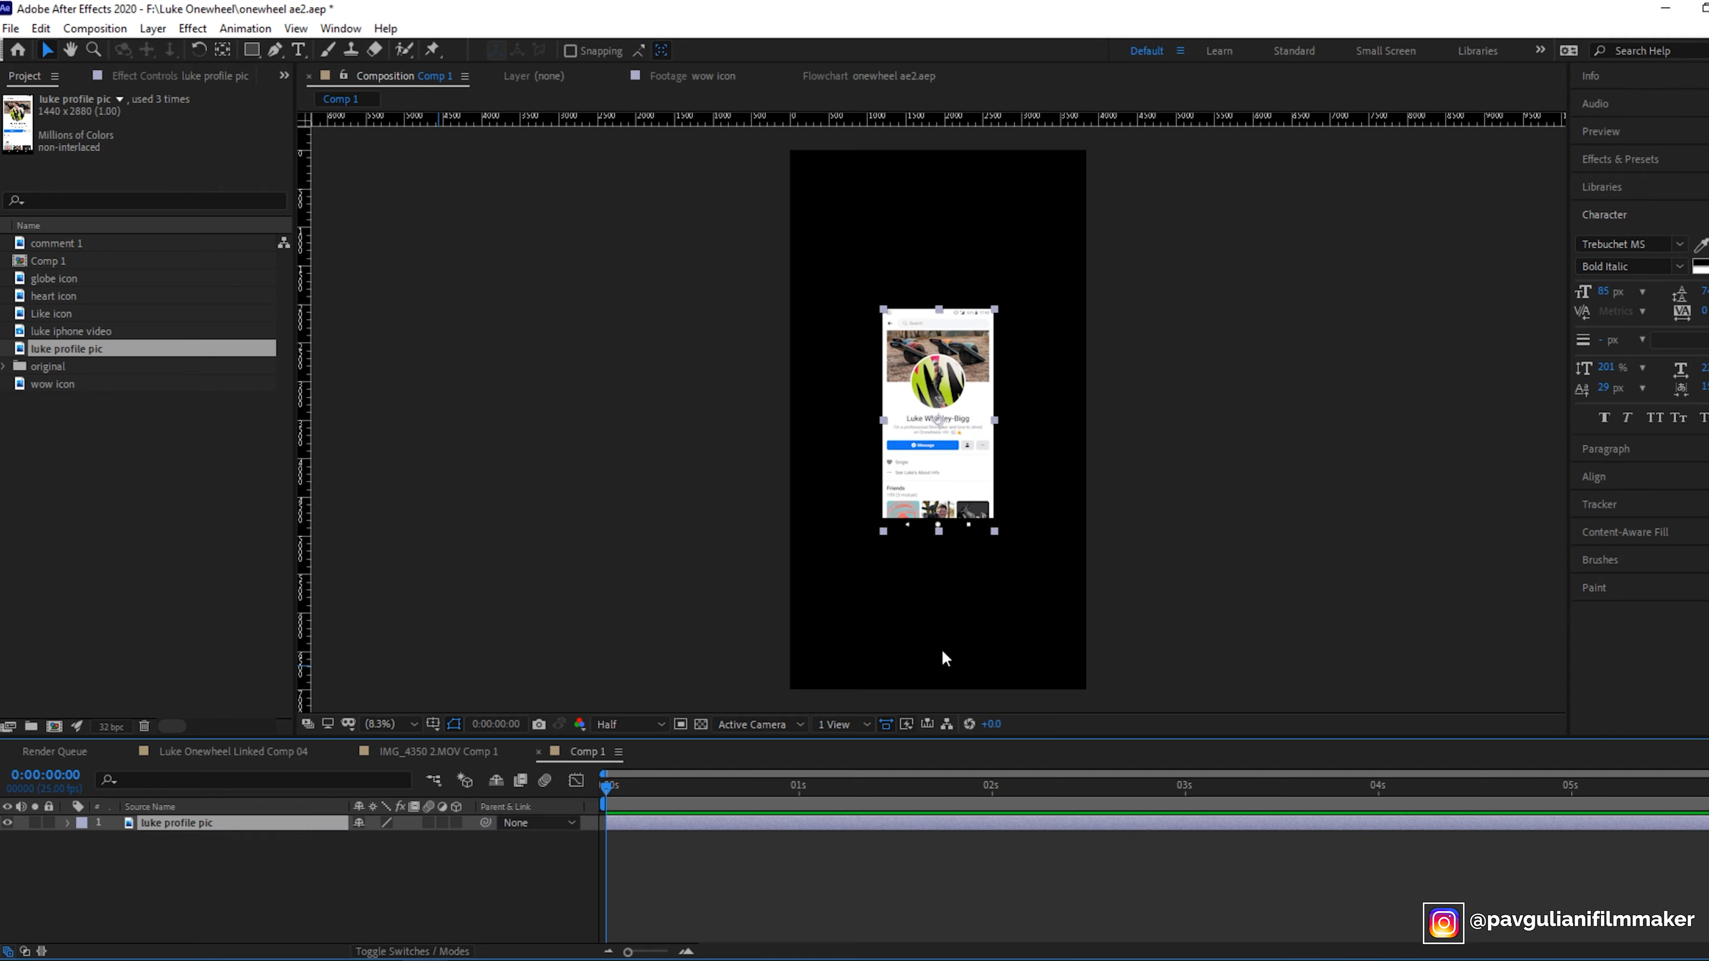
pyautogui.click(396, 724)
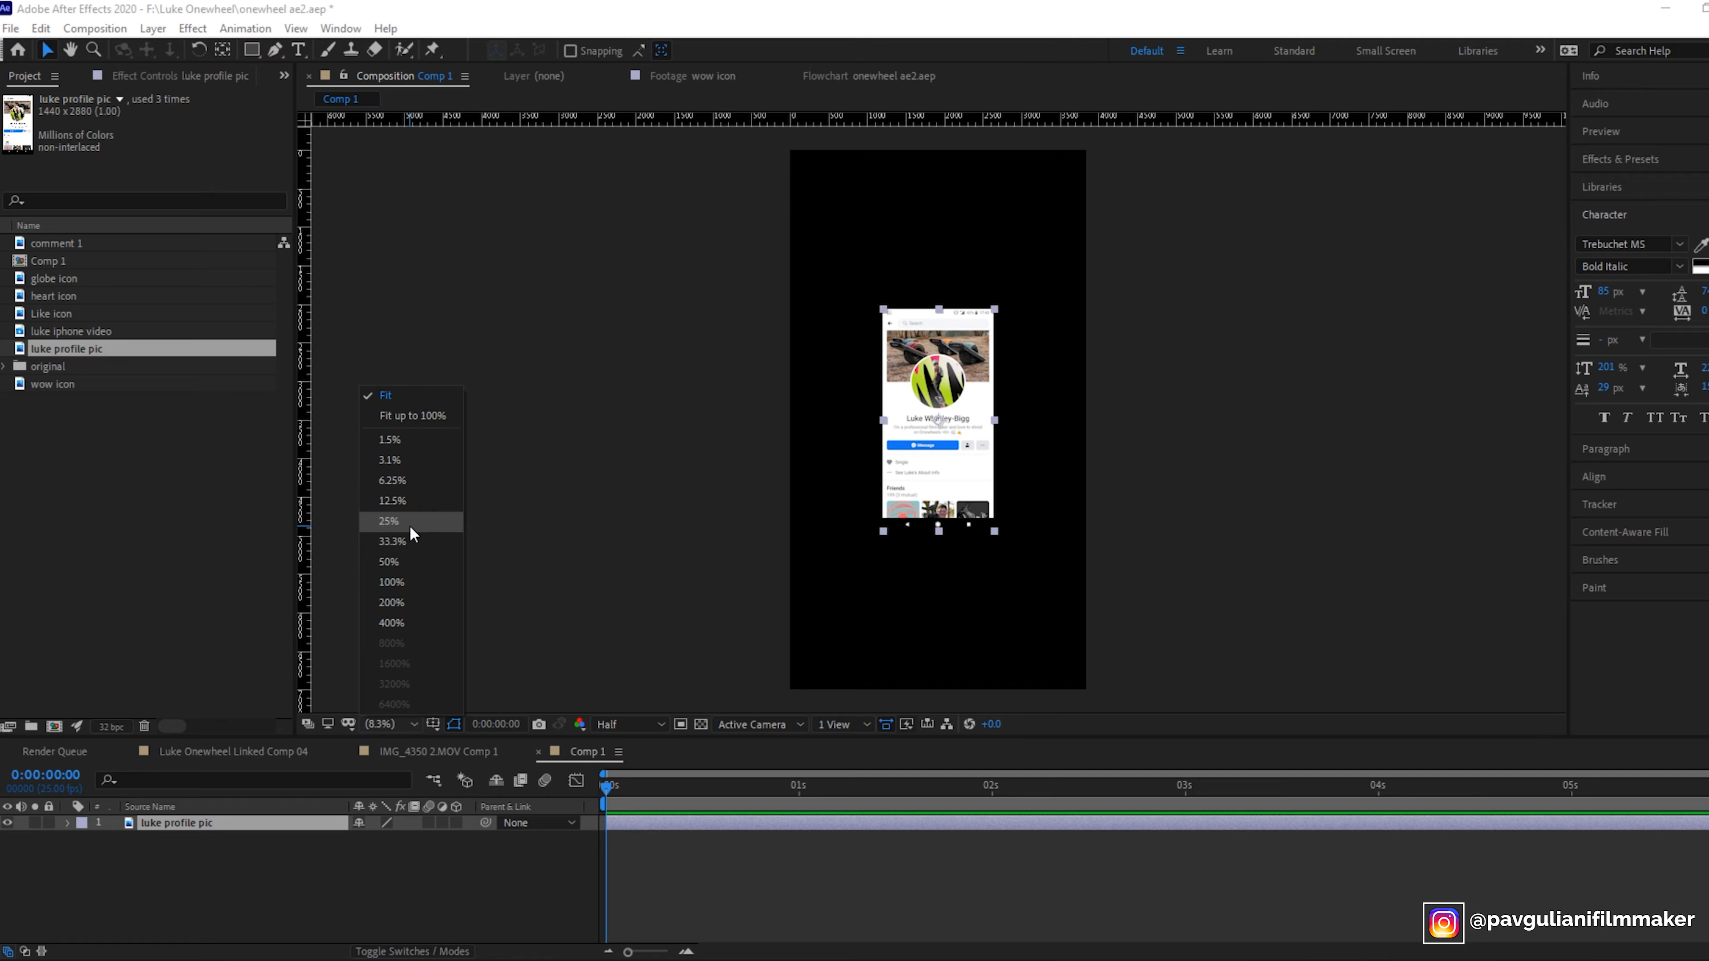
pyautogui.click(410, 554)
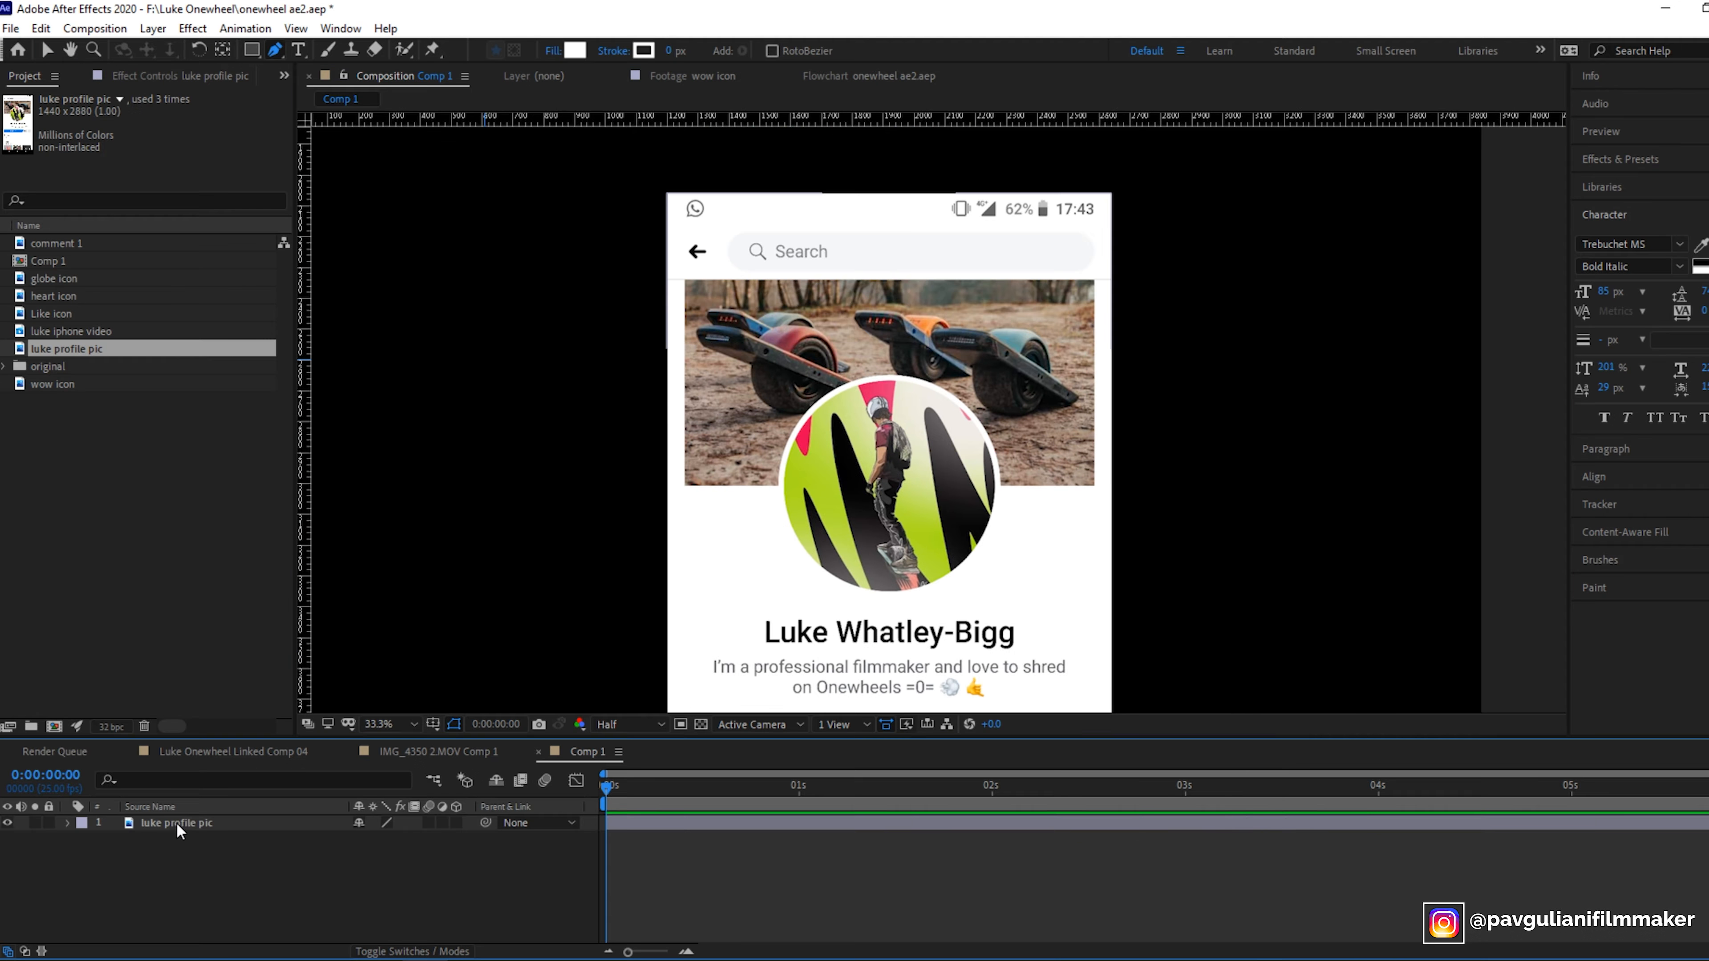
# - Draw an elliptical mask over the circular avatar on the profile picture layer
pyautogui.click(176, 823)
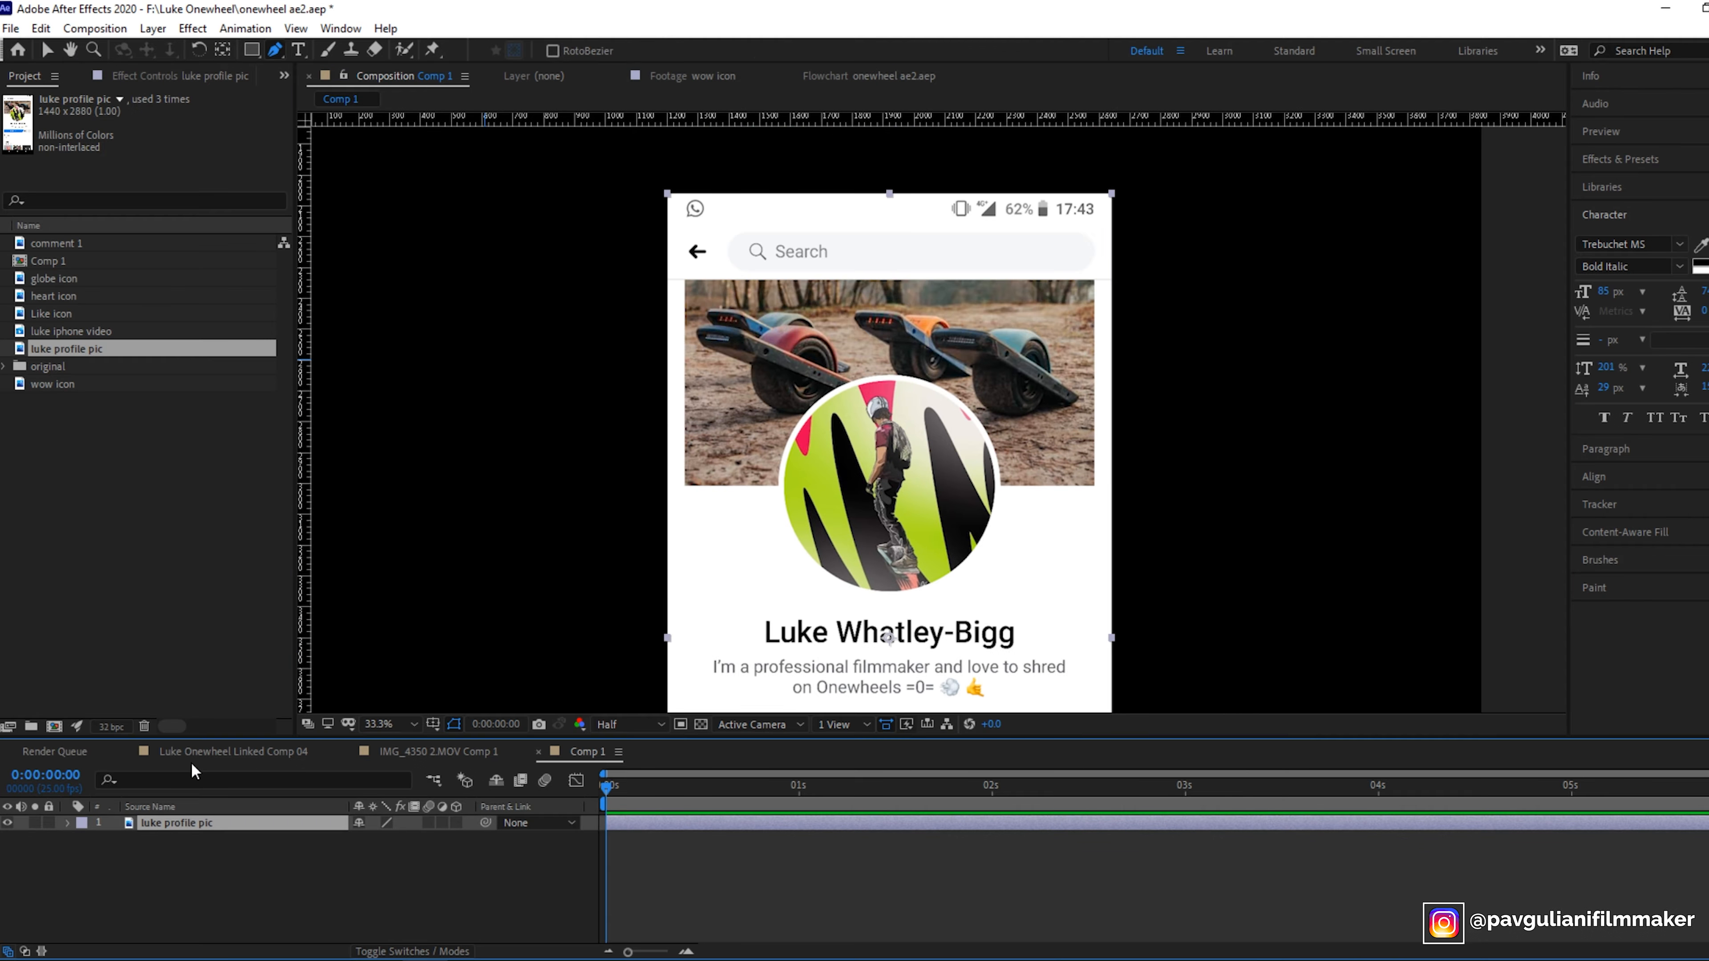
pyautogui.click(253, 51)
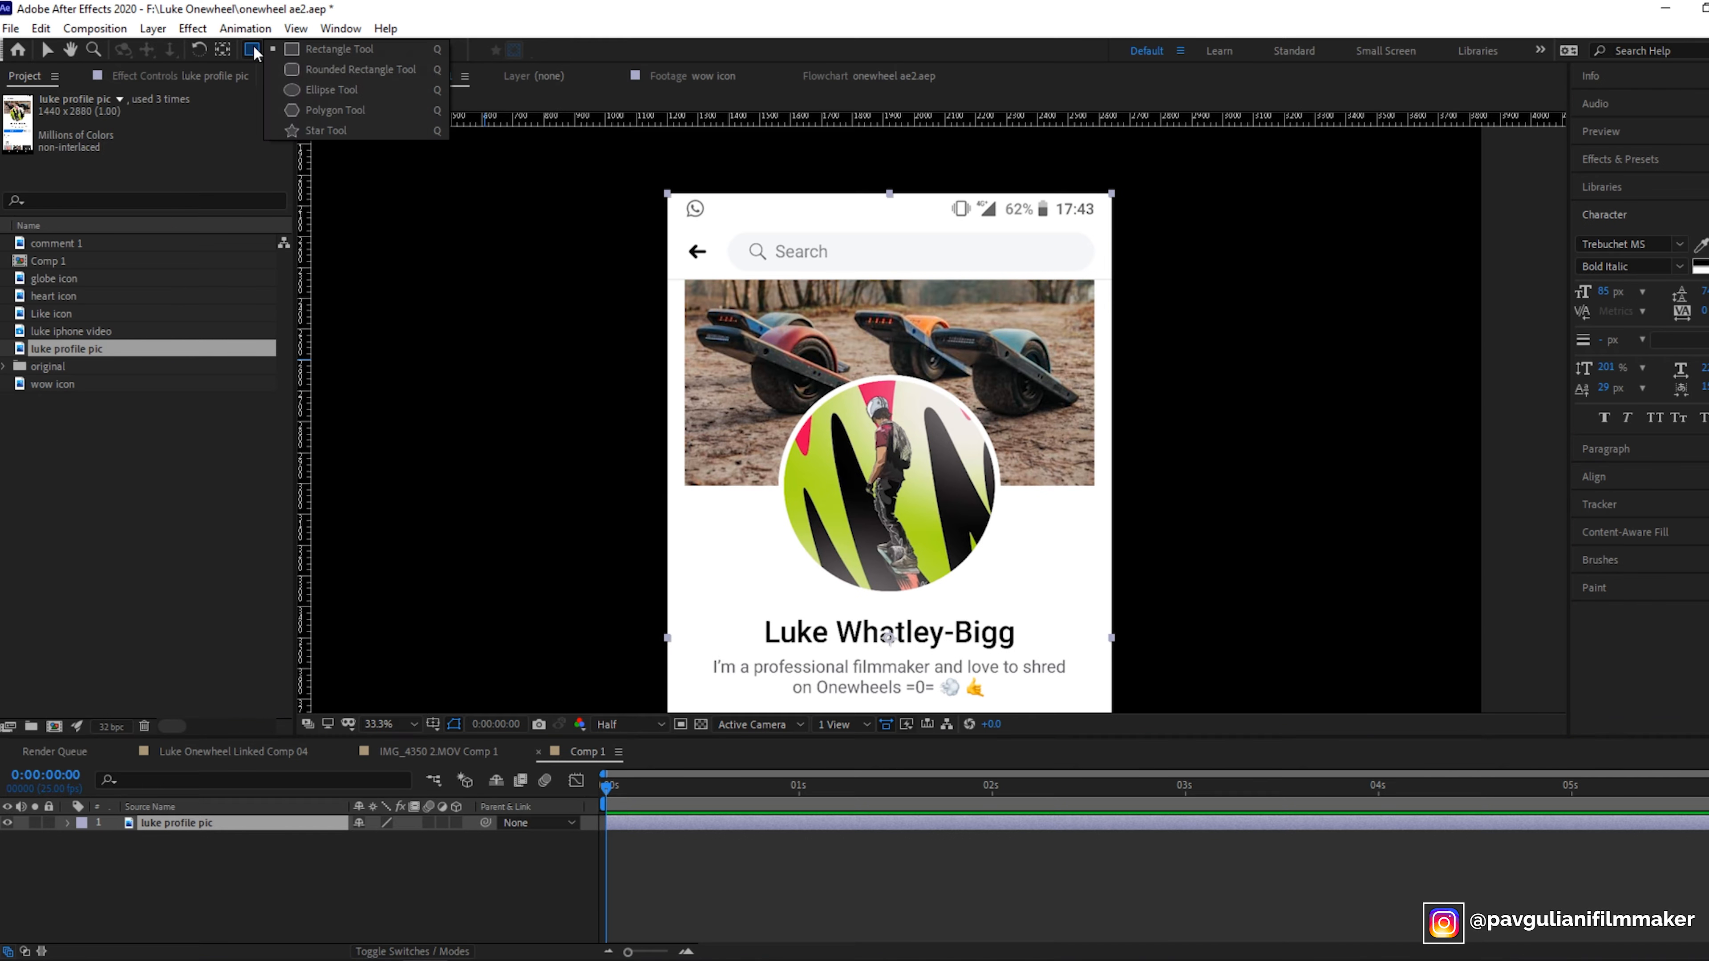
pyautogui.click(326, 89)
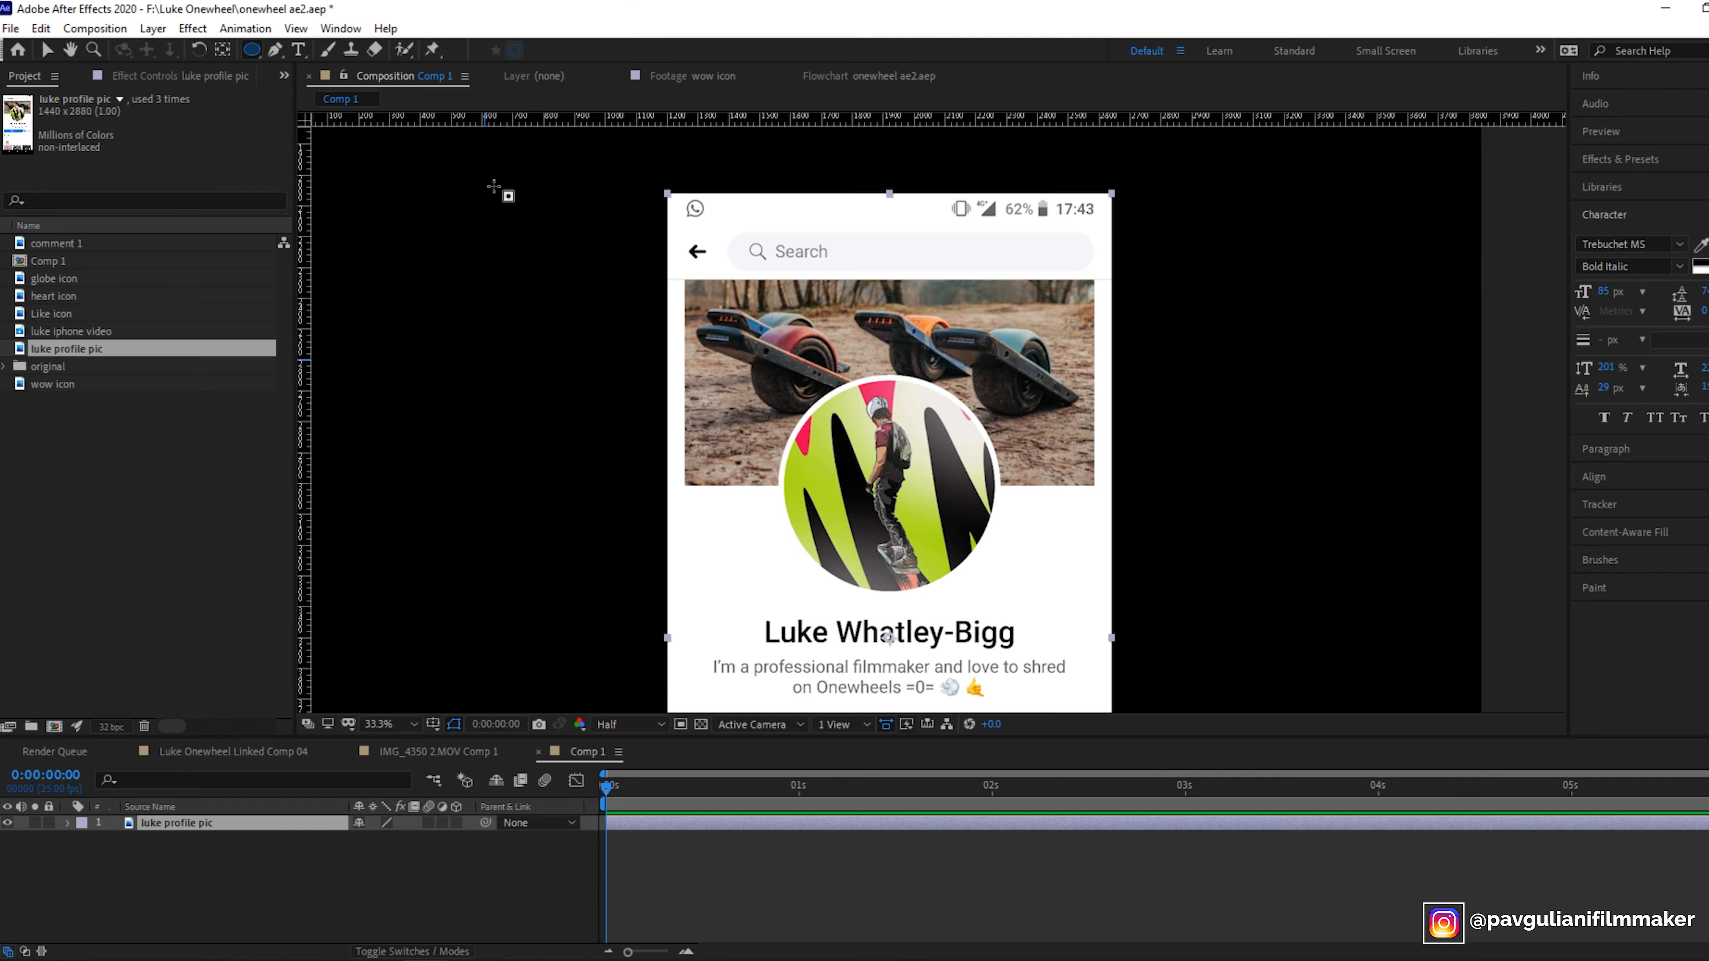
pyautogui.click(835, 387)
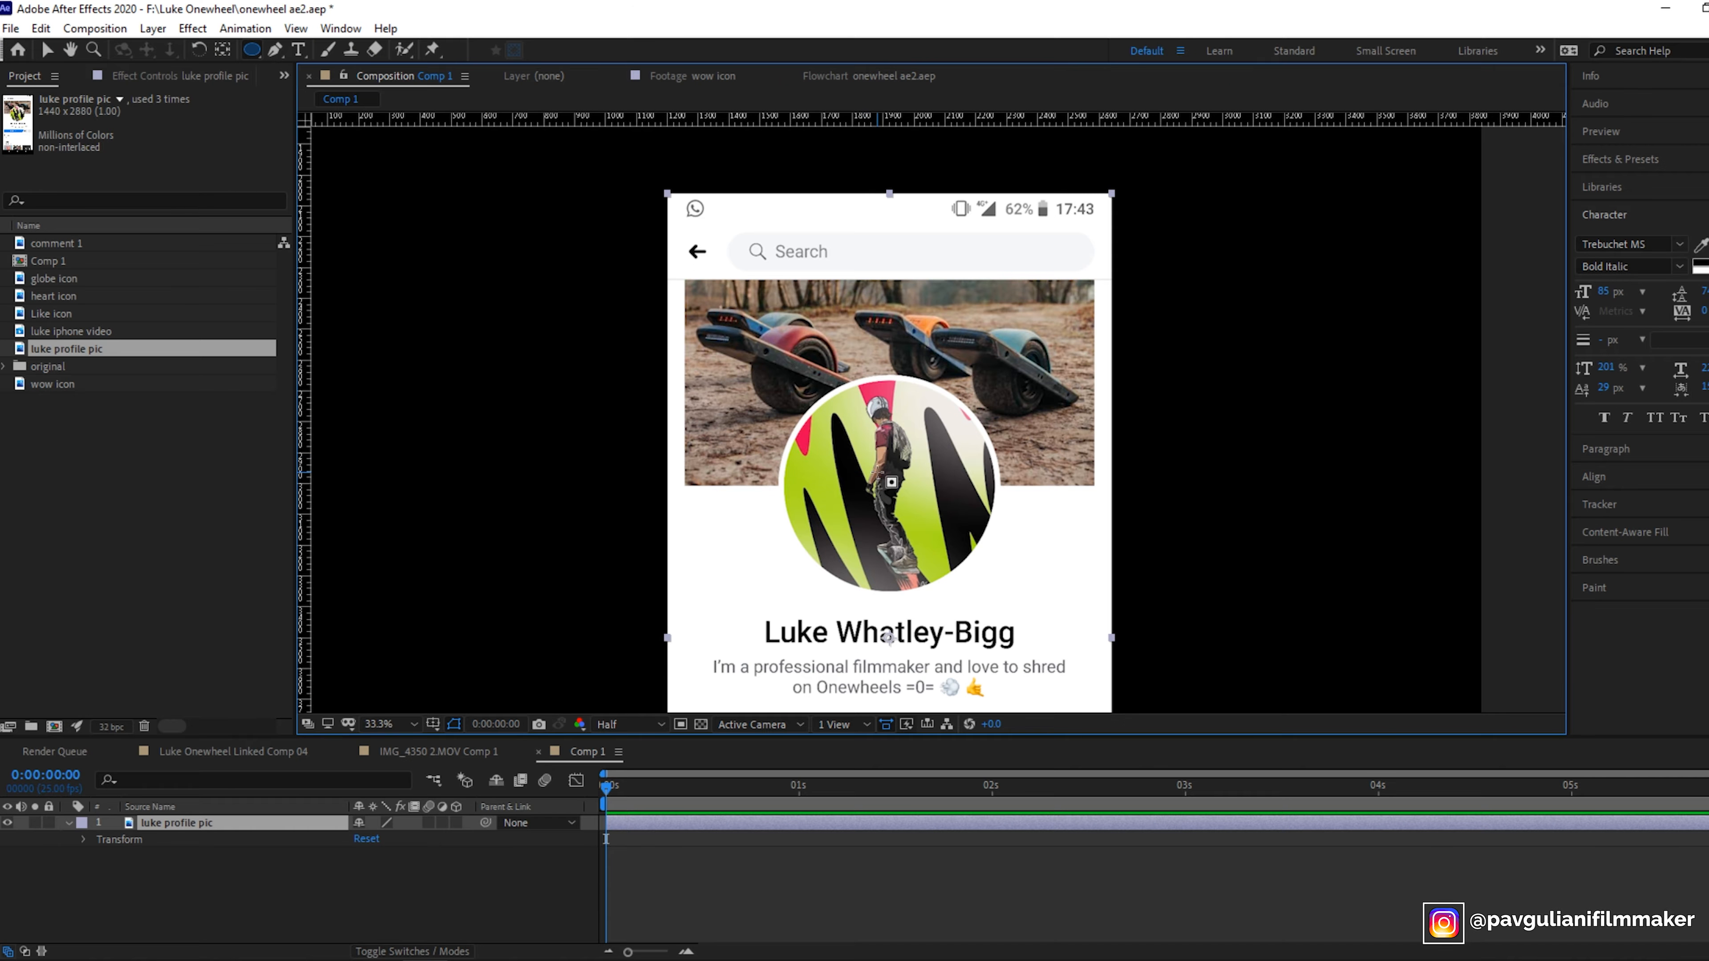
pyautogui.moveTo(819, 387); pyautogui.dragTo(1005, 601)
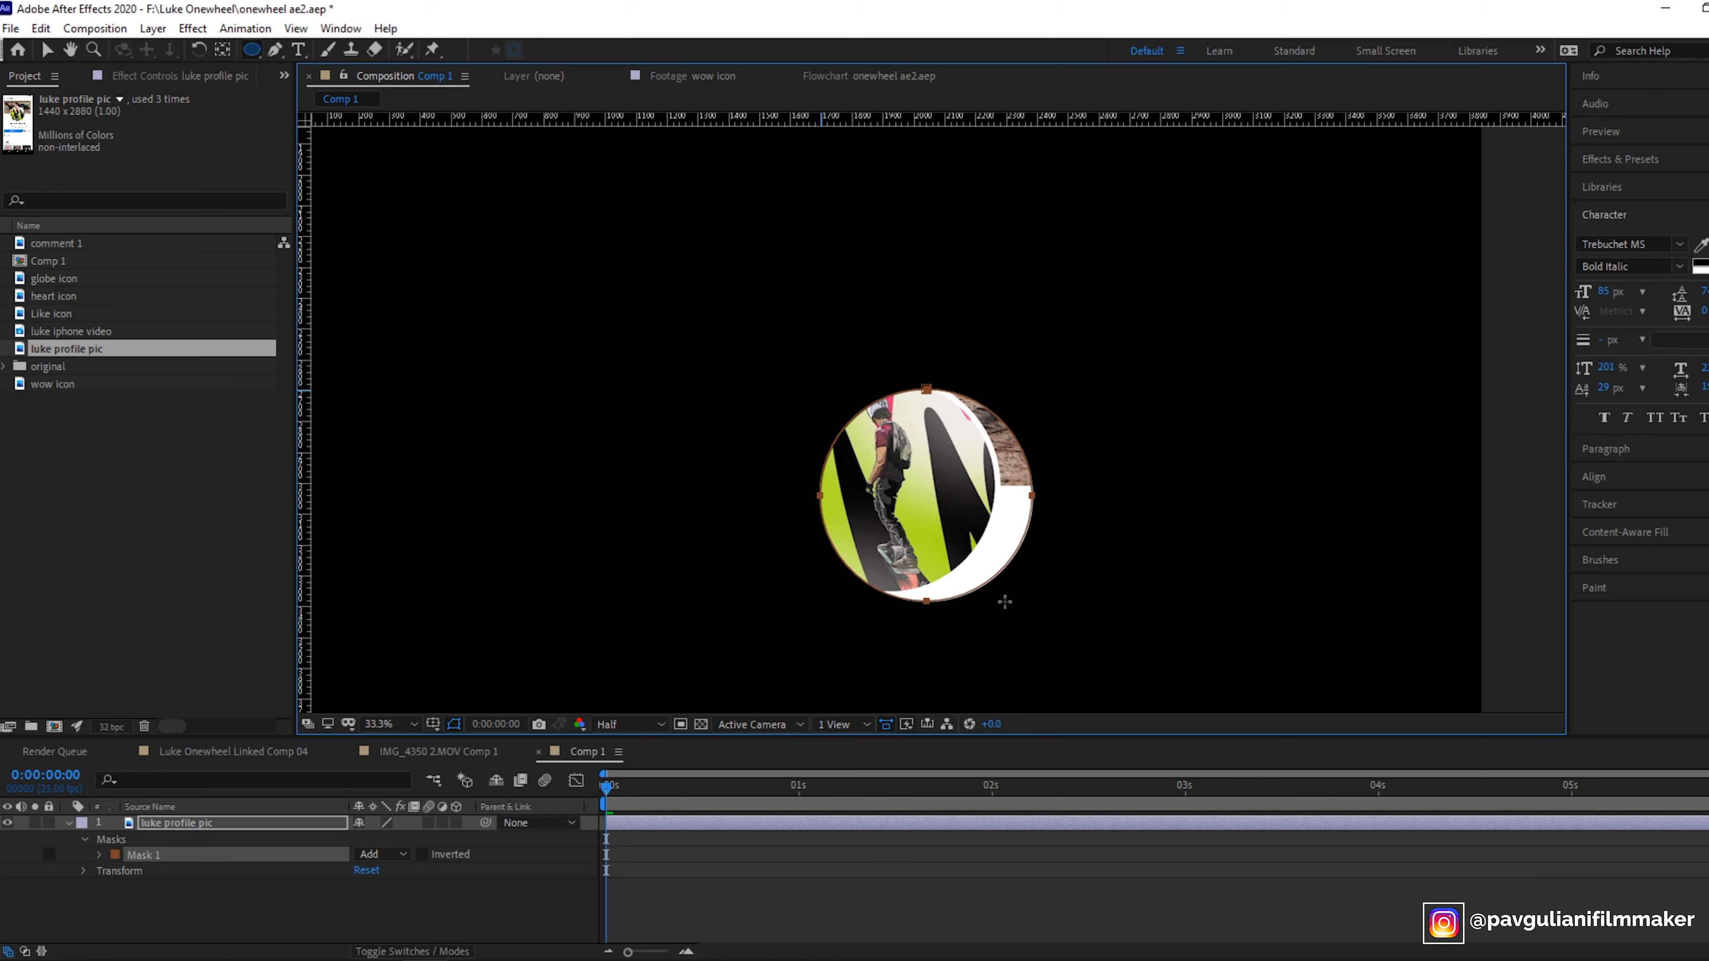
# - Reposition Mask 1 to sit over the avatar circle and set its Mask Expansion to 15 pixels
pyautogui.click(47, 50)
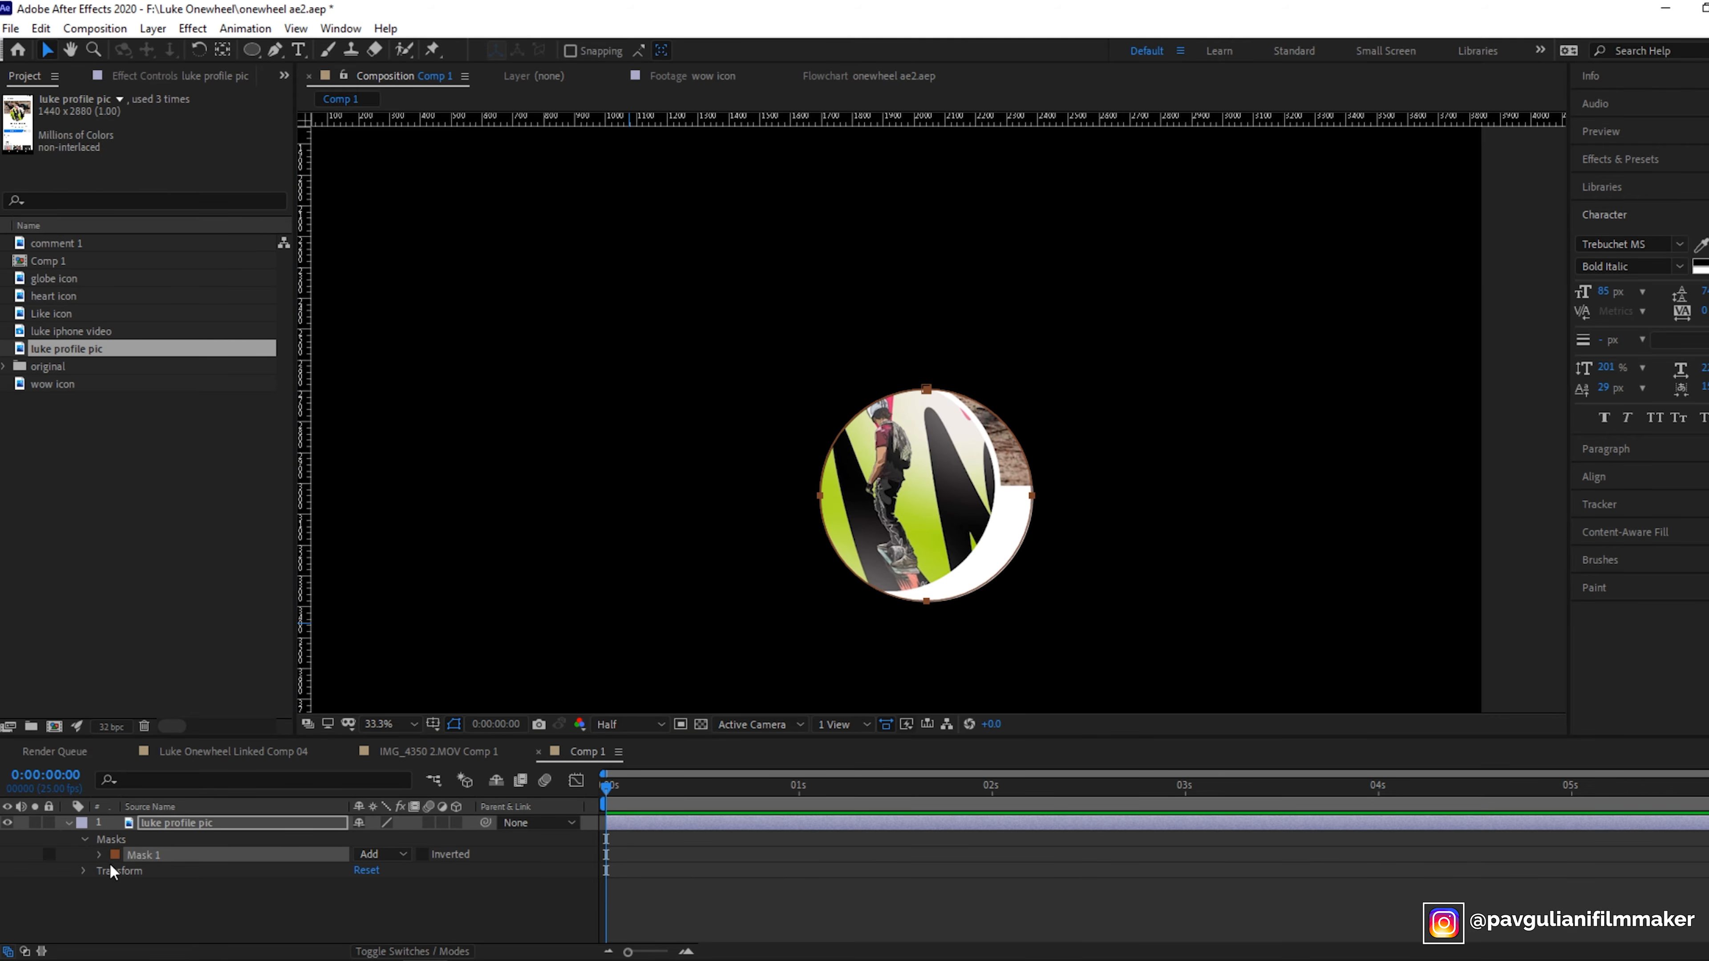
pyautogui.click(98, 855)
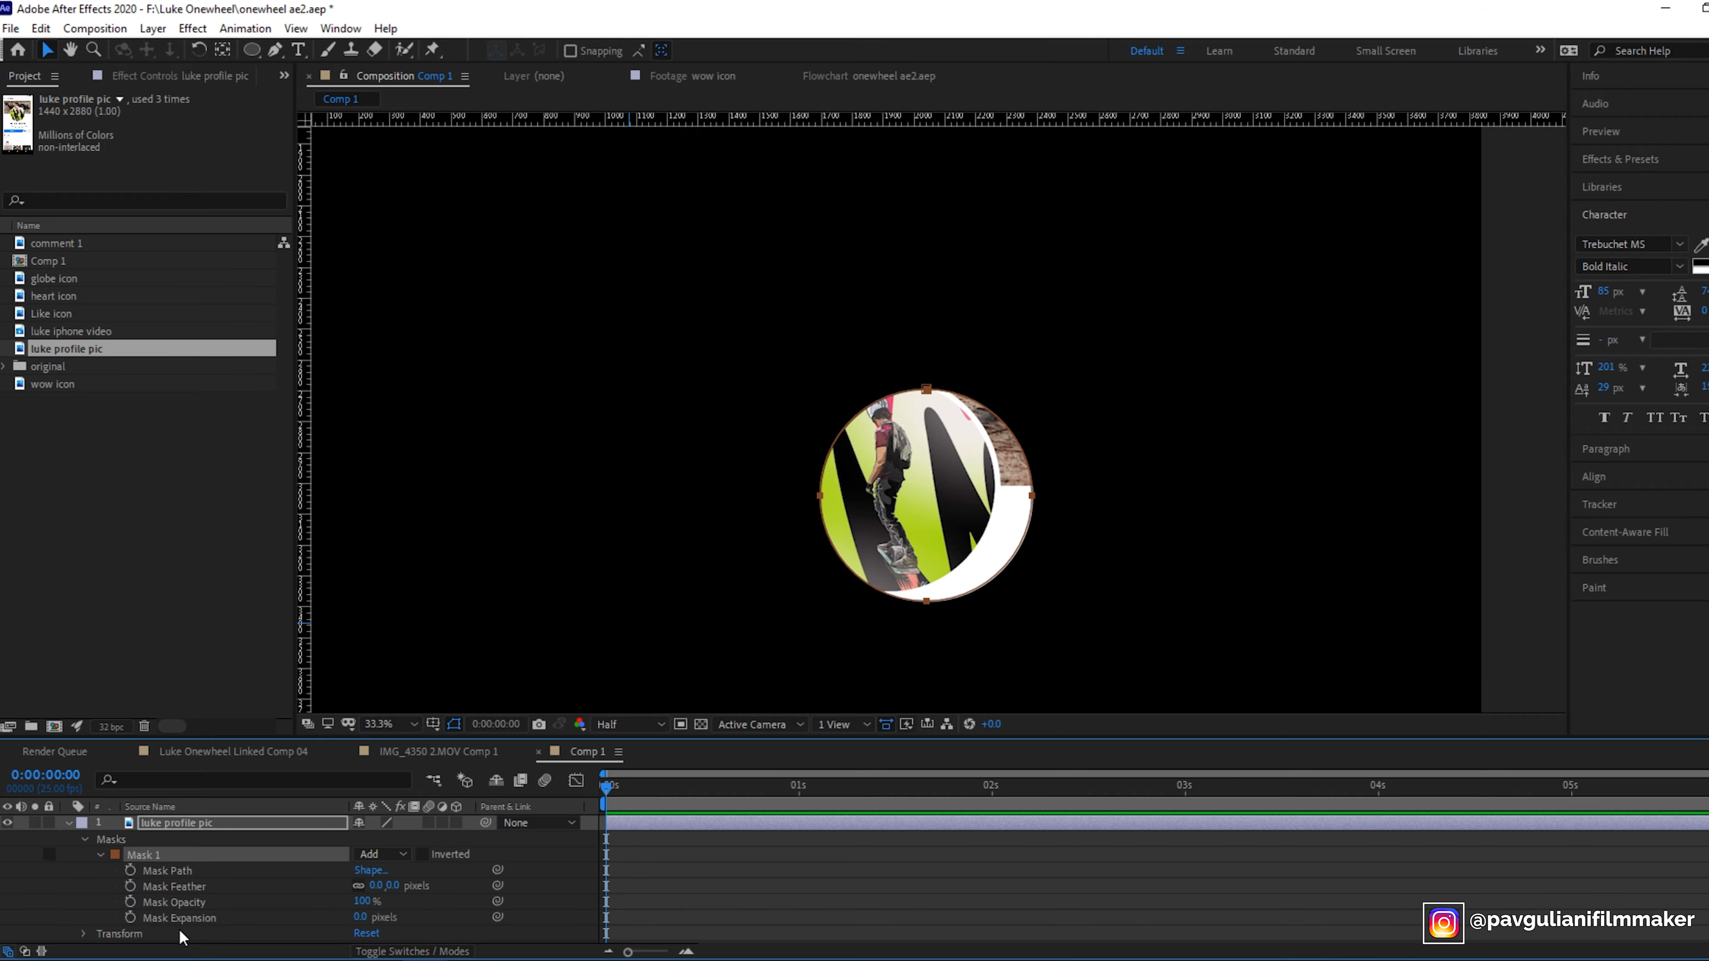
pyautogui.click(176, 870)
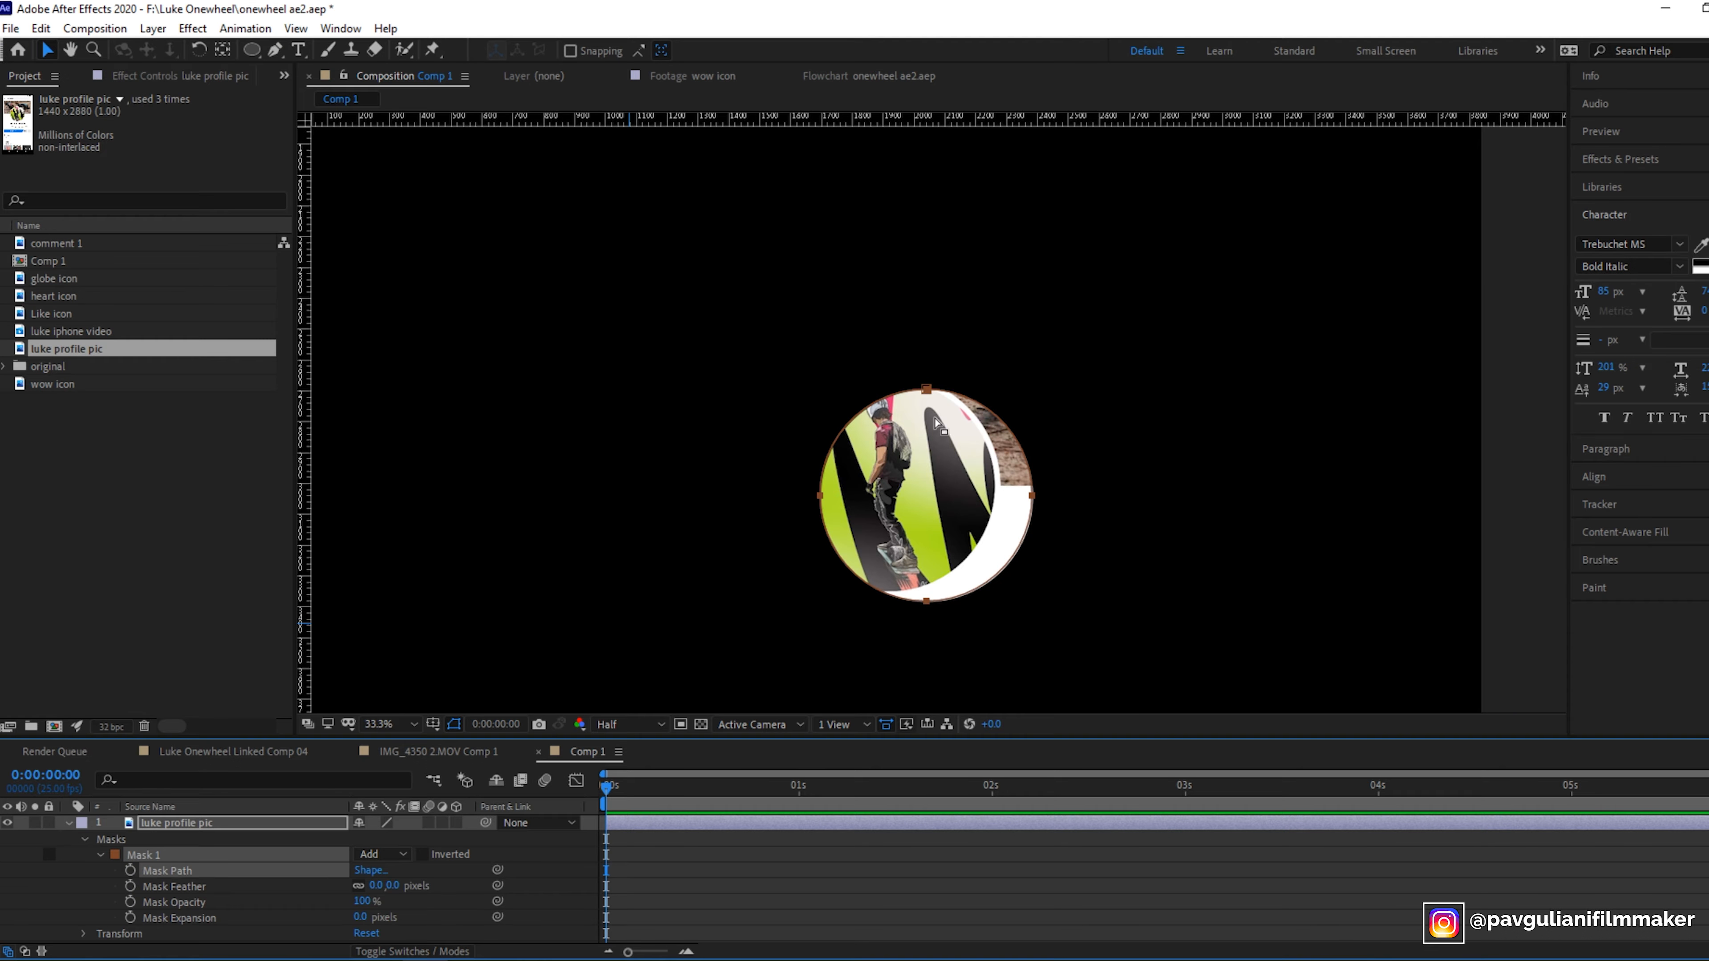
pyautogui.moveTo(926, 393); pyautogui.dragTo(888, 382)
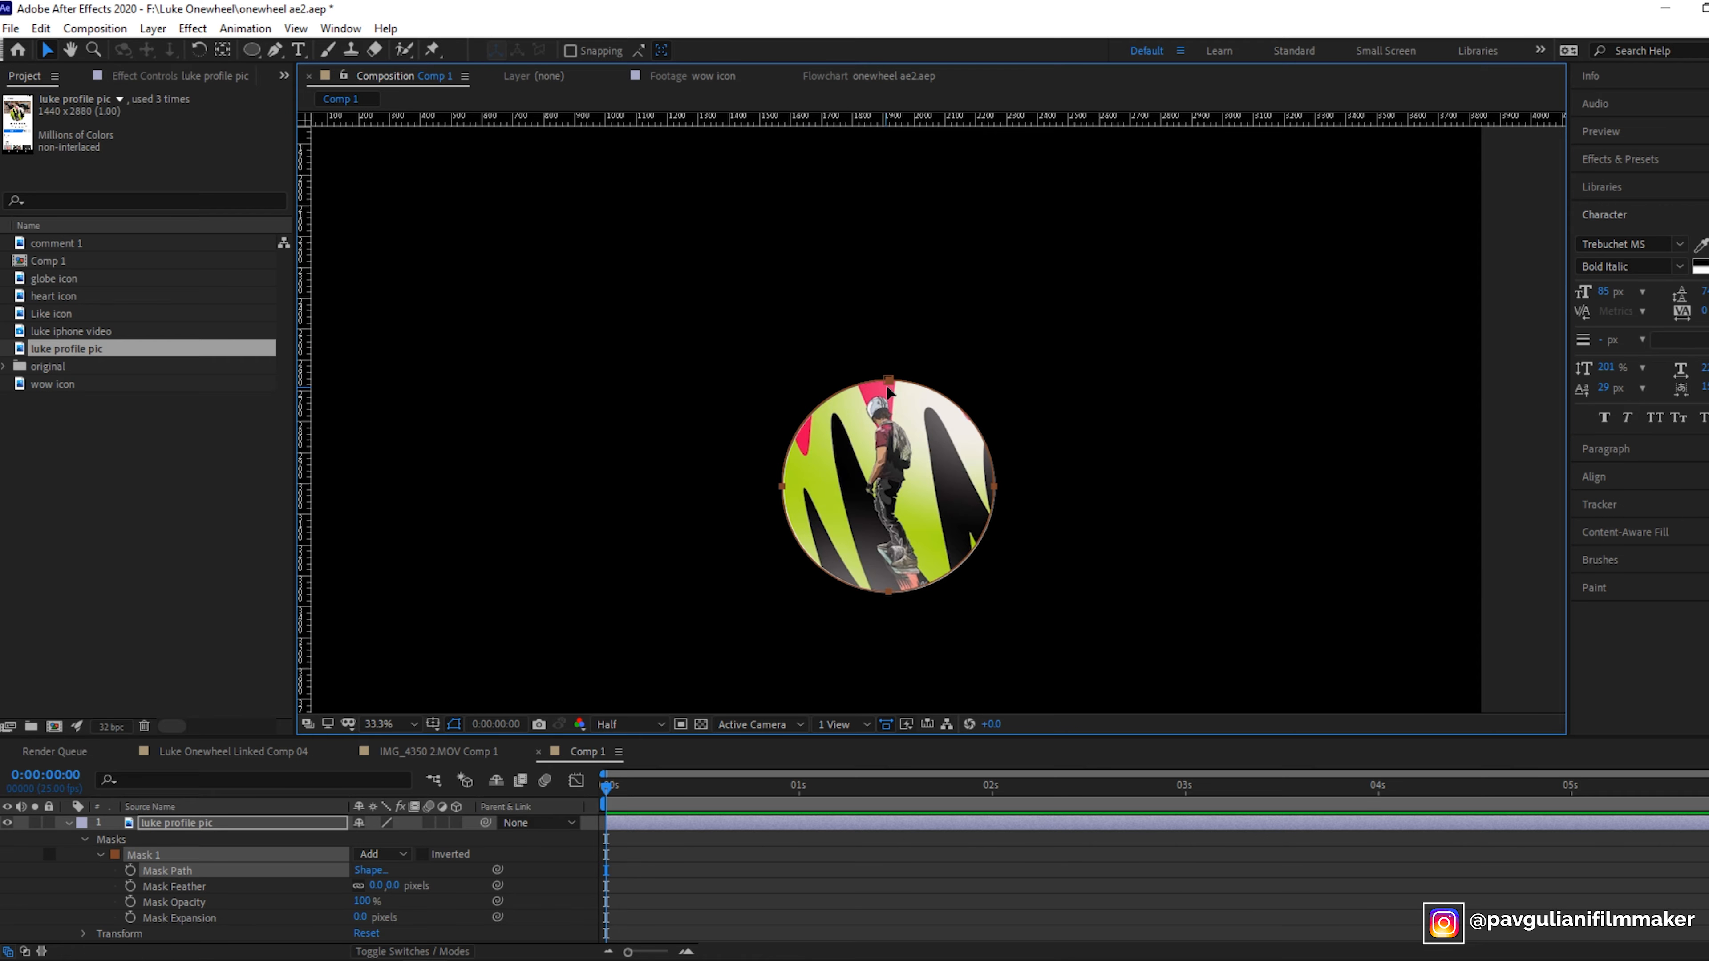
pyautogui.moveTo(888, 381); pyautogui.dragTo(891, 383)
pyautogui.moveTo(362, 917); pyautogui.dragTo(374, 916)
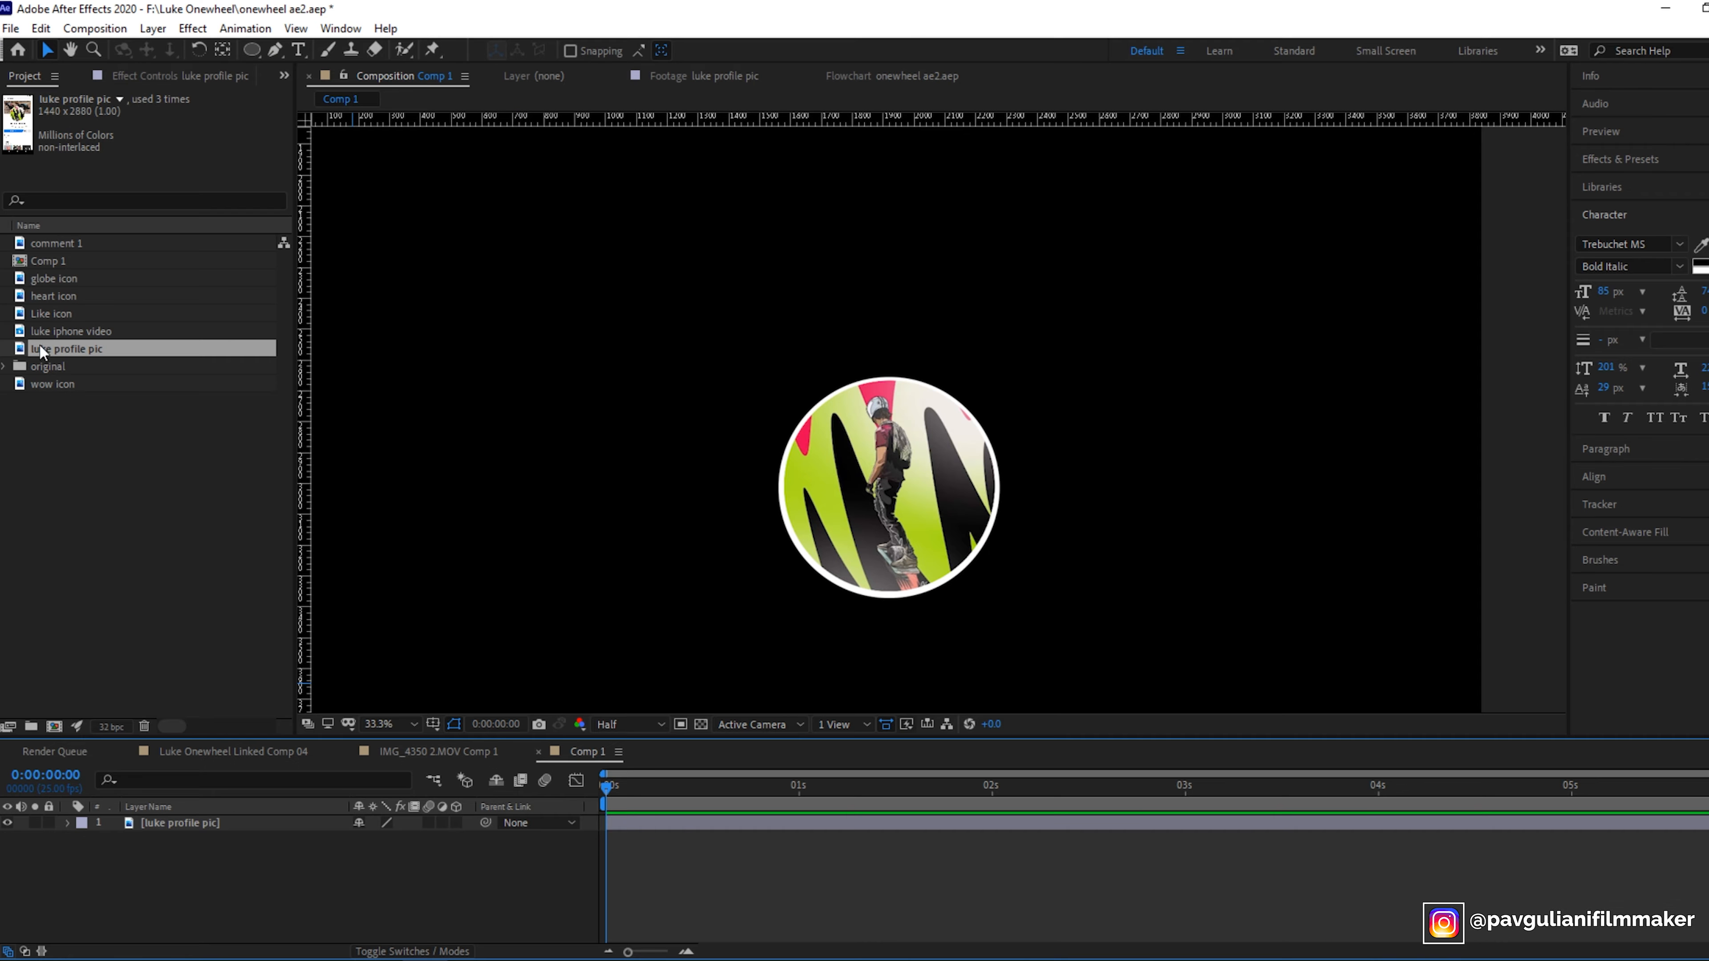
# - Add a second luke profile pic layer to Comp 1
pyautogui.click(42, 352)
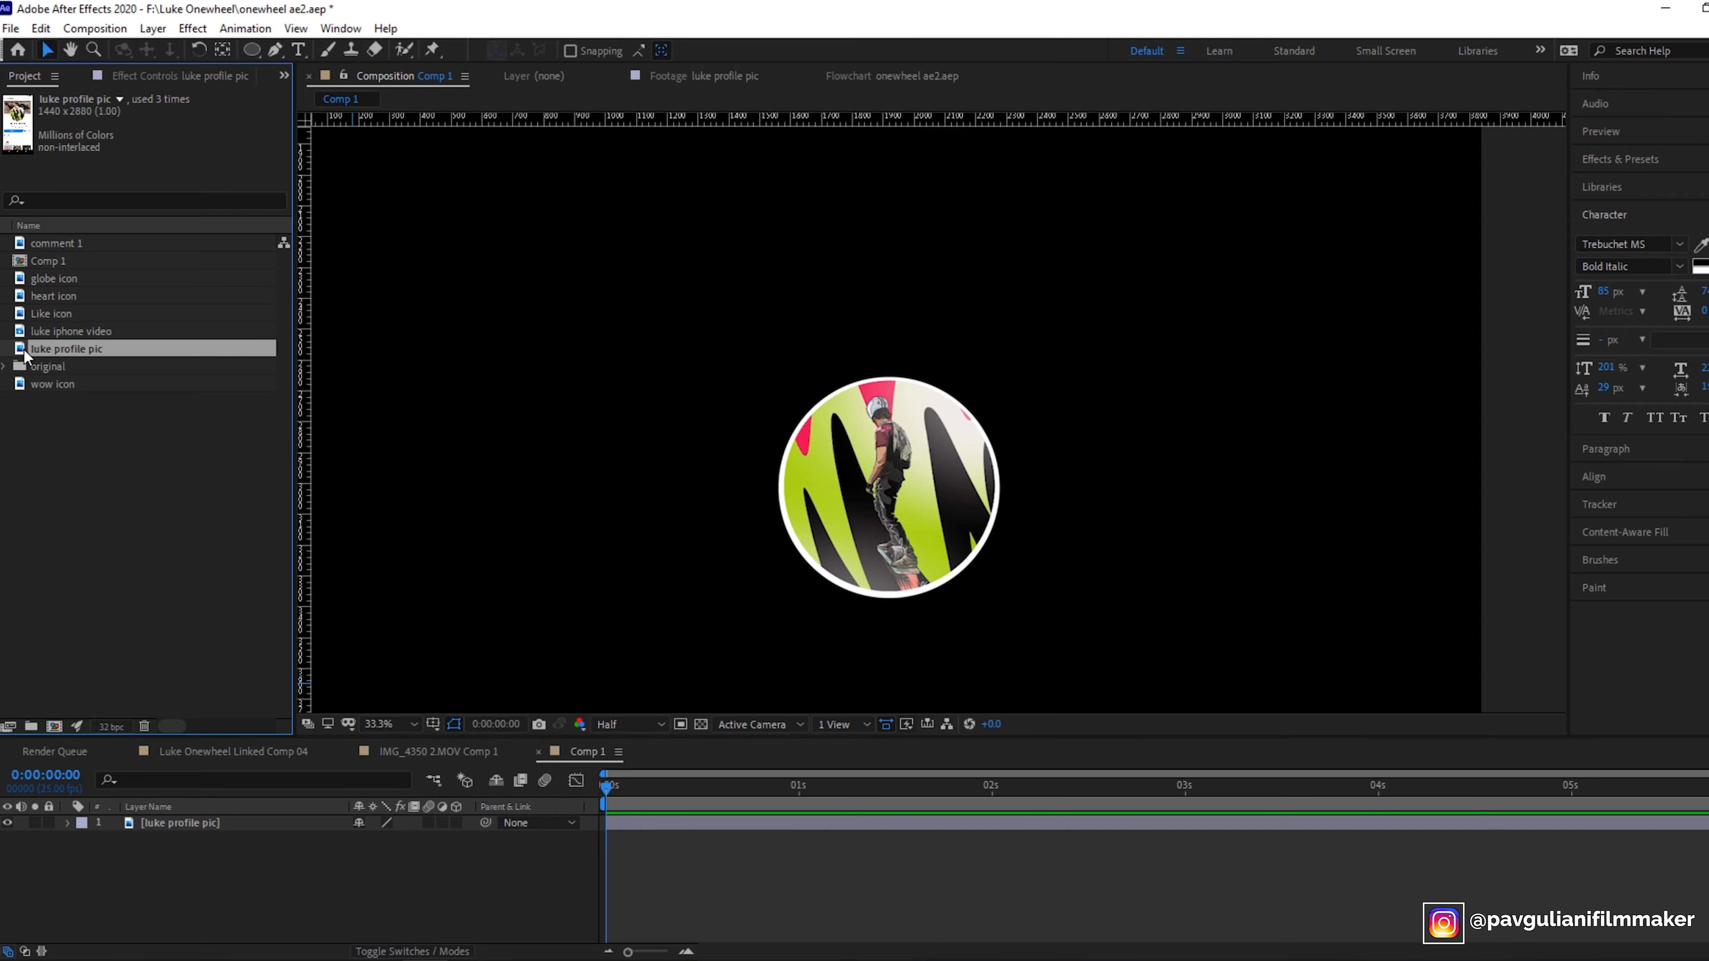
pyautogui.click(115, 495)
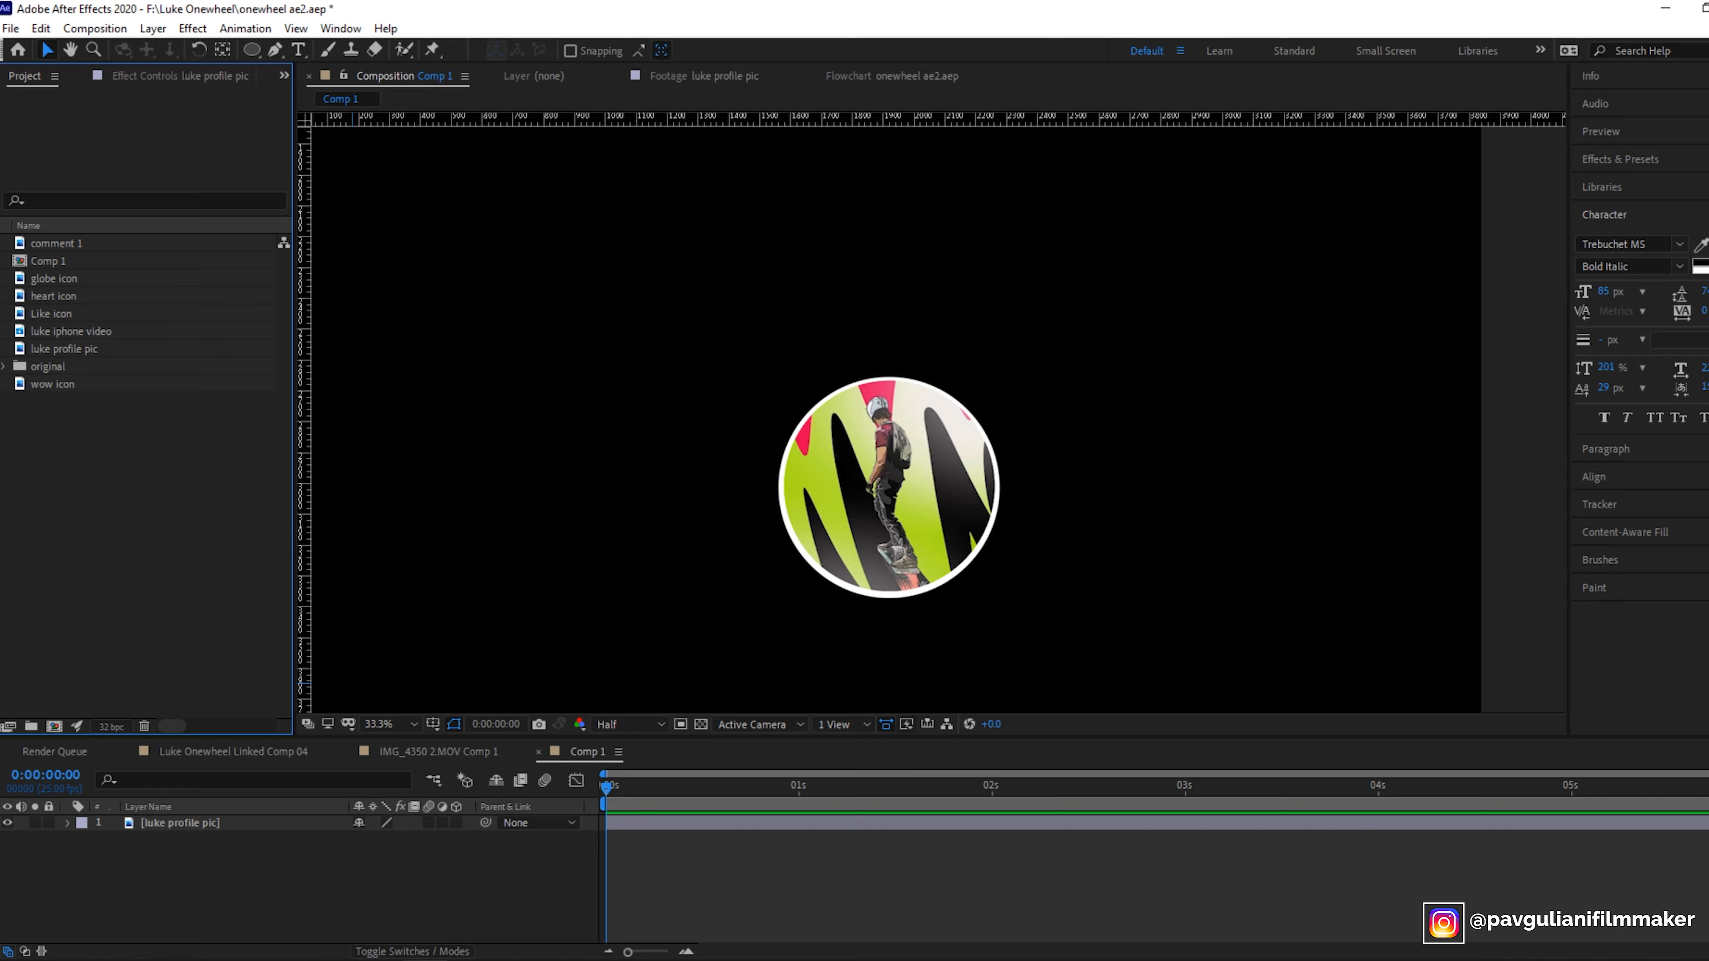
pyautogui.click(30, 335)
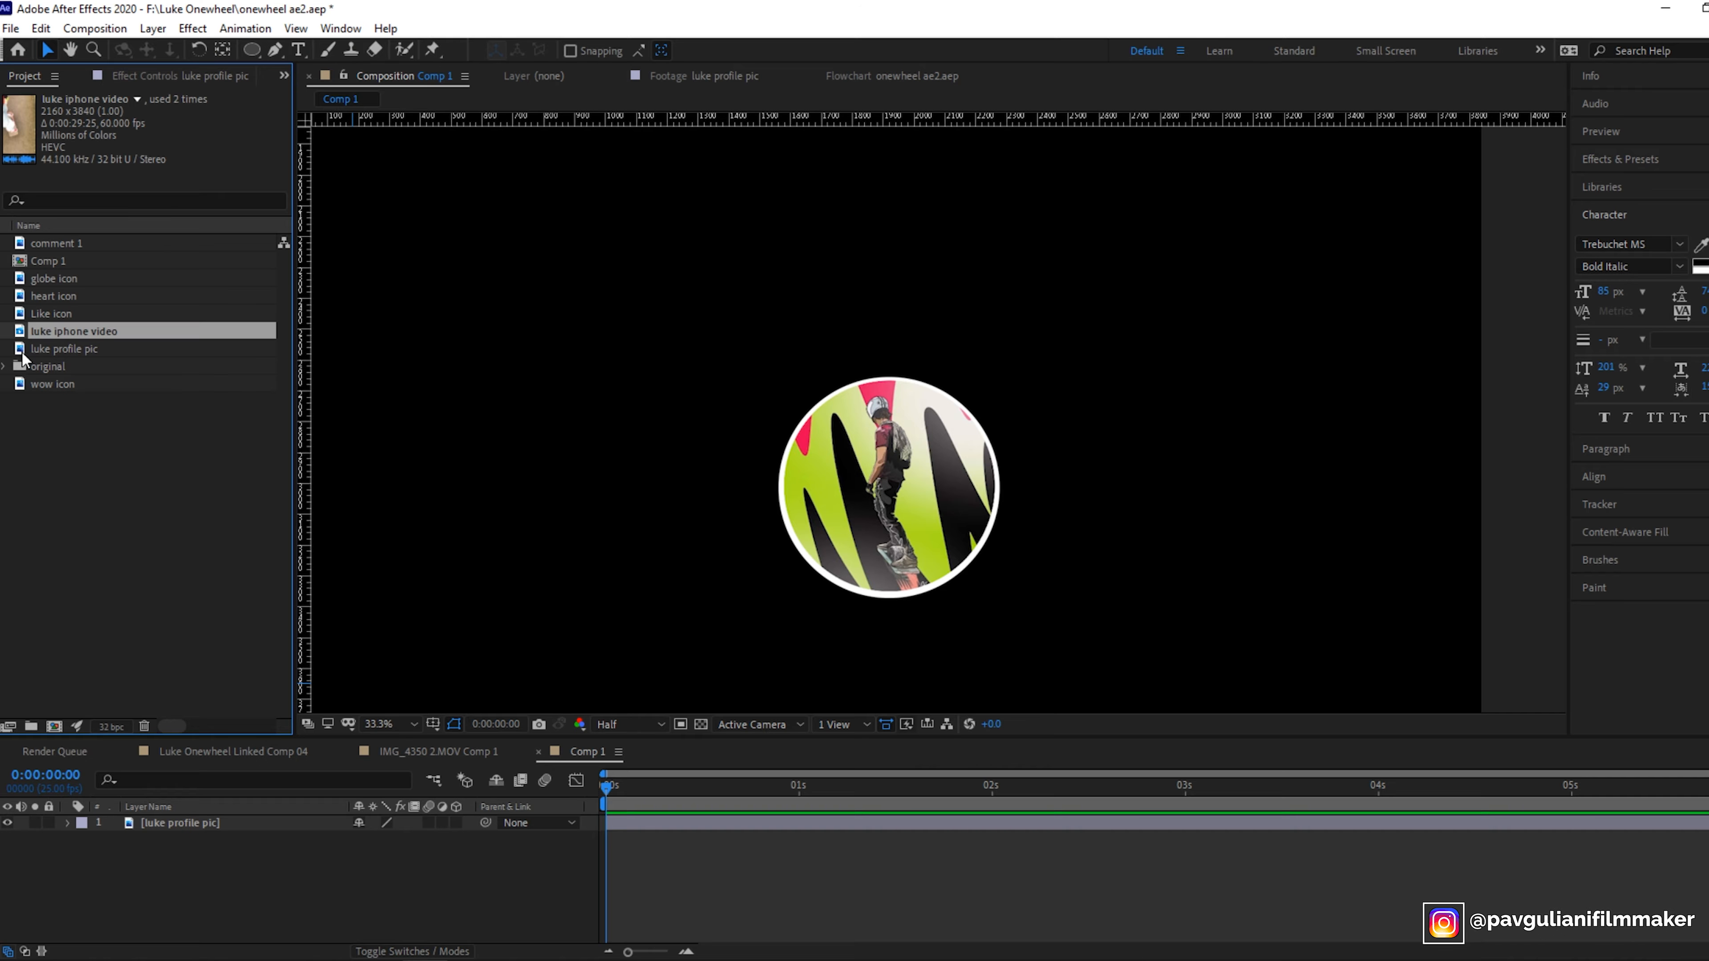
pyautogui.click(22, 352)
pyautogui.moveTo(21, 352); pyautogui.dragTo(218, 871)
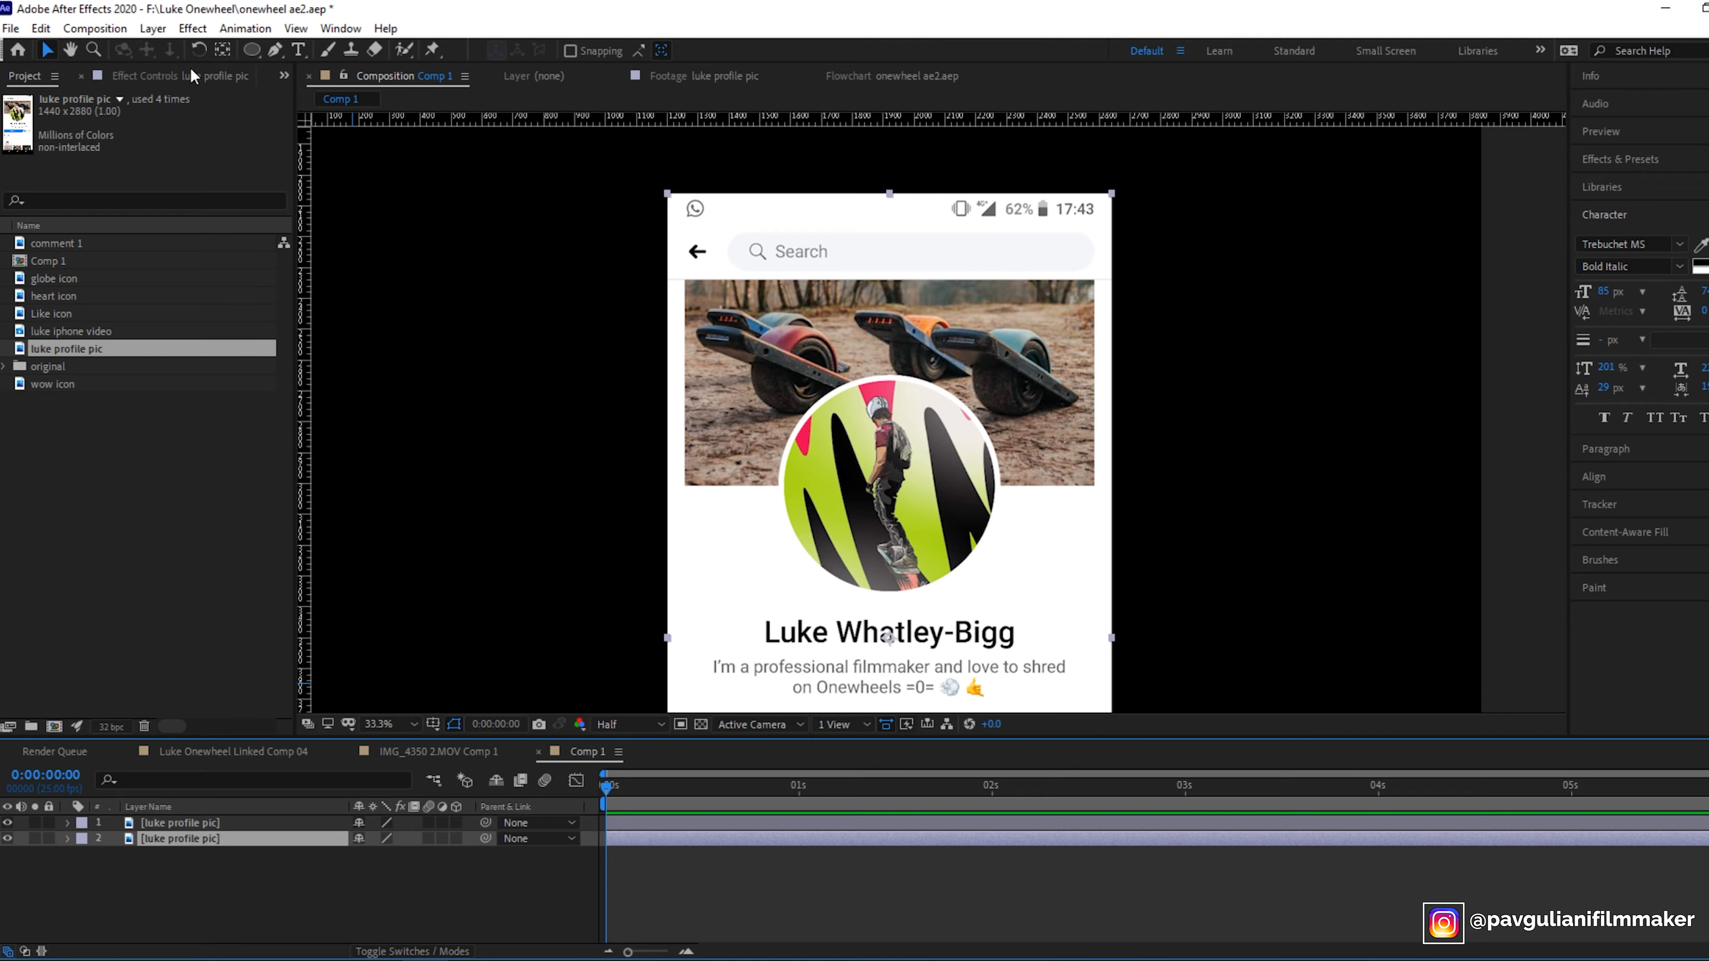
# - Rename the second profile picture layer to the profile owner's first name followed by 's name
pyautogui.rightClick(196, 843)
pyautogui.click(170, 886)
pyautogui.click(218, 837)
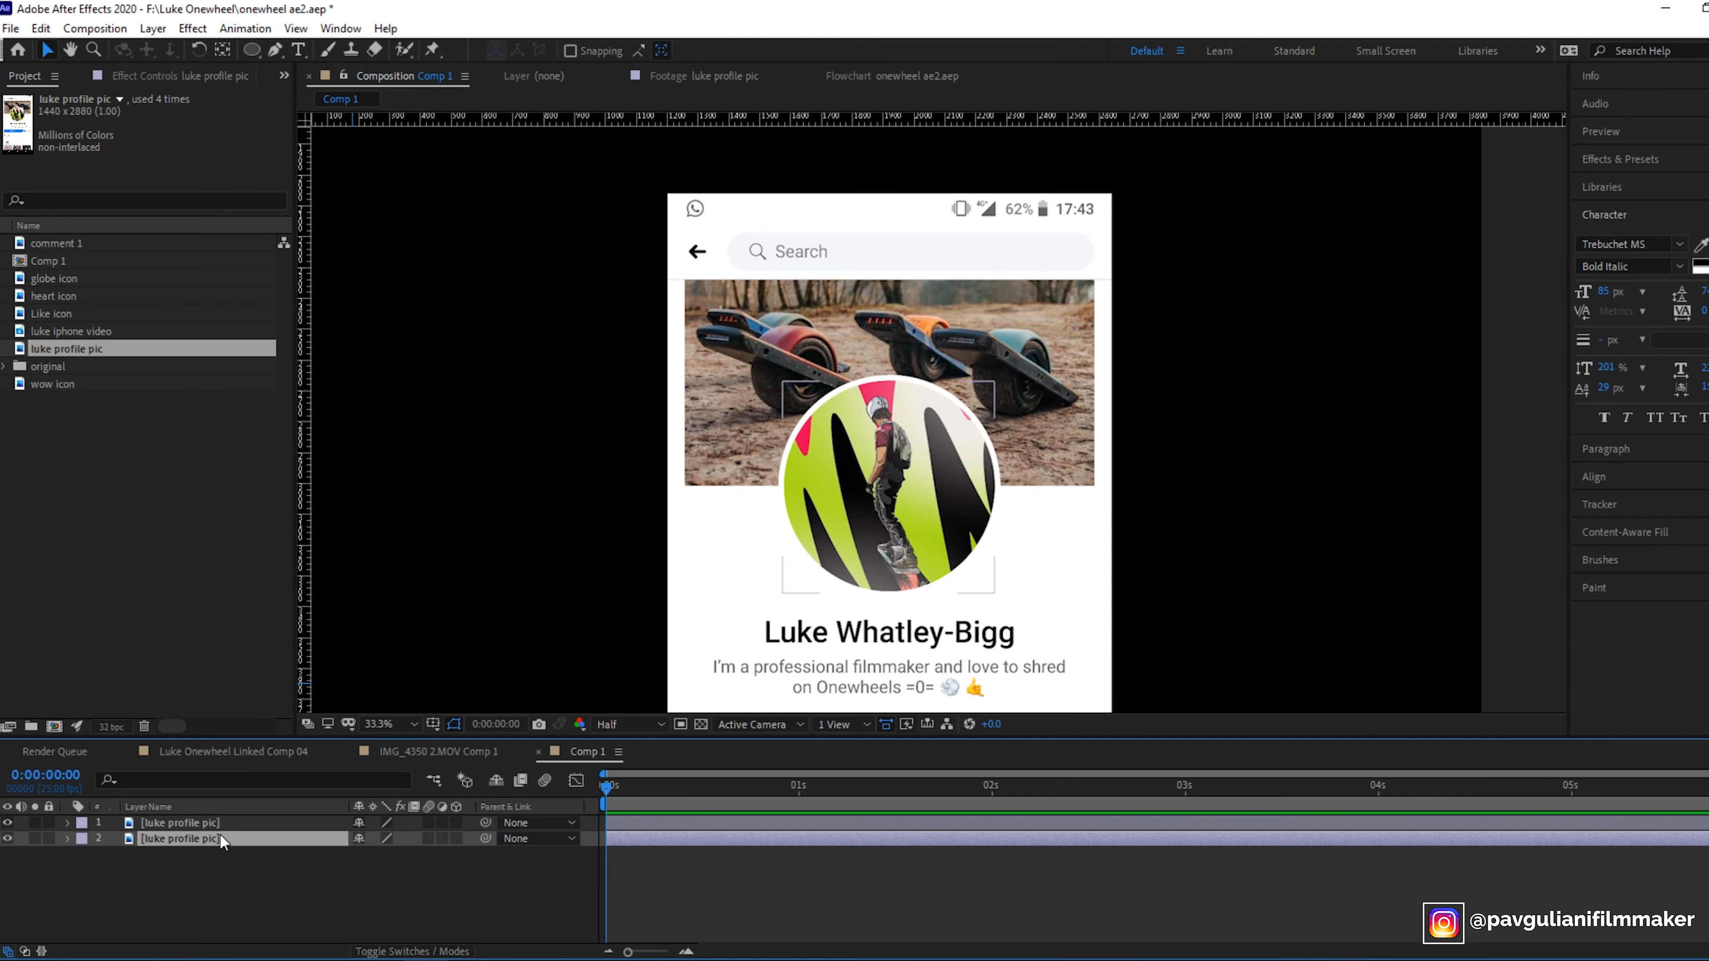
pyautogui.rightClick(219, 837)
pyautogui.click(247, 801)
pyautogui.write("Luke's n")
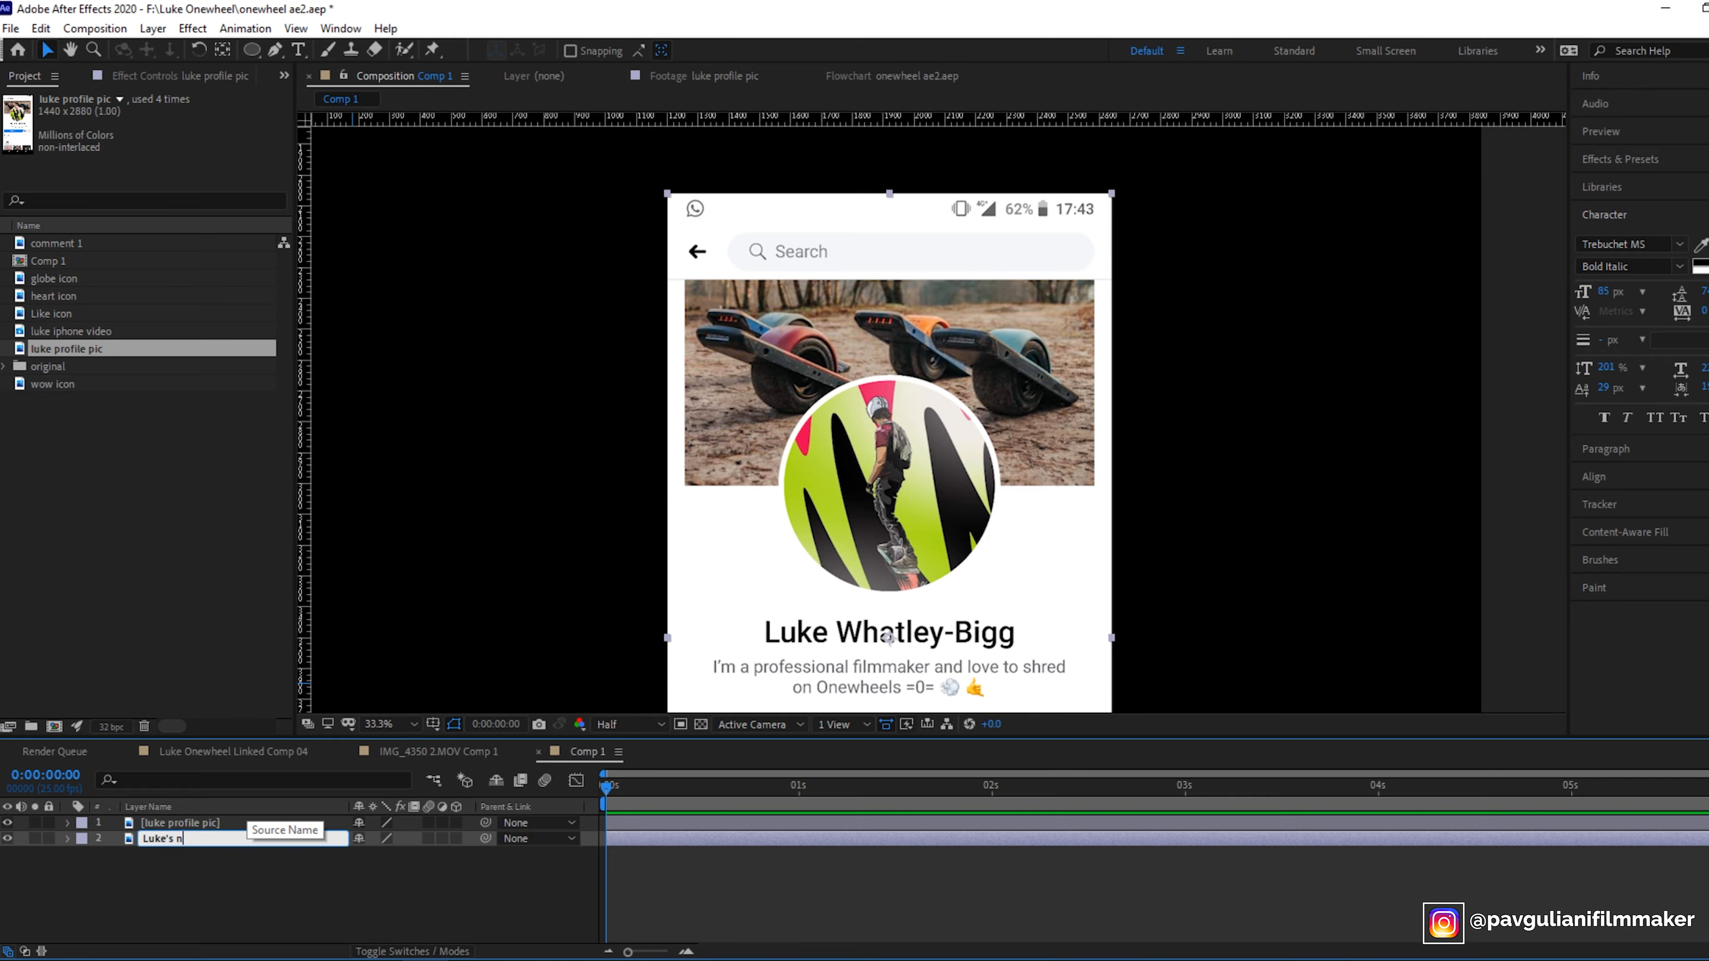
pyautogui.press('Return')
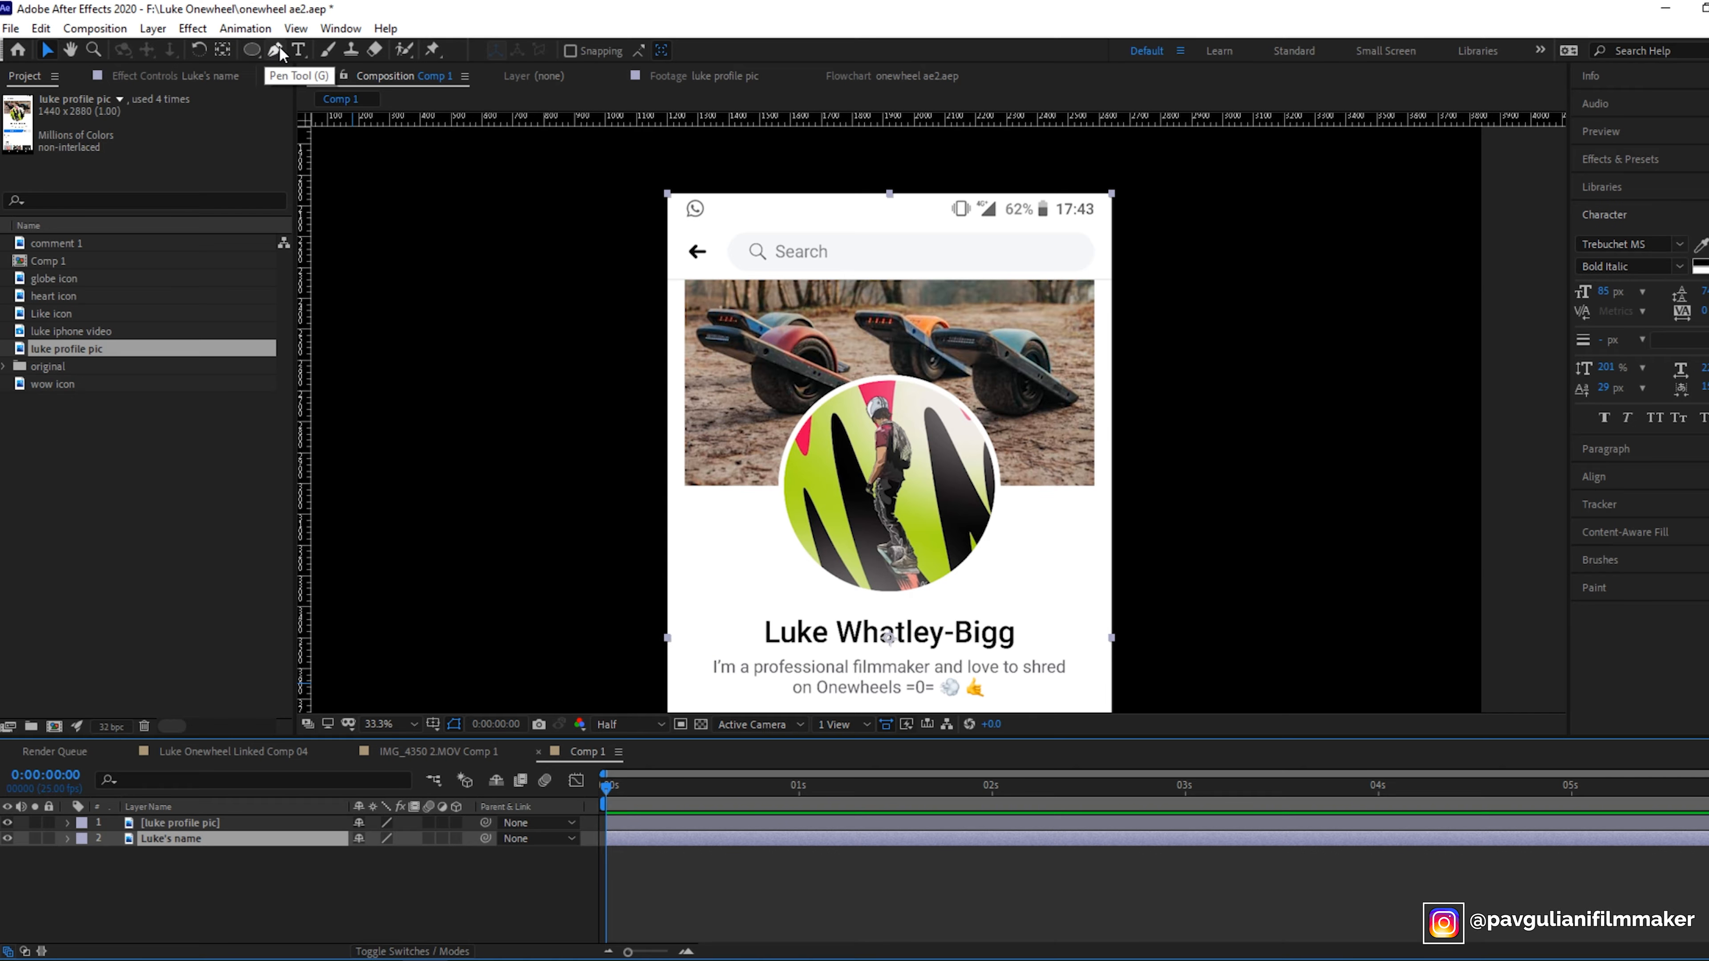
# - Draw a rectangular Pen mask around the name text on the name layer
pyautogui.click(281, 54)
pyautogui.click(742, 607)
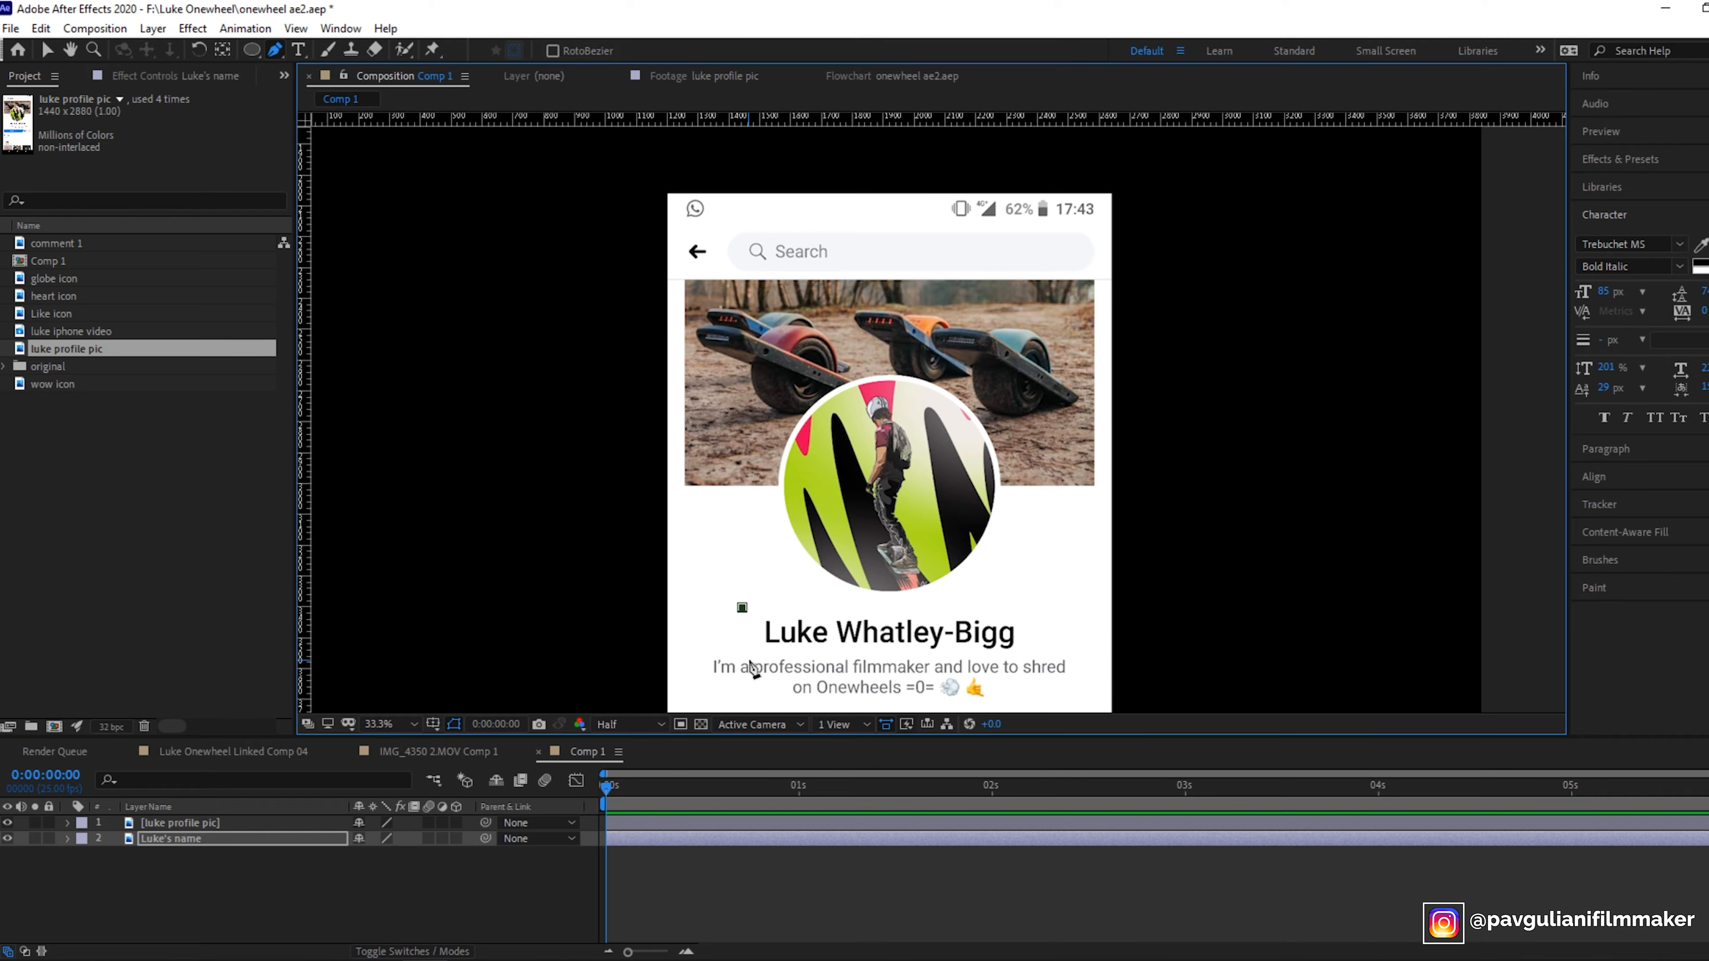
pyautogui.click(741, 651)
pyautogui.click(1026, 651)
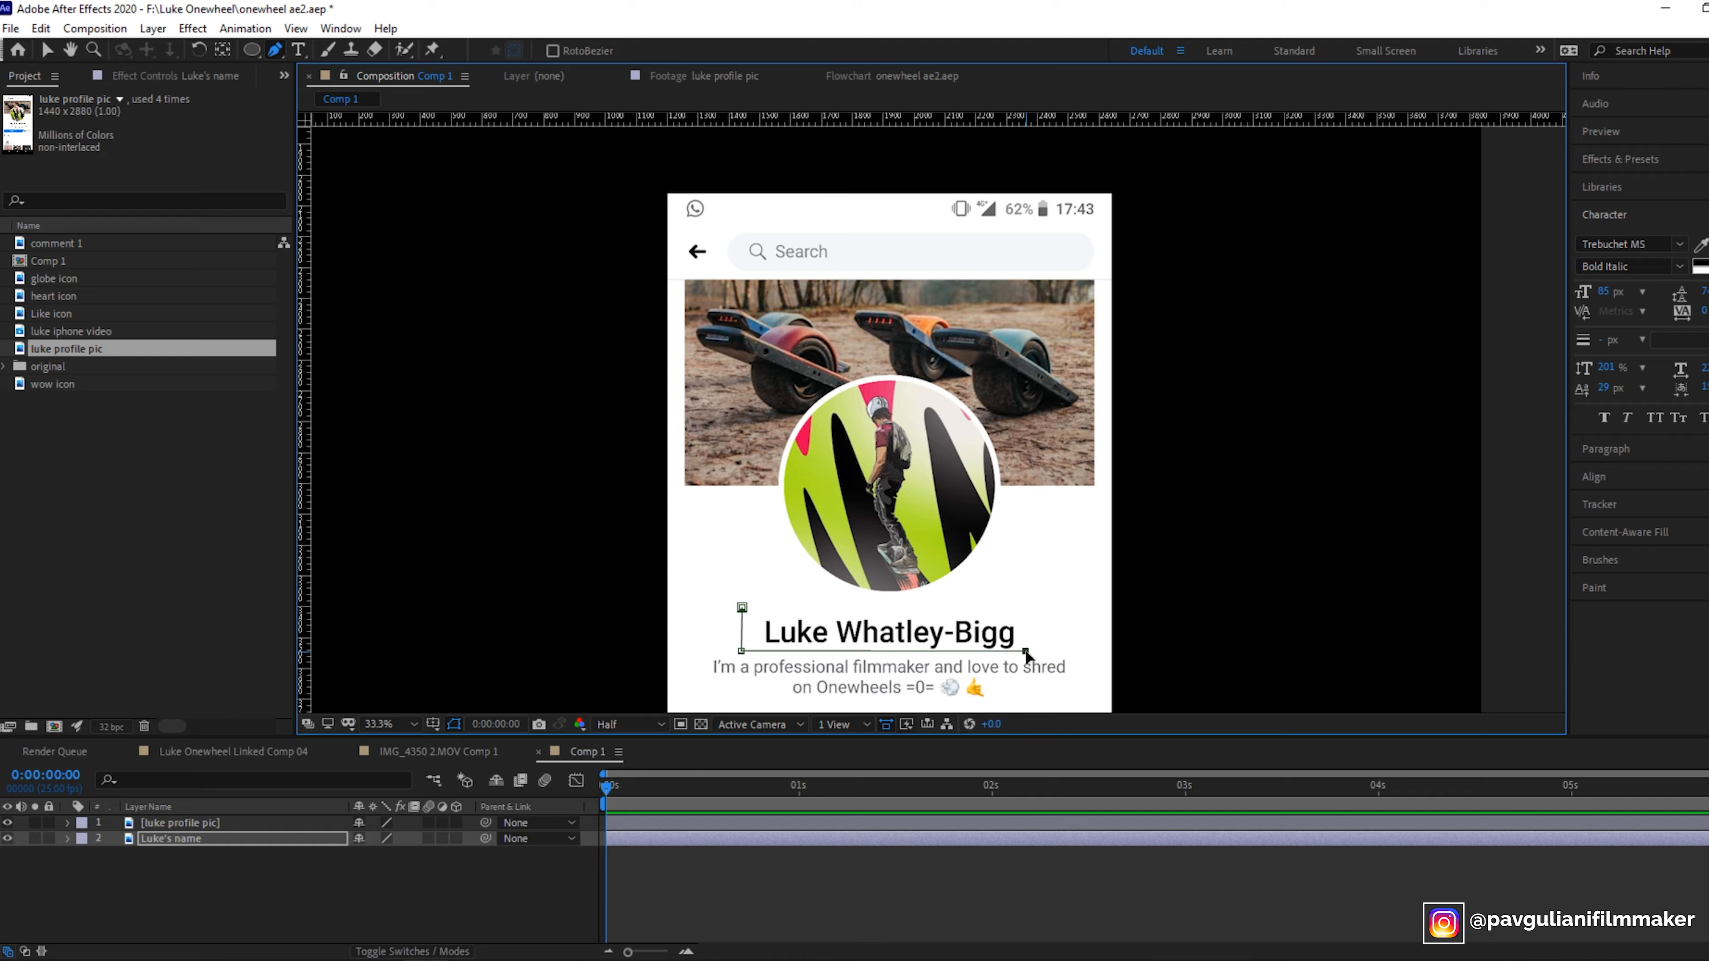
pyautogui.click(1030, 617)
pyautogui.click(742, 607)
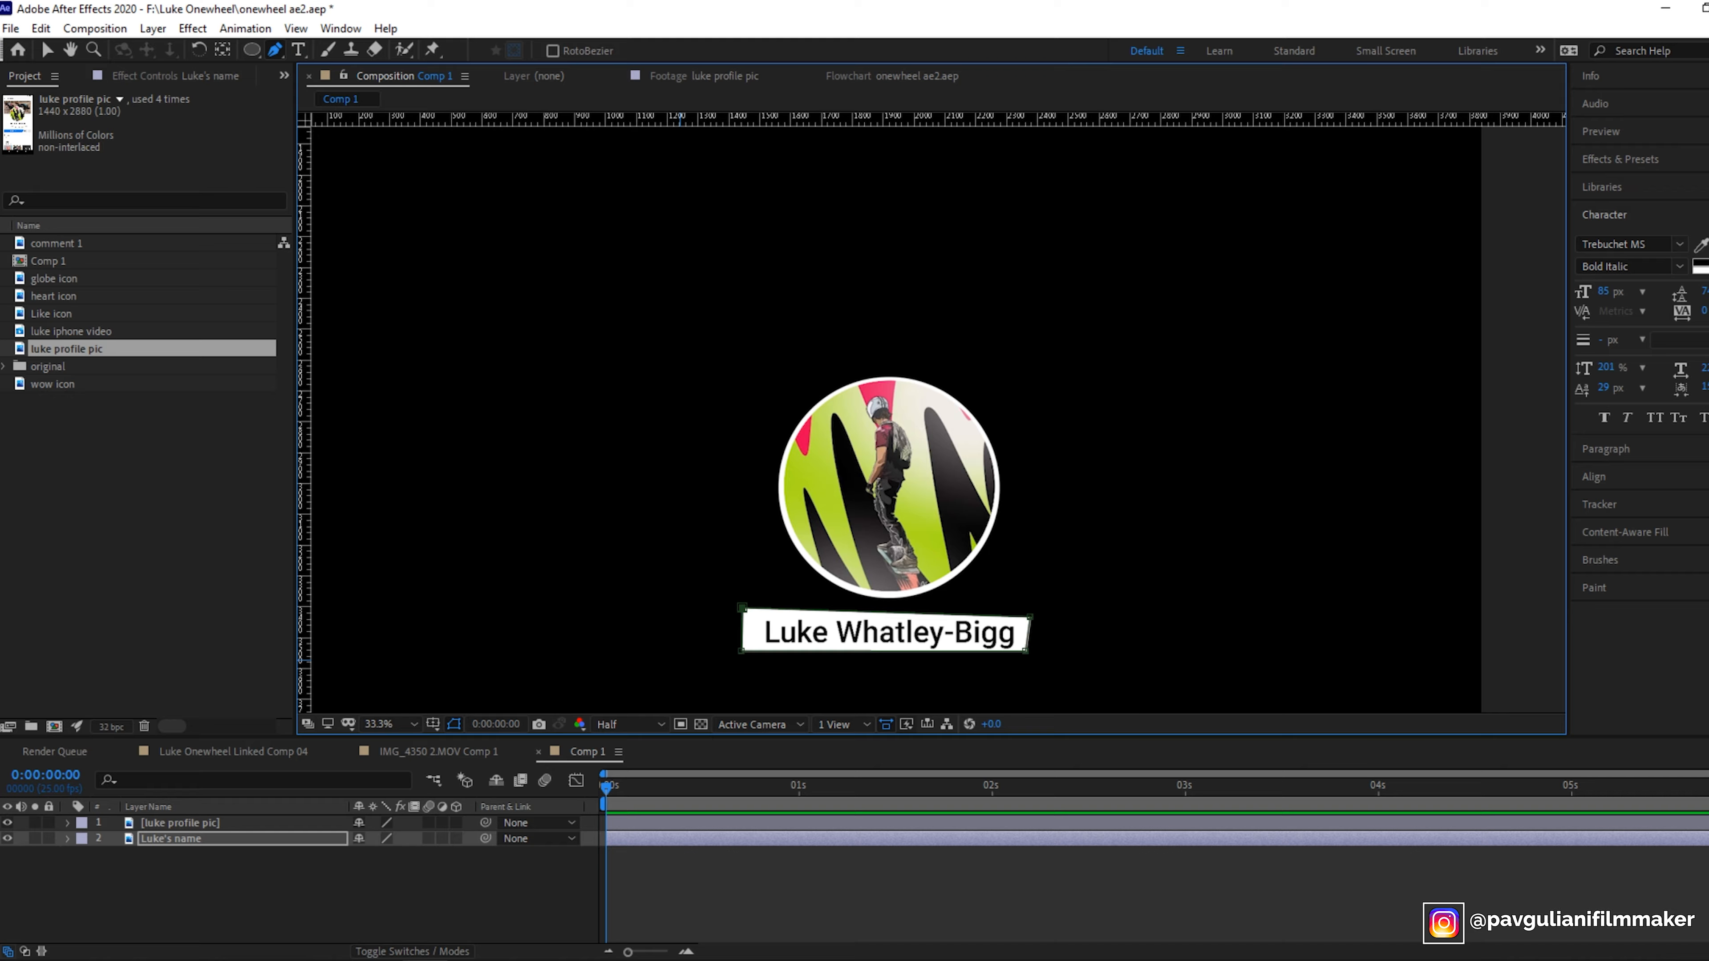
pyautogui.click(47, 50)
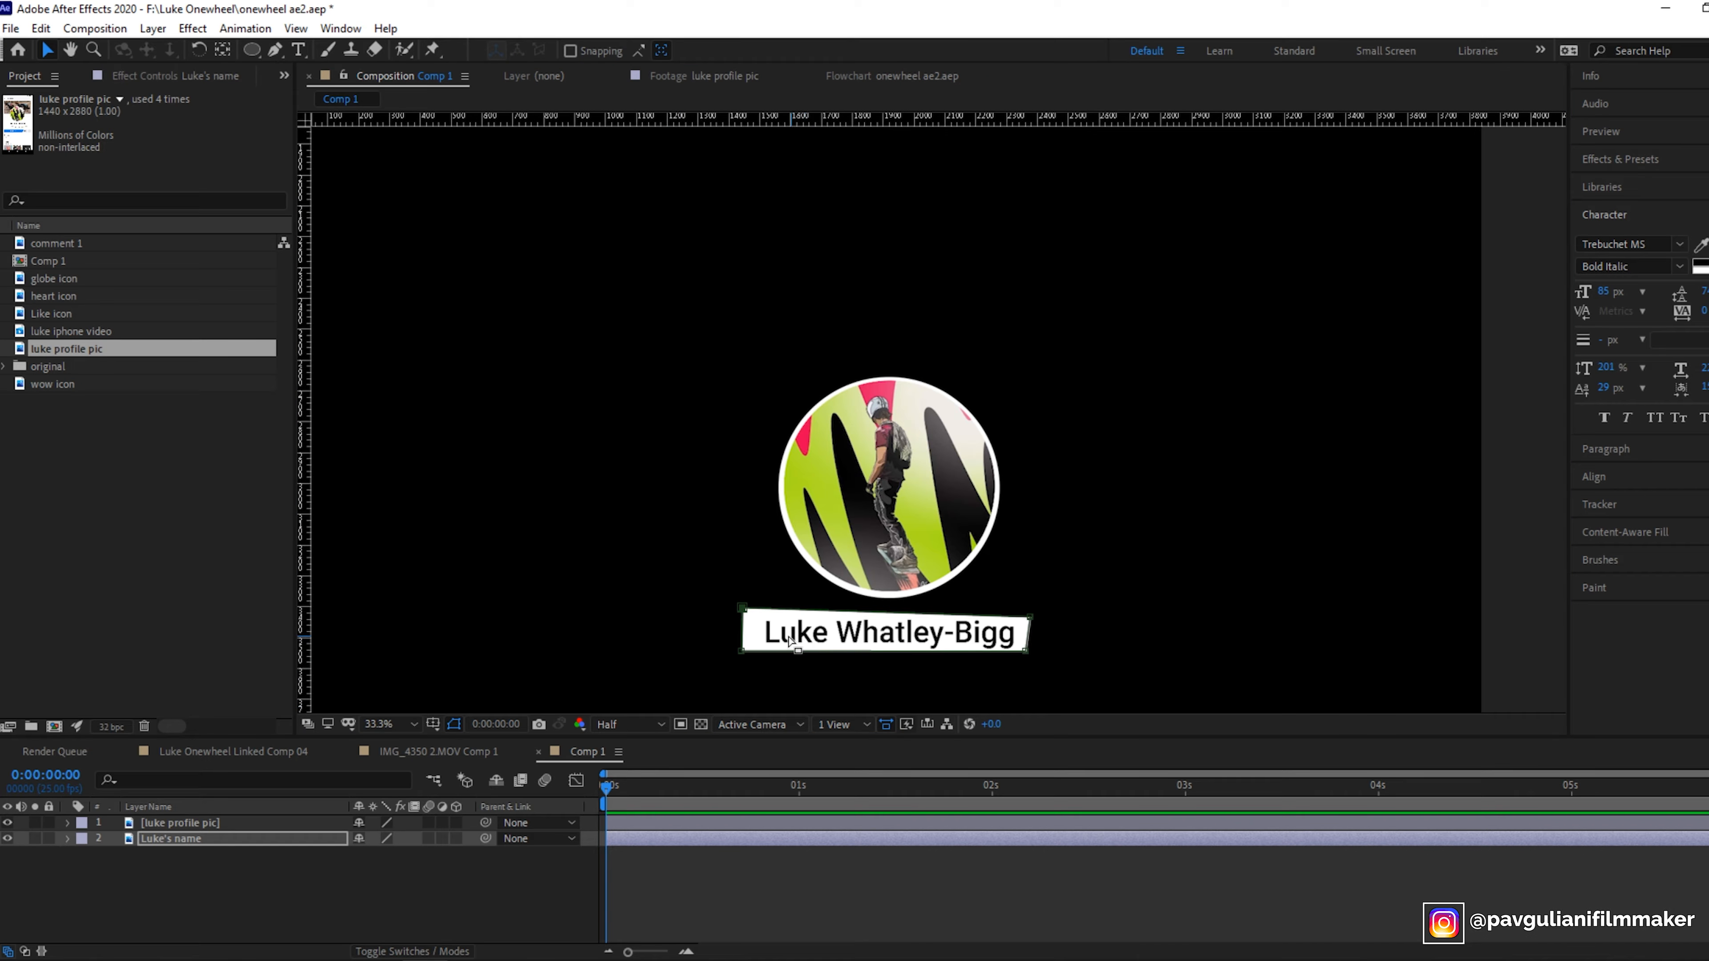
# - Search the effects for invert and apply the Invert effect to the name layer
pyautogui.click(1619, 159)
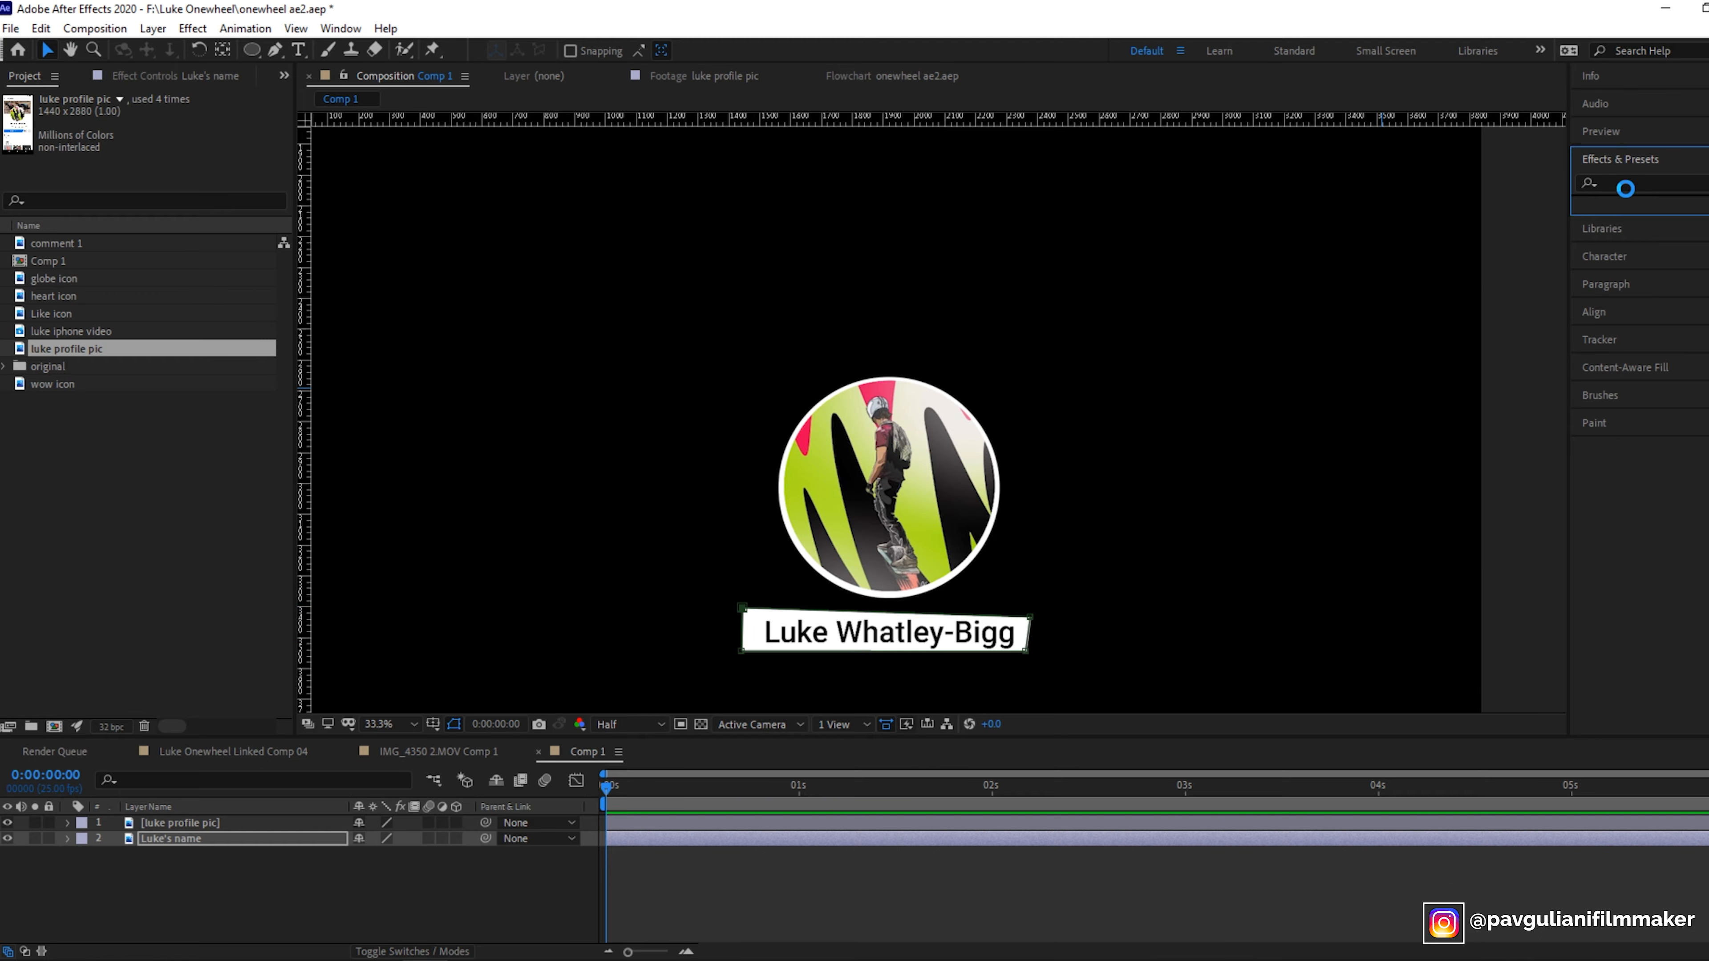
pyautogui.click(1626, 186)
pyautogui.write('invert')
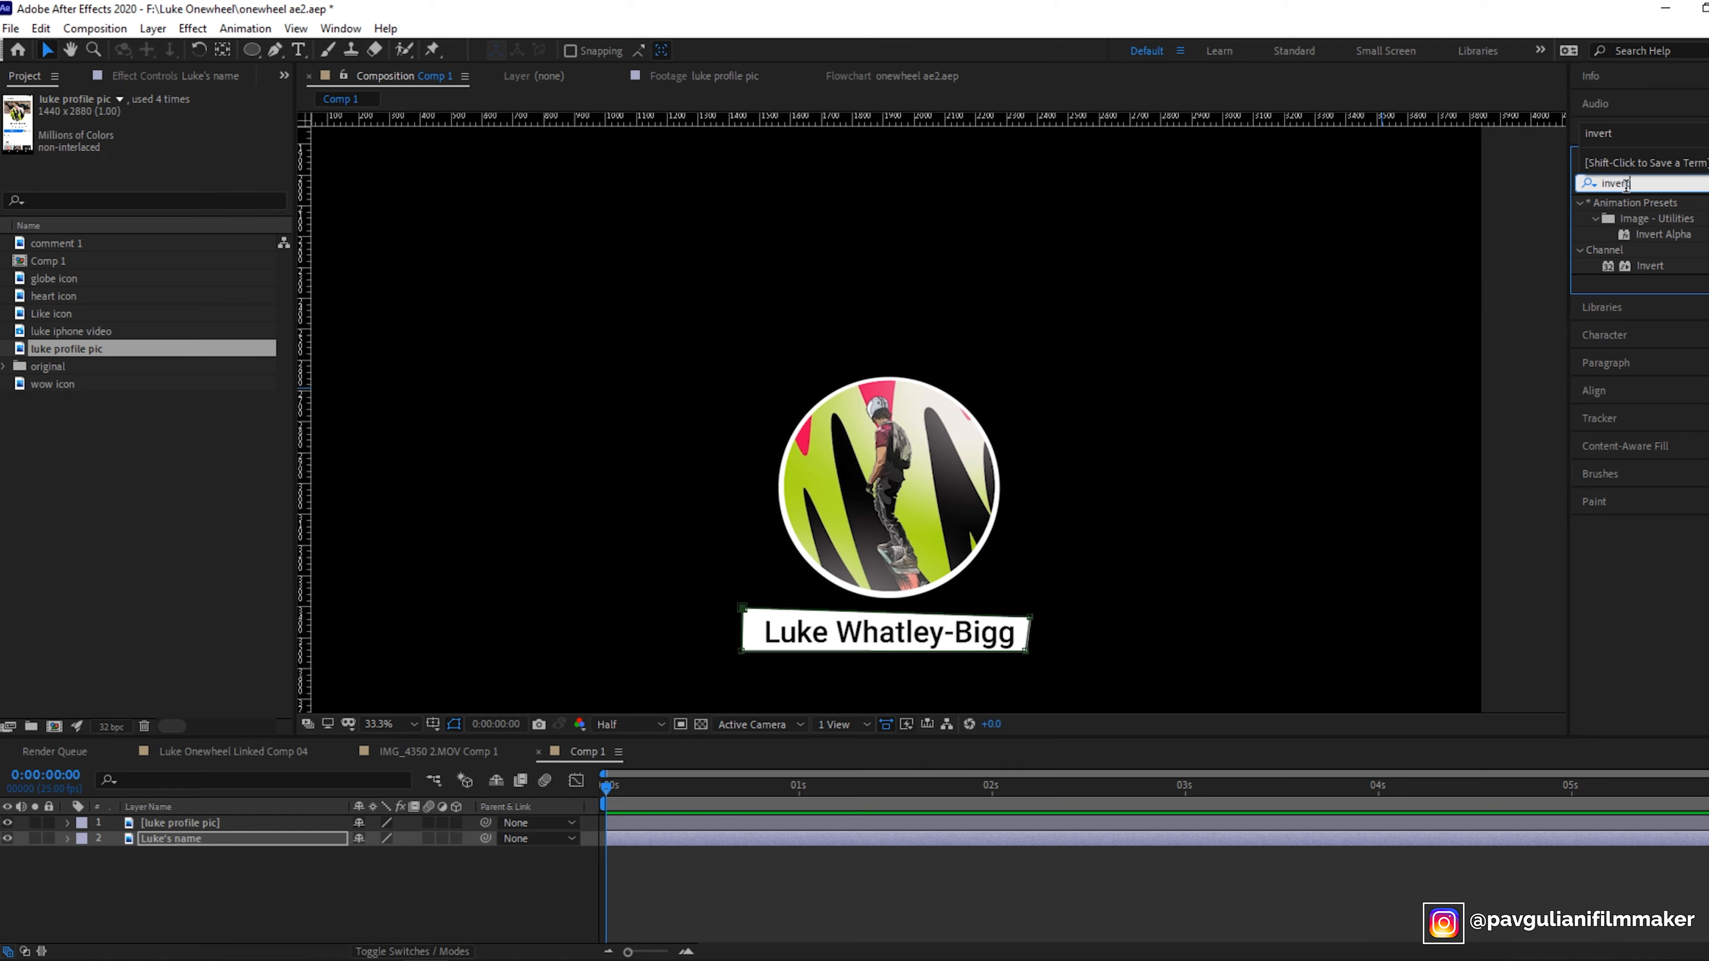
pyautogui.click(1652, 265)
pyautogui.moveTo(1656, 269); pyautogui.dragTo(186, 847)
pyautogui.click(1183, 621)
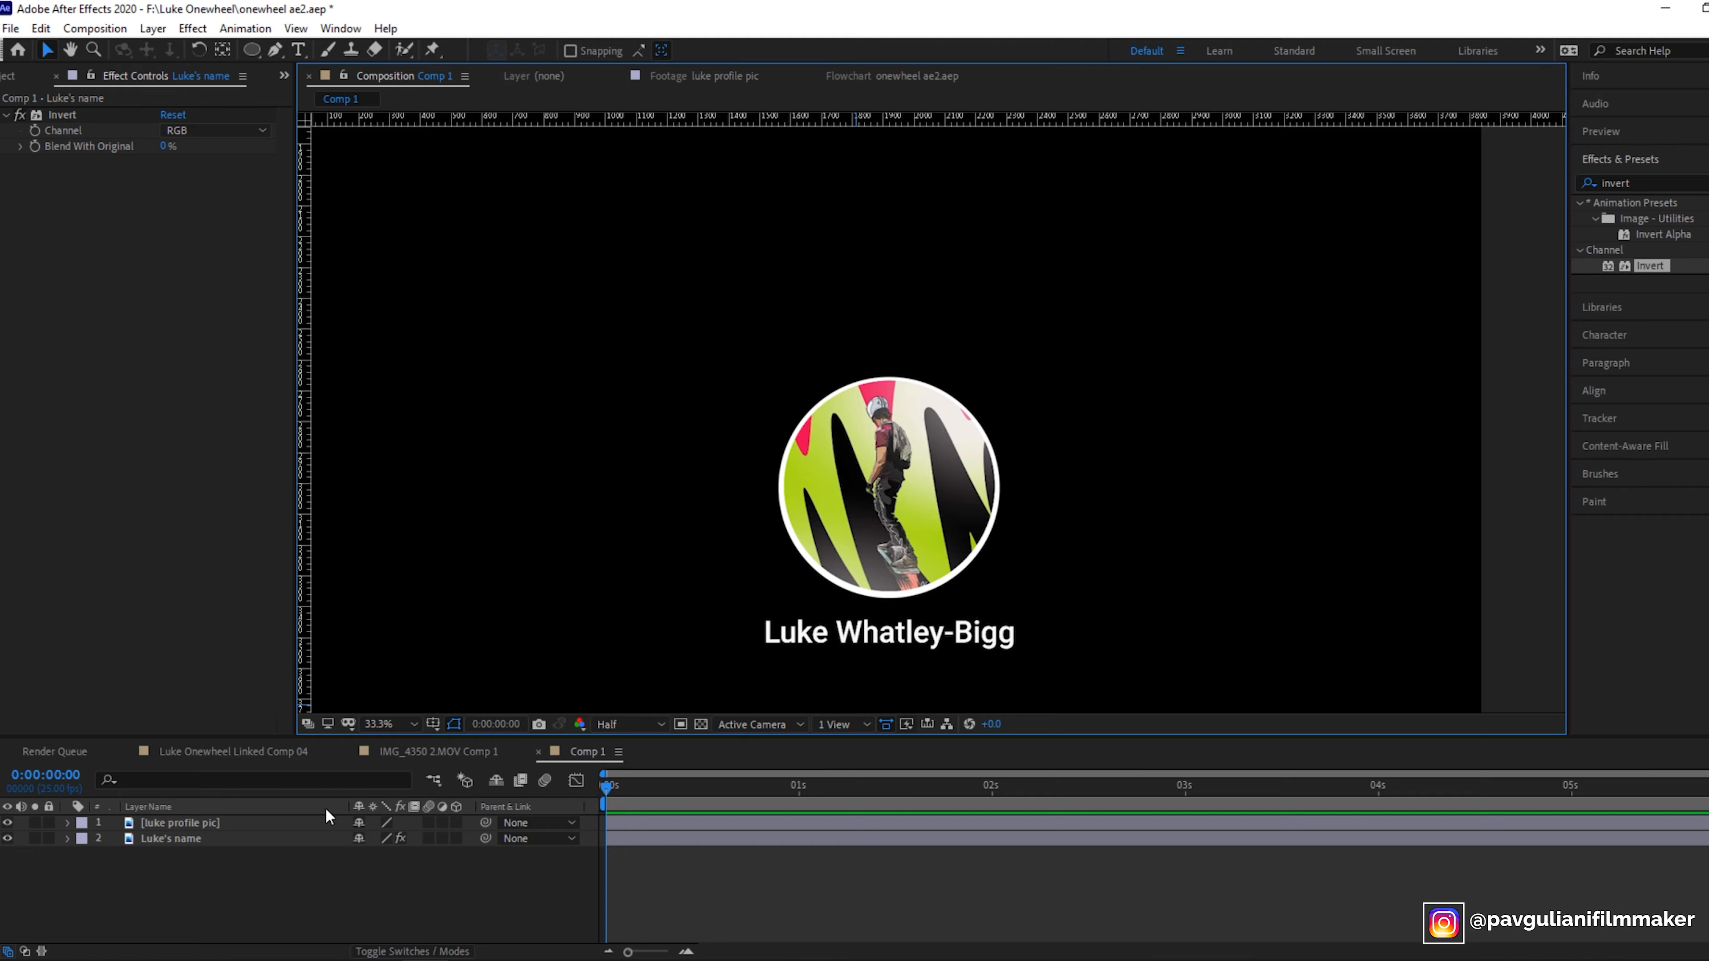
# - Create a new text layer in Comp 1 reading December 23
pyautogui.click(439, 751)
pyautogui.click(594, 752)
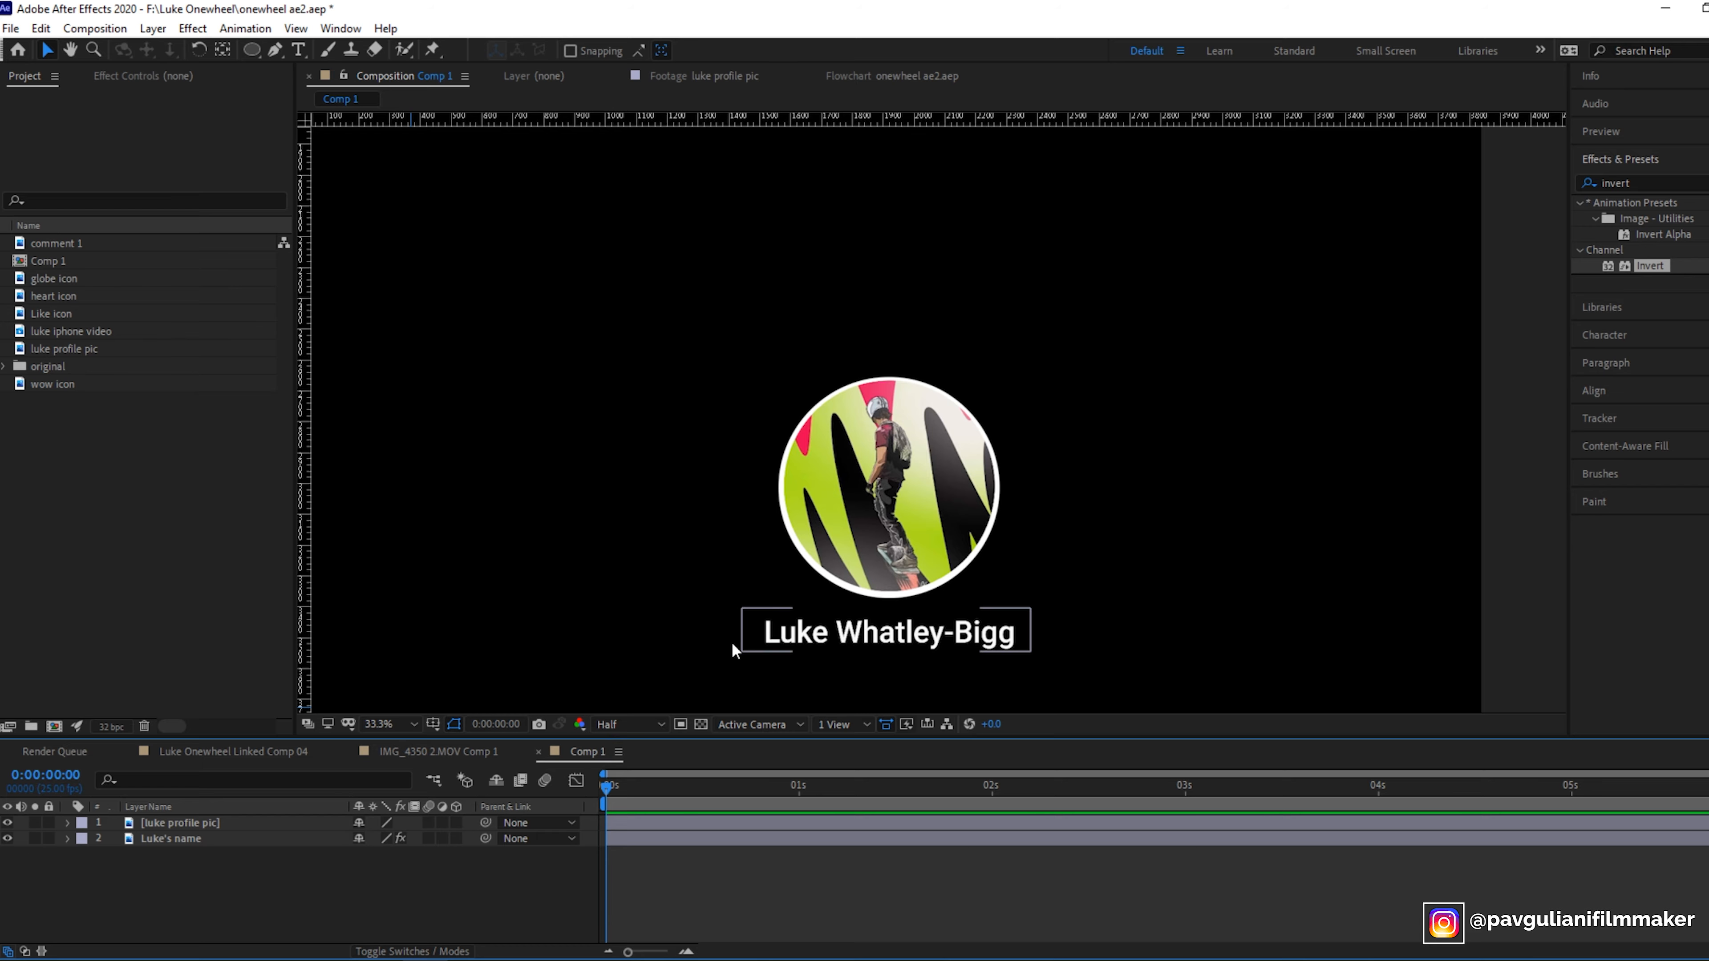
pyautogui.click(163, 31)
pyautogui.moveTo(266, 50)
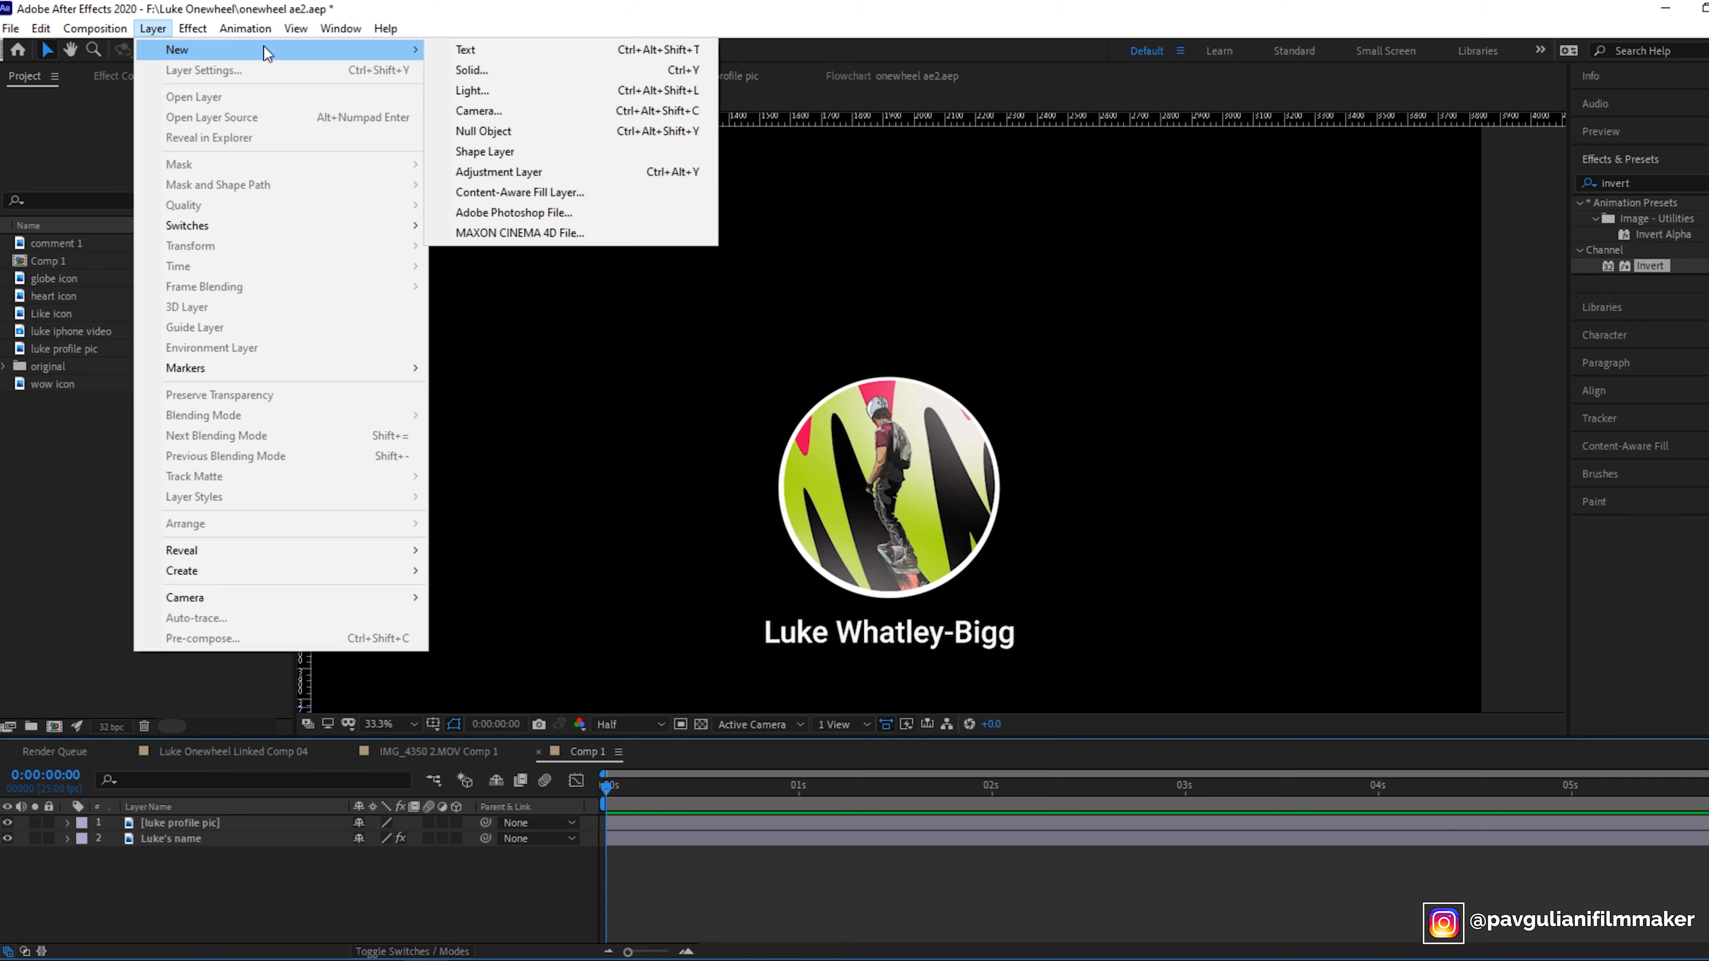
pyautogui.click(475, 51)
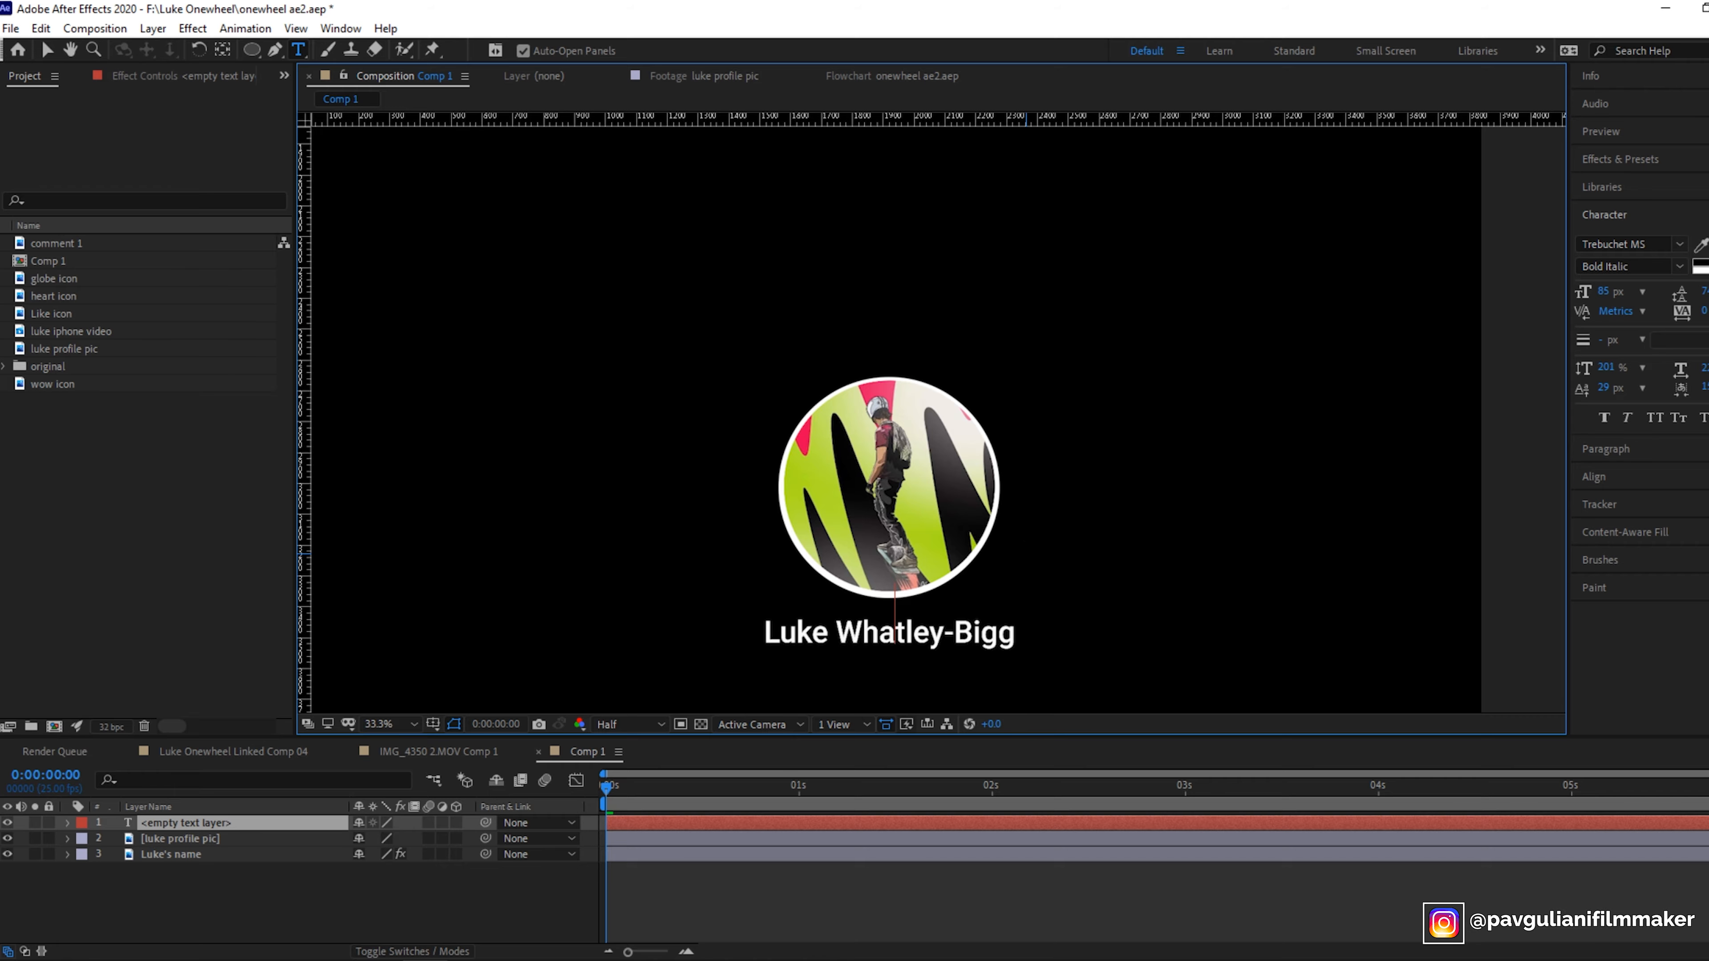
pyautogui.write('December 23')
# - Select the date text and set its font to Arial Regular
pyautogui.click(213, 825)
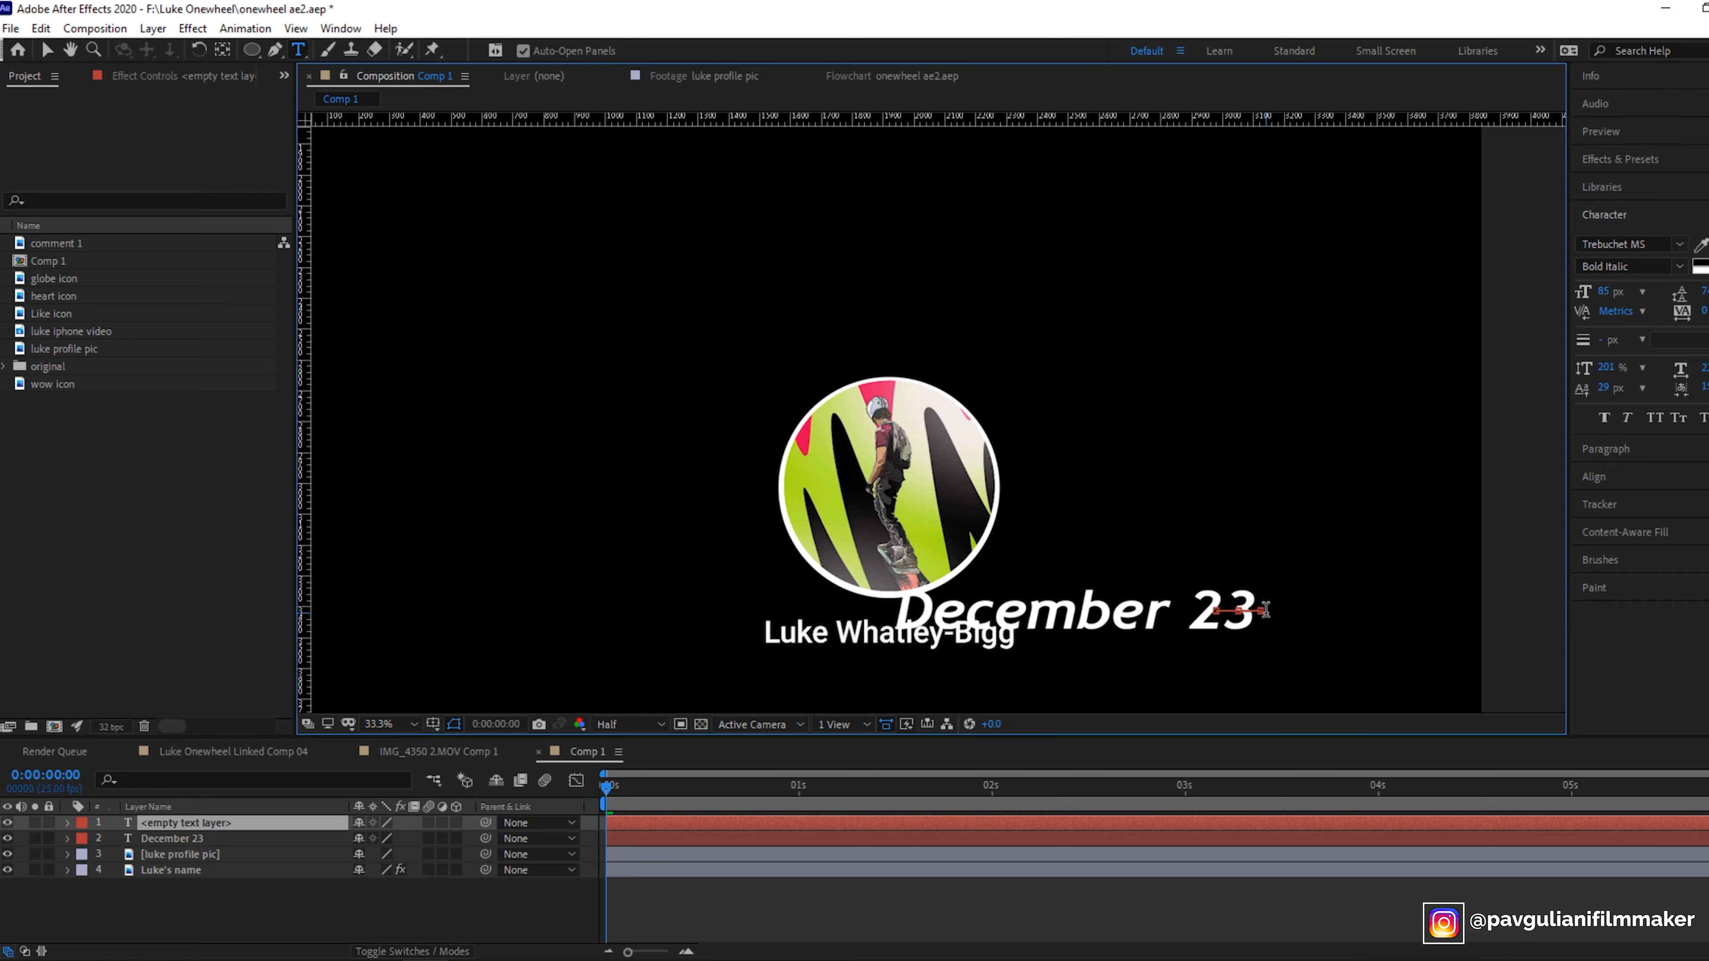
pyautogui.click(996, 609)
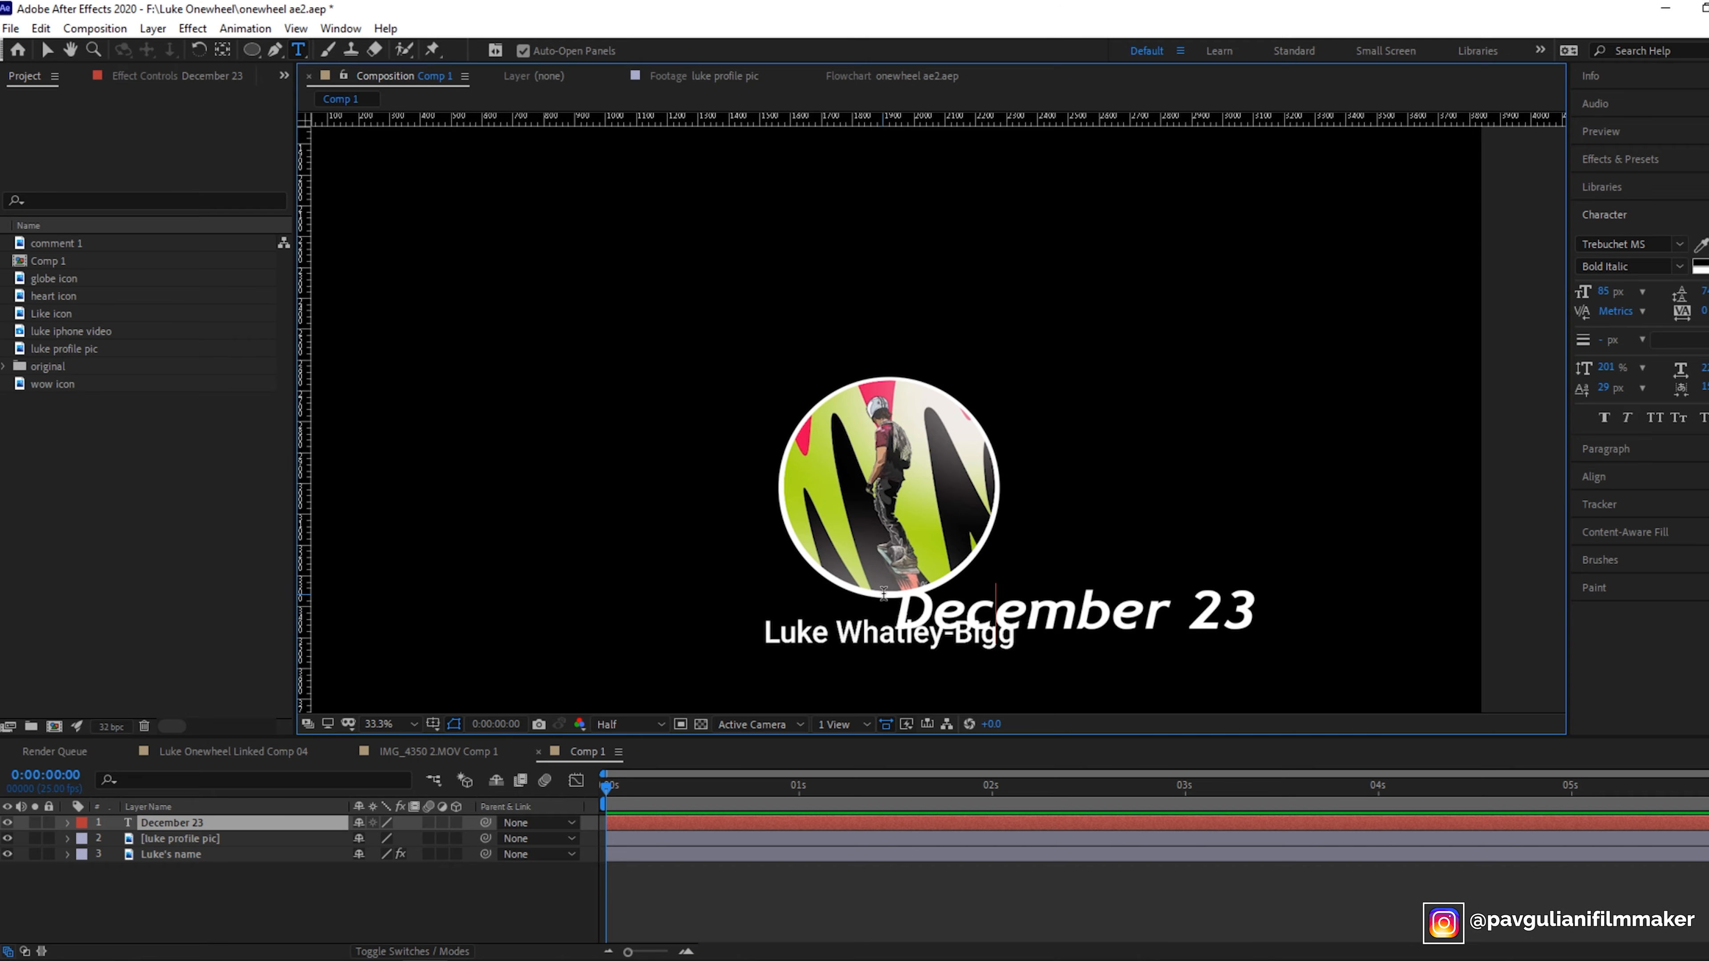
pyautogui.moveTo(894, 598); pyautogui.dragTo(1320, 622)
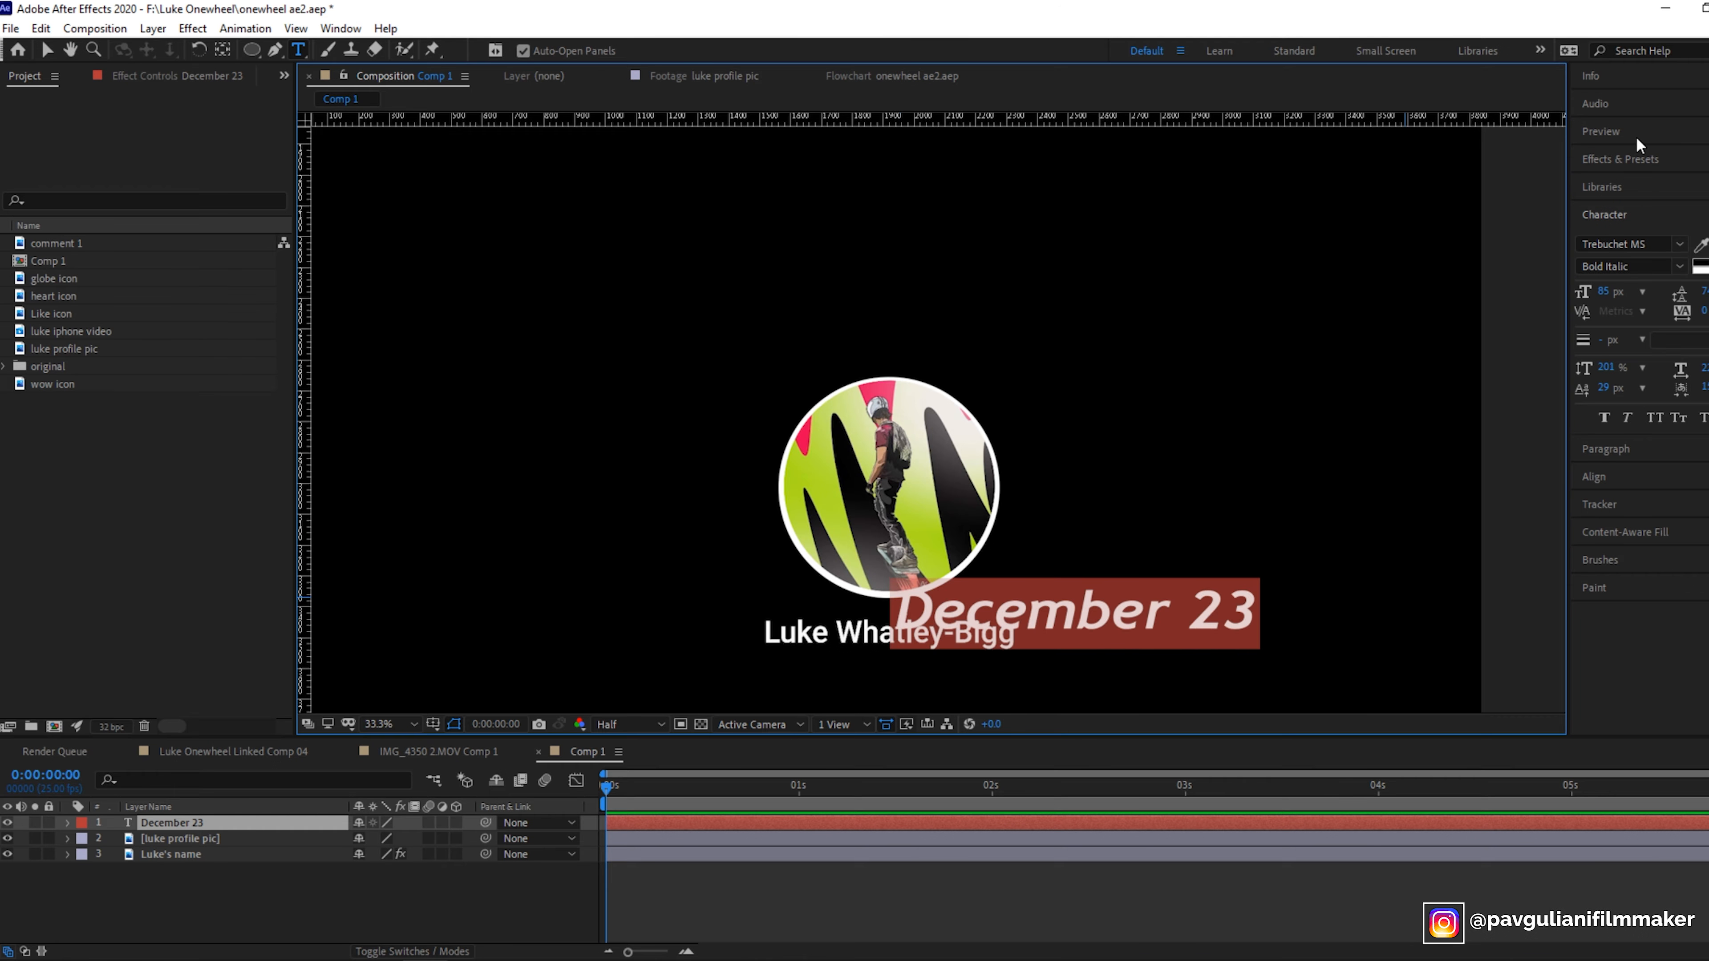
pyautogui.click(1634, 154)
pyautogui.click(1619, 137)
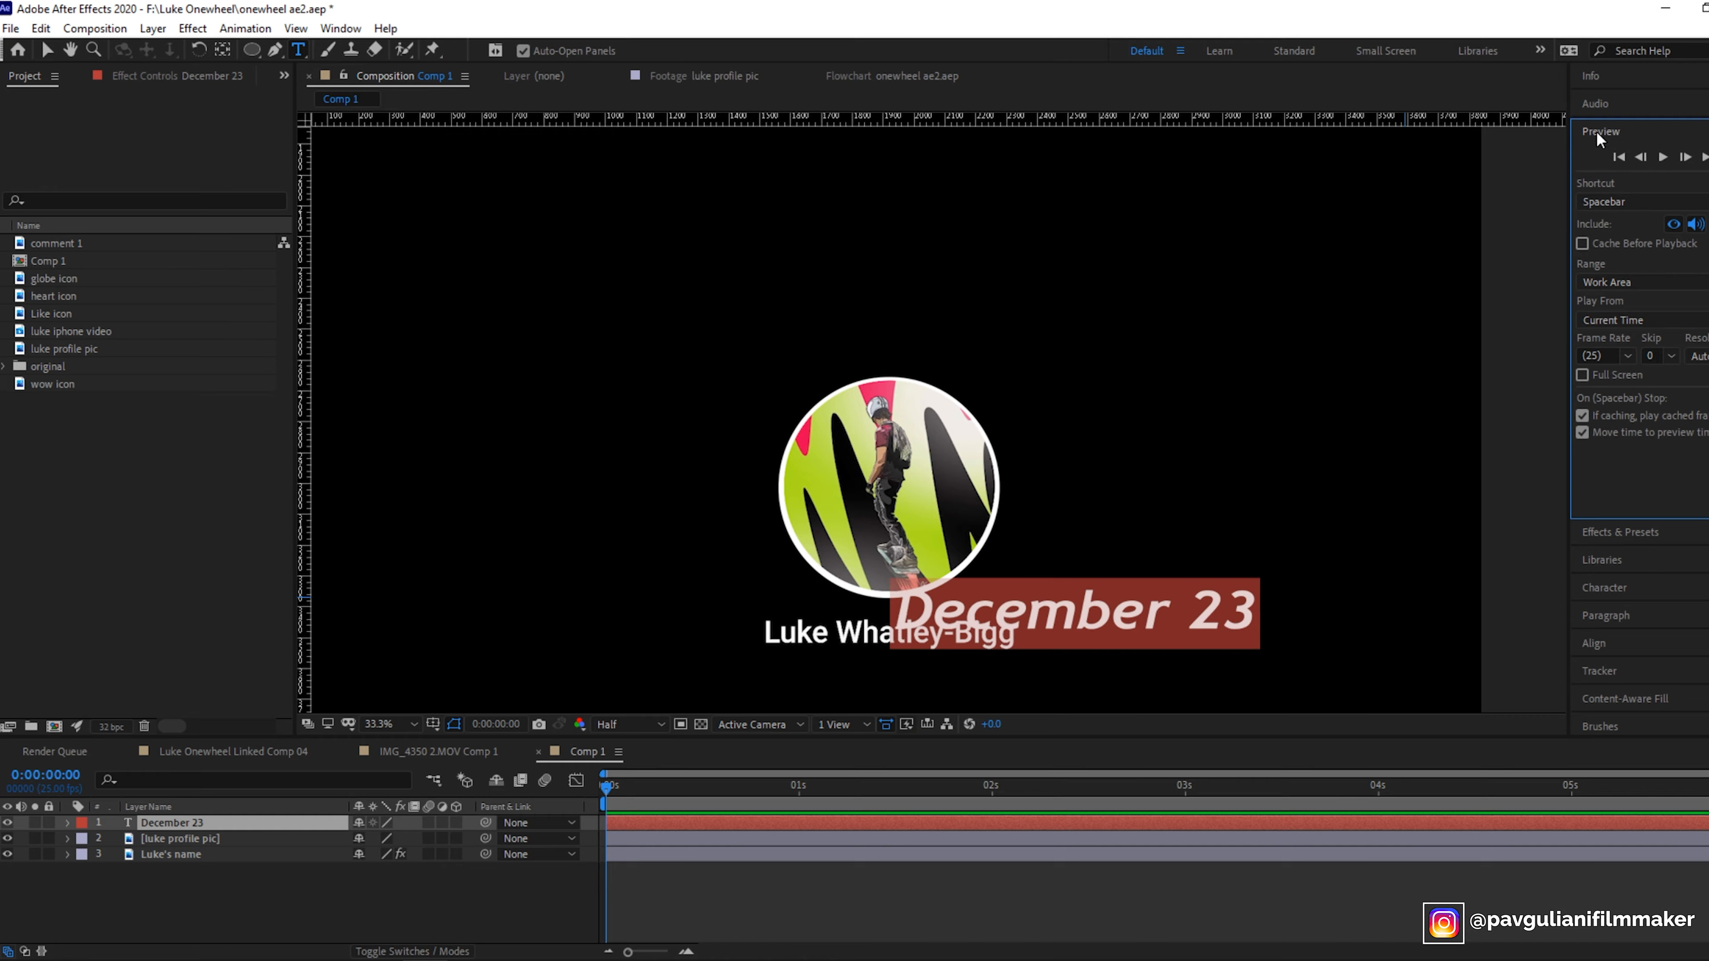
pyautogui.click(1600, 134)
pyautogui.click(1628, 214)
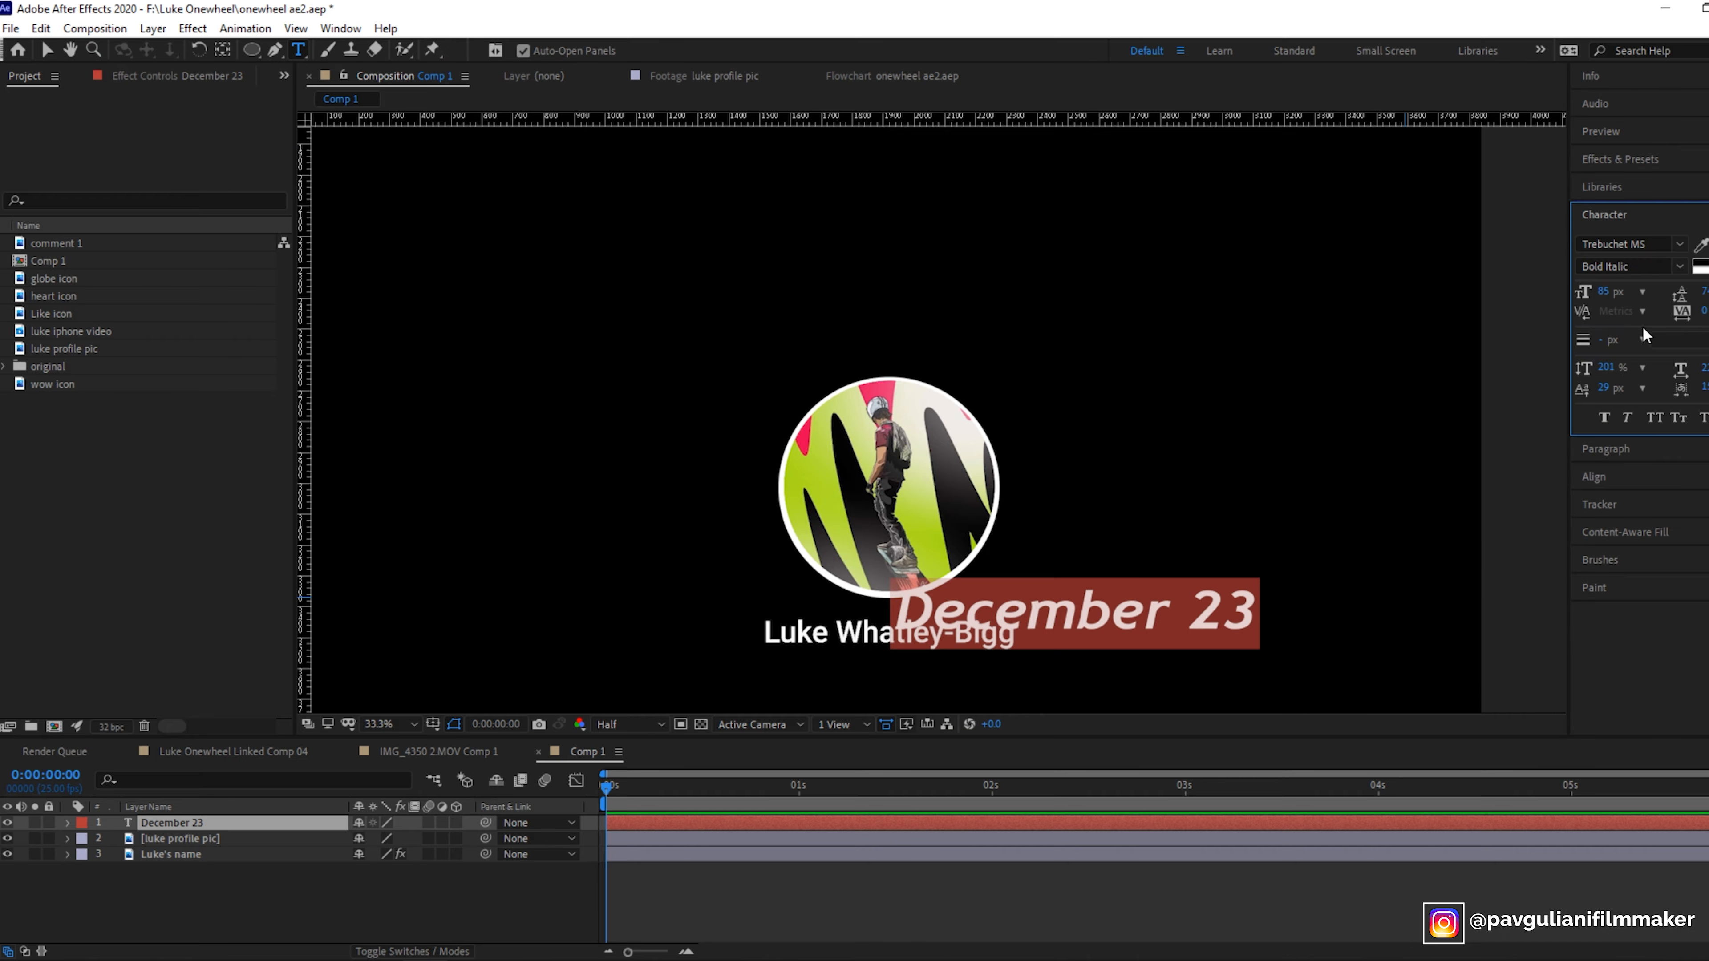
pyautogui.click(1642, 244)
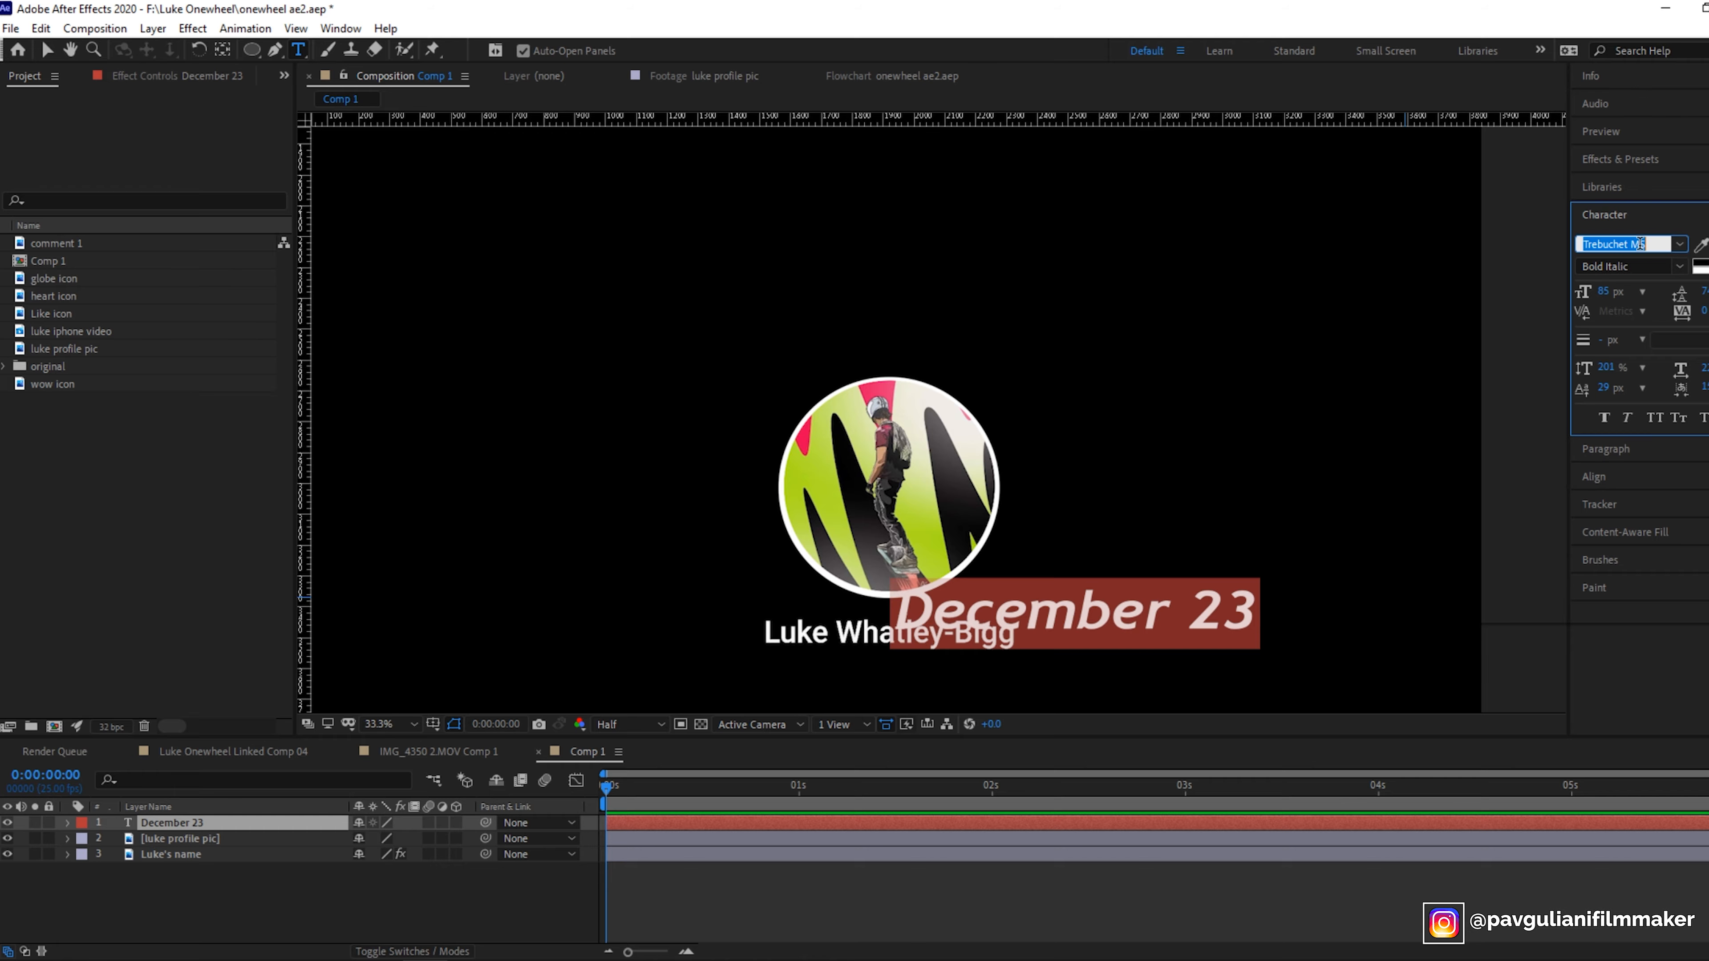
pyautogui.write('arial')
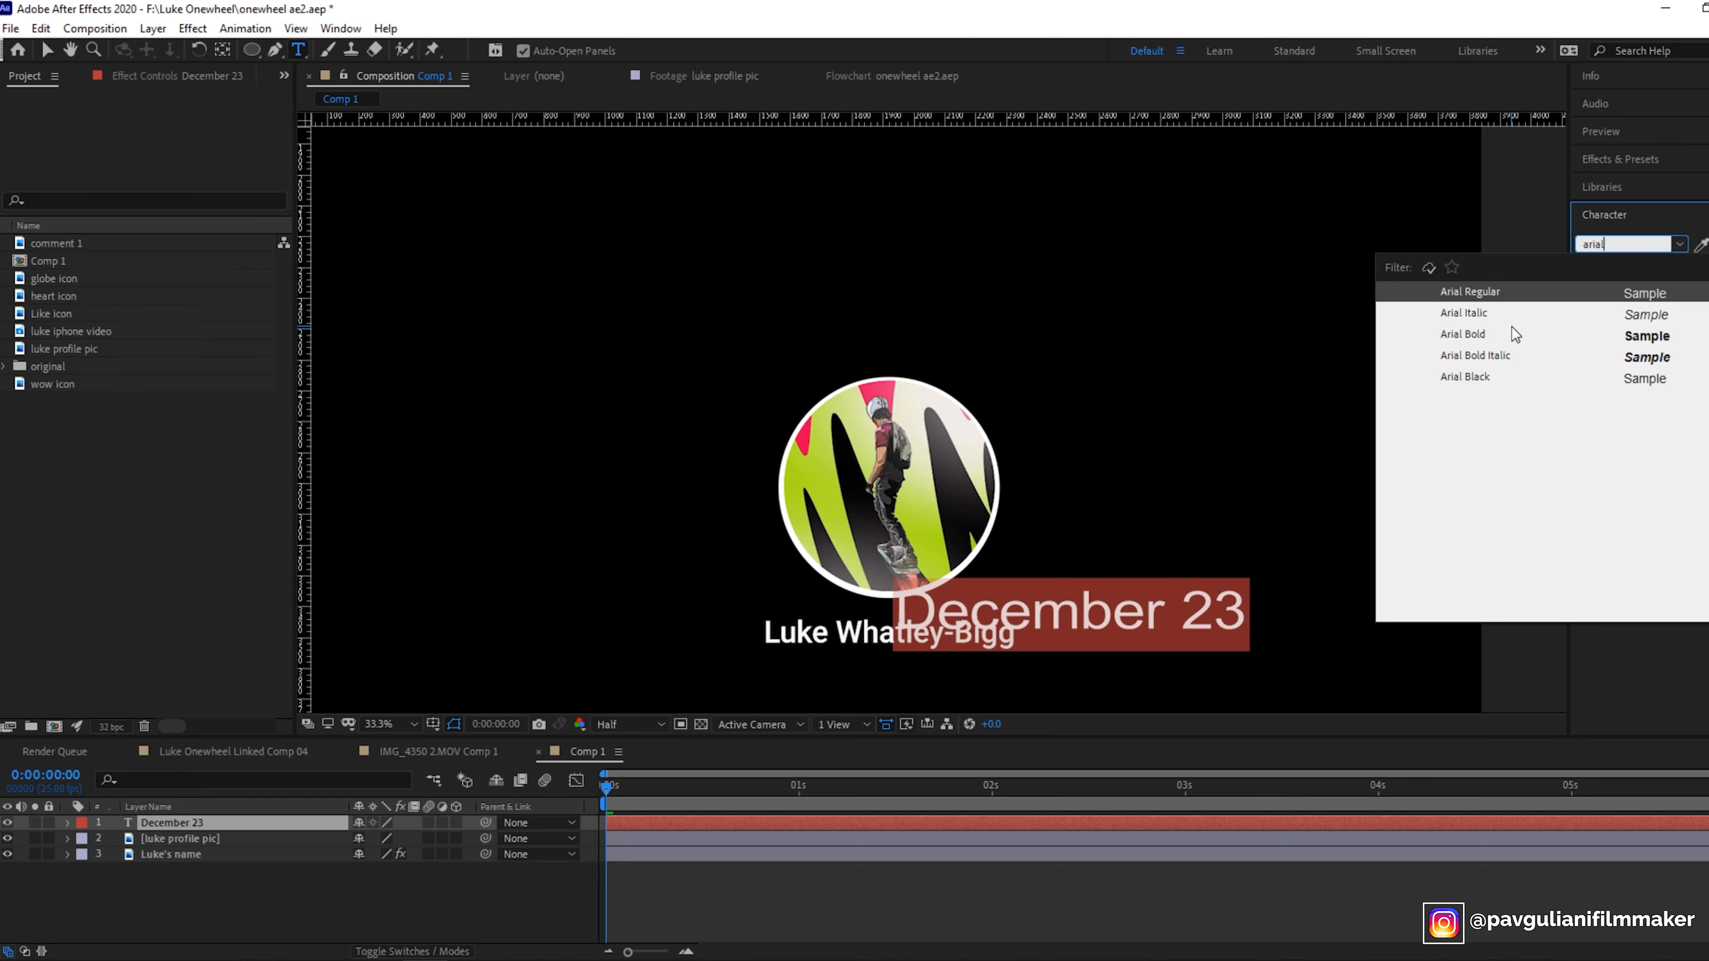
pyautogui.press('Return')
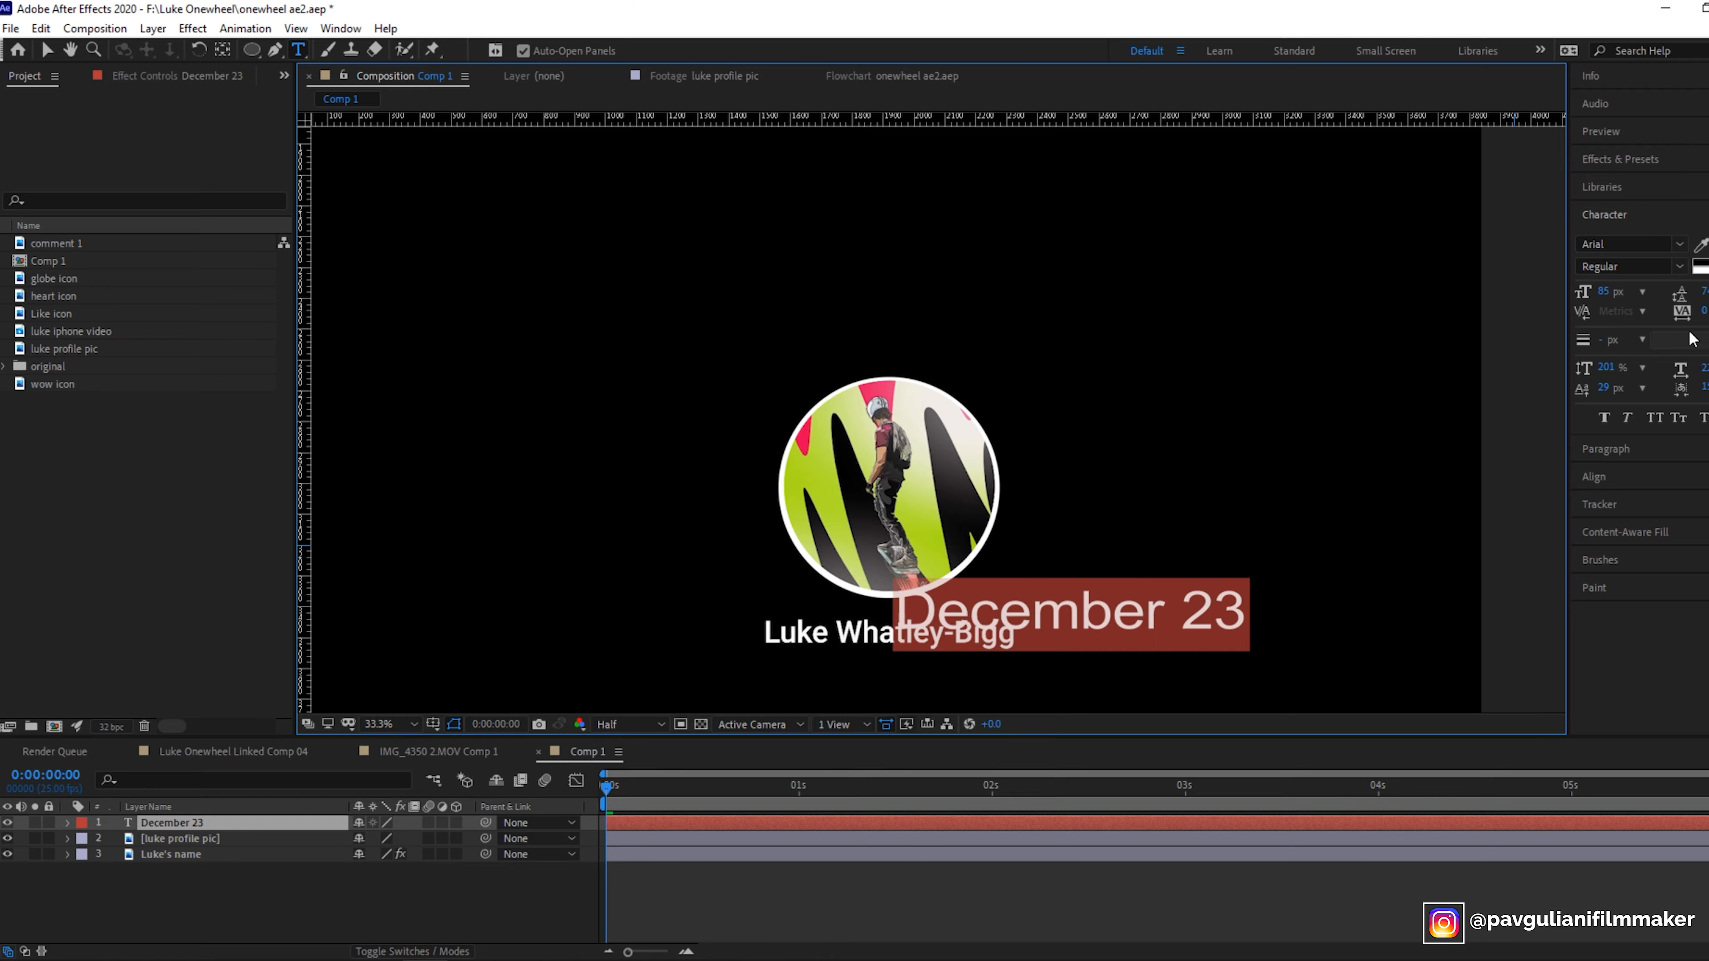
# - Reduce the date text's font size to 39 px
pyautogui.click(1701, 248)
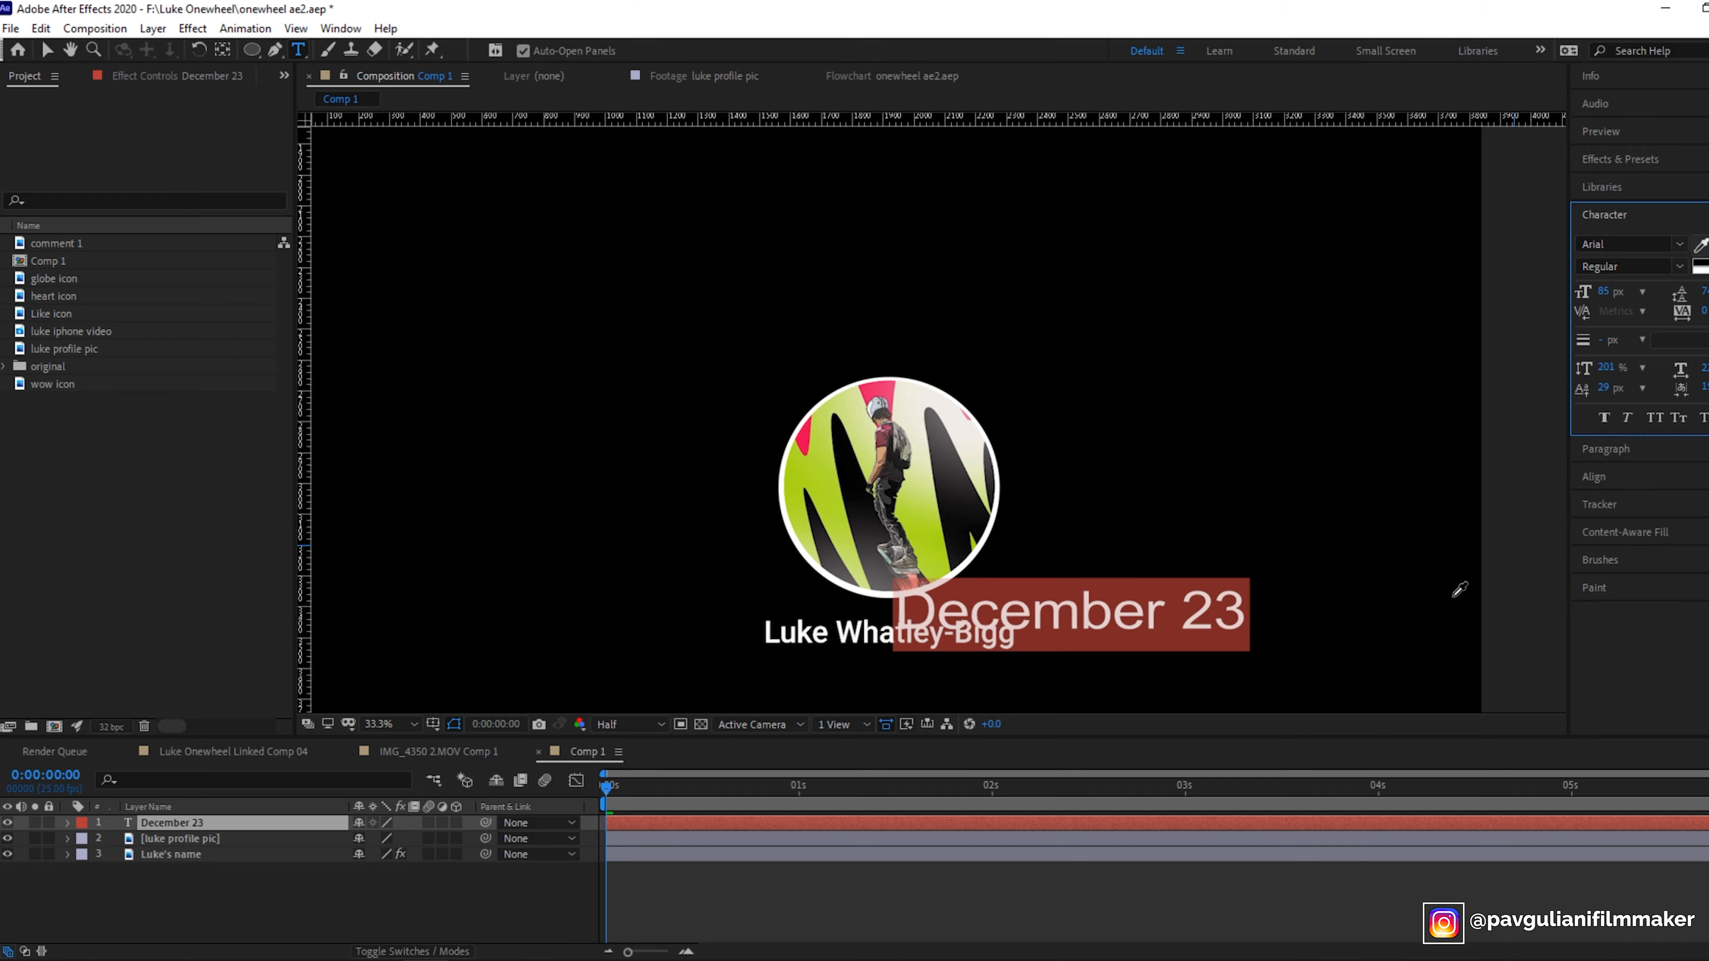
pyautogui.click(304, 821)
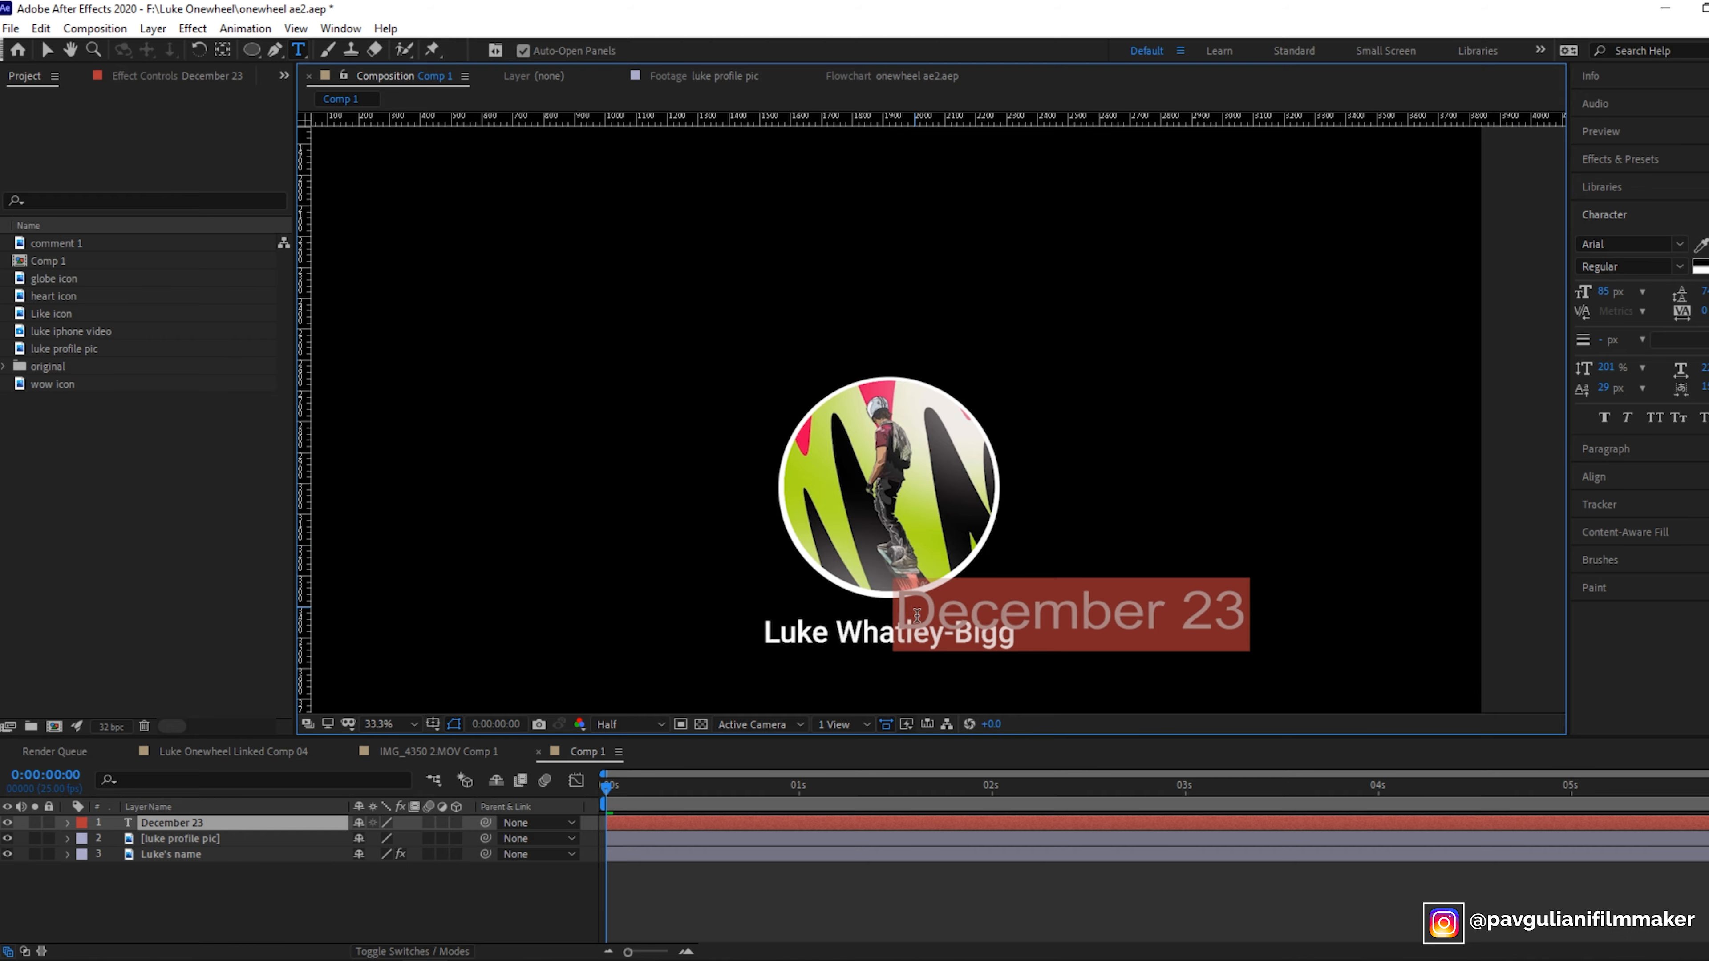
pyautogui.moveTo(1604, 292); pyautogui.dragTo(1564, 298)
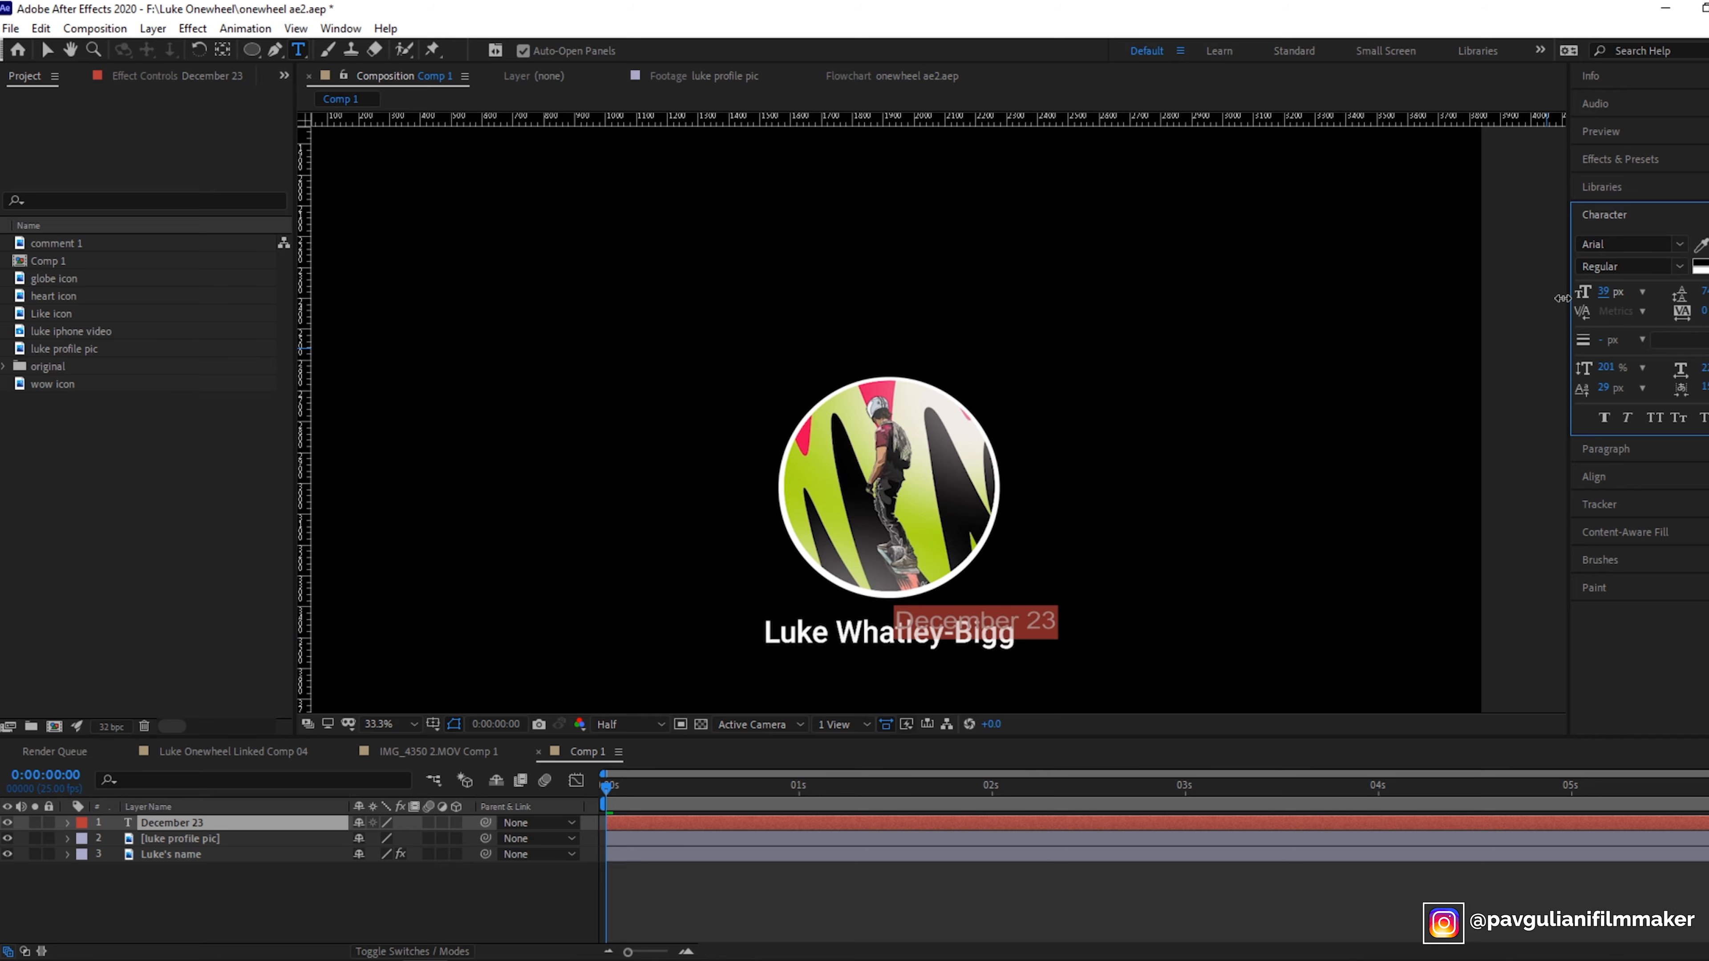
# - Open the globe icon footage and add it to Comp 1
pyautogui.doubleClick(55, 278)
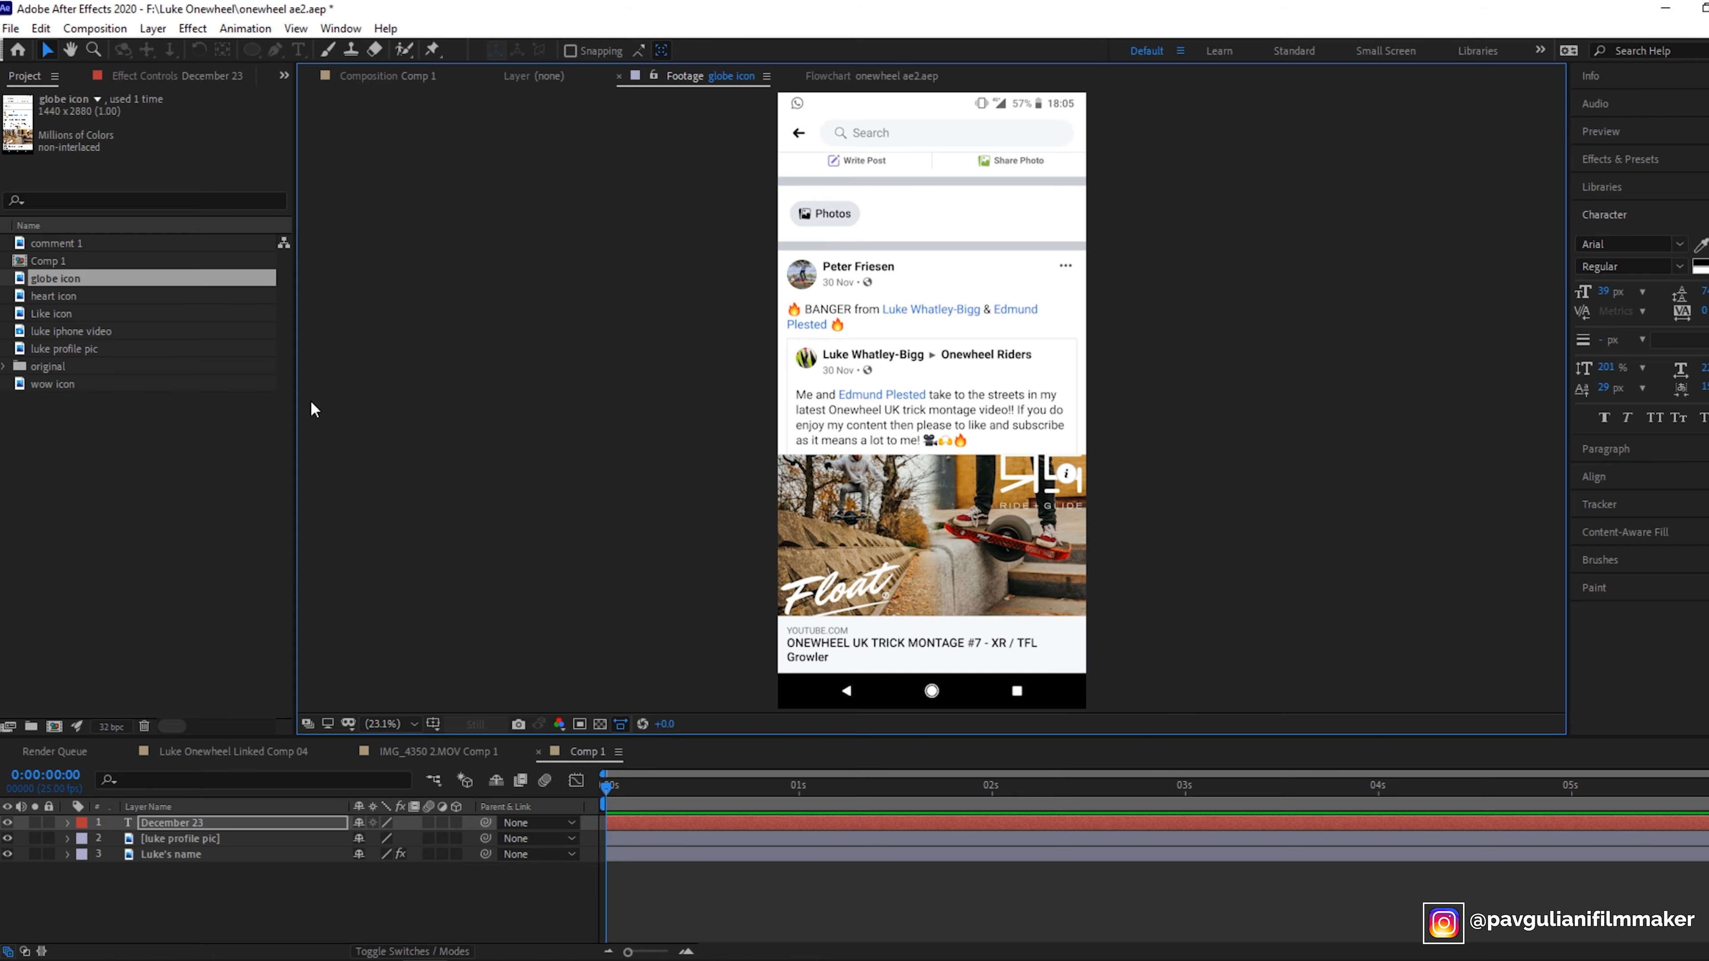
pyautogui.moveTo(76, 287); pyautogui.dragTo(185, 838)
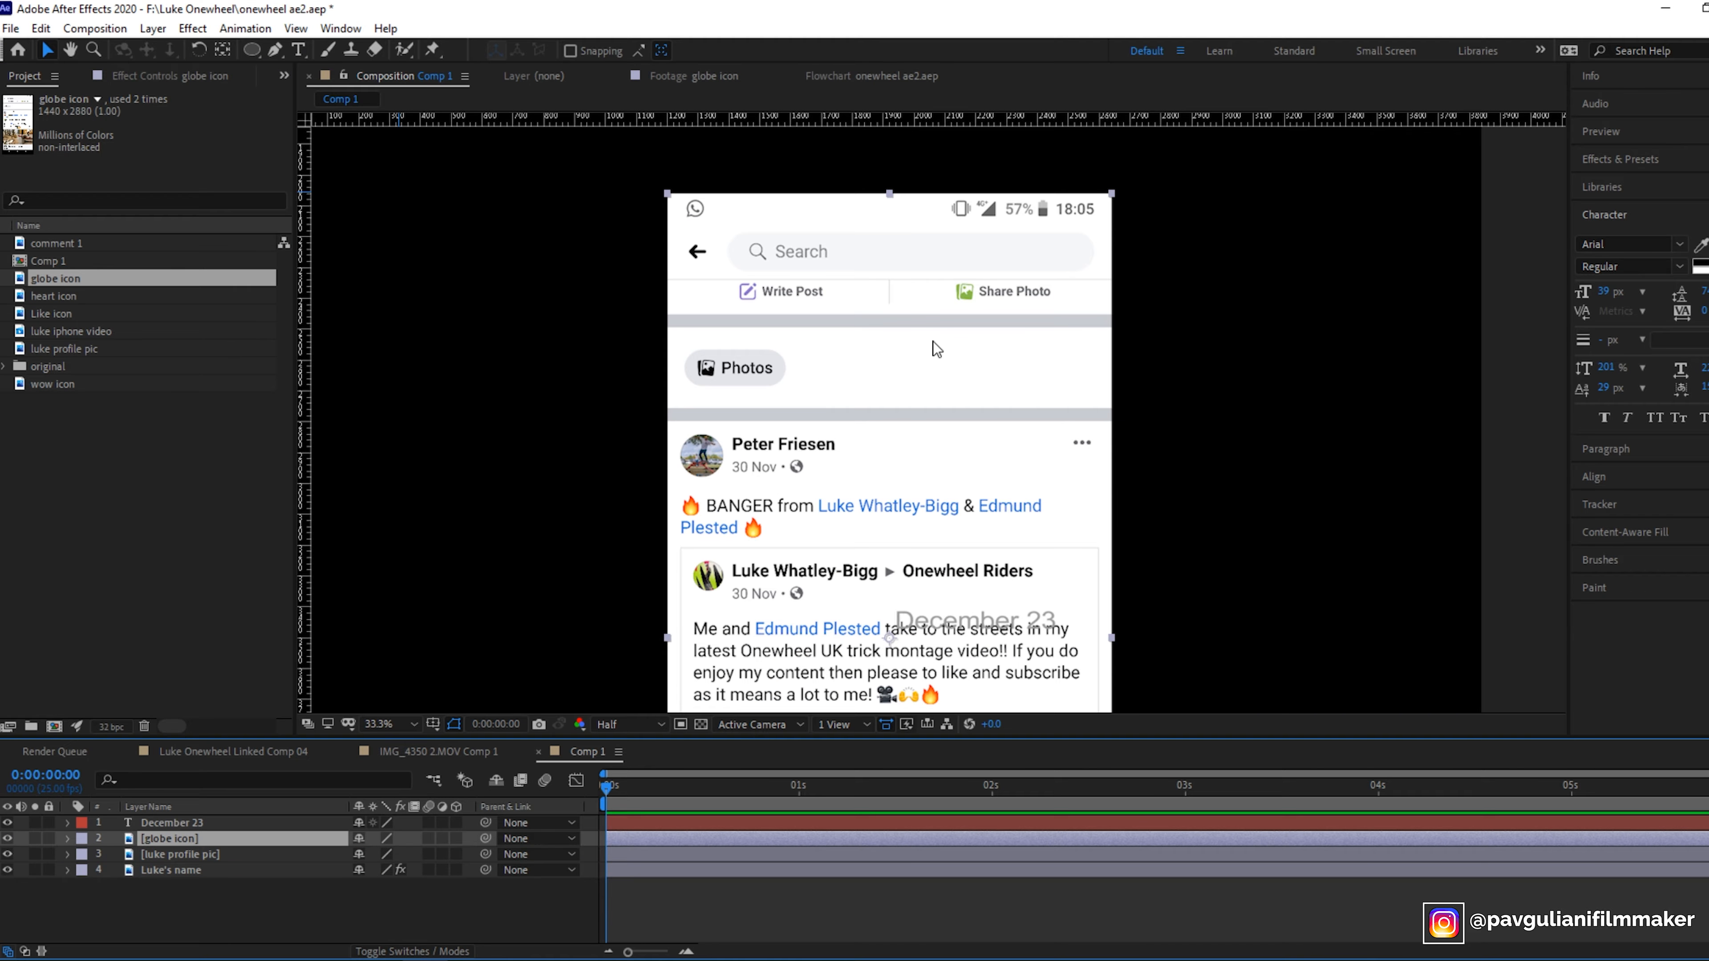
# - Draw a small Pen mask around the globe icon beside the post date on the globe icon layer
pyautogui.scroll(-3, 901, 488)
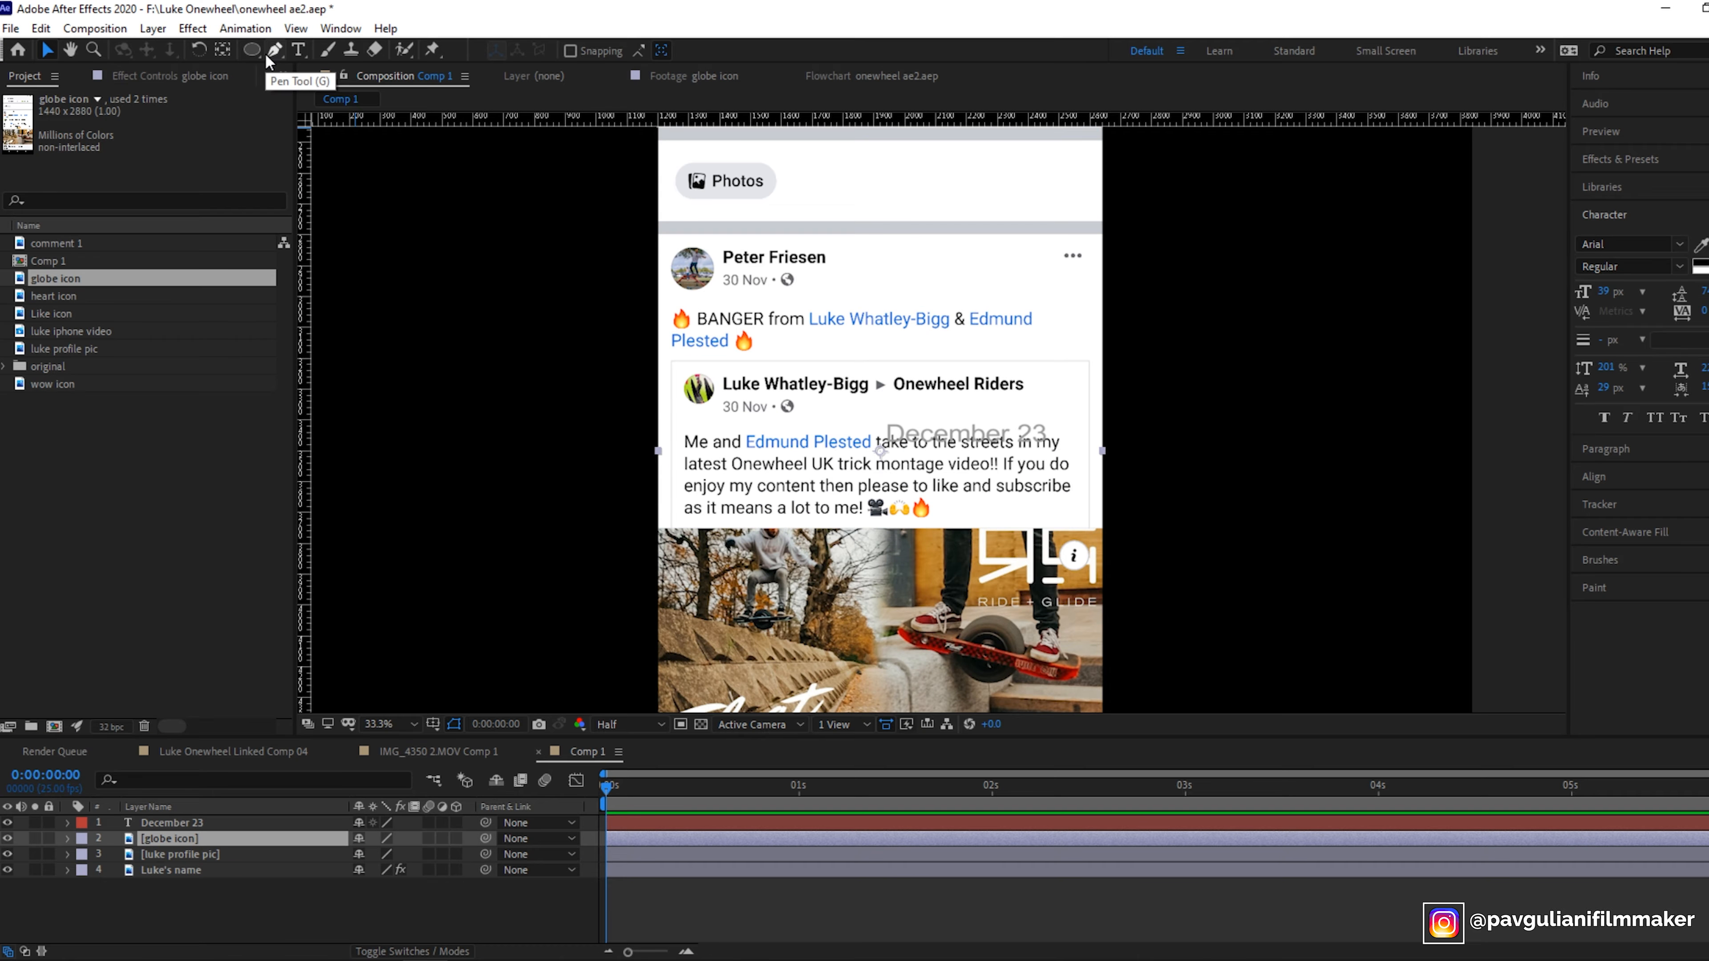
pyautogui.click(275, 50)
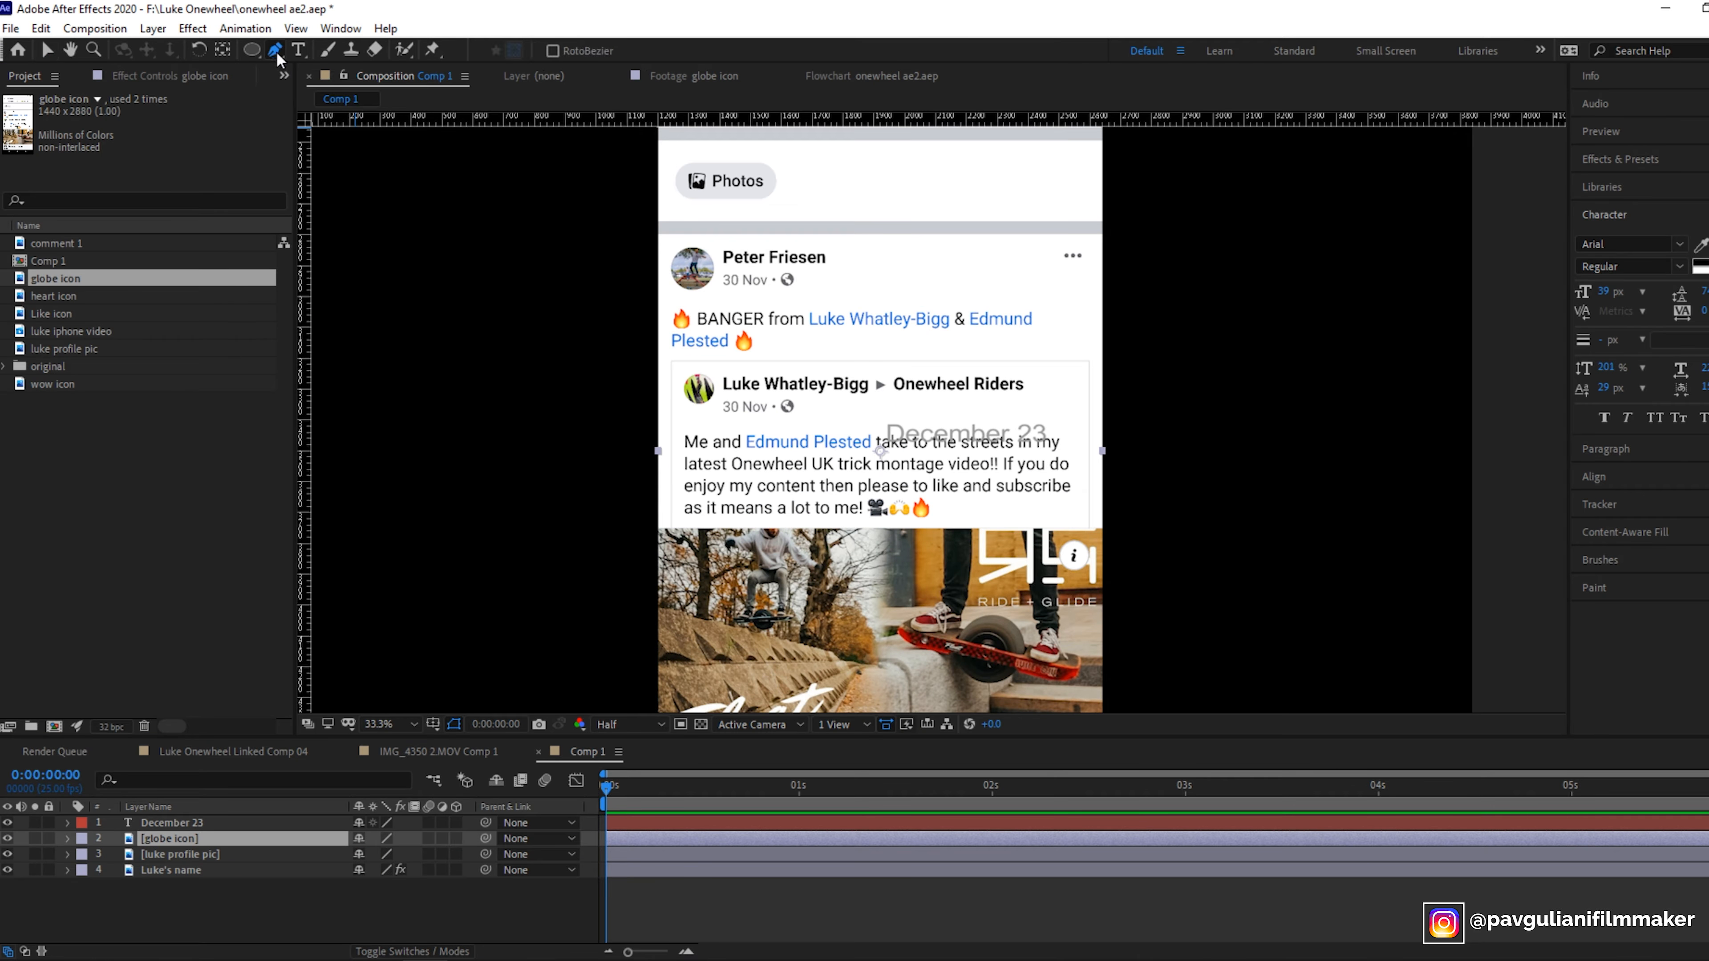
pyautogui.click(773, 266)
pyautogui.click(813, 297)
pyautogui.click(812, 276)
pyautogui.click(774, 267)
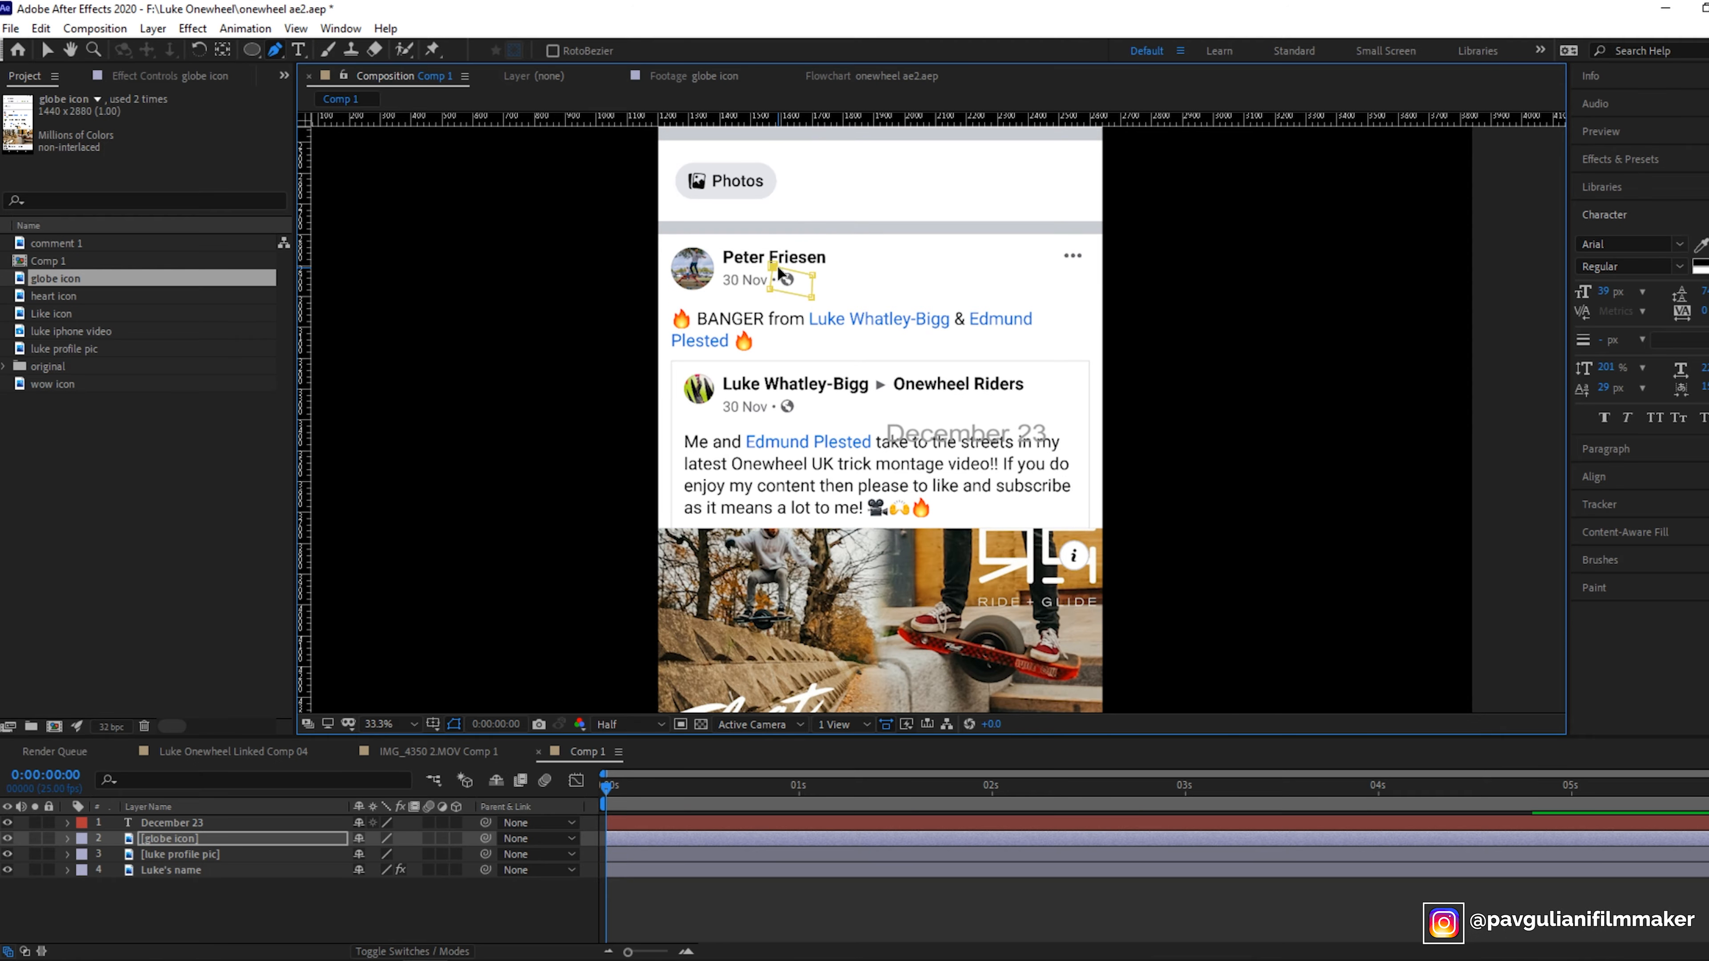
pyautogui.click(46, 50)
pyautogui.click(185, 839)
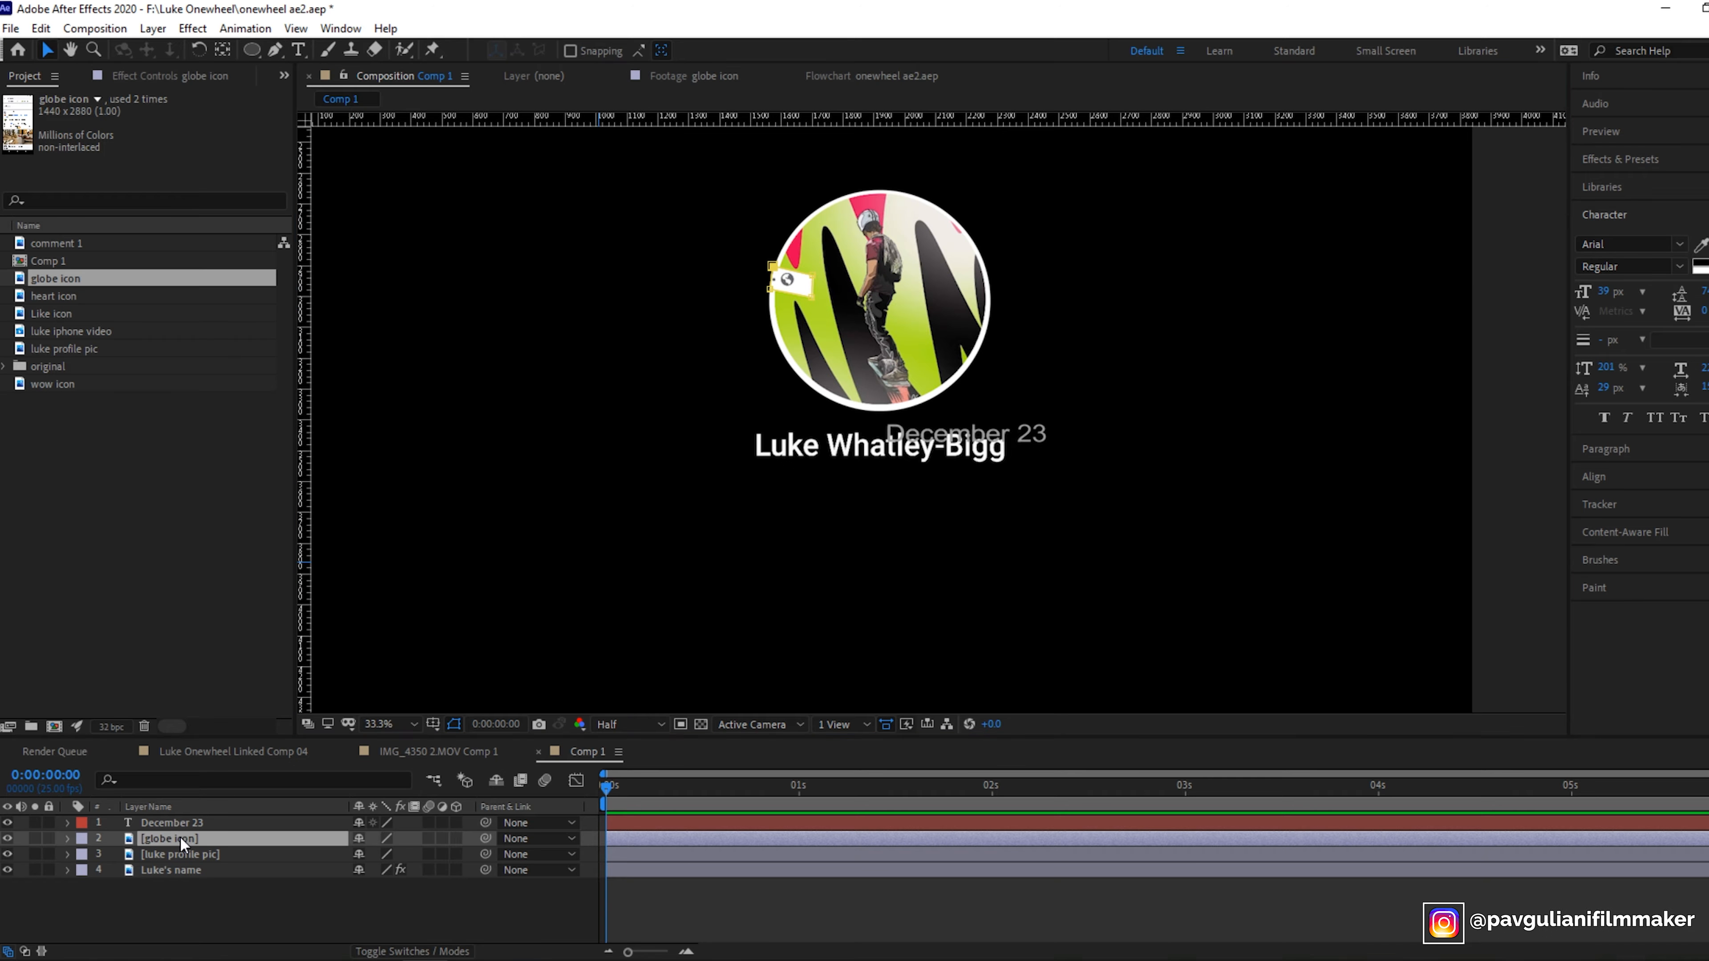
# - Apply the Invert effect to the globe icon layer
pyautogui.click(1637, 160)
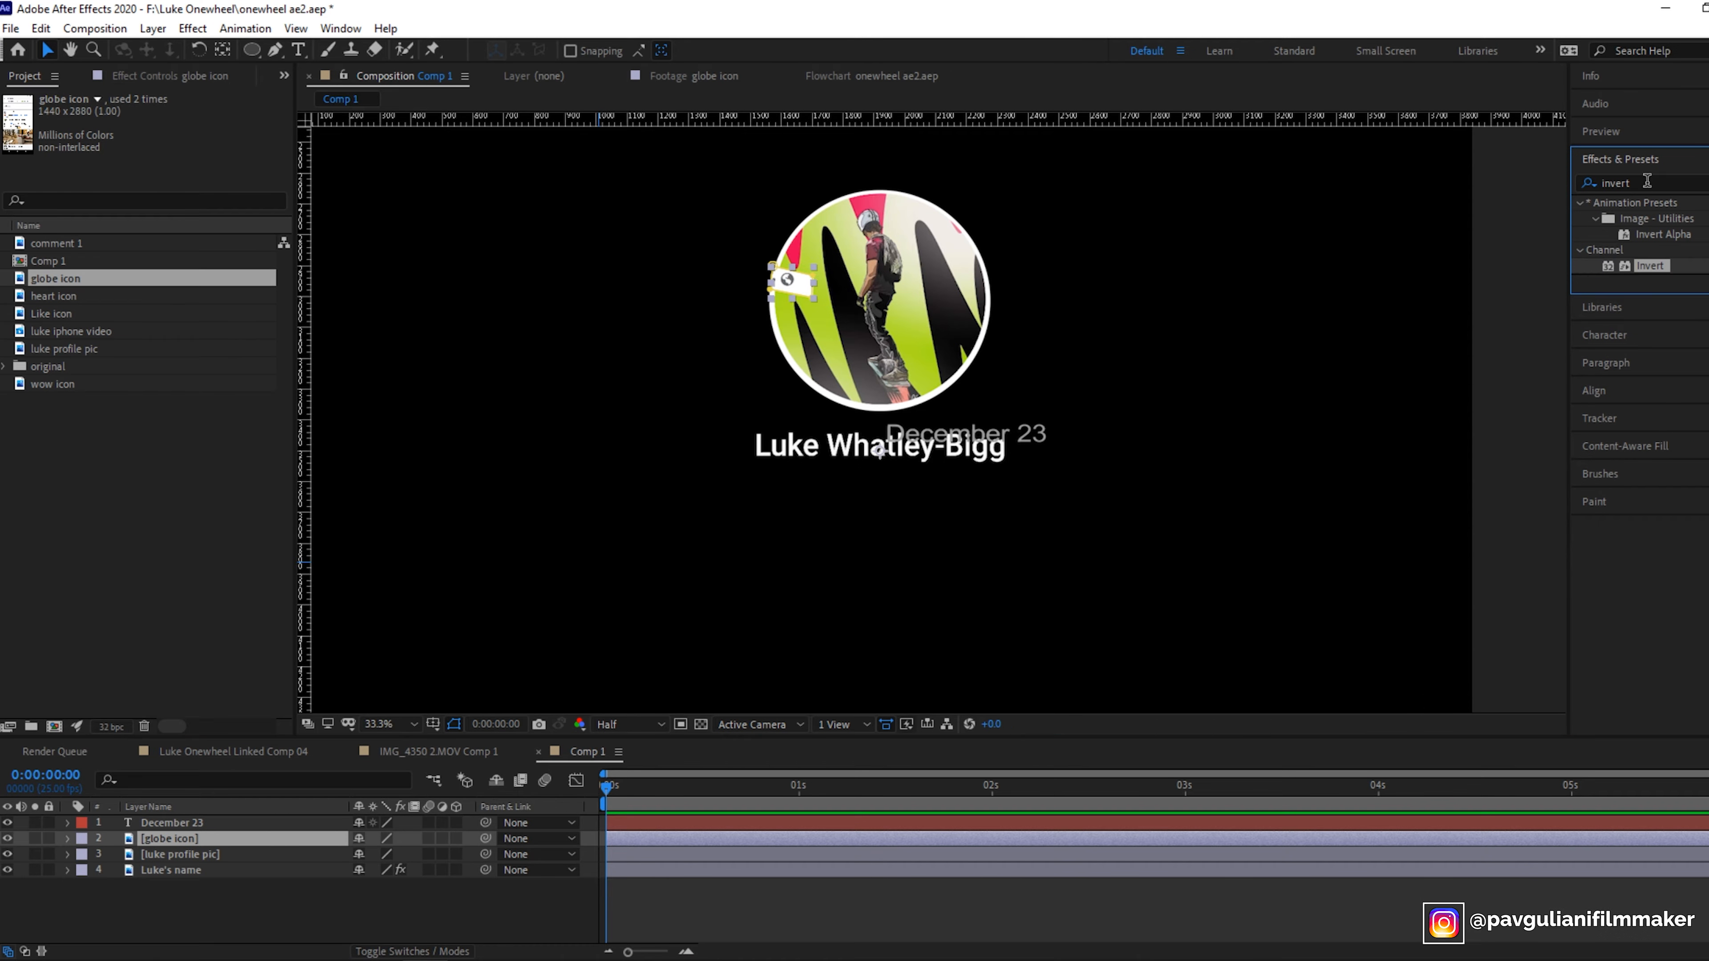
pyautogui.moveTo(1647, 267); pyautogui.dragTo(202, 841)
pyautogui.click(70, 49)
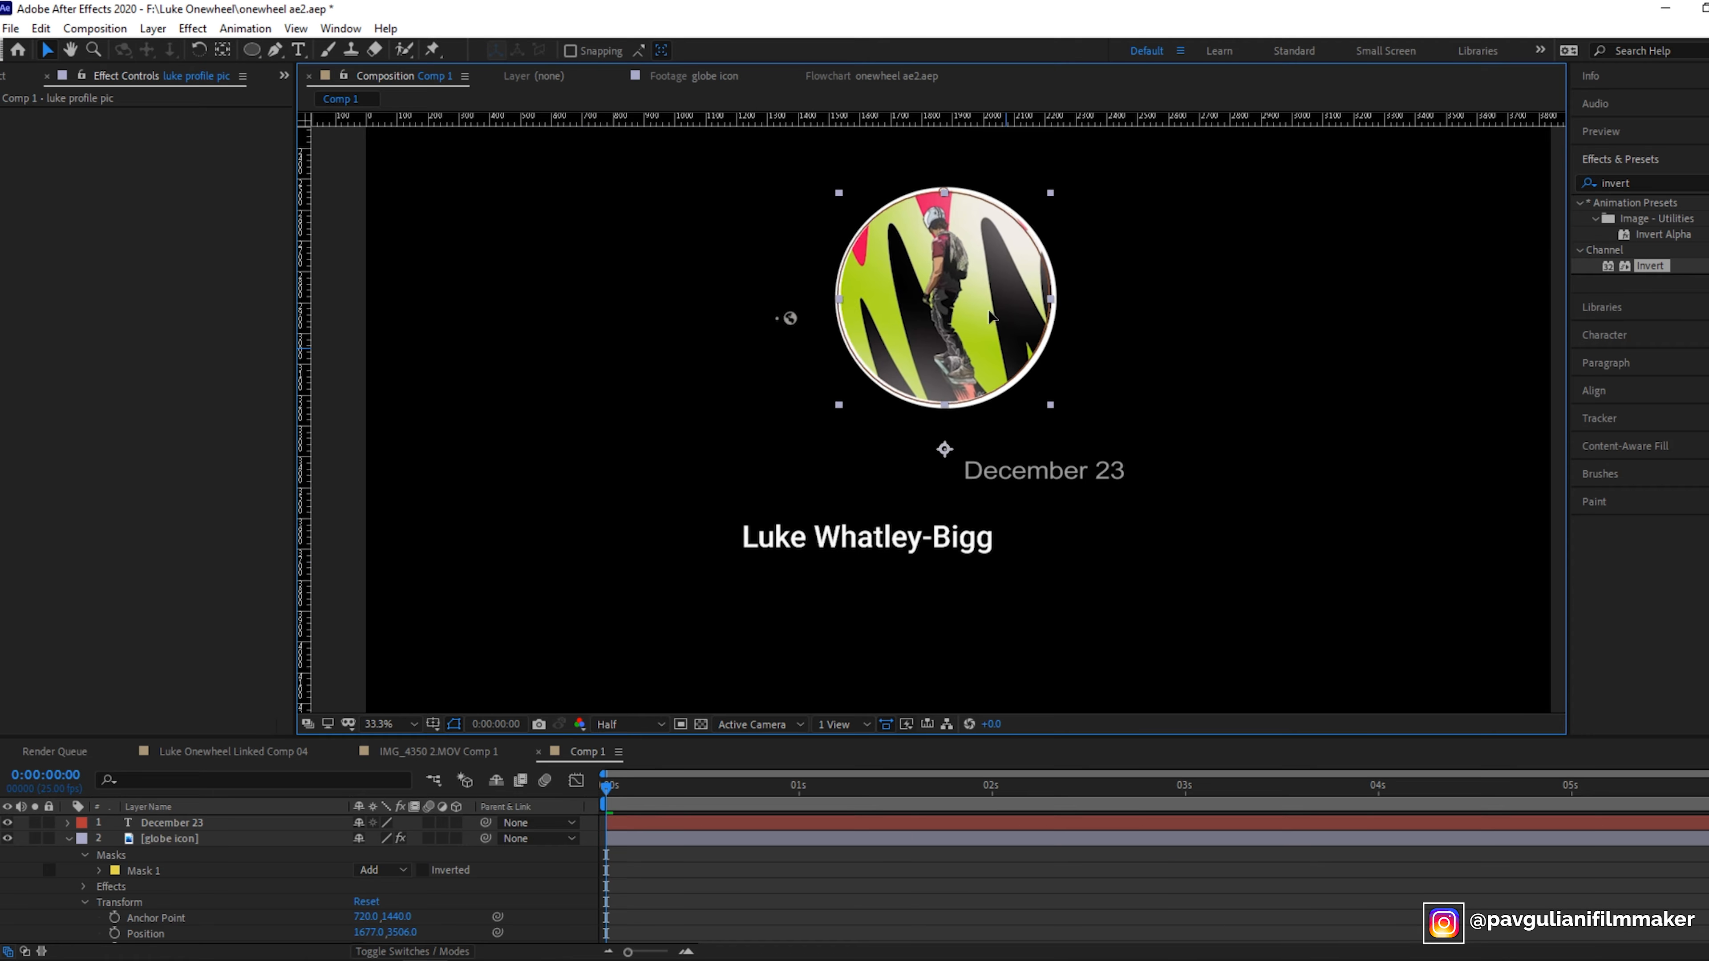
# - Compare with the reference comp and arrange the date and globe icon under the name beside the avatar
pyautogui.click(456, 753)
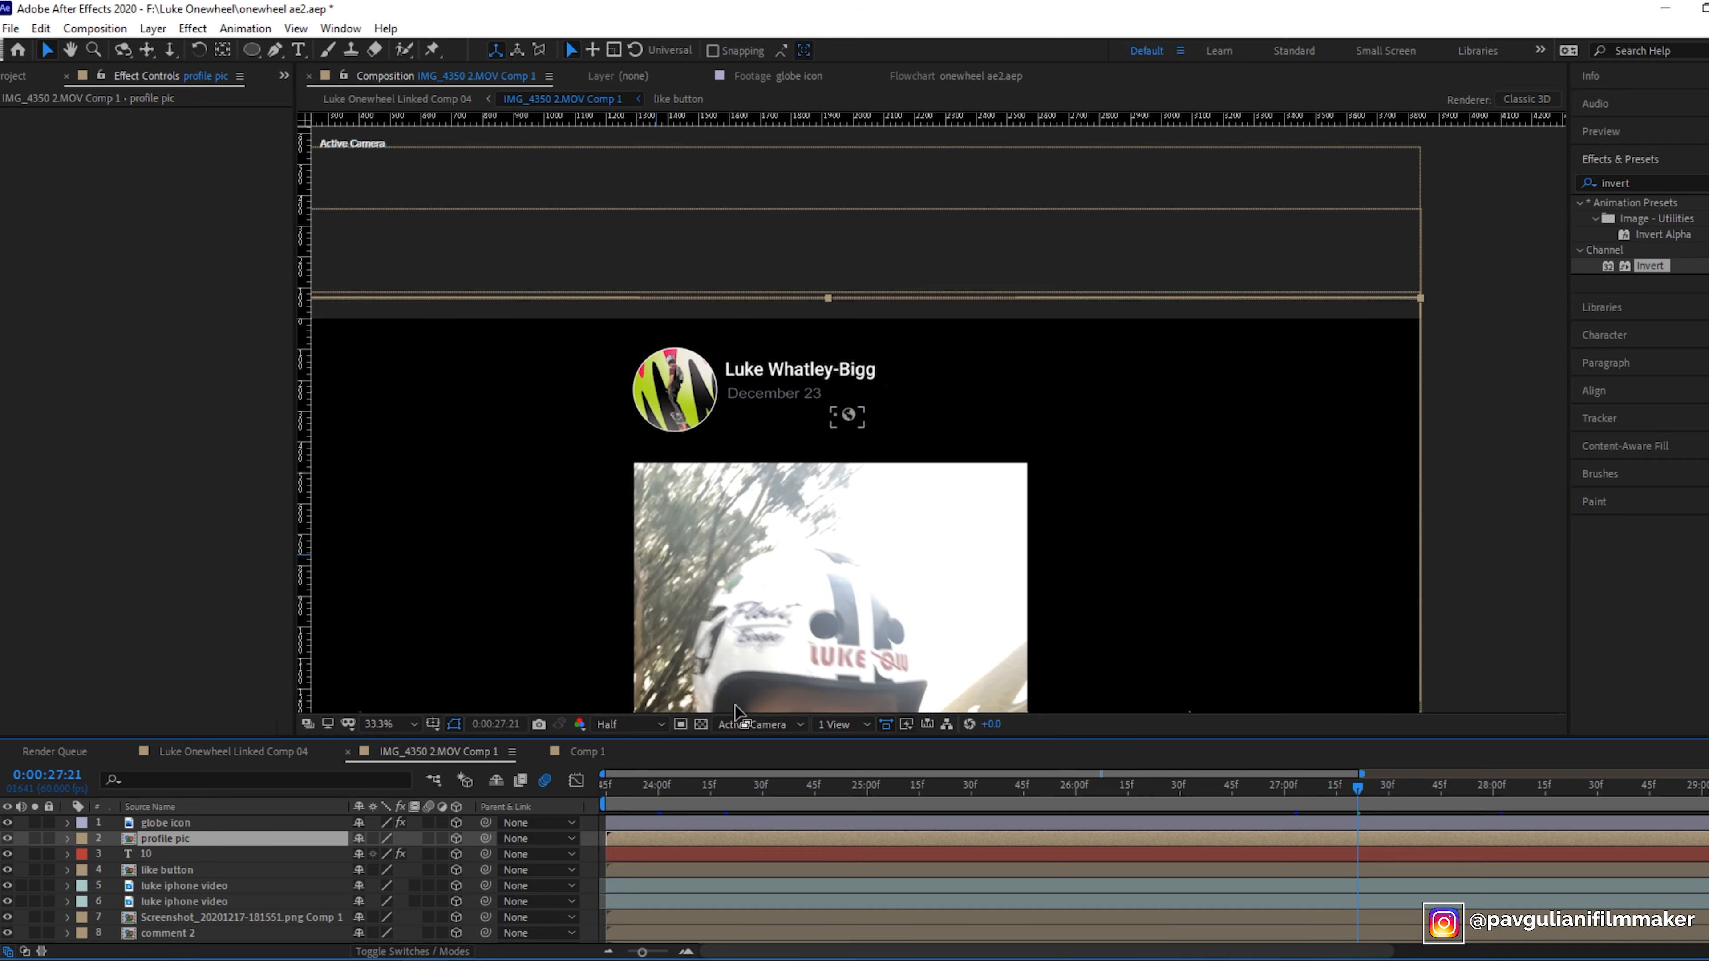
pyautogui.click(609, 752)
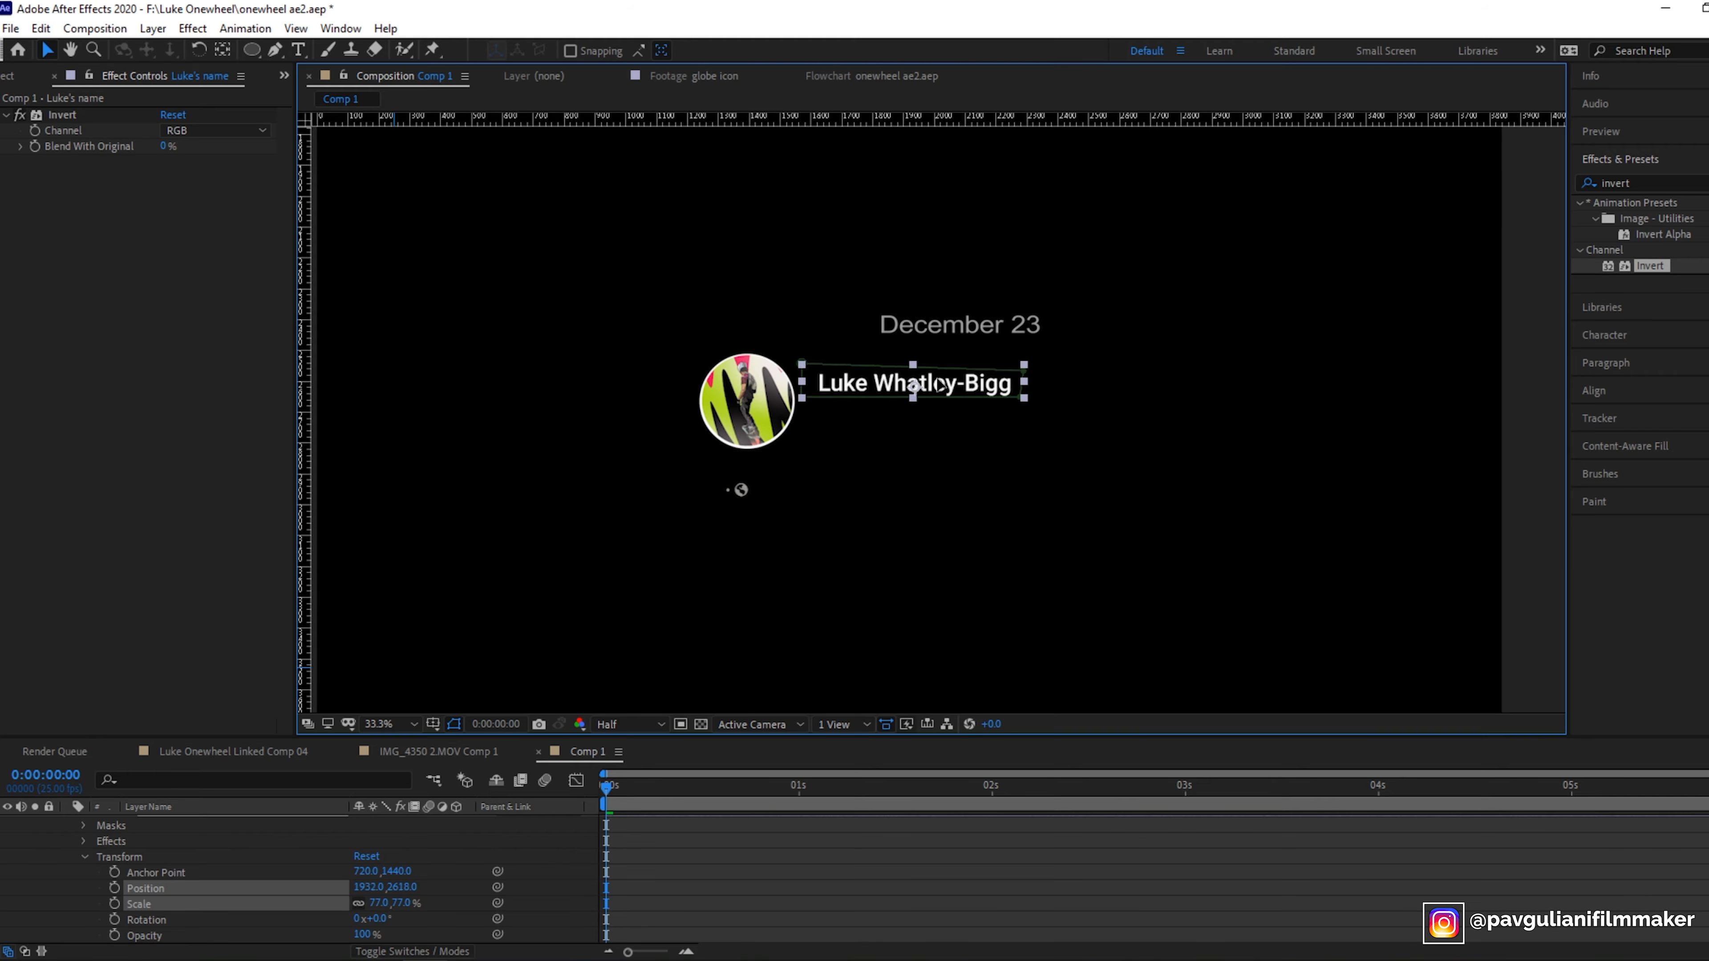
pyautogui.click(937, 333)
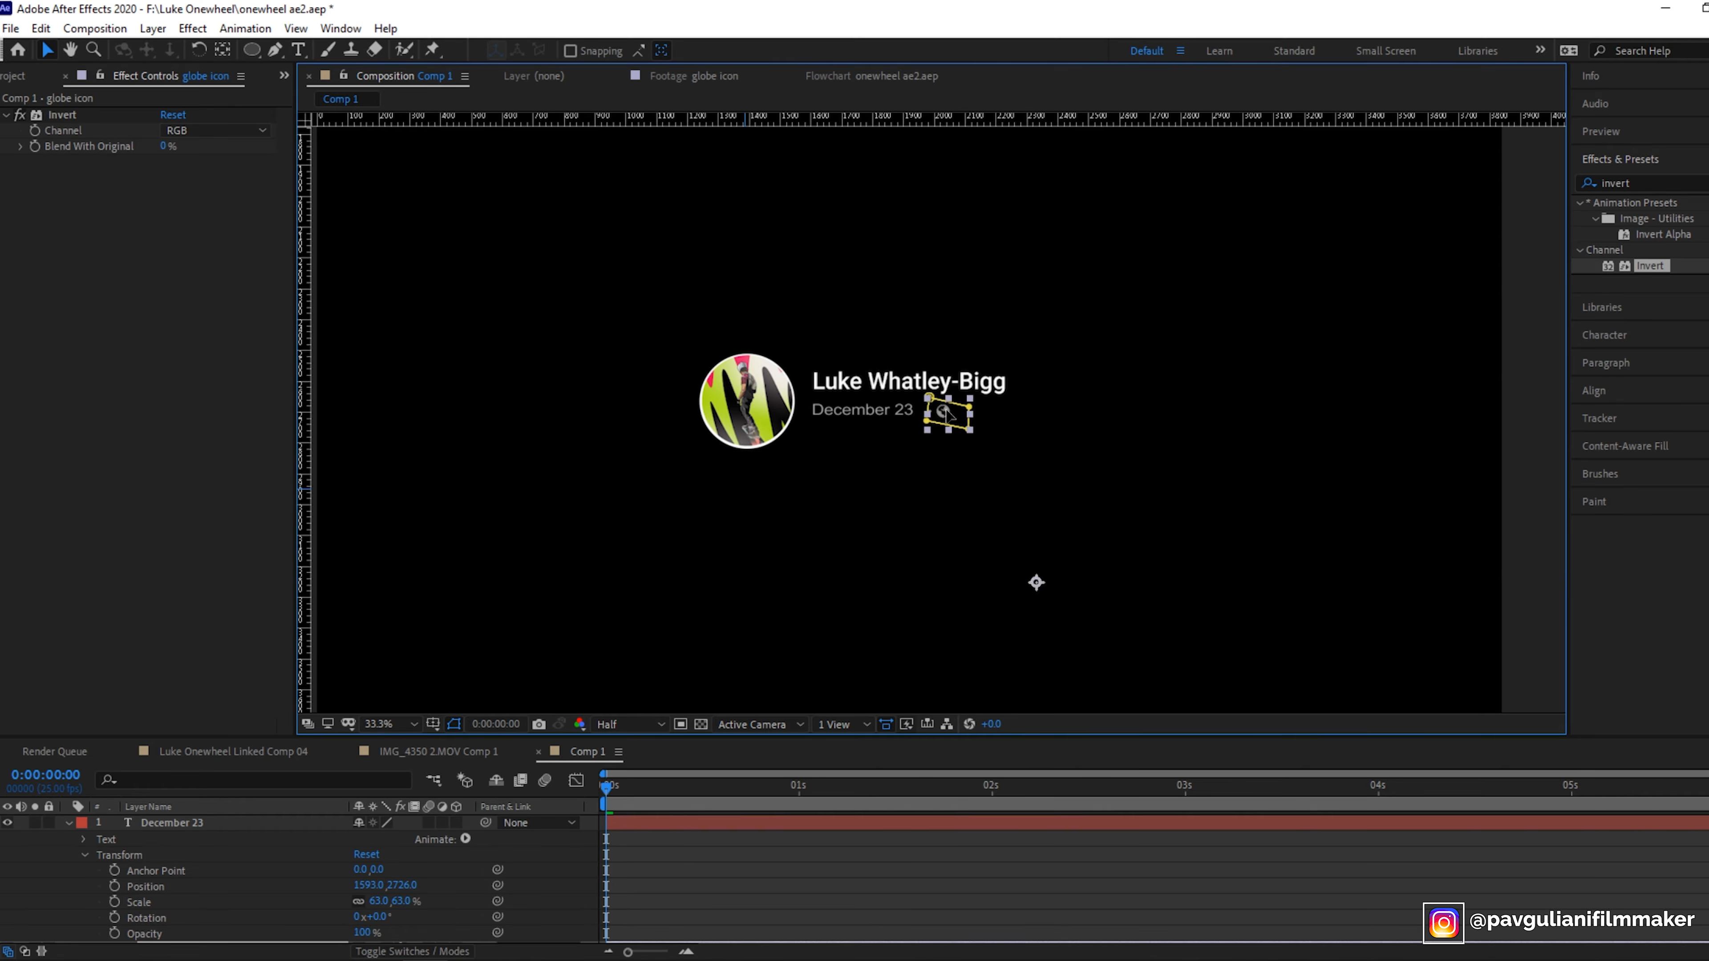
pyautogui.click(419, 753)
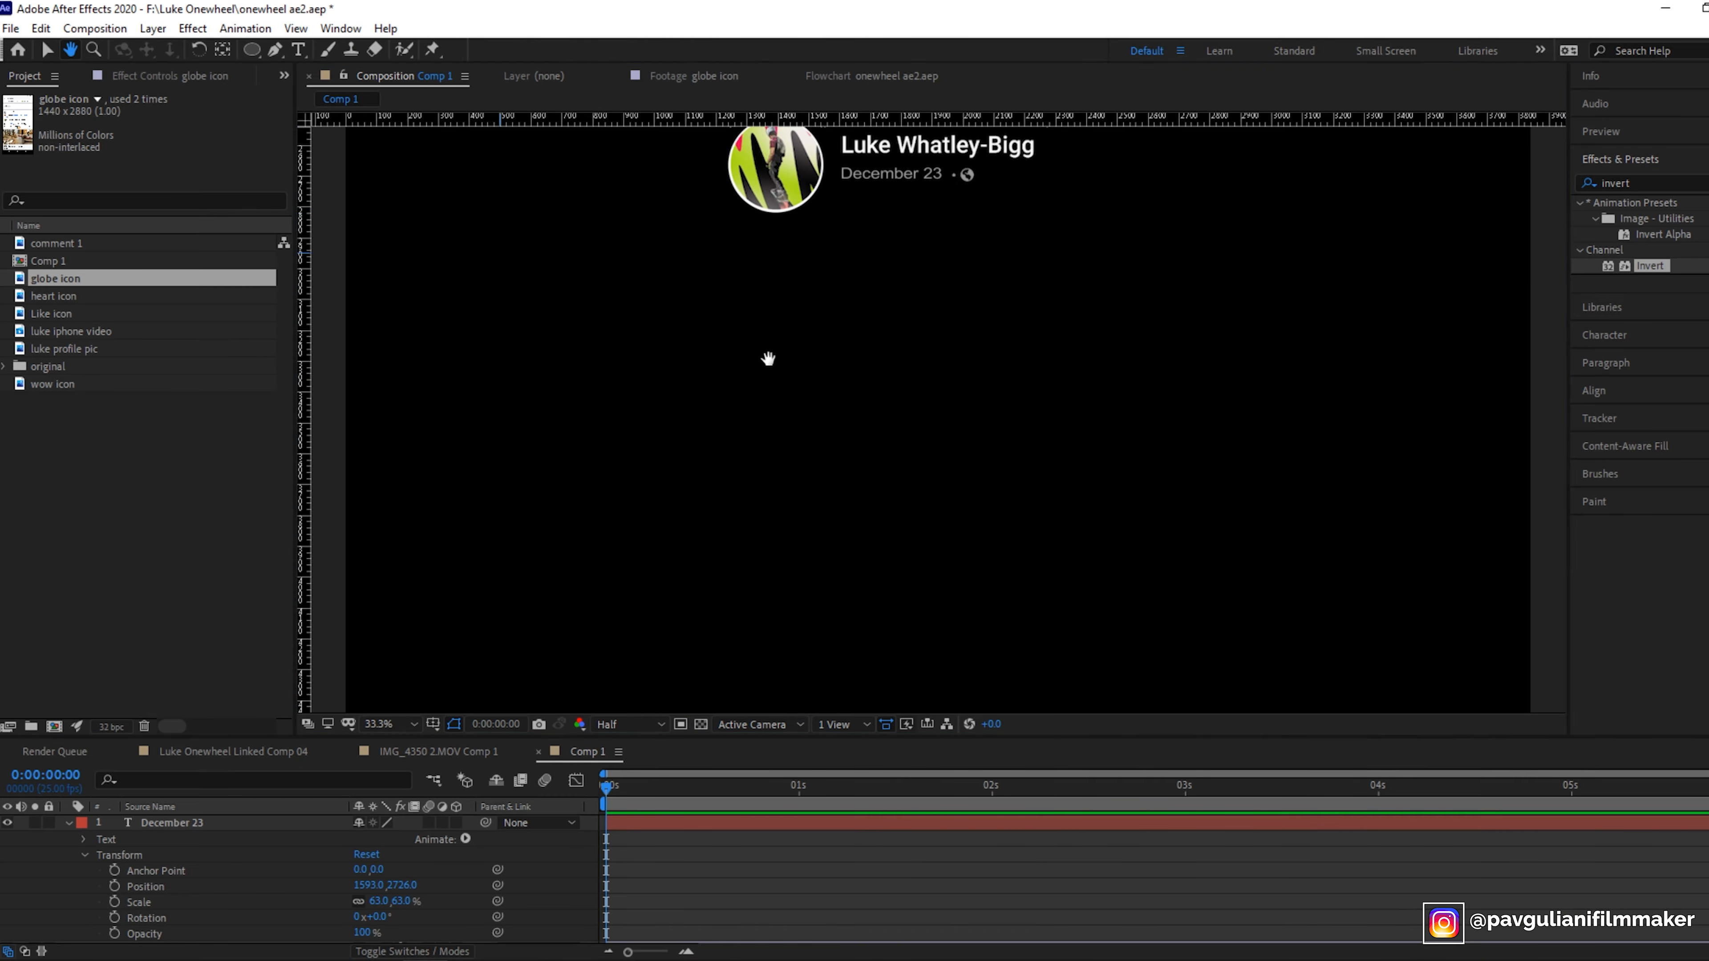
pyautogui.moveTo(771, 359); pyautogui.dragTo(738, 545)
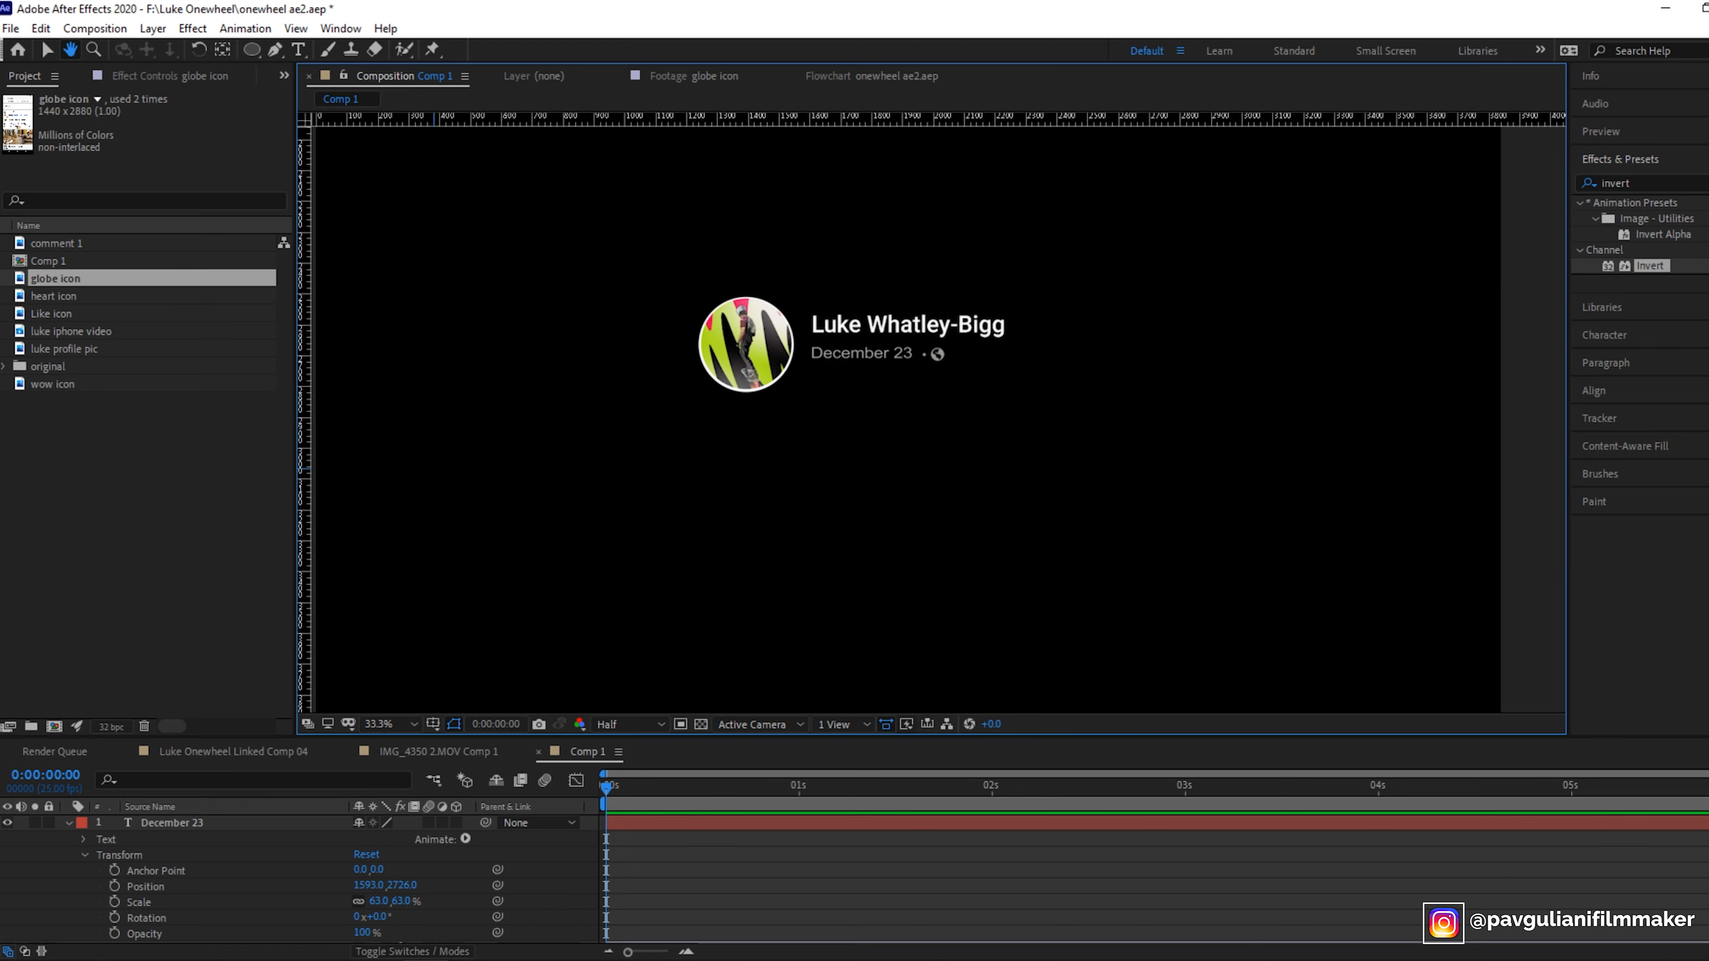
pyautogui.click(43, 50)
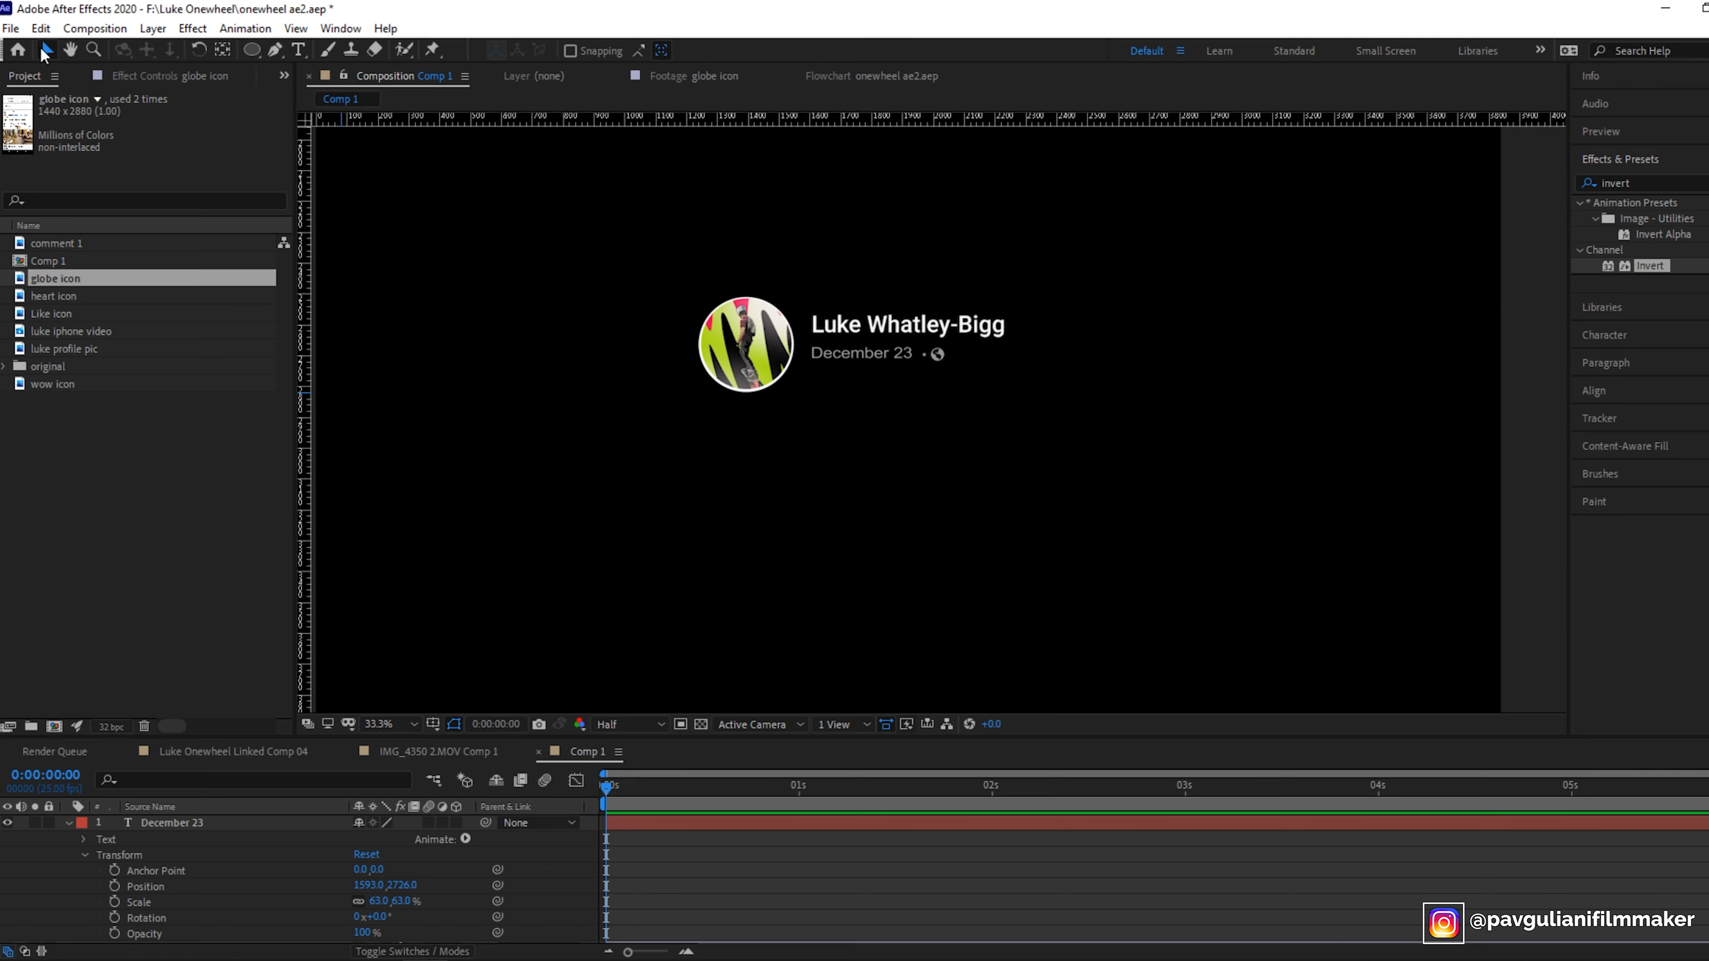
# - Pre-compose the name, date, globe icon and profile picture layers into a new pre-comp
pyautogui.click(69, 822)
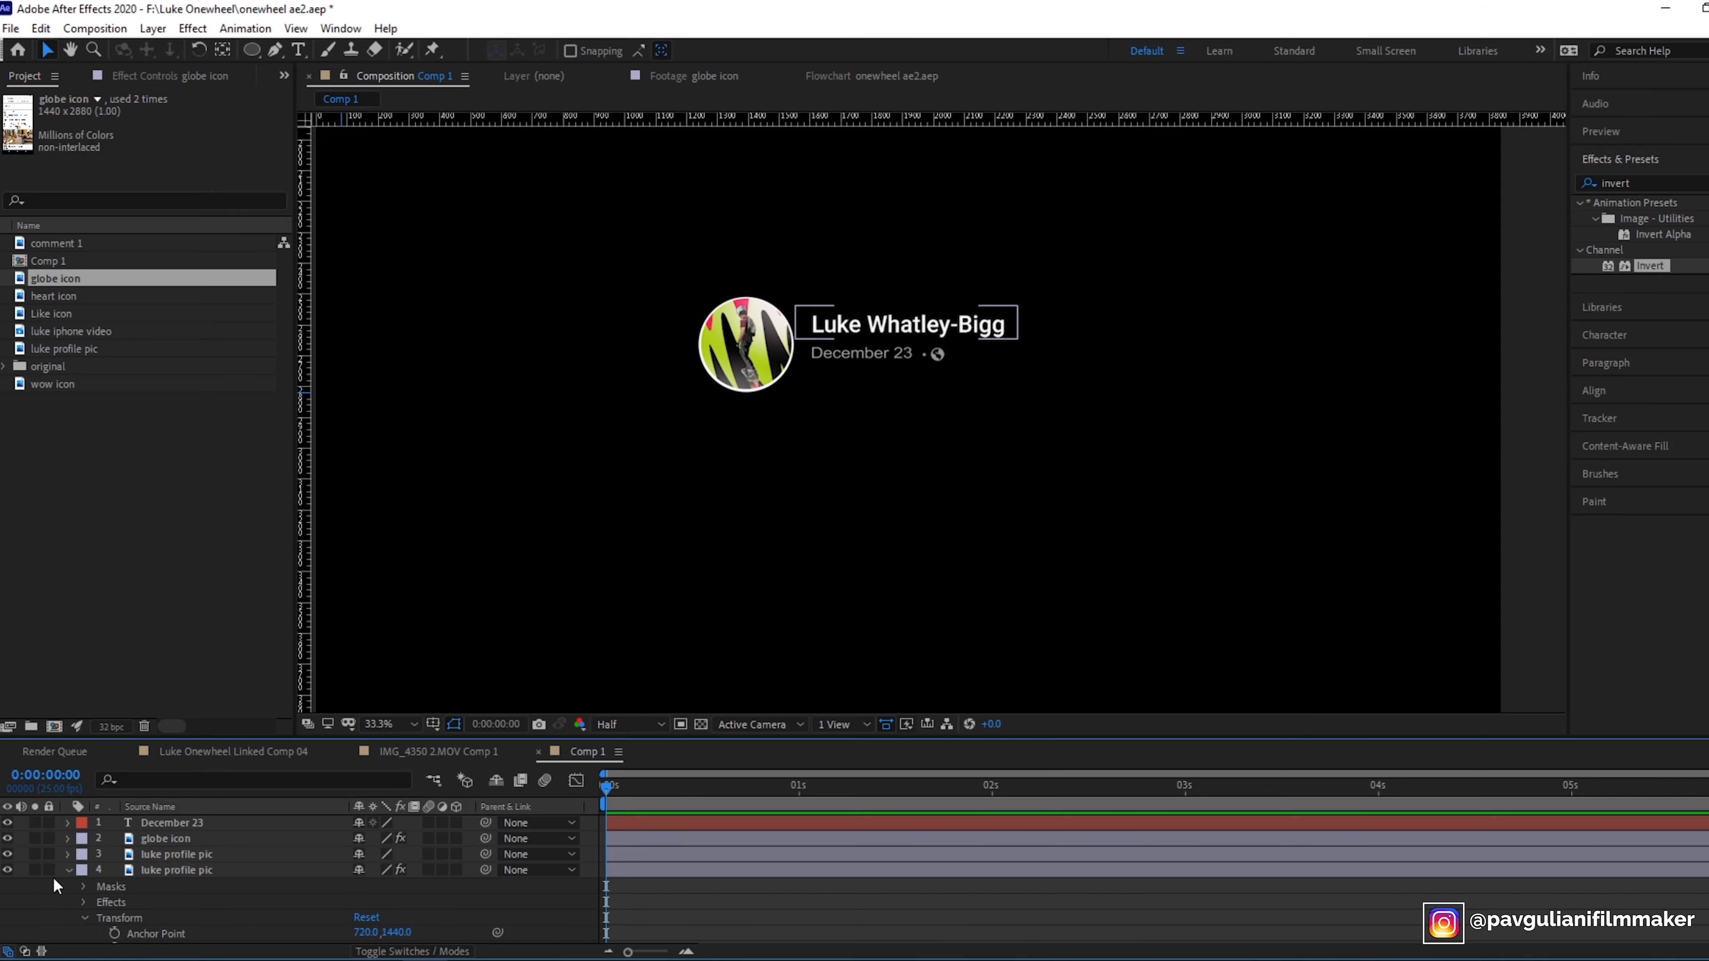
pyautogui.click(68, 871)
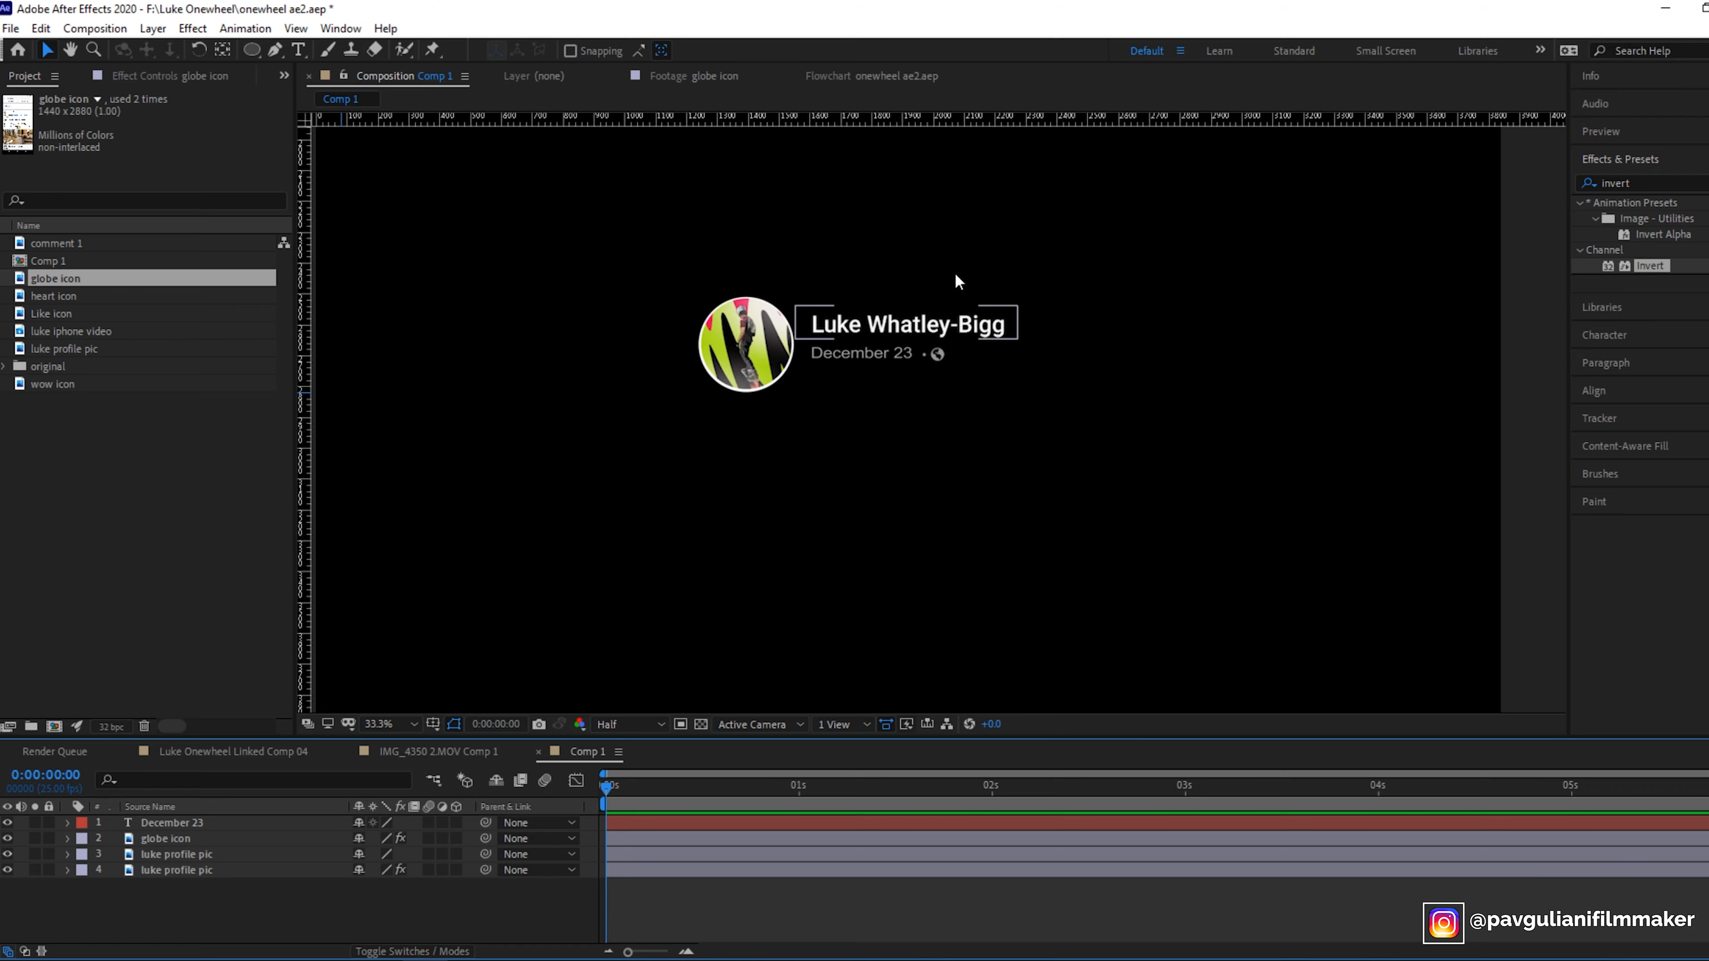
pyautogui.moveTo(247, 894); pyautogui.dragTo(171, 805)
pyautogui.rightClick(190, 836)
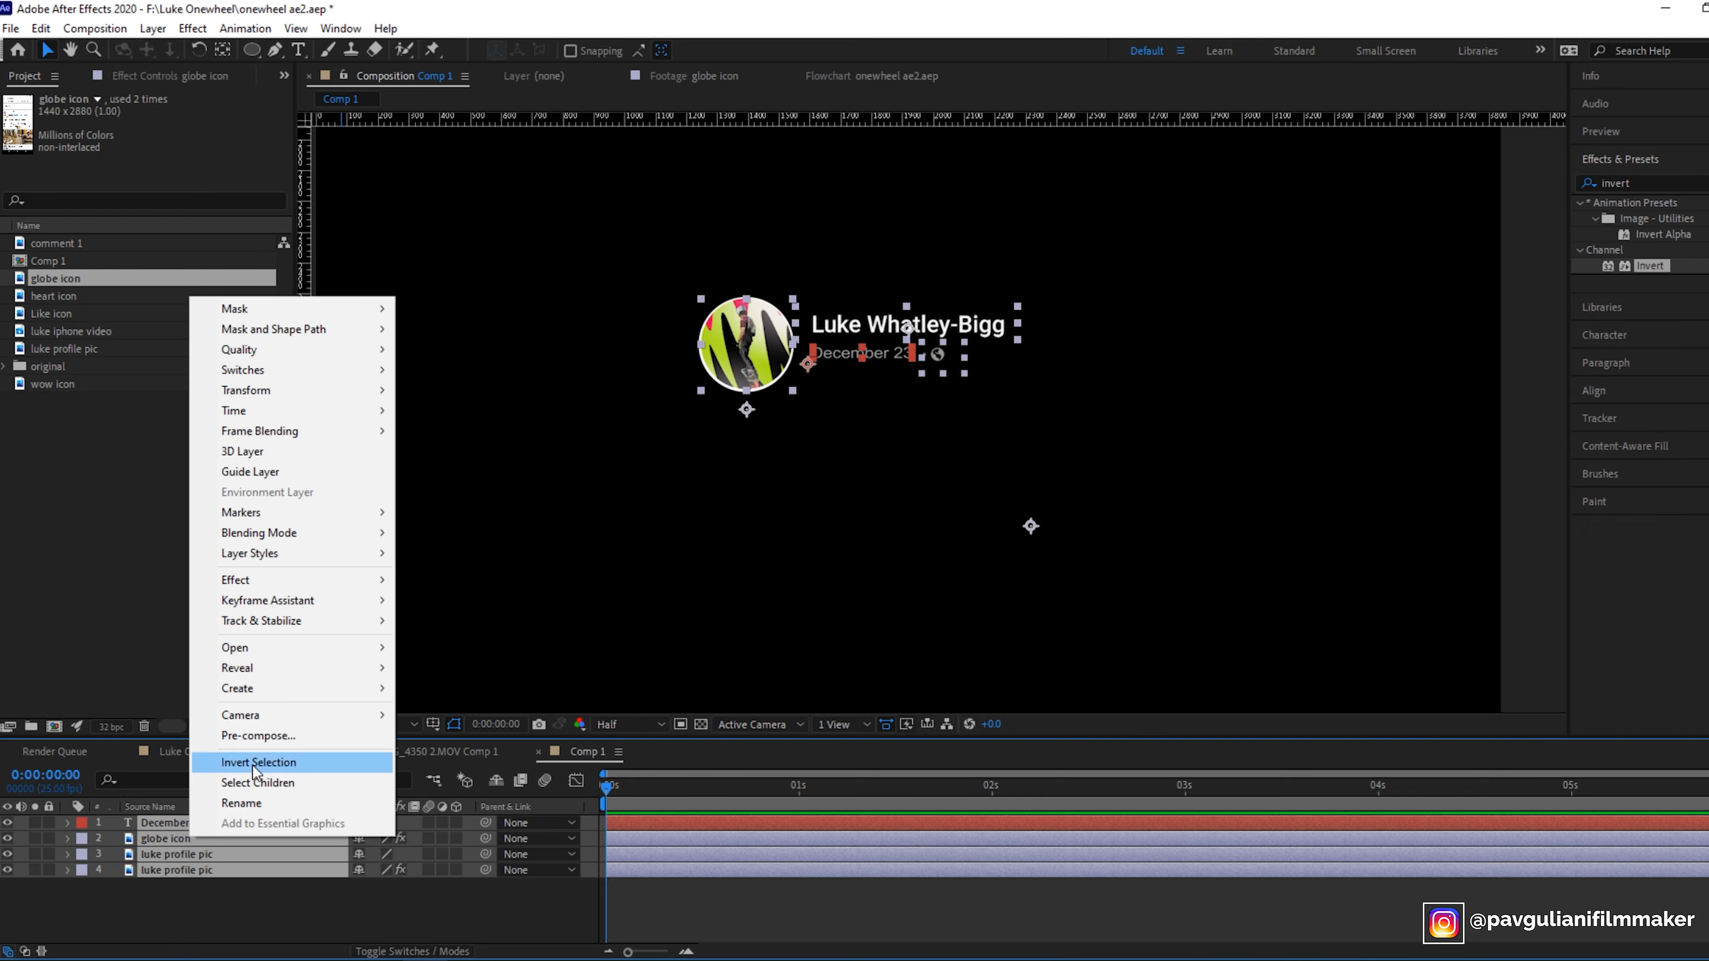
pyautogui.click(266, 746)
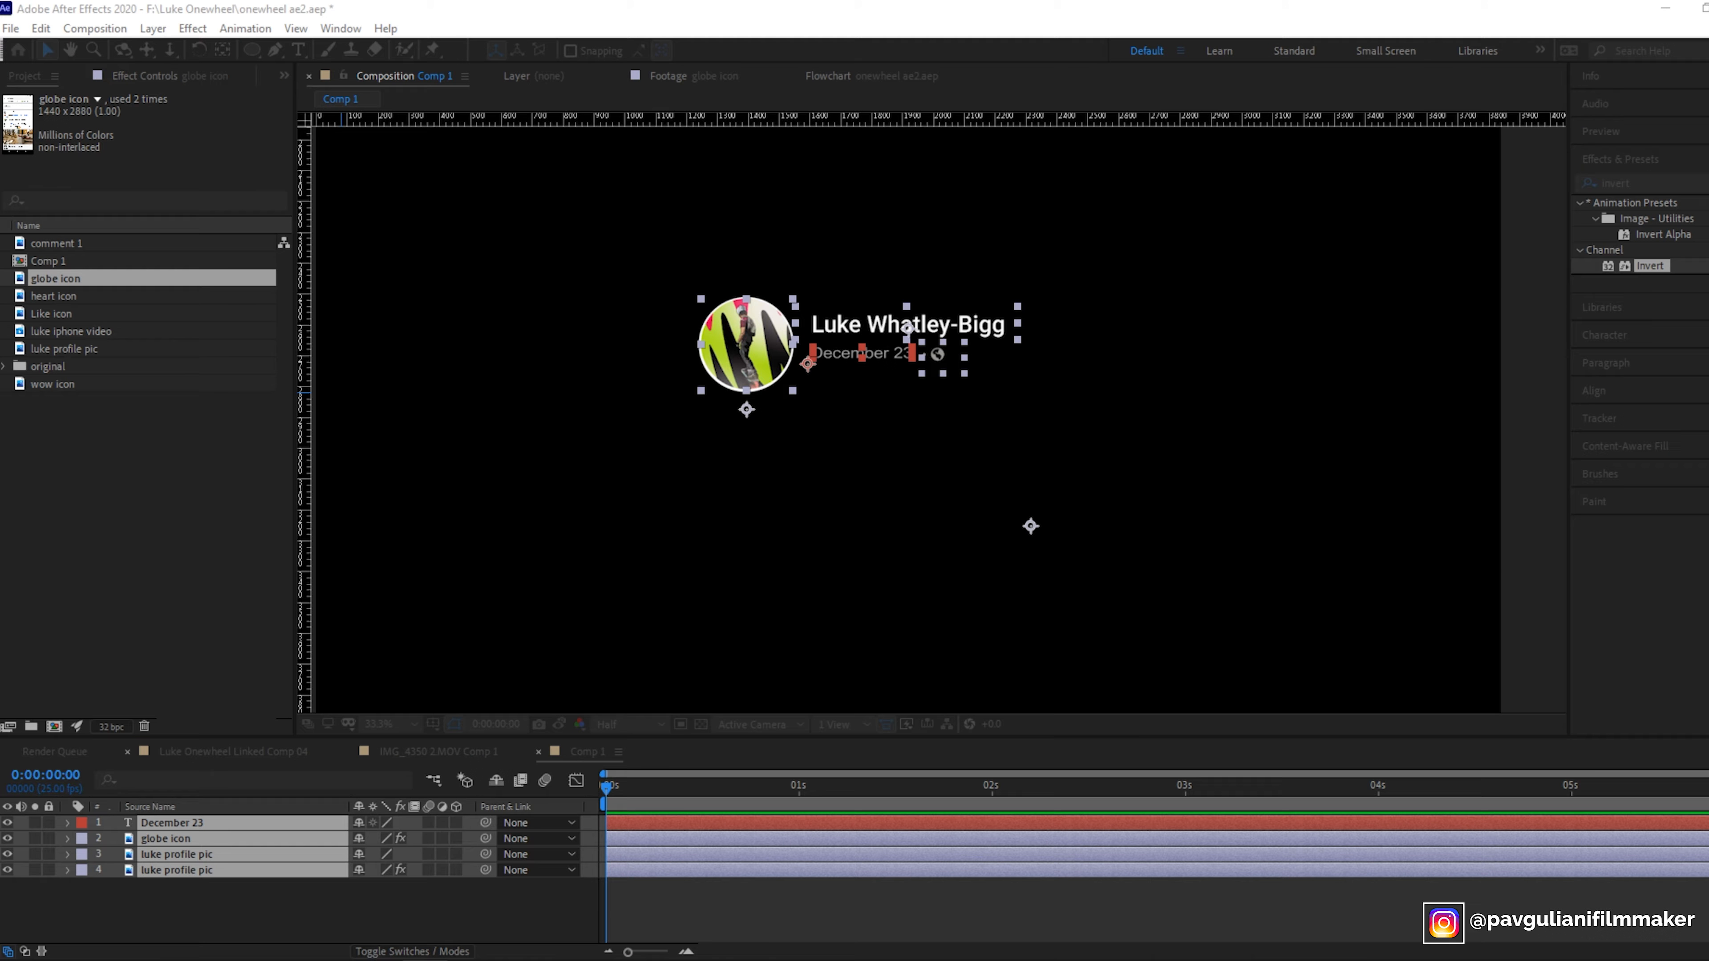
pyautogui.moveTo(340, 378); pyautogui.dragTo(833, 297)
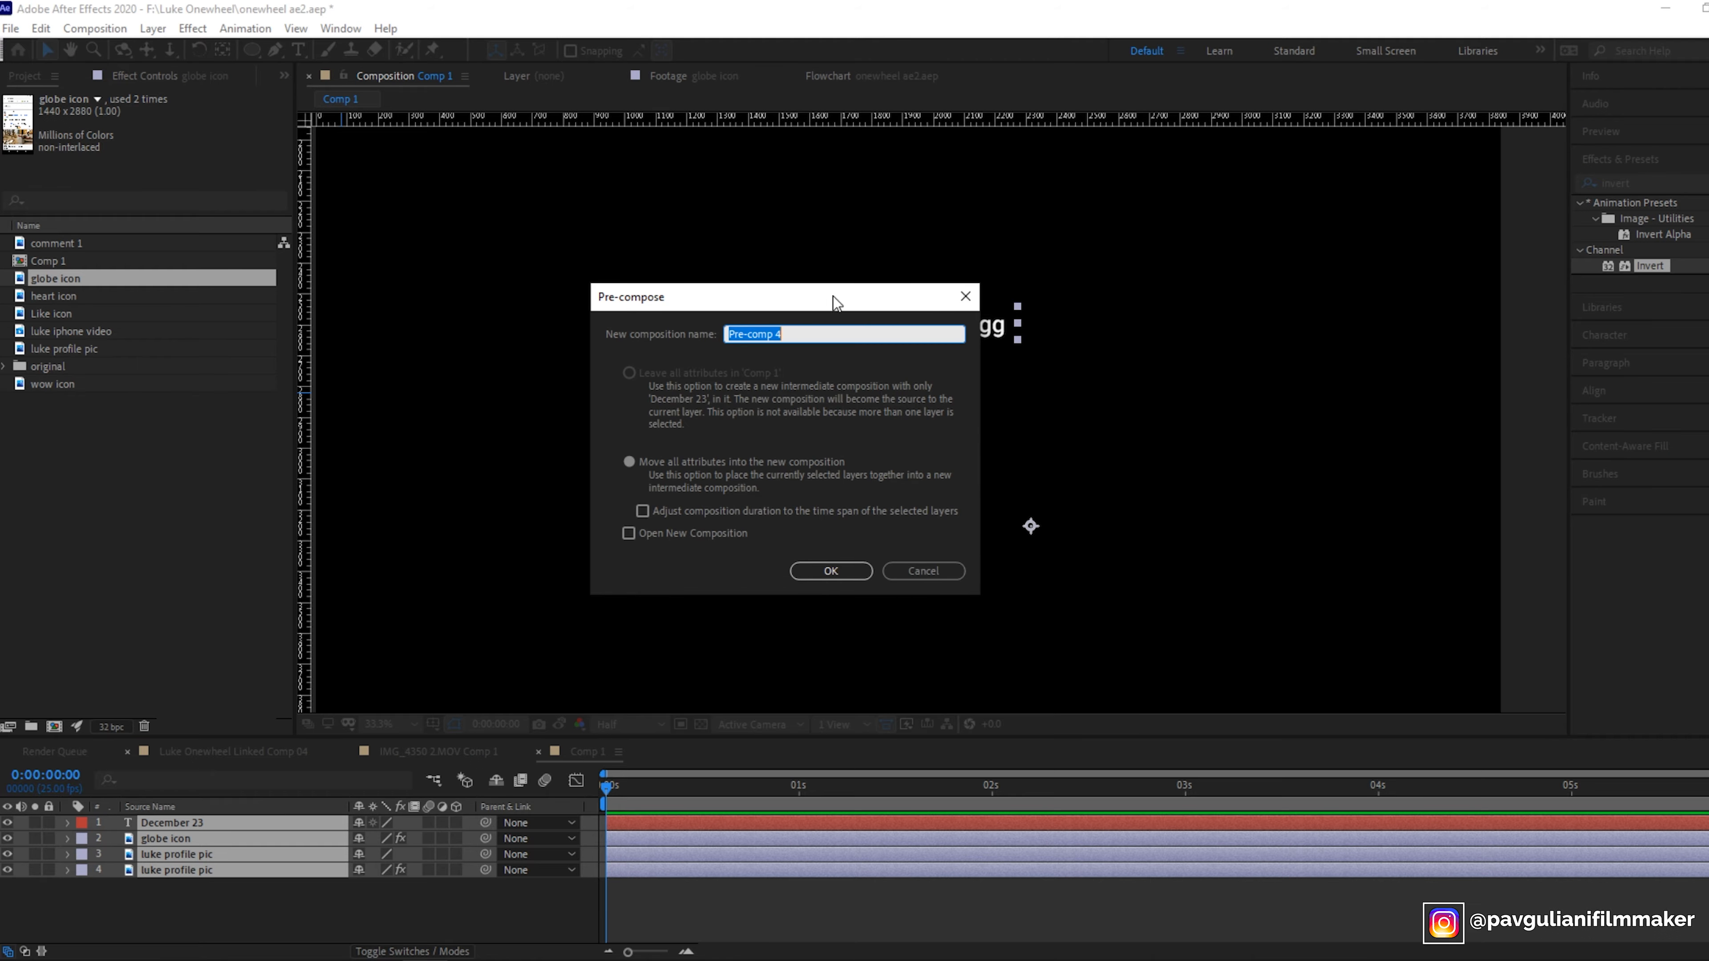
pyautogui.click(831, 573)
# - Rename the new pre-comp layer as luke profile pic
pyautogui.rightClick(179, 823)
pyautogui.click(228, 790)
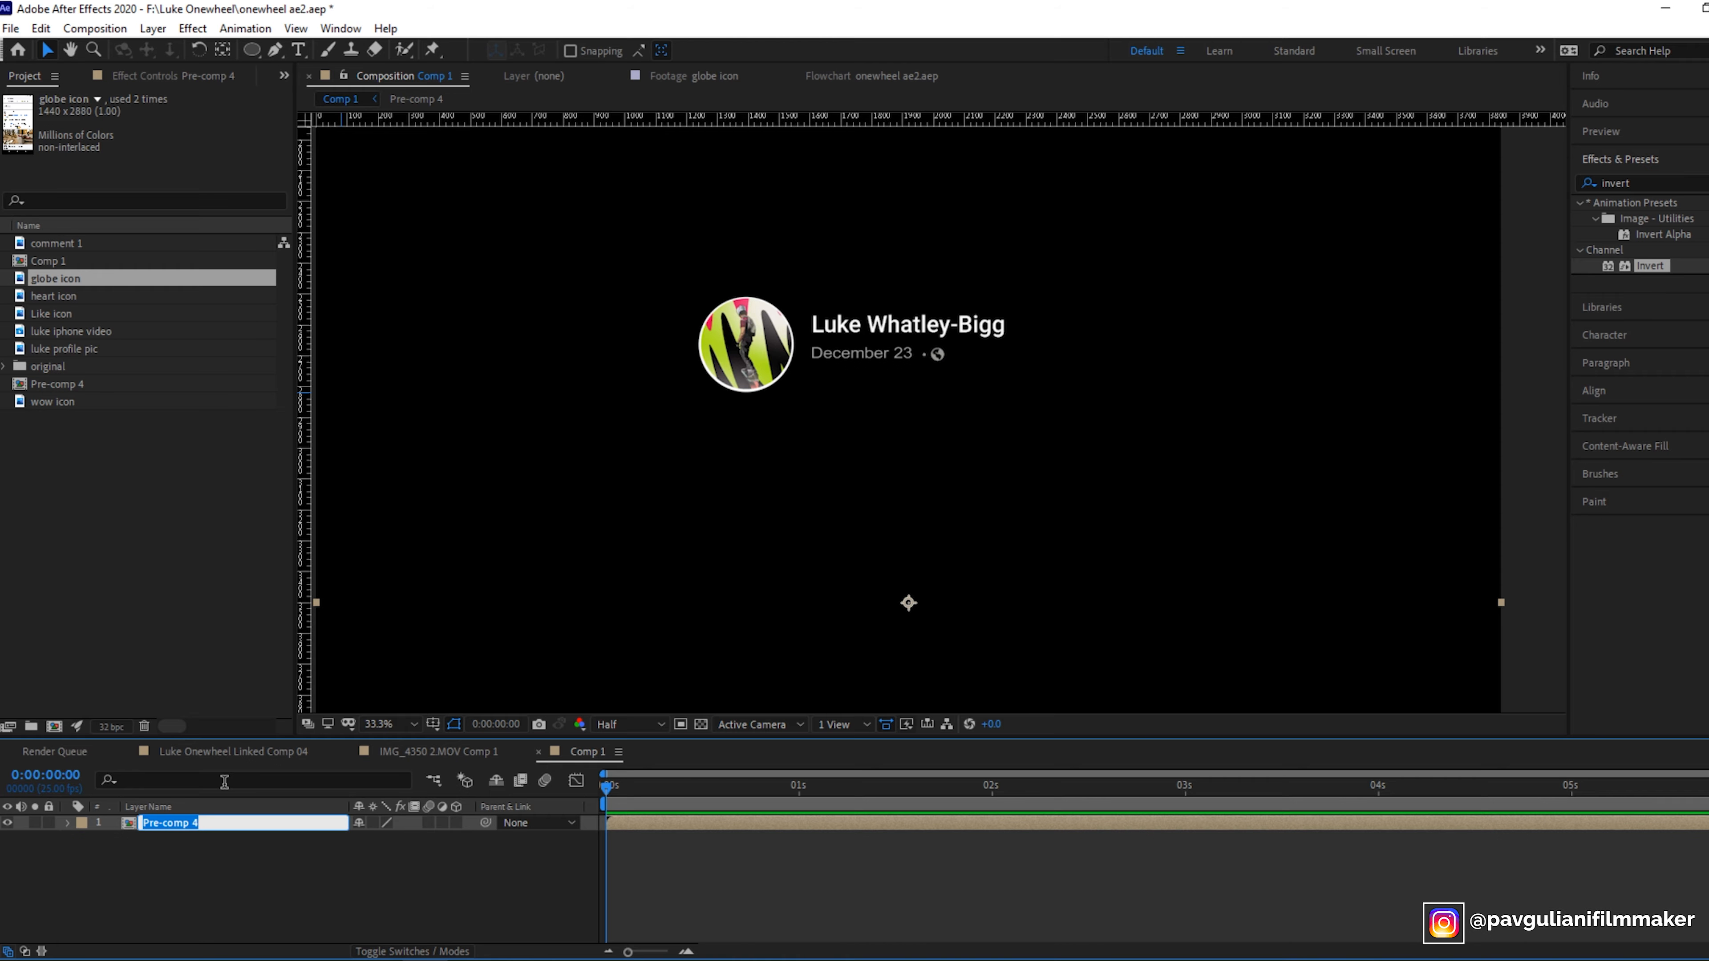
pyautogui.write('luke profile pic')
pyautogui.press('Return')
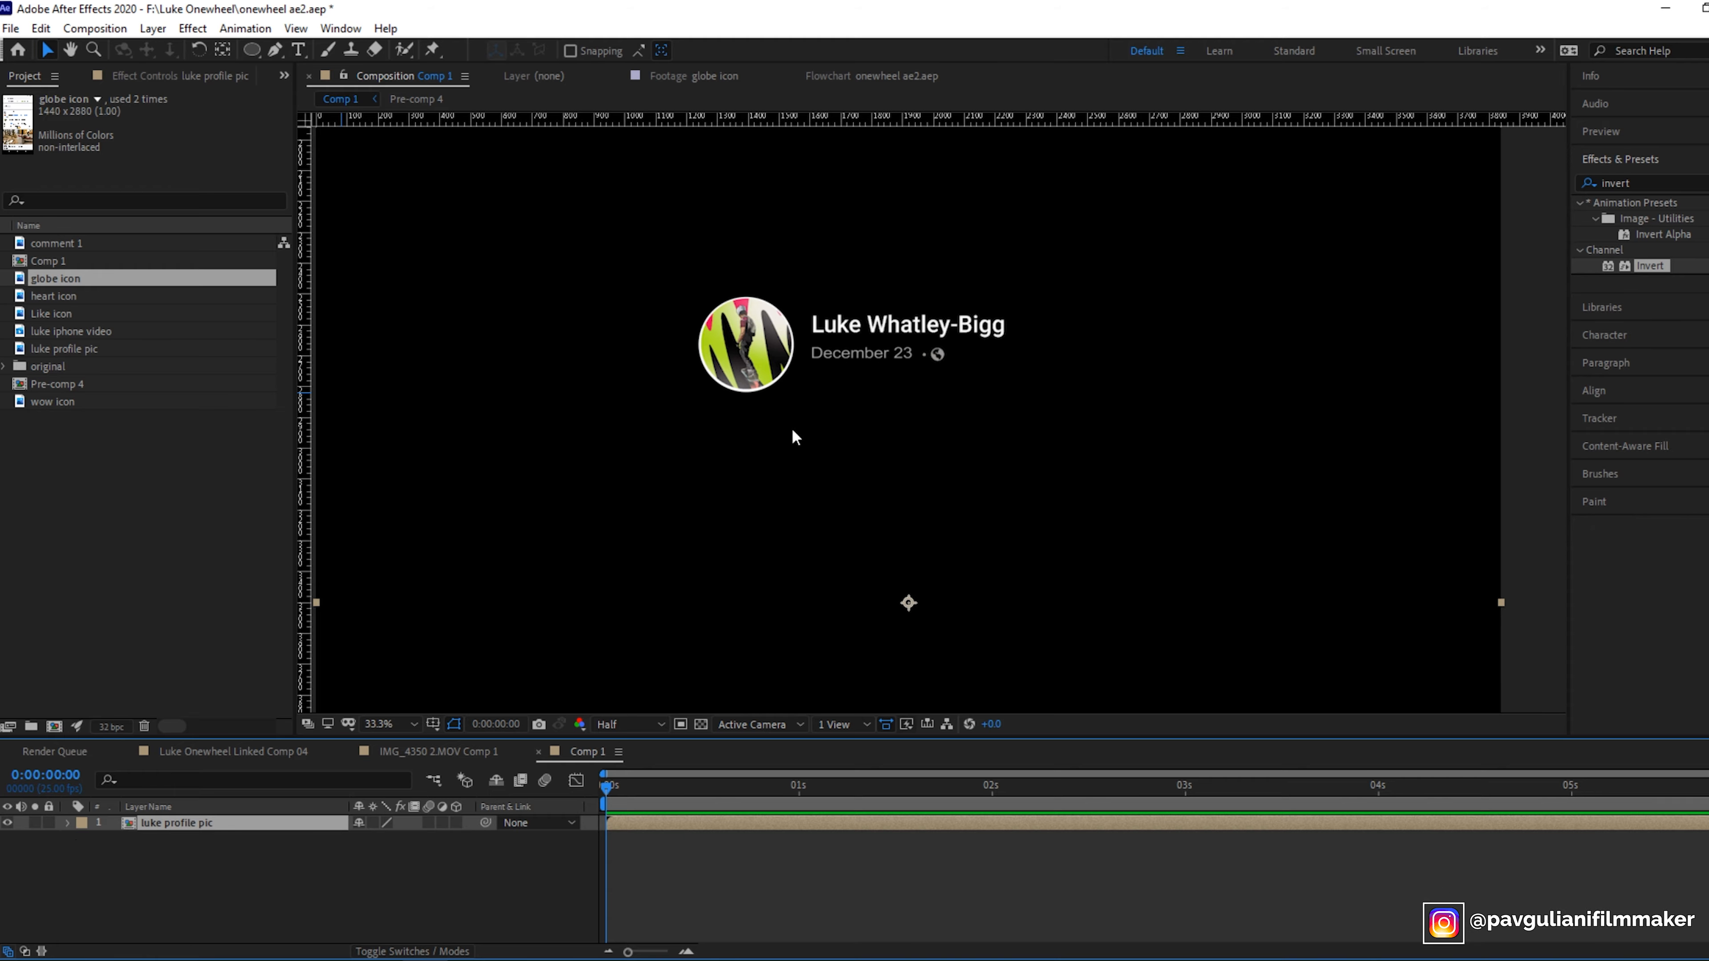
# - Add the luke iphone video footage to Comp 1 and place it below the profile header
pyautogui.click(399, 724)
pyautogui.click(397, 525)
pyautogui.moveTo(880, 331)
pyautogui.mouseDown()
pyautogui.moveTo(859, 357)
pyautogui.moveTo(999, 273)
pyautogui.moveTo(866, 266)
pyautogui.moveTo(897, 258)
pyautogui.moveTo(932, 325)
pyautogui.moveTo(894, 318)
pyautogui.mouseUp()
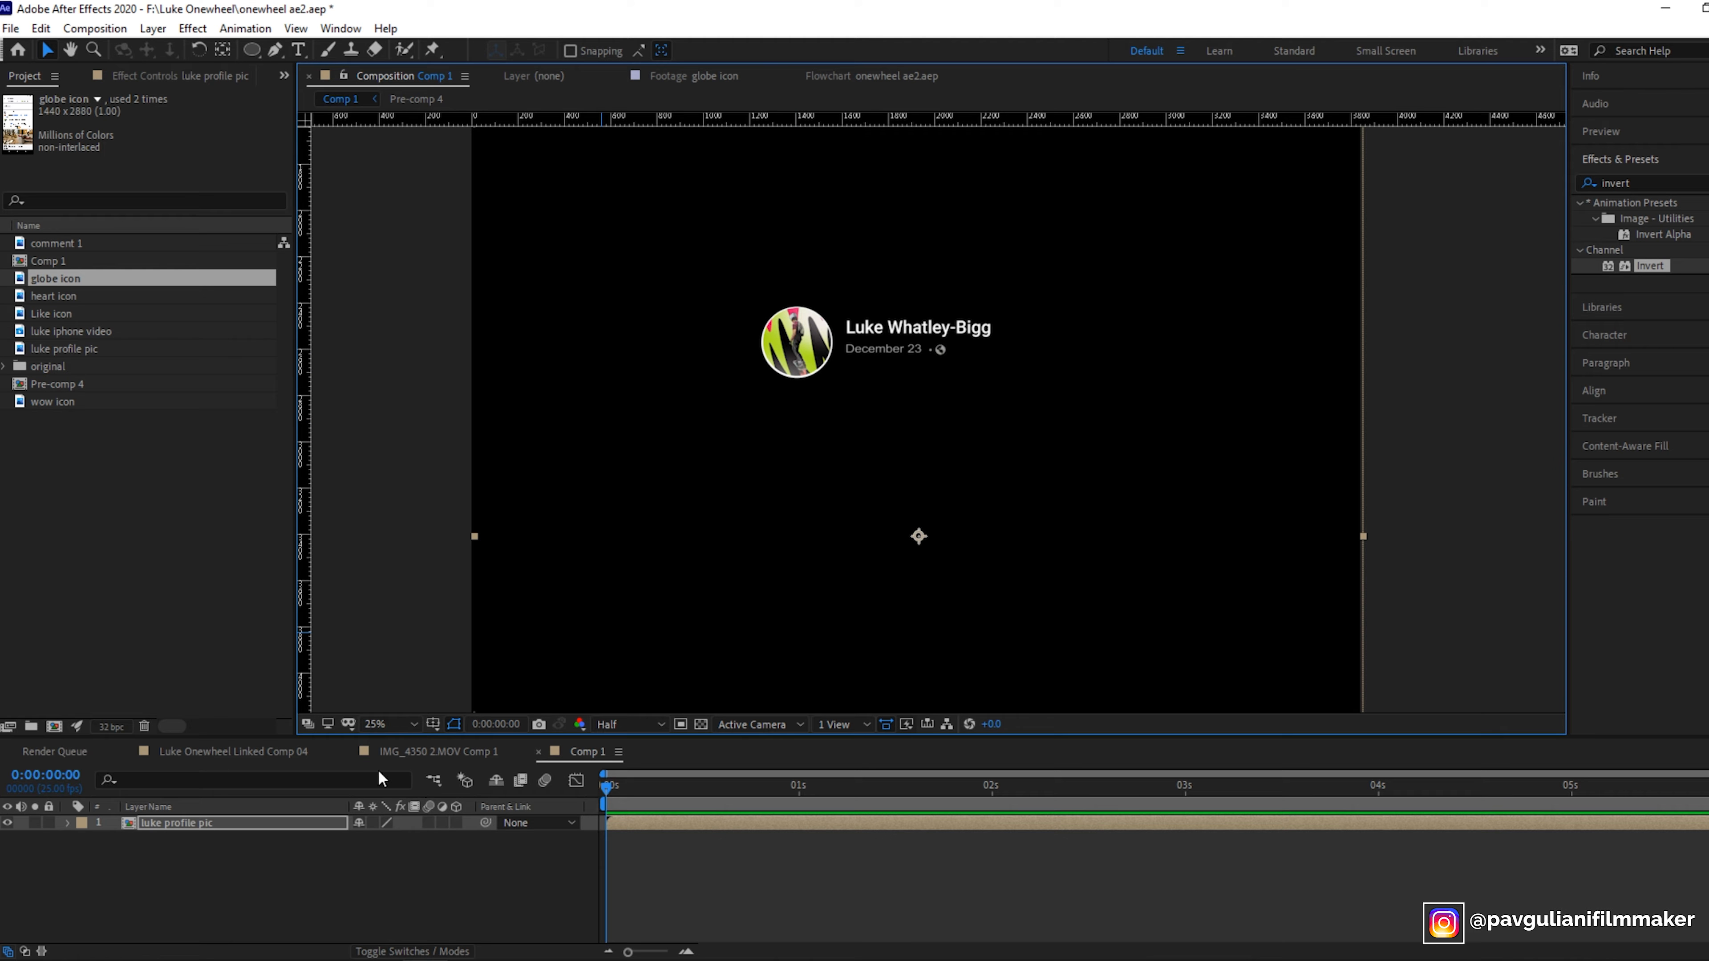
pyautogui.click(402, 726)
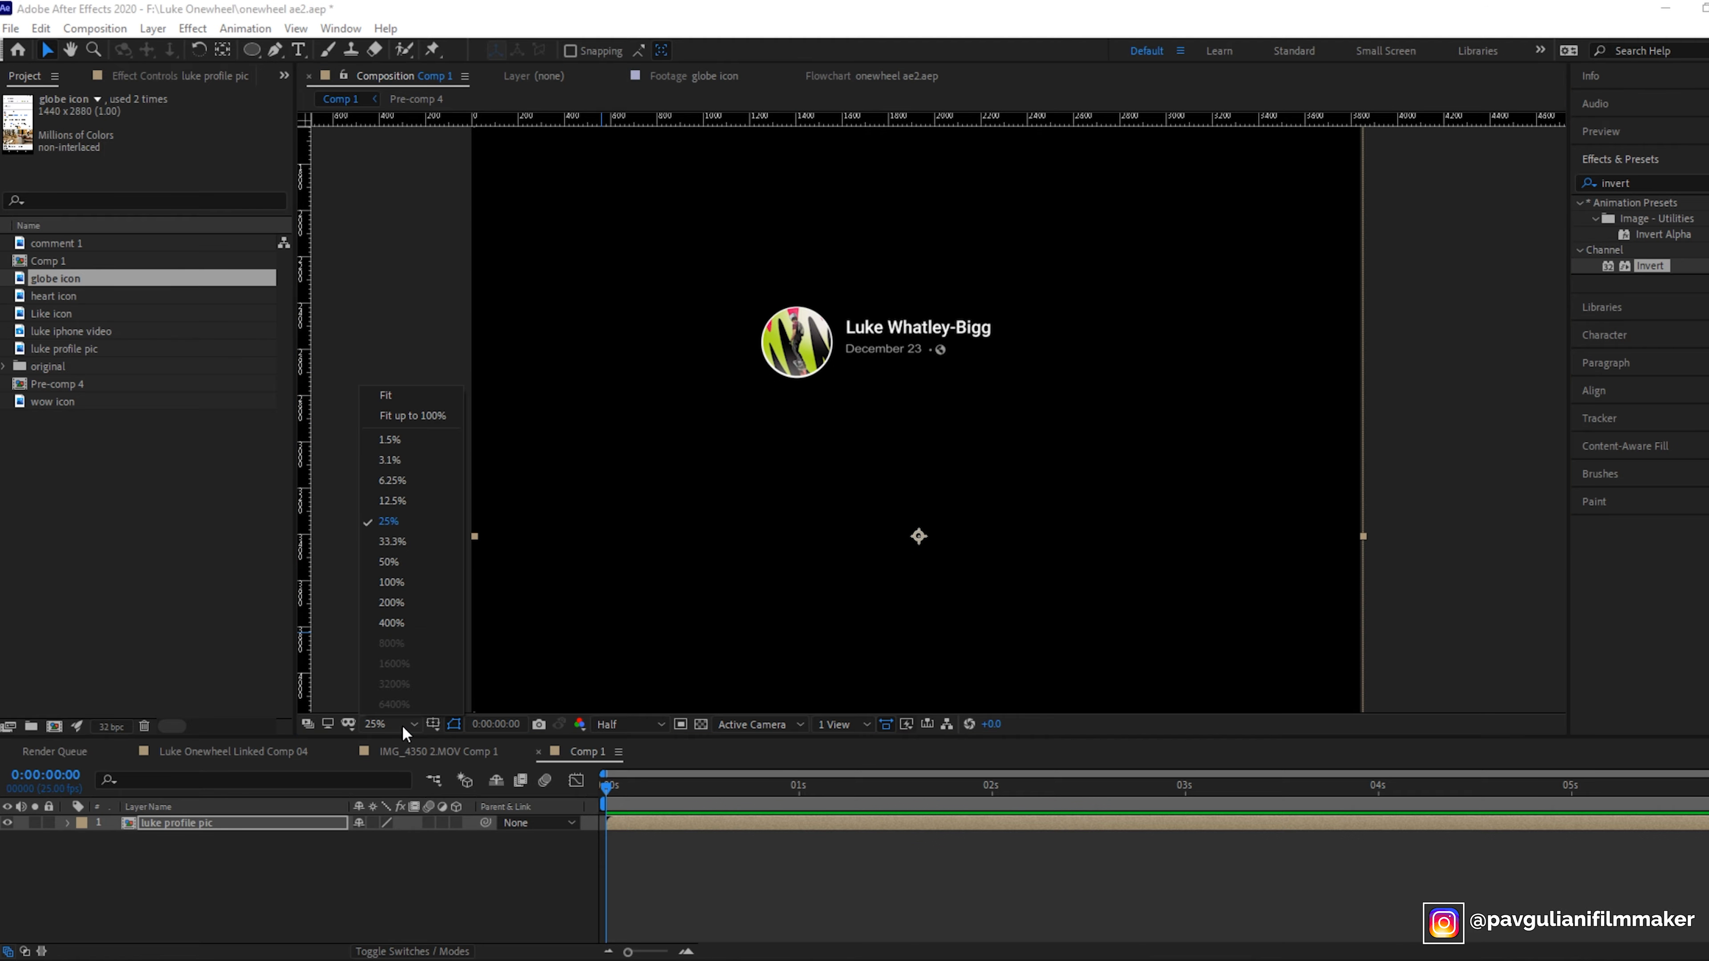
pyautogui.click(434, 500)
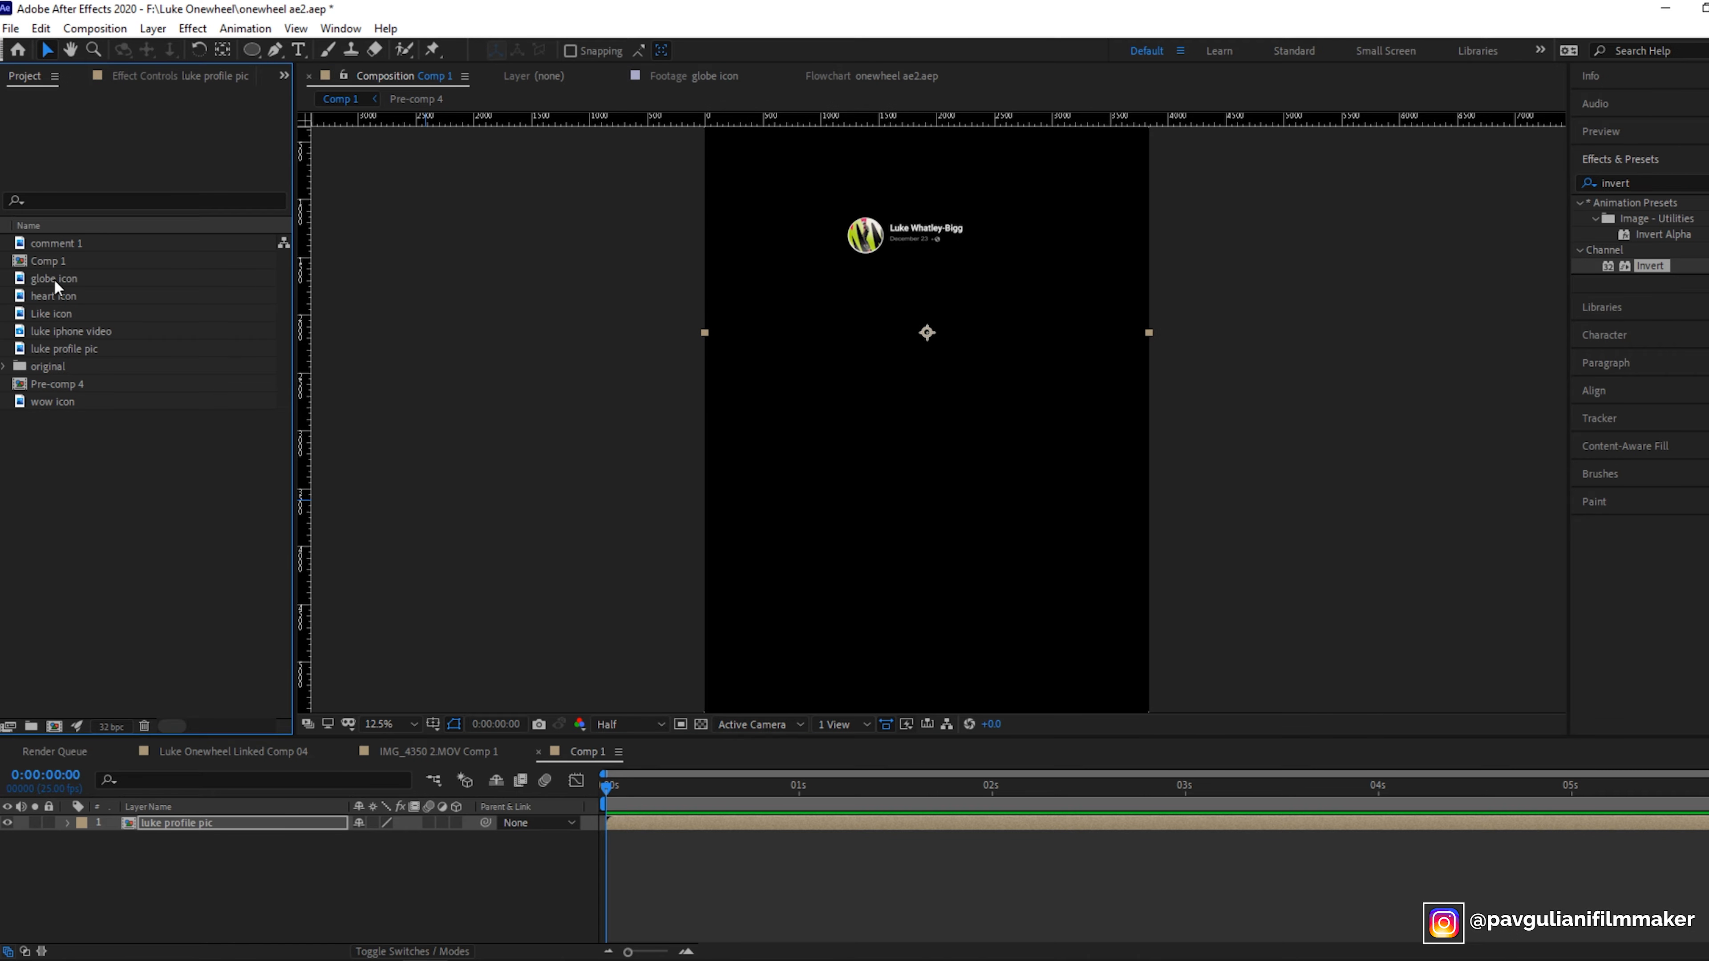
pyautogui.moveTo(47, 327); pyautogui.dragTo(214, 793)
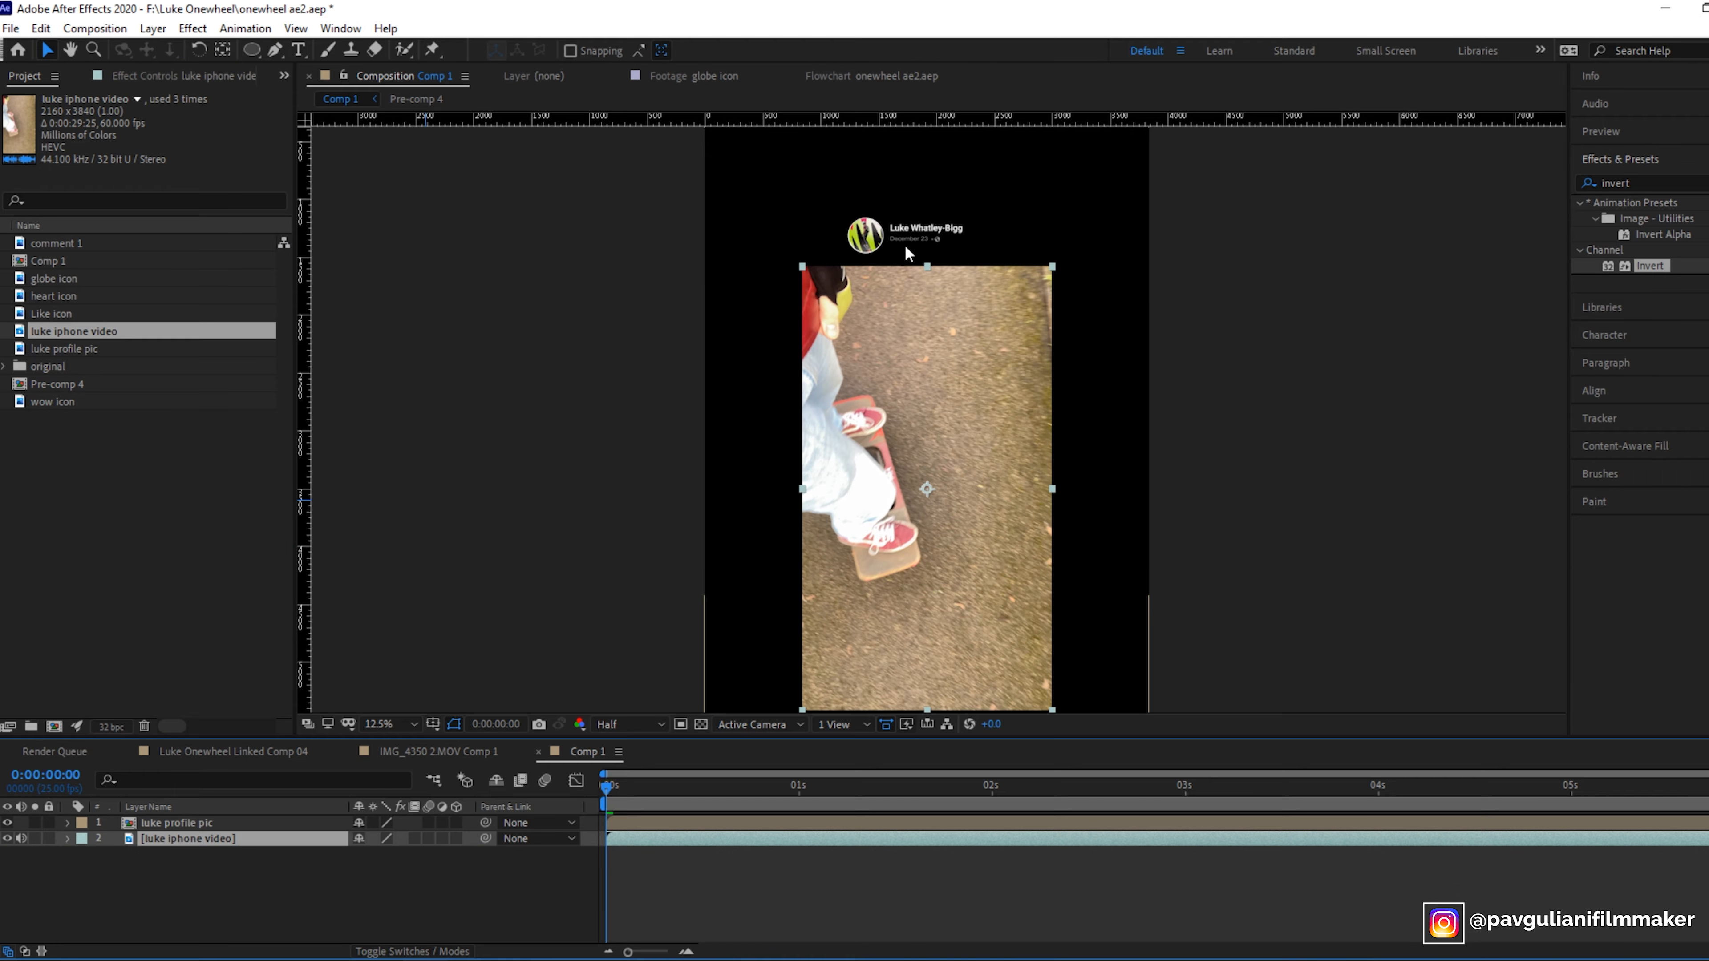
pyautogui.click(399, 720)
pyautogui.moveTo(900, 165); pyautogui.dragTo(860, 164)
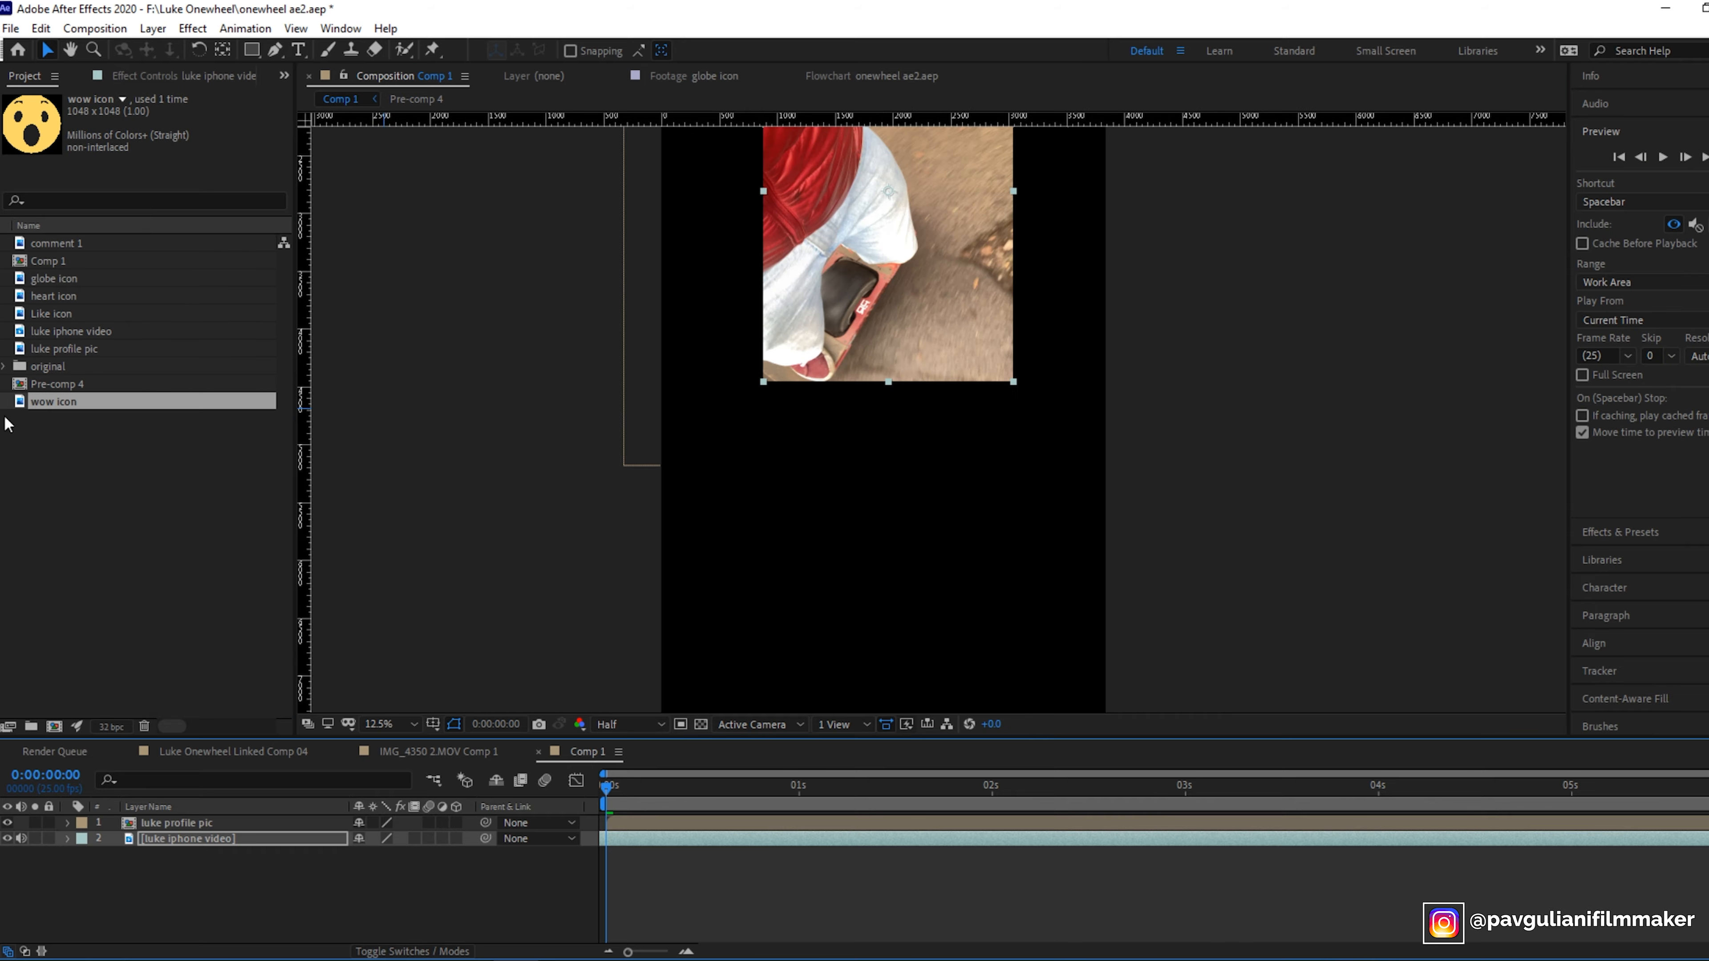
# - Add the wow icon, heart icon and Like icon footage to Comp 1
pyautogui.click(77, 243)
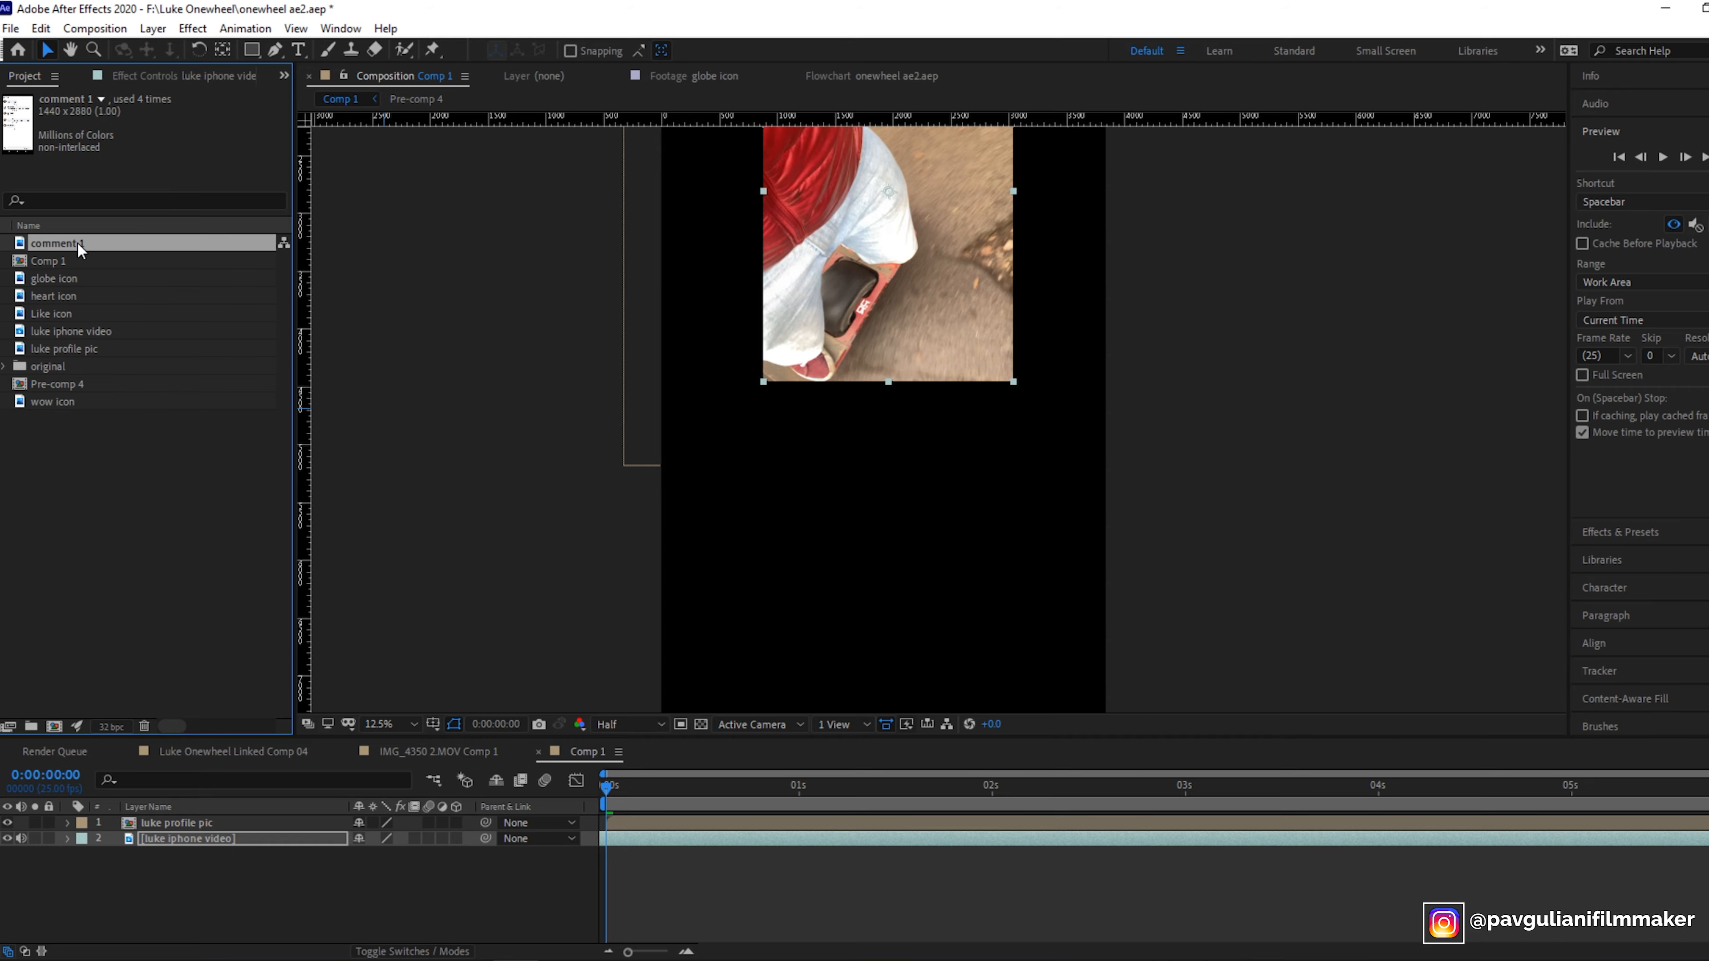
pyautogui.click(57, 402)
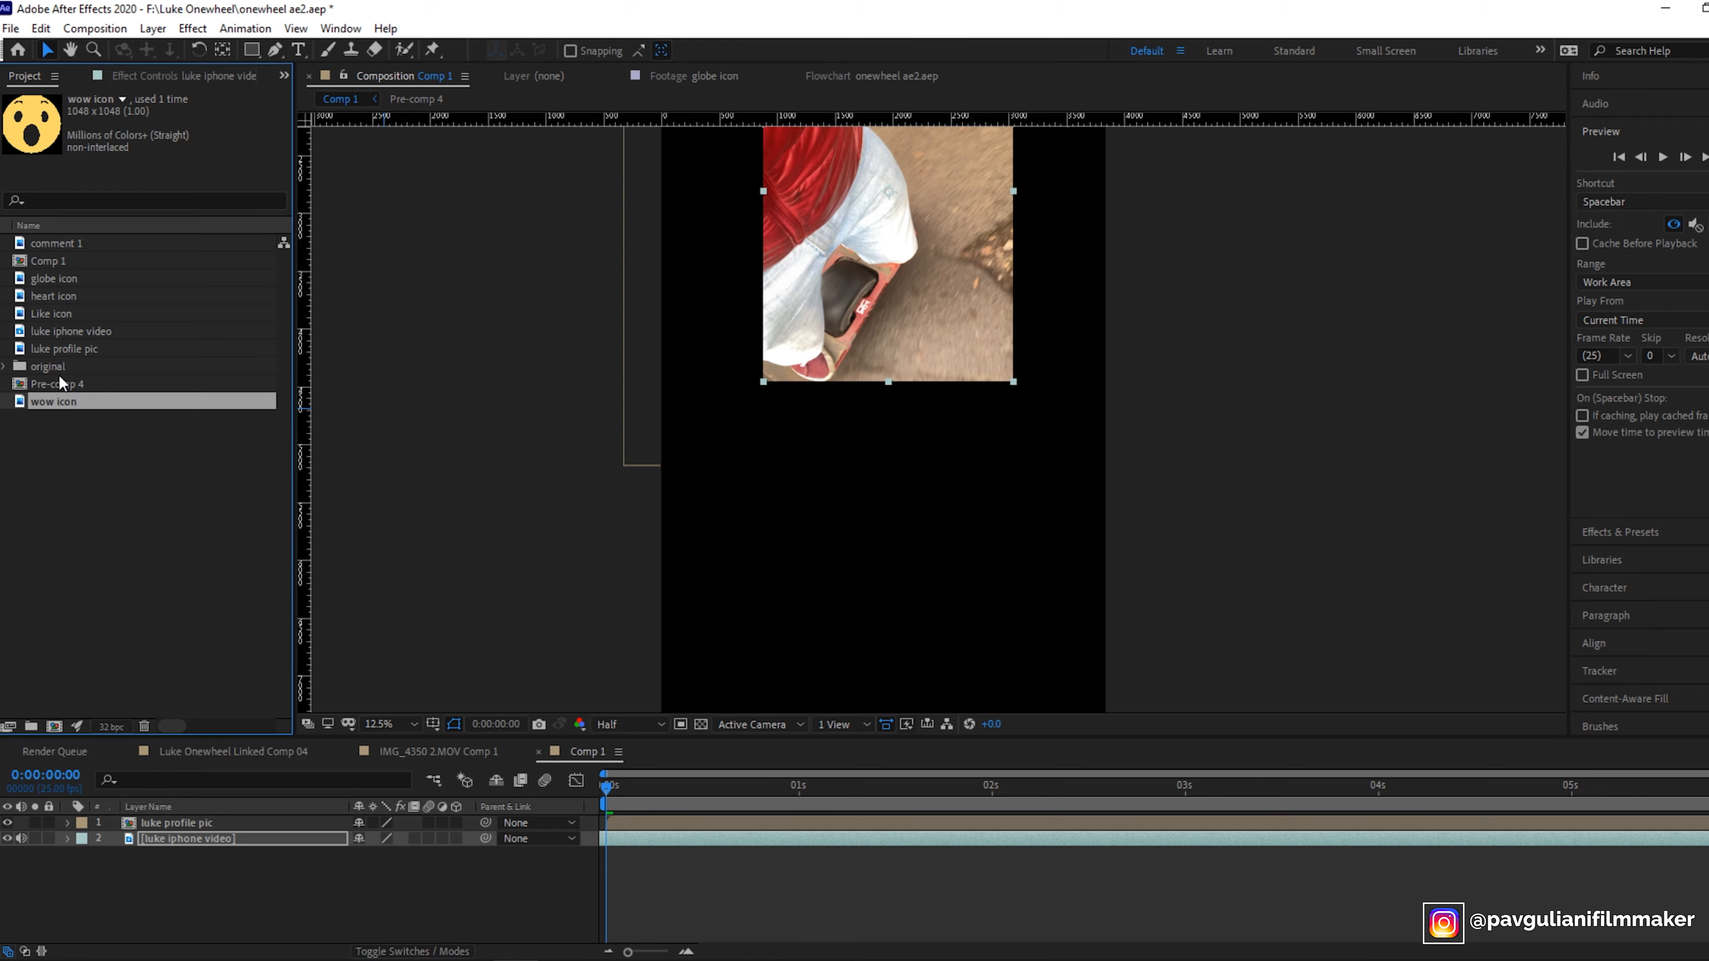
pyautogui.keyDown('ctrl'); pyautogui.click(72, 297); pyautogui.keyUp('ctrl')
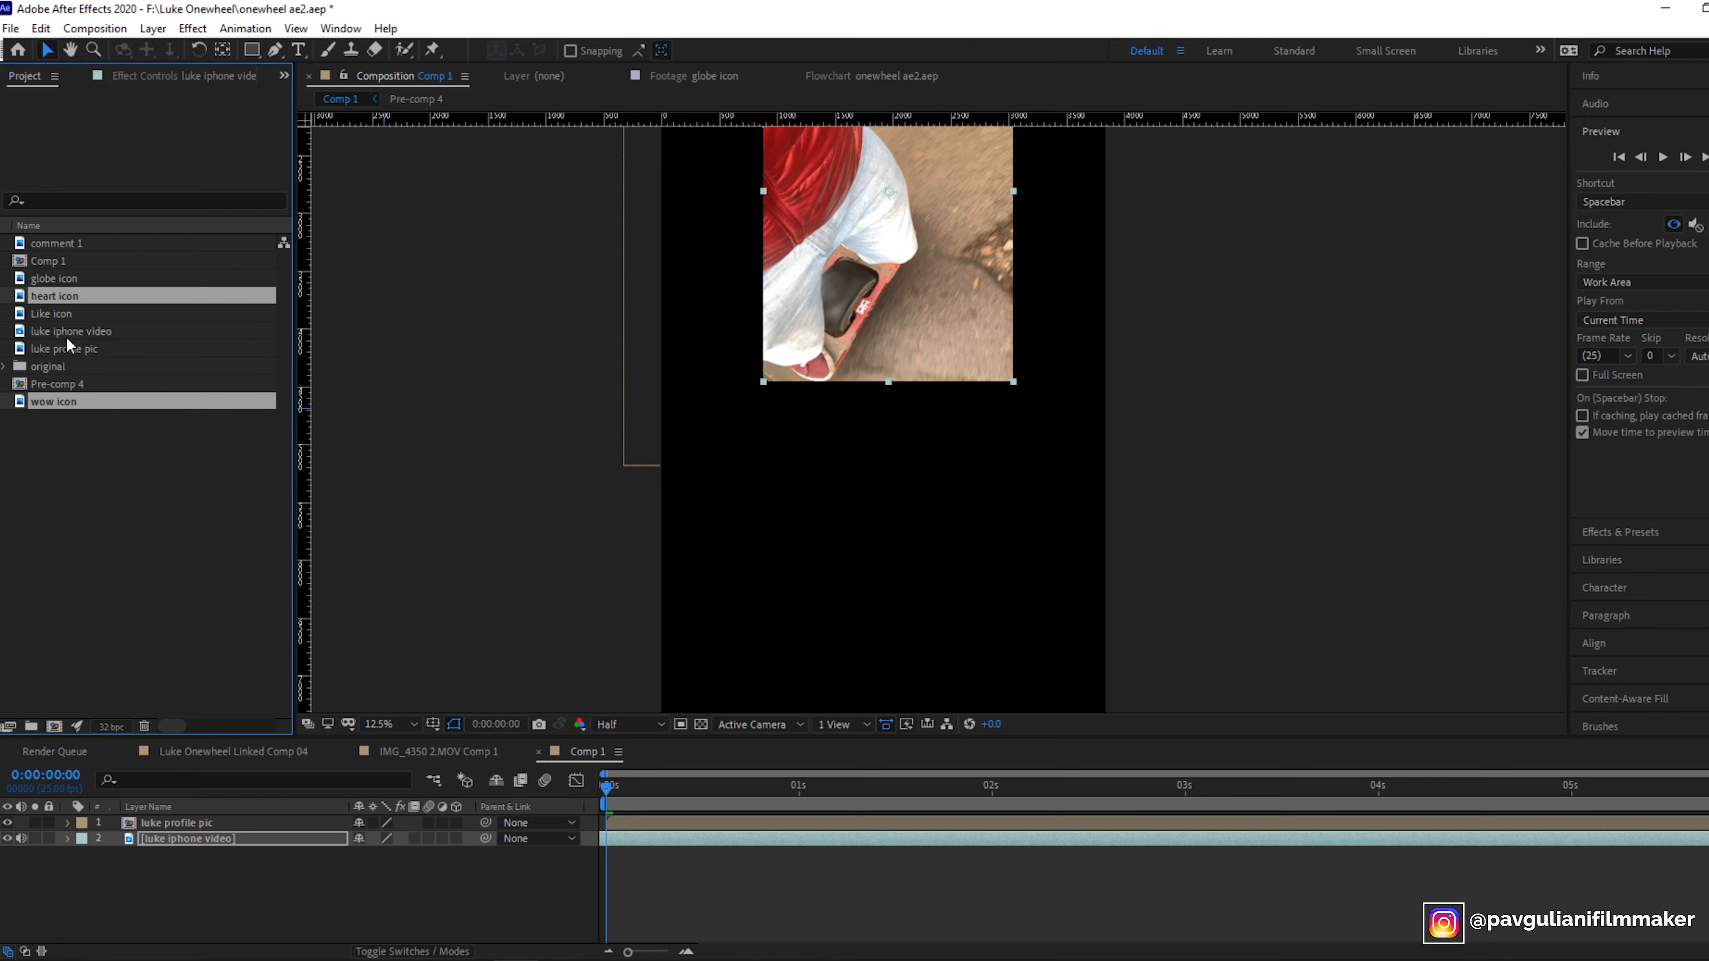
pyautogui.keyDown('ctrl'); pyautogui.click(75, 313); pyautogui.keyUp('ctrl')
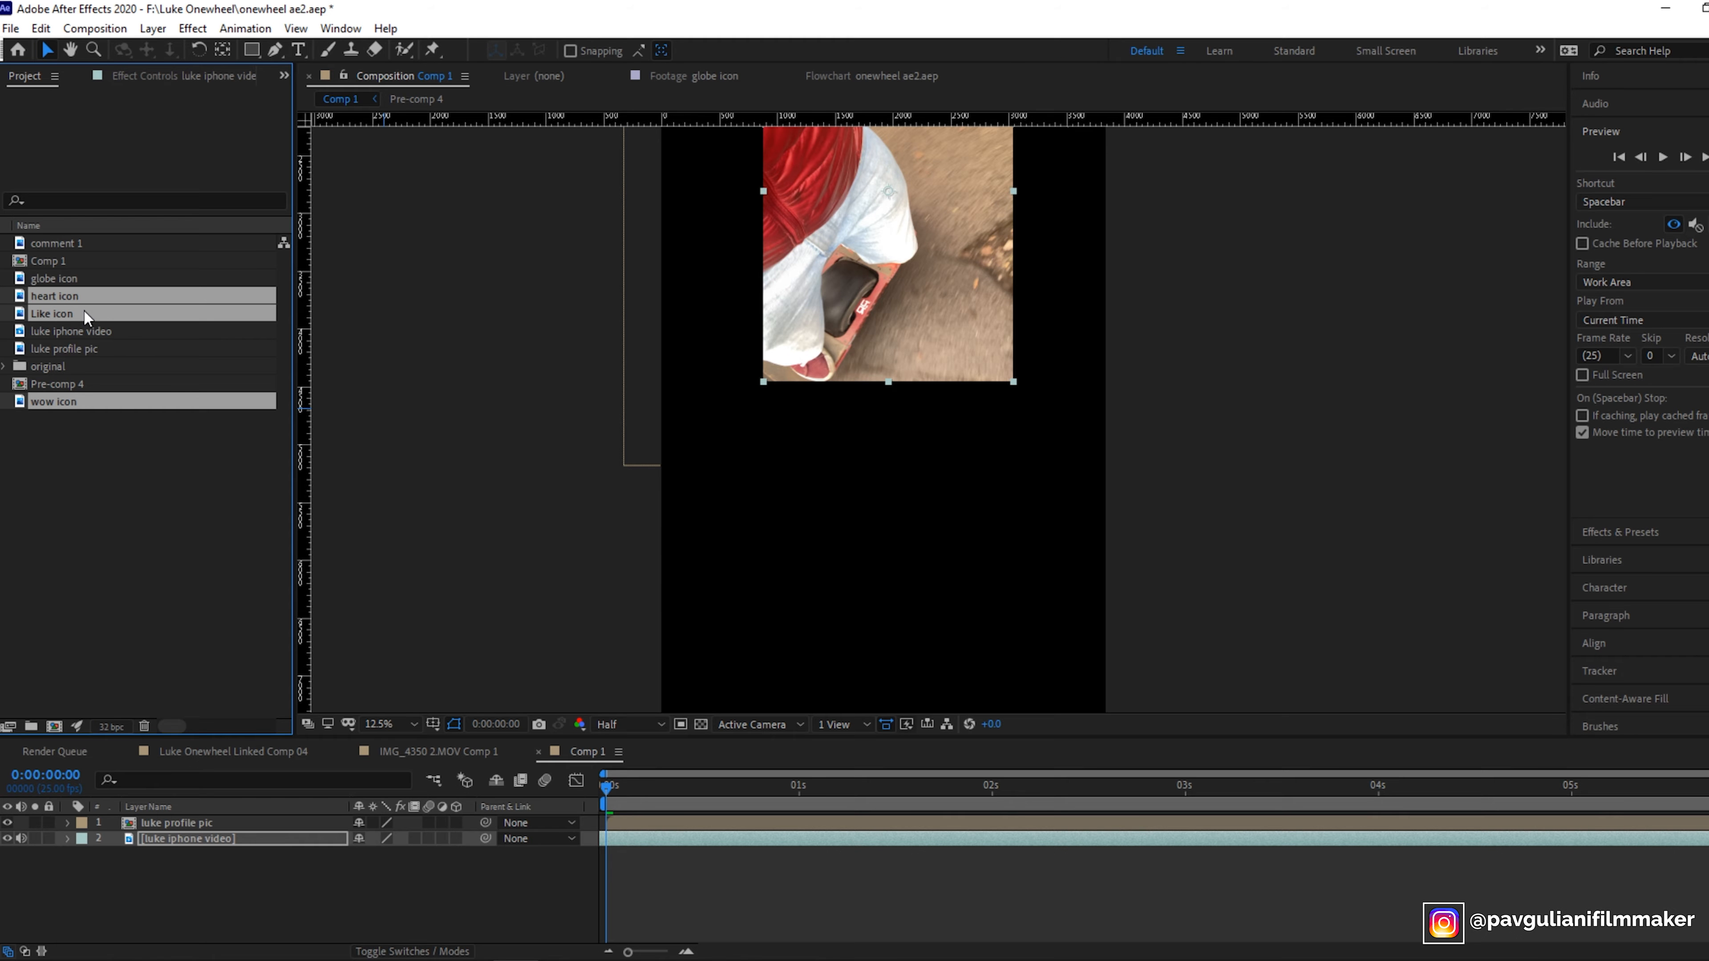
pyautogui.moveTo(75, 310); pyautogui.dragTo(140, 883)
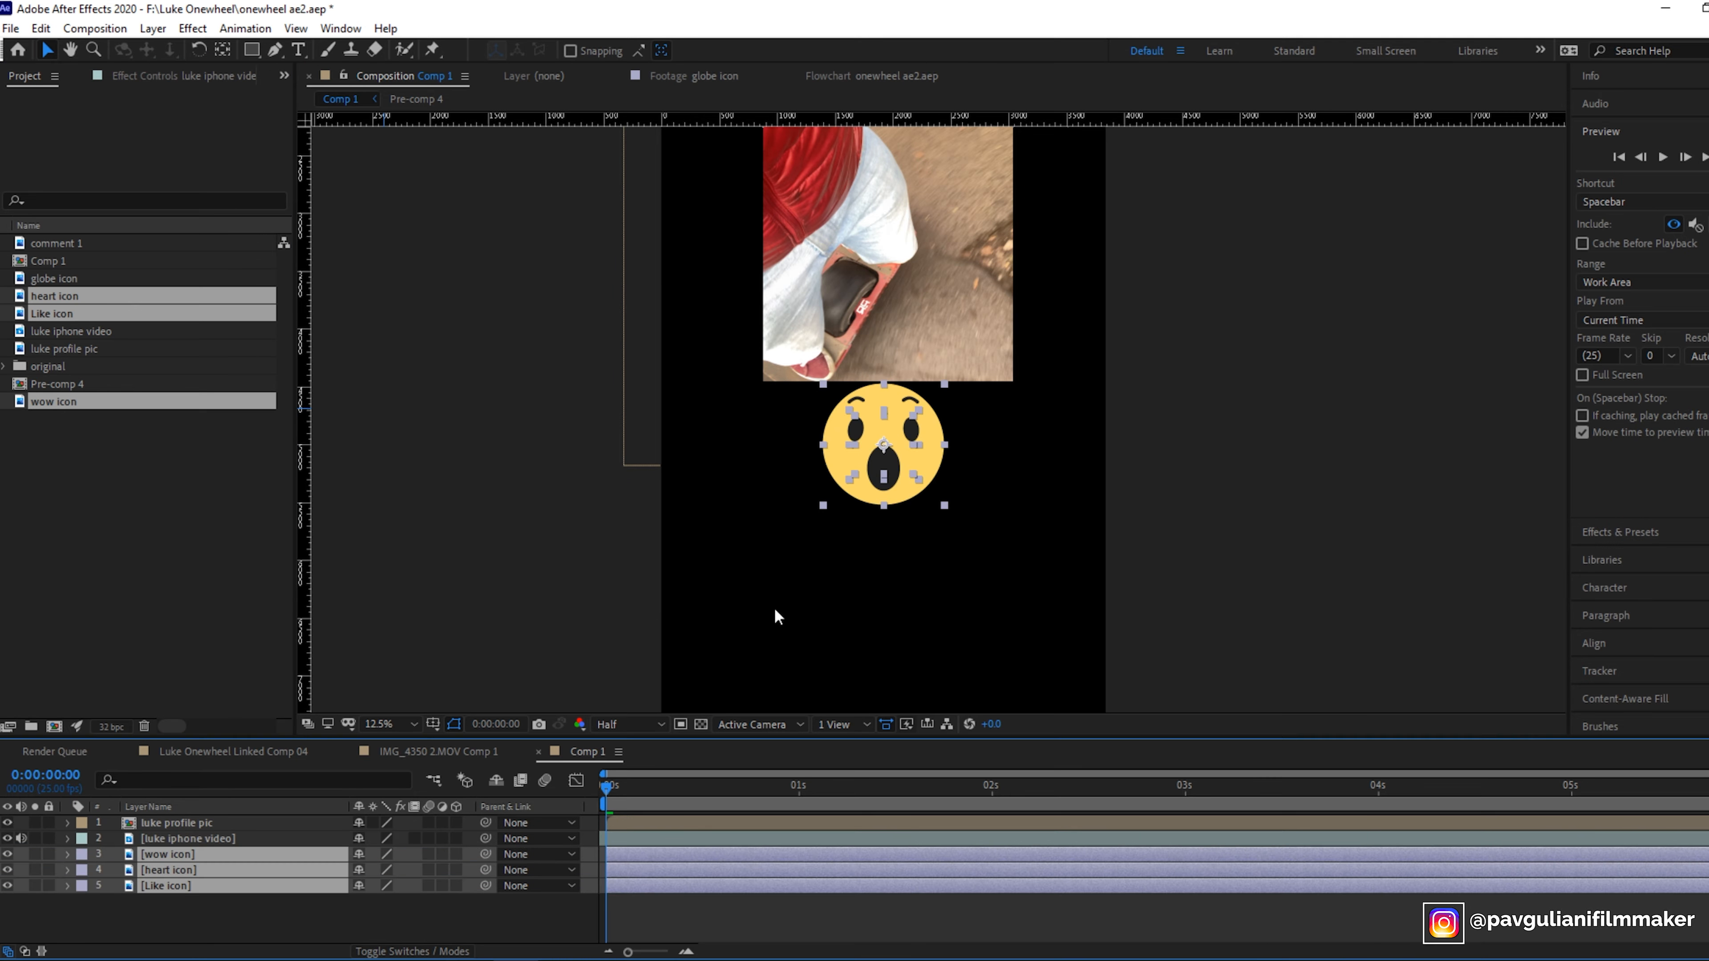
# - Move the wow icon below the video and scale it down to 13%
pyautogui.click(934, 536)
pyautogui.click(914, 462)
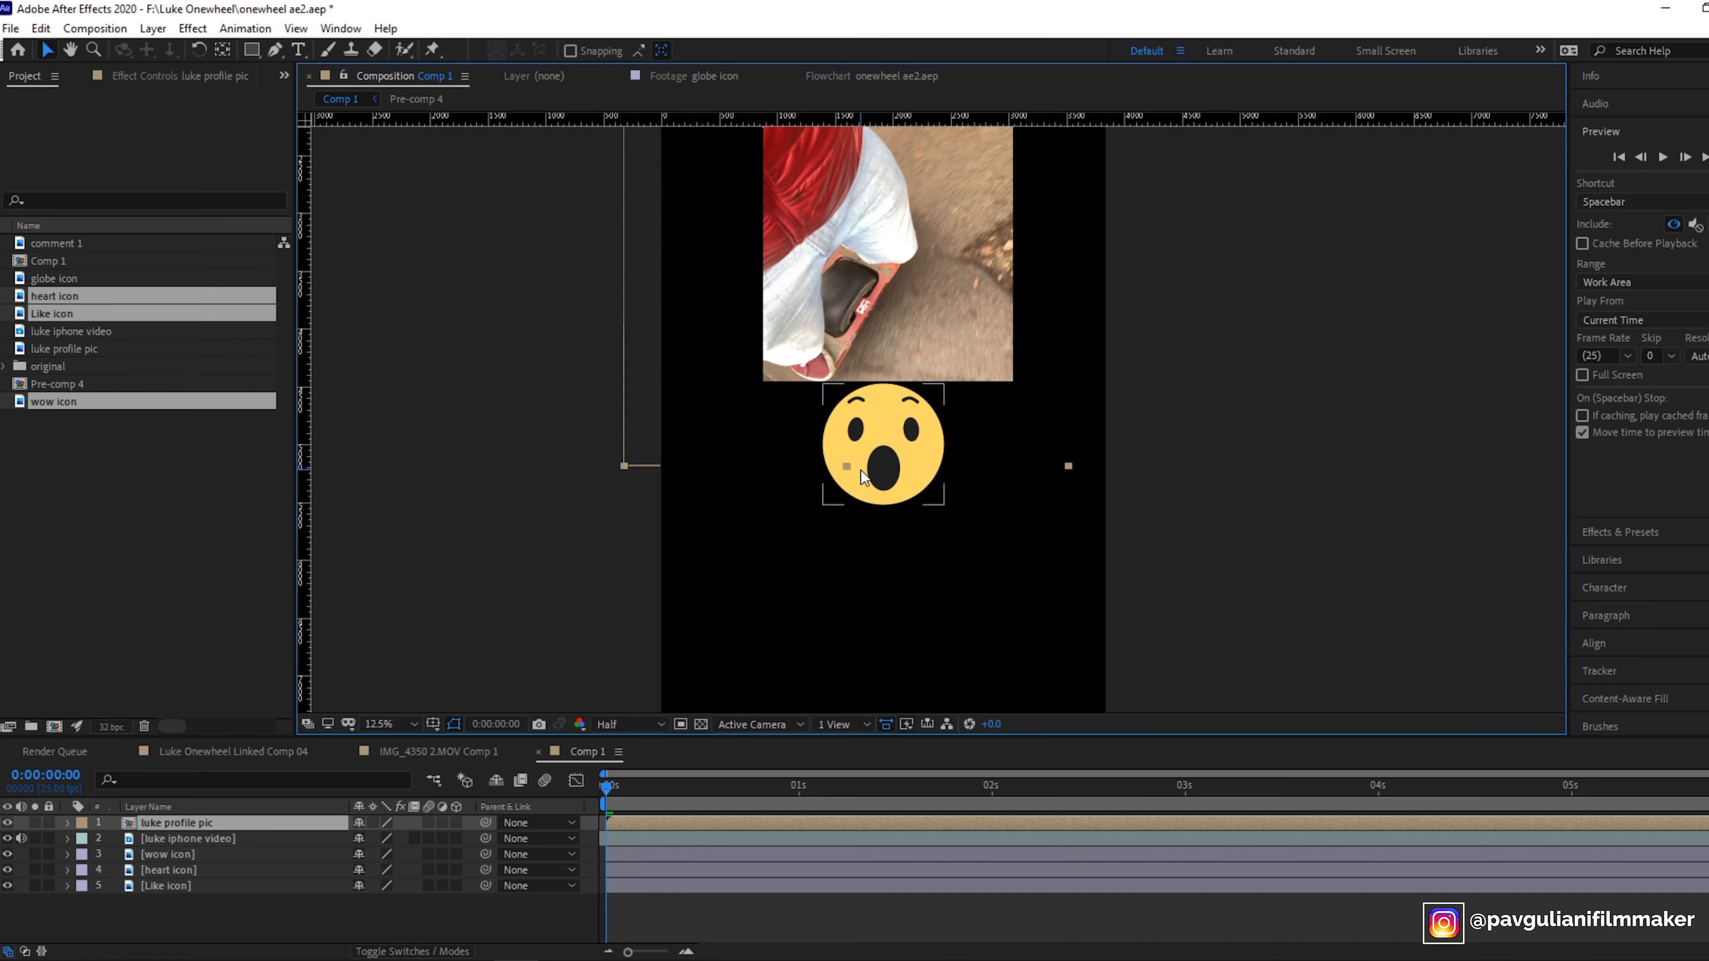
pyautogui.moveTo(886, 473); pyautogui.dragTo(807, 574)
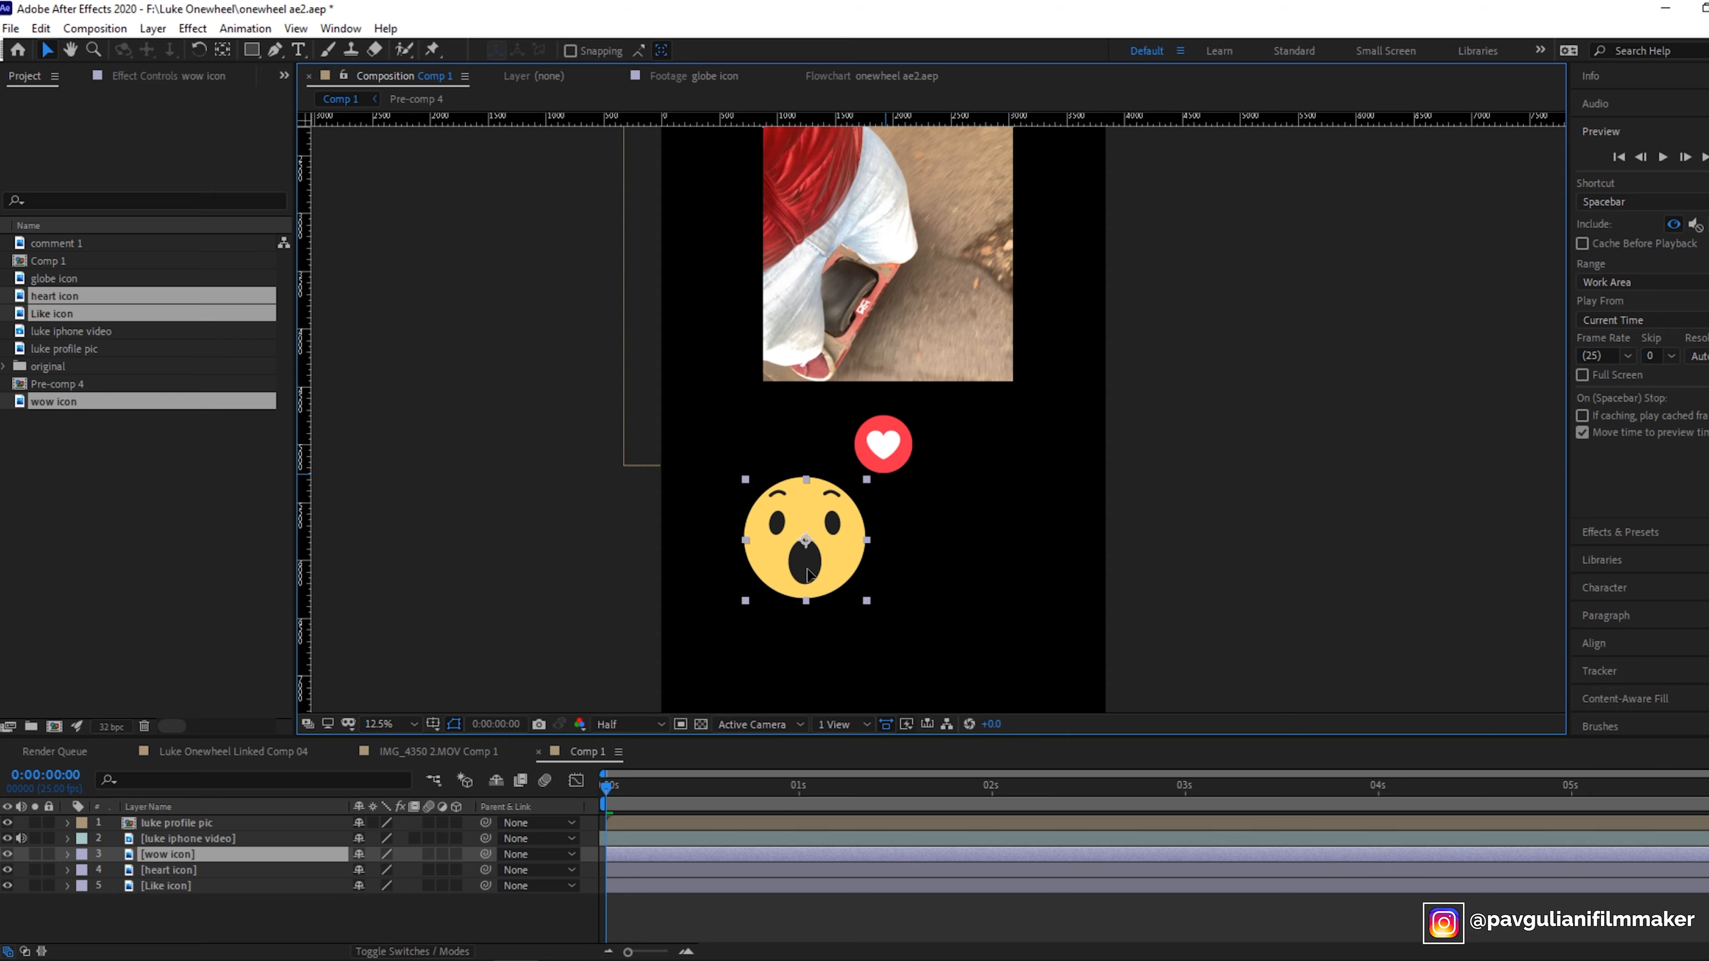
pyautogui.click(68, 854)
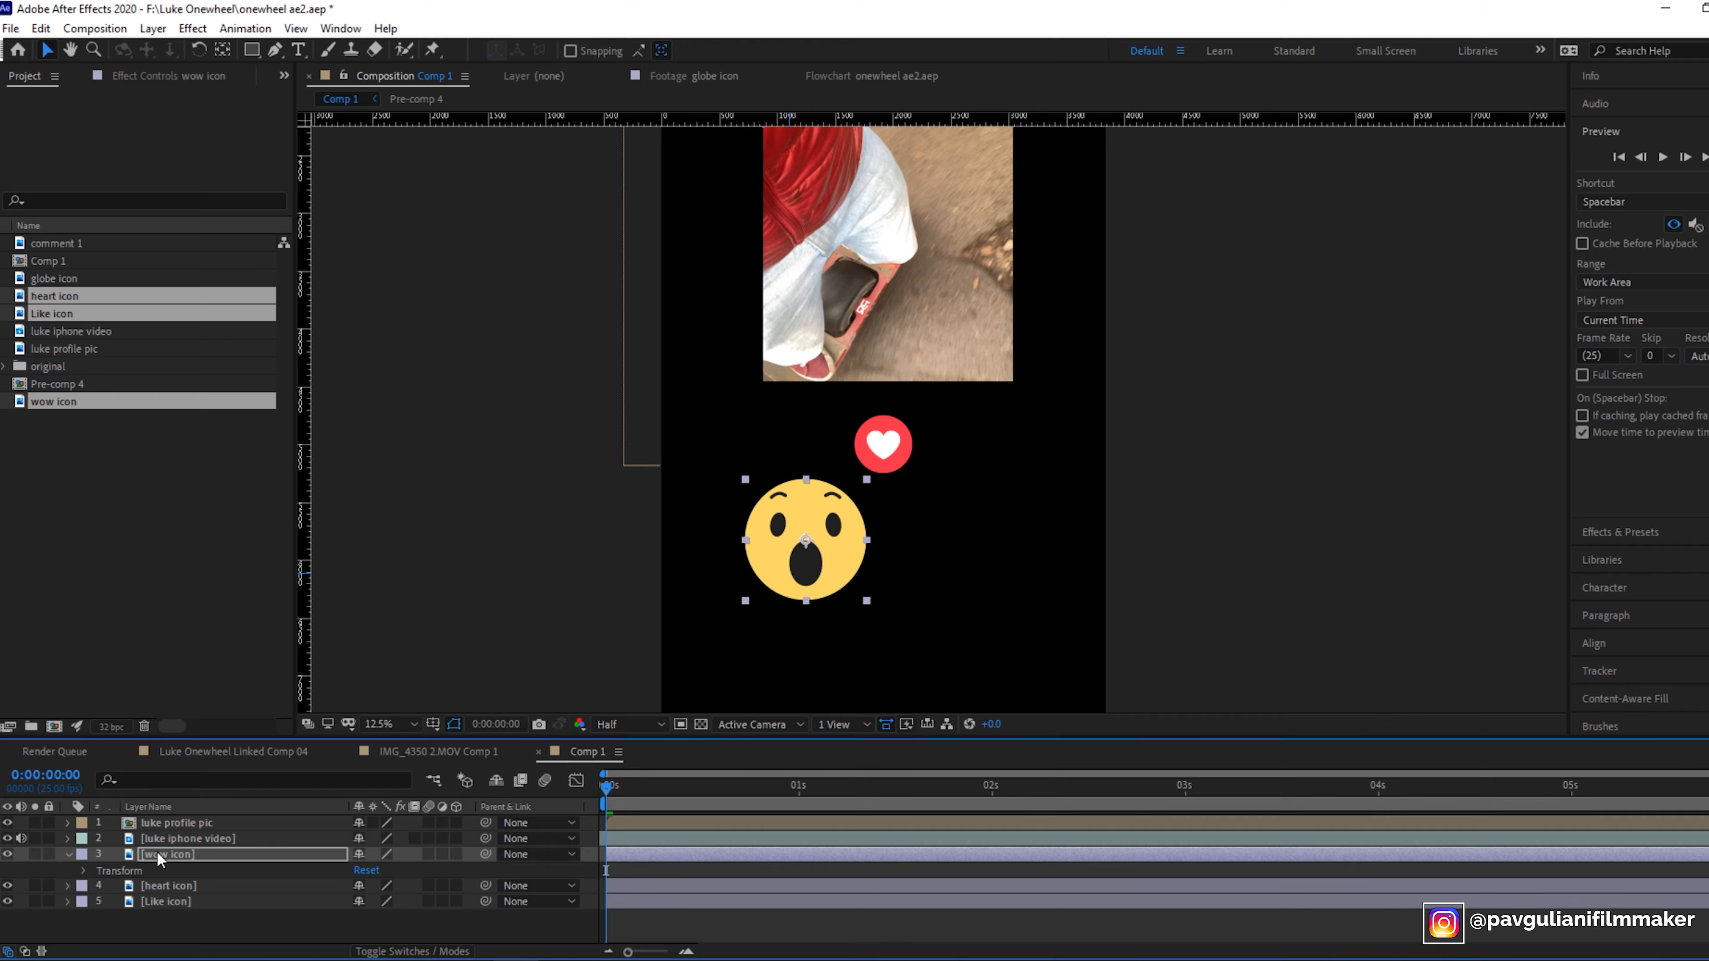
pyautogui.click(84, 870)
pyautogui.moveTo(390, 905); pyautogui.dragTo(301, 898)
pyautogui.click(887, 588)
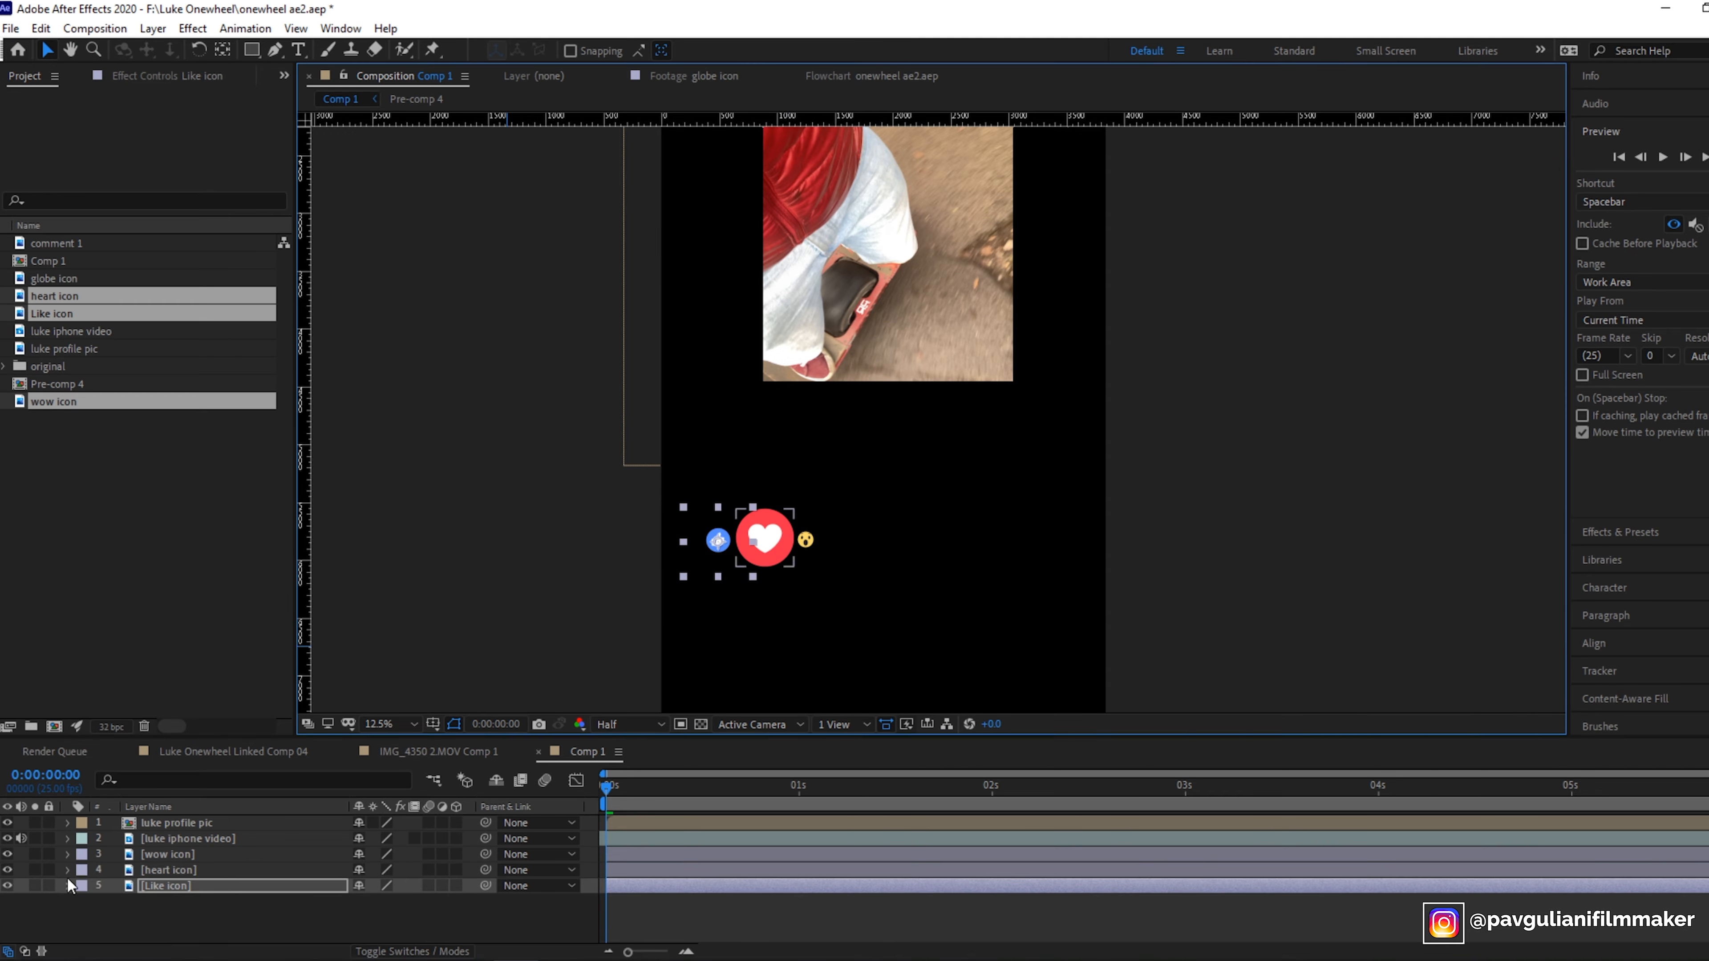
# - Scale the heart icon to 38% and the Like icon to 69%, lining them up in a row beside the wow icon
pyautogui.scroll(3, 826, 599)
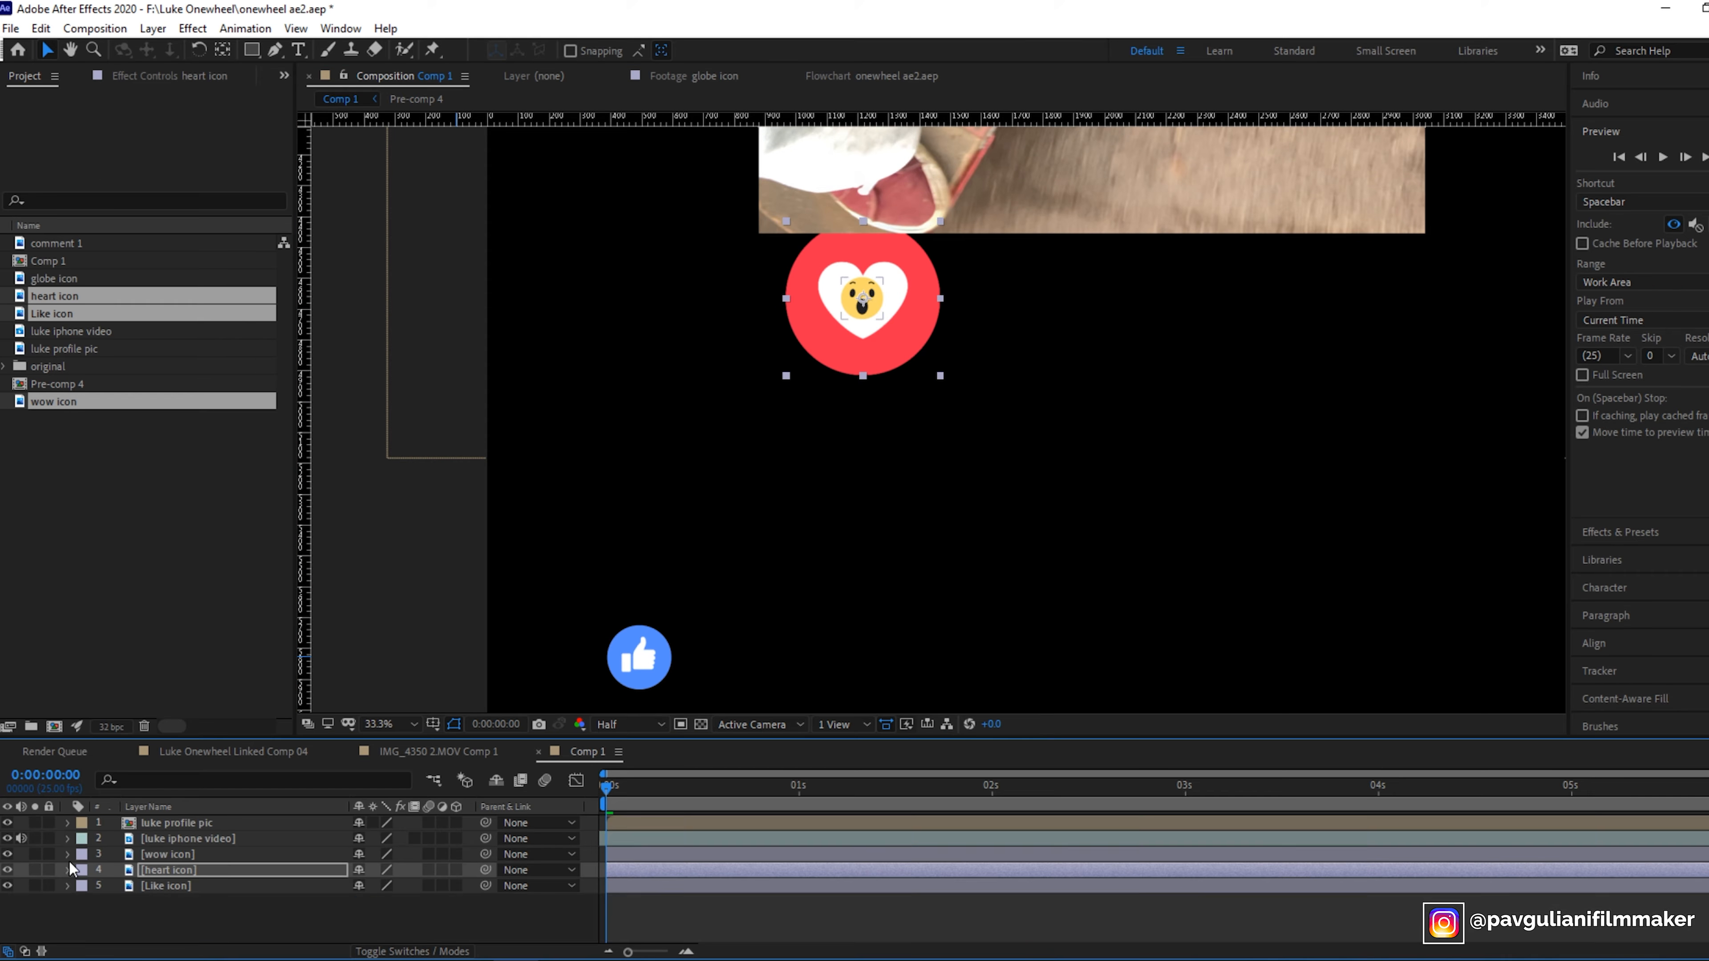
pyautogui.moveTo(380, 902); pyautogui.dragTo(325, 900)
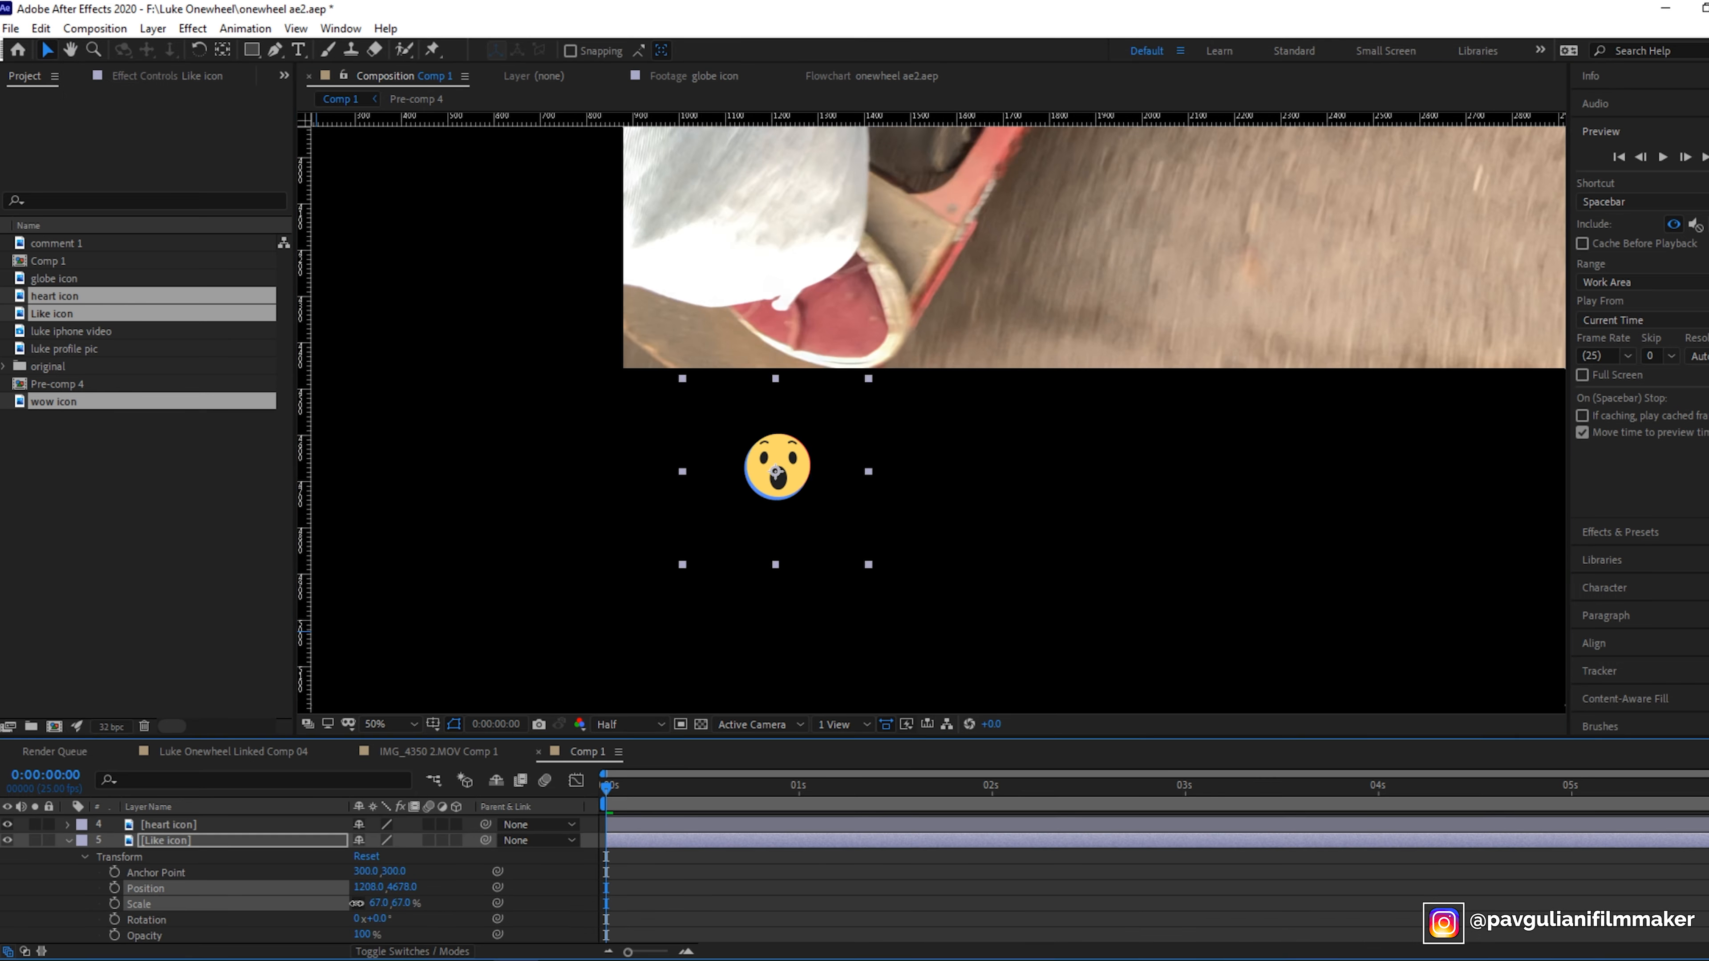
pyautogui.moveTo(357, 903); pyautogui.dragTo(374, 903)
pyautogui.moveTo(817, 566); pyautogui.dragTo(821, 561)
pyautogui.moveTo(381, 903); pyautogui.dragTo(367, 904)
pyautogui.moveTo(844, 548); pyautogui.dragTo(843, 553)
pyautogui.moveTo(381, 904); pyautogui.dragTo(378, 904)
pyautogui.moveTo(809, 546); pyautogui.dragTo(811, 543)
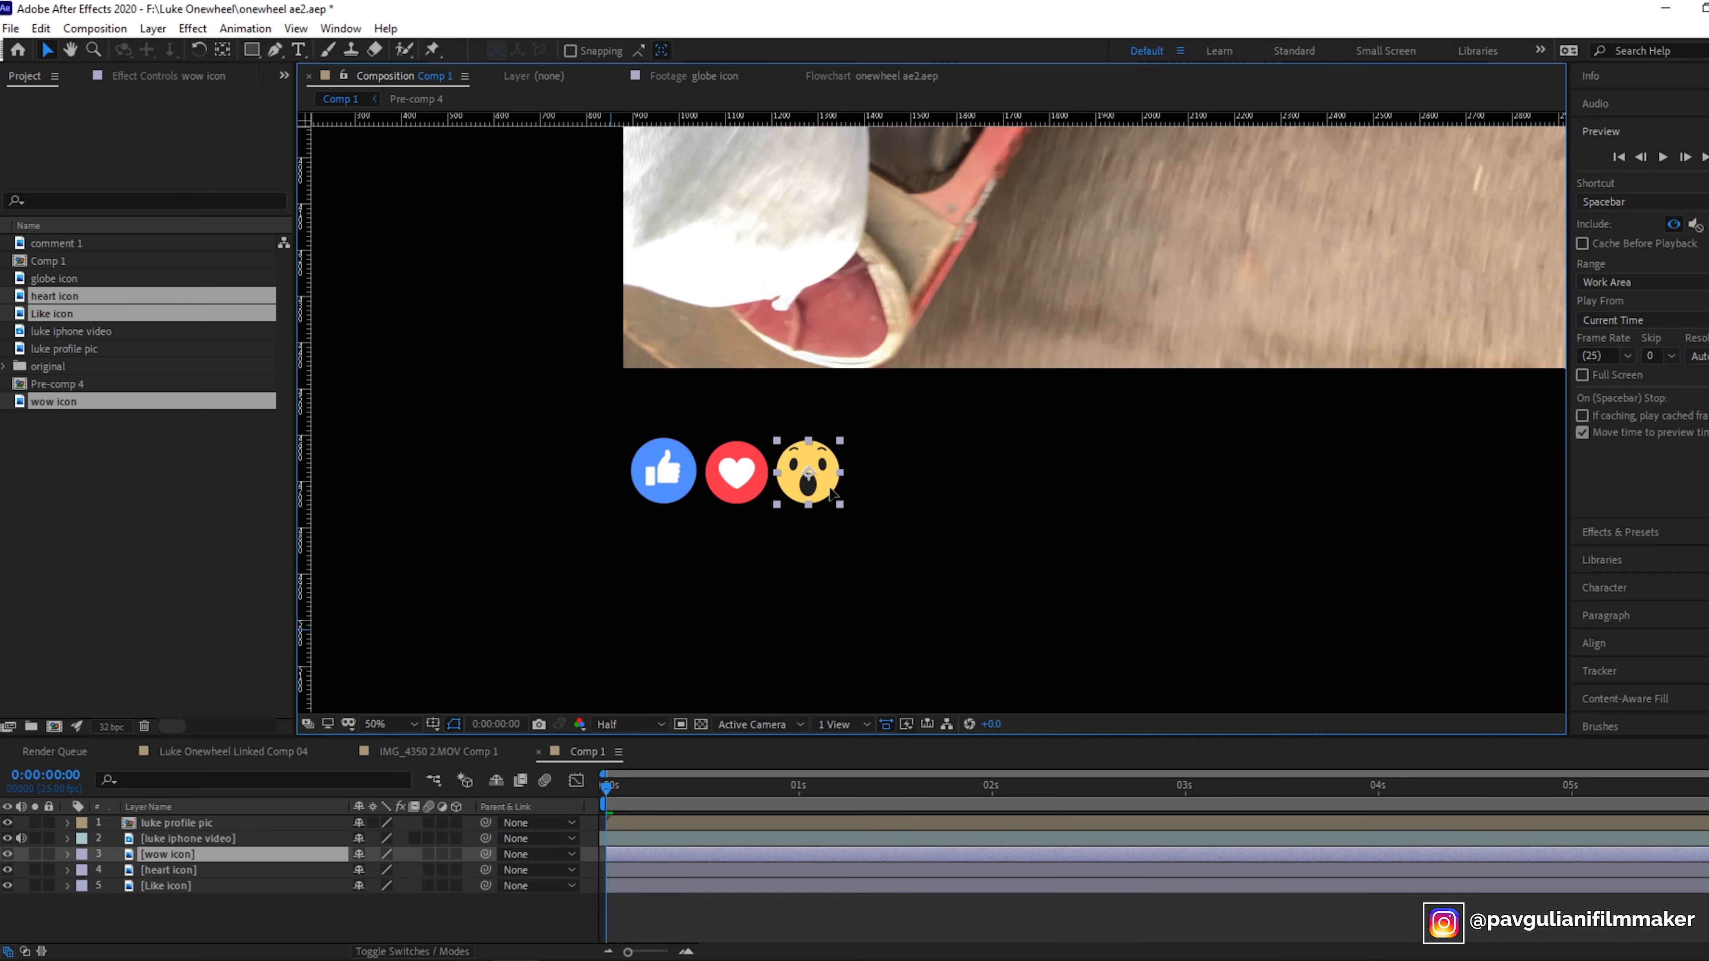
# - Add a horizontal guide along the bottom edge of the reaction icons
pyautogui.click(341, 28)
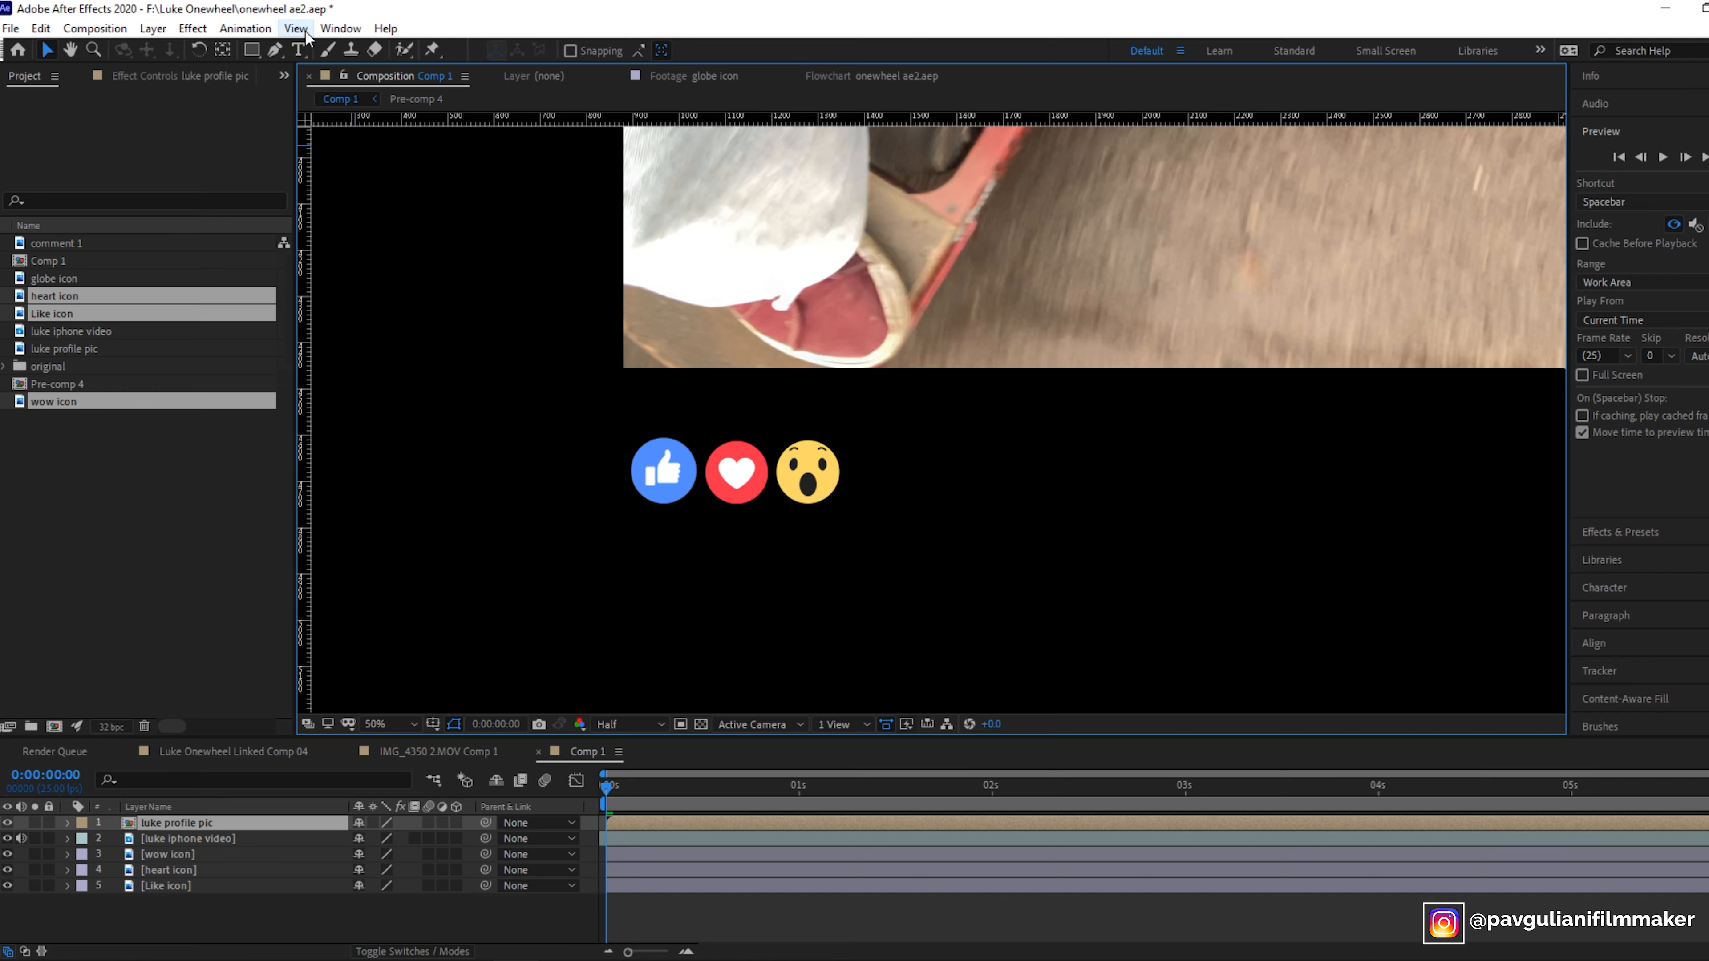
pyautogui.click(297, 31)
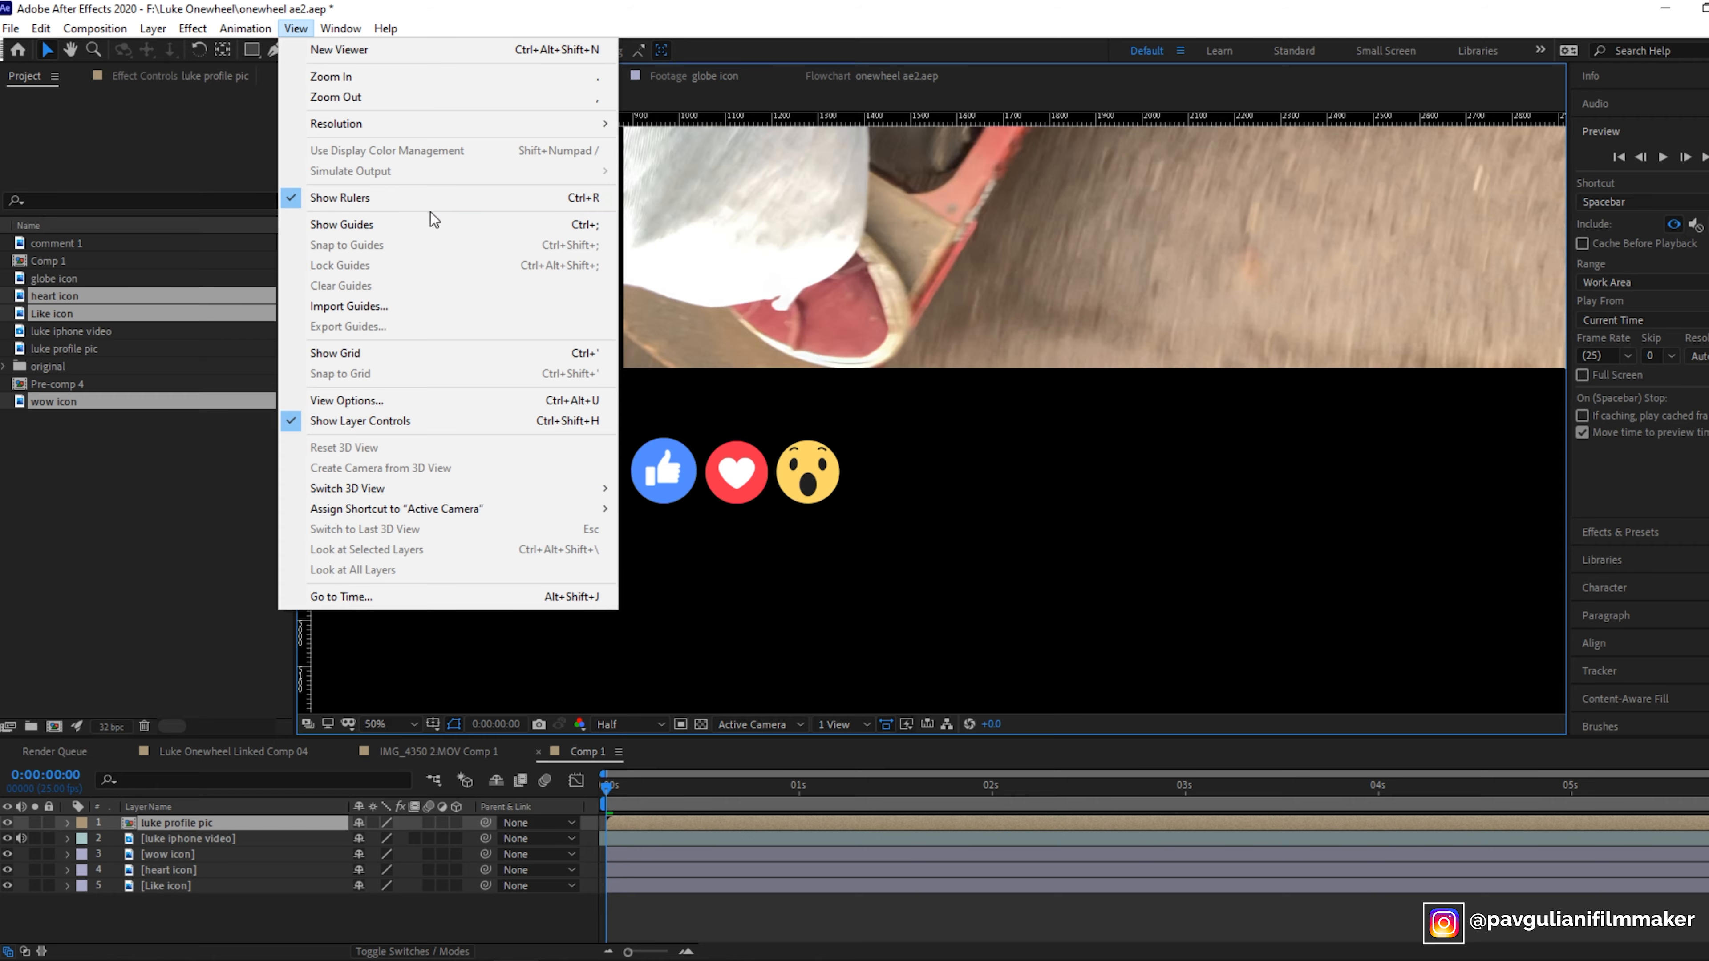
pyautogui.click(840, 567)
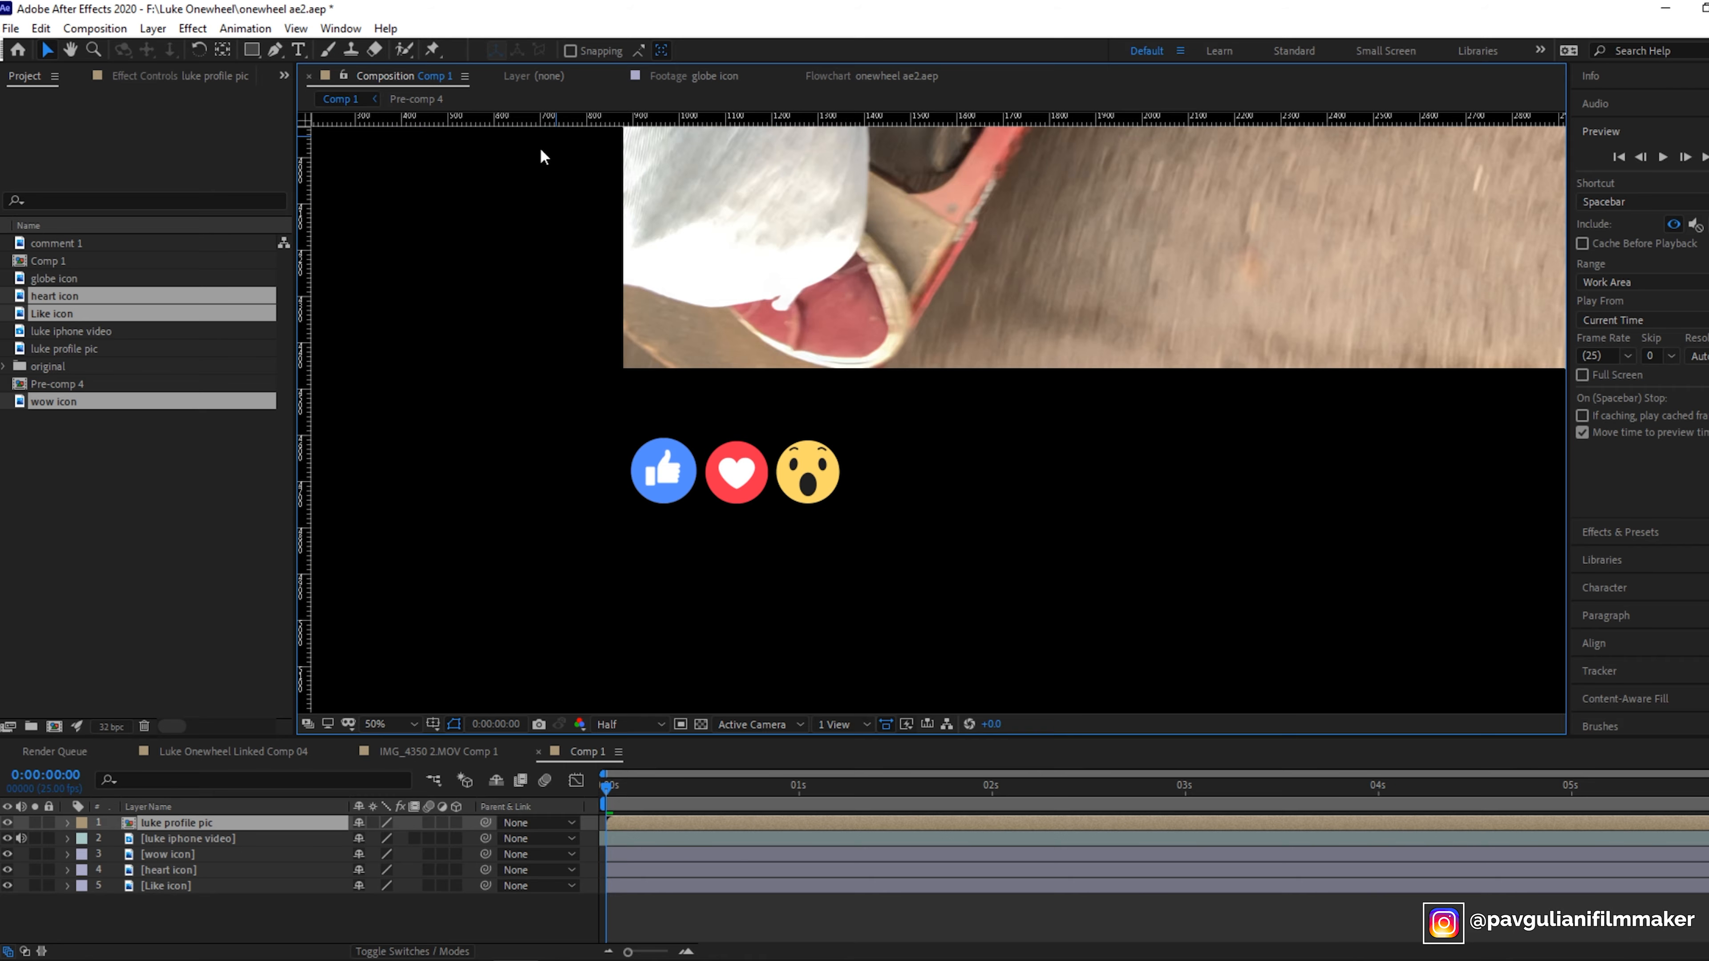
pyautogui.moveTo(516, 121); pyautogui.dragTo(644, 505)
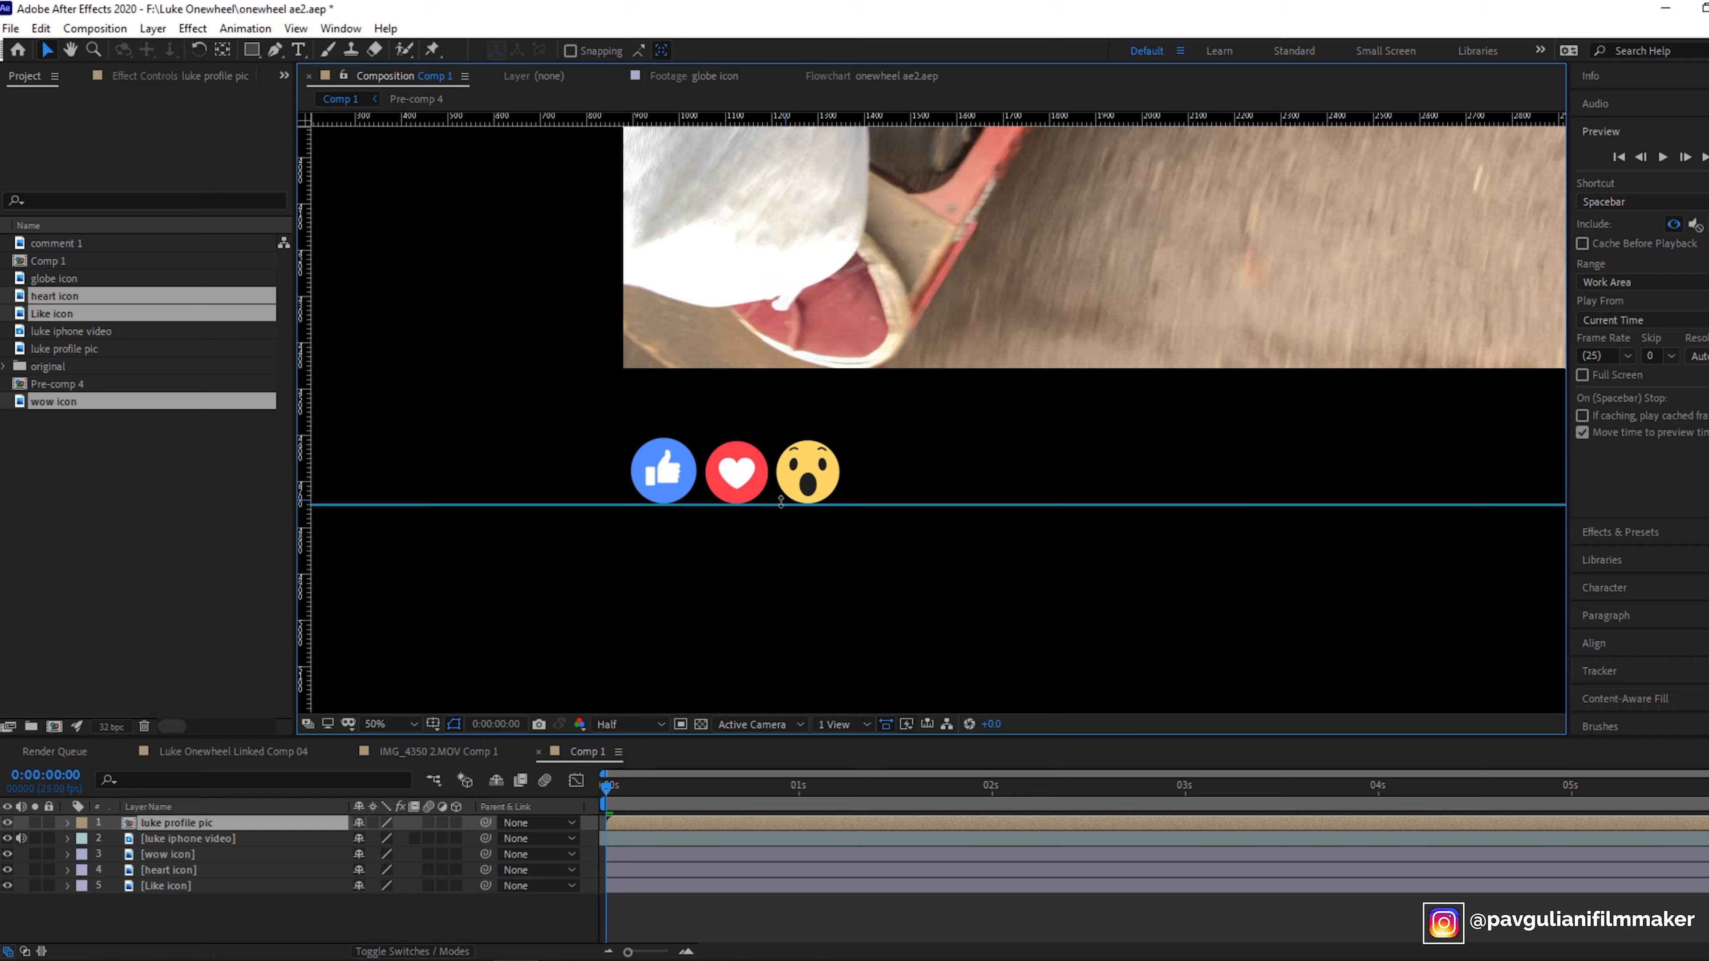
# - Compare the reaction icon row with the one in the Luke Onewheel Linked Comp 04 reference comp
pyautogui.click(390, 725)
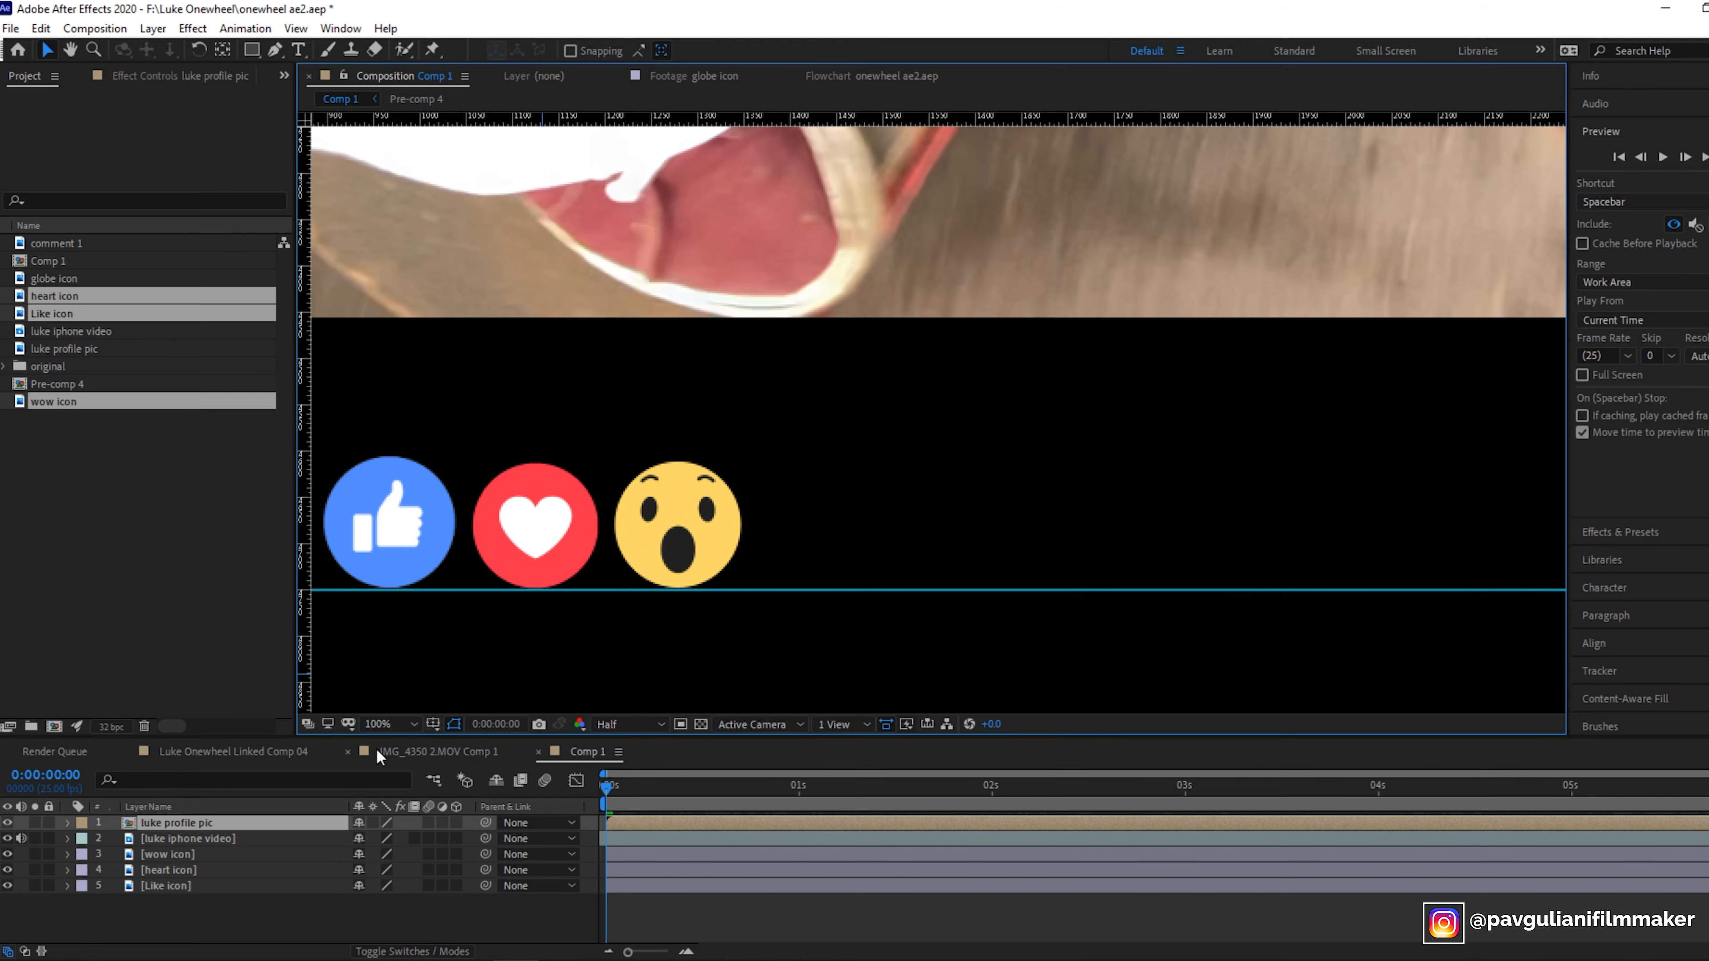
pyautogui.click(389, 724)
pyautogui.click(392, 569)
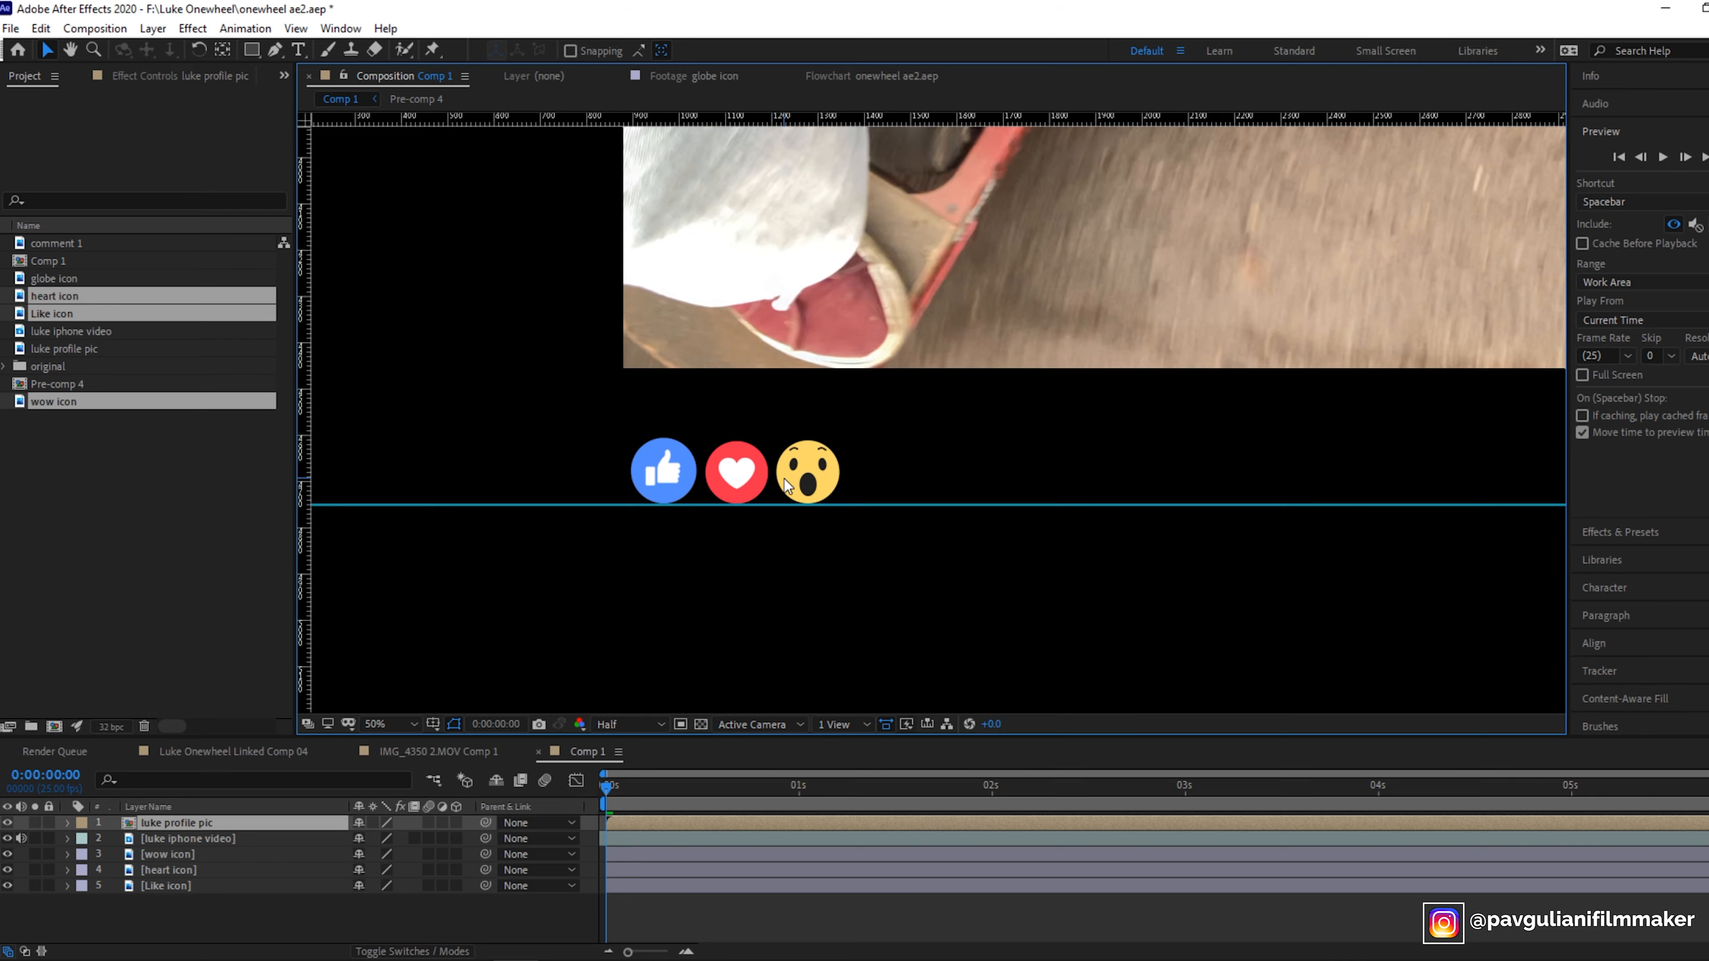
pyautogui.click(392, 723)
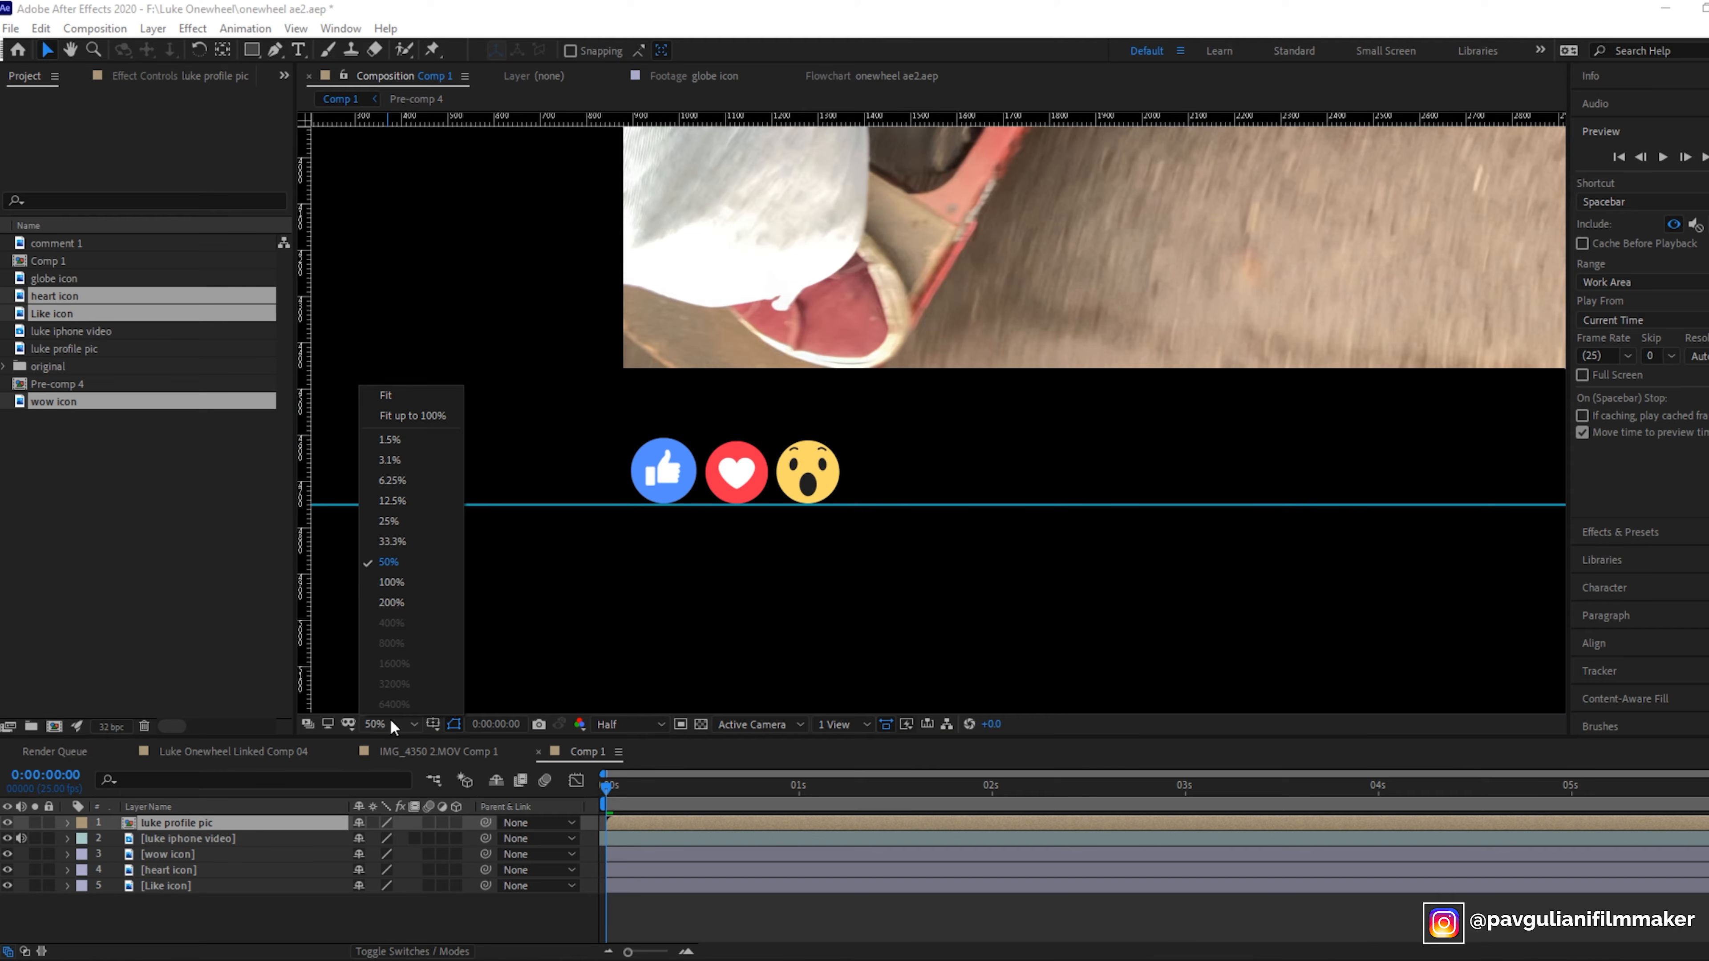
pyautogui.click(389, 521)
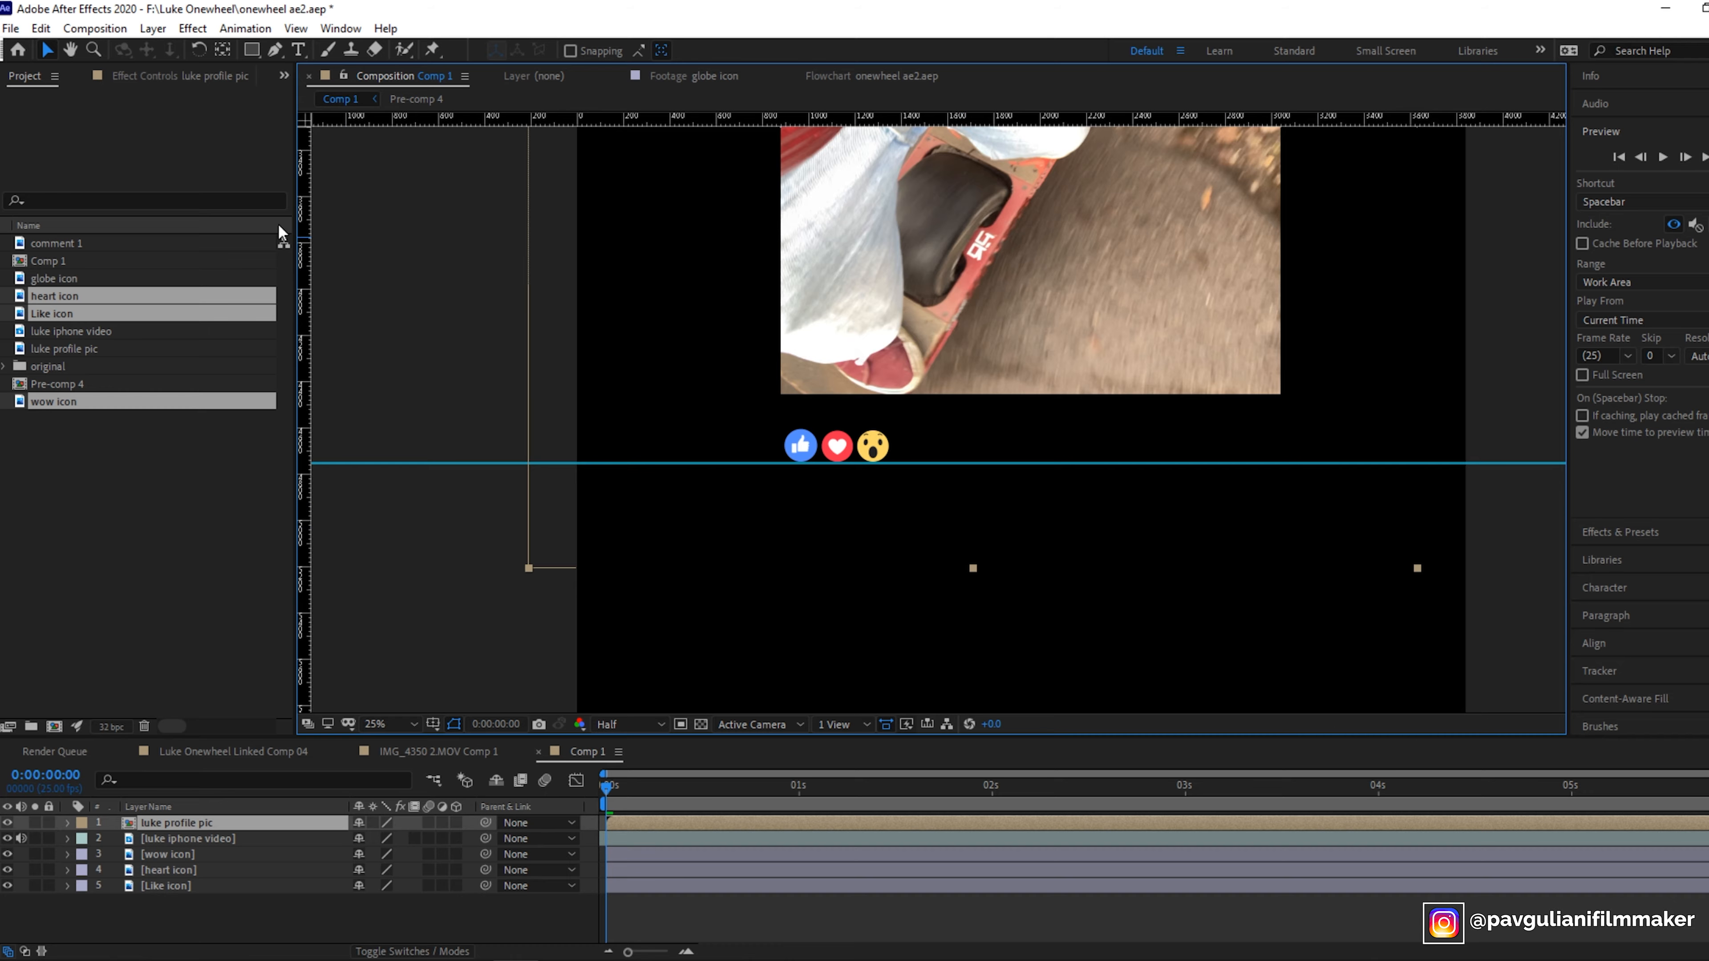
pyautogui.click(163, 853)
pyautogui.click(165, 870)
pyautogui.click(164, 882)
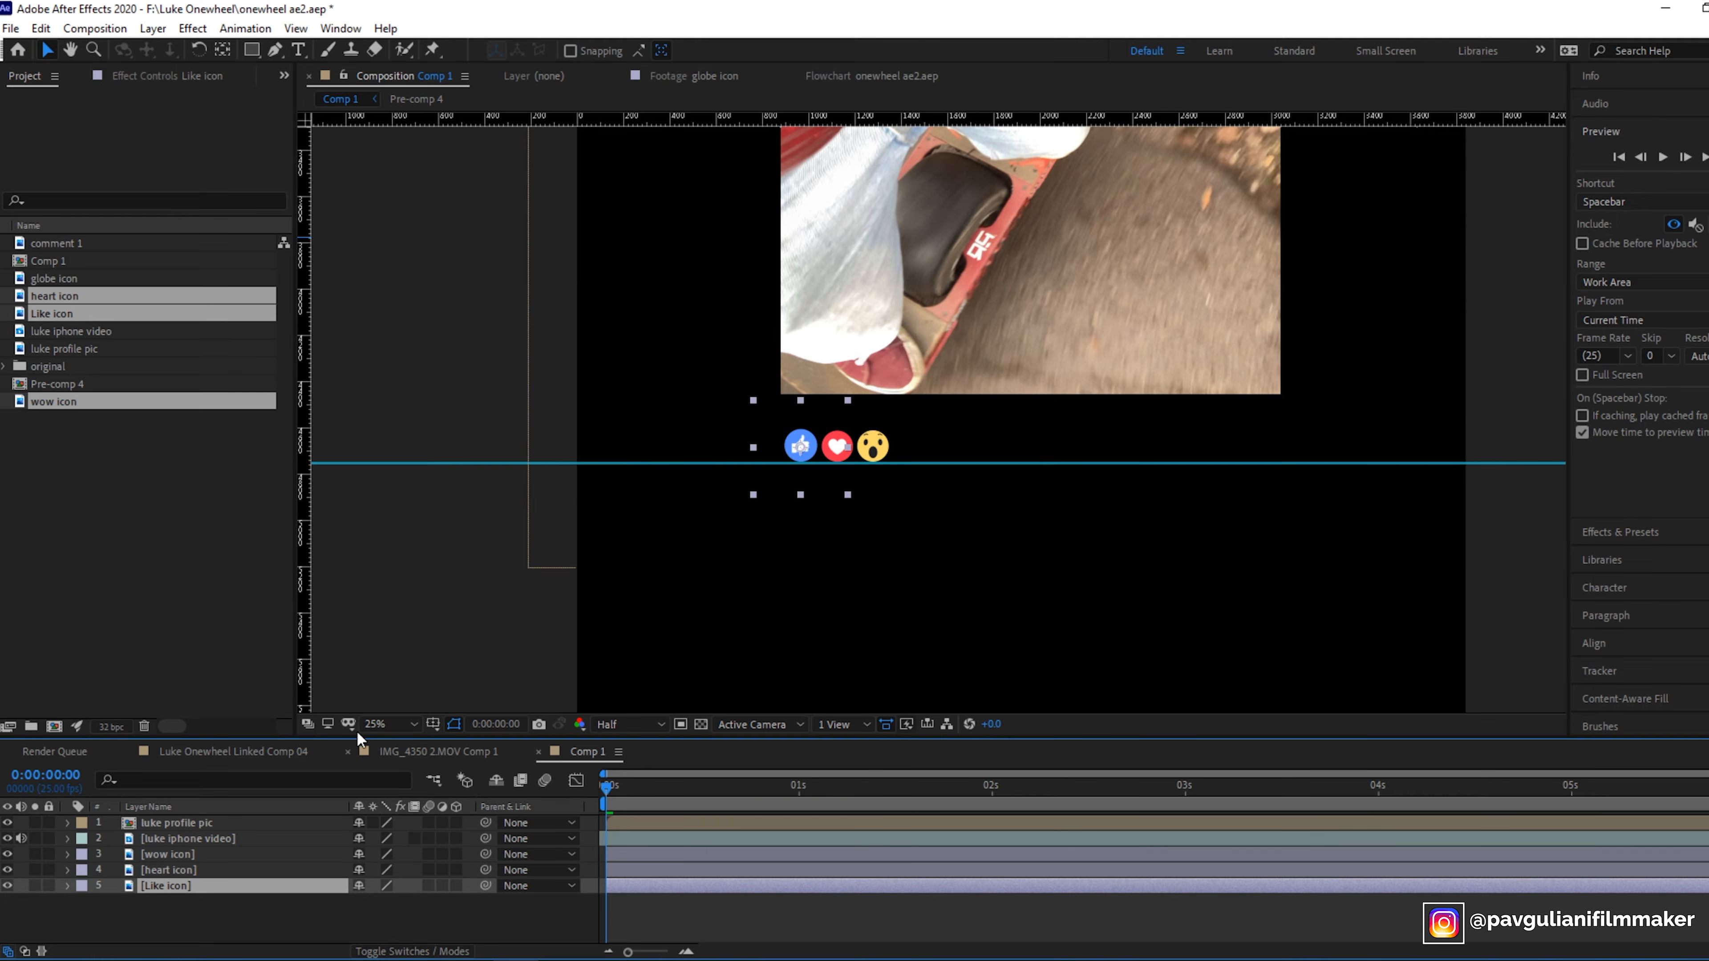
pyautogui.click(309, 749)
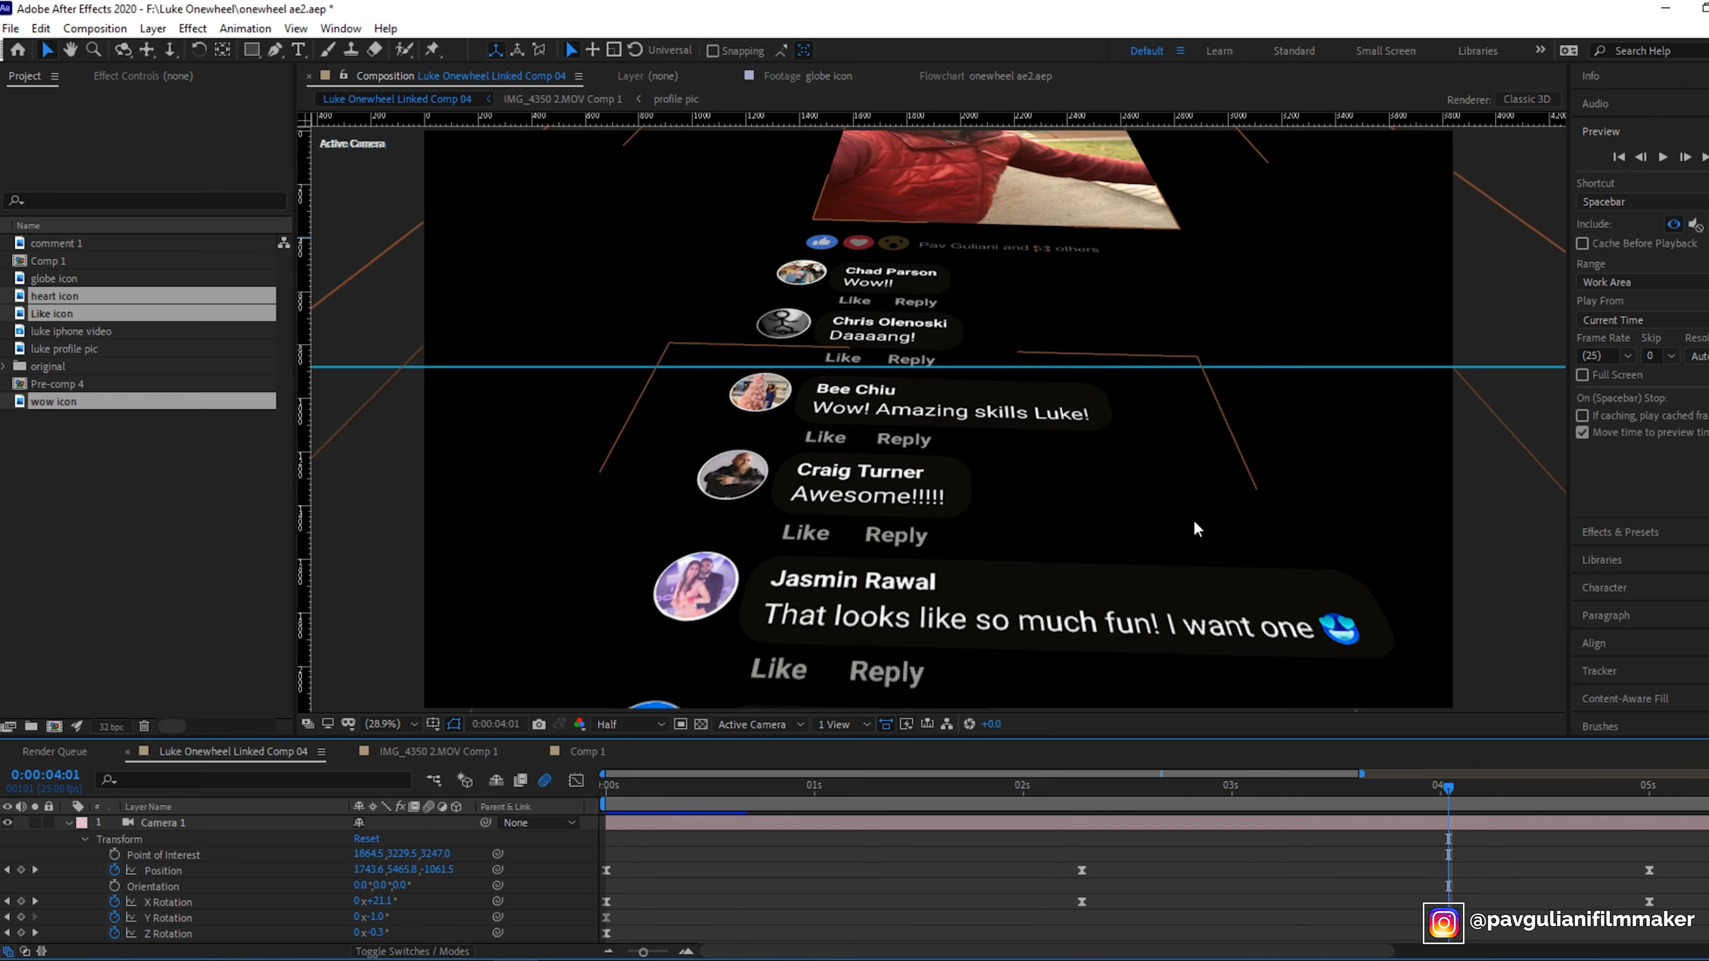
pyautogui.click(1207, 802)
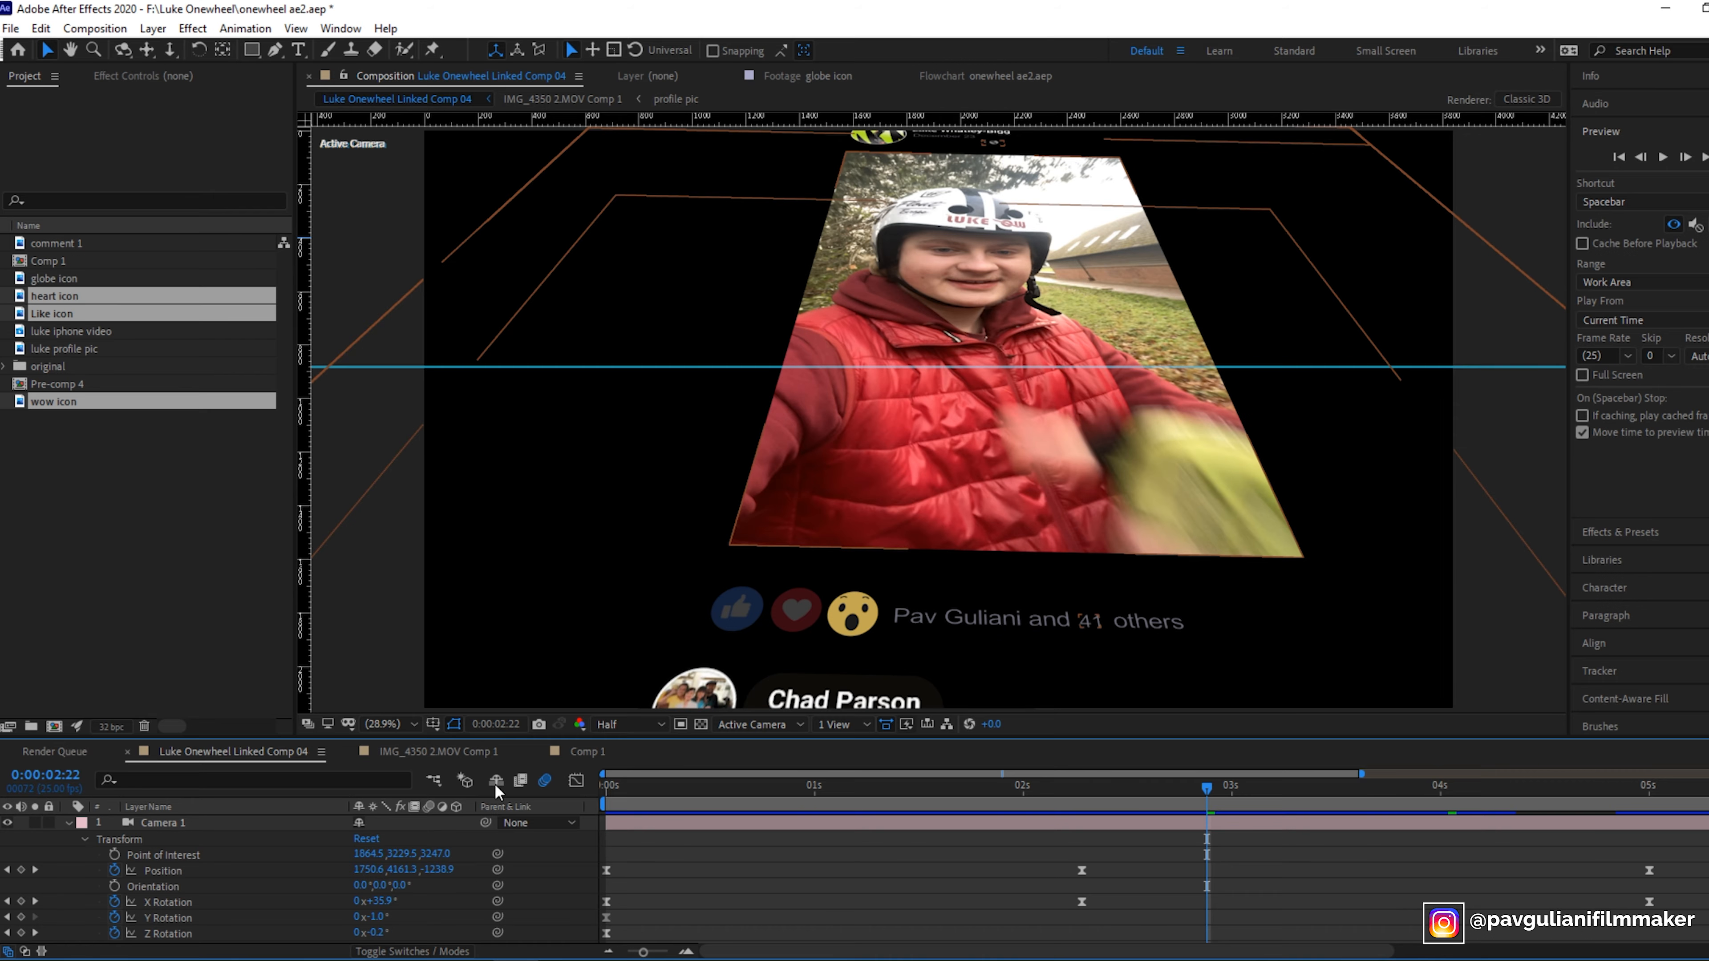
pyautogui.click(583, 752)
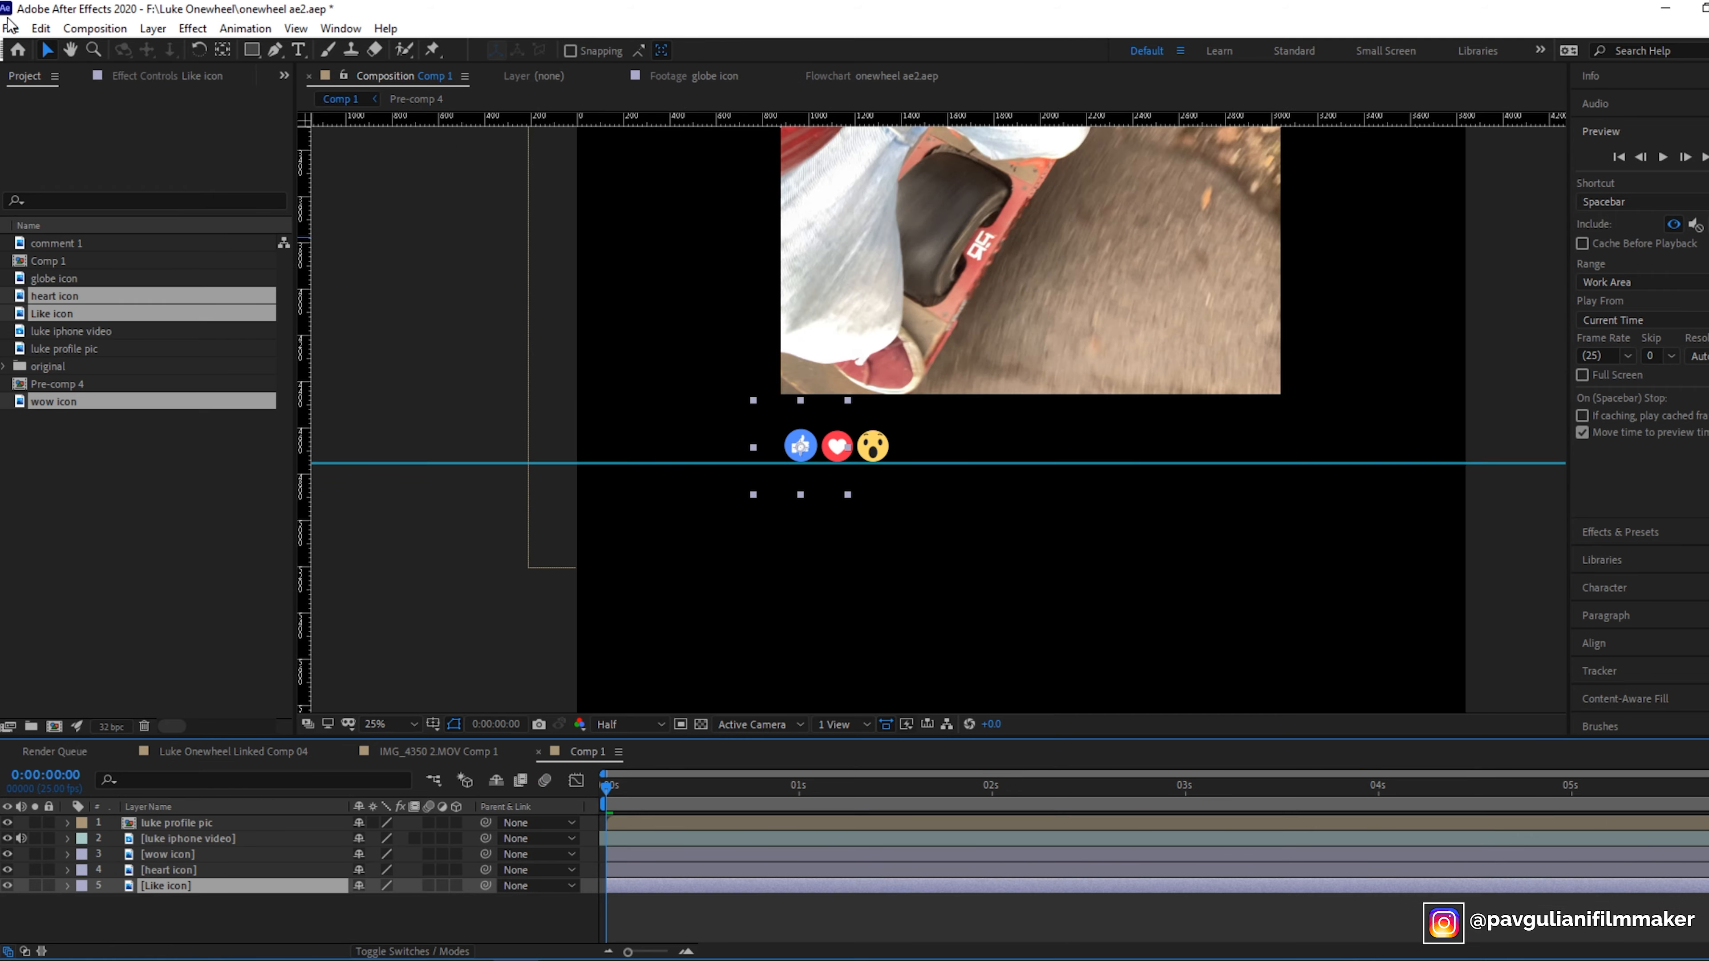
pyautogui.click(153, 29)
pyautogui.moveTo(202, 49)
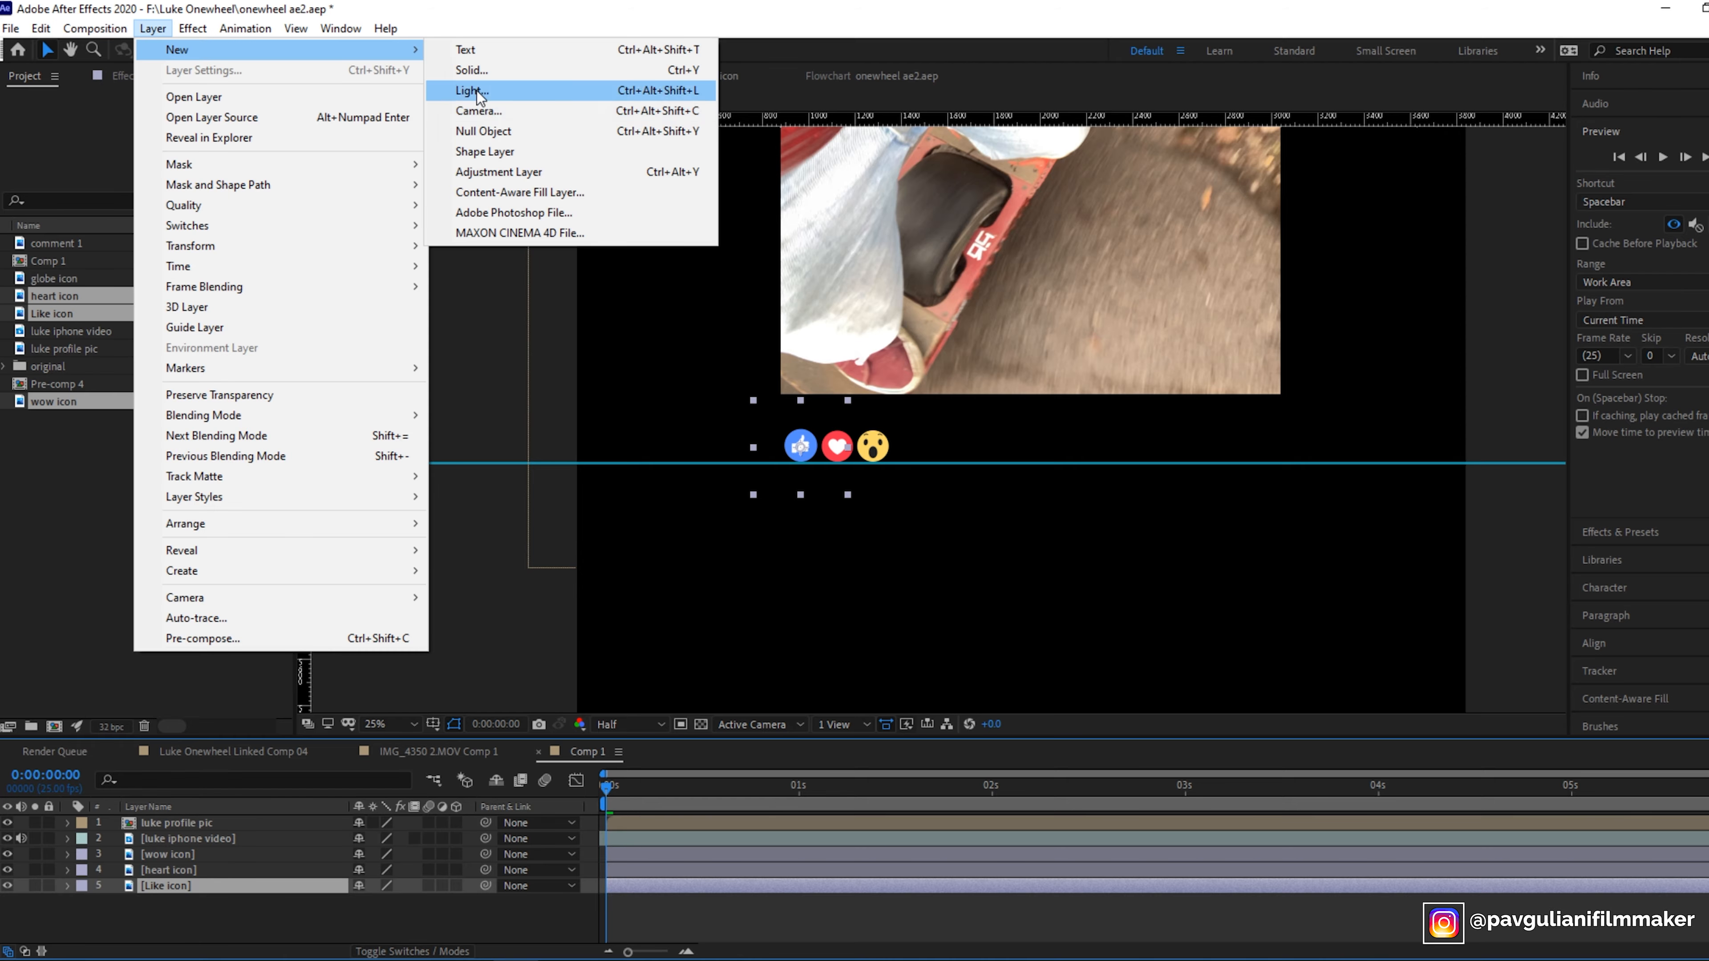
pyautogui.click(488, 50)
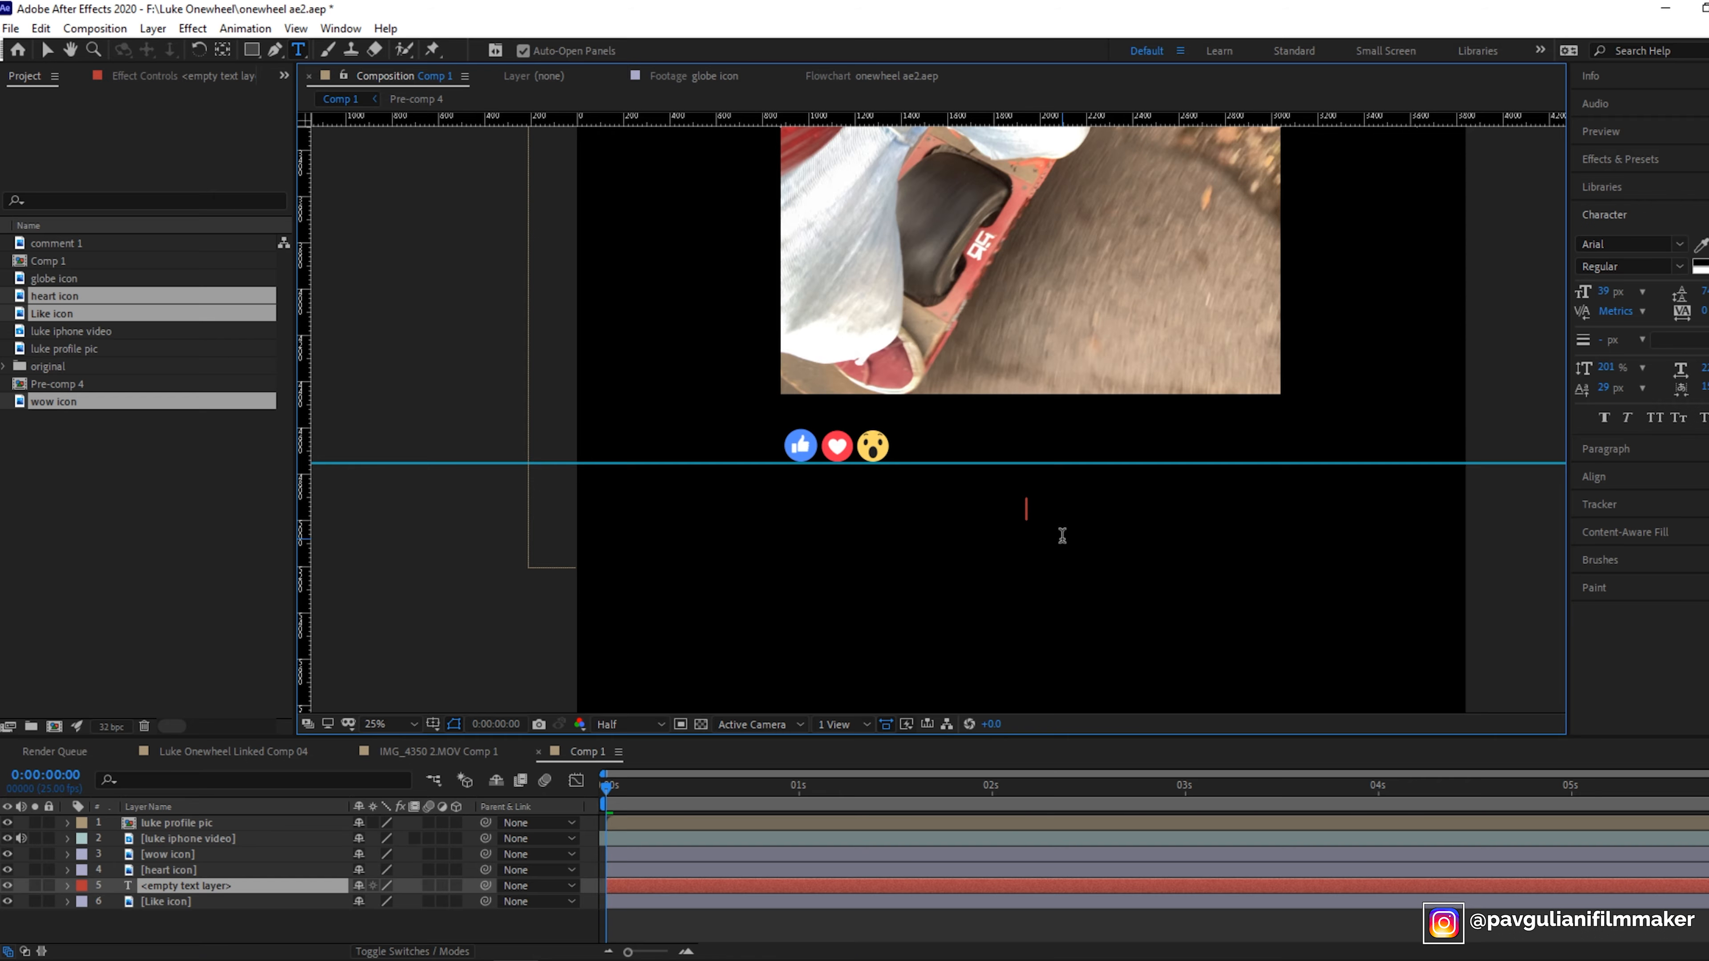
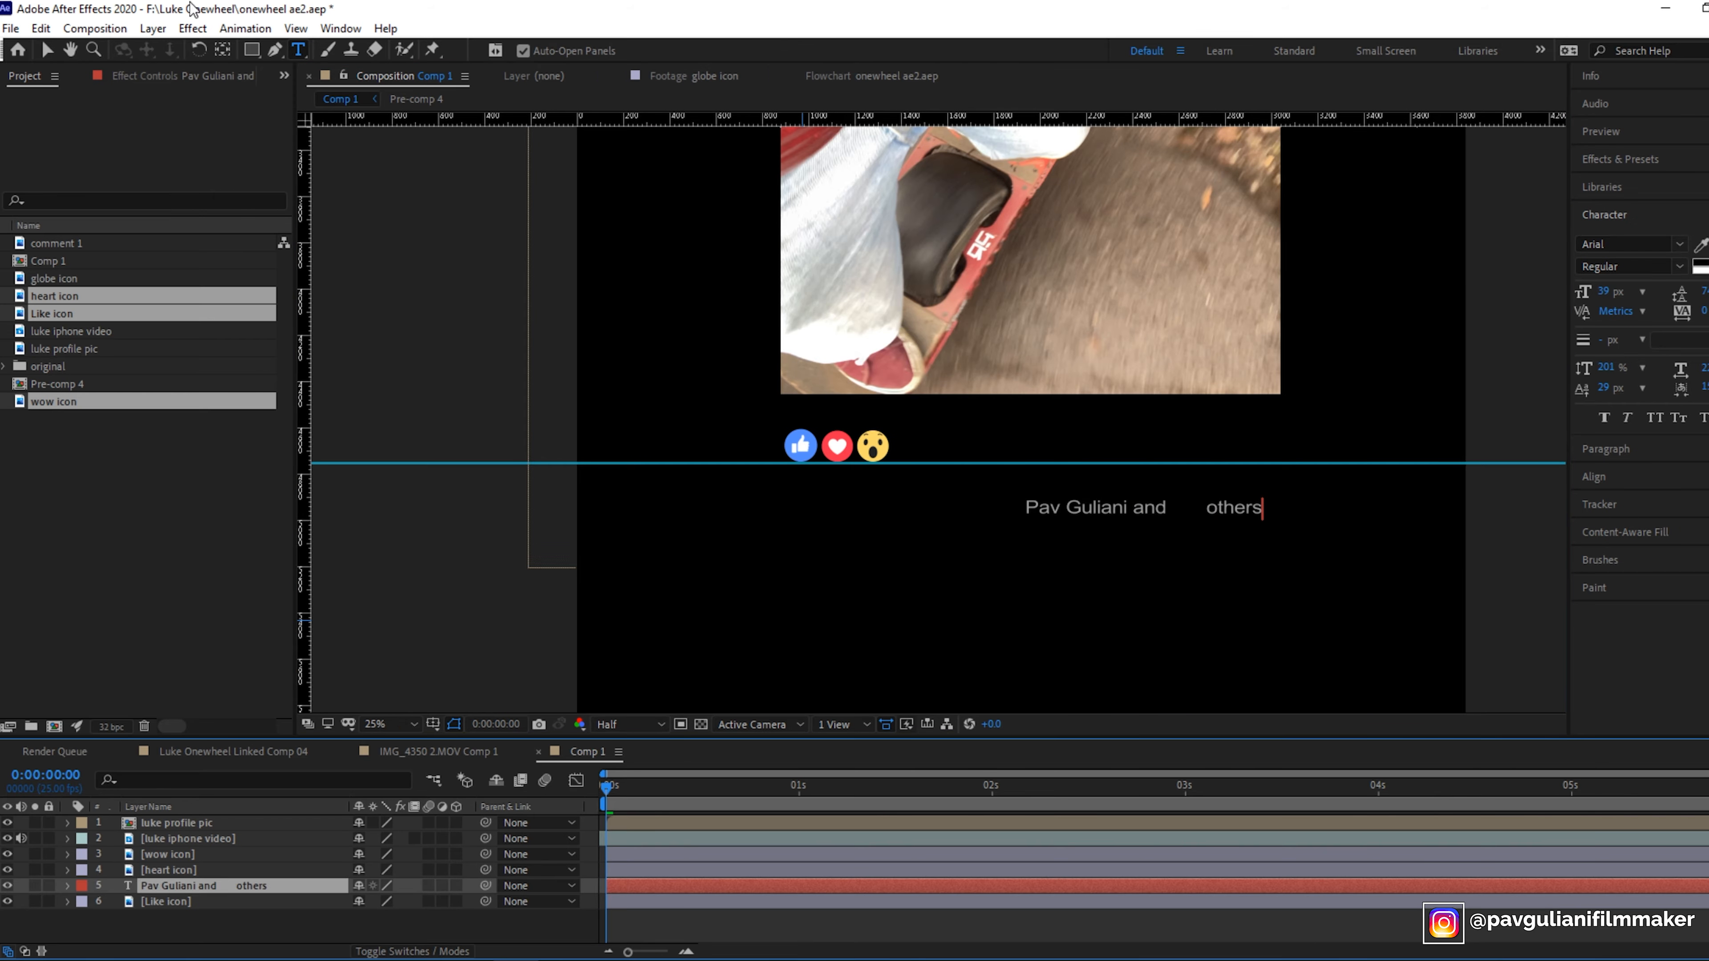
# - Move the text layer beside the reaction icons, lining it up with the row
pyautogui.click(47, 50)
pyautogui.moveTo(1086, 512); pyautogui.dragTo(961, 451)
pyautogui.click(1008, 451)
pyautogui.click(204, 886)
pyautogui.click(957, 447)
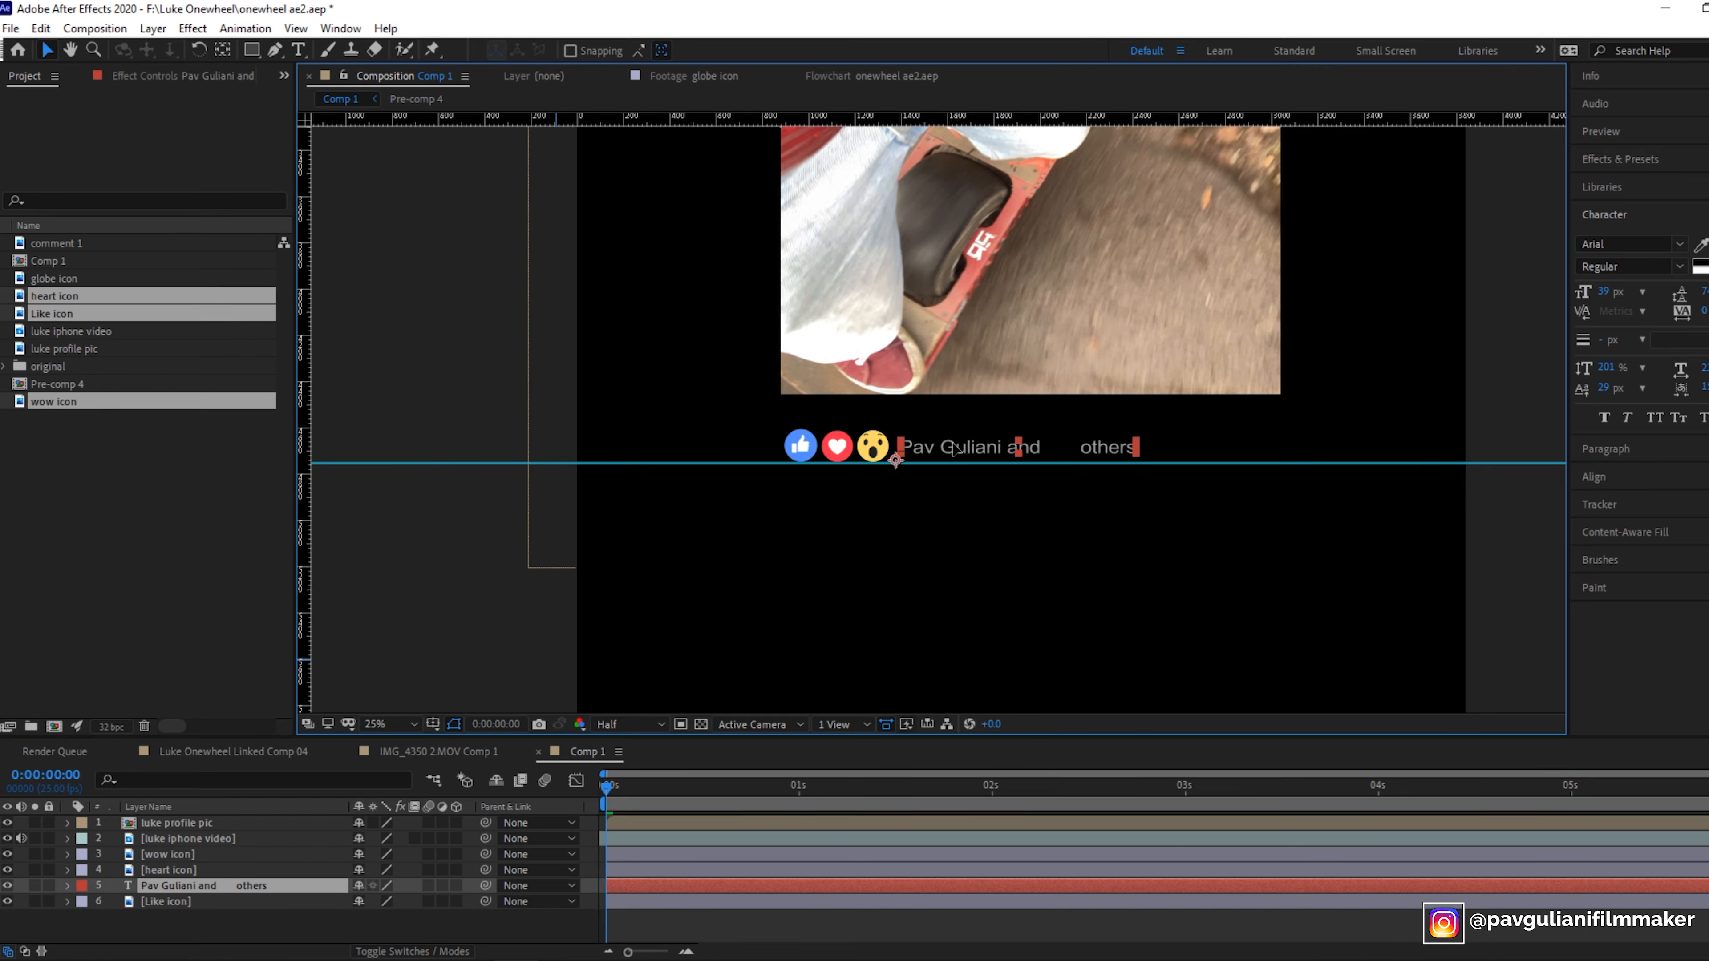
pyautogui.click(951, 445)
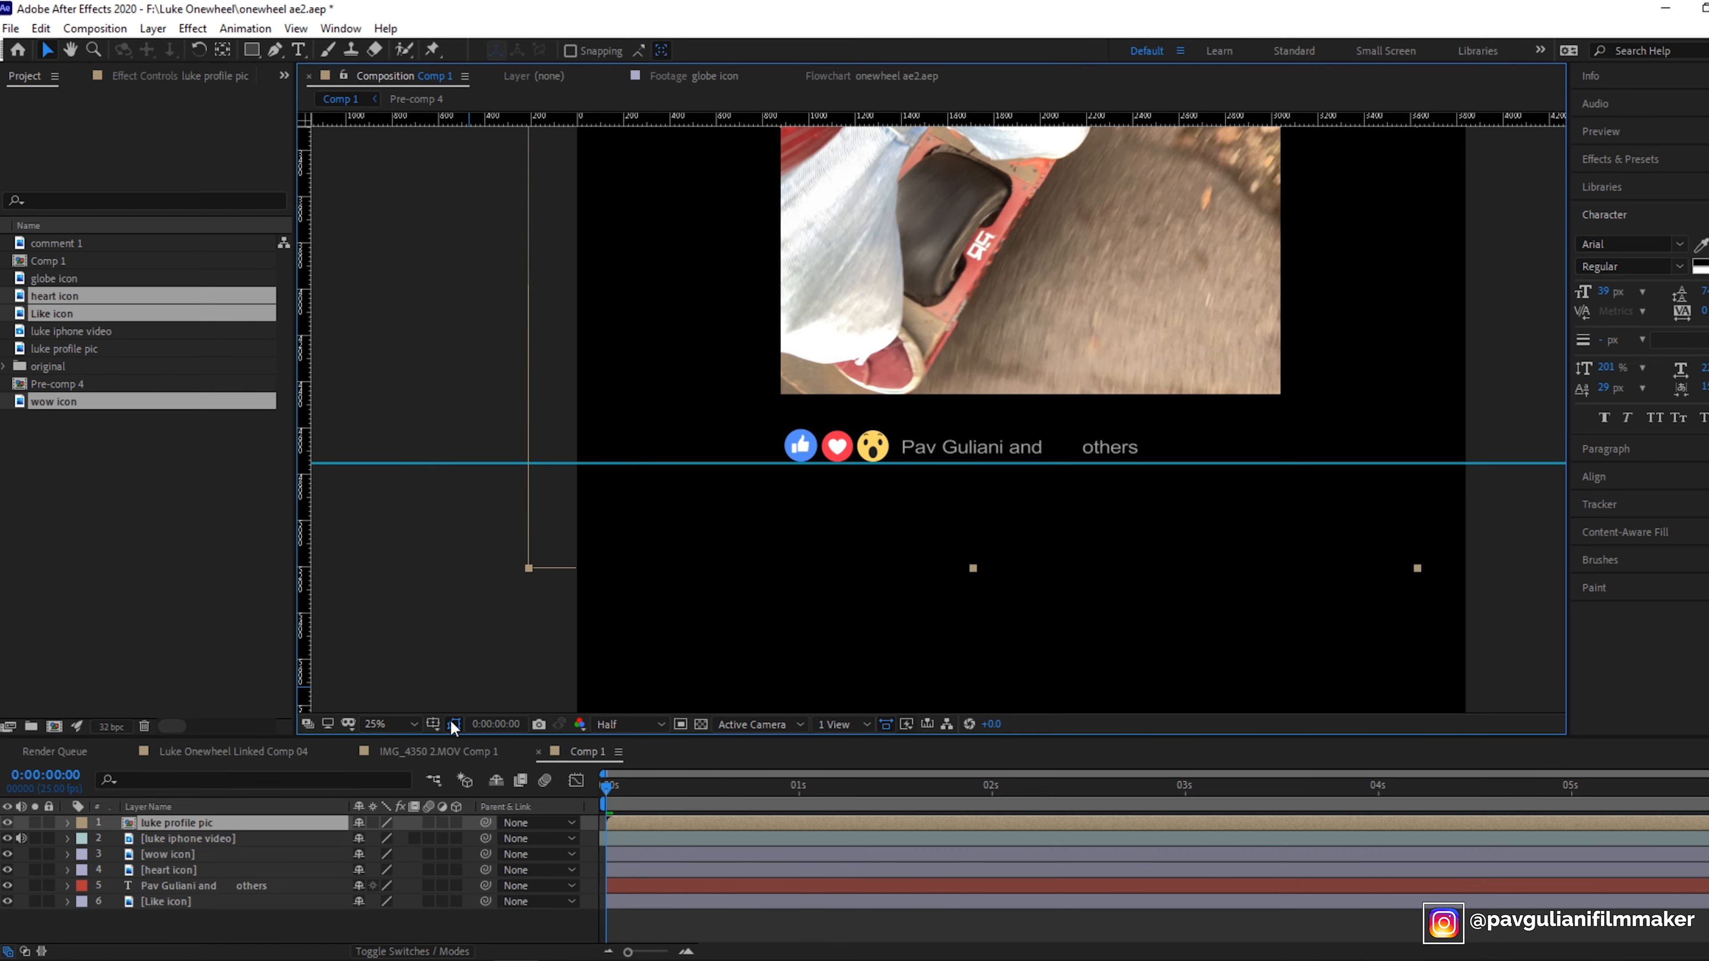
# - Pre-compose the wow, heart, Like icon and text layers into a new composition named "like buttons"
pyautogui.click(202, 840)
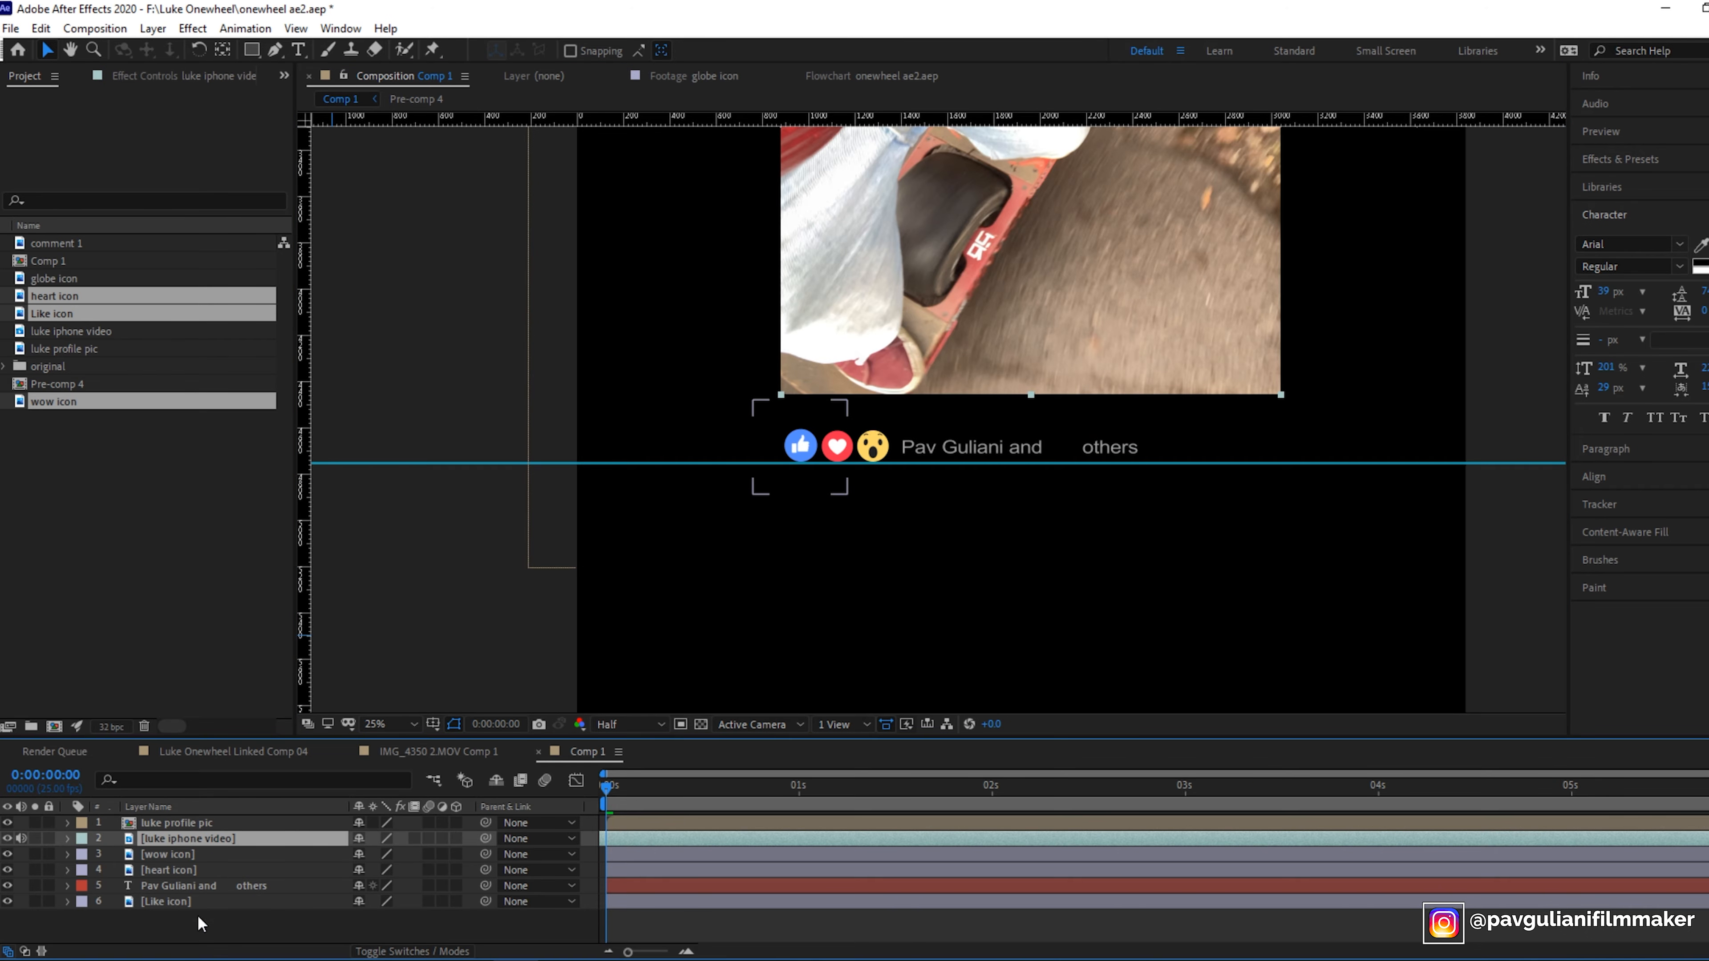
pyautogui.click(178, 854)
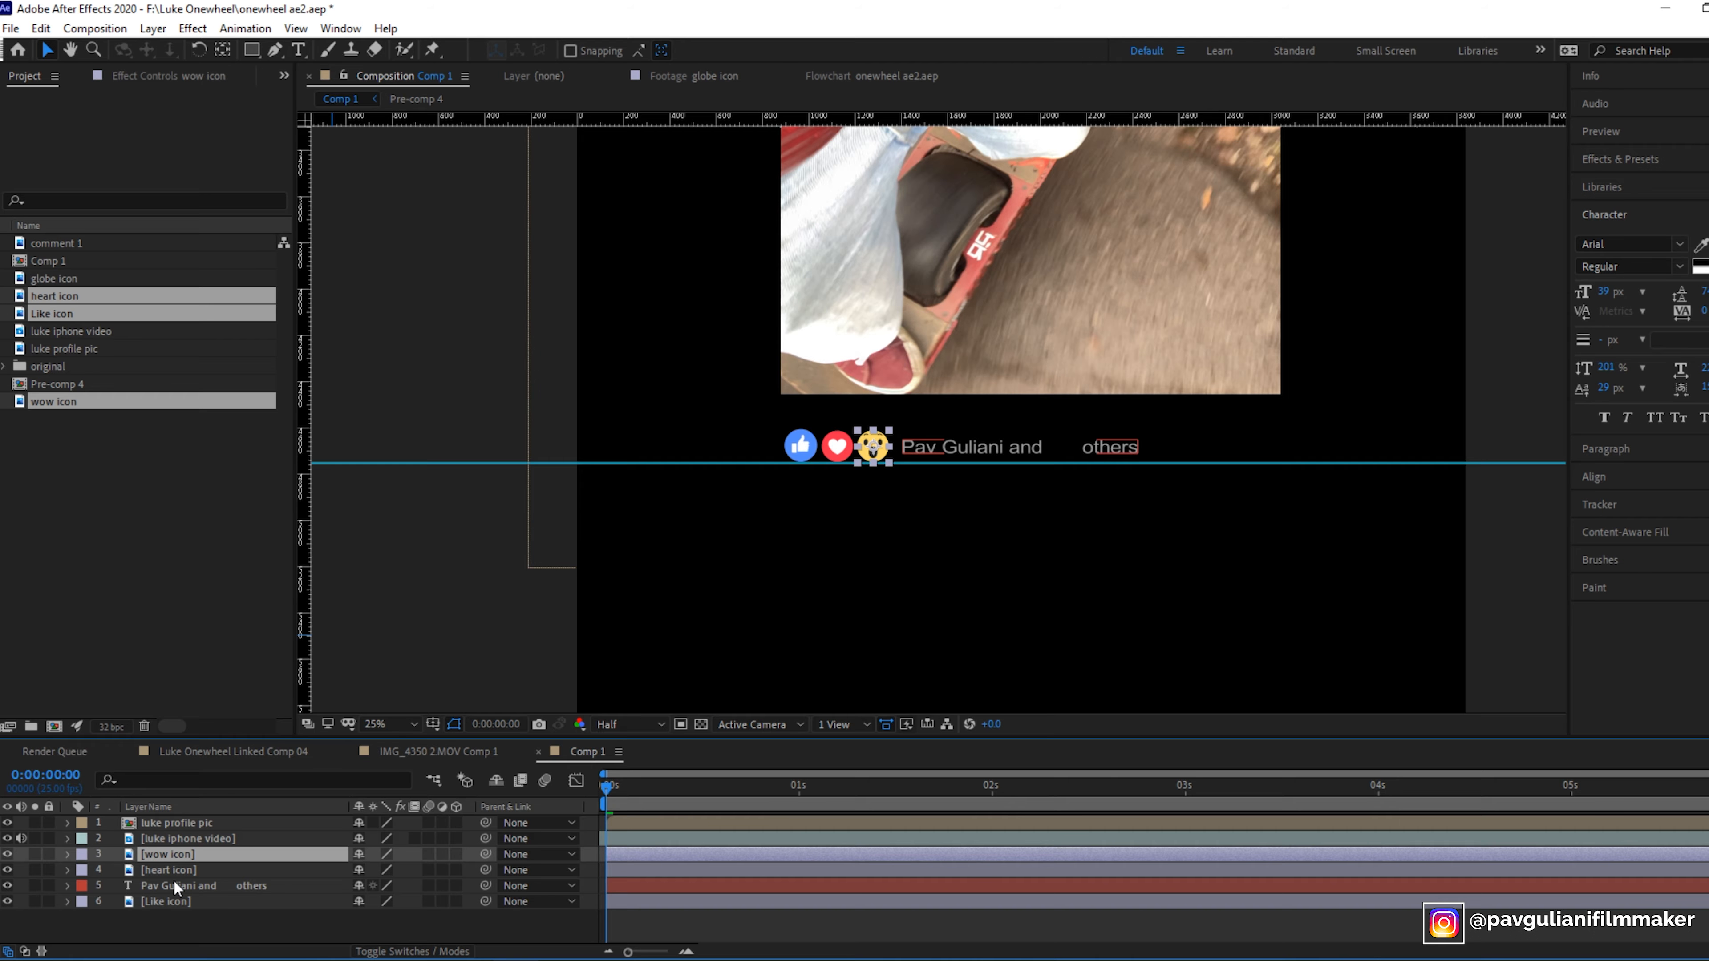
pyautogui.keyDown('ctrl'); pyautogui.click(169, 868); pyautogui.keyUp('ctrl')
pyautogui.keyDown('ctrl'); pyautogui.click(170, 888); pyautogui.keyUp('ctrl')
pyautogui.keyDown('ctrl'); pyautogui.click(171, 898); pyautogui.keyUp('ctrl')
pyautogui.rightClick(170, 902)
pyautogui.click(239, 800)
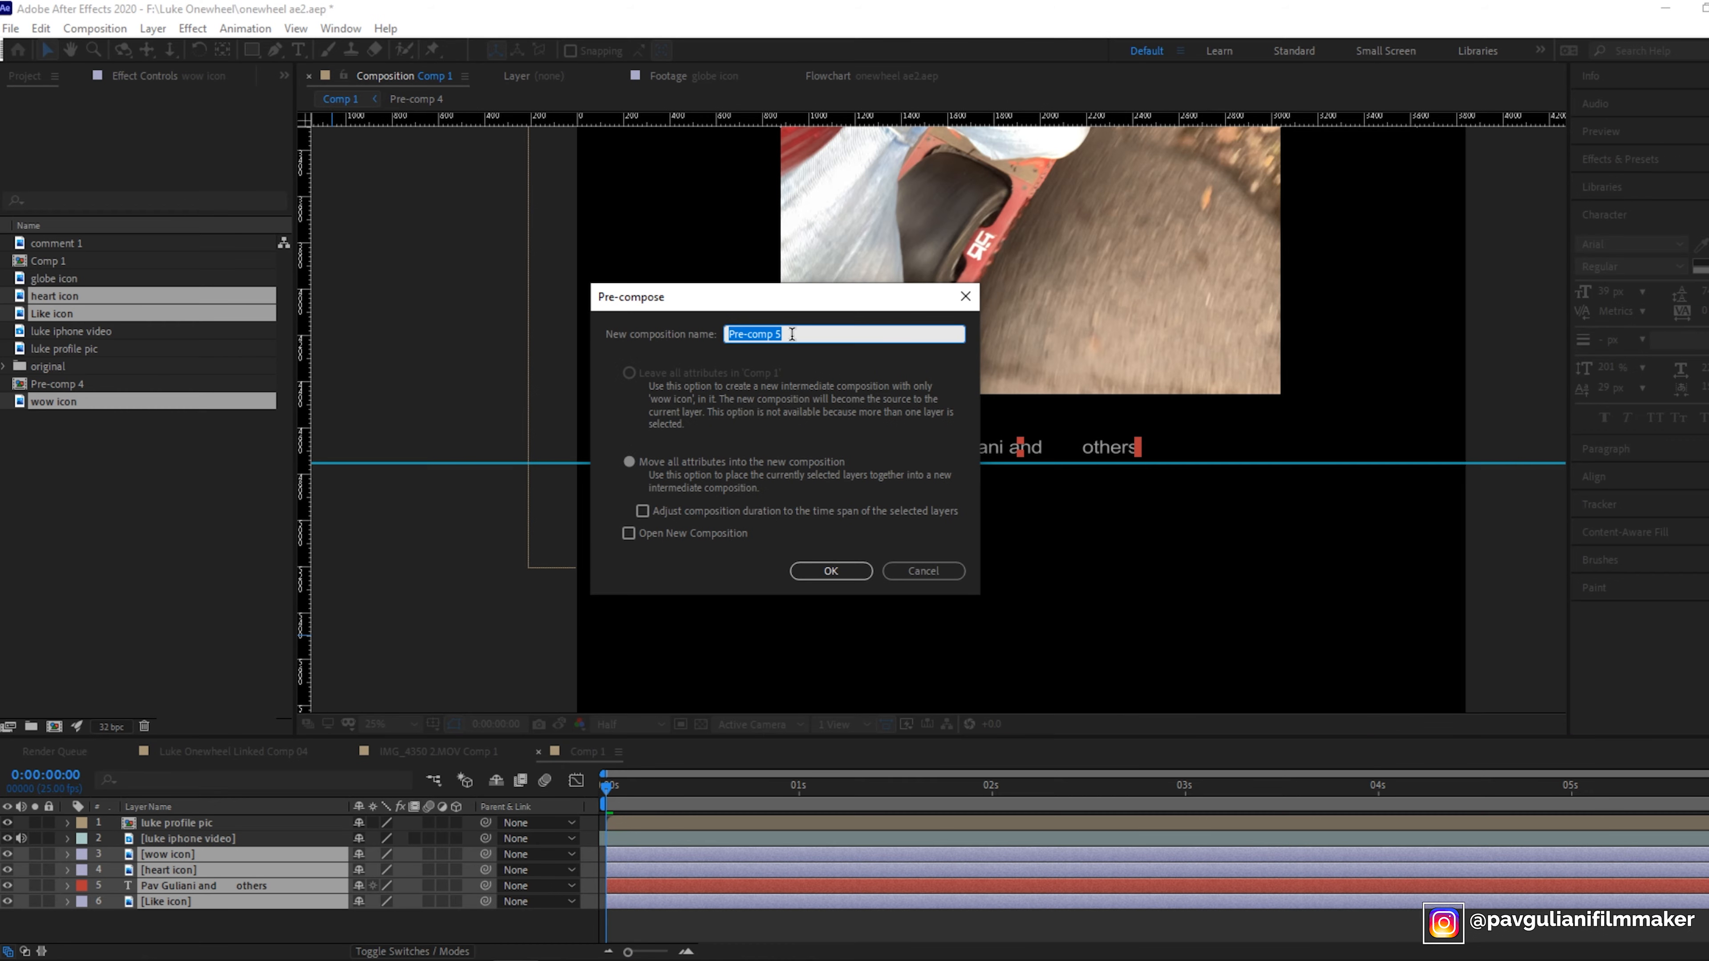
pyautogui.write('like butoons')
pyautogui.press('BackSpace')
pyautogui.press('BackSpace')
pyautogui.press('BackSpace')
pyautogui.press('BackSpace')
pyautogui.write('tons')
pyautogui.press('Return')
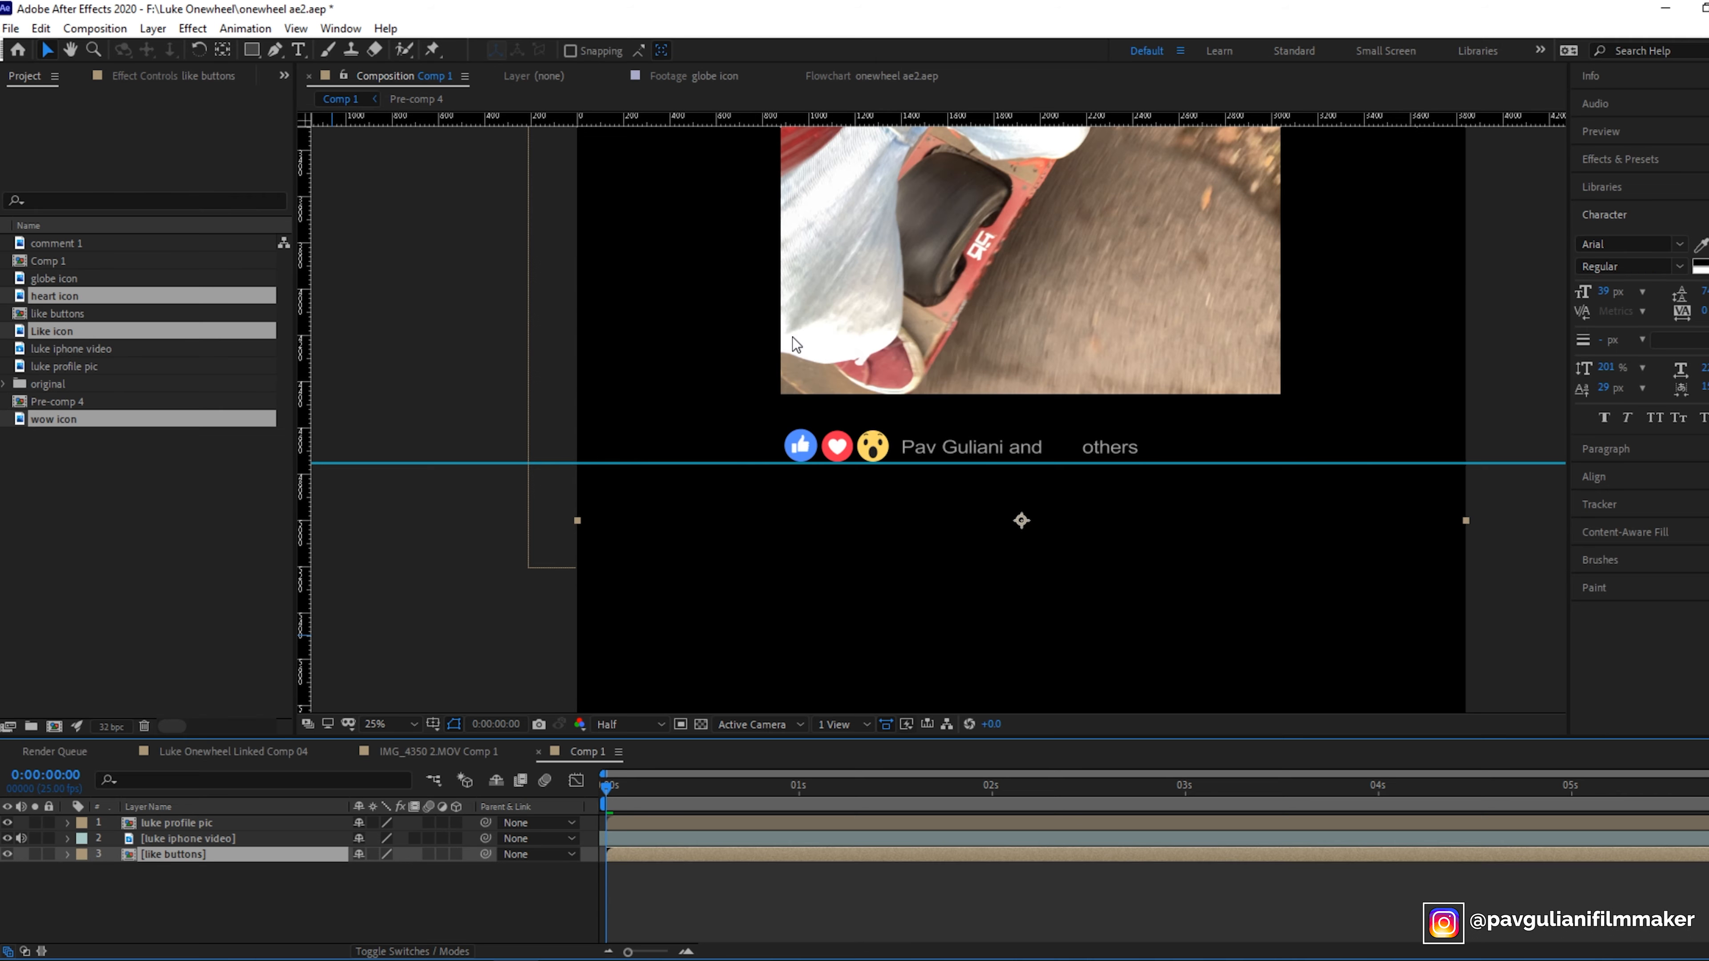
# - Open the like buttons precomp and compare its row with the Luke Onewheel Linked Comp 04 reference
pyautogui.click(231, 904)
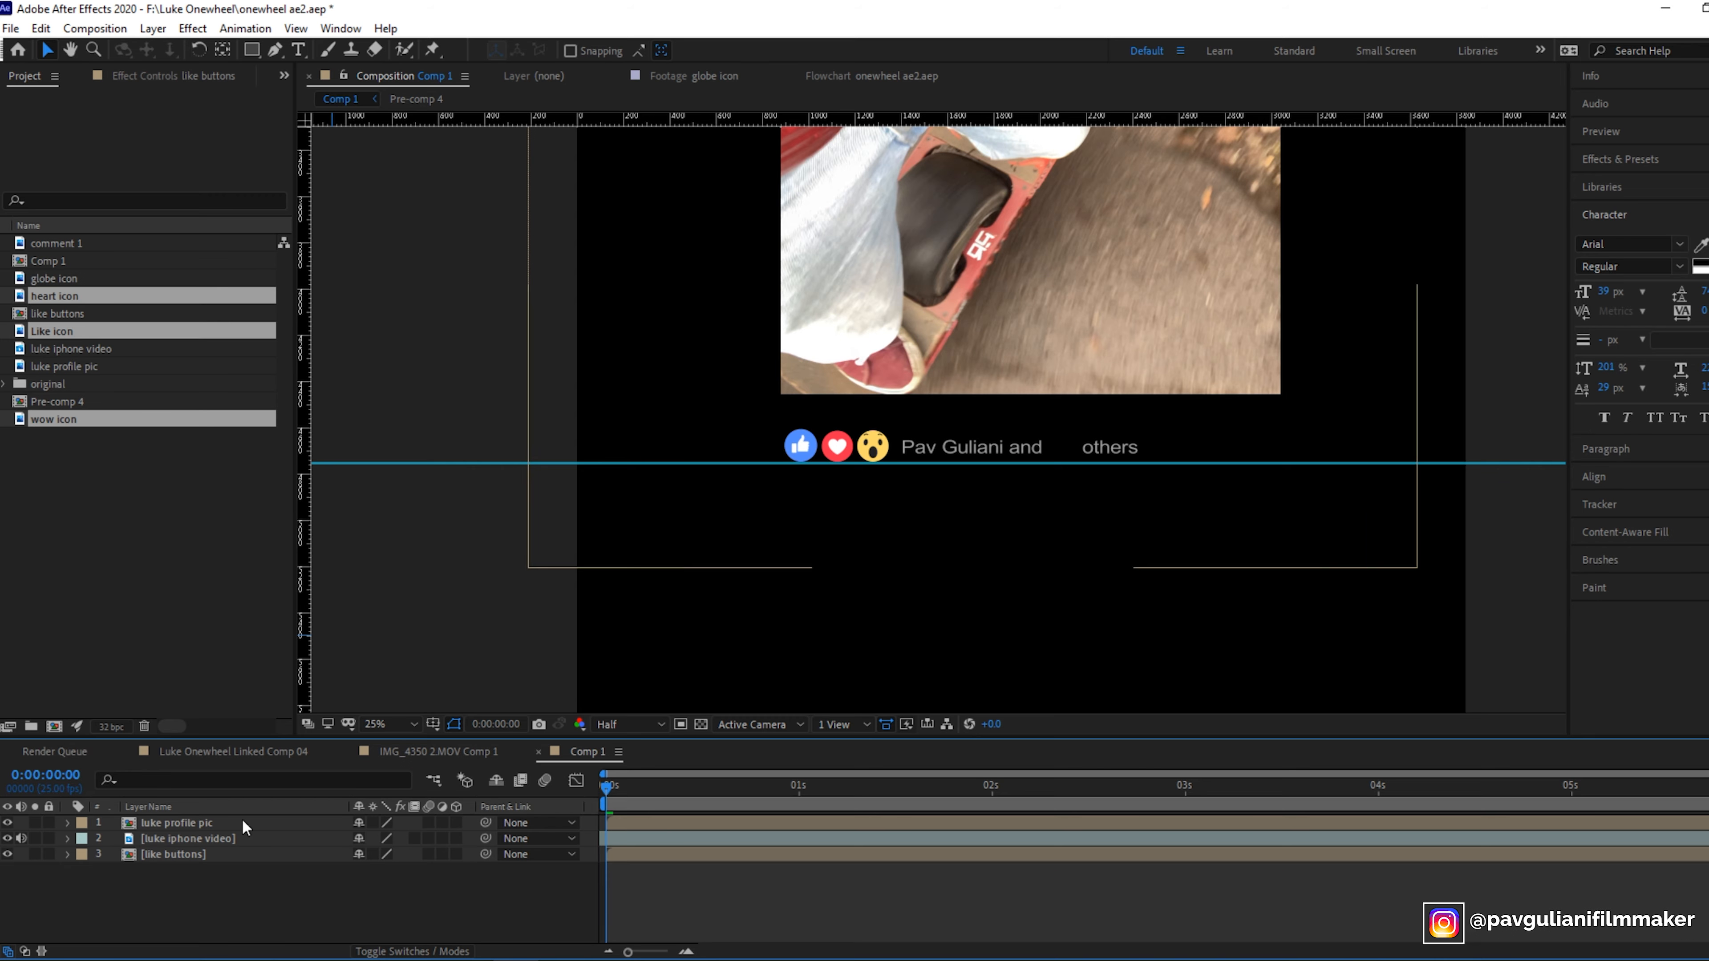
pyautogui.click(172, 856)
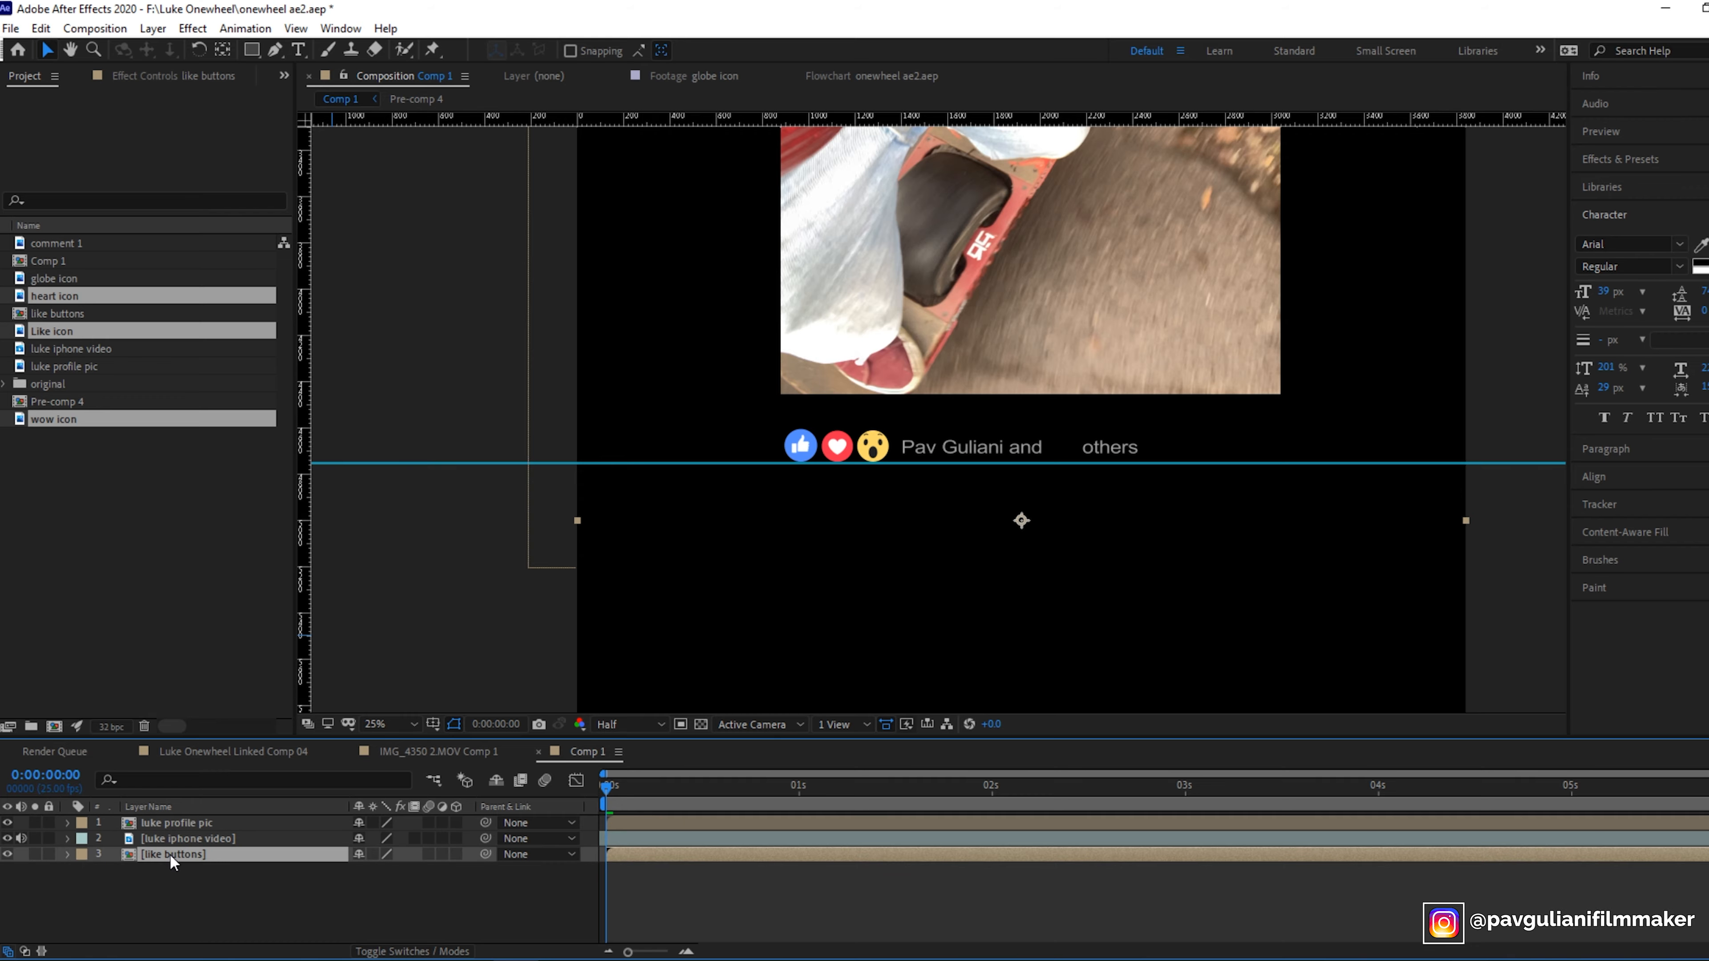
pyautogui.doubleClick(169, 853)
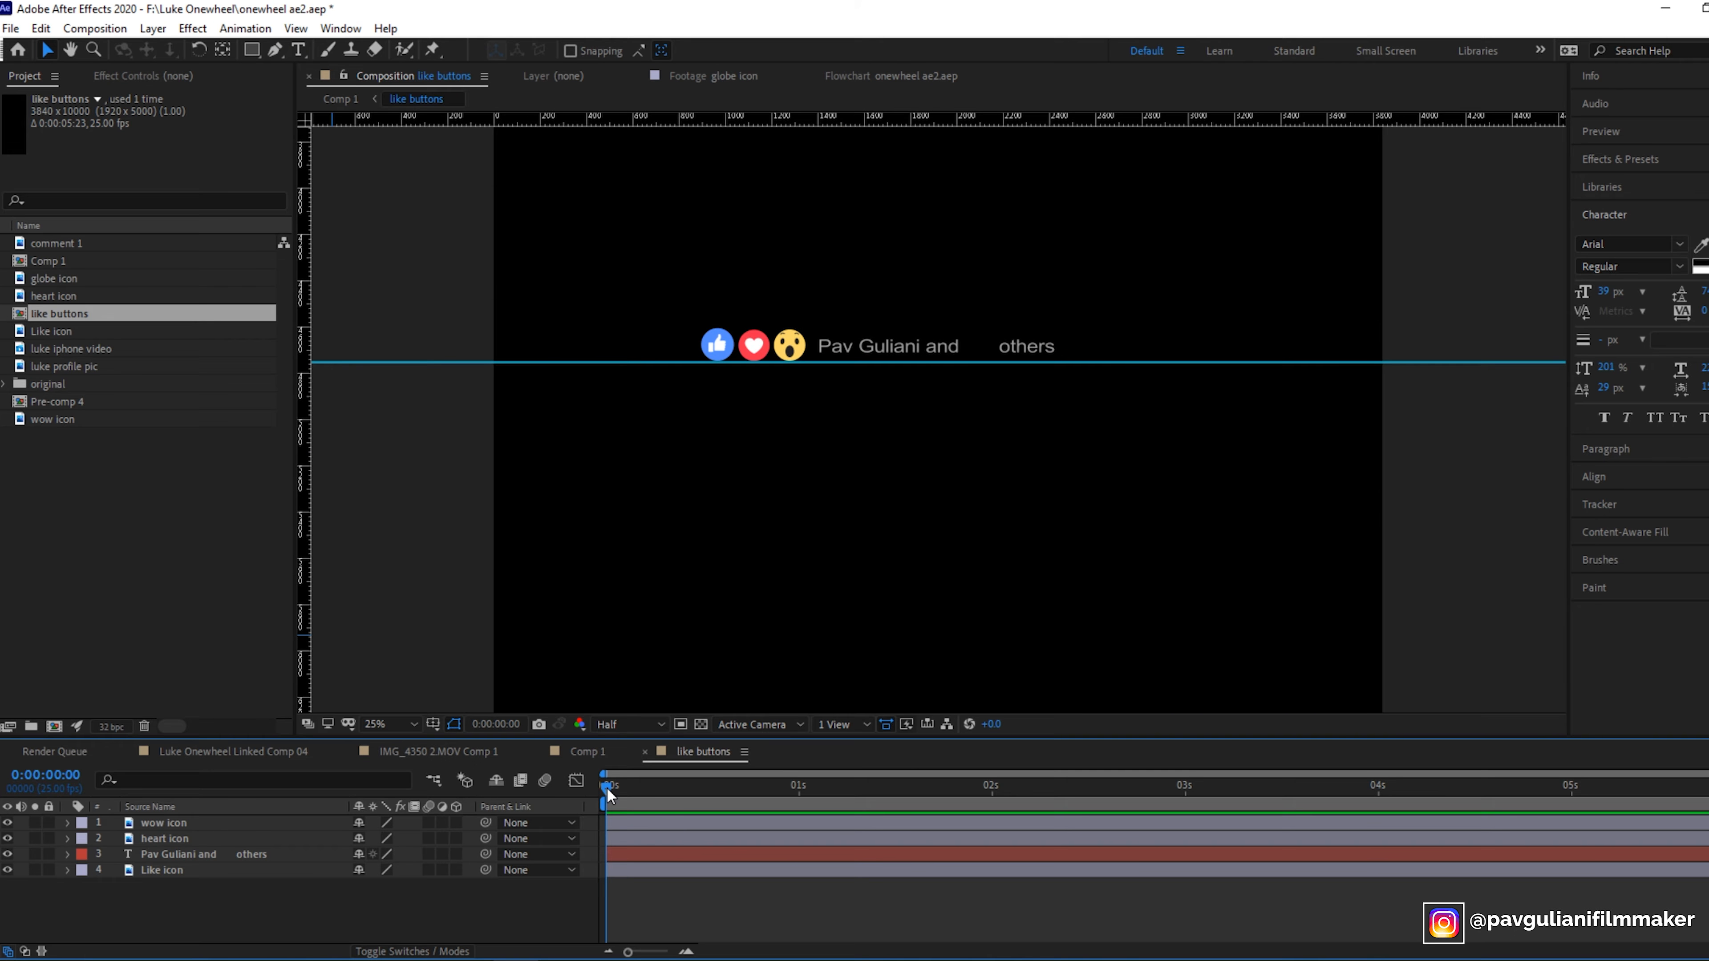
pyautogui.click(794, 539)
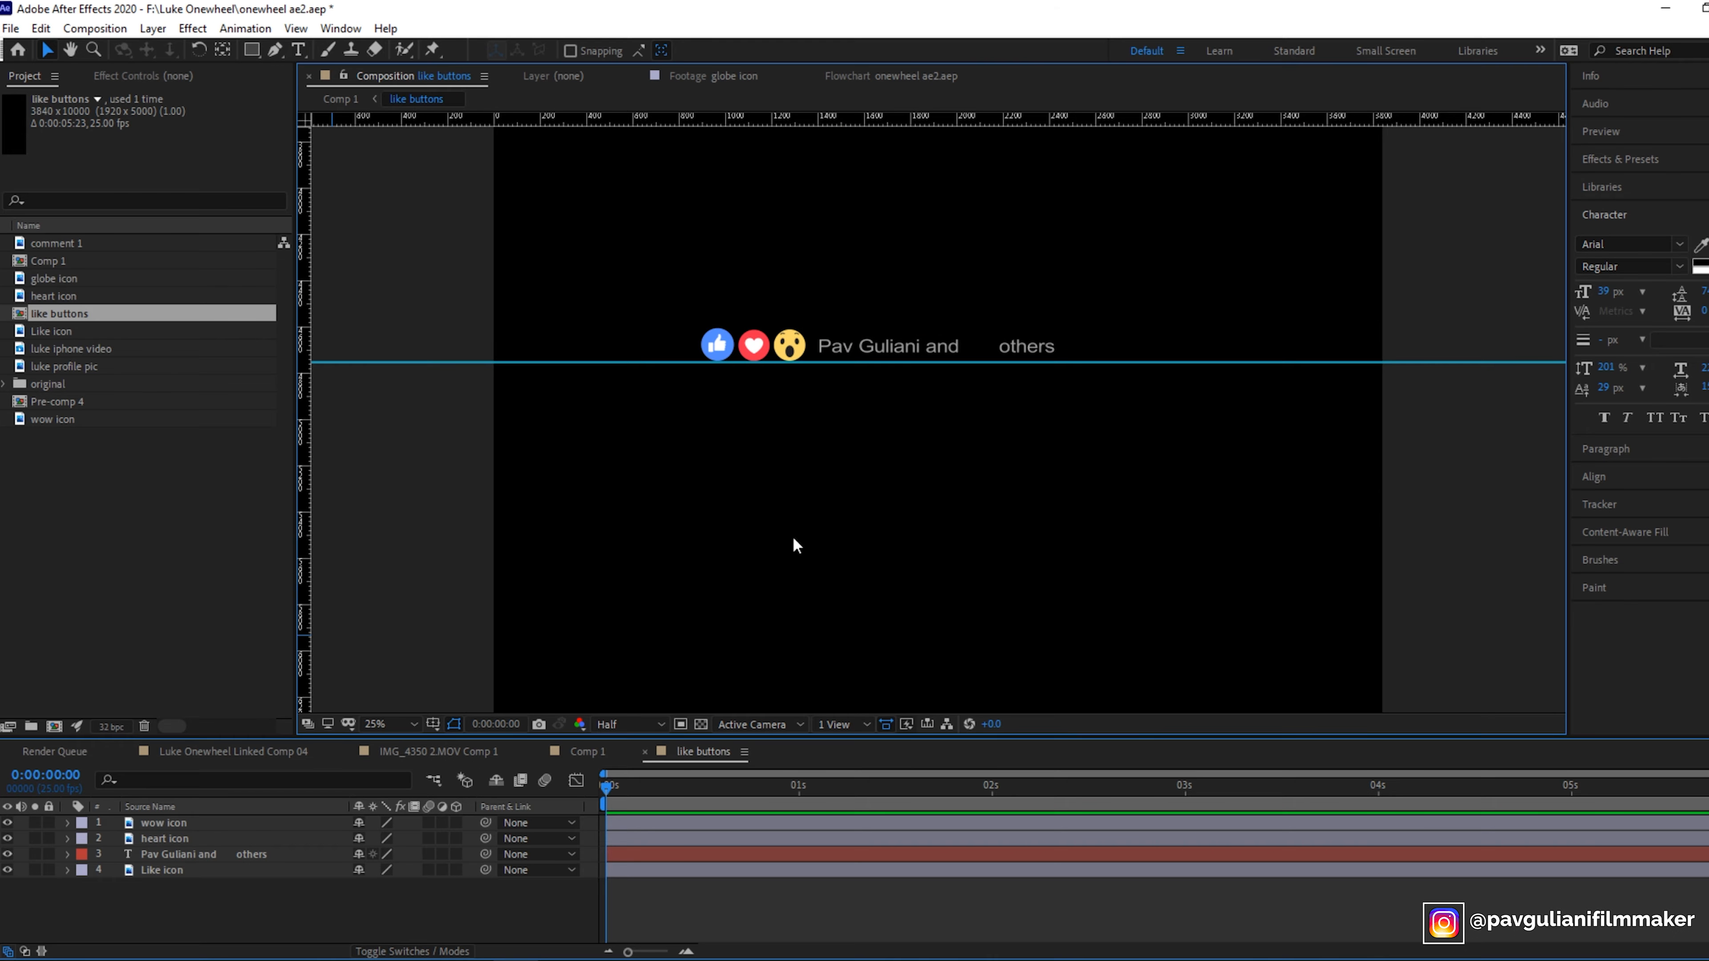
pyautogui.click(294, 749)
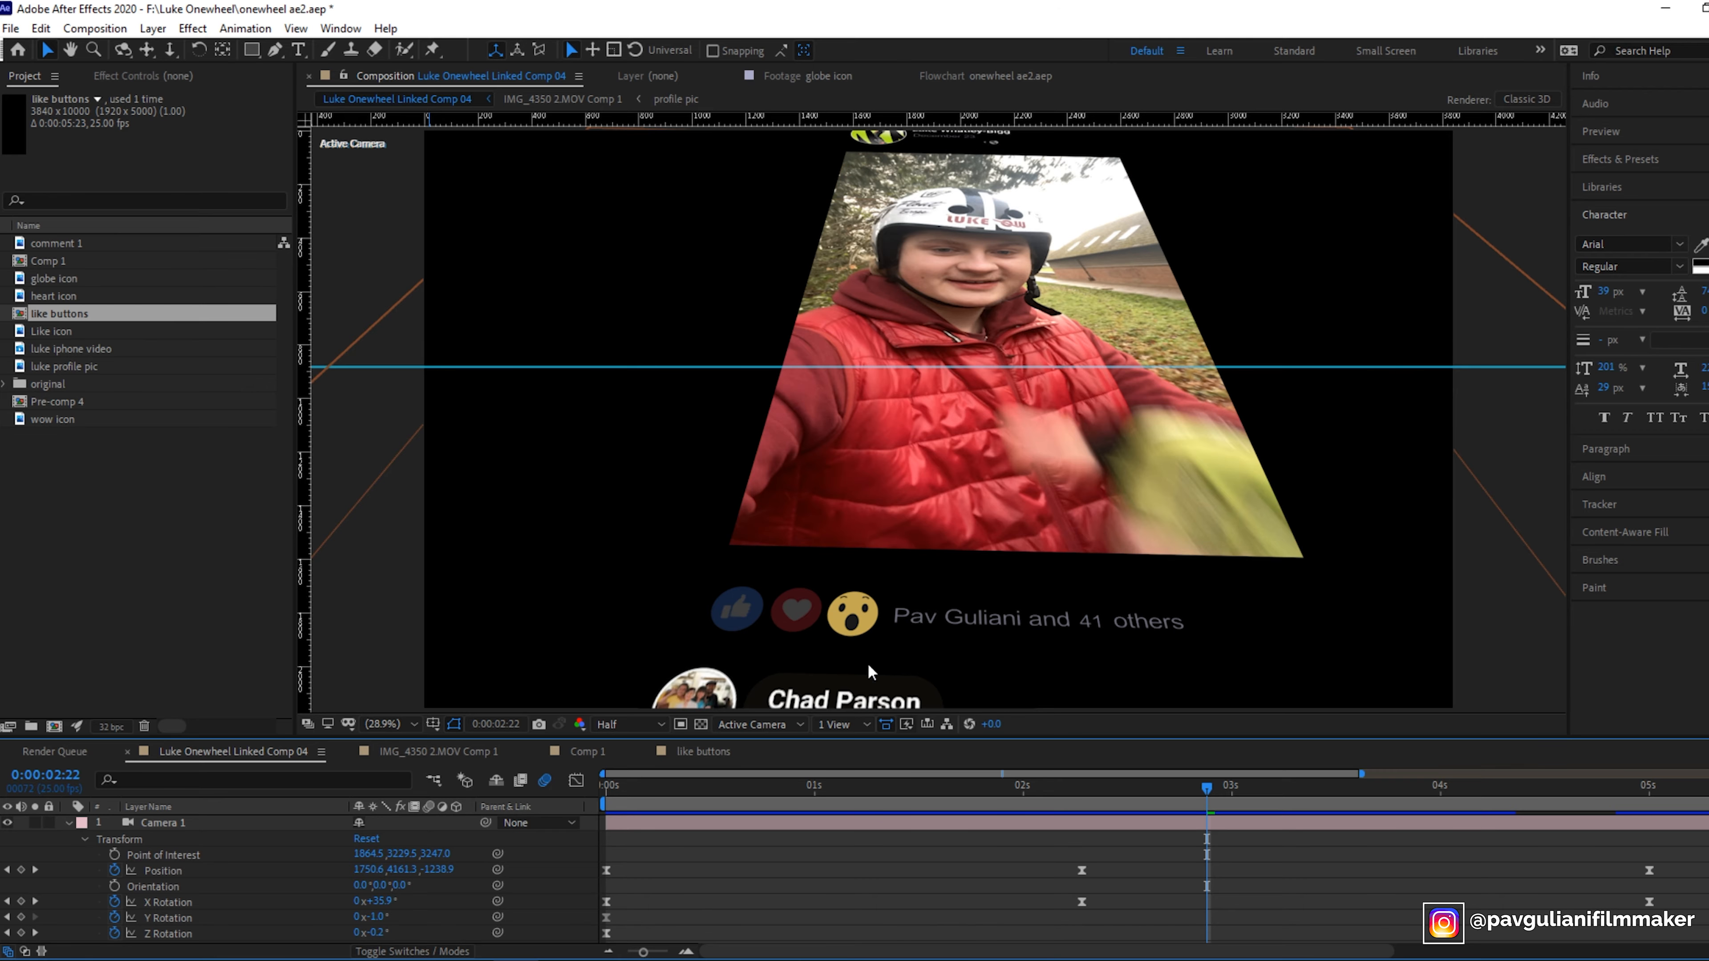
pyautogui.doubleClick(922, 605)
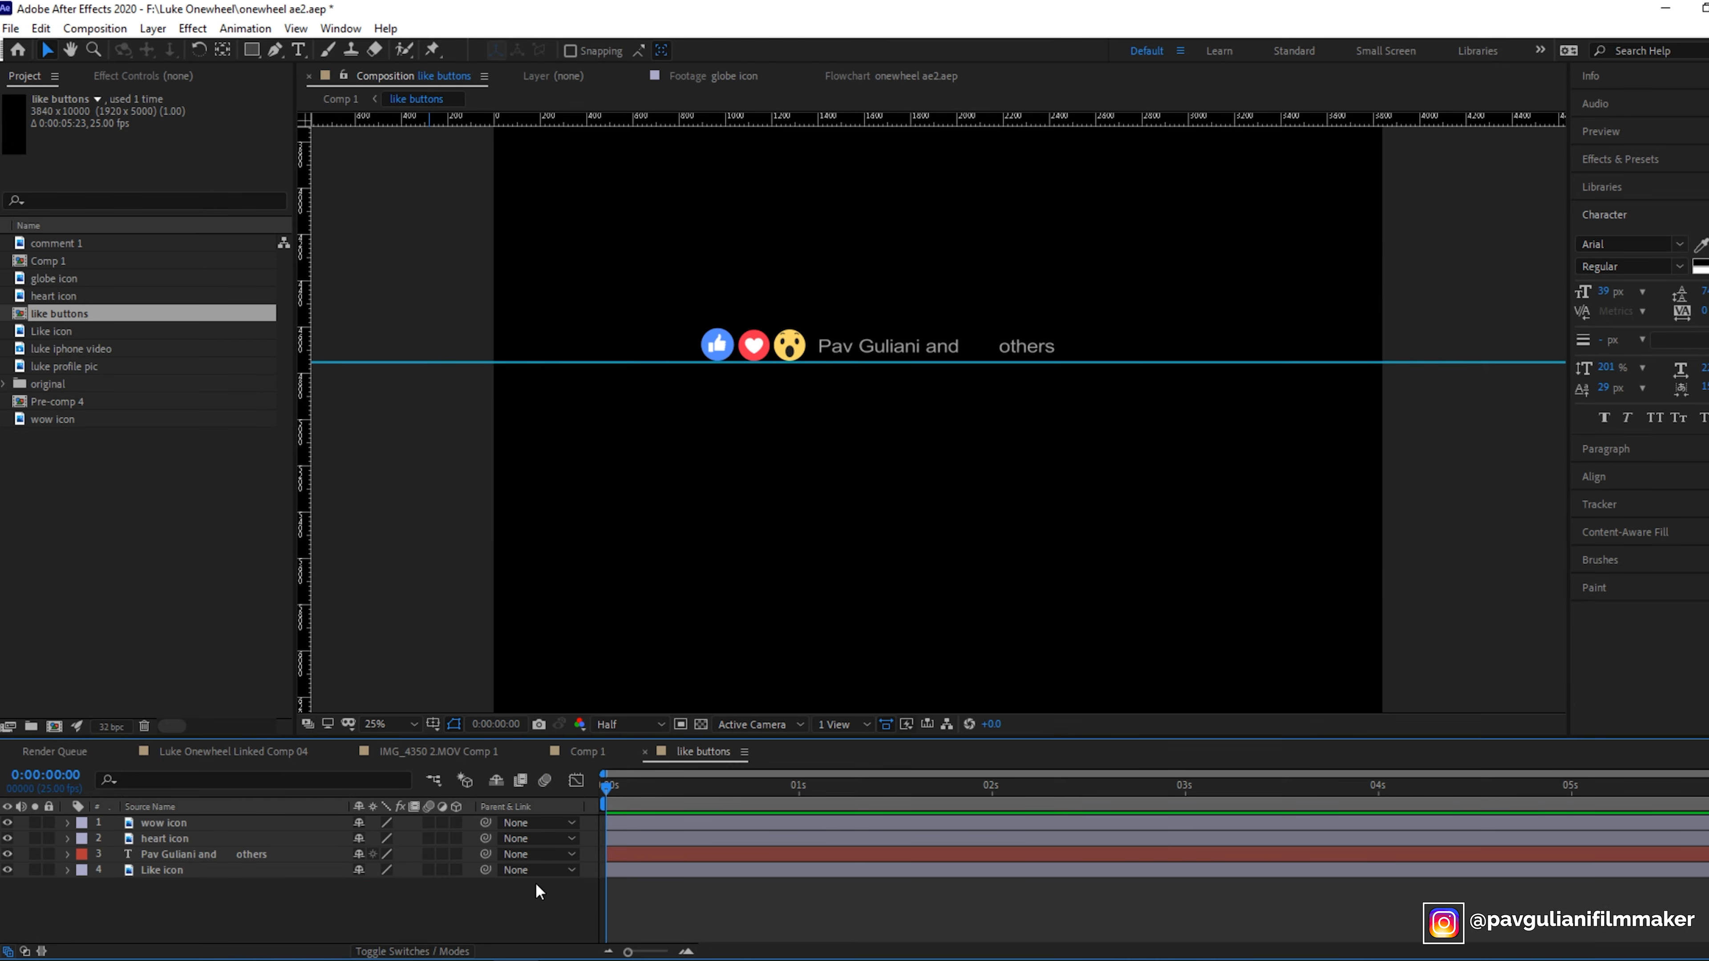
# - Make the wow, heart and Like icon layers 3D
pyautogui.click(176, 872)
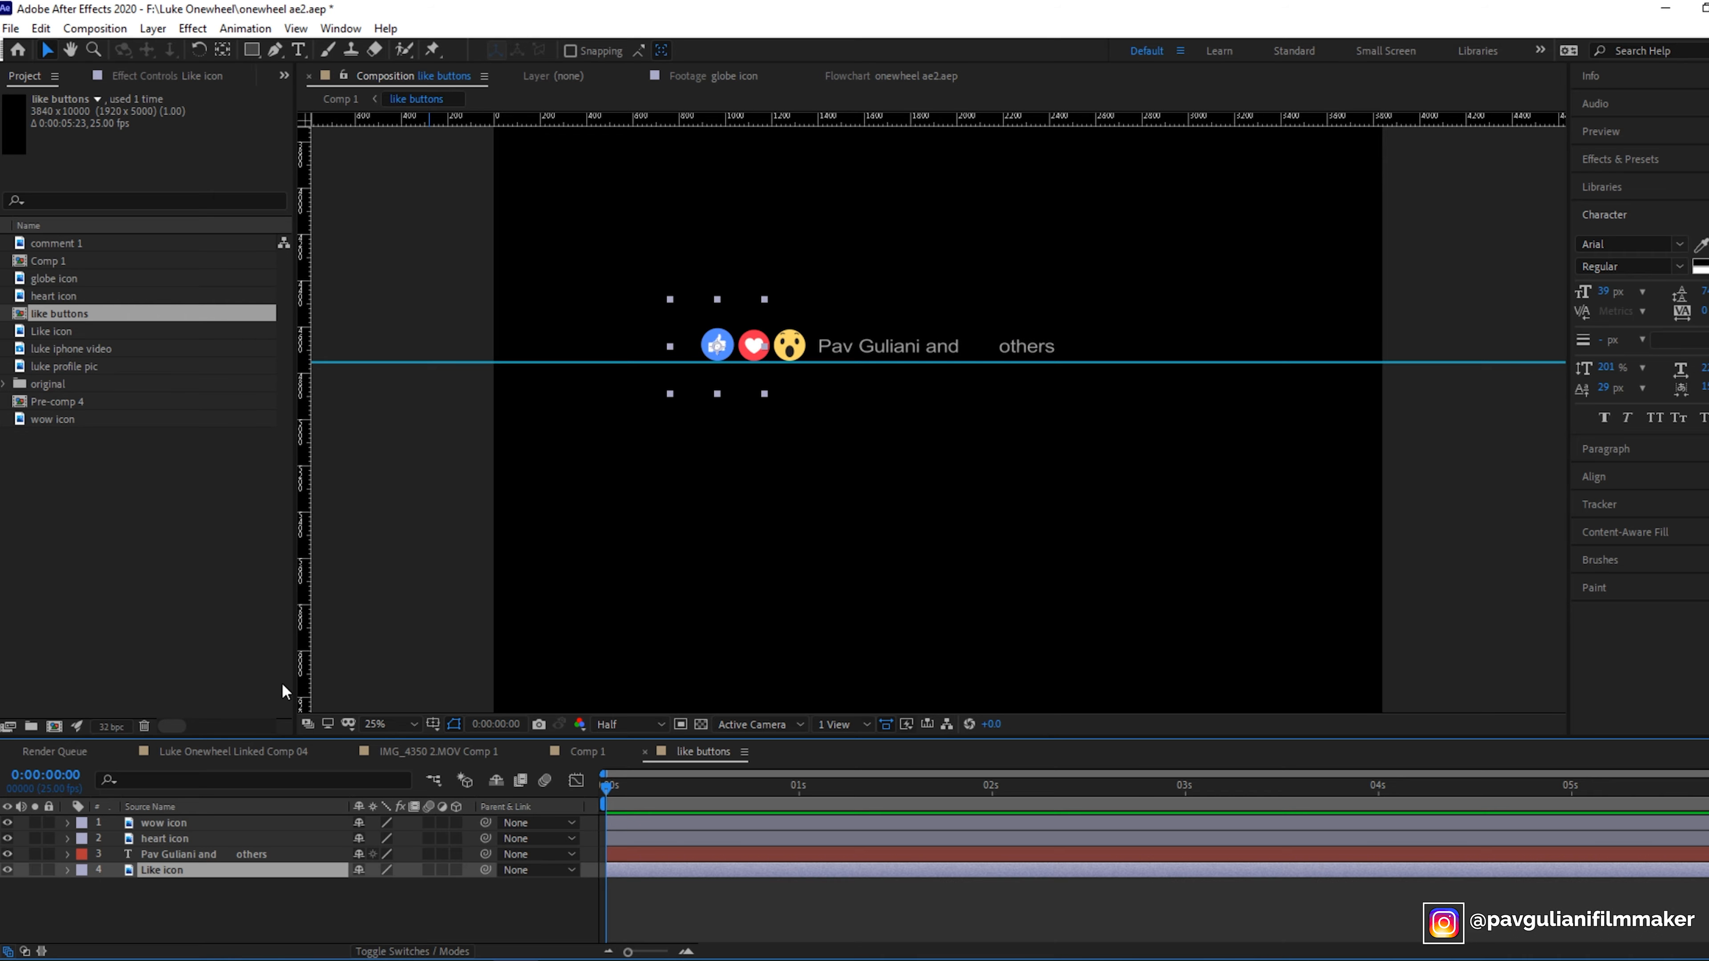
pyautogui.click(180, 824)
pyautogui.click(179, 838)
pyautogui.click(171, 869)
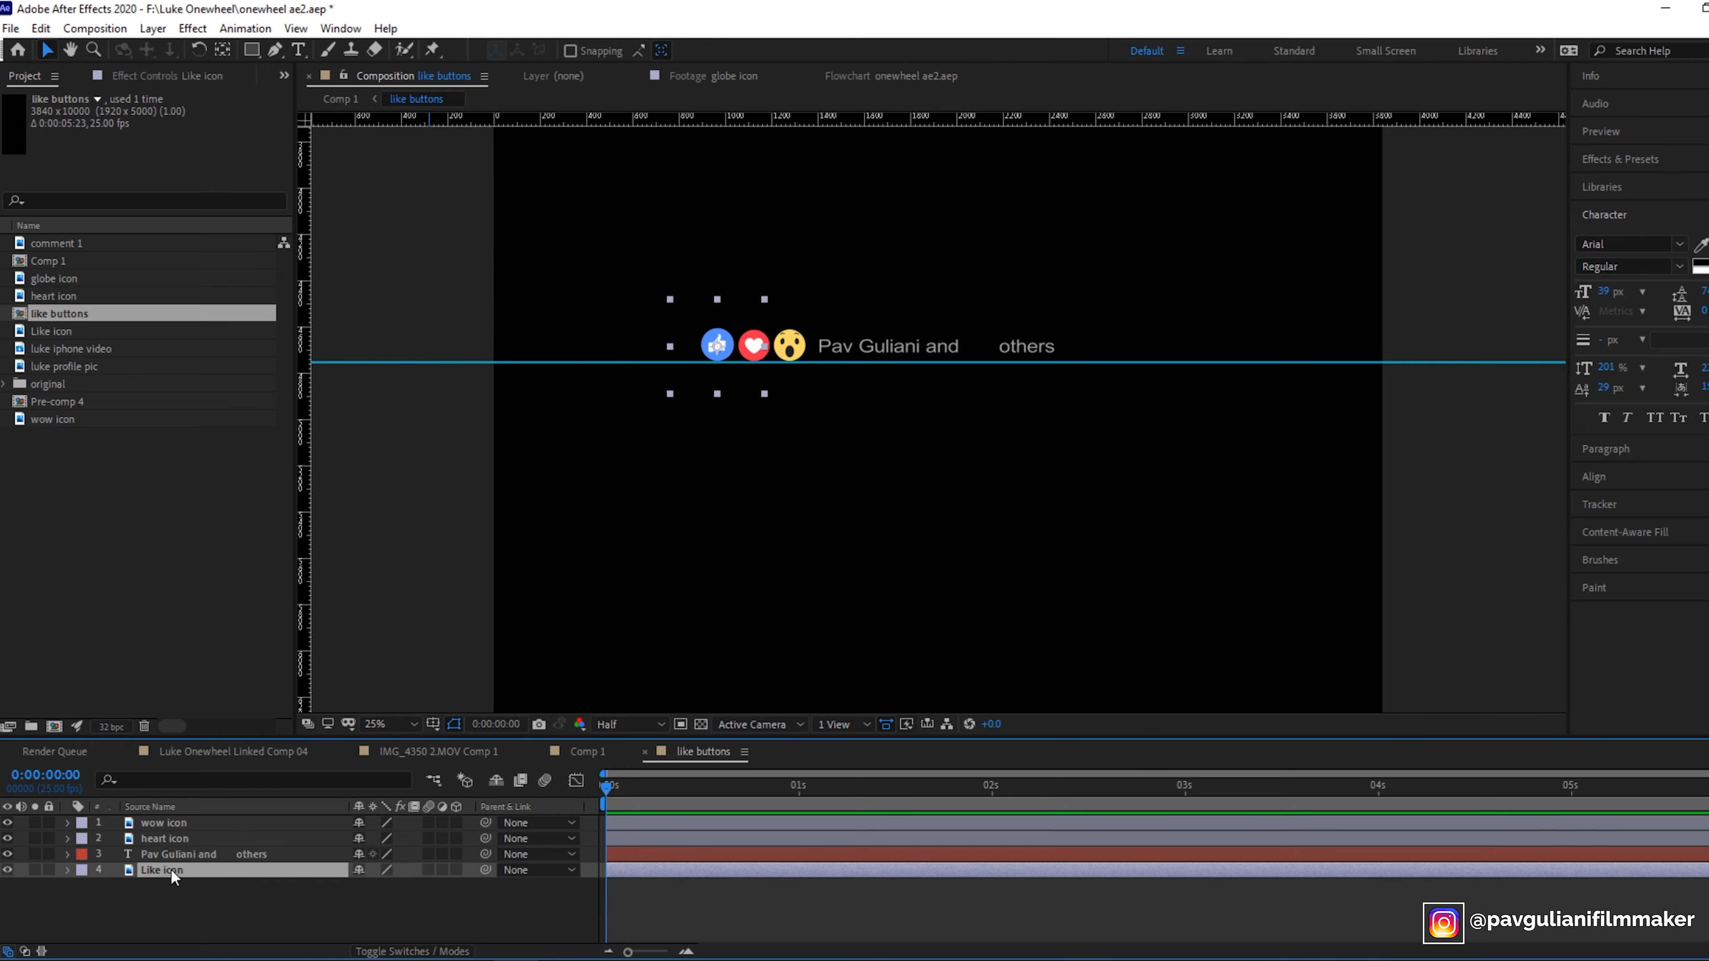
pyautogui.click(457, 823)
pyautogui.click(457, 838)
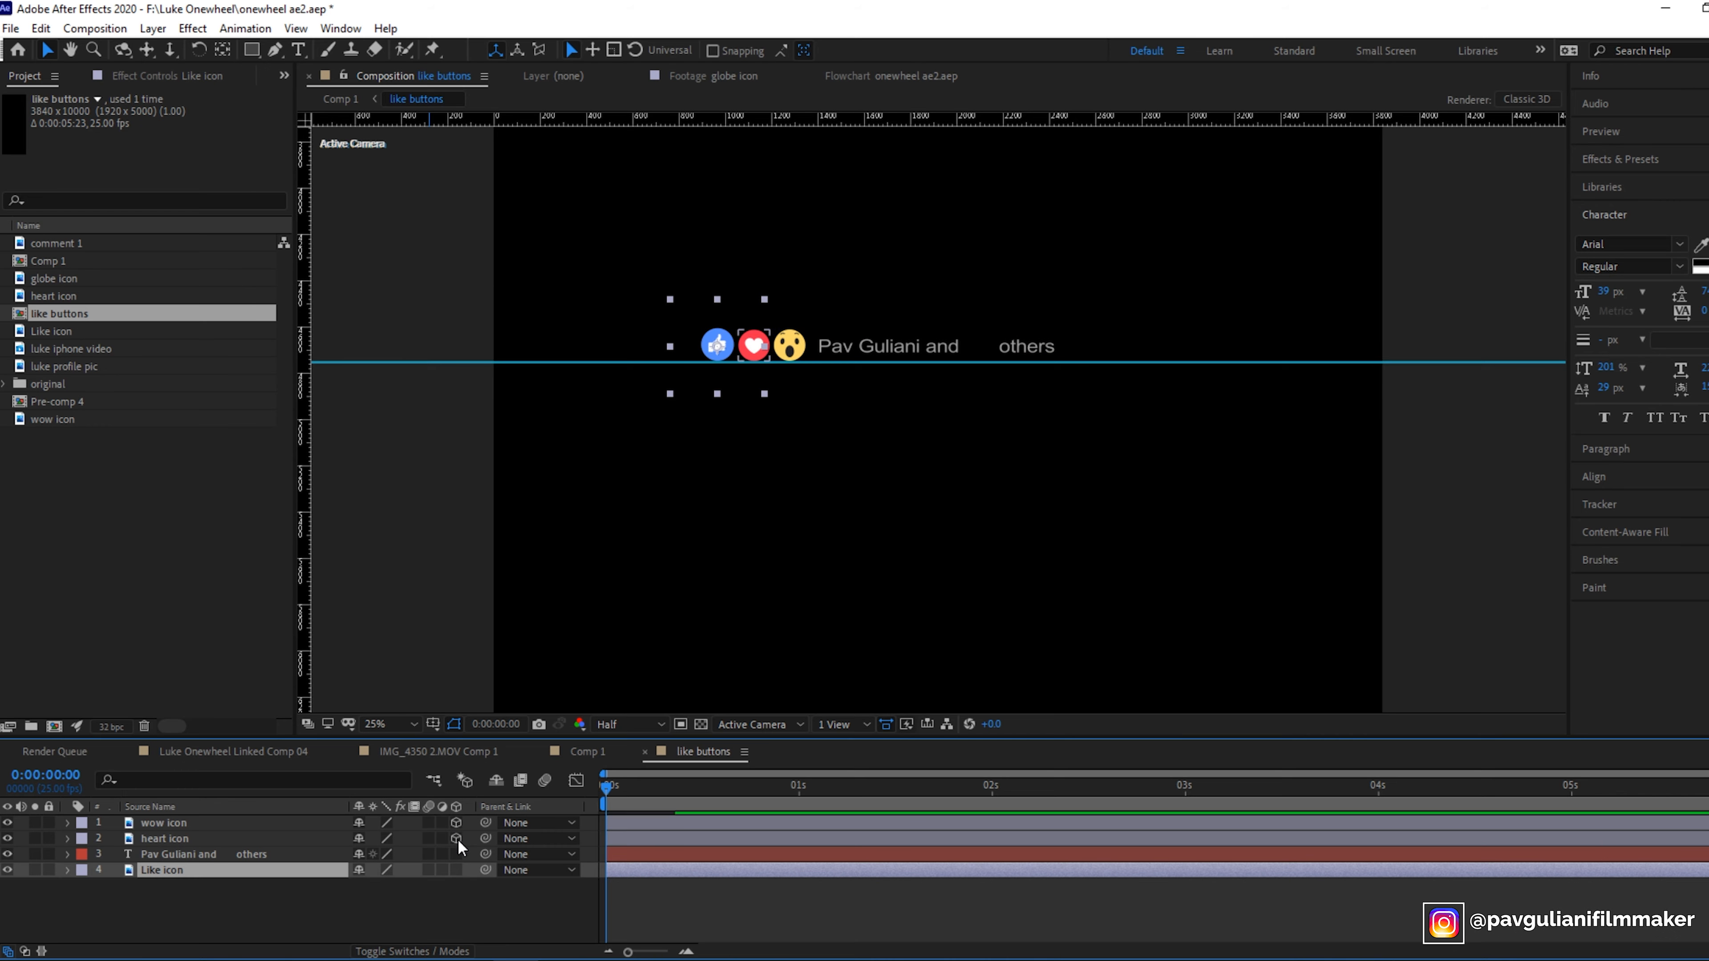
pyautogui.click(455, 870)
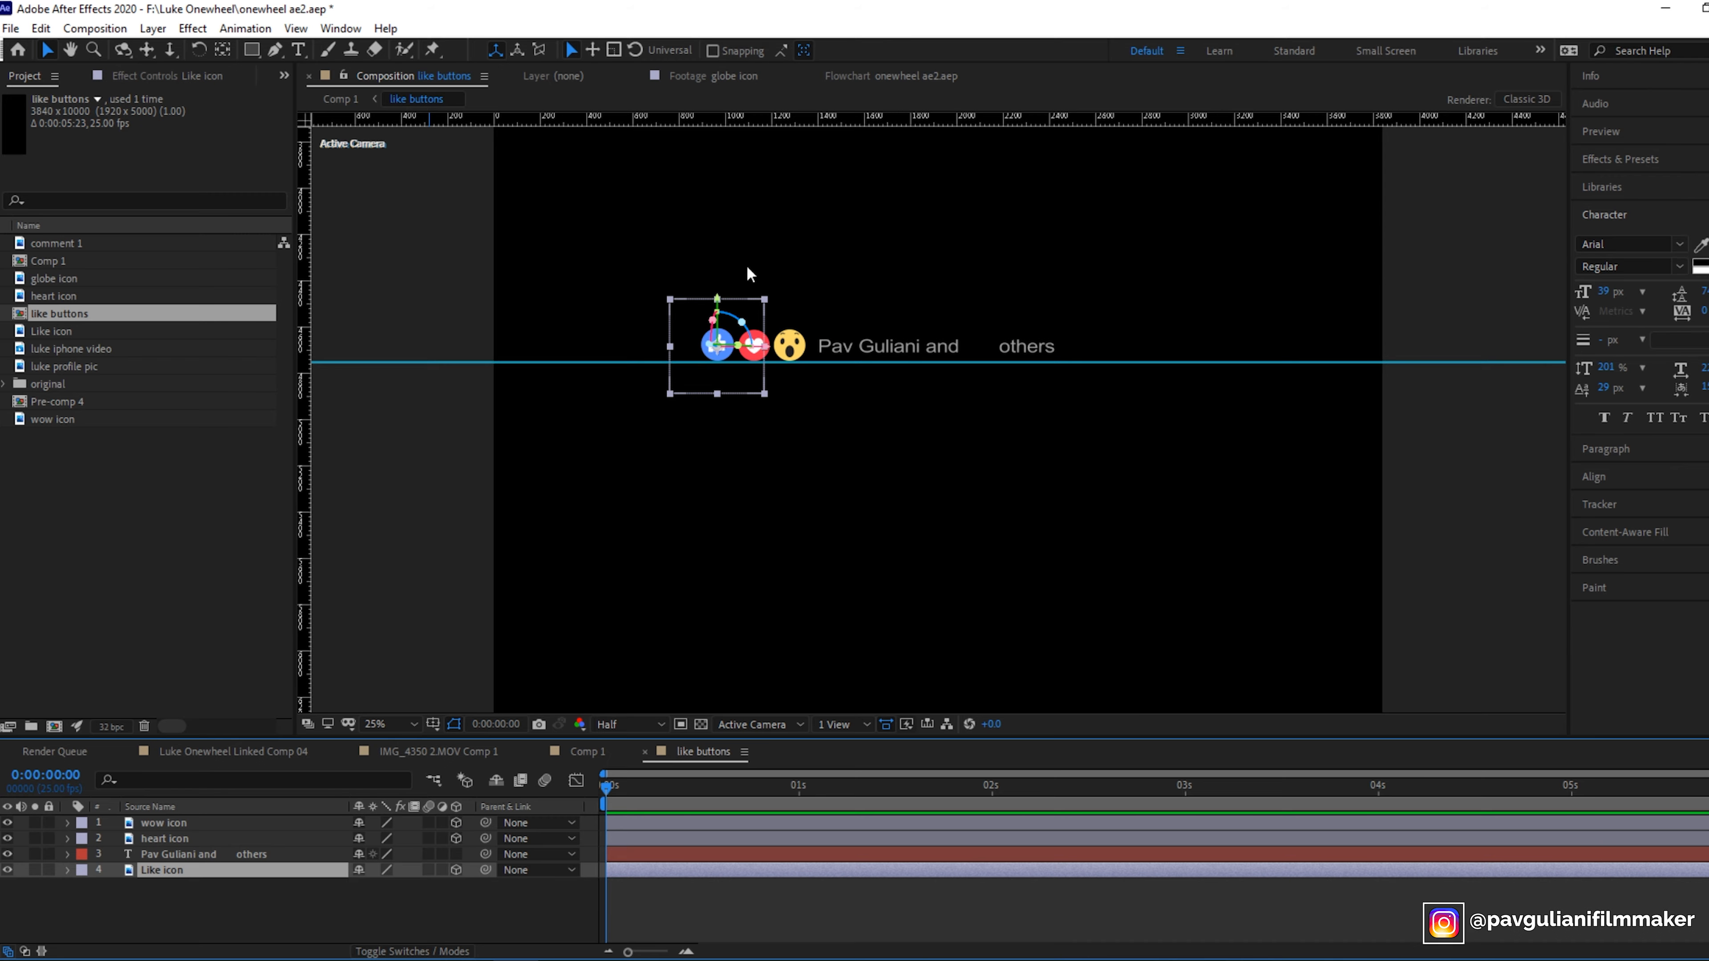
pyautogui.click(846, 512)
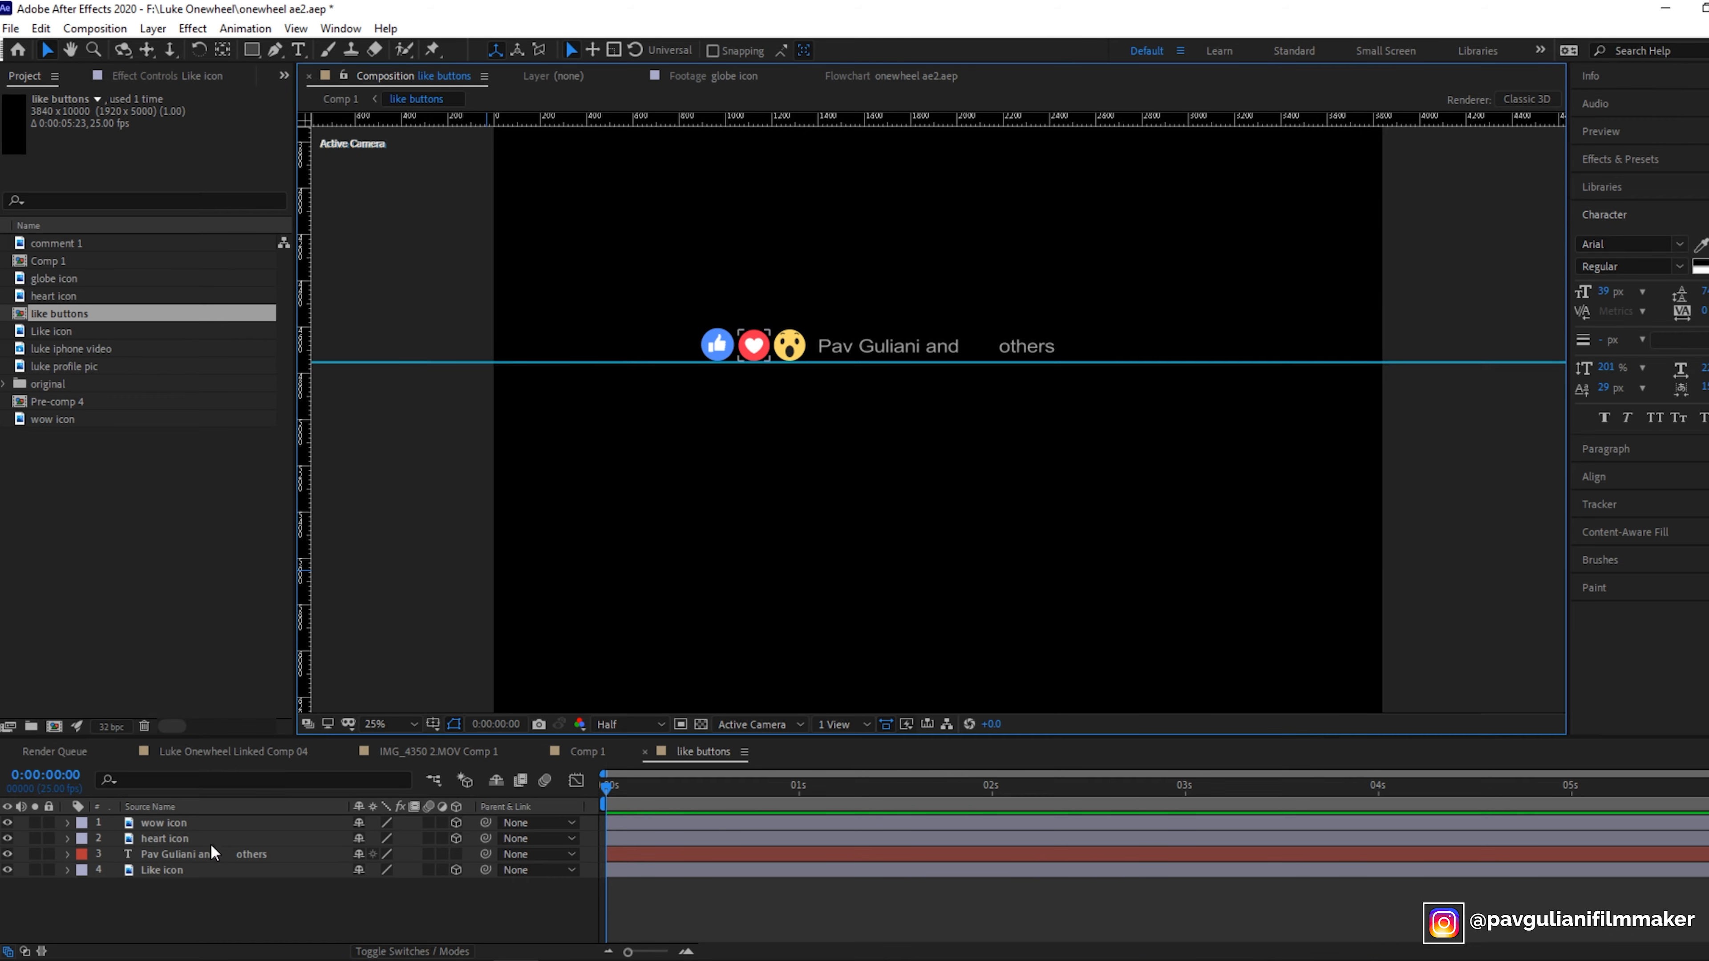
pyautogui.click(69, 871)
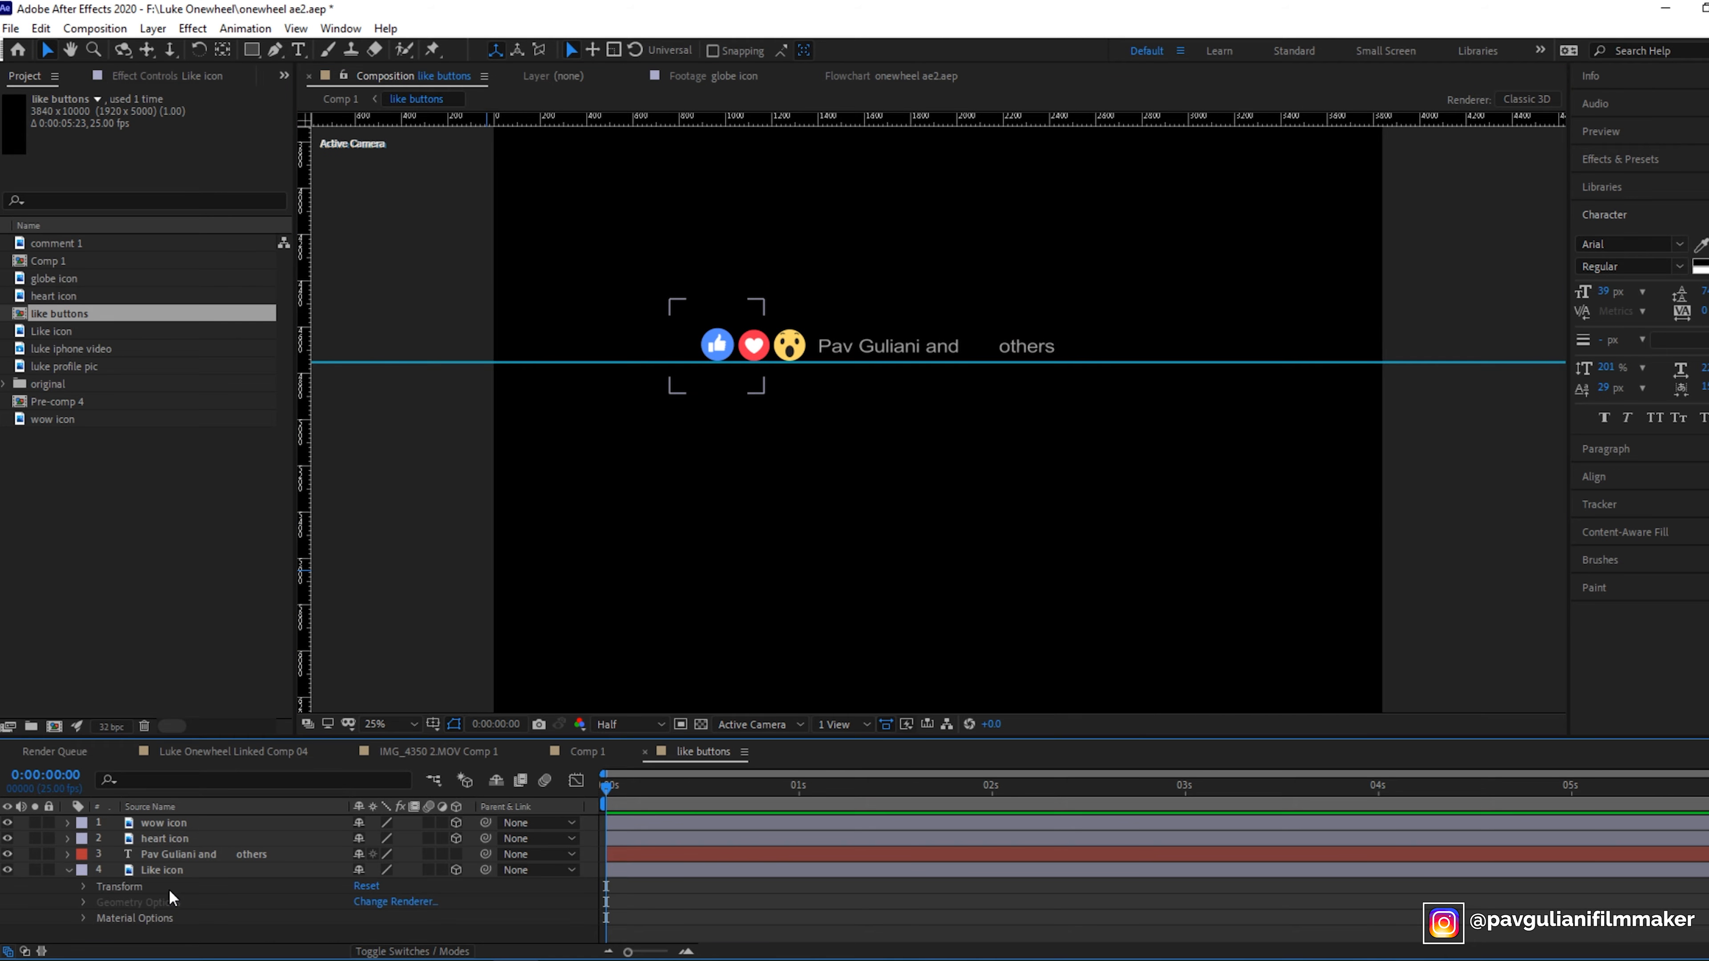
pyautogui.click(81, 888)
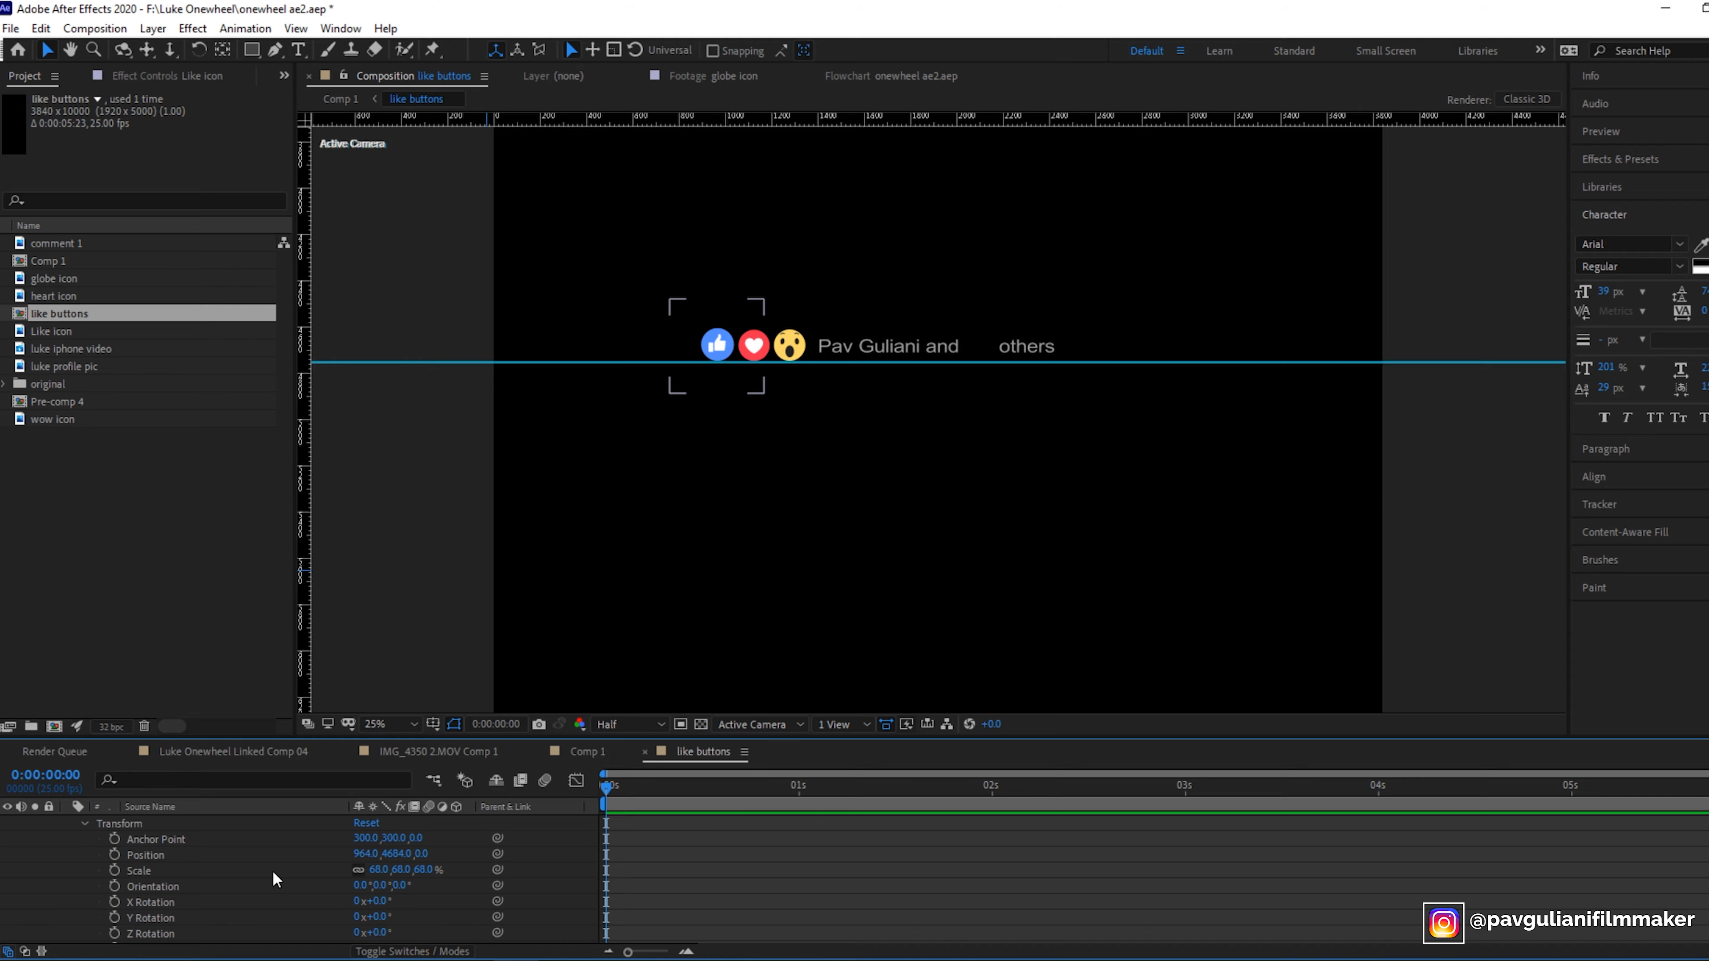
pyautogui.scroll(1, 340, 853)
pyautogui.click(456, 853)
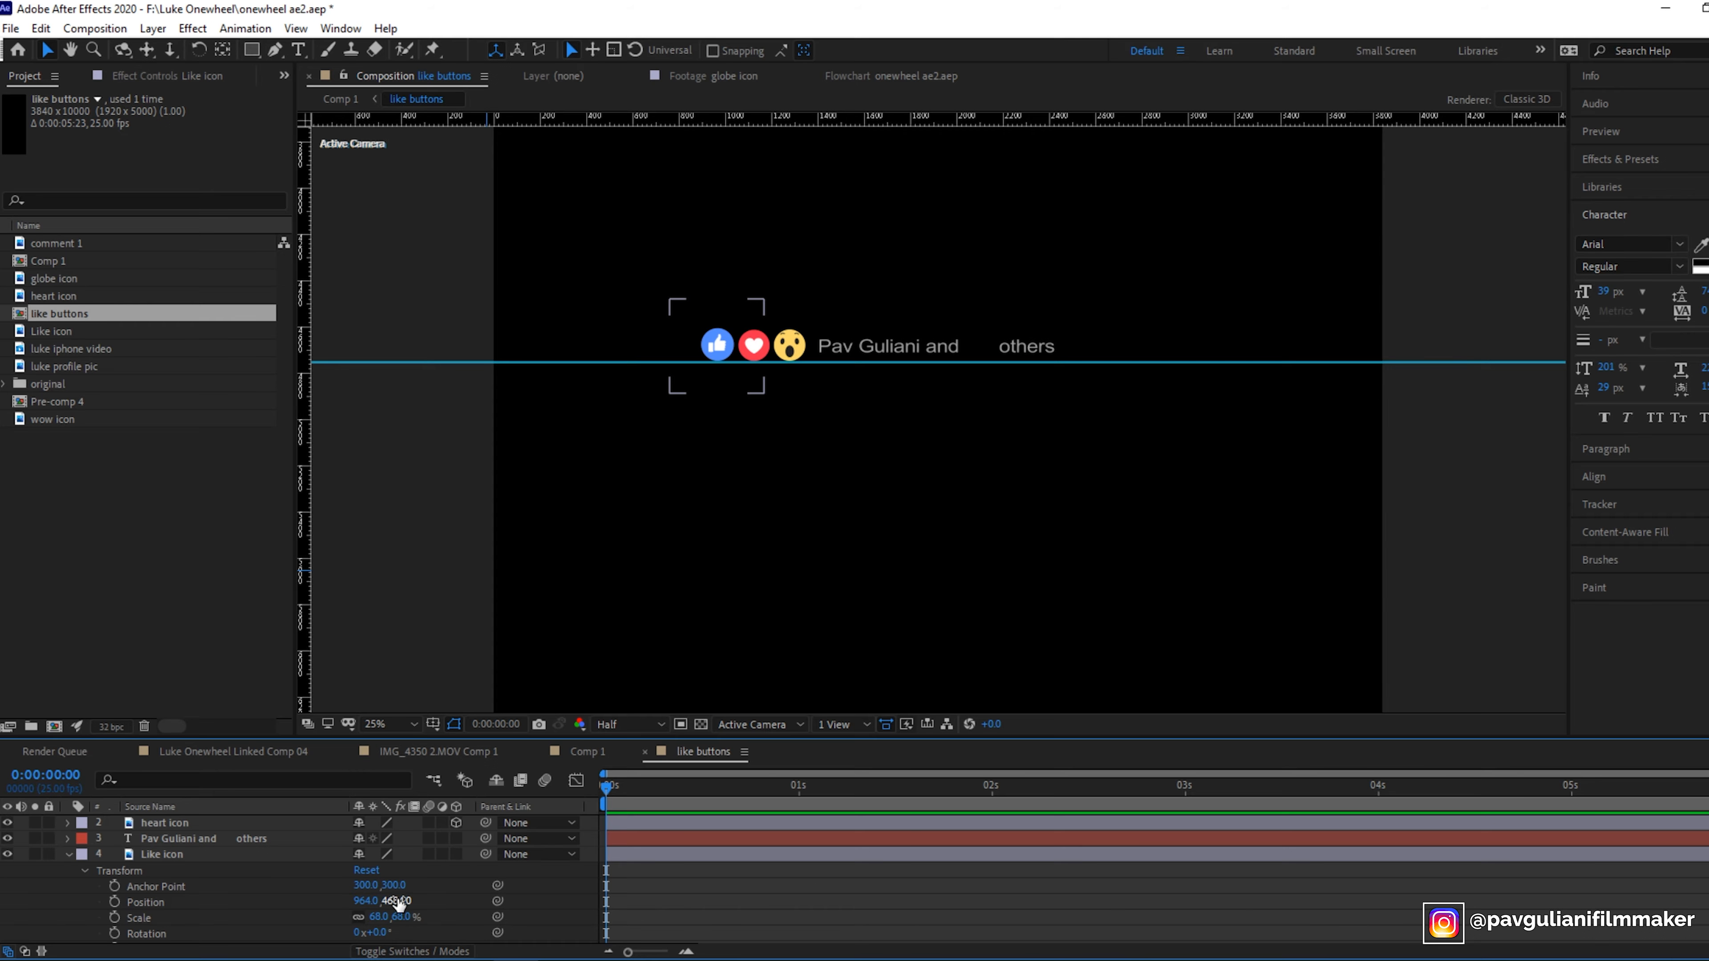
pyautogui.click(456, 853)
pyautogui.moveTo(401, 901); pyautogui.dragTo(14, 917)
pyautogui.hotkey('ctrl', 'z')
pyautogui.hotkey('ctrl', 'z')
pyautogui.hotkey('ctrl', 'z')
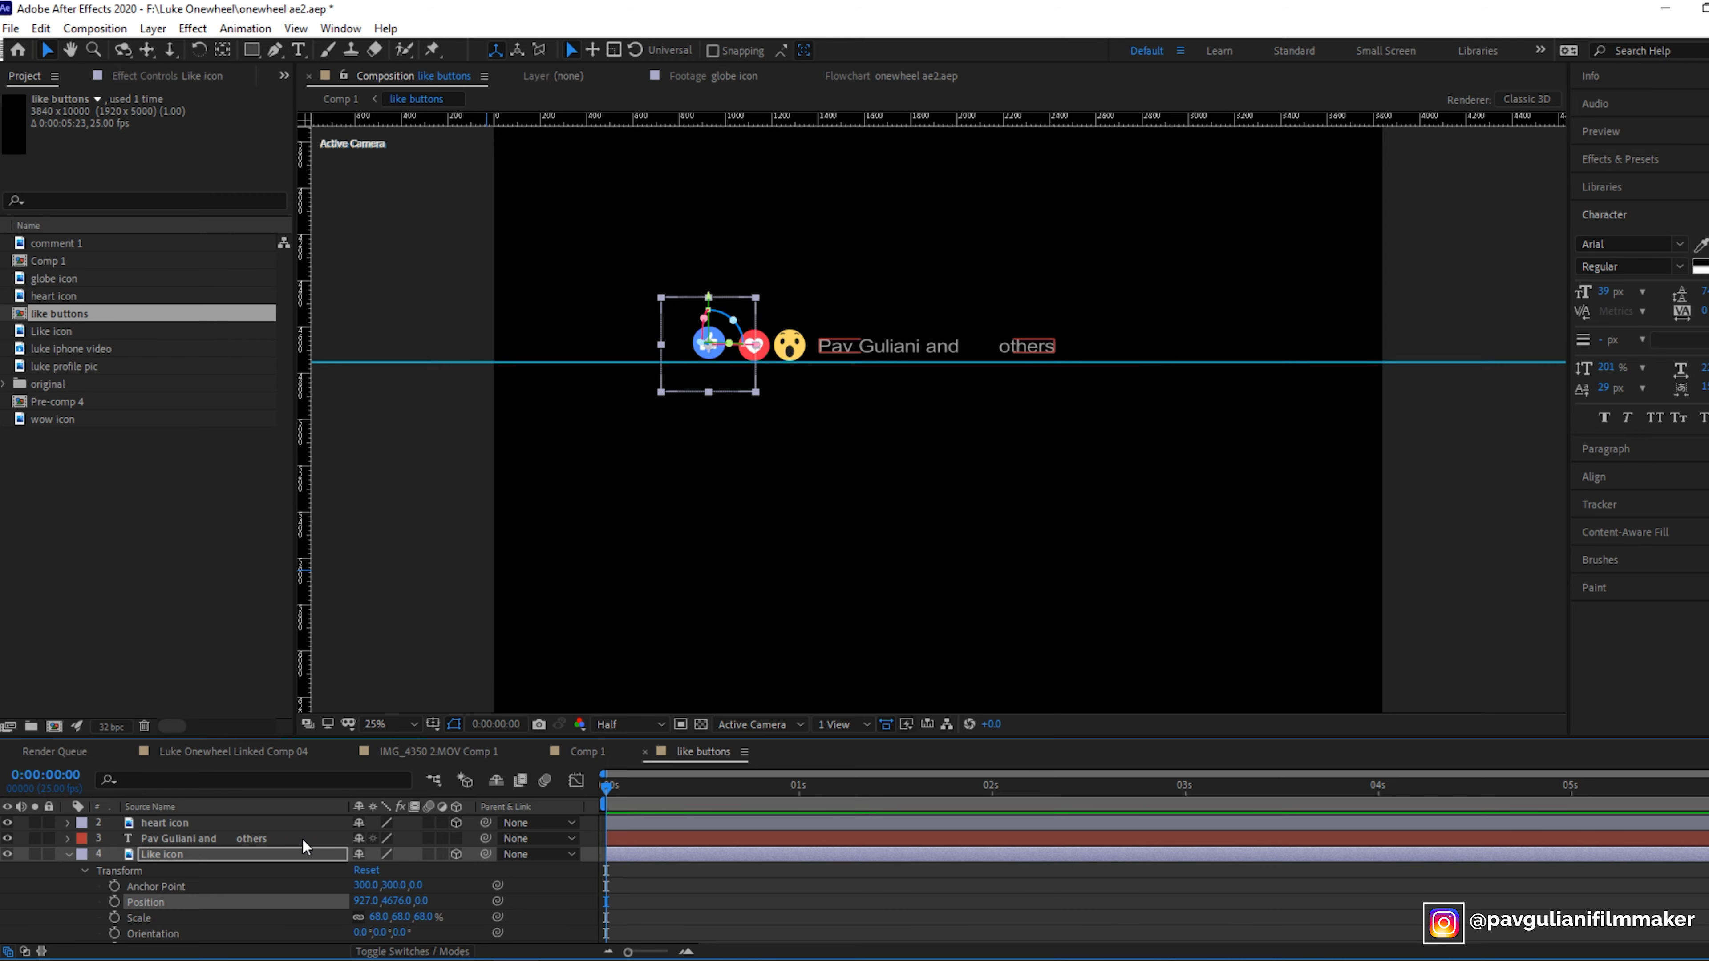
pyautogui.hotkey('ctrl', 'z')
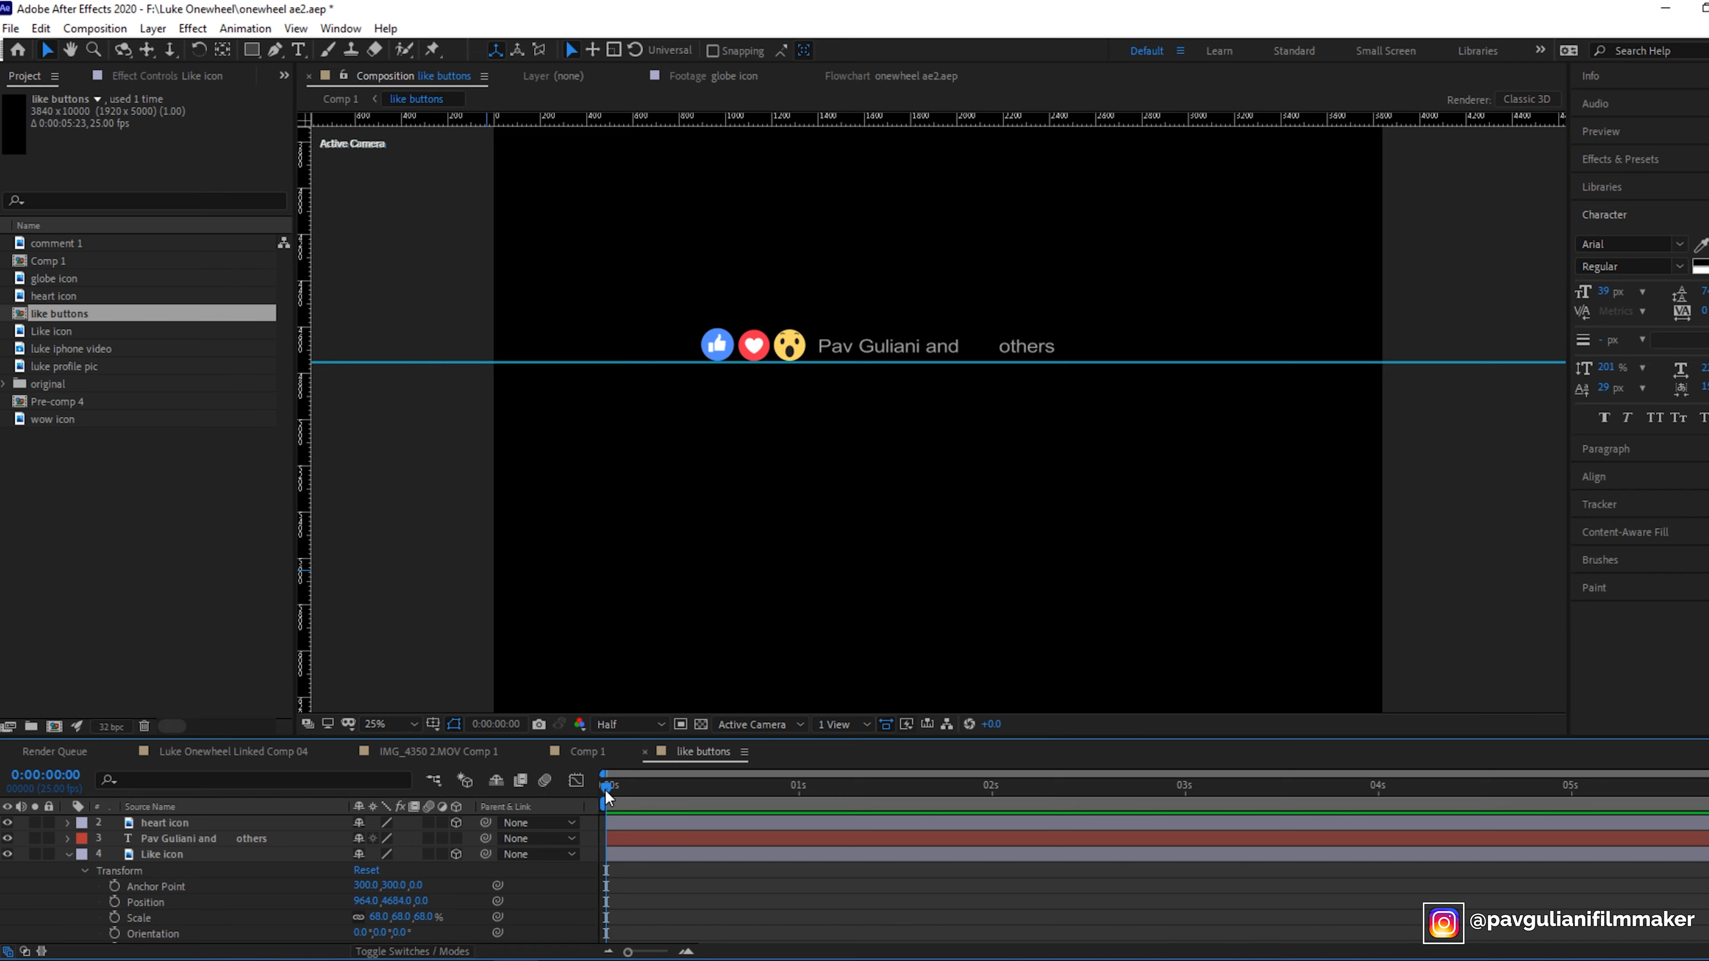
# - Keyframe the Like icon's position at the start, then set its Z position to 100 at about 0:00:21
pyautogui.click(116, 902)
pyautogui.press('.')
pyautogui.moveTo(610, 786); pyautogui.dragTo(767, 795)
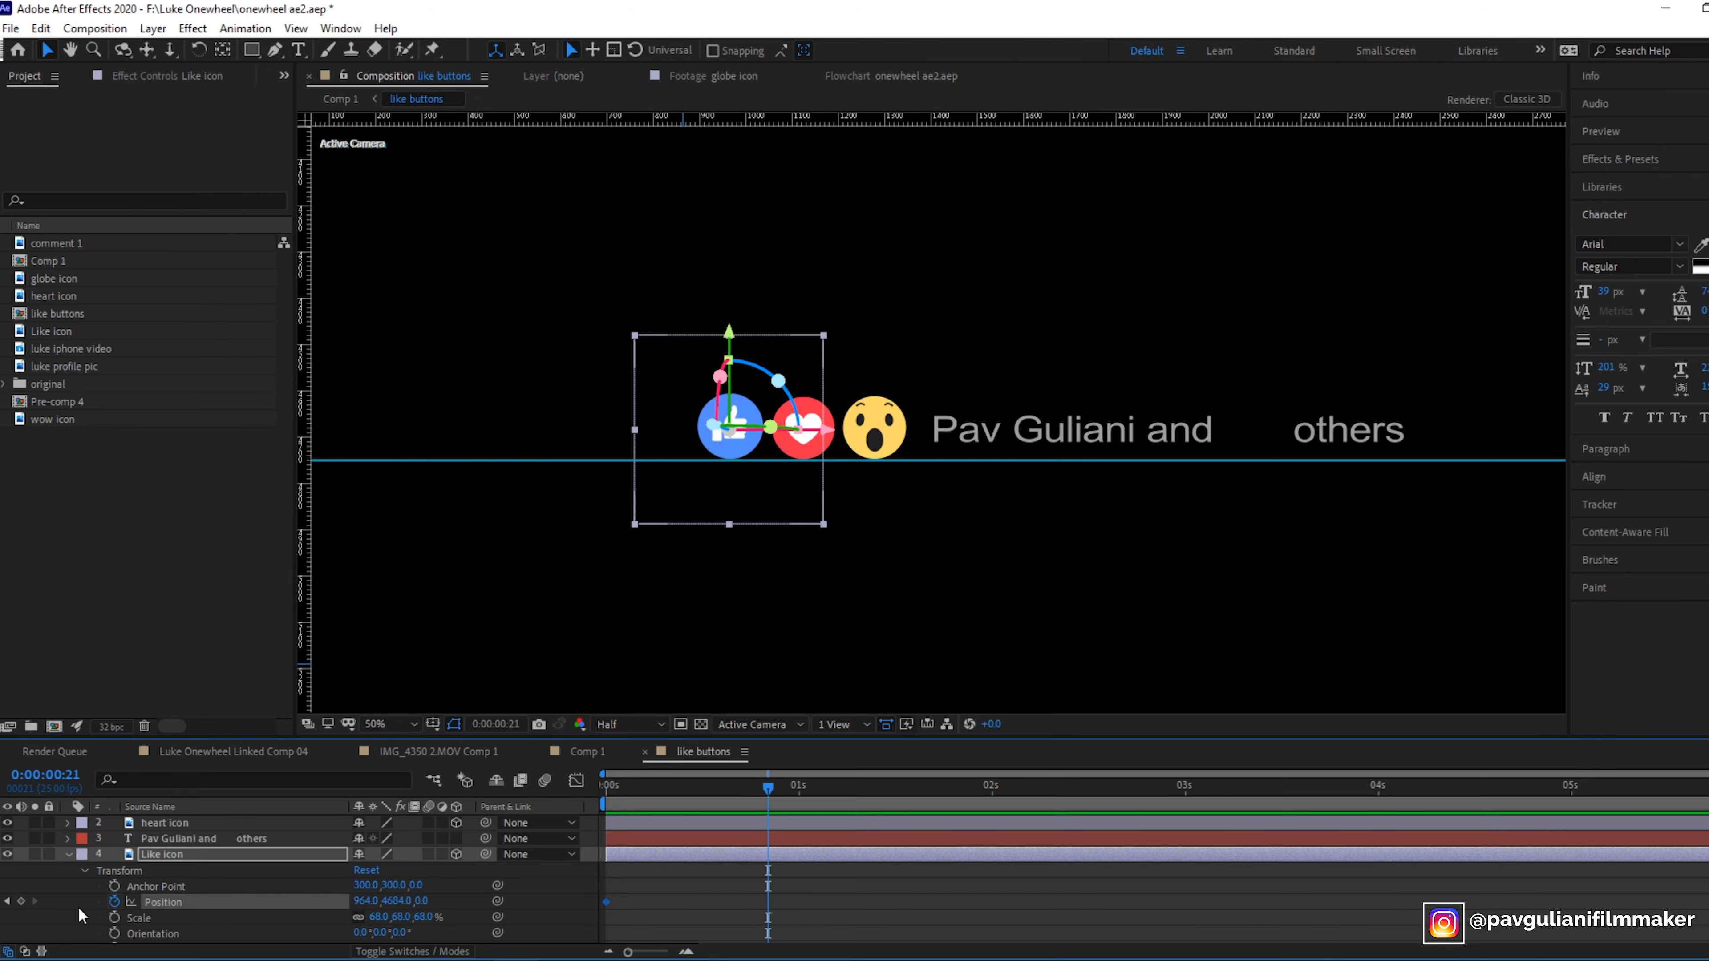
pyautogui.click(424, 902)
pyautogui.write('100')
pyautogui.press('Return')
# - Scrub through and play back the Like icon's bounce animation
pyautogui.moveTo(771, 788); pyautogui.dragTo(829, 854)
pyautogui.press('space')
pyautogui.moveTo(609, 786); pyautogui.dragTo(557, 802)
pyautogui.scroll(-1, 647, 849)
pyautogui.scroll(-1, 664, 808)
pyautogui.moveTo(616, 787); pyautogui.dragTo(714, 788)
pyautogui.moveTo(753, 852); pyautogui.dragTo(590, 842)
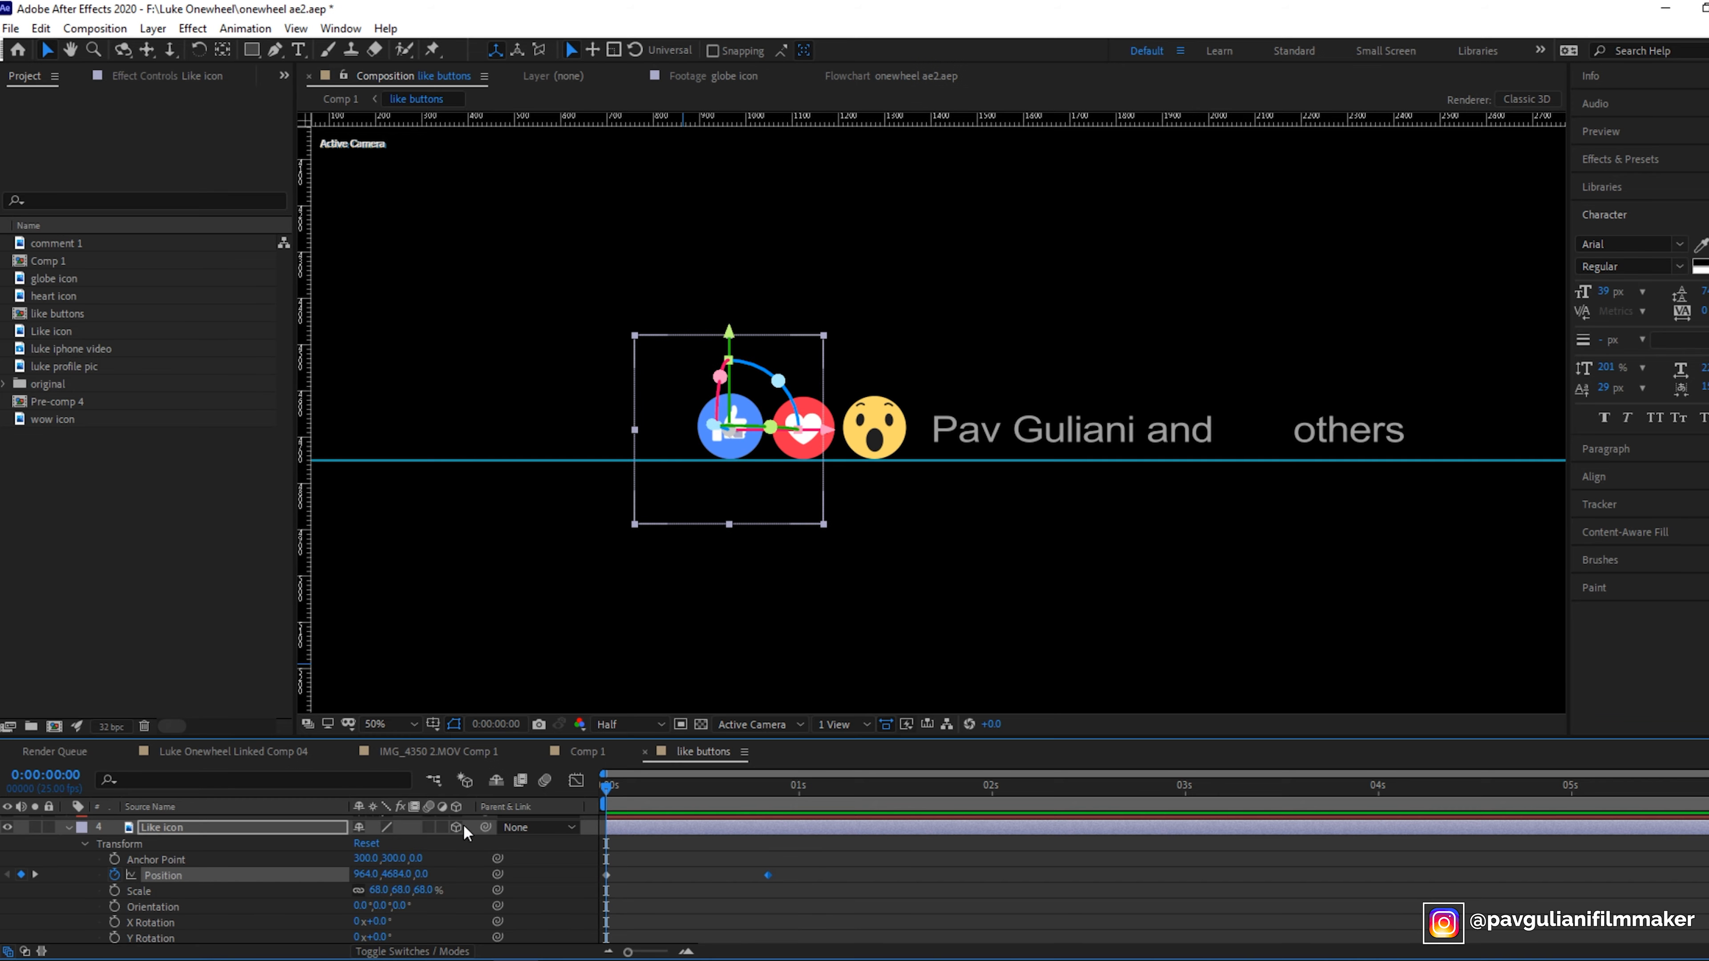
# - Add a loopOut() expression to the Like icon's position
pyautogui.keyDown('alt'); pyautogui.click(116, 875); pyautogui.keyUp('alt')
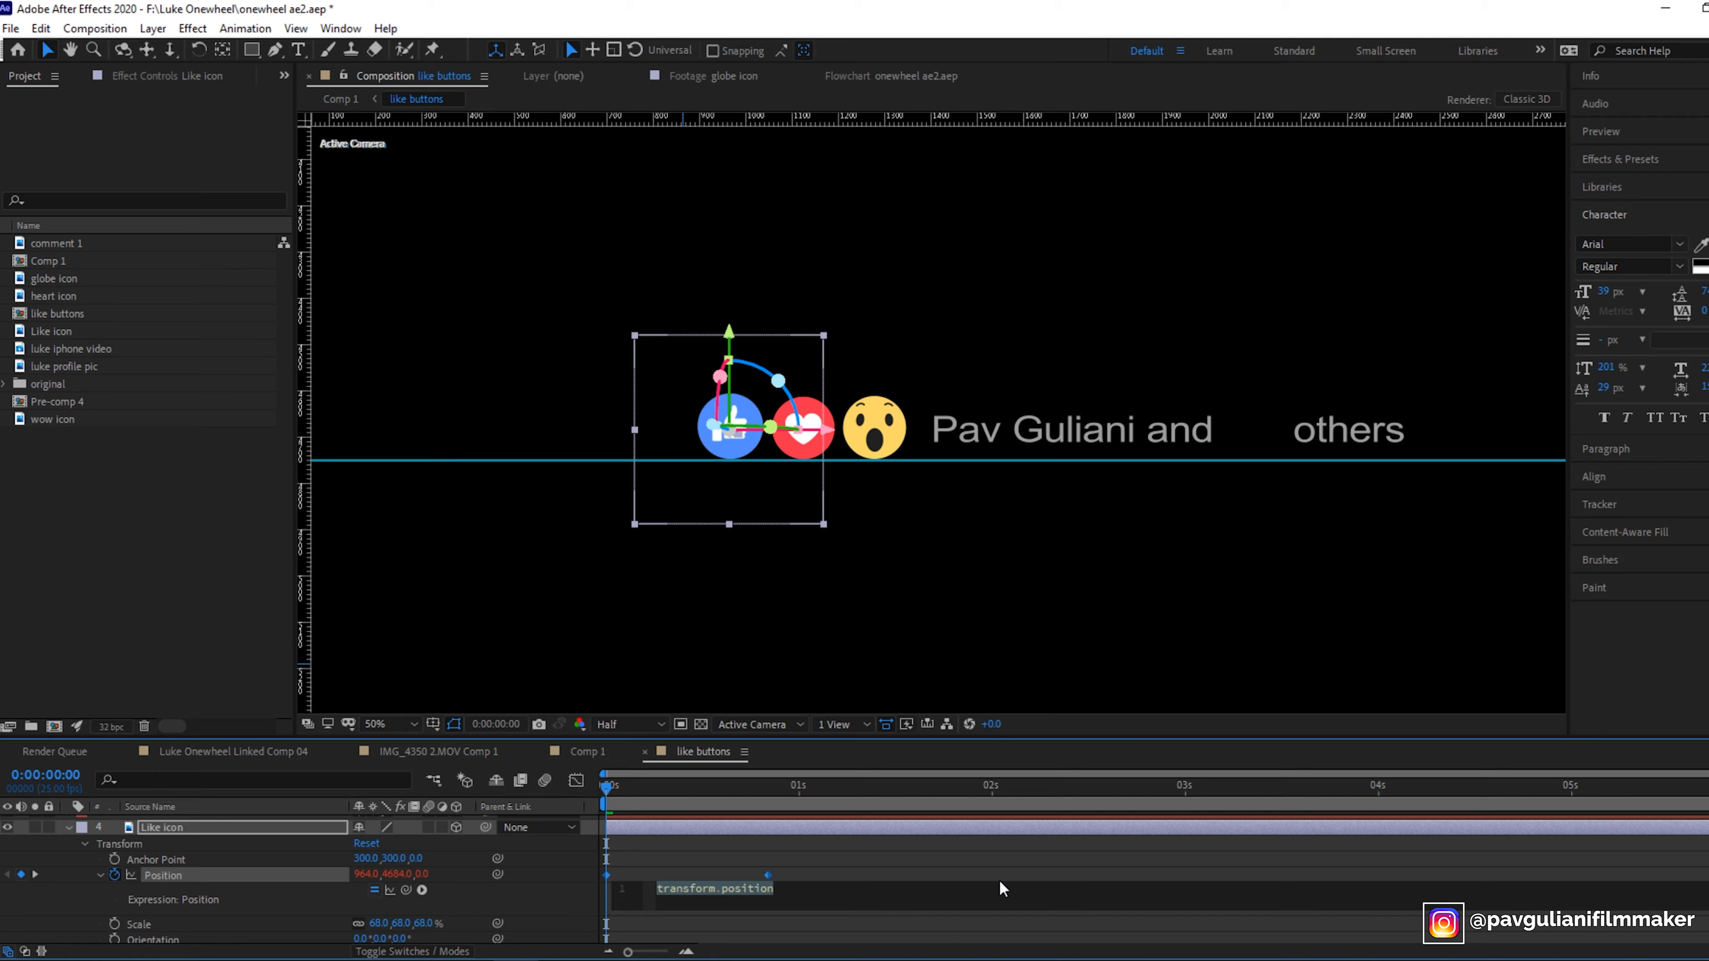
pyautogui.write('loop')
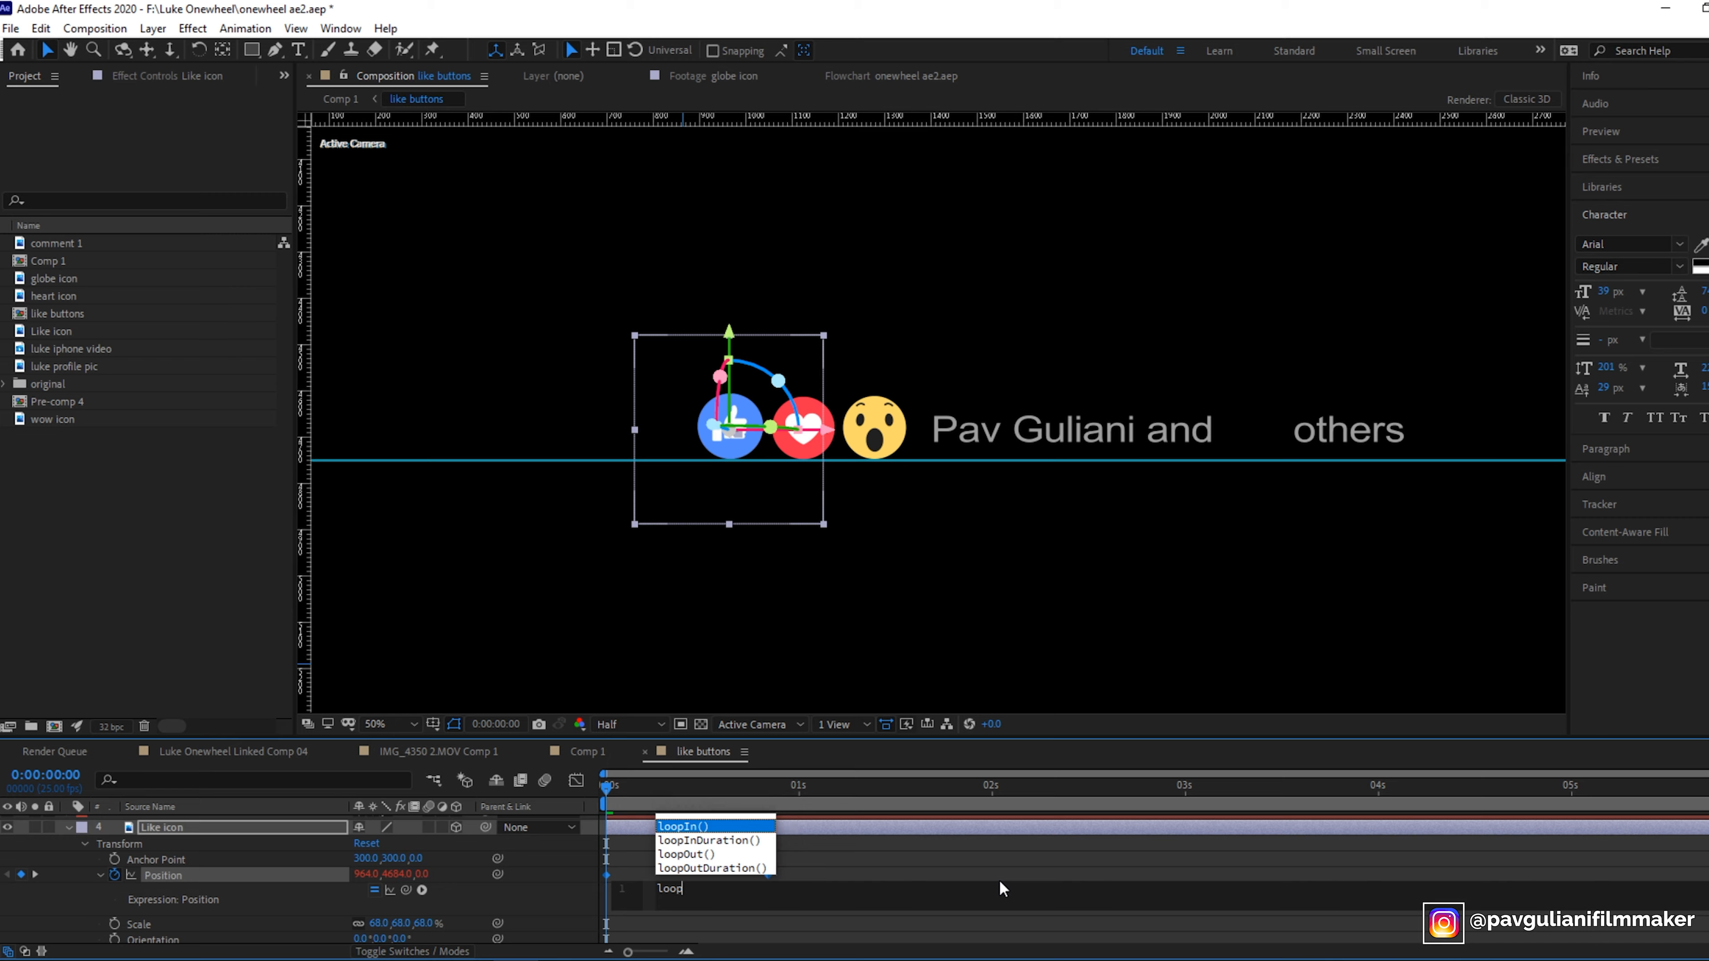
pyautogui.click(702, 856)
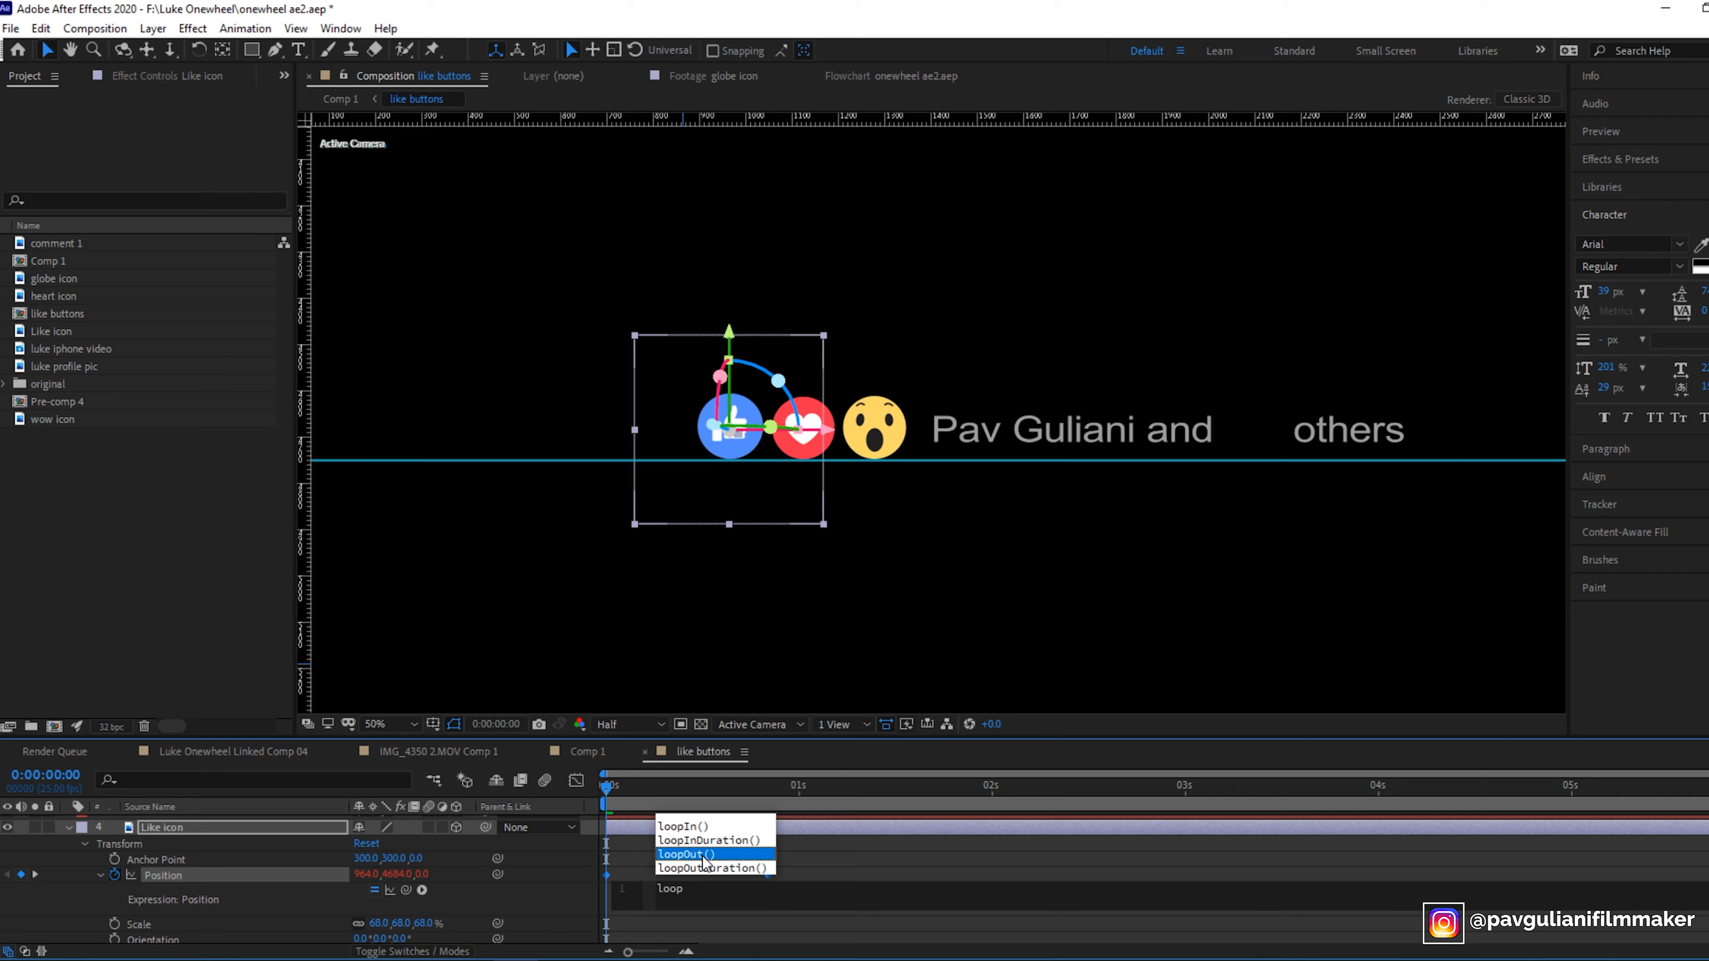
pyautogui.doubleClick(703, 857)
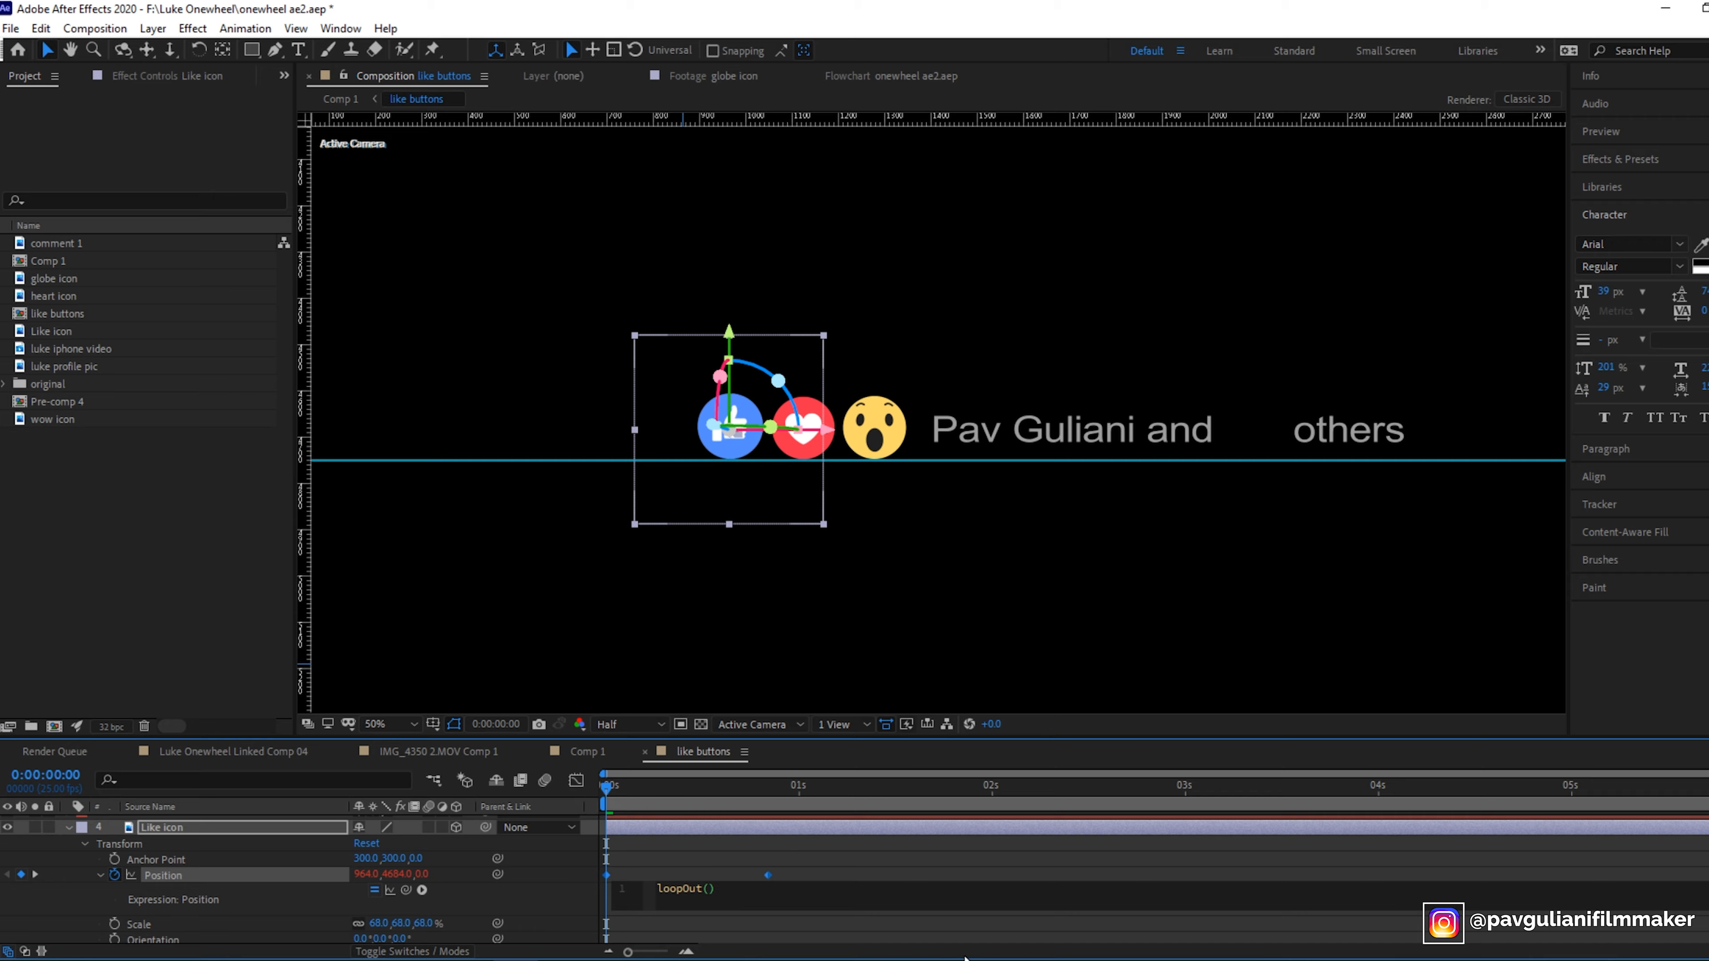
pyautogui.click(995, 867)
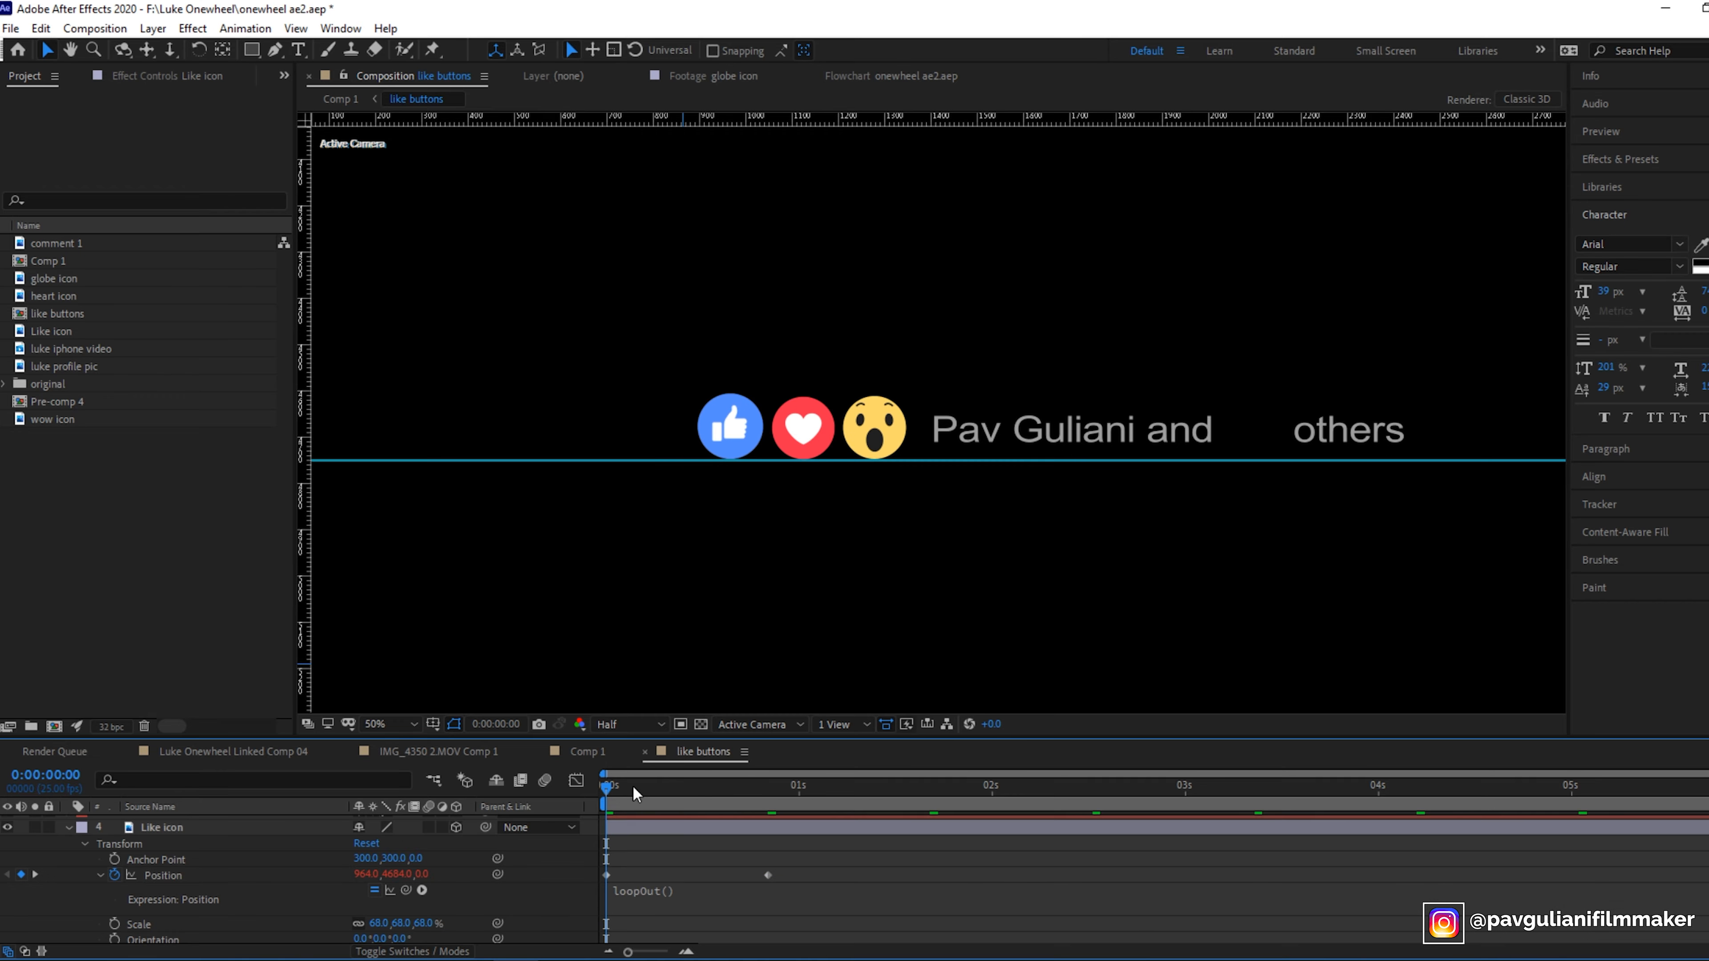
# - Play back the looping Like icon animation
pyautogui.press('space')
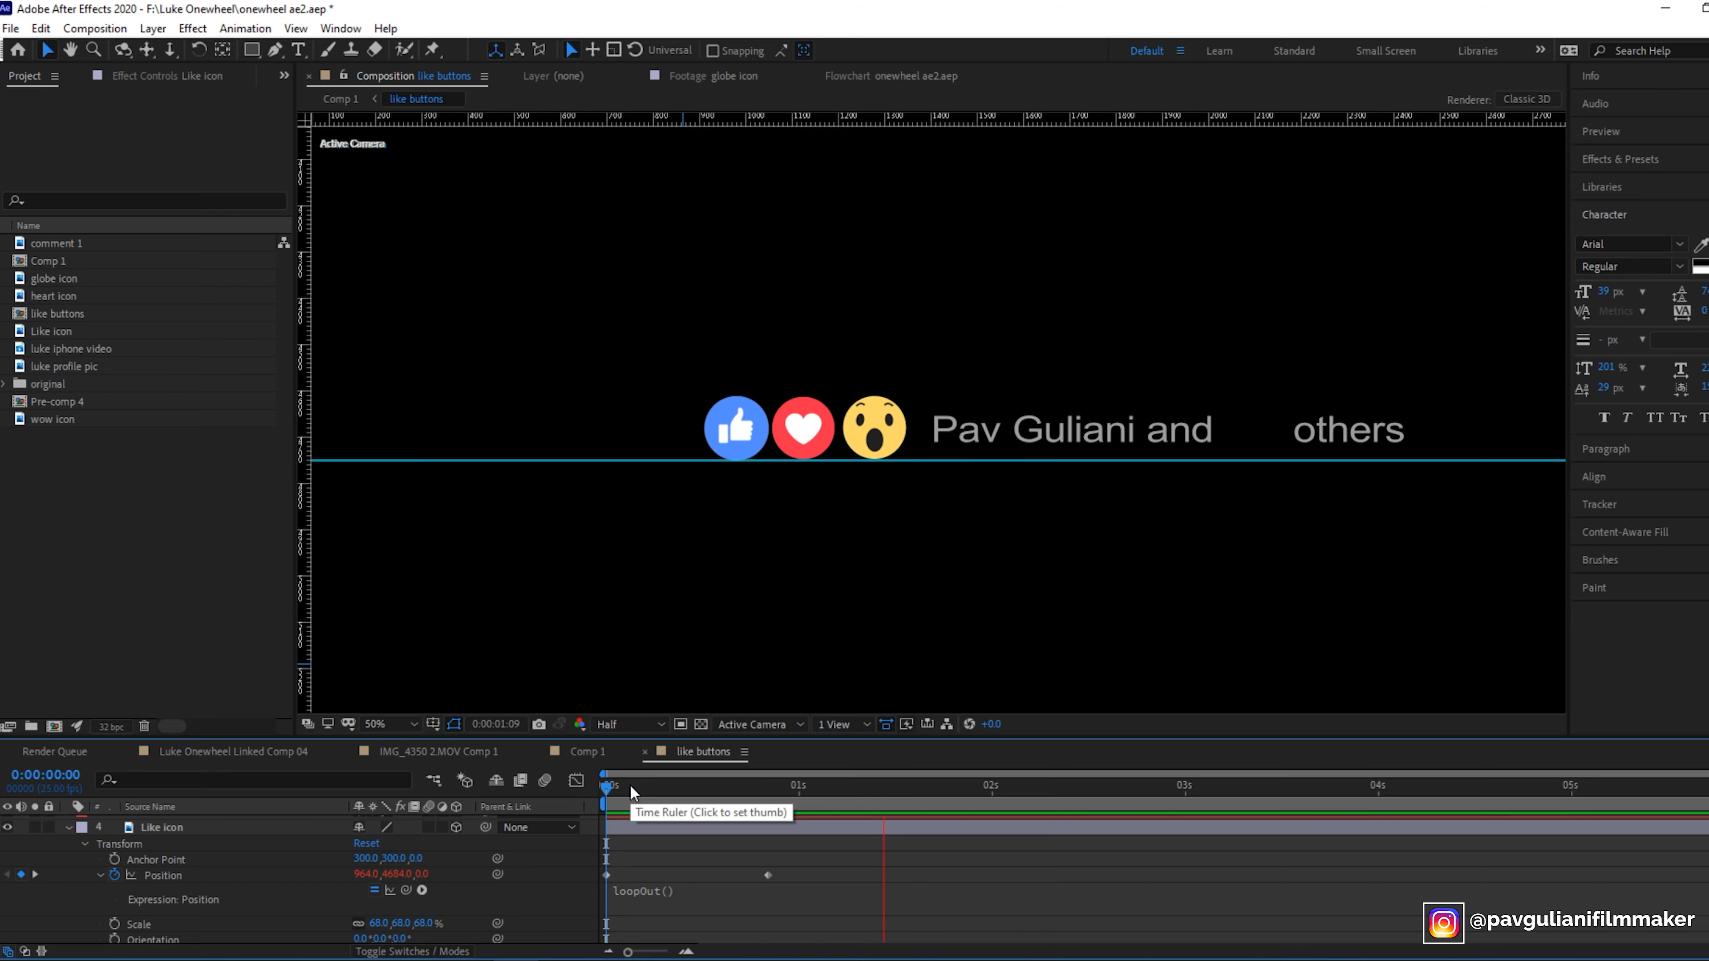
pyautogui.click(976, 833)
pyautogui.press('space')
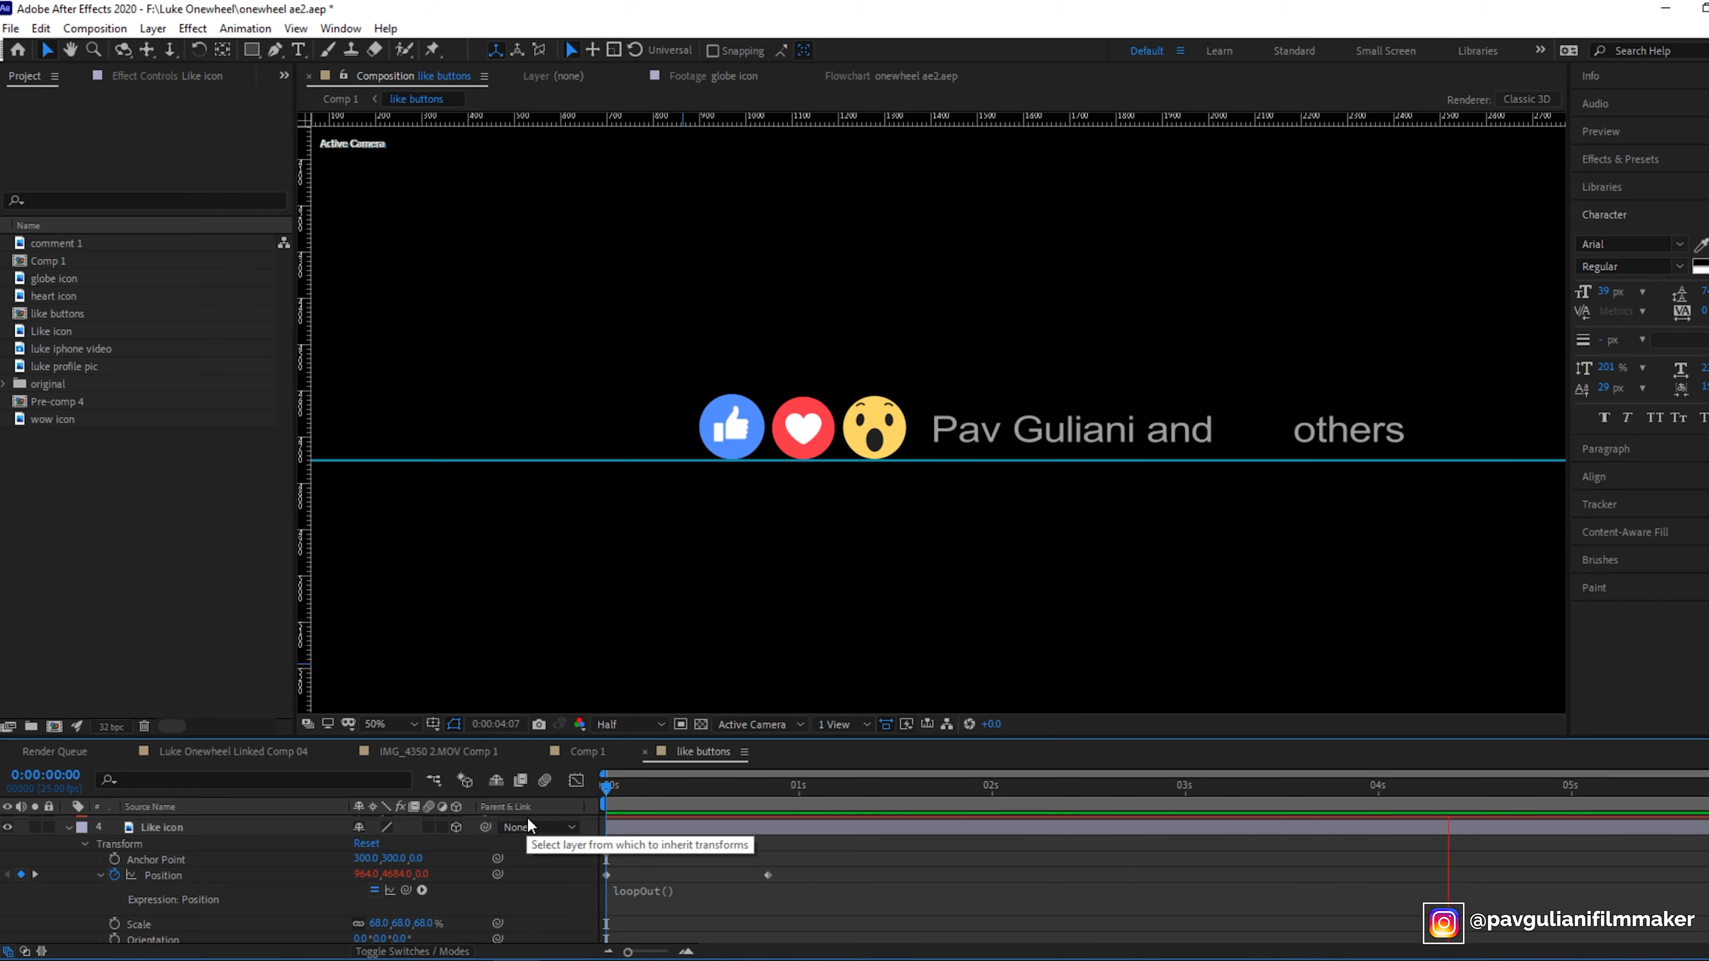
pyautogui.press('space')
pyautogui.press('space')
pyautogui.click(643, 789)
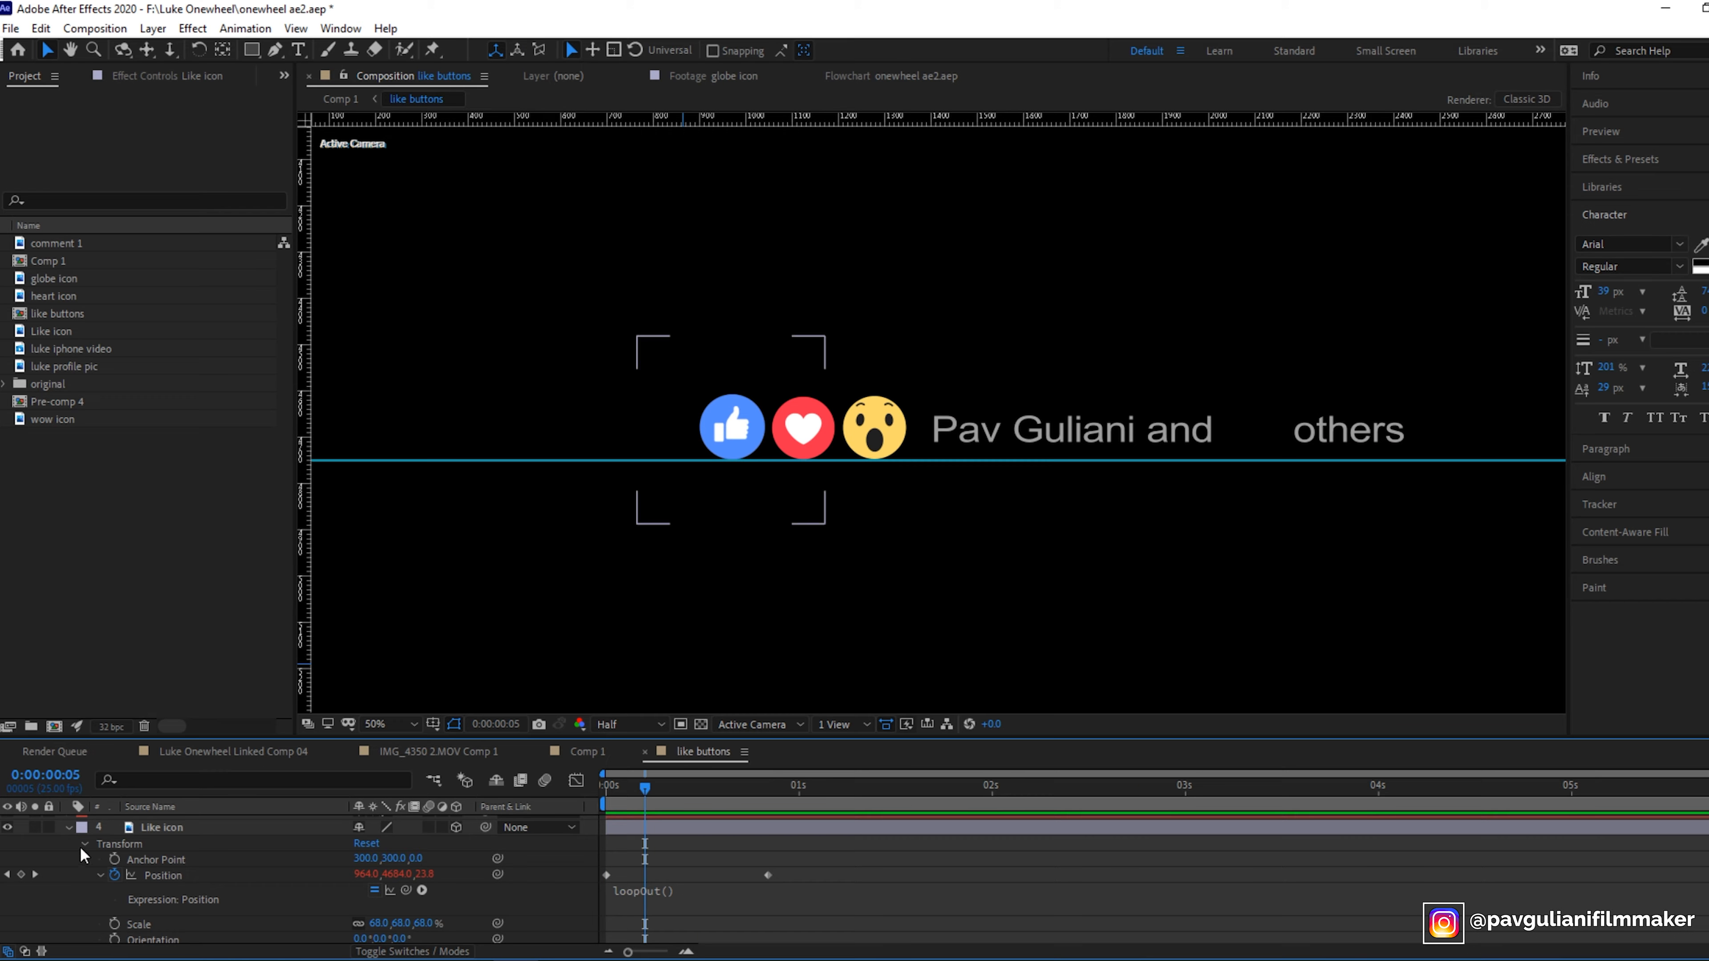
pyautogui.click(67, 829)
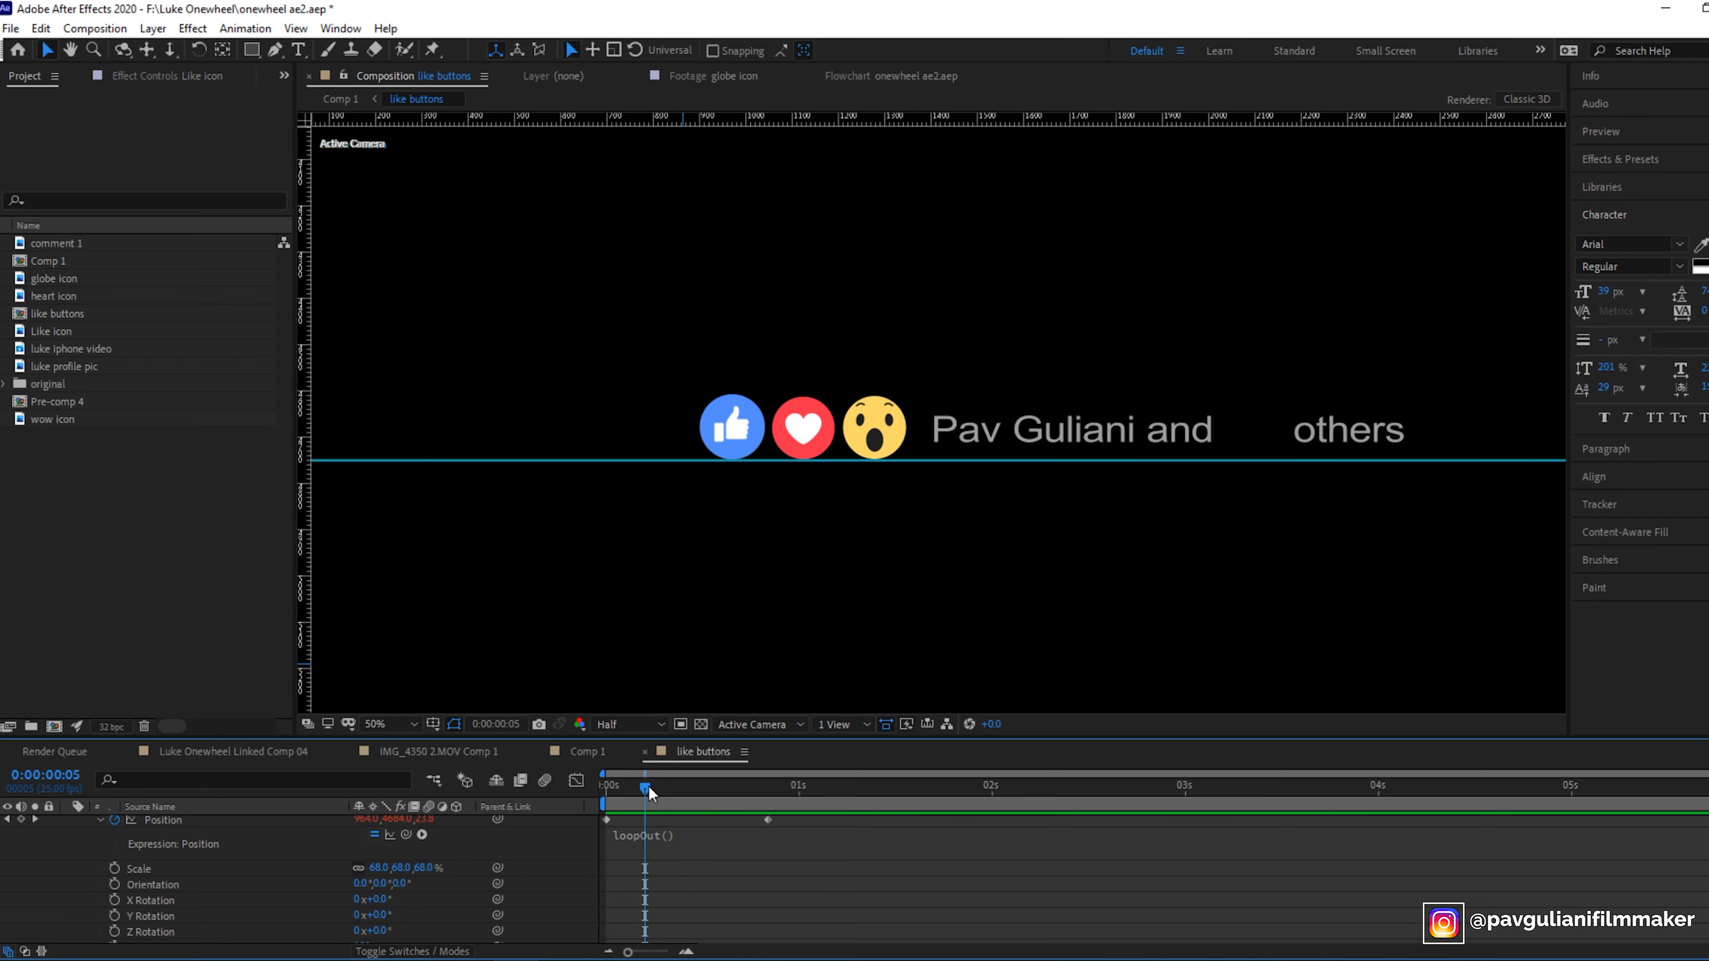
# - Keyframe the Like icon's opacity at the start, then set it to 0% at about 0:00:21
pyautogui.moveTo(646, 788); pyautogui.dragTo(516, 806)
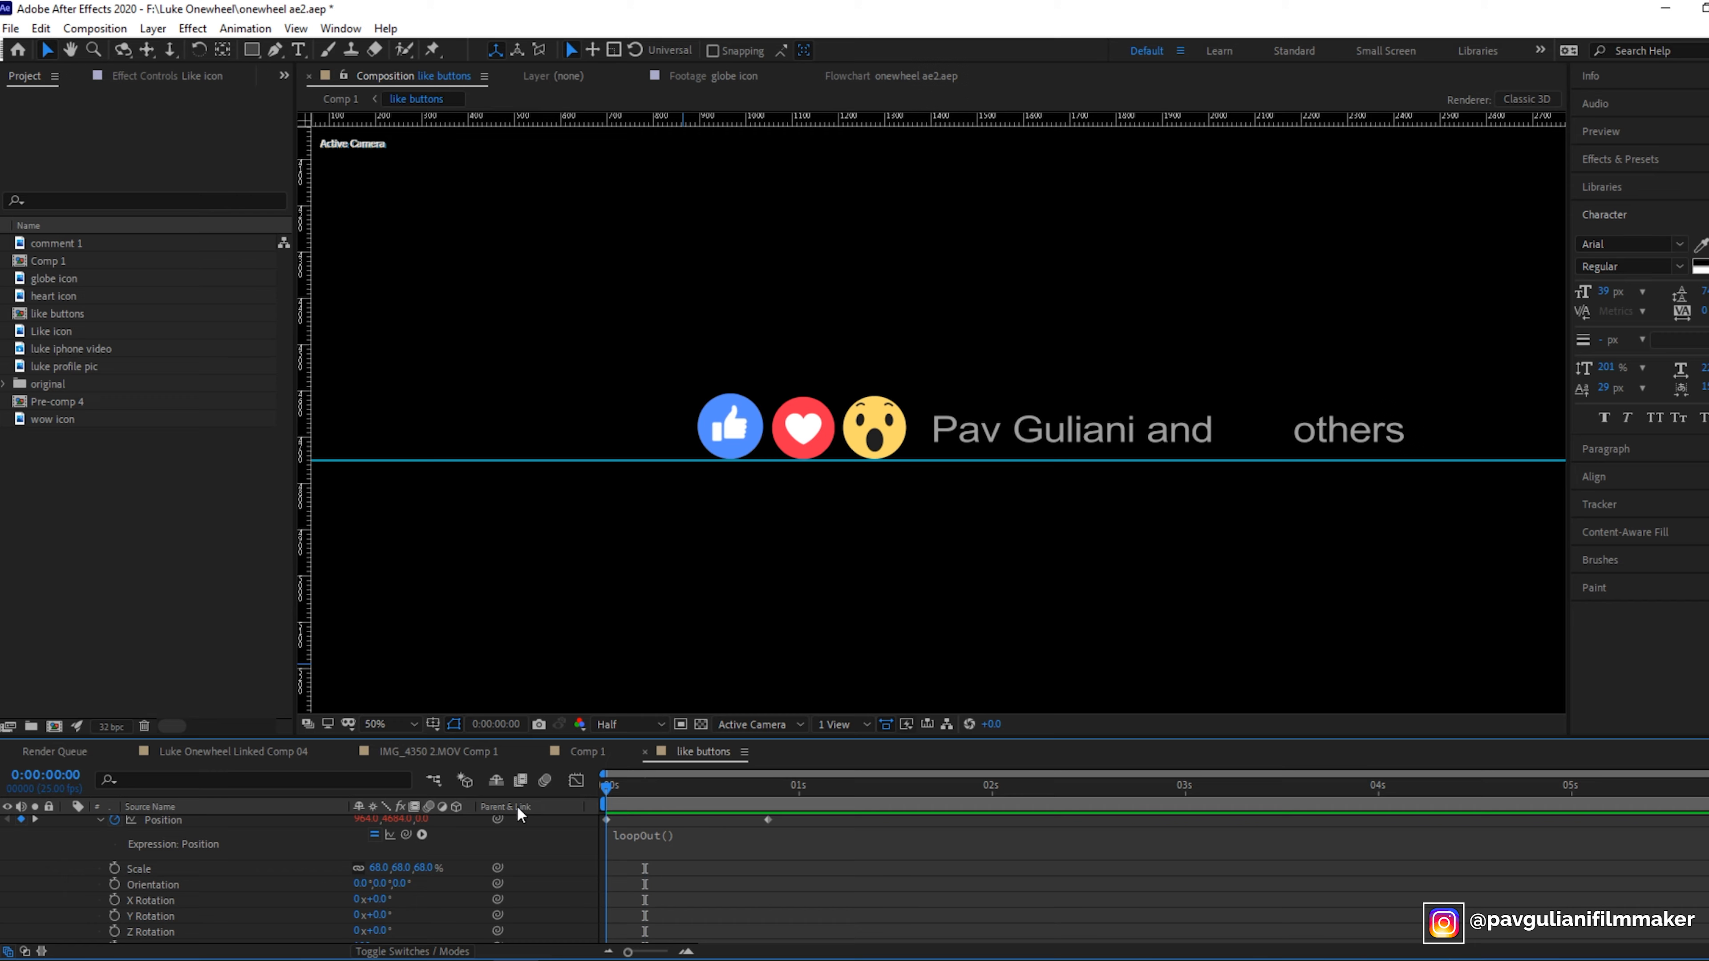
pyautogui.scroll(-2, 525, 891)
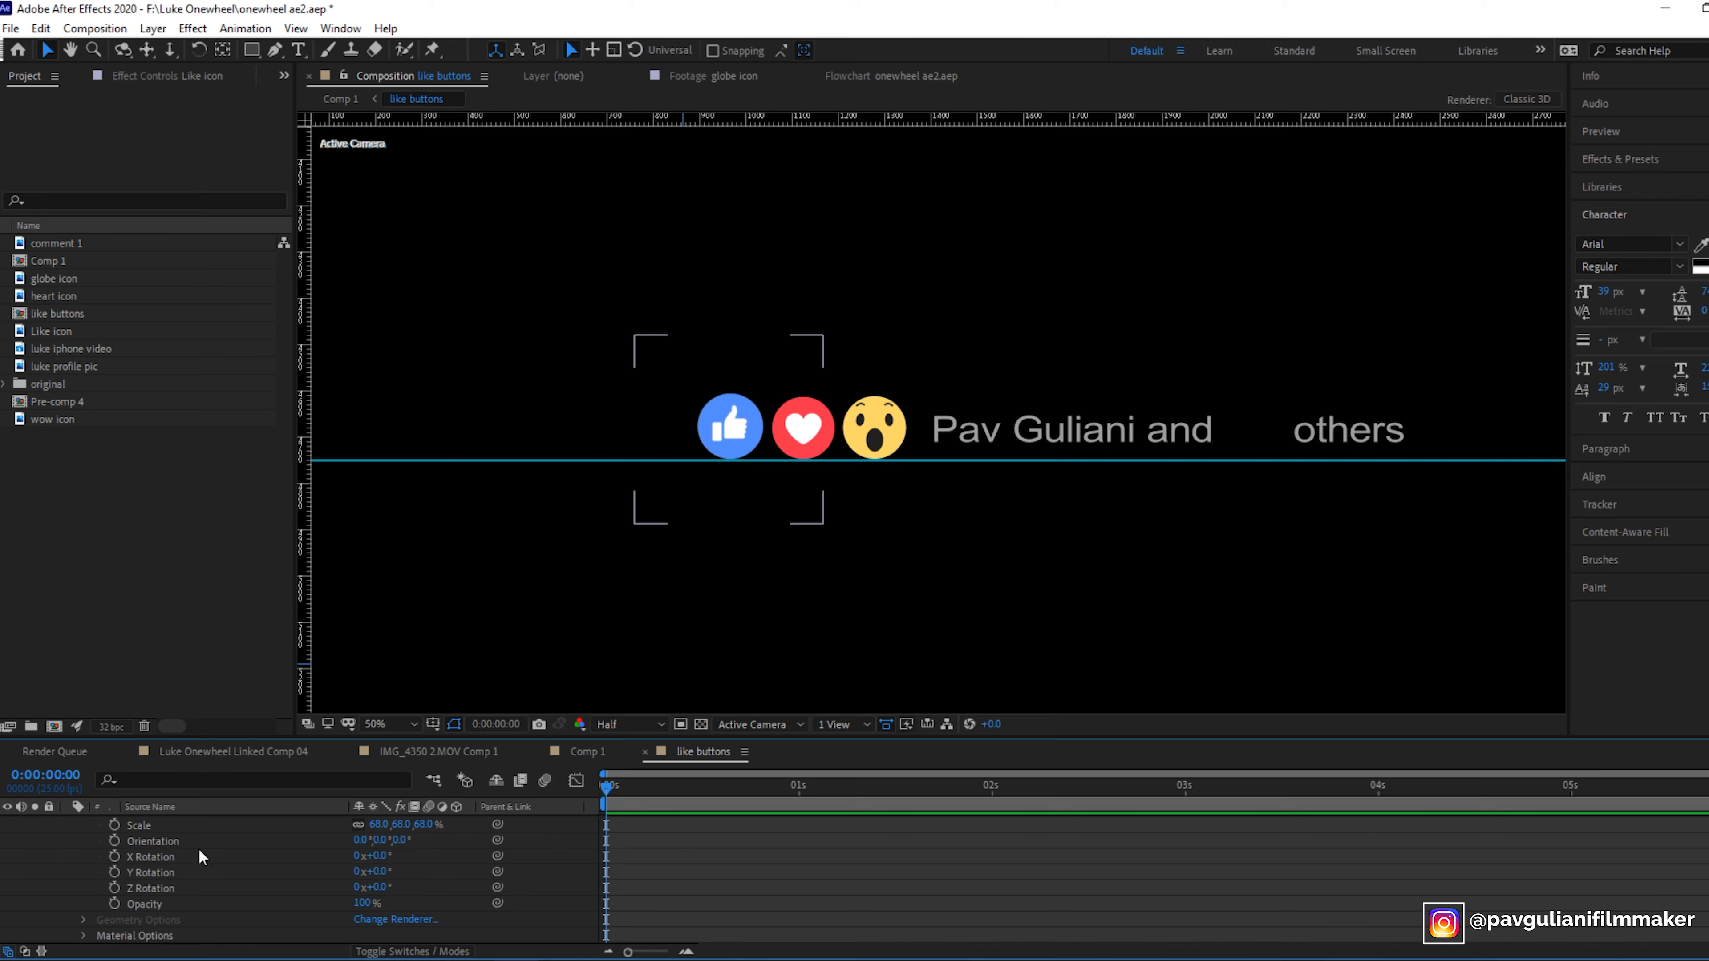
pyautogui.click(115, 903)
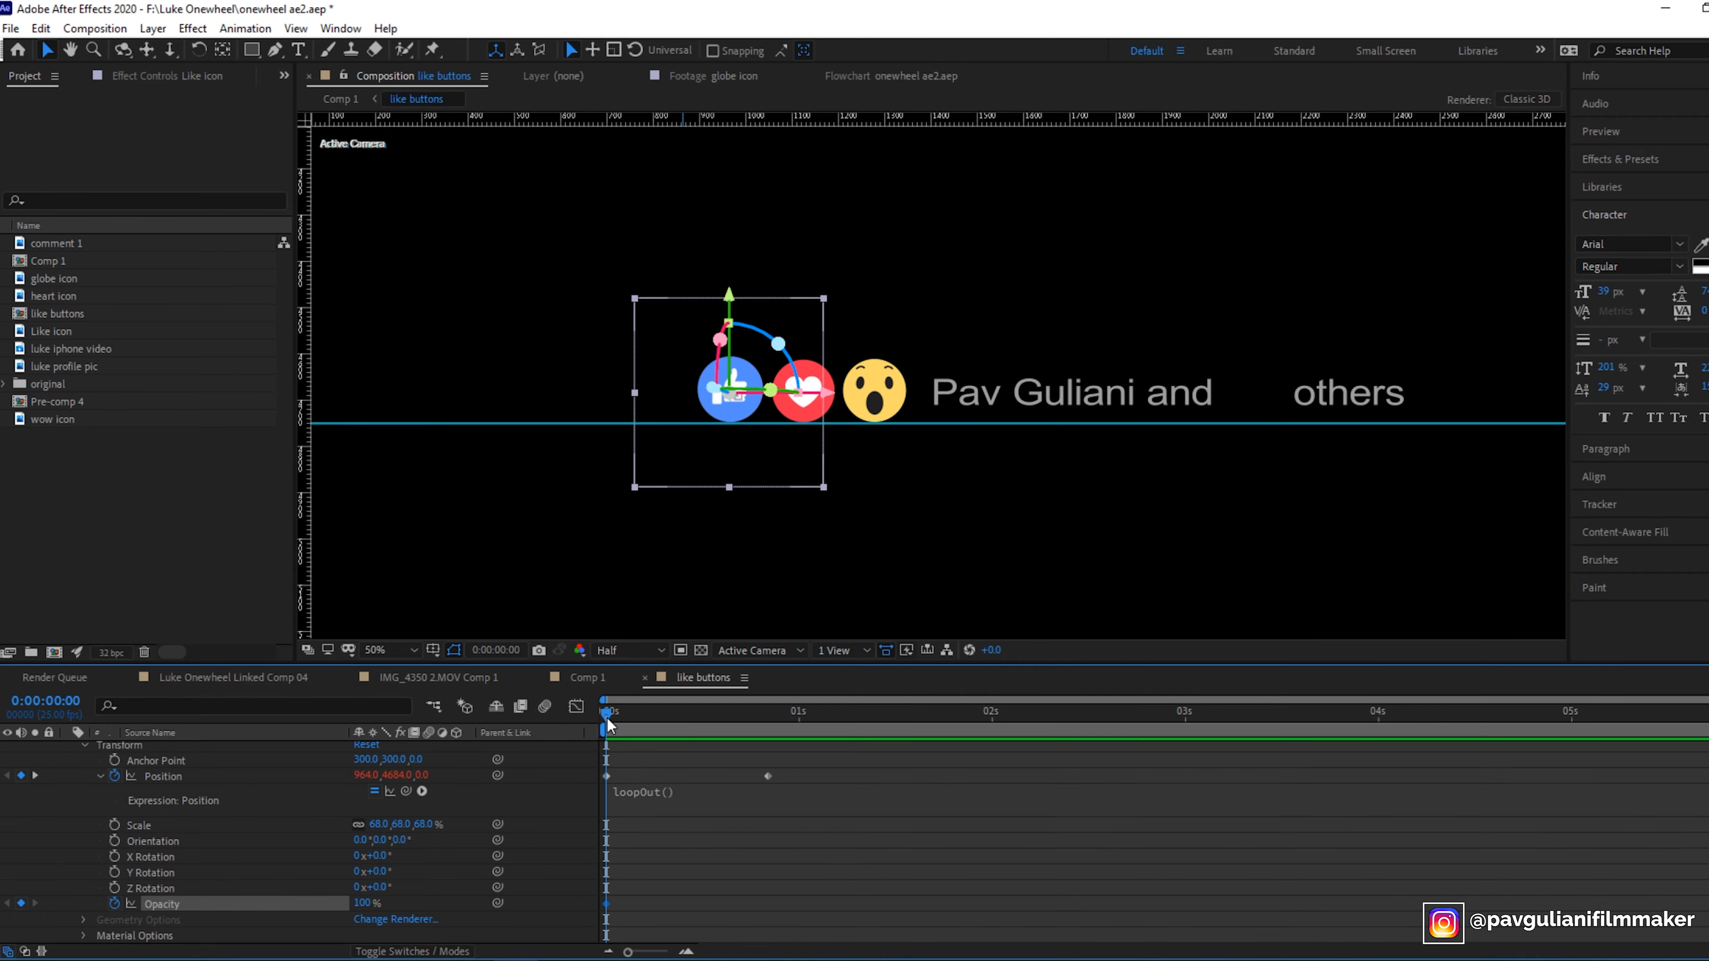
pyautogui.moveTo(606, 718); pyautogui.dragTo(769, 754)
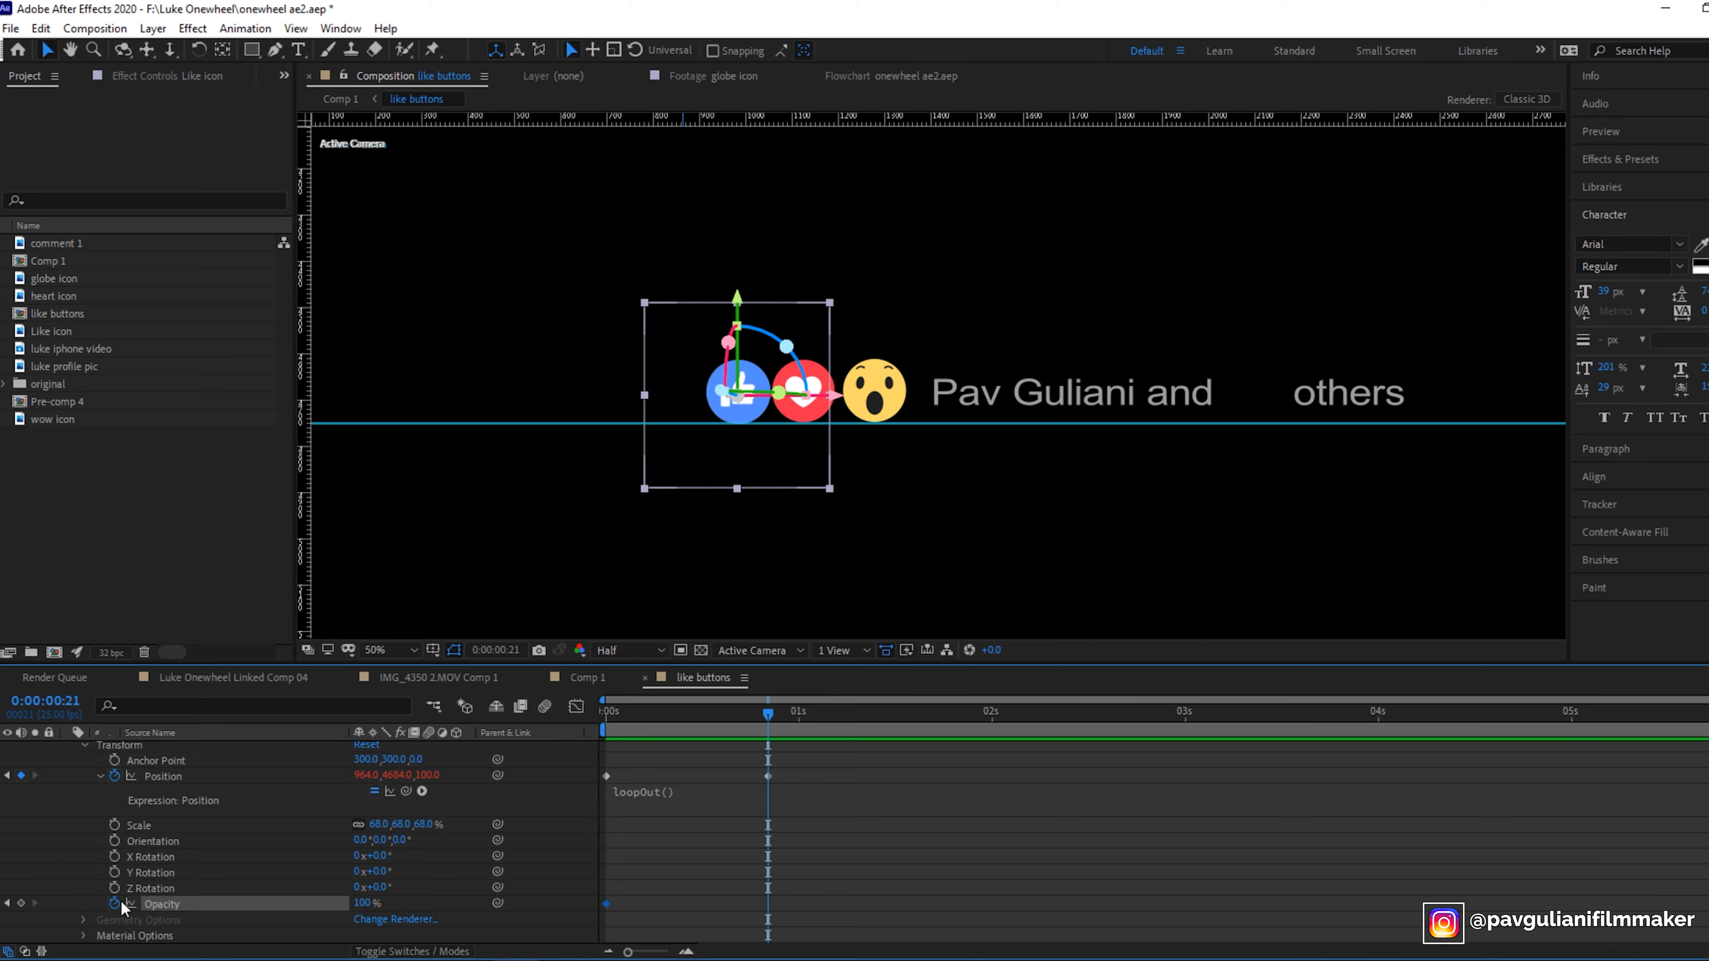
pyautogui.click(21, 903)
pyautogui.click(362, 903)
pyautogui.write('0')
pyautogui.press('Return')
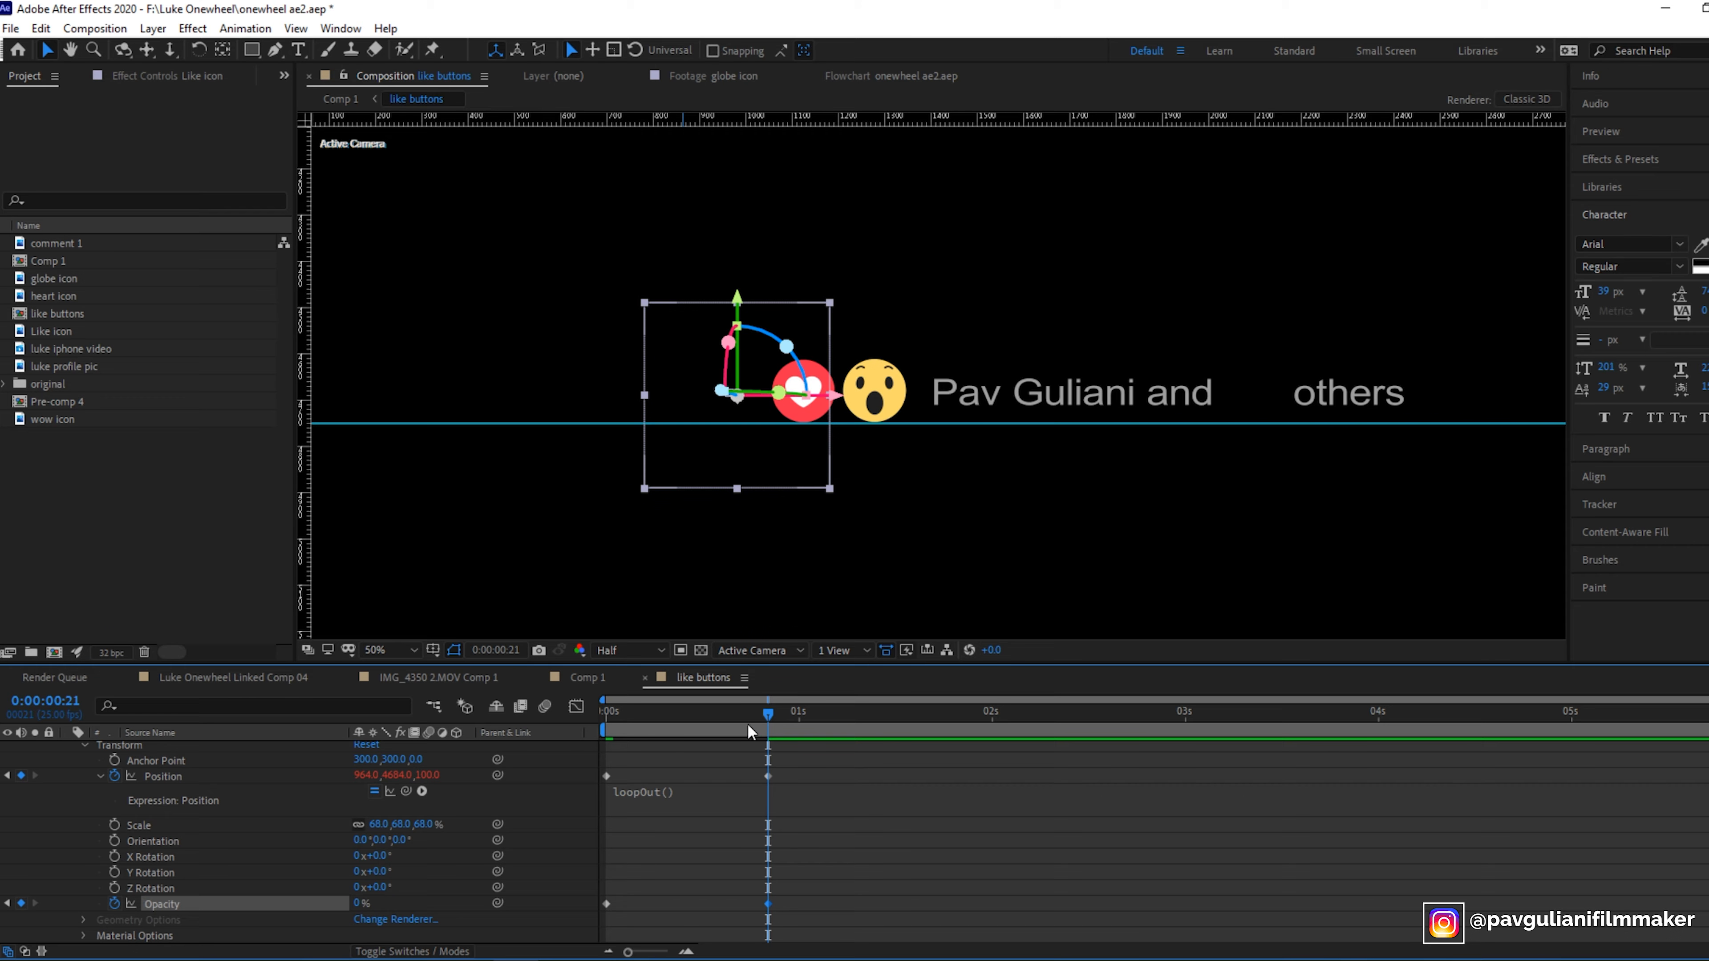
# - Play back the Like icon's fade animation from the start
pyautogui.moveTo(747, 725); pyautogui.dragTo(525, 728)
pyautogui.press('space')
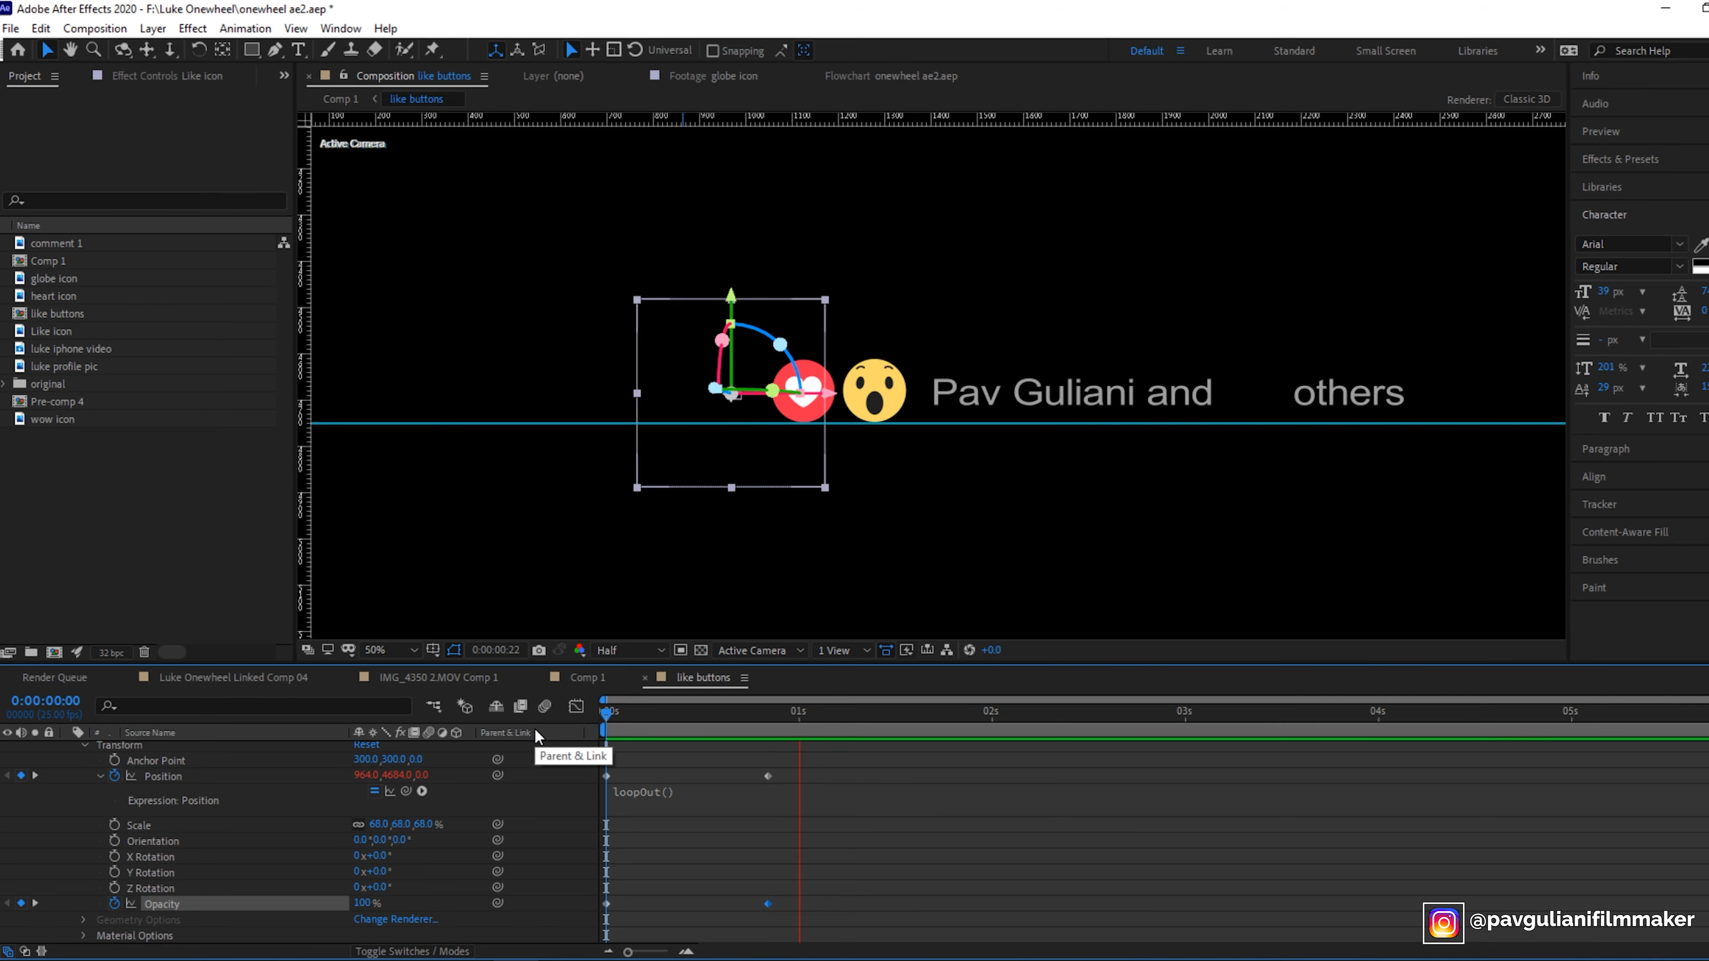
pyautogui.press('space')
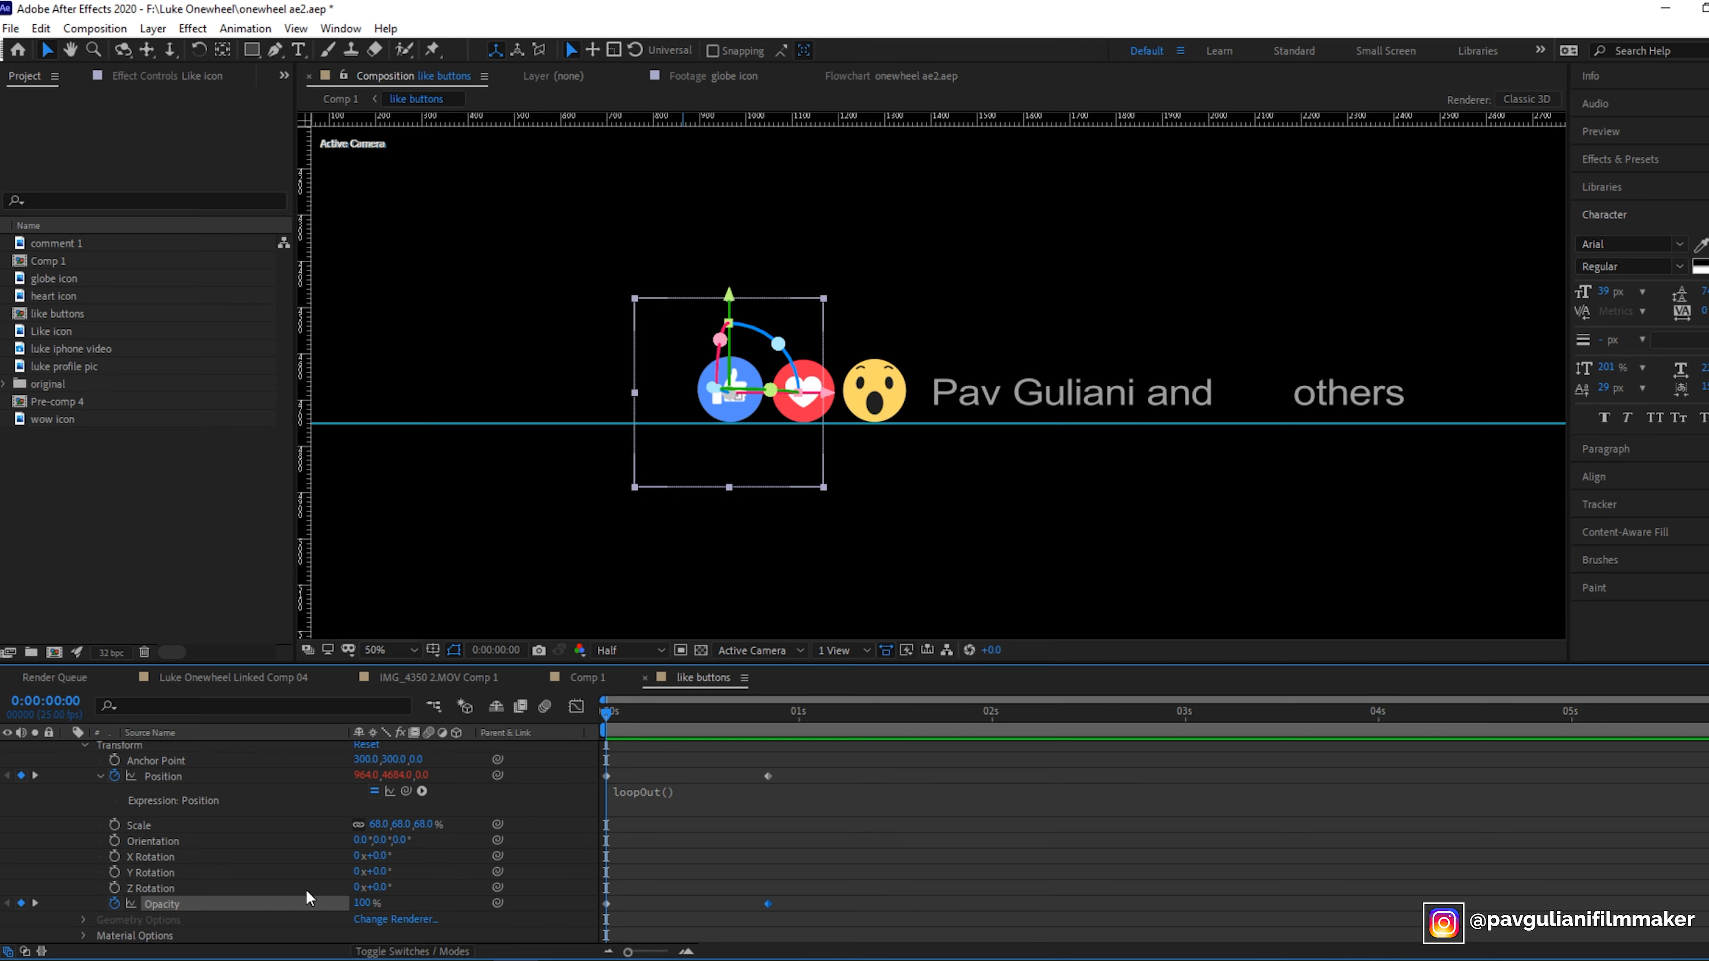
# - Add a loopOut() expression to the Like icon's opacity
pyautogui.keyDown('alt'); pyautogui.click(115, 904); pyautogui.keyUp('alt')
pyautogui.write('l')
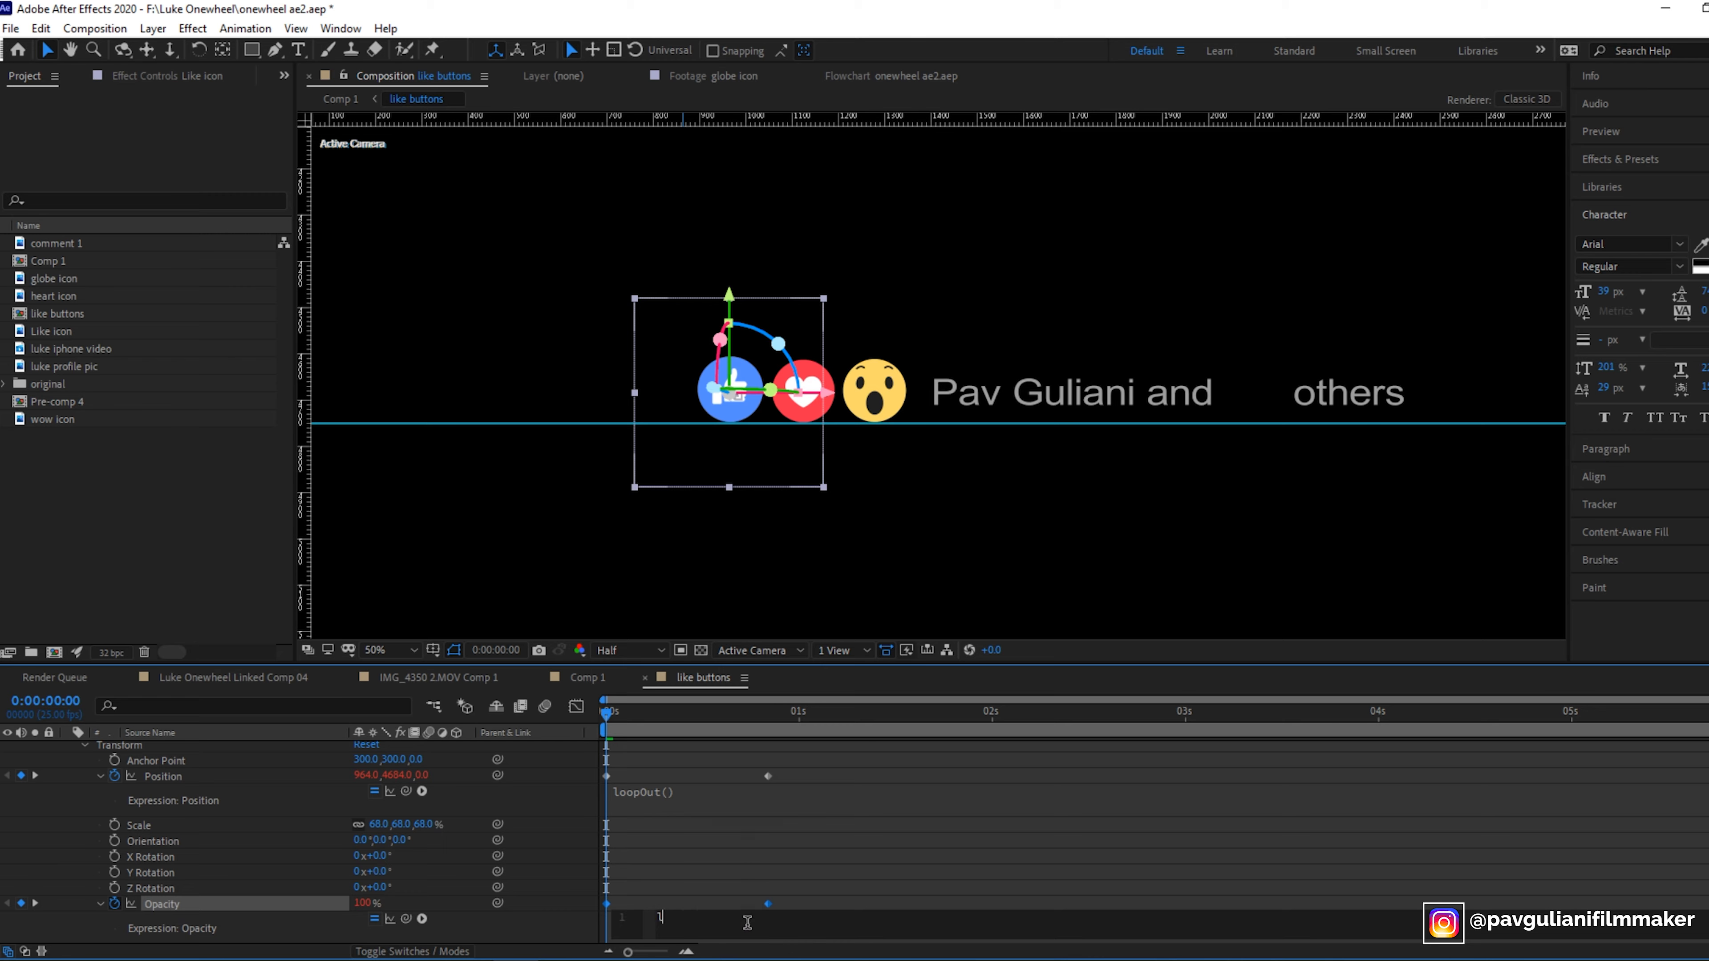
pyautogui.write('oo')
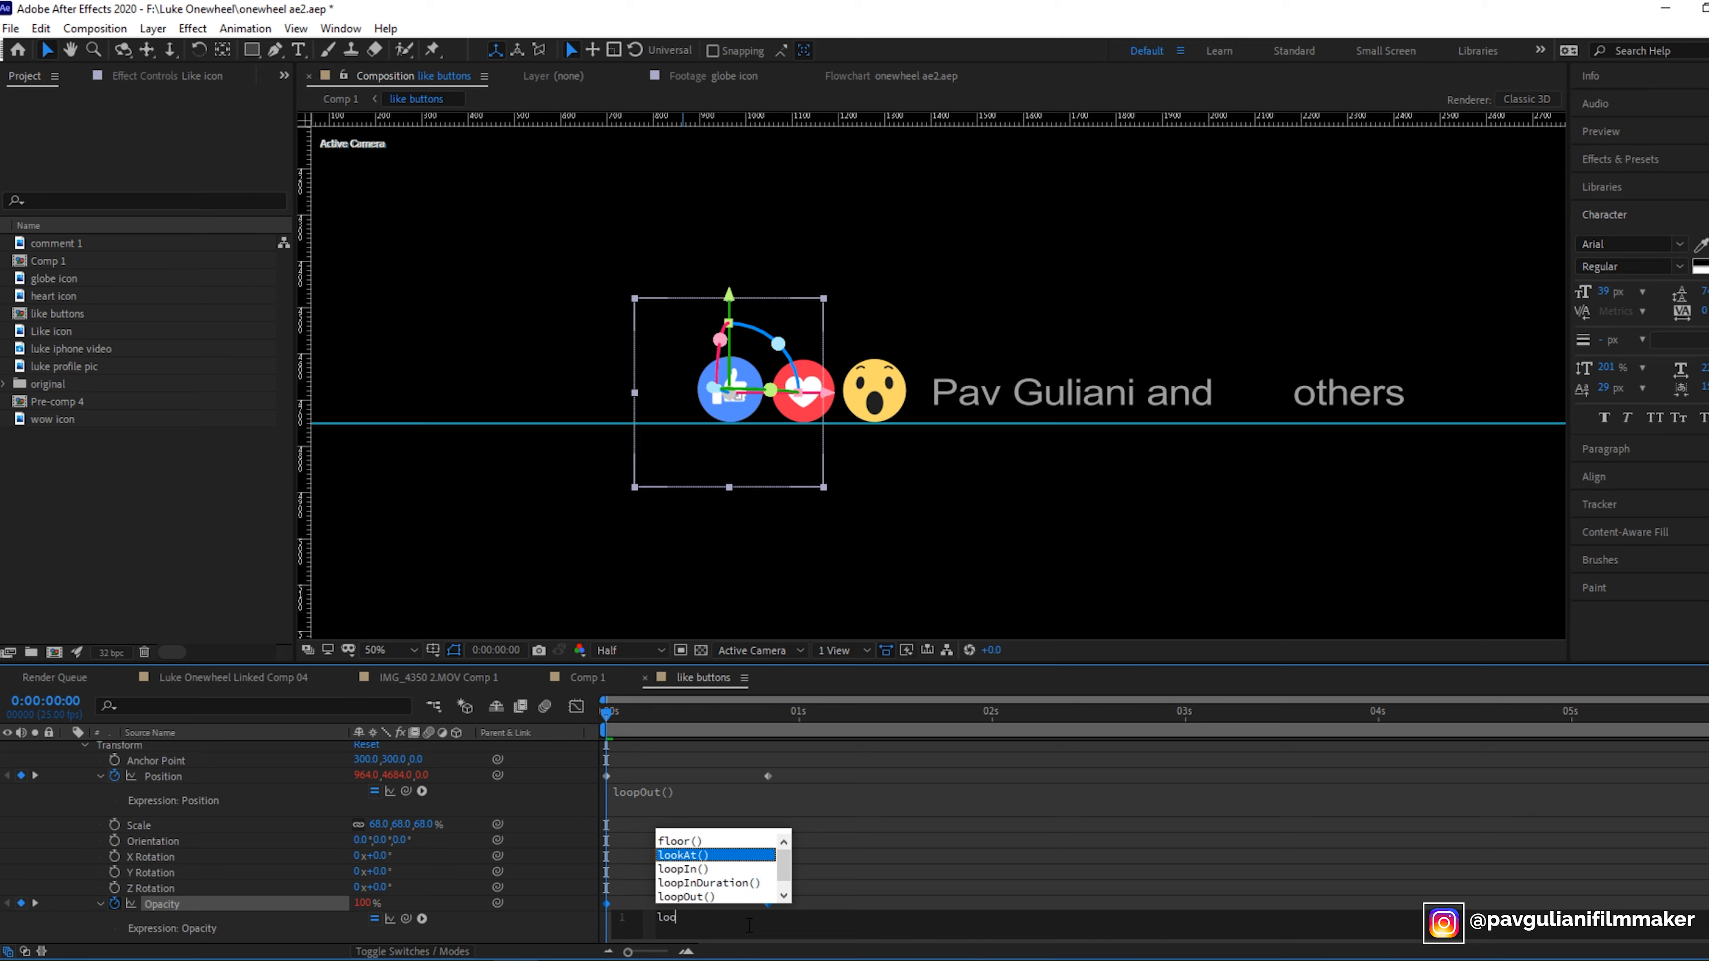
pyautogui.click(682, 898)
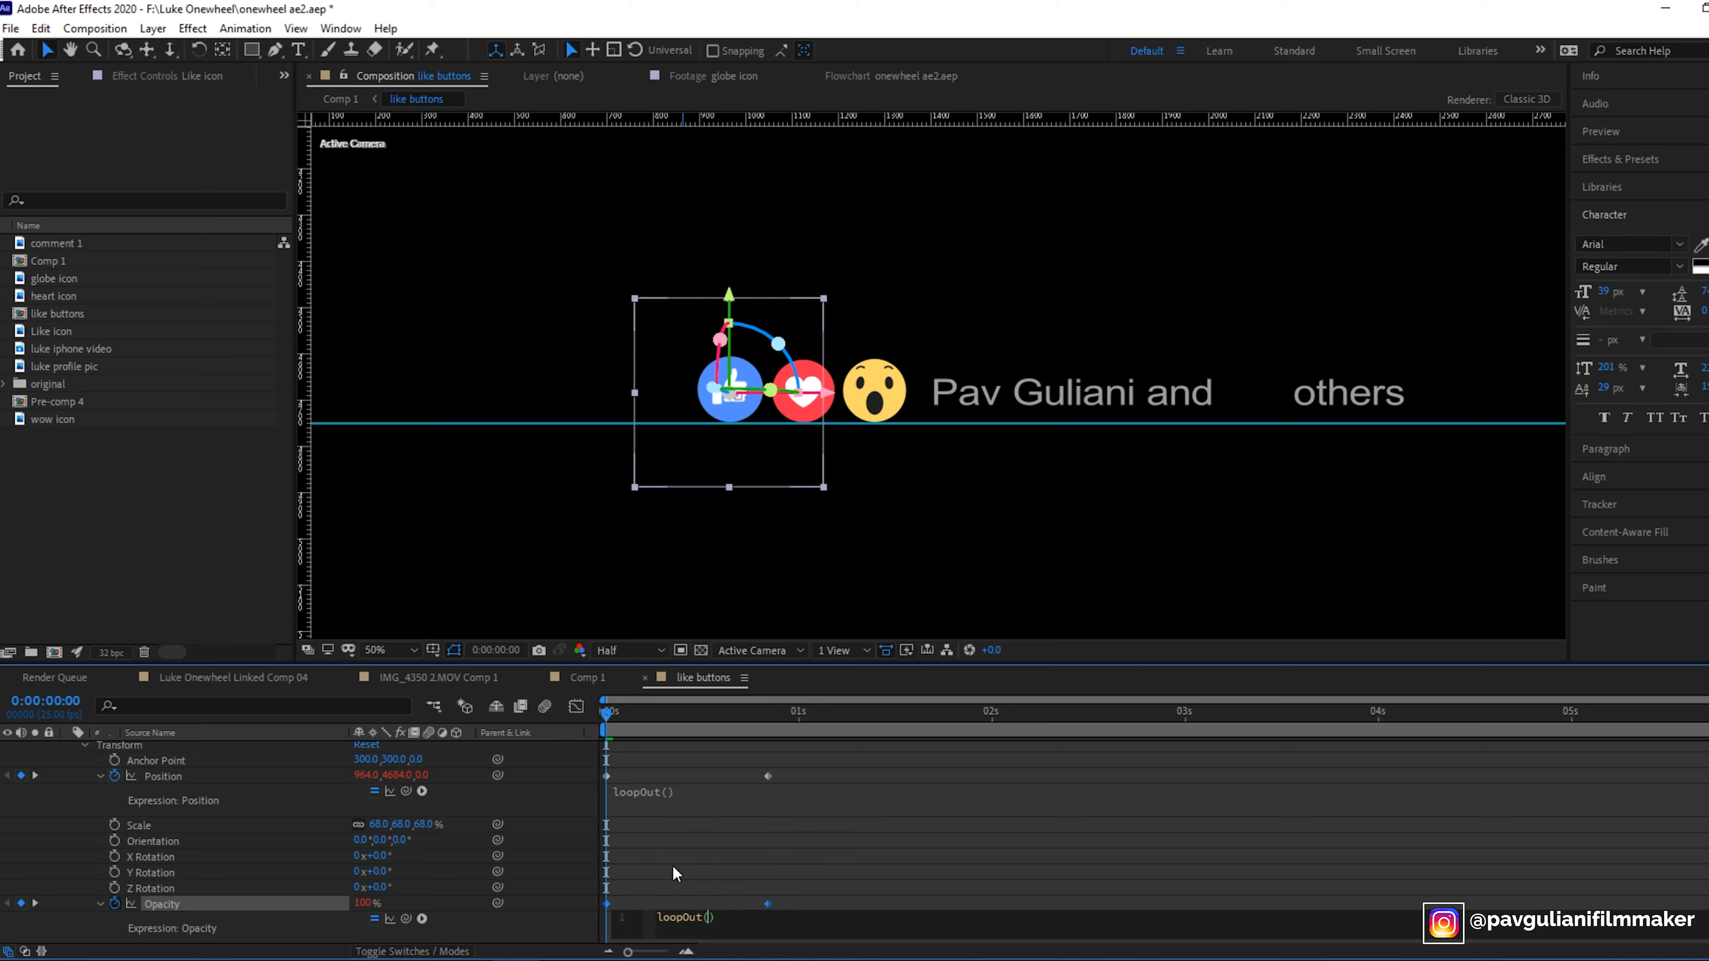
pyautogui.click(1019, 885)
# - Play back the looping Like icon fade and return to the start
pyautogui.press('space')
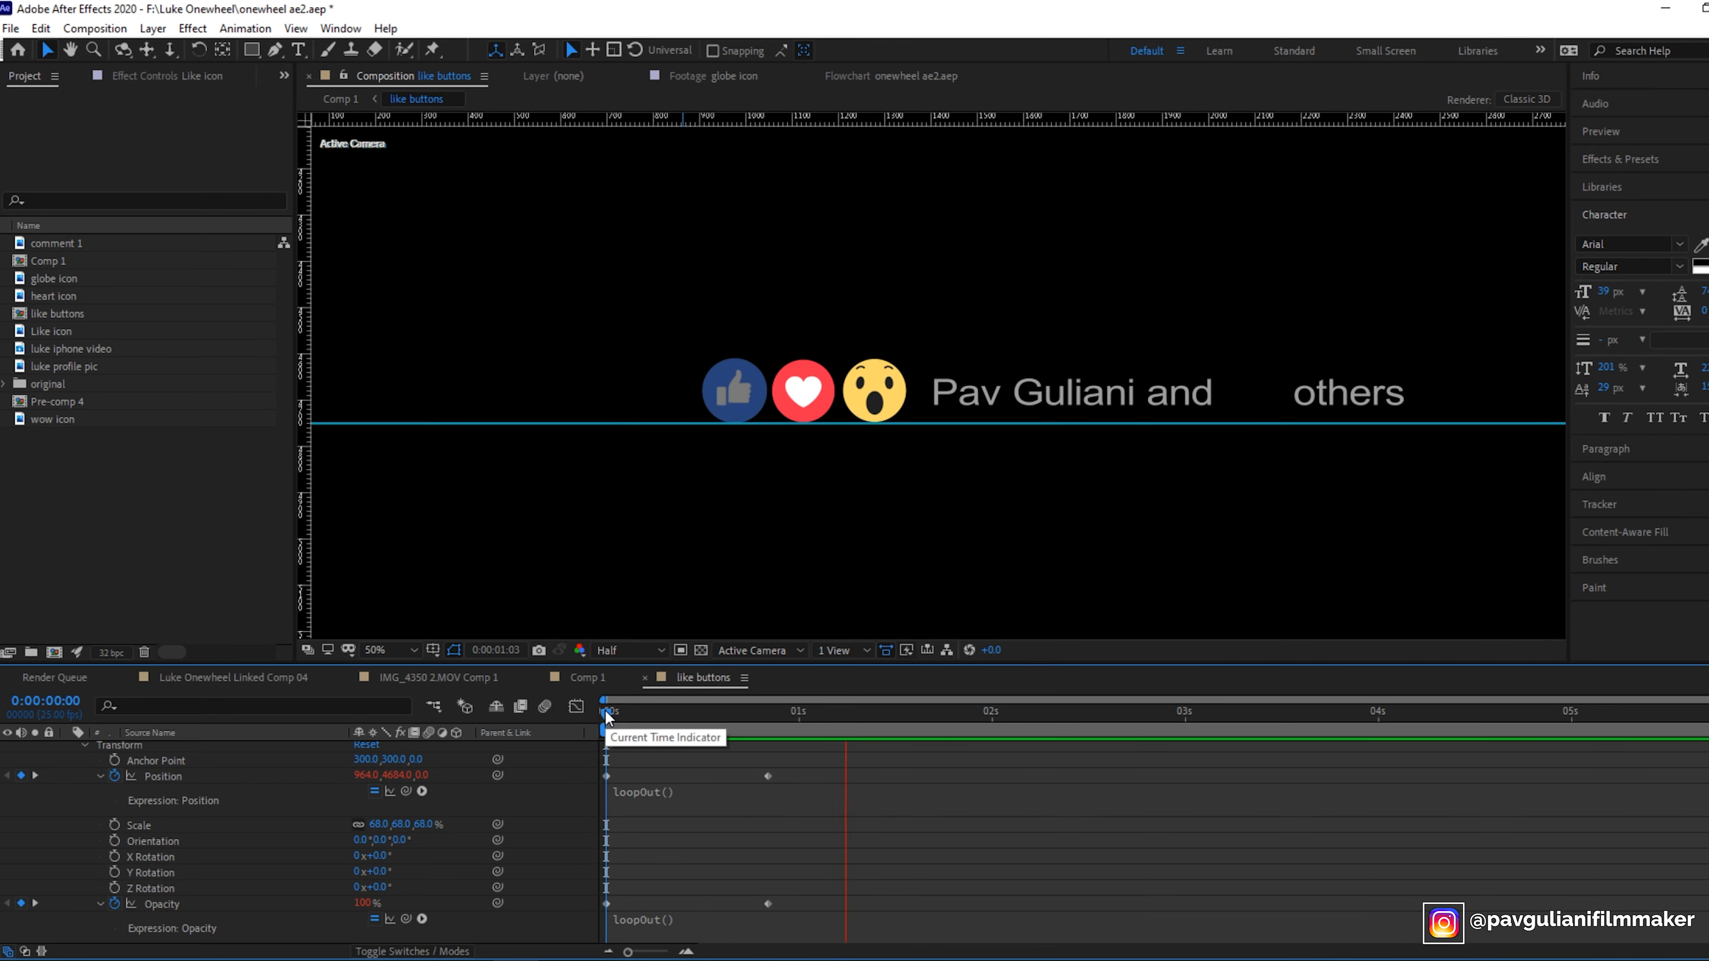
pyautogui.press('space')
pyautogui.moveTo(668, 715); pyautogui.dragTo(548, 728)
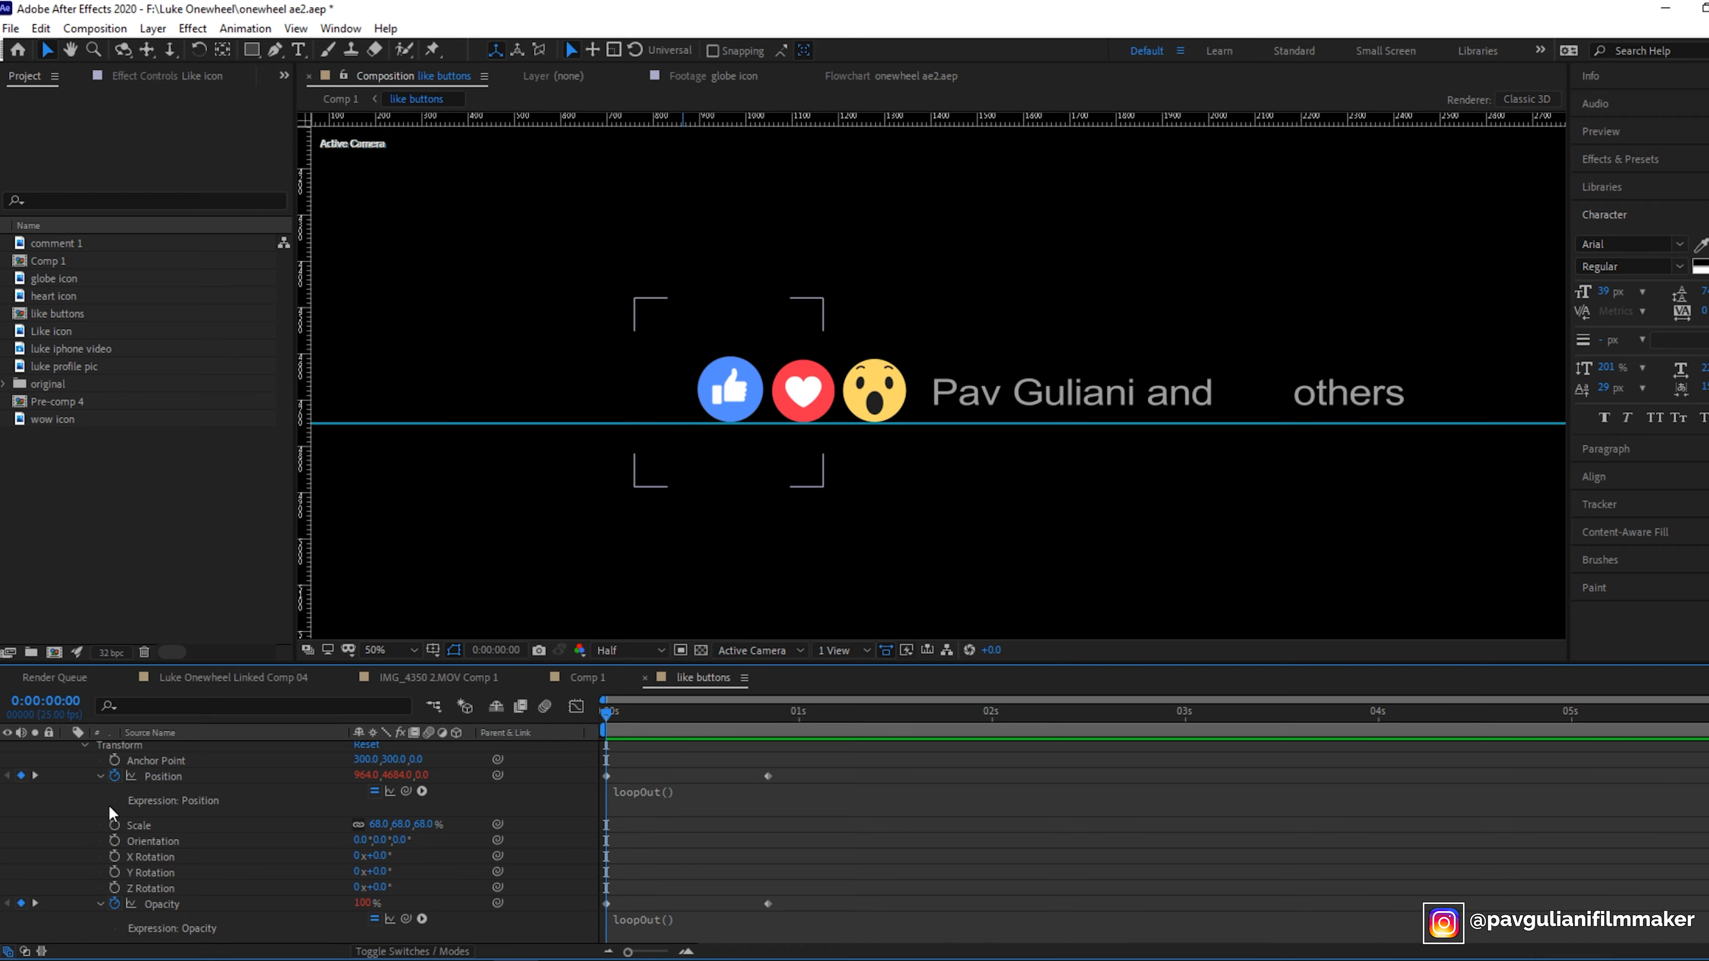
# - Inspect the wow, heart and Like icon layers' transform properties while scrubbing the timeline
pyautogui.scroll(2, 98, 806)
pyautogui.click(68, 796)
pyautogui.click(168, 779)
pyautogui.click(169, 764)
pyautogui.click(171, 745)
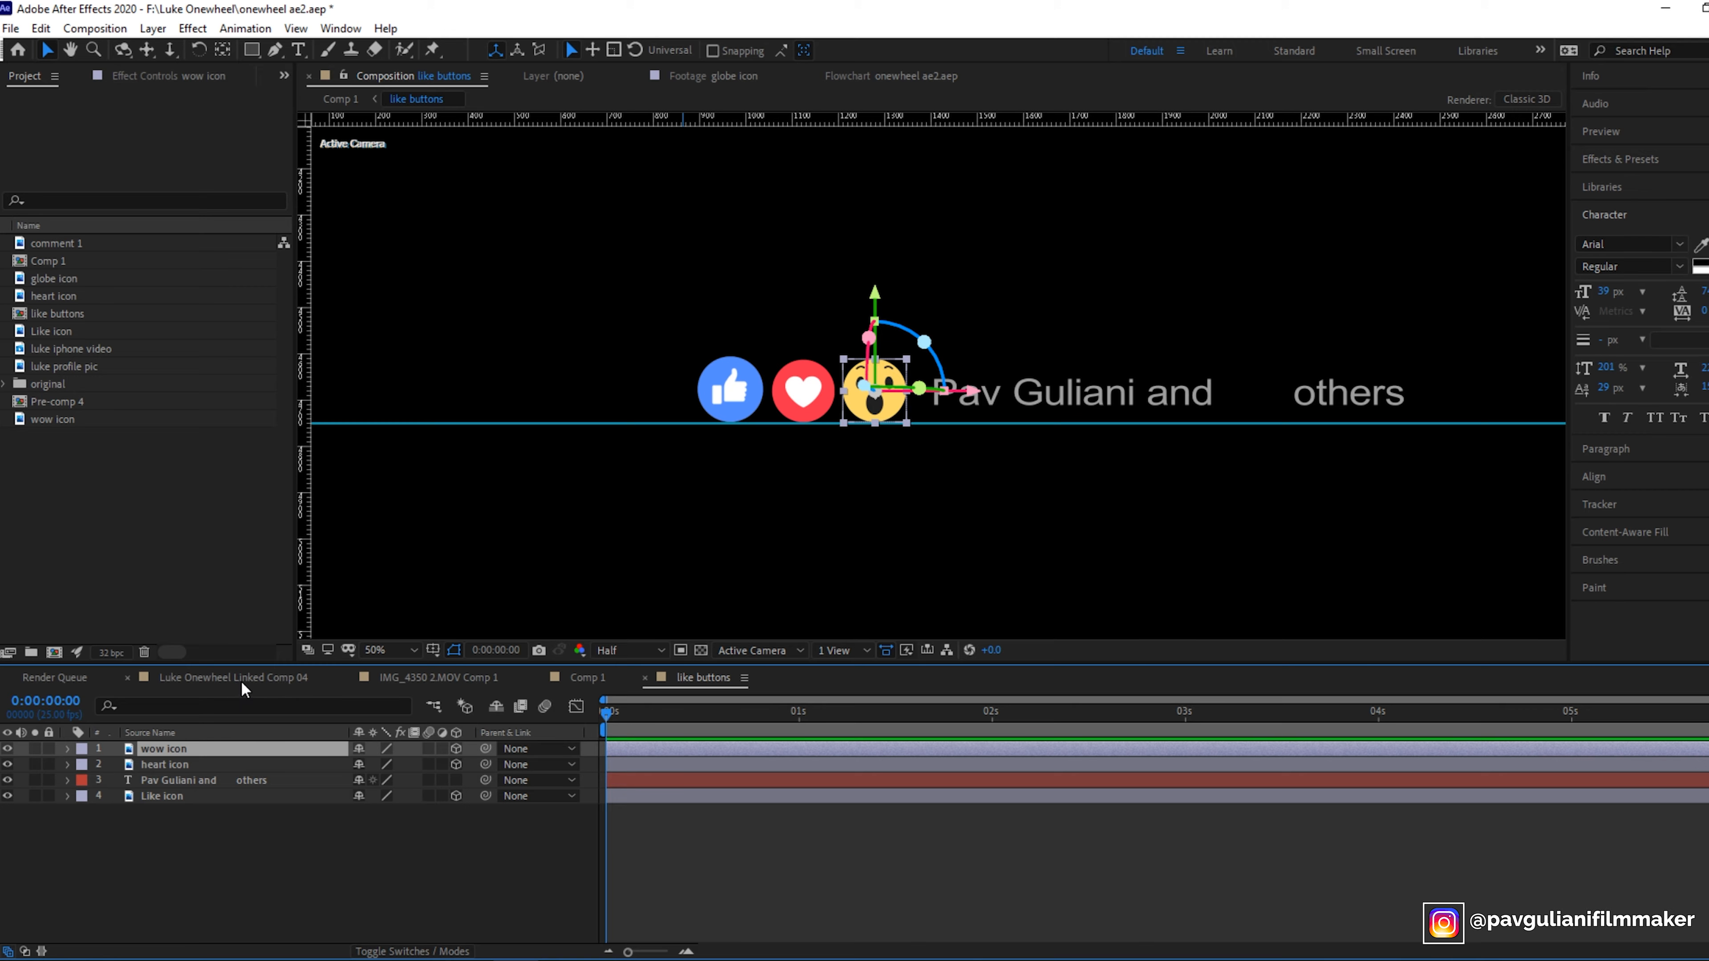
pyautogui.click(68, 749)
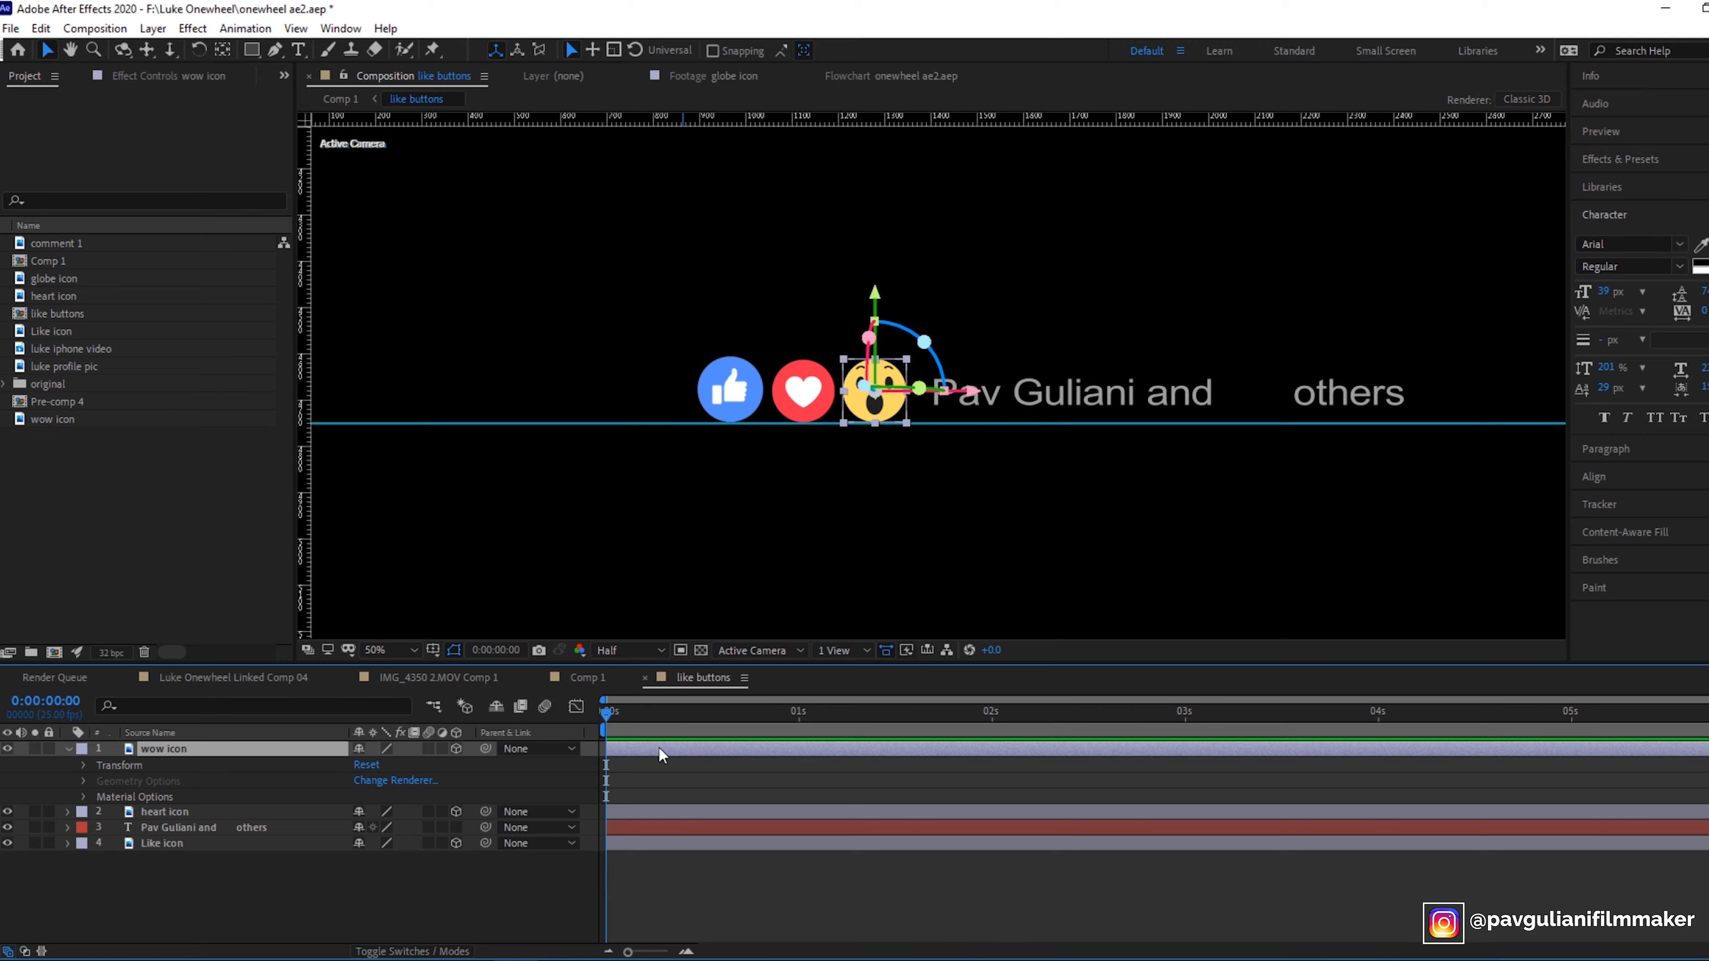
pyautogui.moveTo(599, 710); pyautogui.dragTo(791, 725)
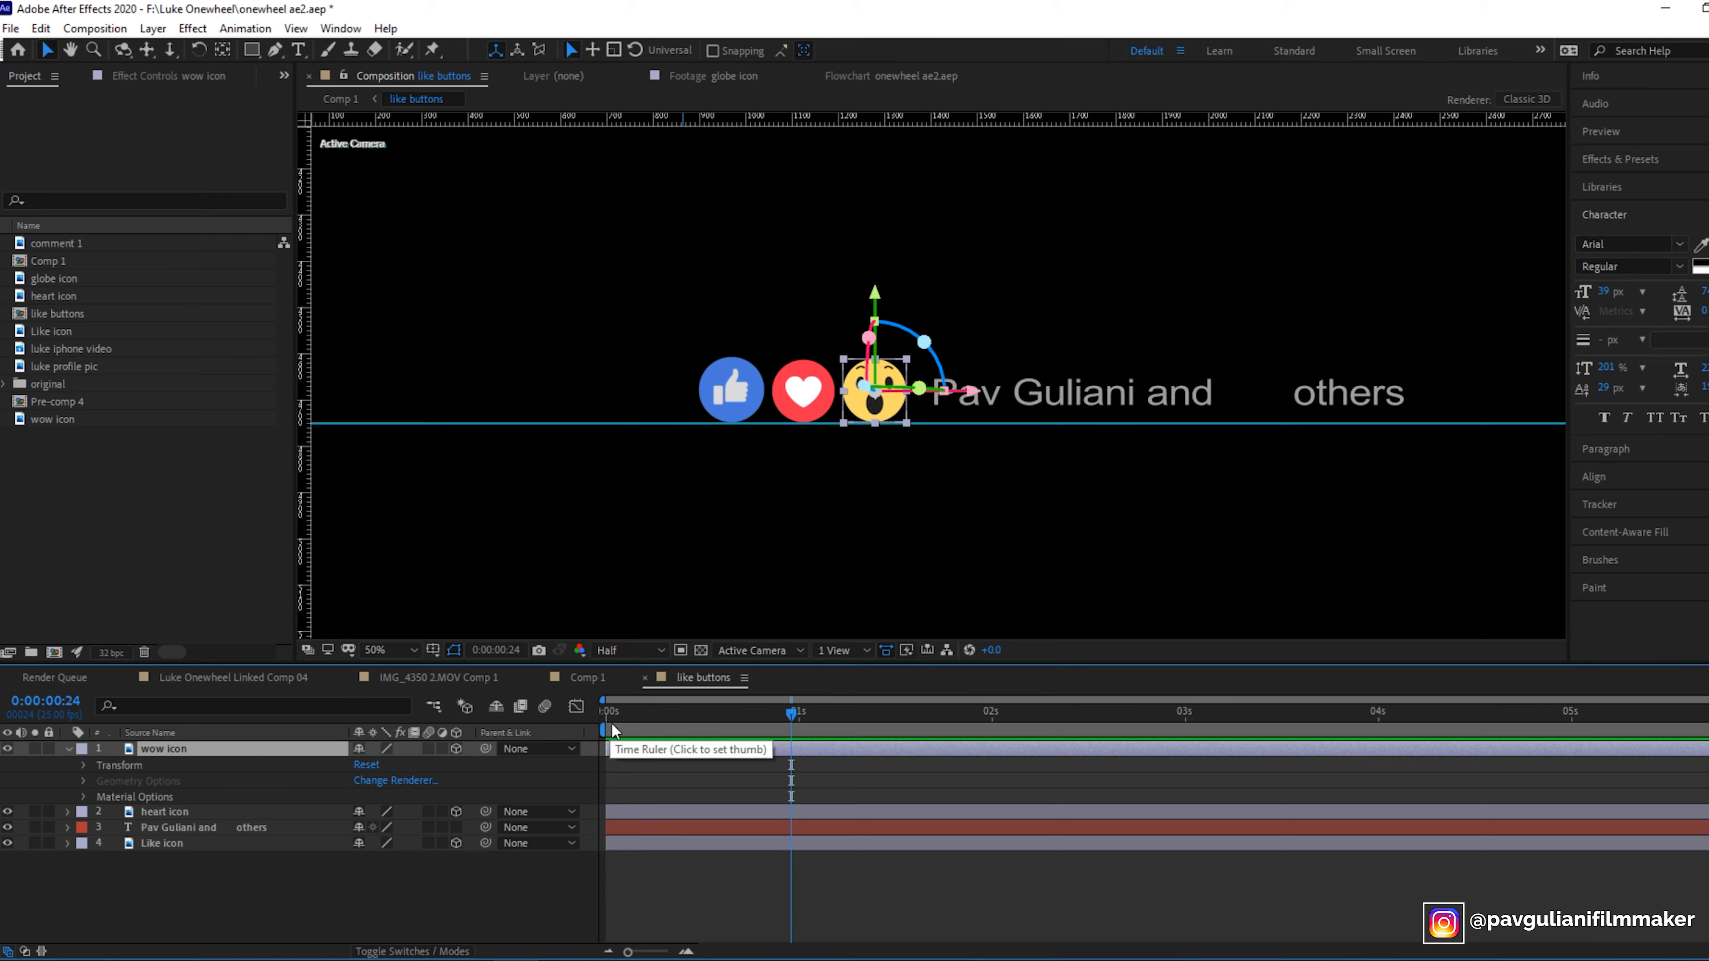
pyautogui.moveTo(790, 714); pyautogui.dragTo(606, 713)
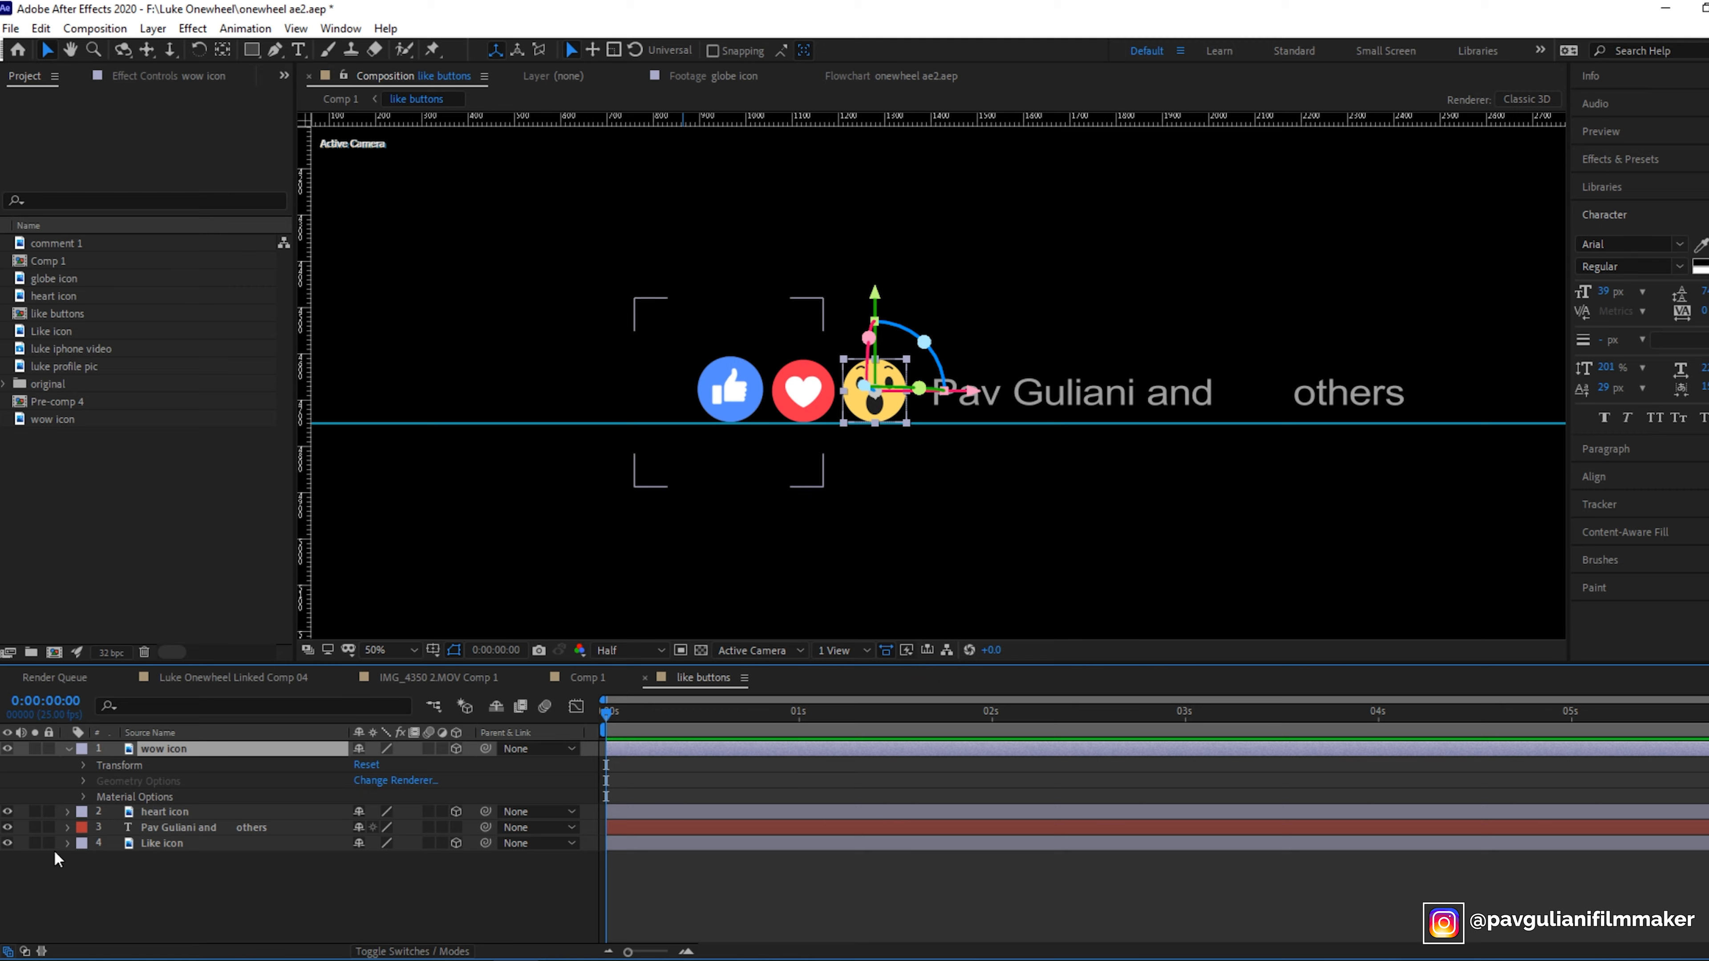
pyautogui.click(67, 813)
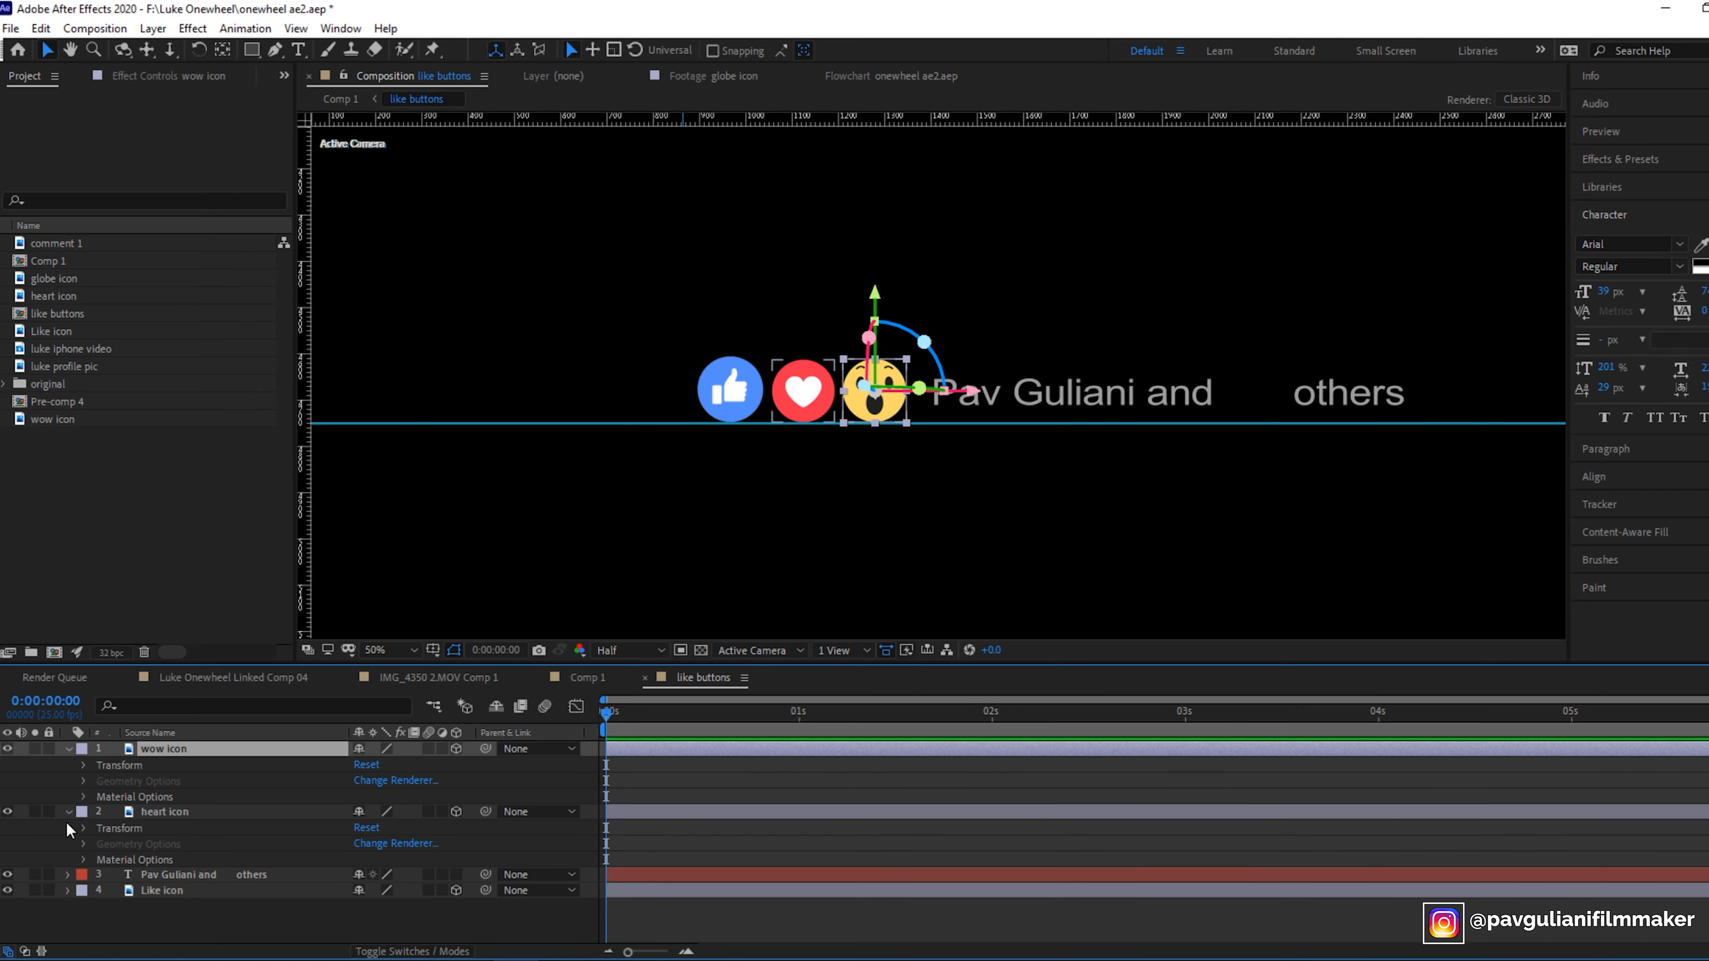
pyautogui.click(66, 892)
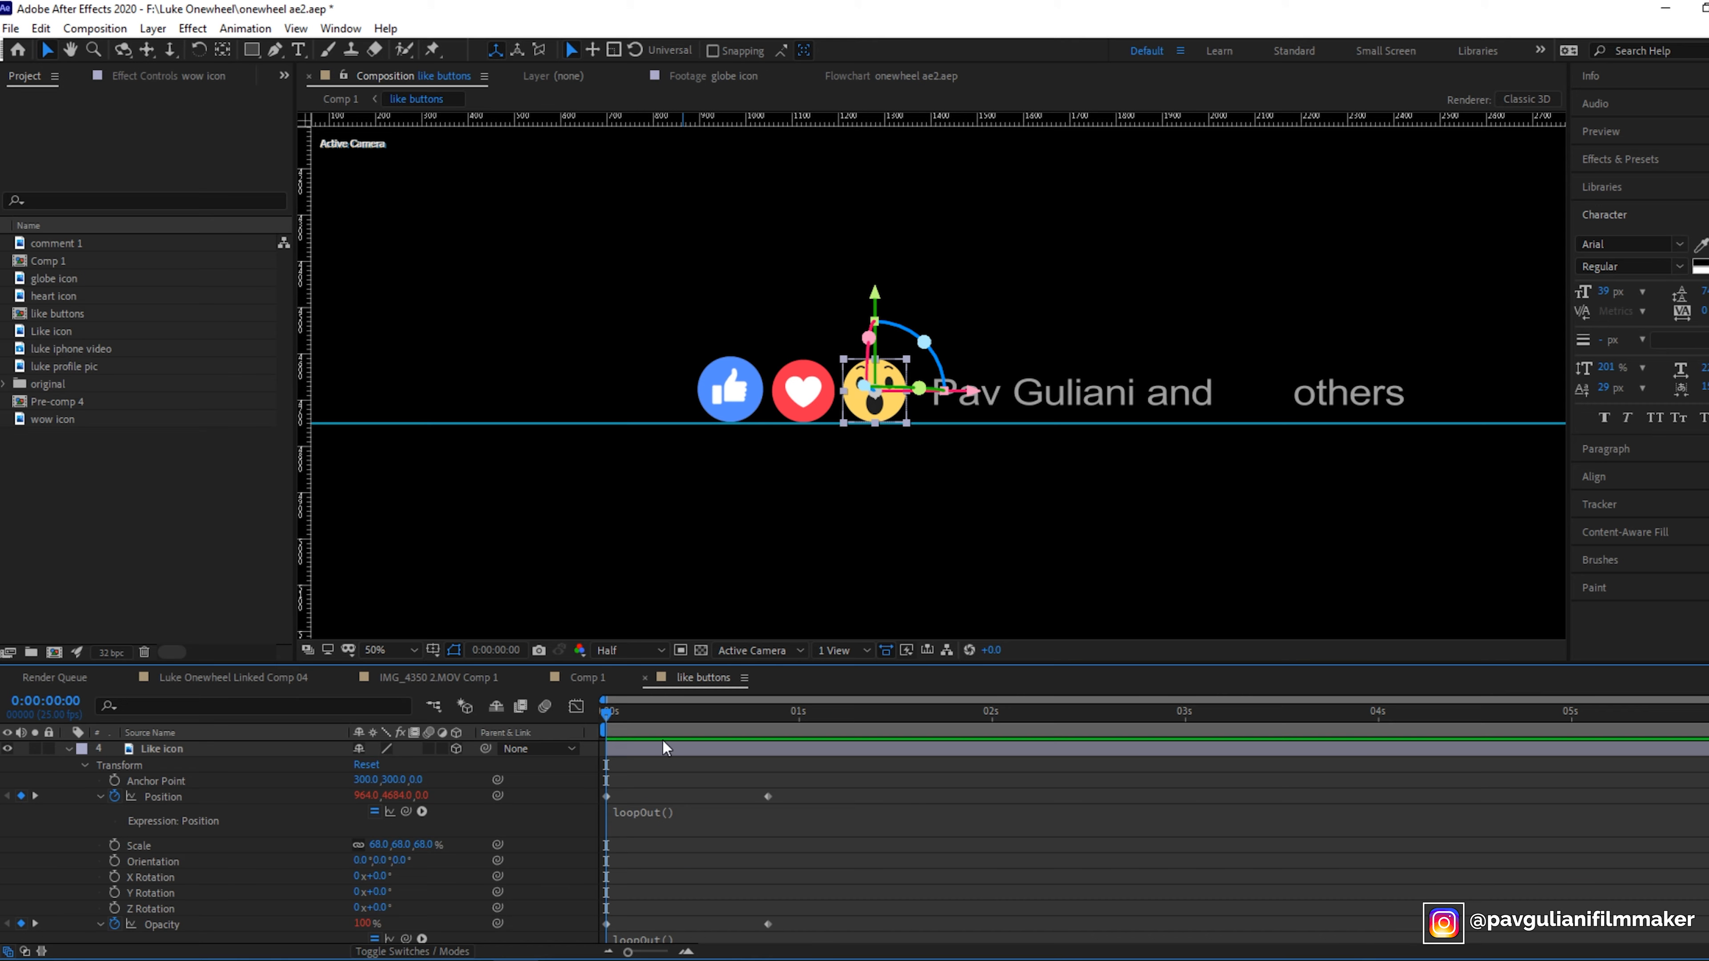
pyautogui.moveTo(604, 710); pyautogui.dragTo(751, 733)
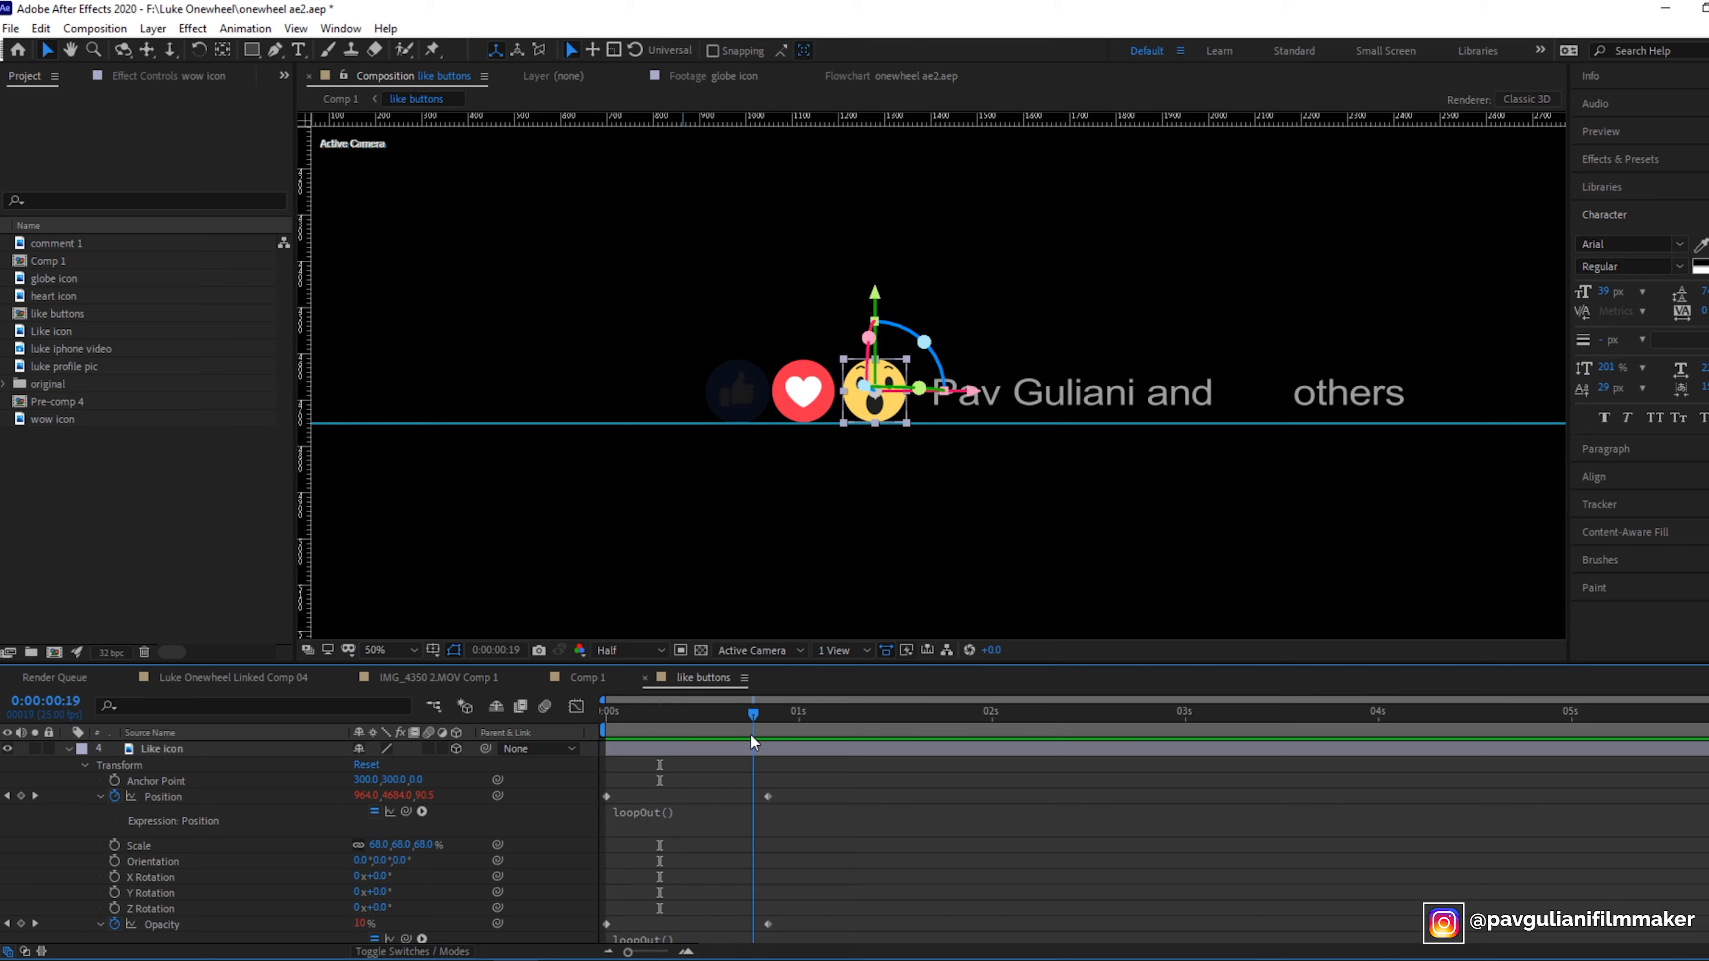
pyautogui.click(68, 750)
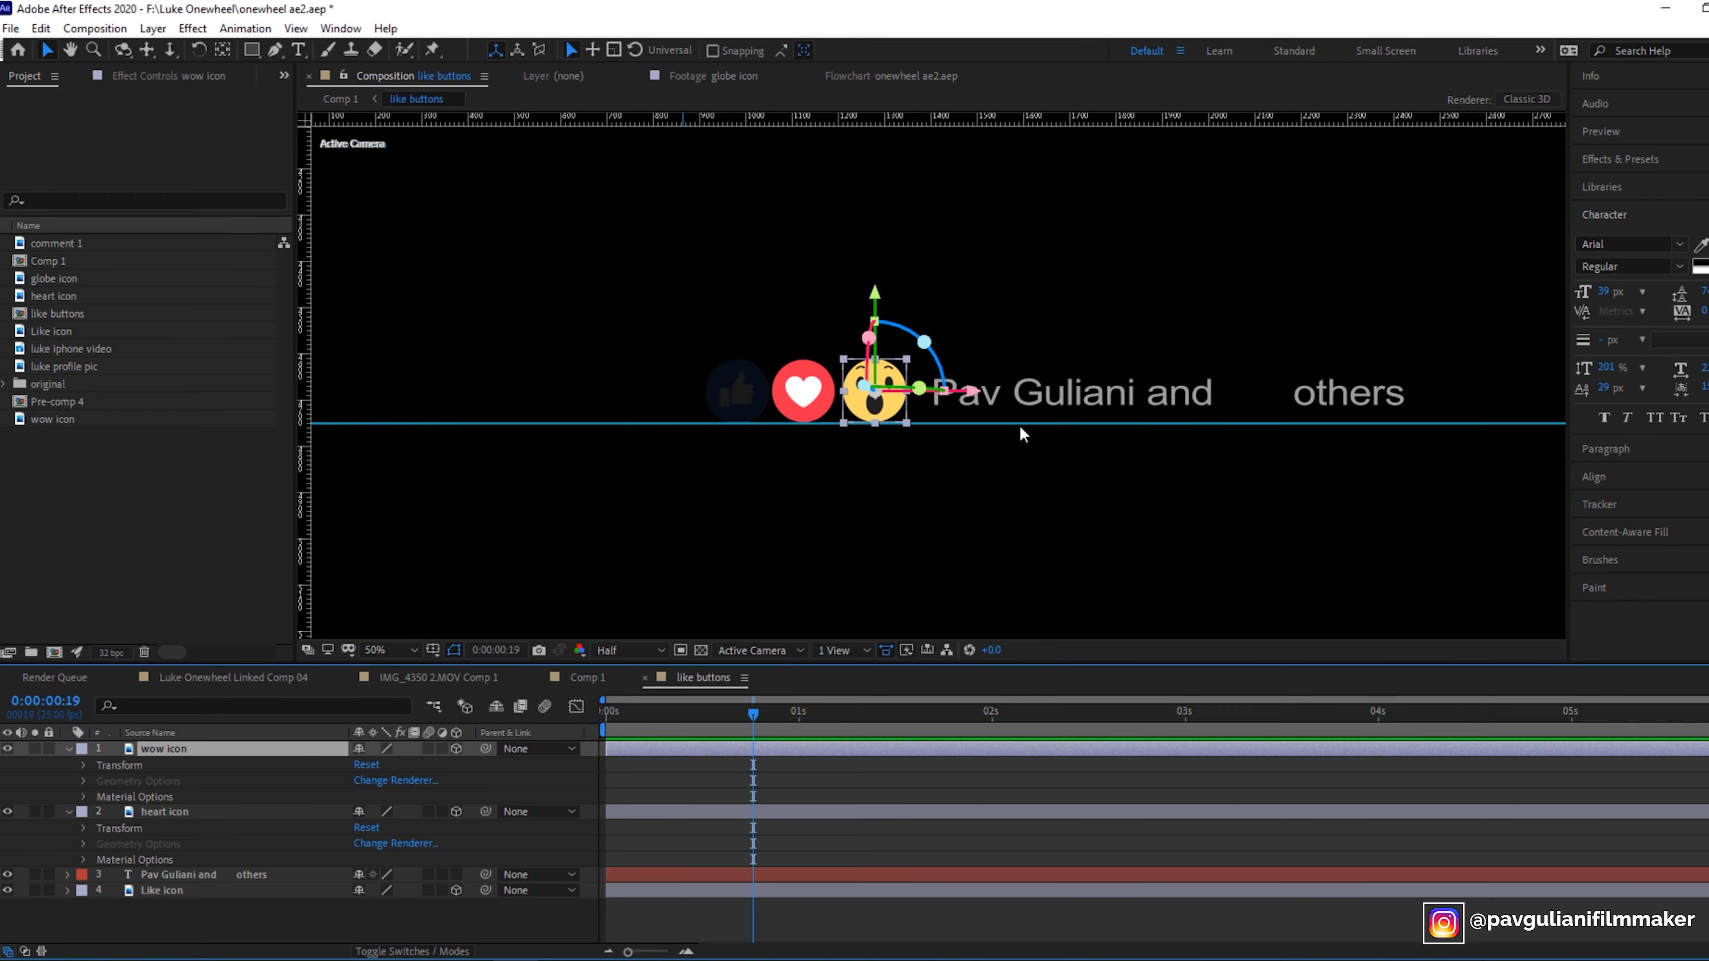
# - Switch to Comp 1 and play back the composition
pyautogui.click(210, 680)
pyautogui.moveTo(968, 715); pyautogui.dragTo(1103, 726)
pyautogui.press('space')
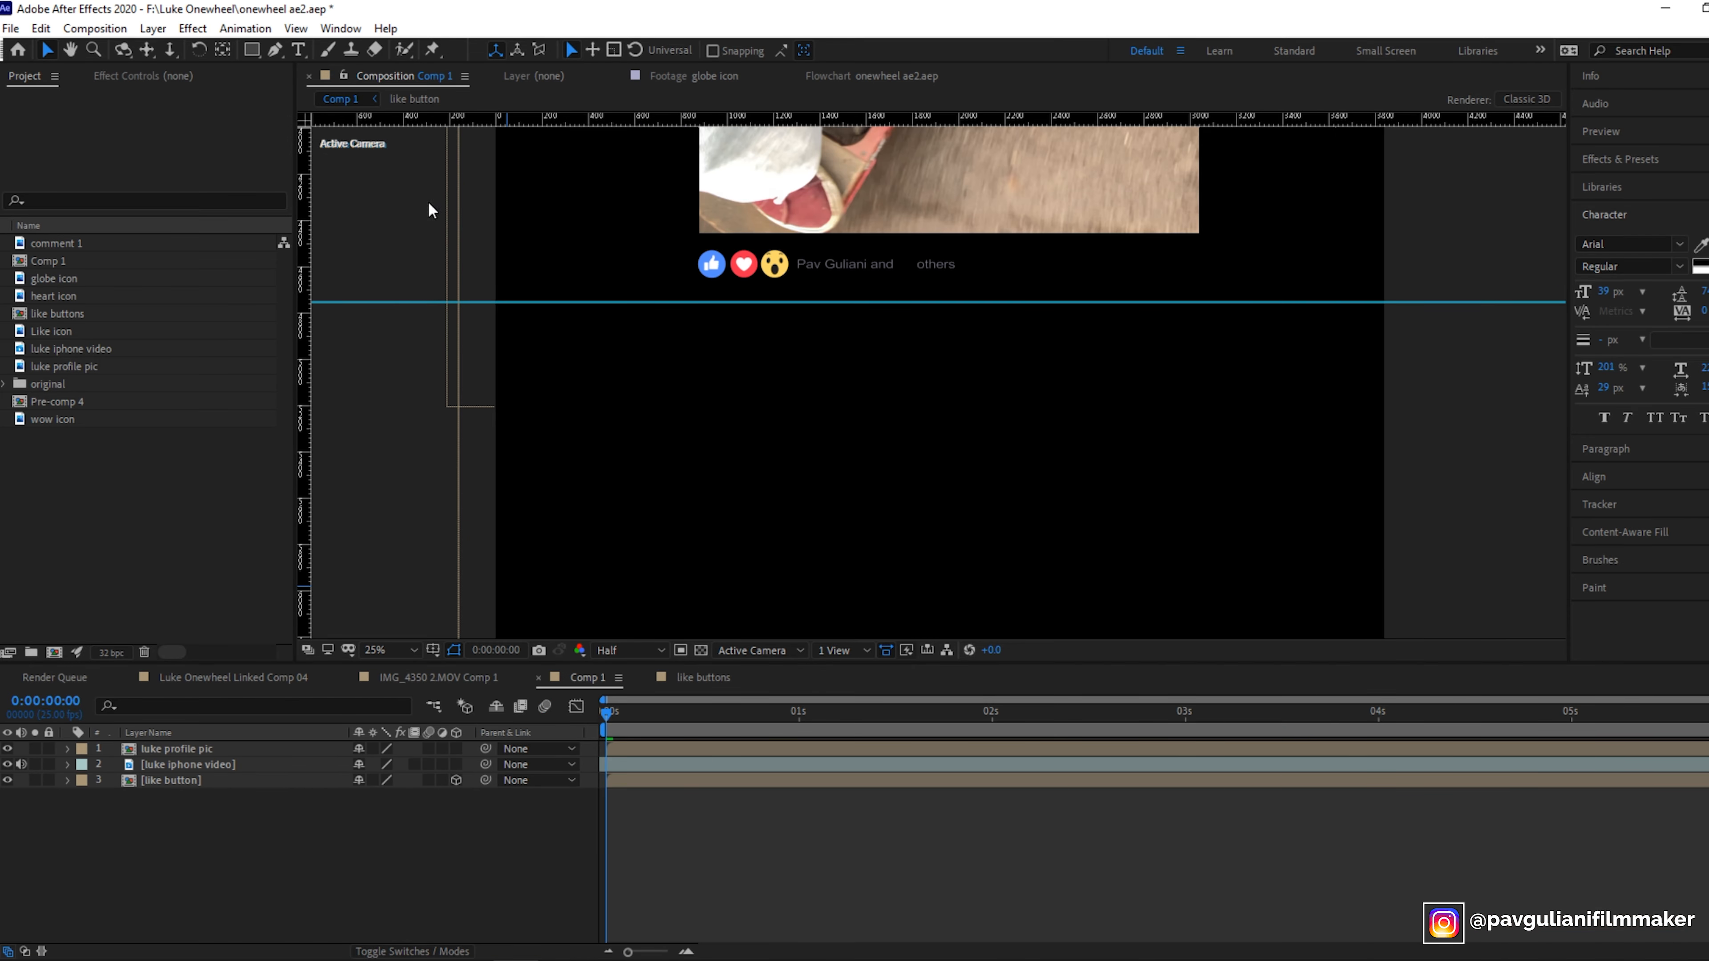
# - Create a new text layer containing 0 in Comp 1
pyautogui.click(156, 29)
pyautogui.moveTo(175, 51)
pyautogui.click(481, 50)
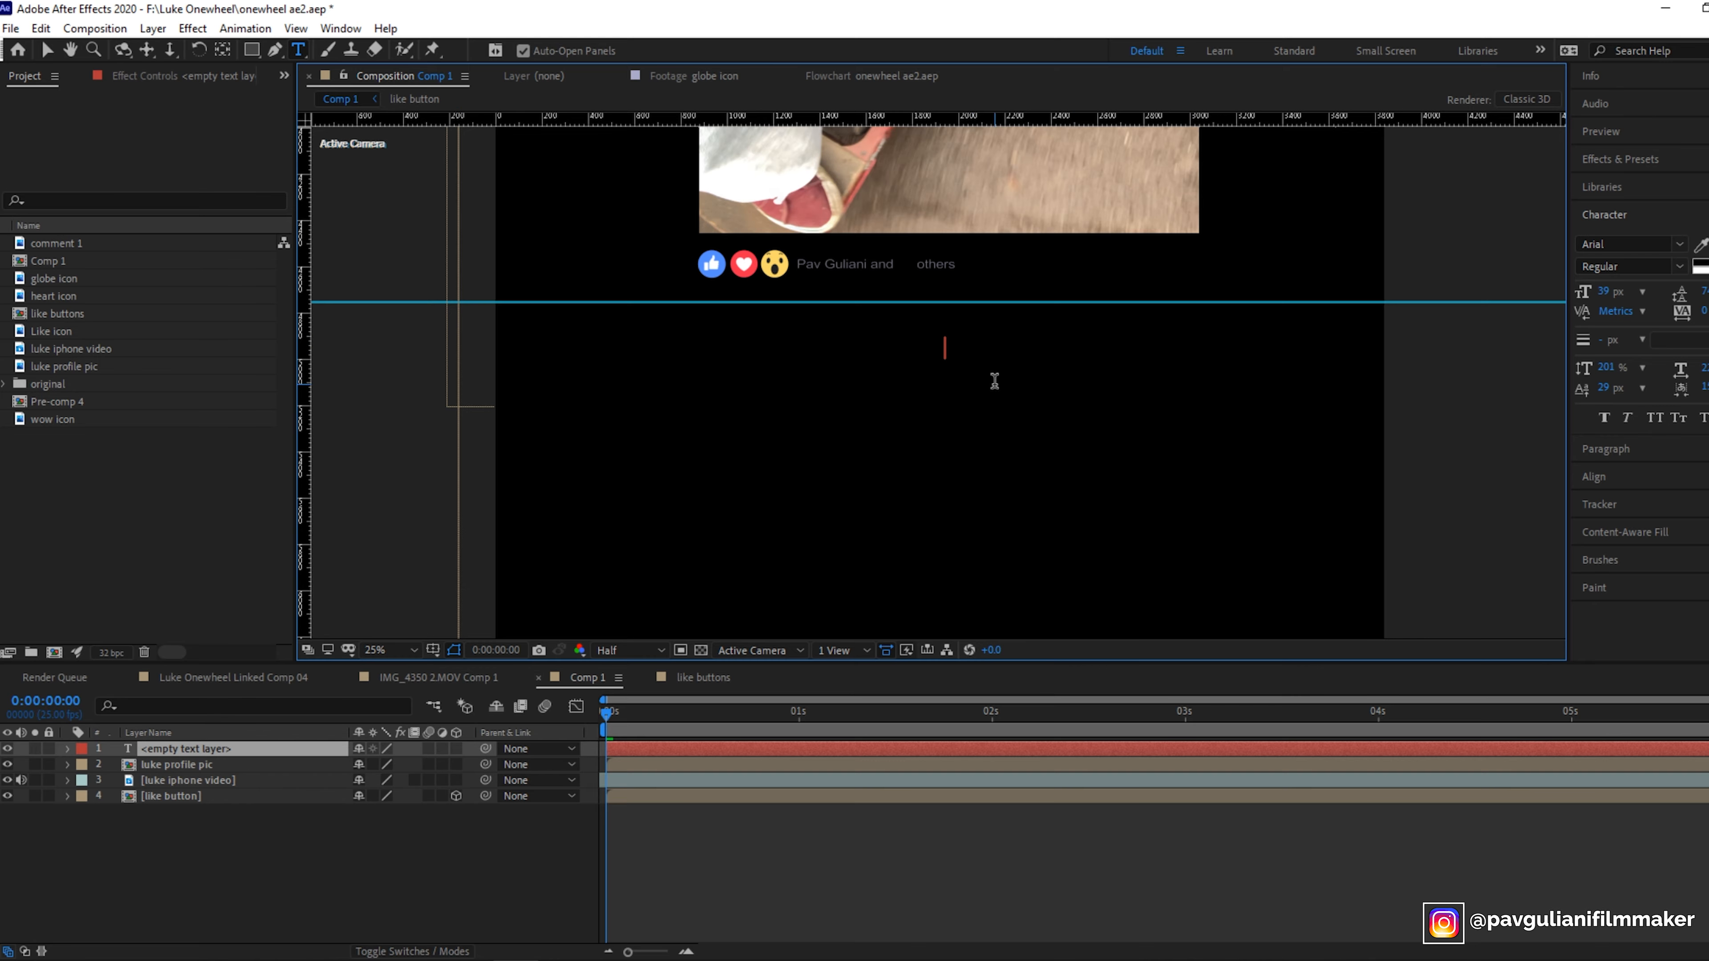
pyautogui.write('0')
pyautogui.click(281, 898)
pyautogui.click(47, 50)
pyautogui.scroll(2, 952, 323)
pyautogui.click(956, 310)
pyautogui.moveTo(957, 315); pyautogui.dragTo(874, 150)
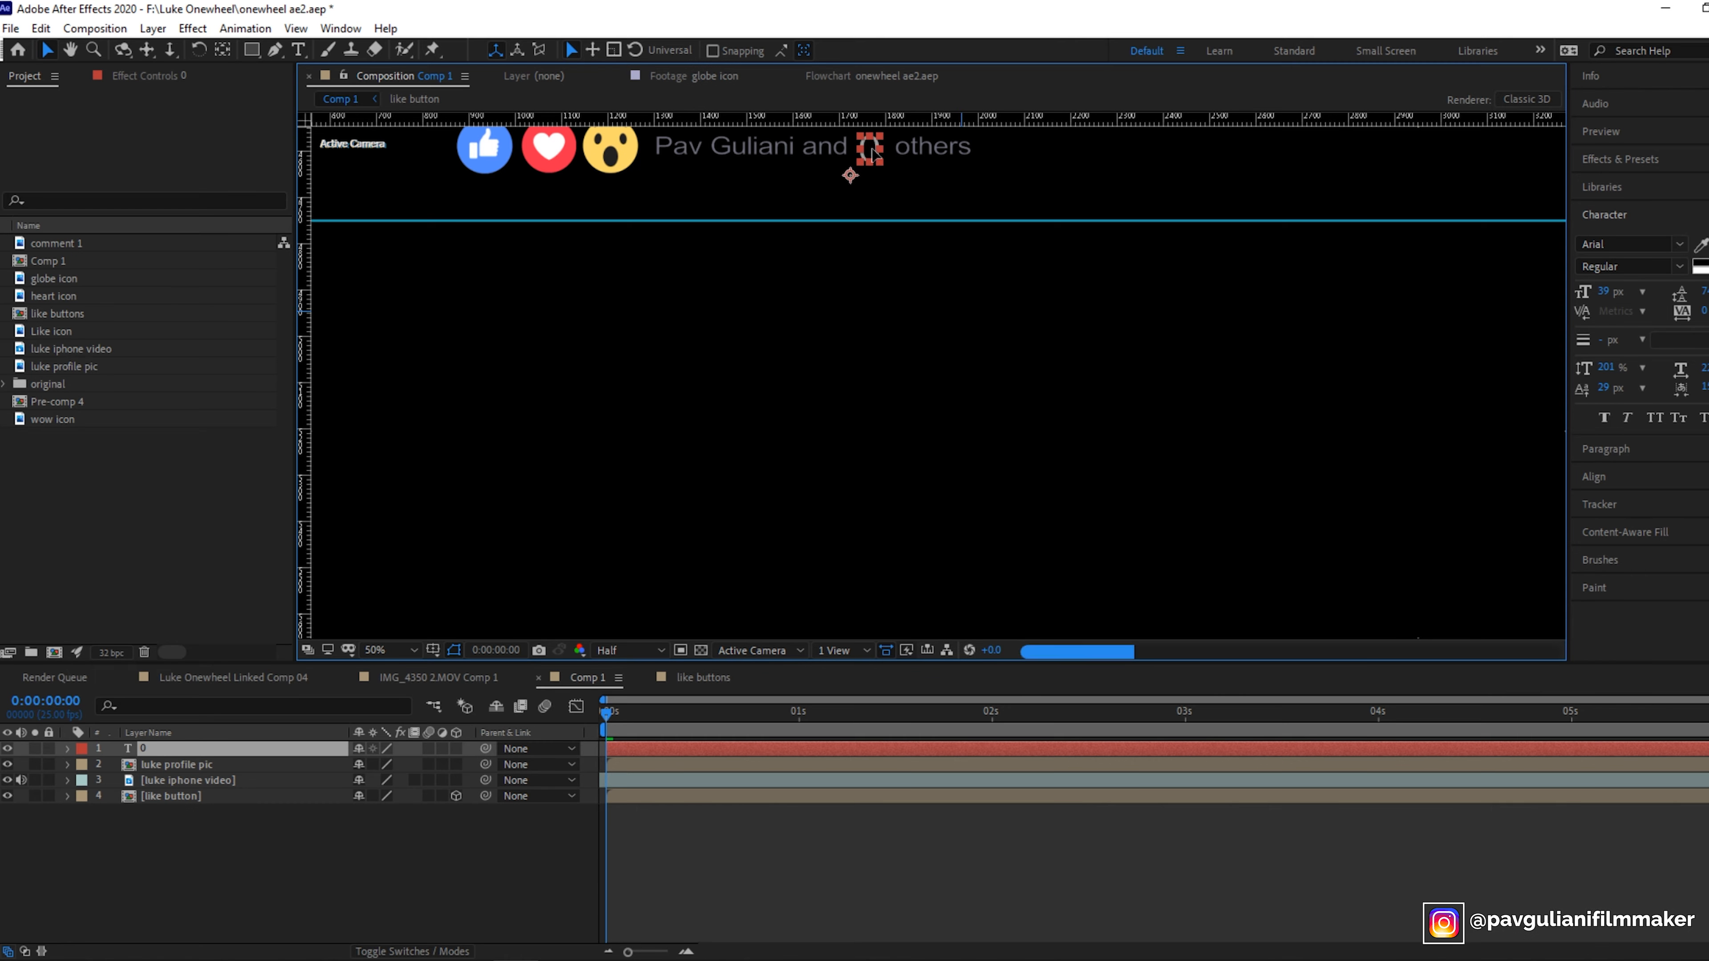
pyautogui.click(891, 315)
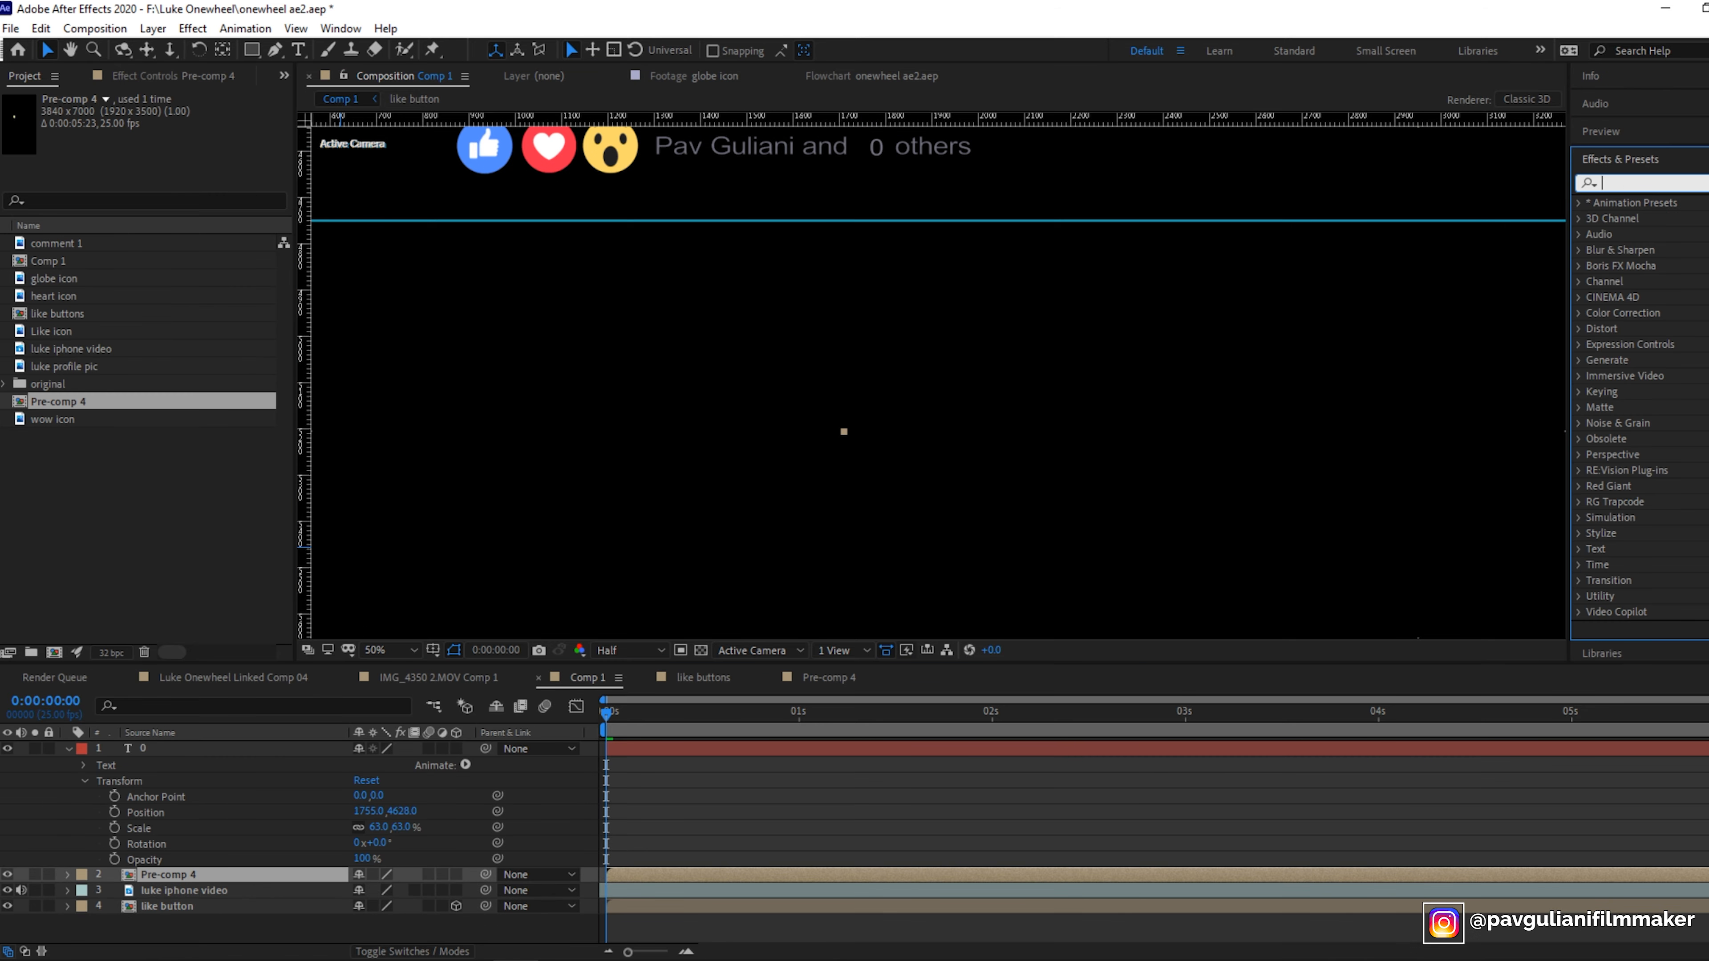
# - Apply a Slider Control effect to the 0 text layer and expand its properties
pyautogui.write('sl')
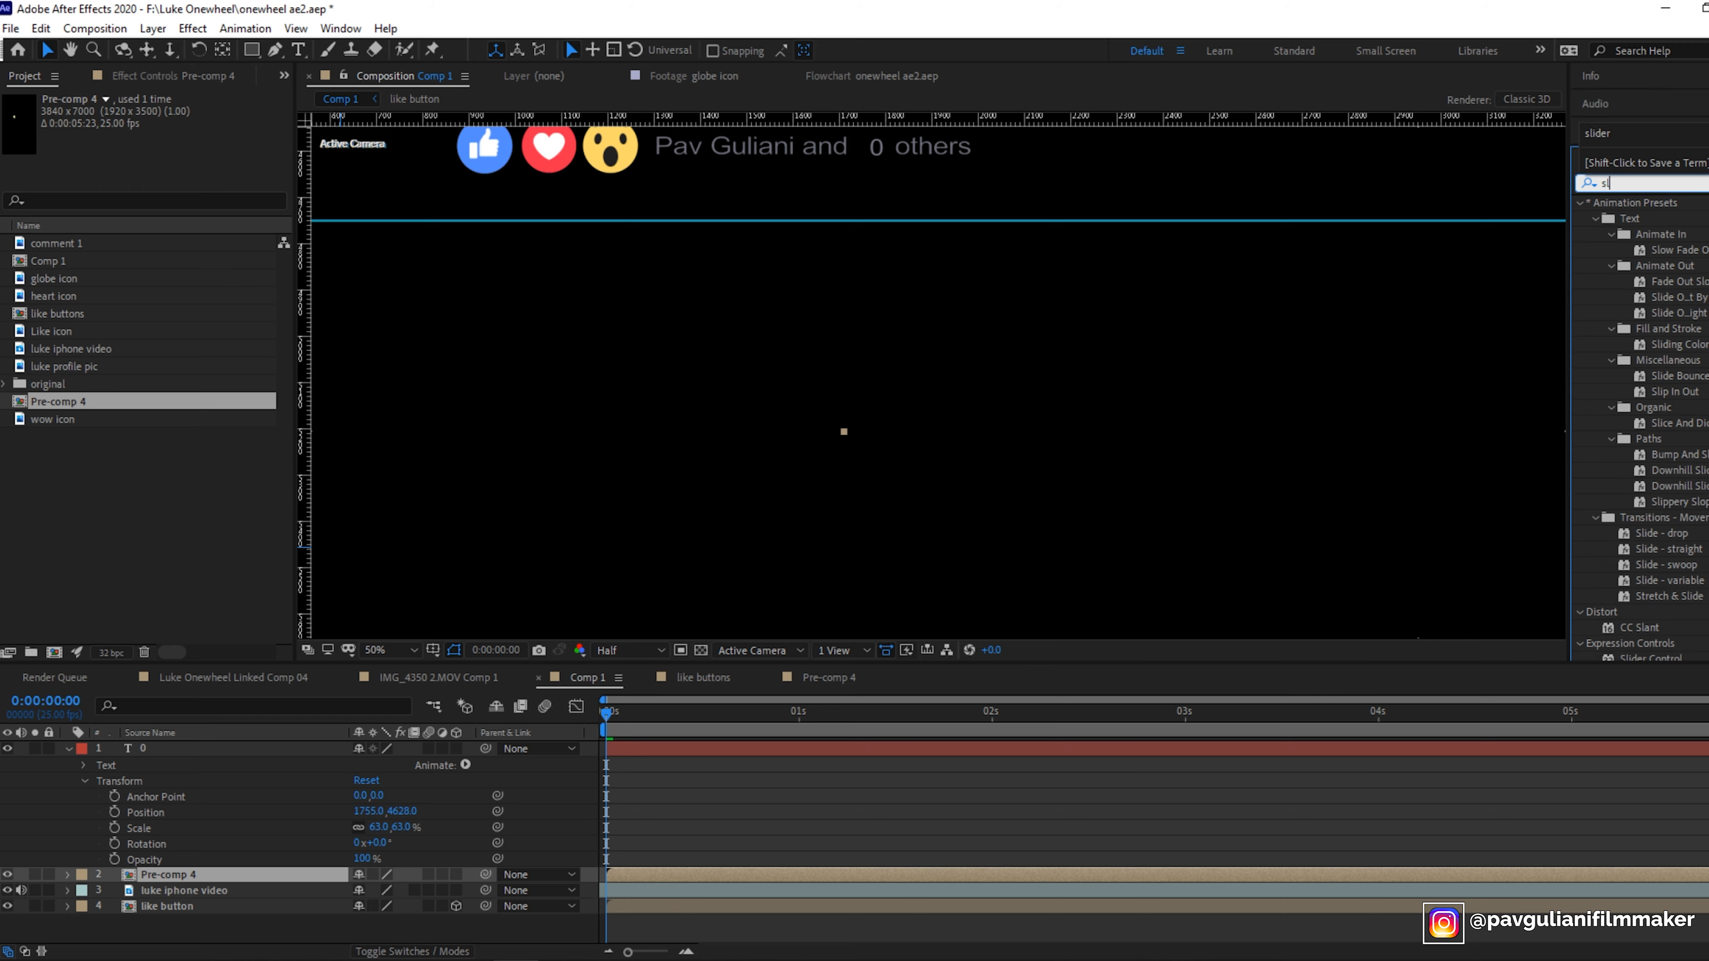
pyautogui.write('ider')
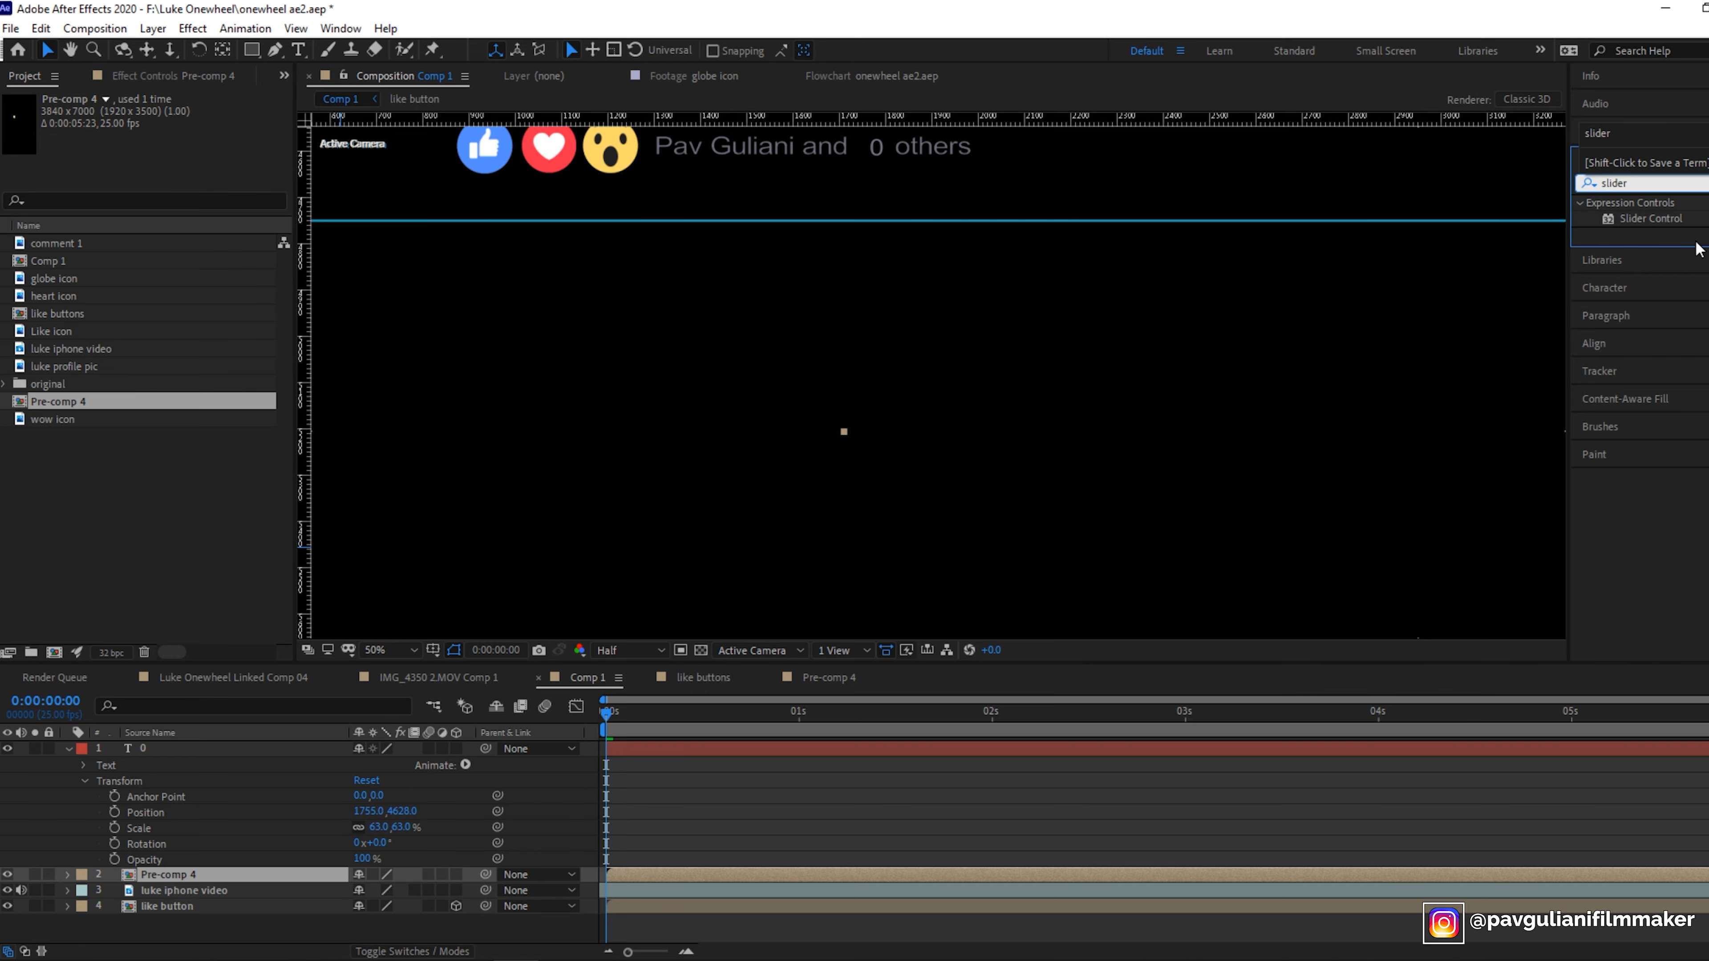
pyautogui.moveTo(1667, 216); pyautogui.dragTo(249, 750)
pyautogui.click(70, 748)
pyautogui.keyDown('ctrl'); pyautogui.click(70, 748); pyautogui.keyUp('ctrl')
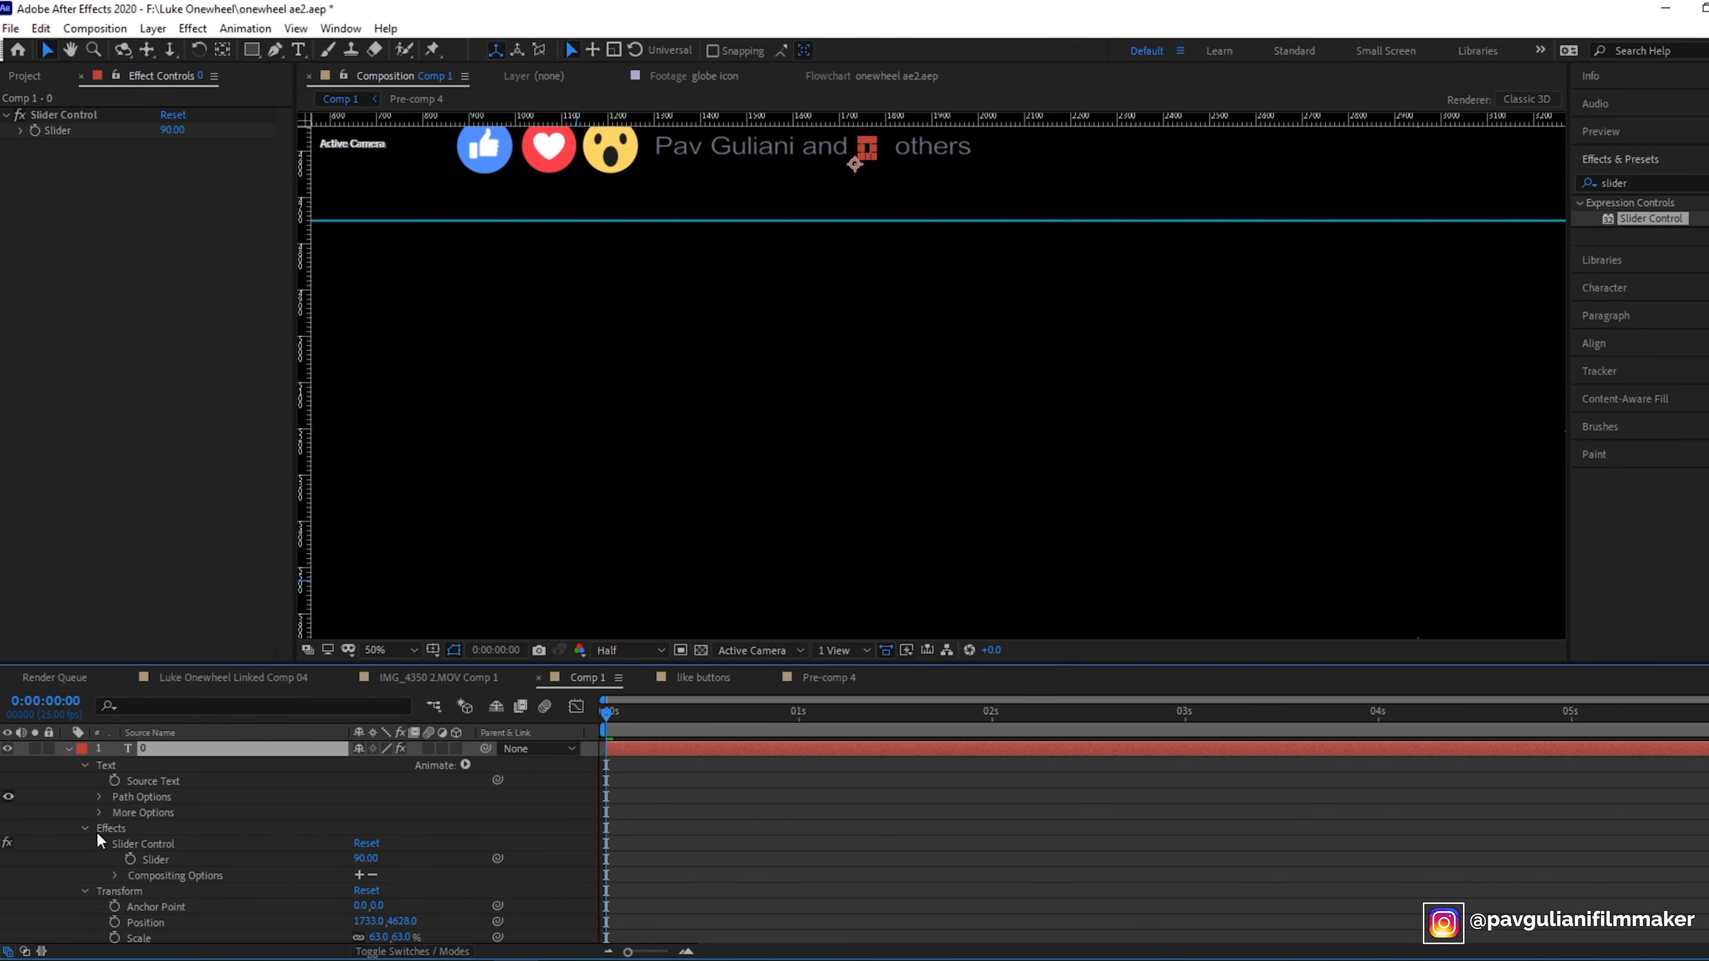
# - Keyframe the Slider at 90 at the end of the timeline and 0 at the start
pyautogui.click(132, 858)
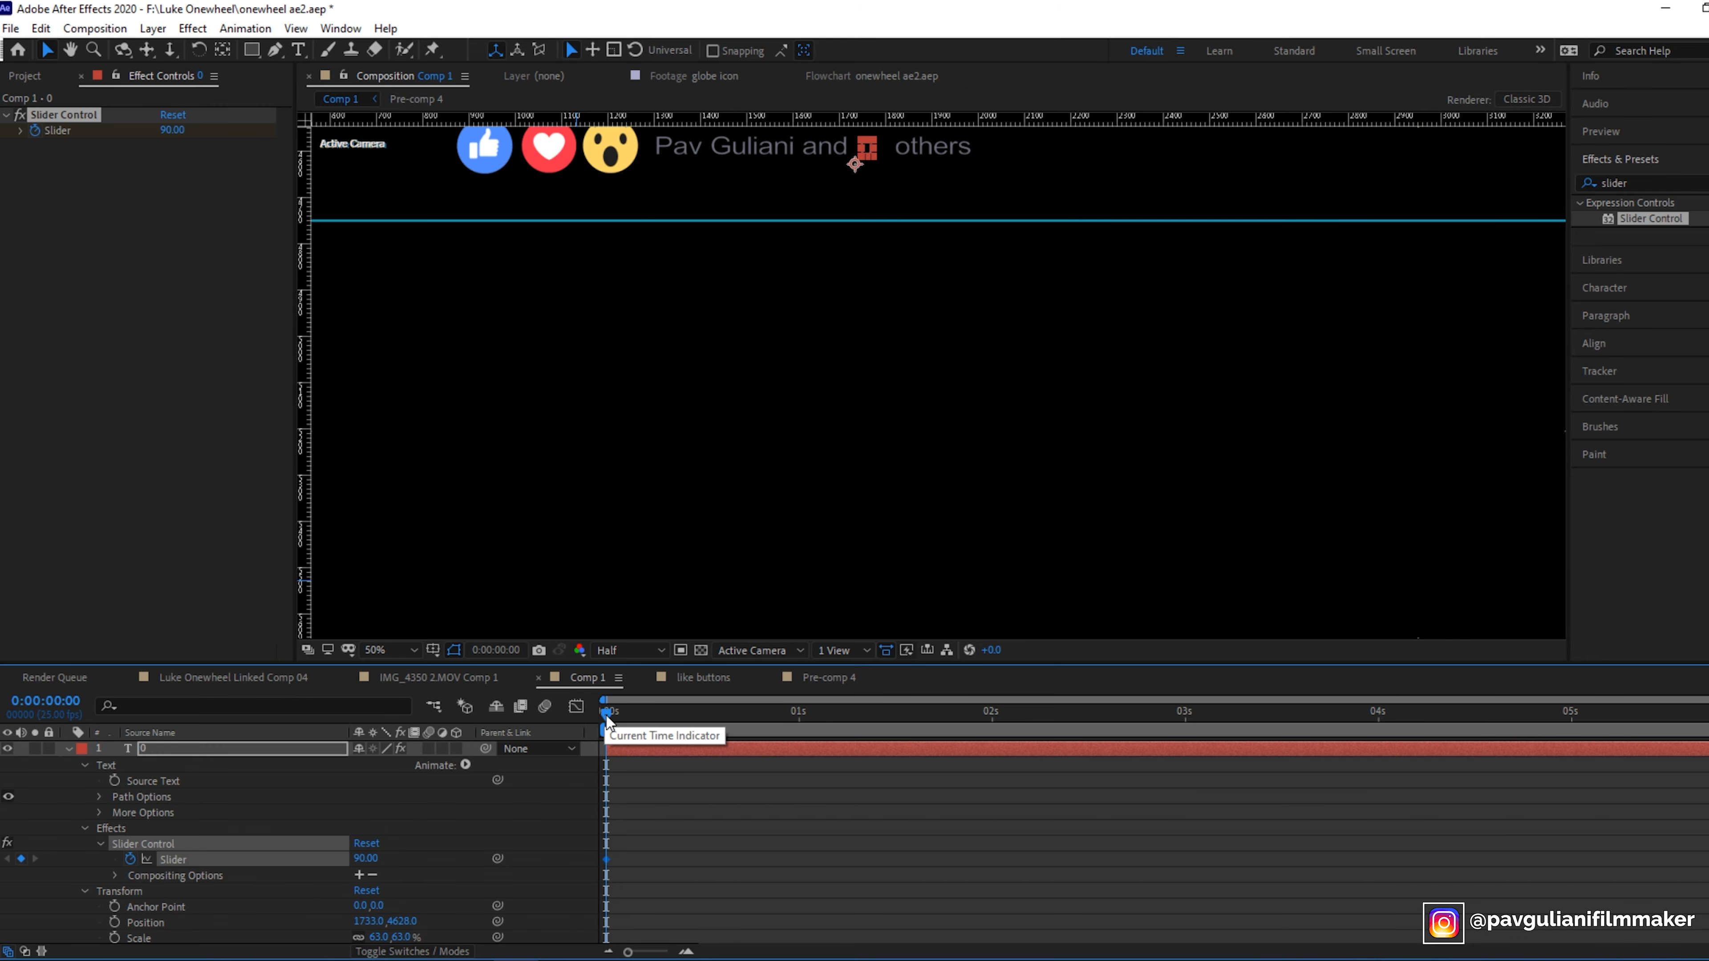
pyautogui.moveTo(606, 716); pyautogui.dragTo(1708, 713)
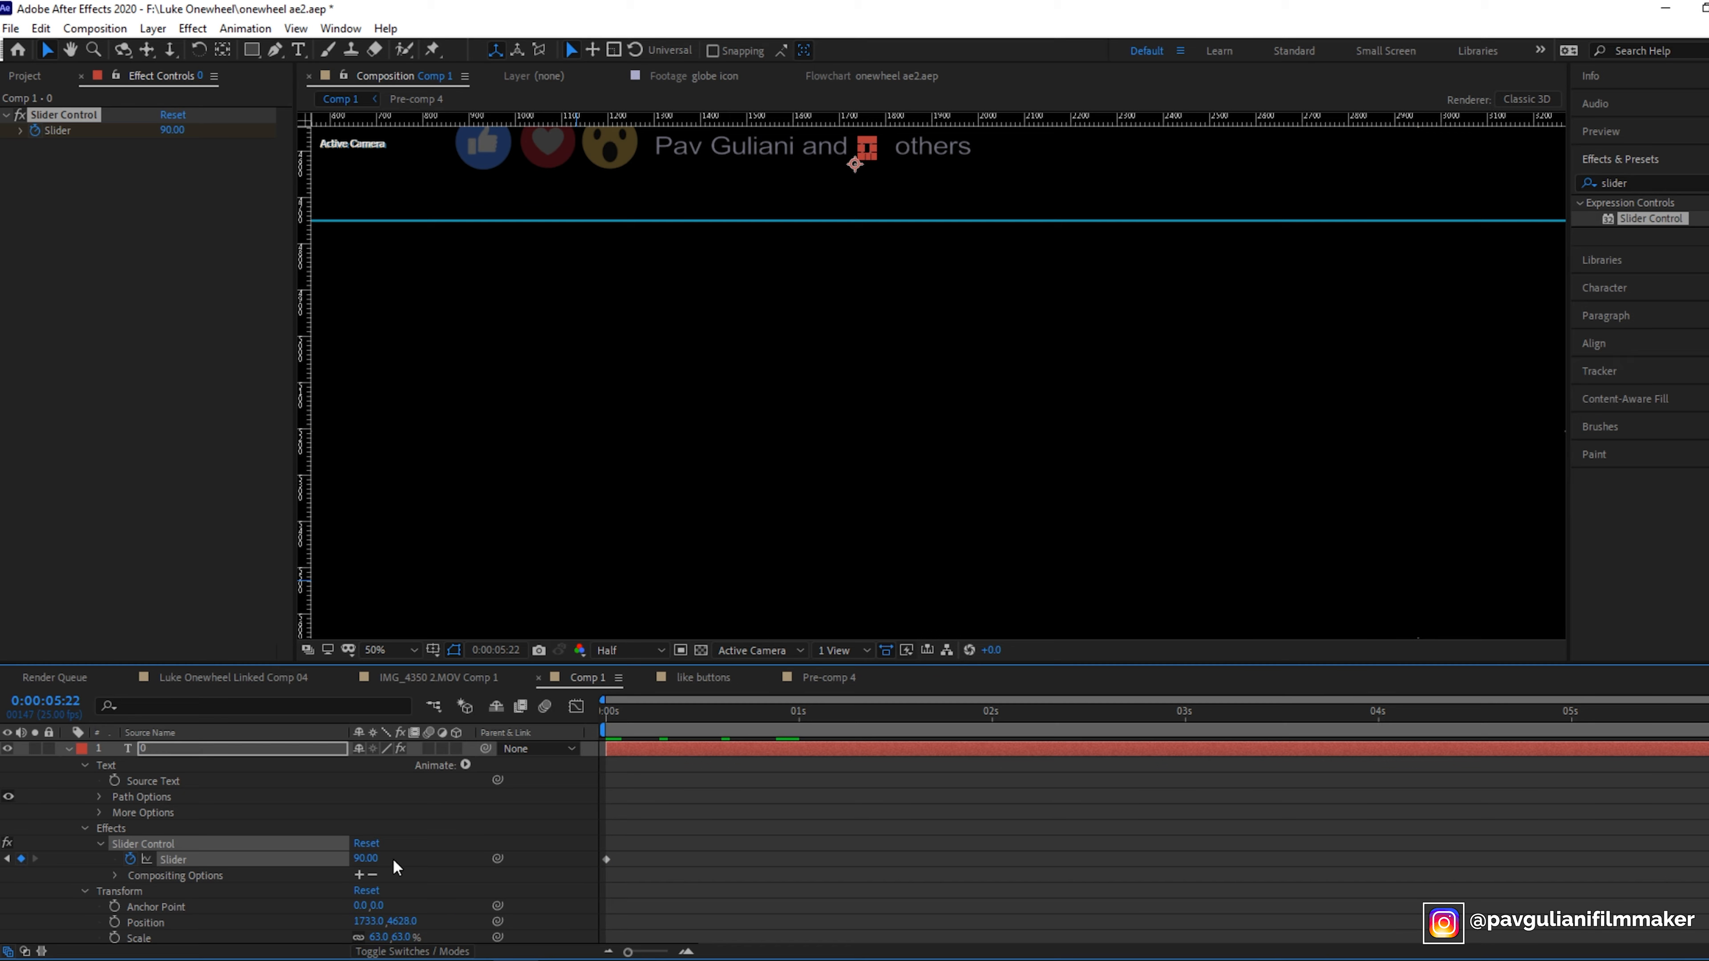
pyautogui.click(358, 860)
pyautogui.write('90')
pyautogui.press('Return')
pyautogui.press('Home')
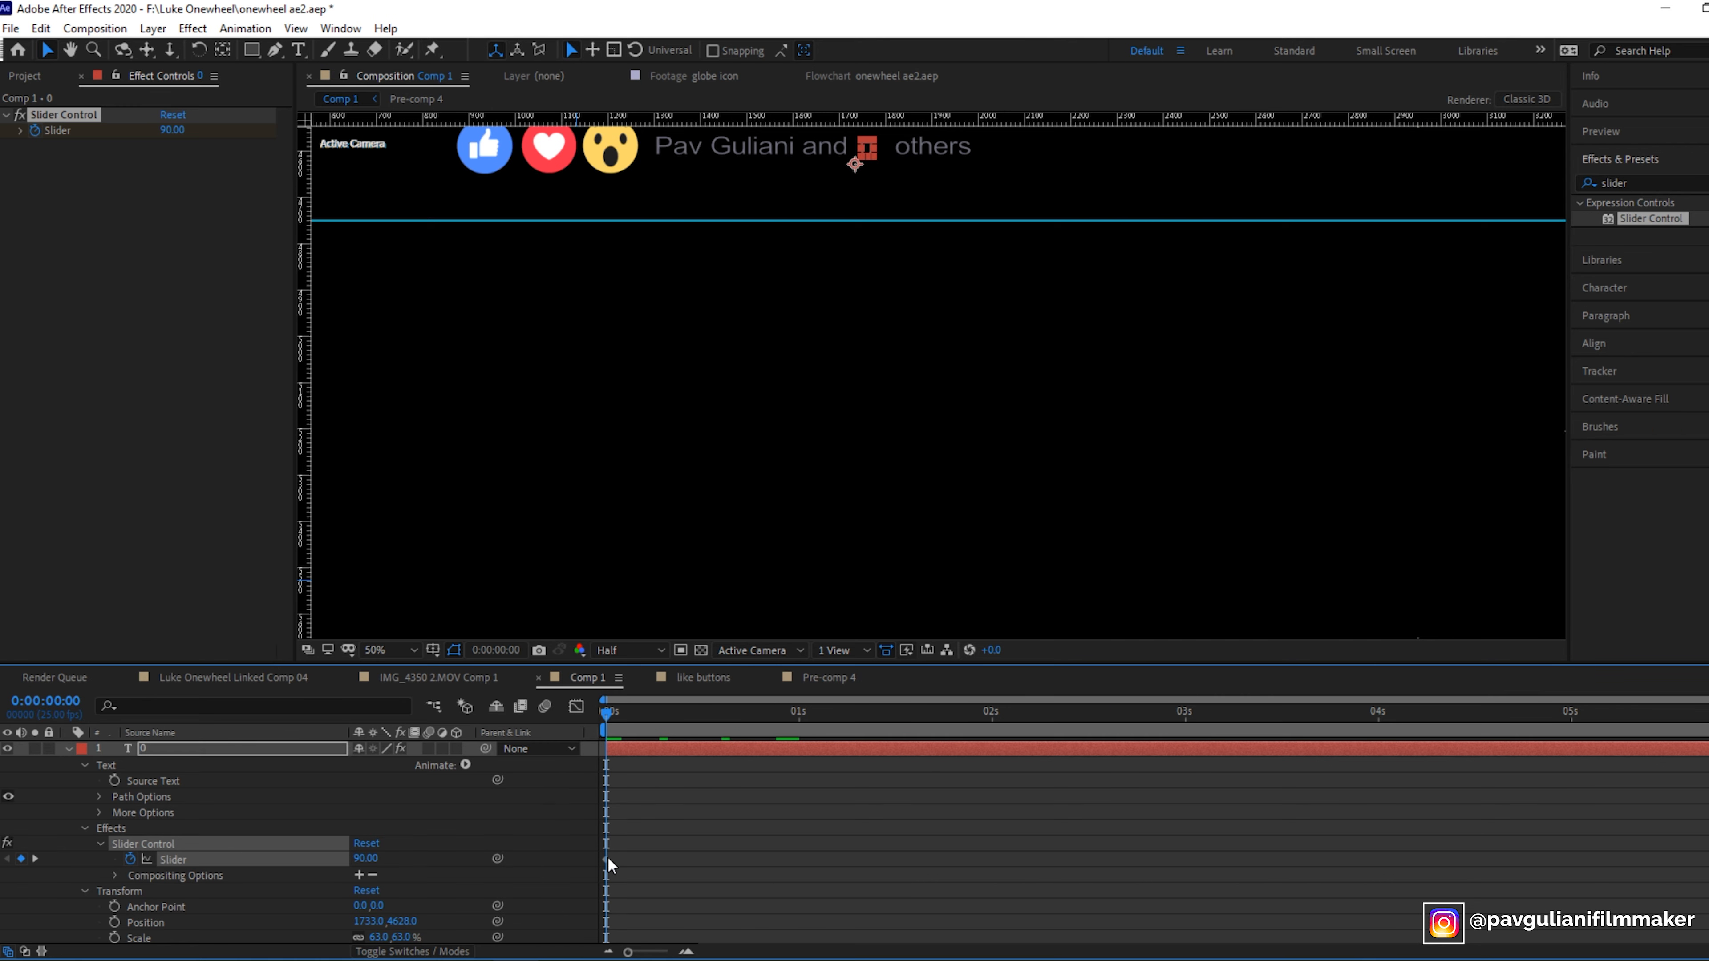
pyautogui.click(365, 859)
pyautogui.write('0')
pyautogui.press('Return')
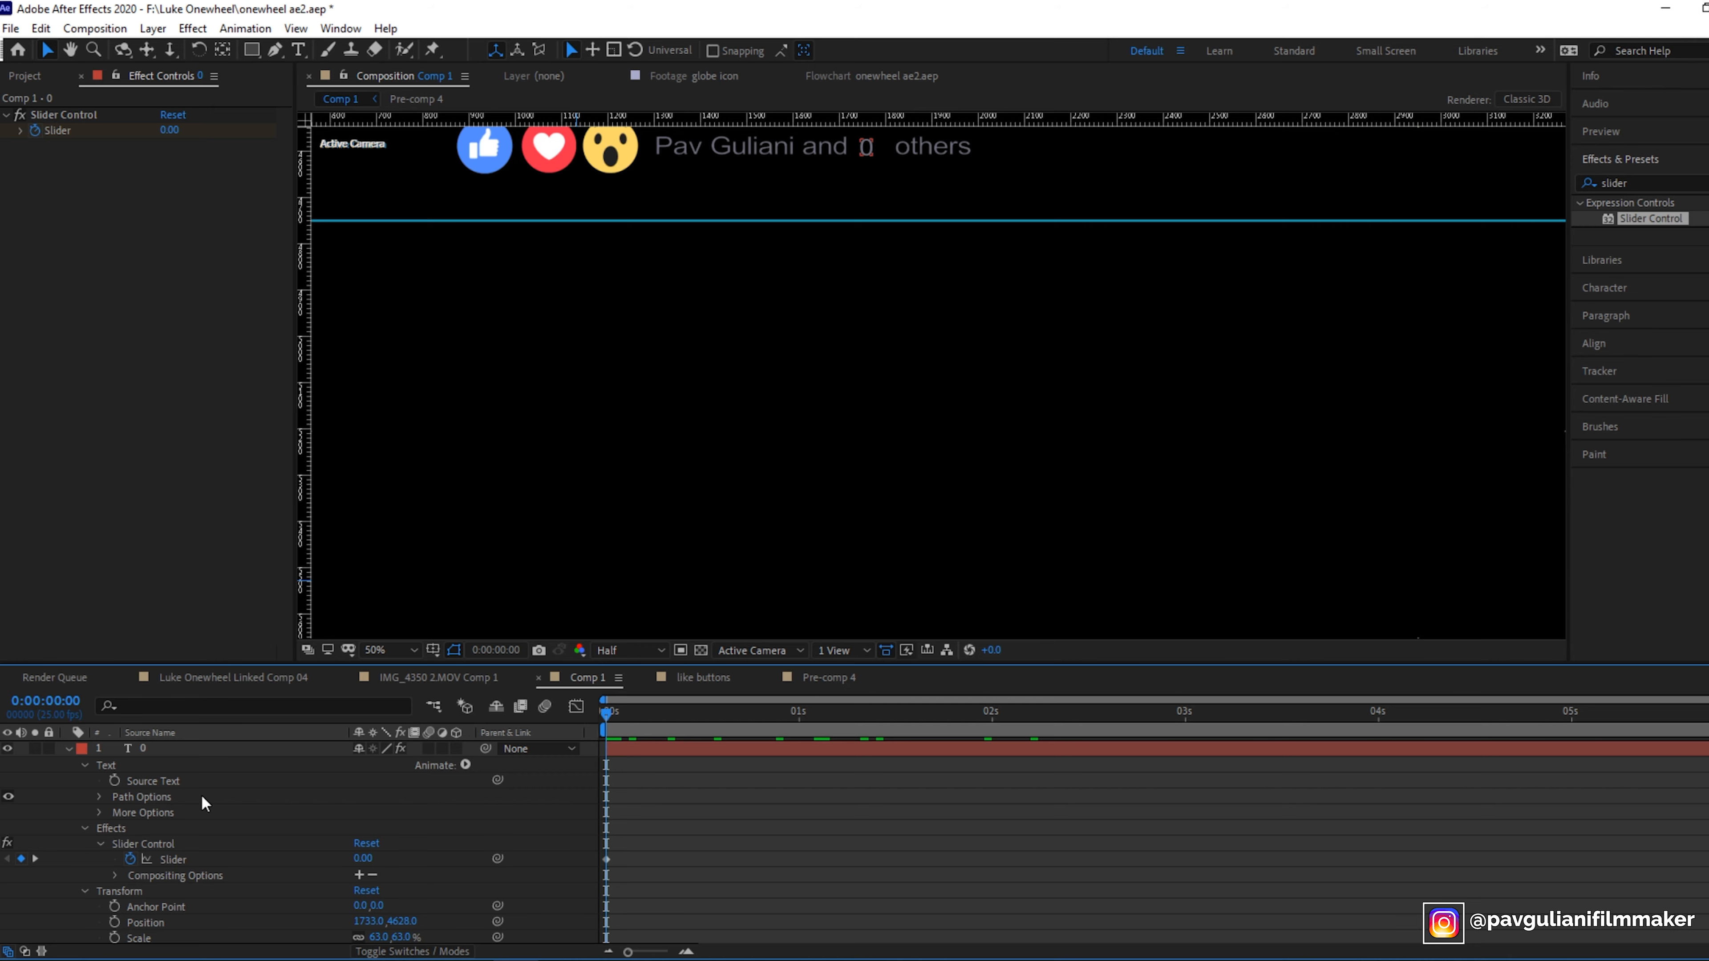
# - Link the 0 layer's Source Text to the Slider with an expression
pyautogui.moveTo(498, 779); pyautogui.dragTo(191, 860)
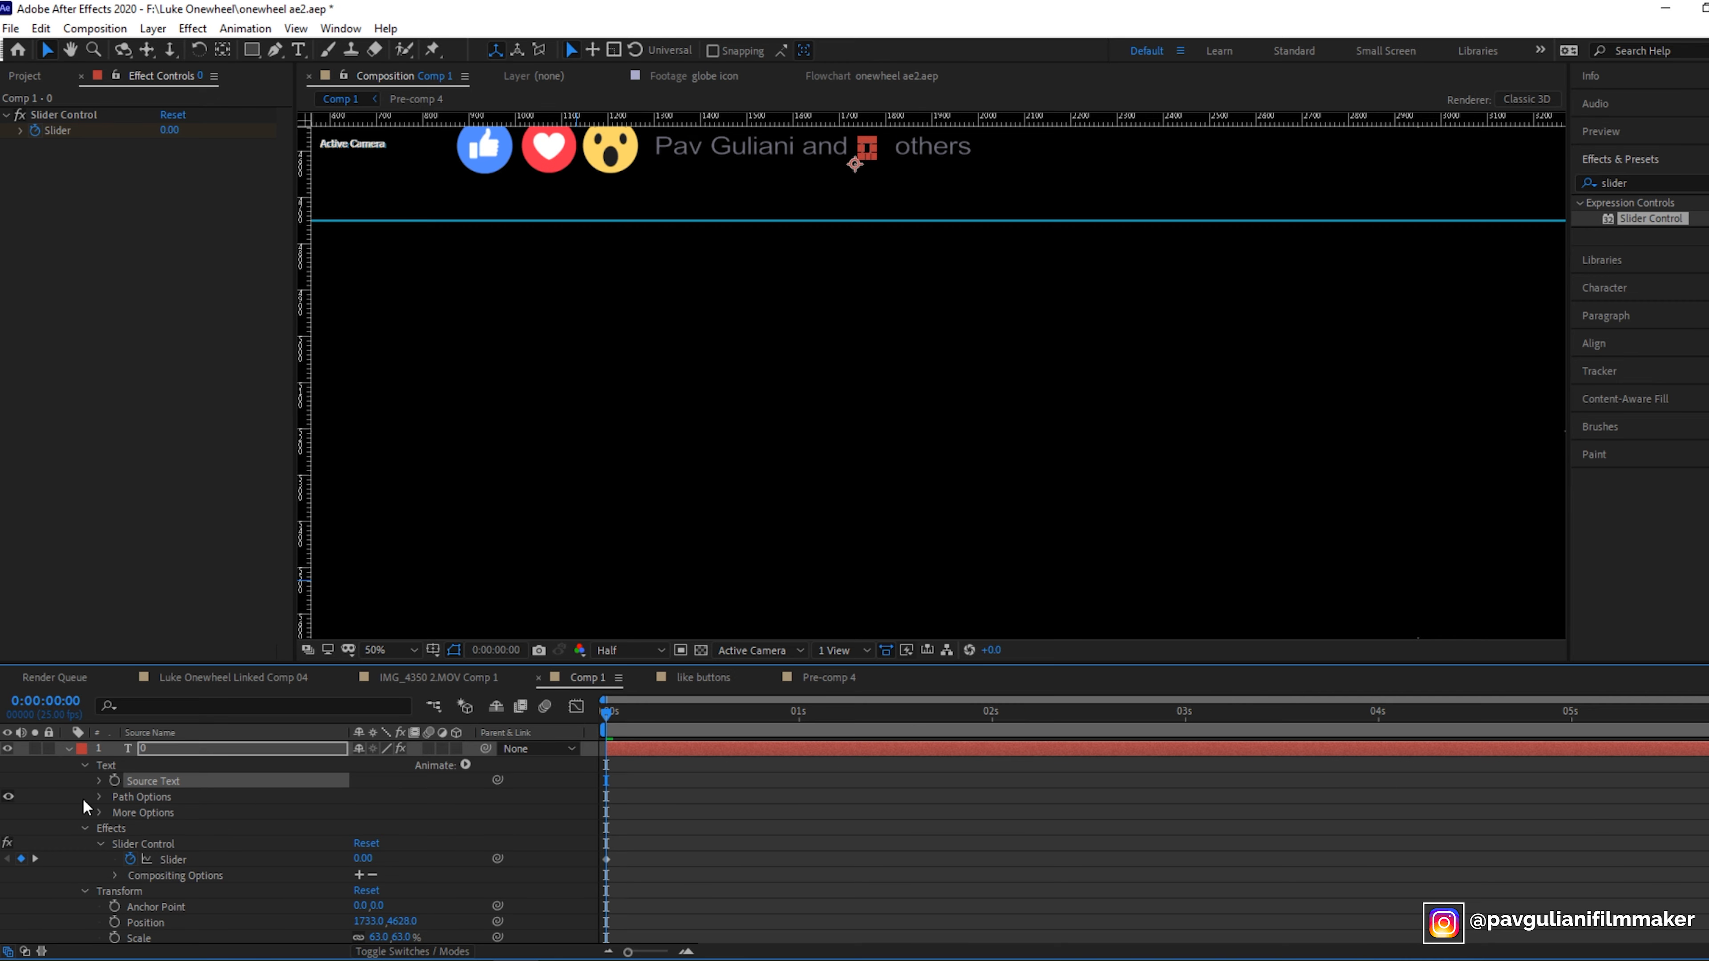
pyautogui.click(99, 783)
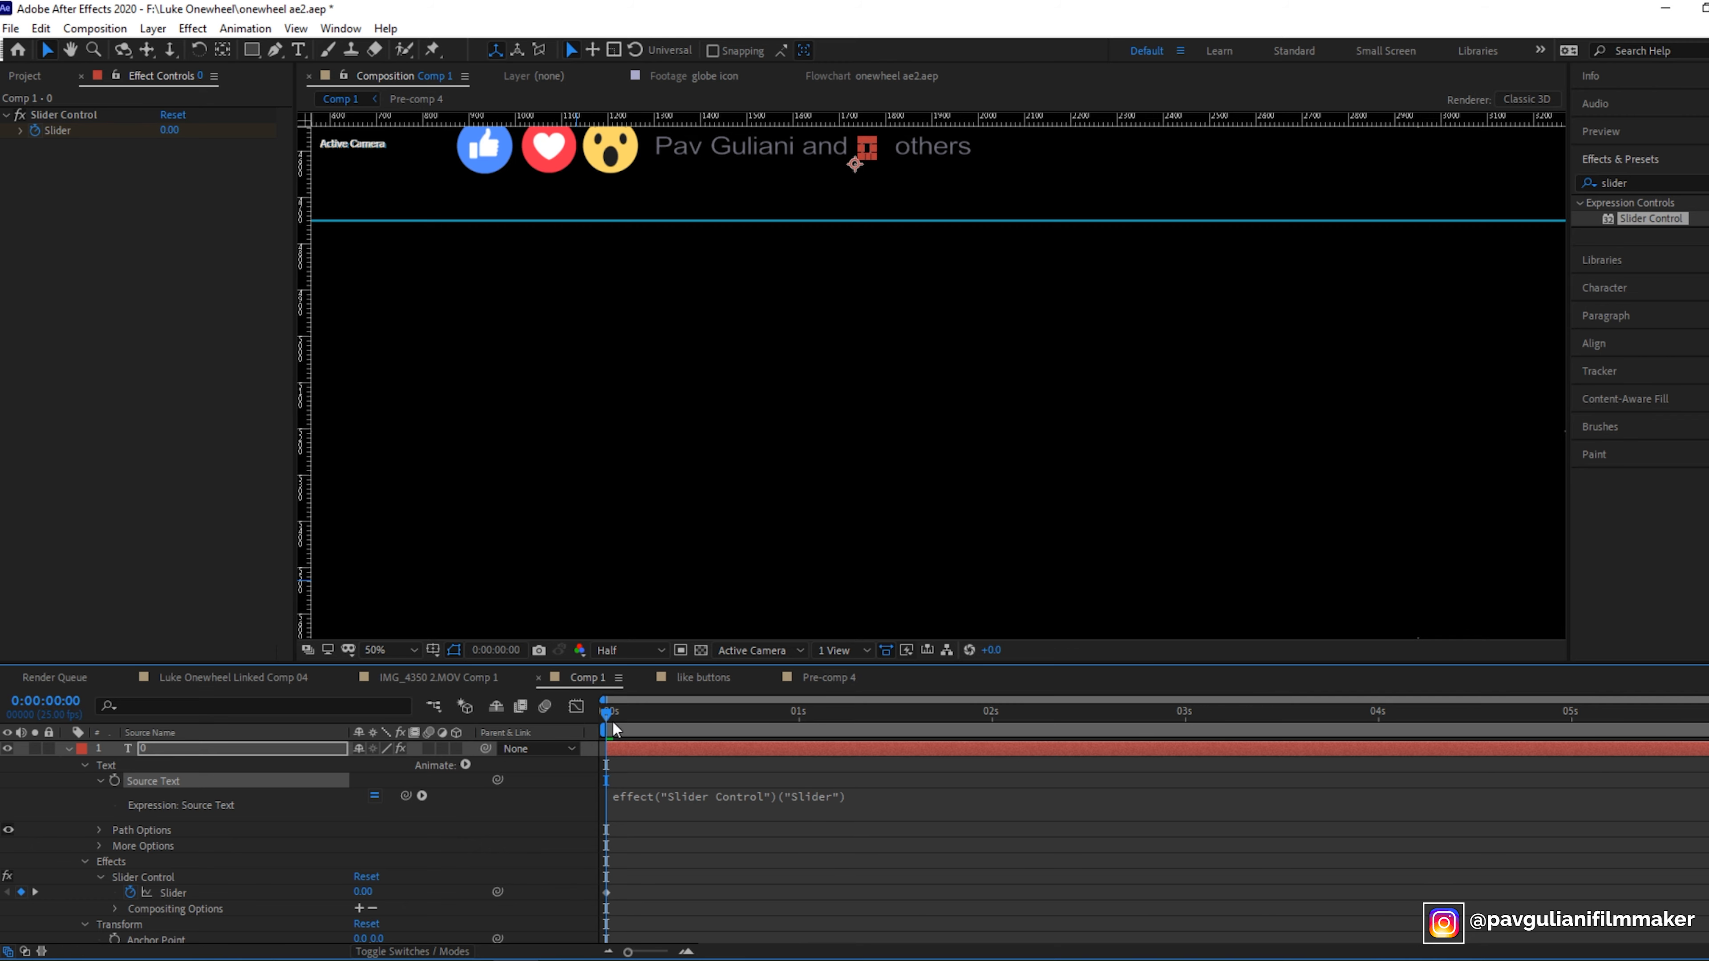
# - Scrub the counting number, then wrap the Source Text expression in Math.round to show whole numbers
pyautogui.moveTo(605, 715); pyautogui.dragTo(982, 786)
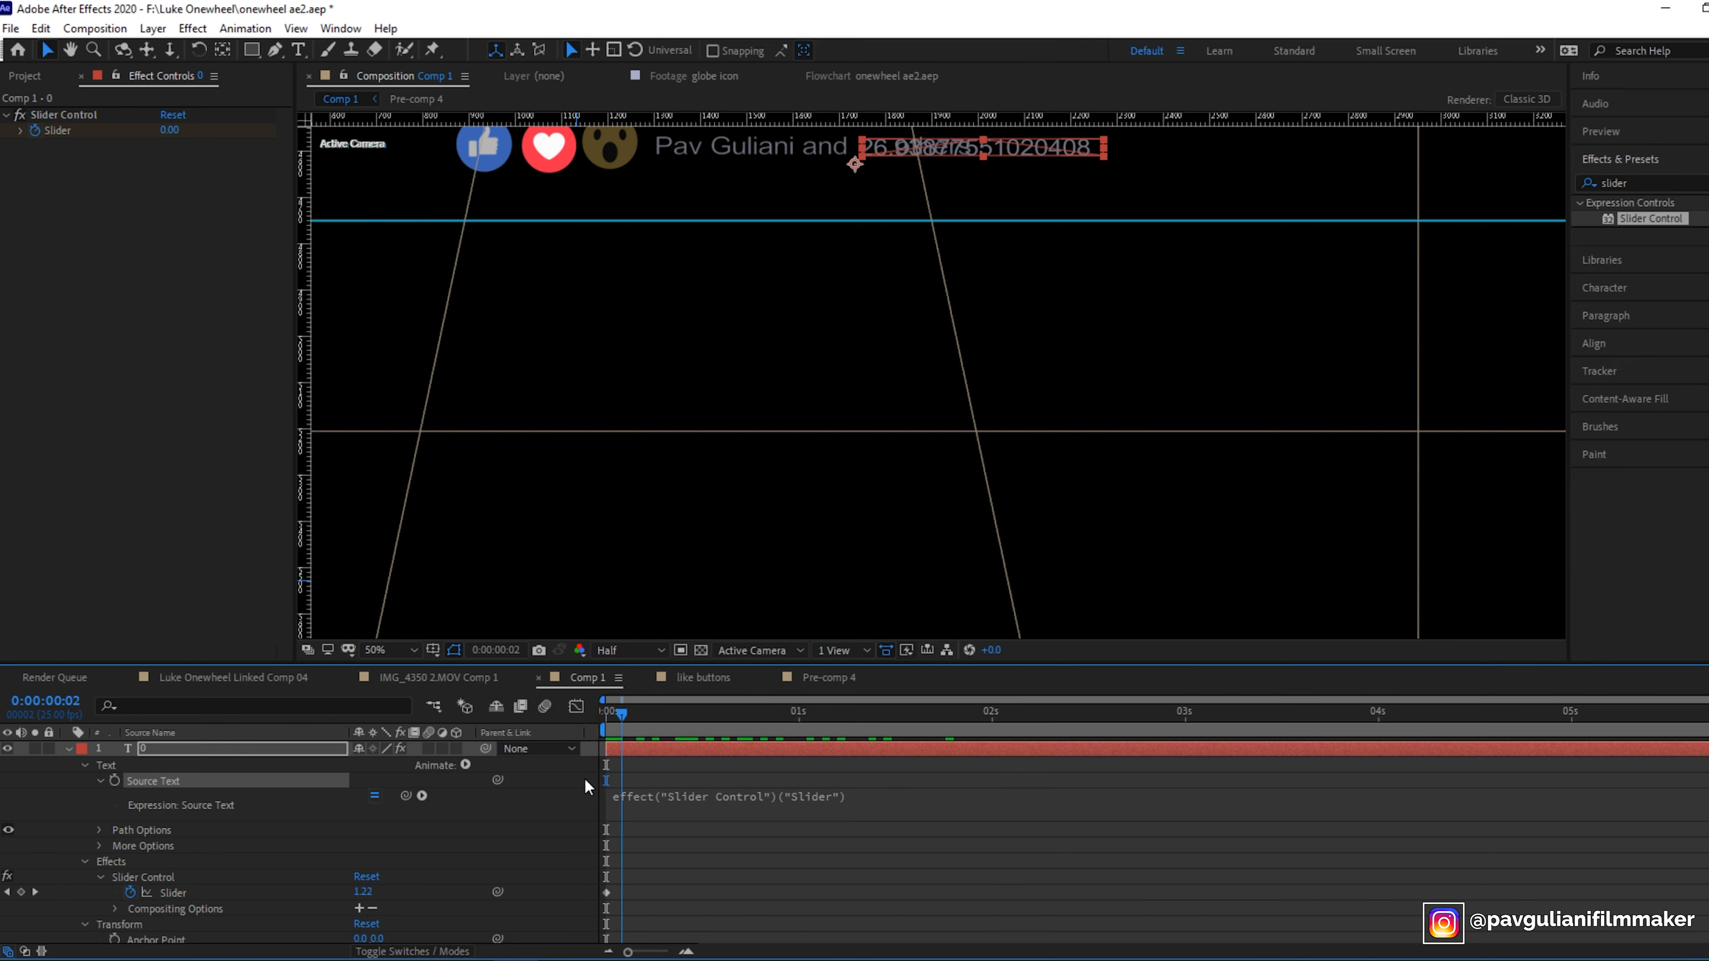
pyautogui.moveTo(814, 782); pyautogui.dragTo(592, 765)
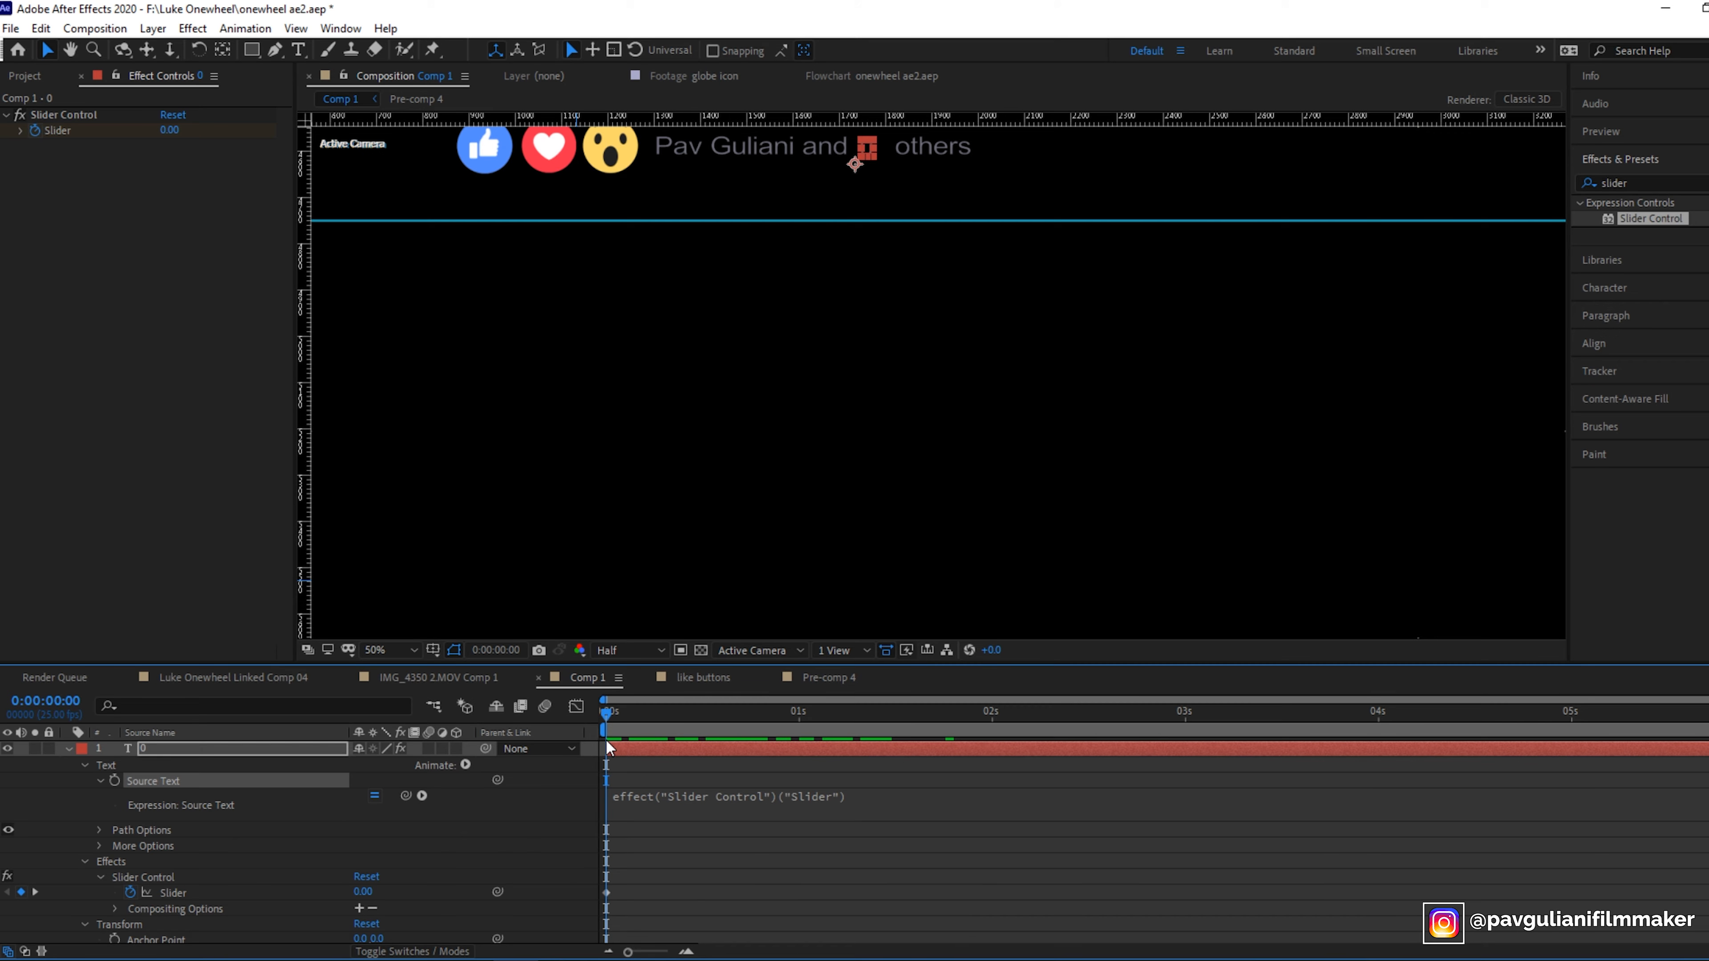
pyautogui.click(706, 821)
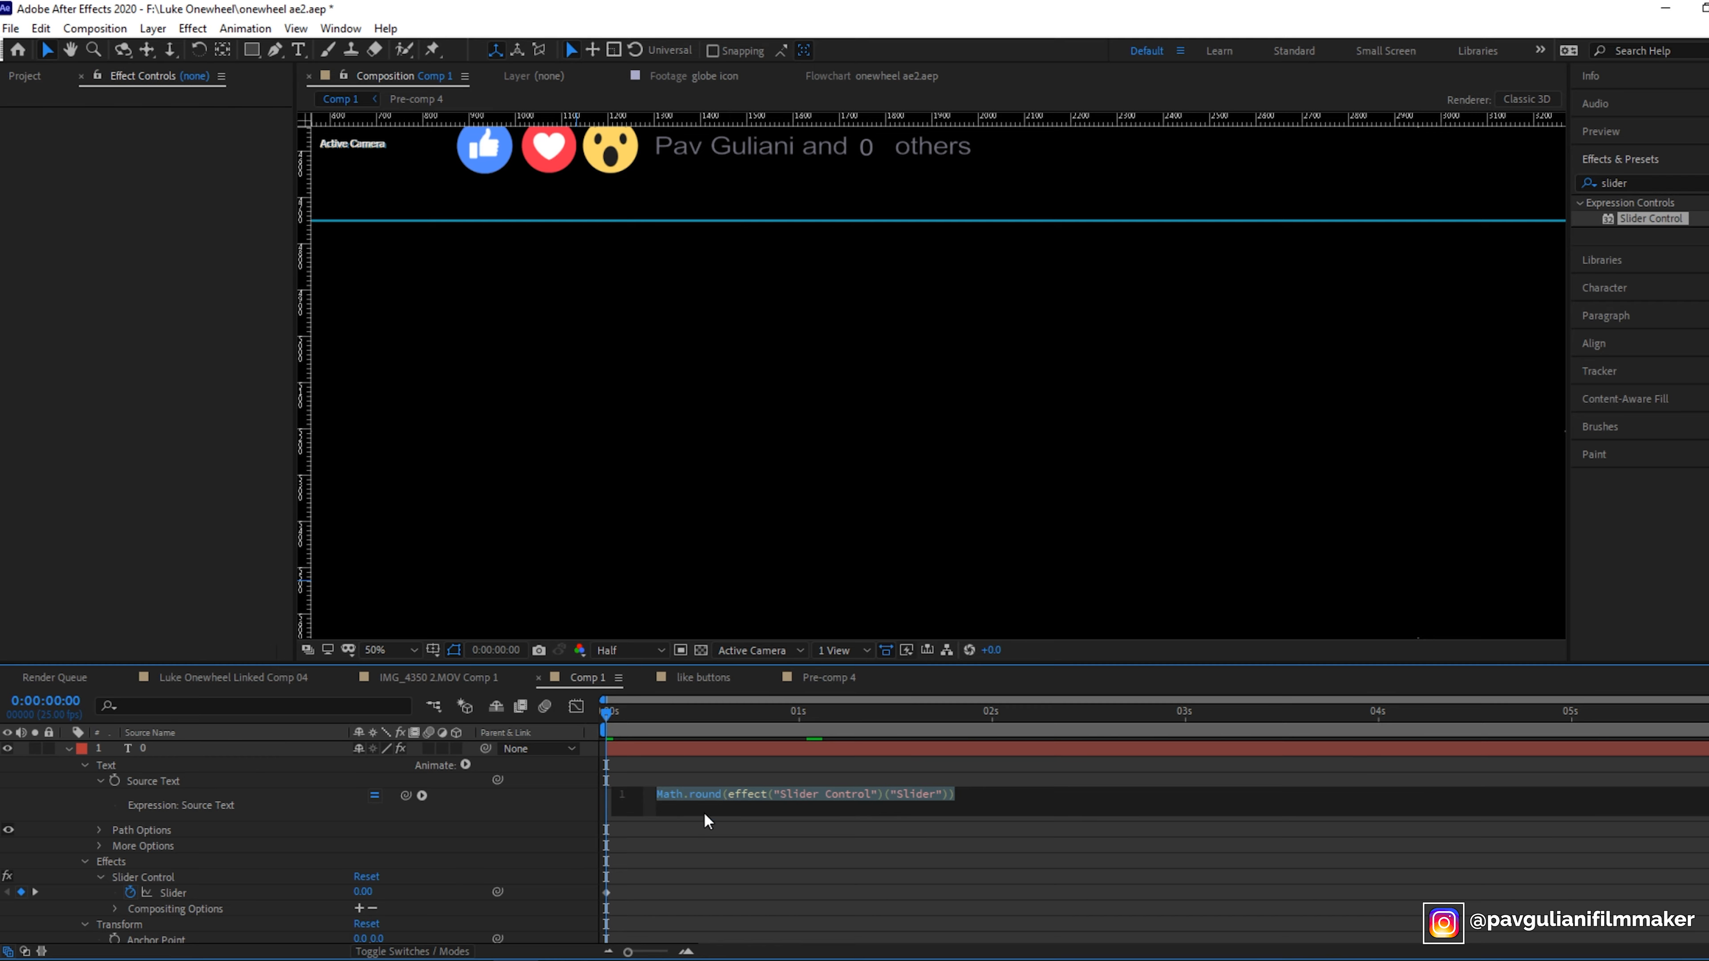
pyautogui.click(1135, 782)
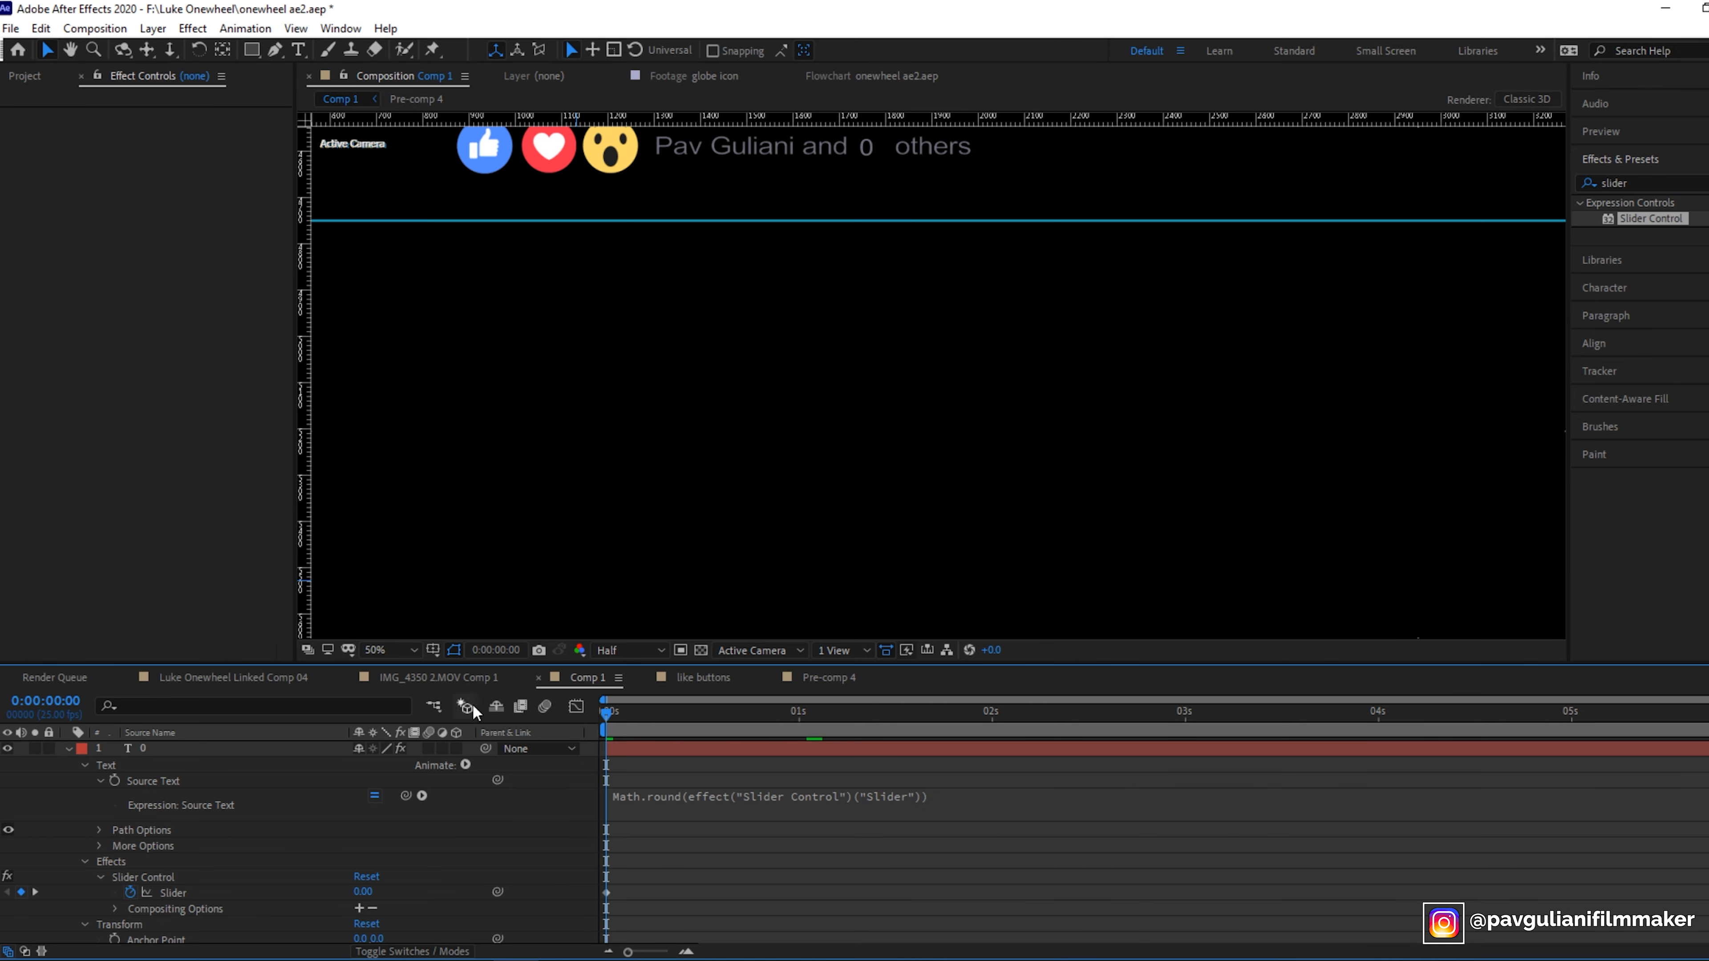
# - Scrub through the counting animation from the start and collapse the 0 layer's properties
pyautogui.moveTo(605, 716); pyautogui.dragTo(1393, 808)
pyautogui.press('Home')
pyautogui.click(69, 749)
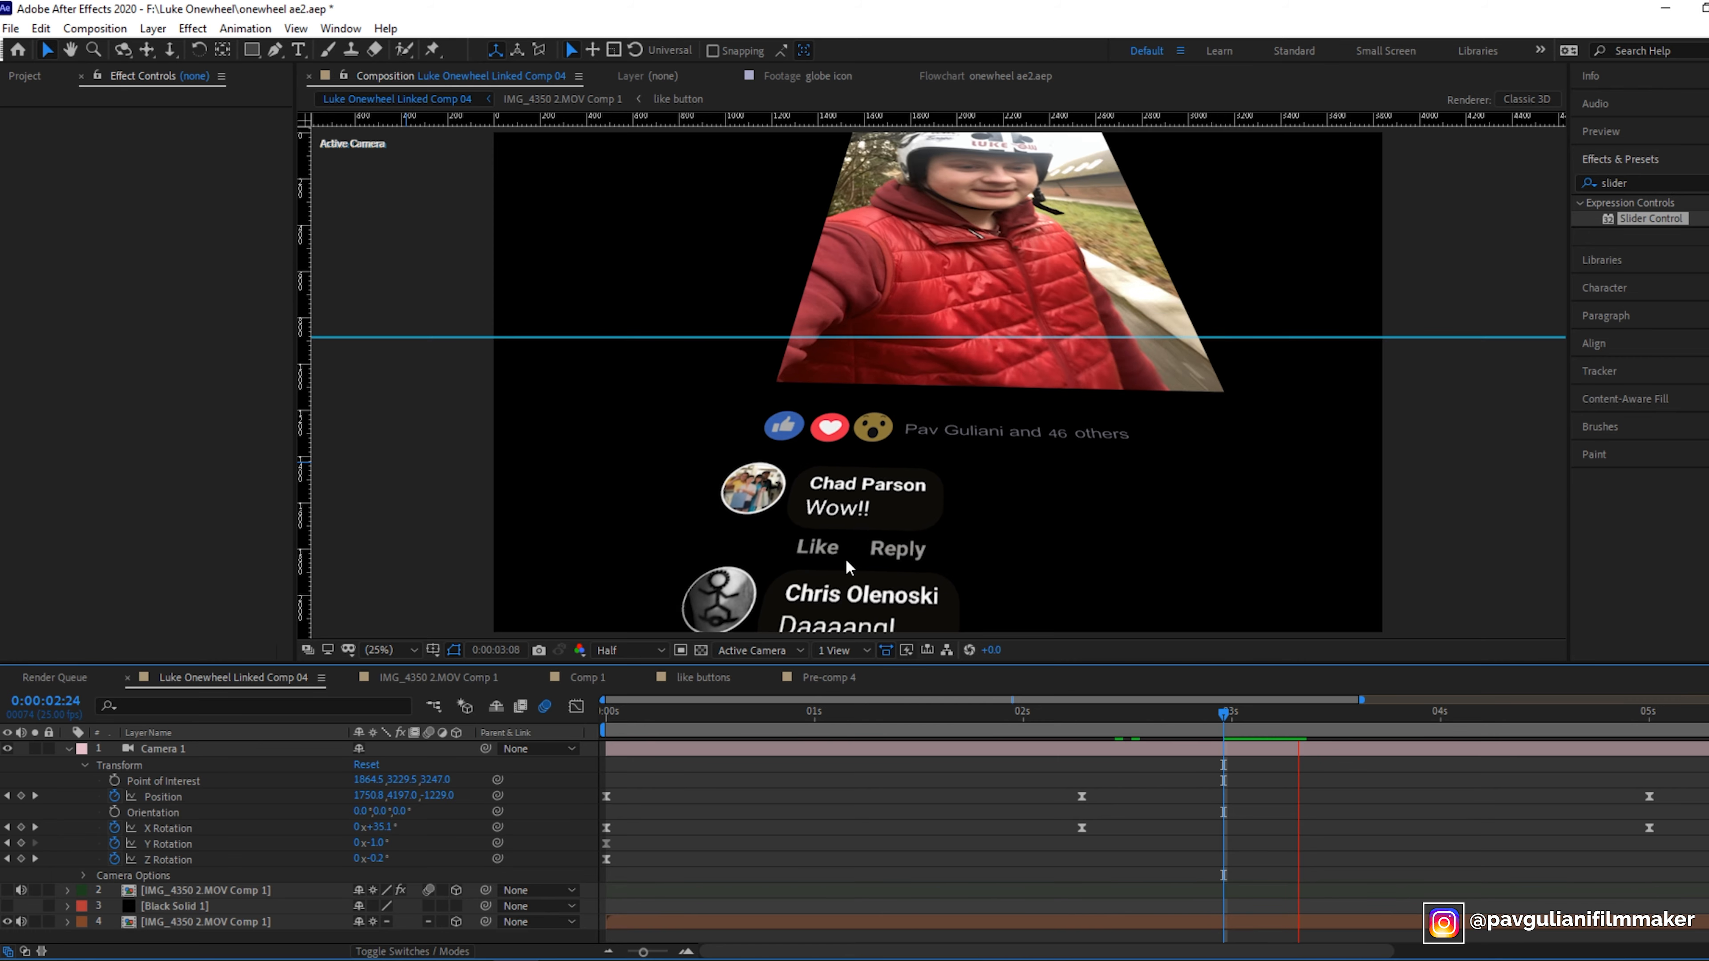
# - Add the comment 1 footage from the Project panel into Comp 1's layer stack
pyautogui.press('space')
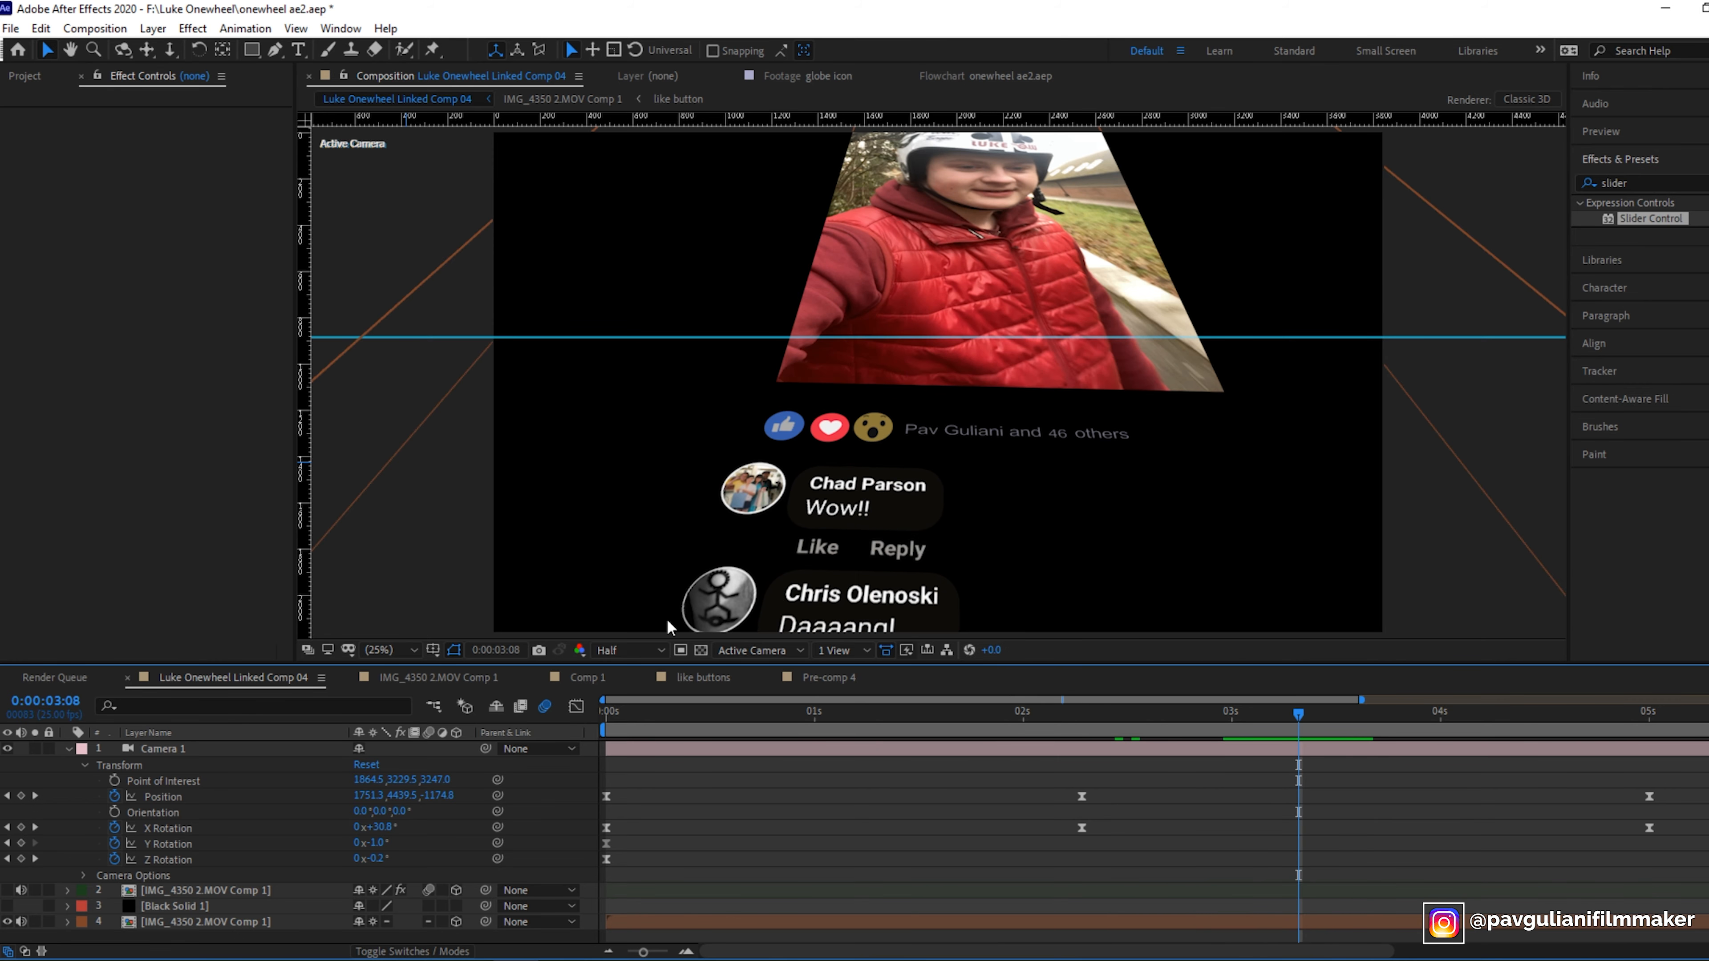
pyautogui.click(587, 677)
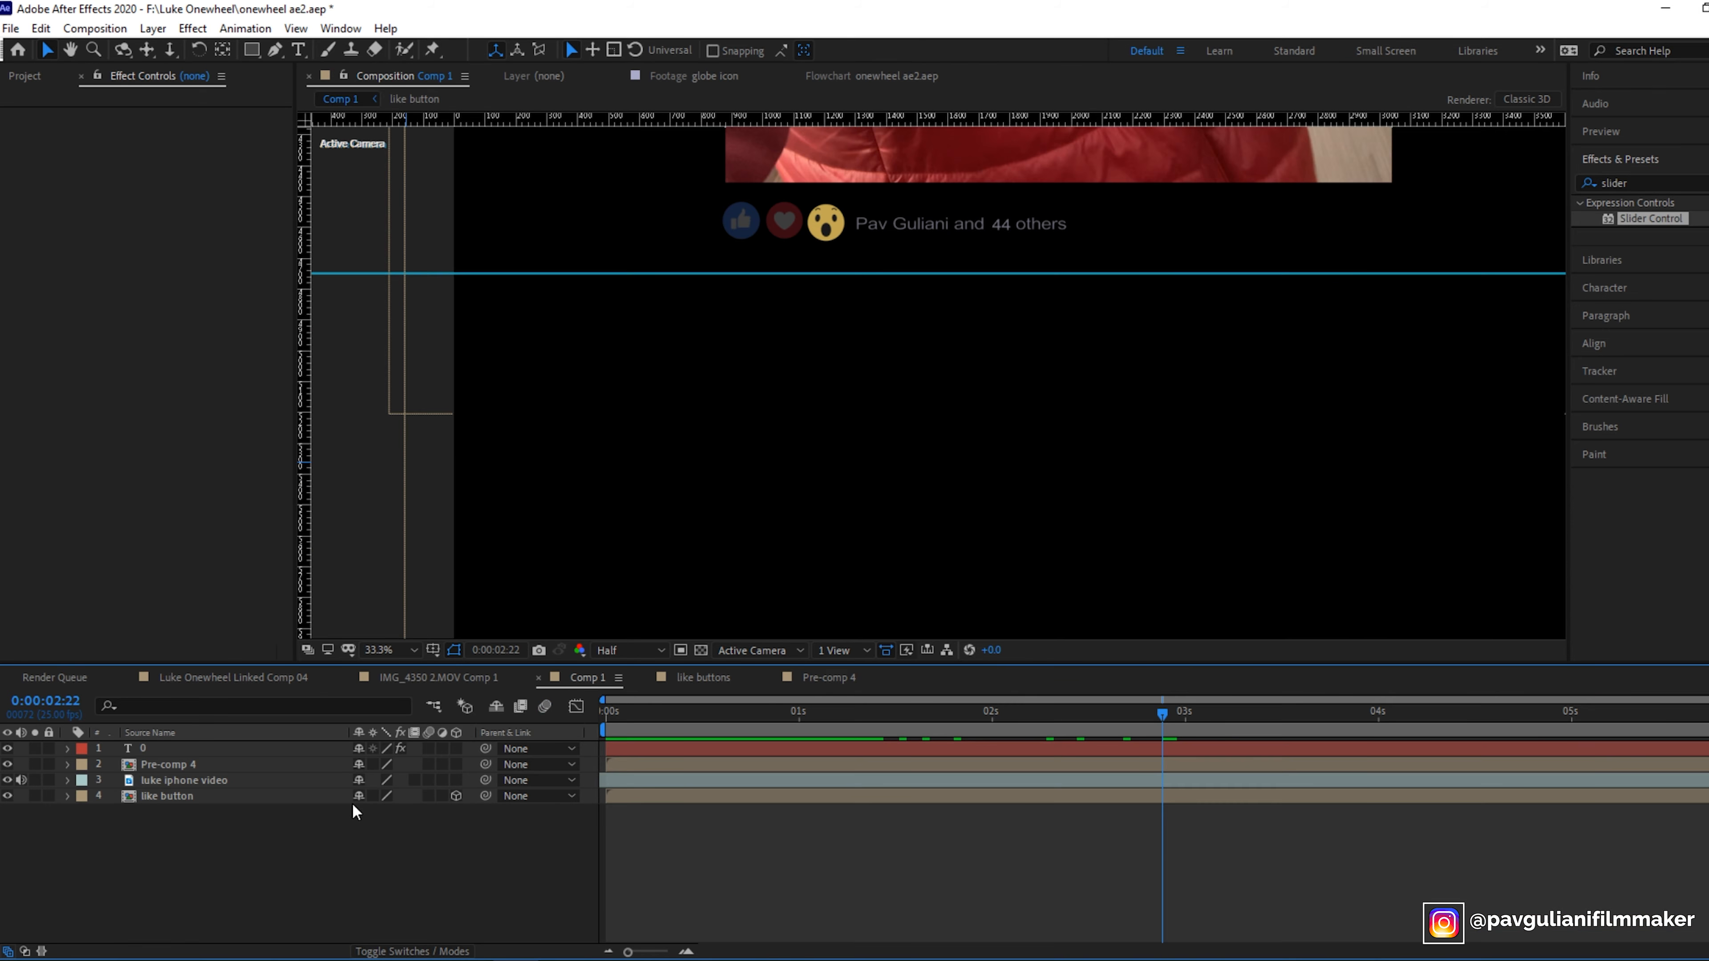
pyautogui.click(41, 76)
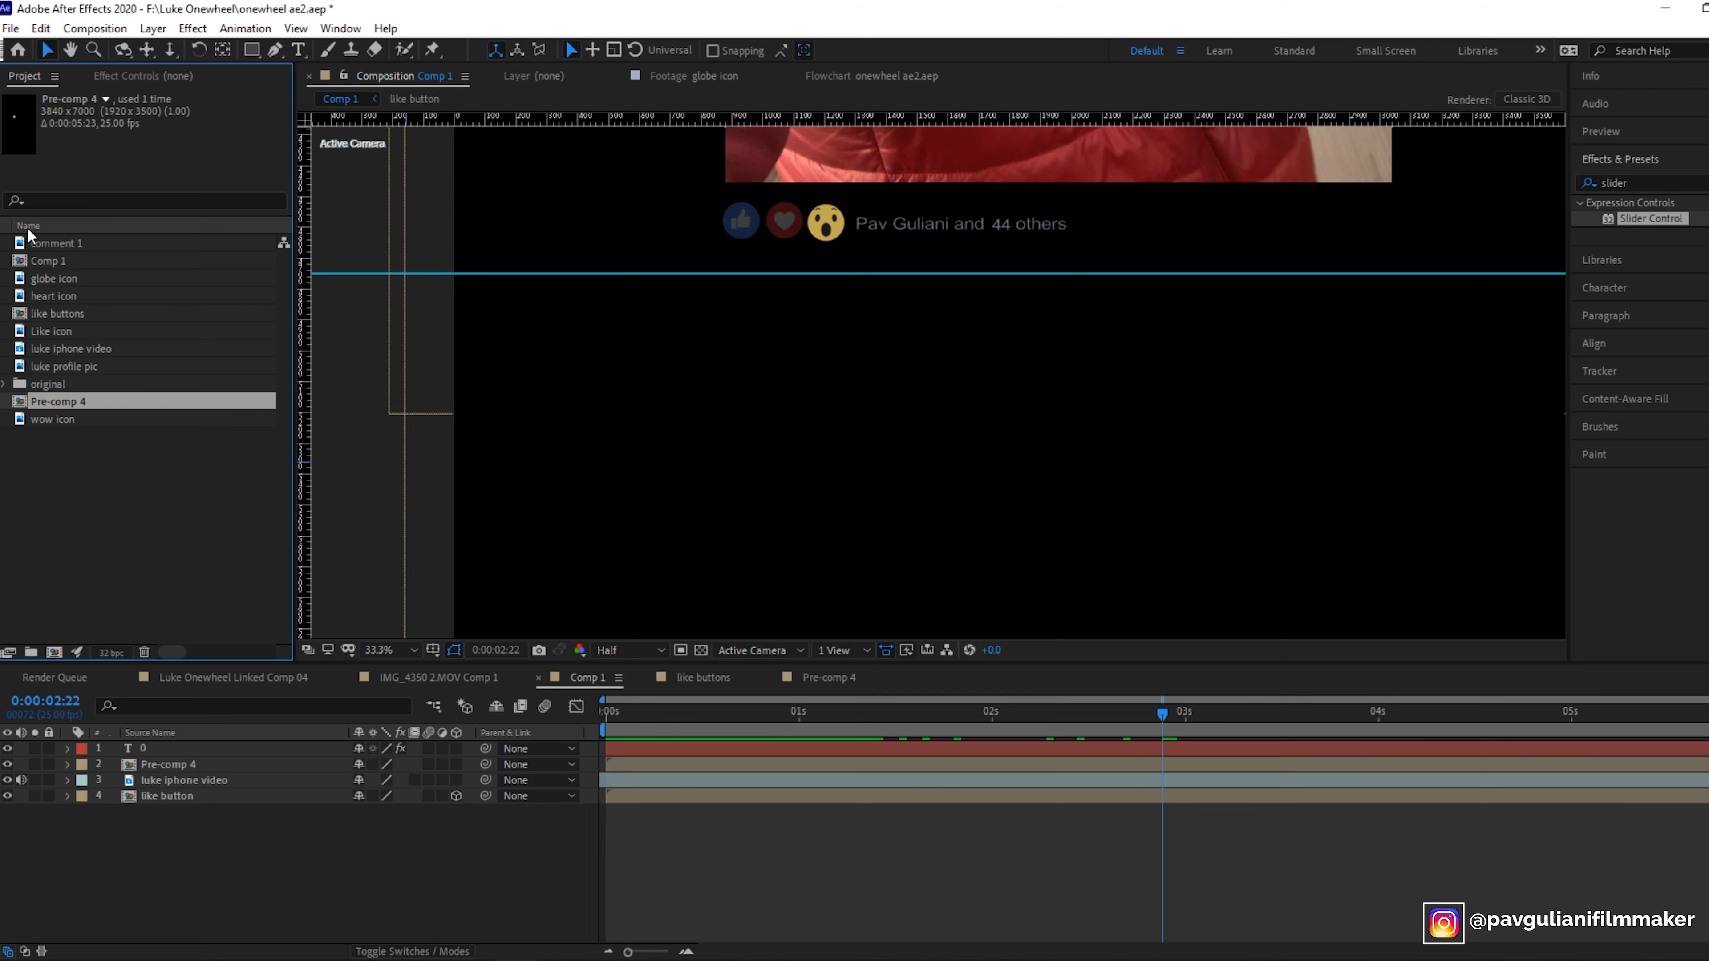
pyautogui.click(44, 247)
pyautogui.moveTo(70, 251); pyautogui.dragTo(161, 879)
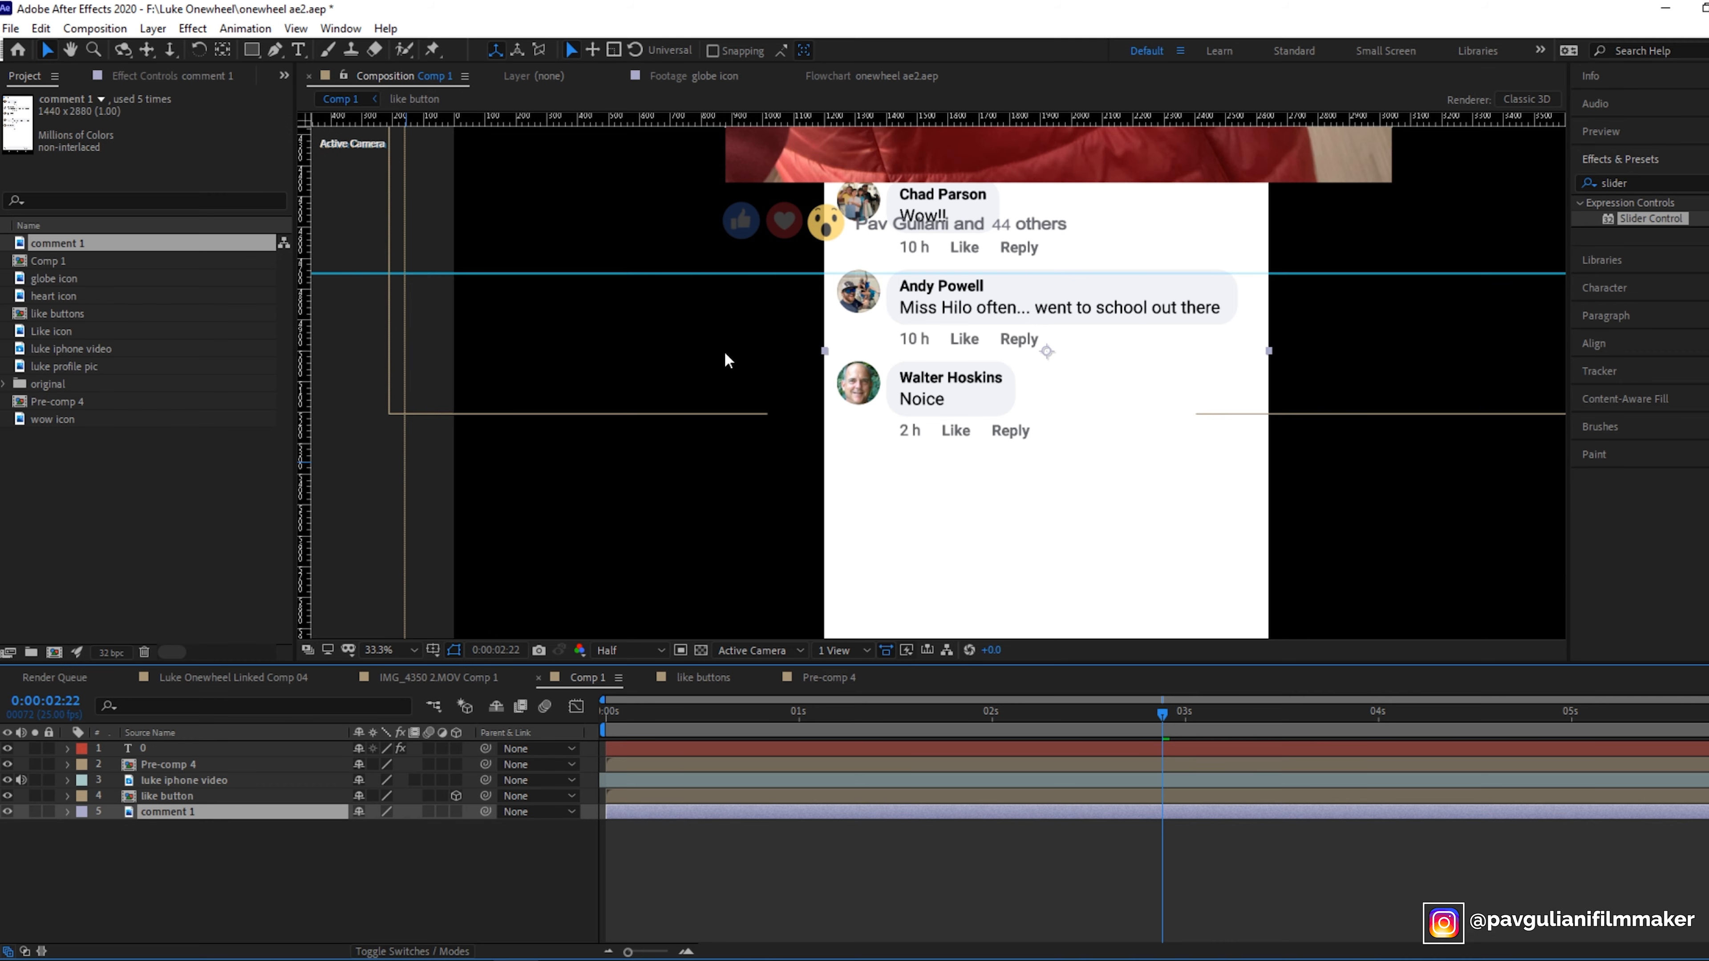
pyautogui.click(201, 839)
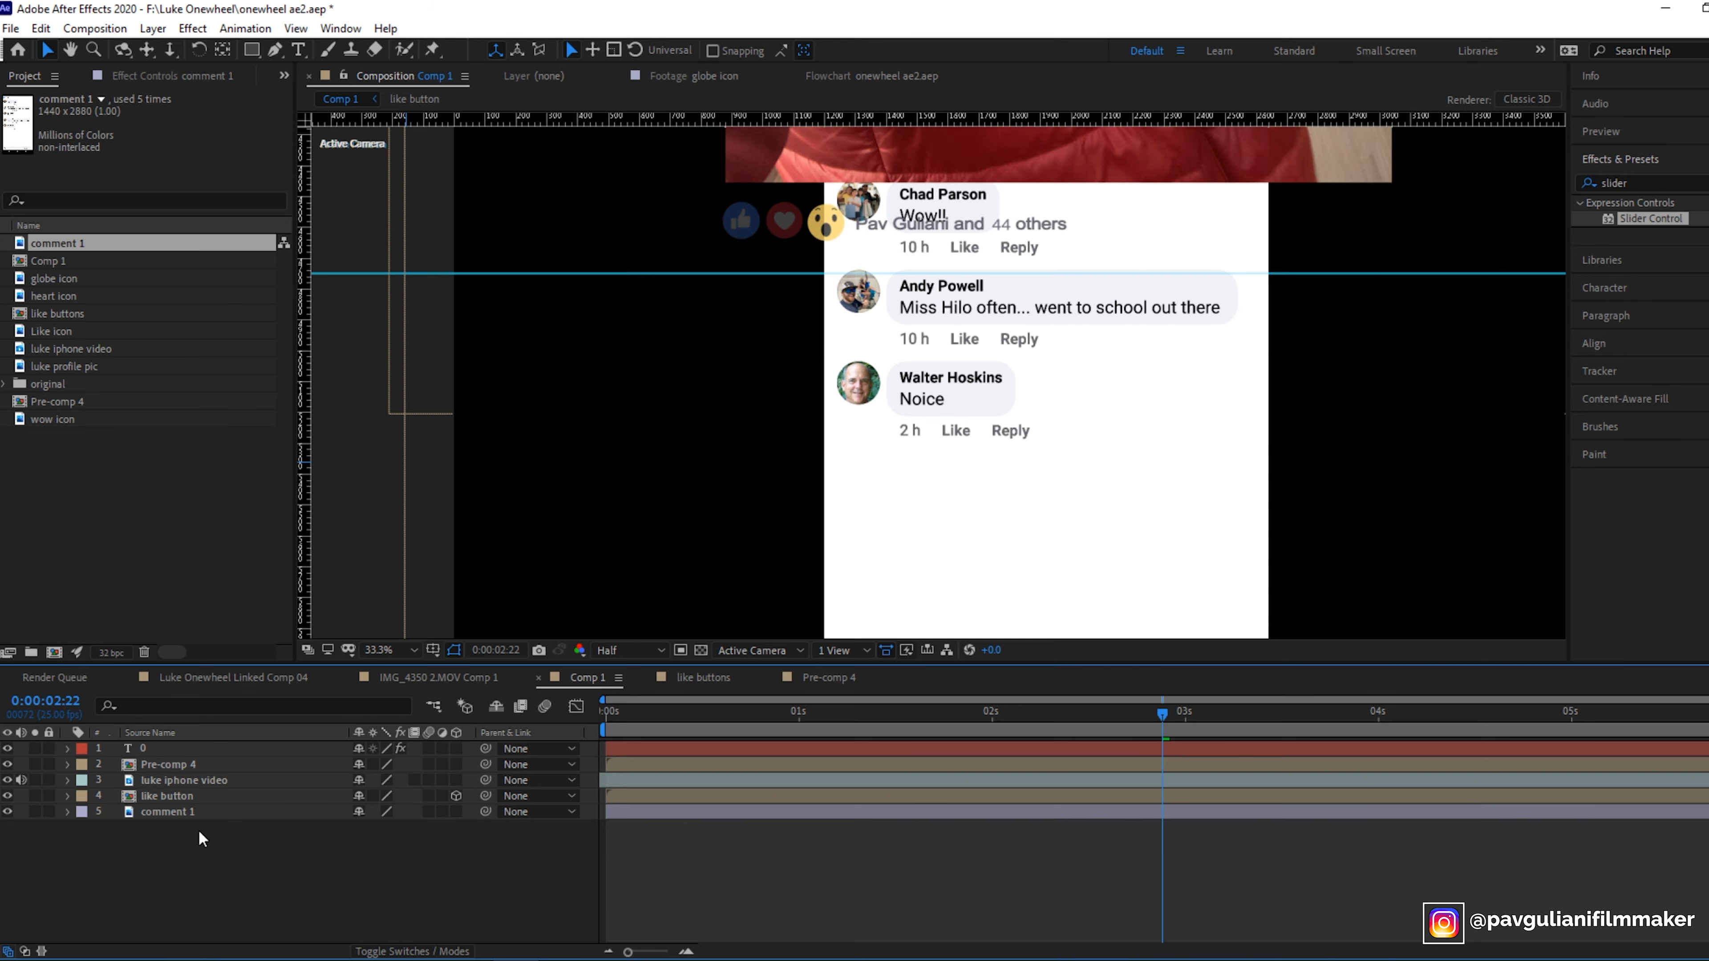
pyautogui.click(189, 814)
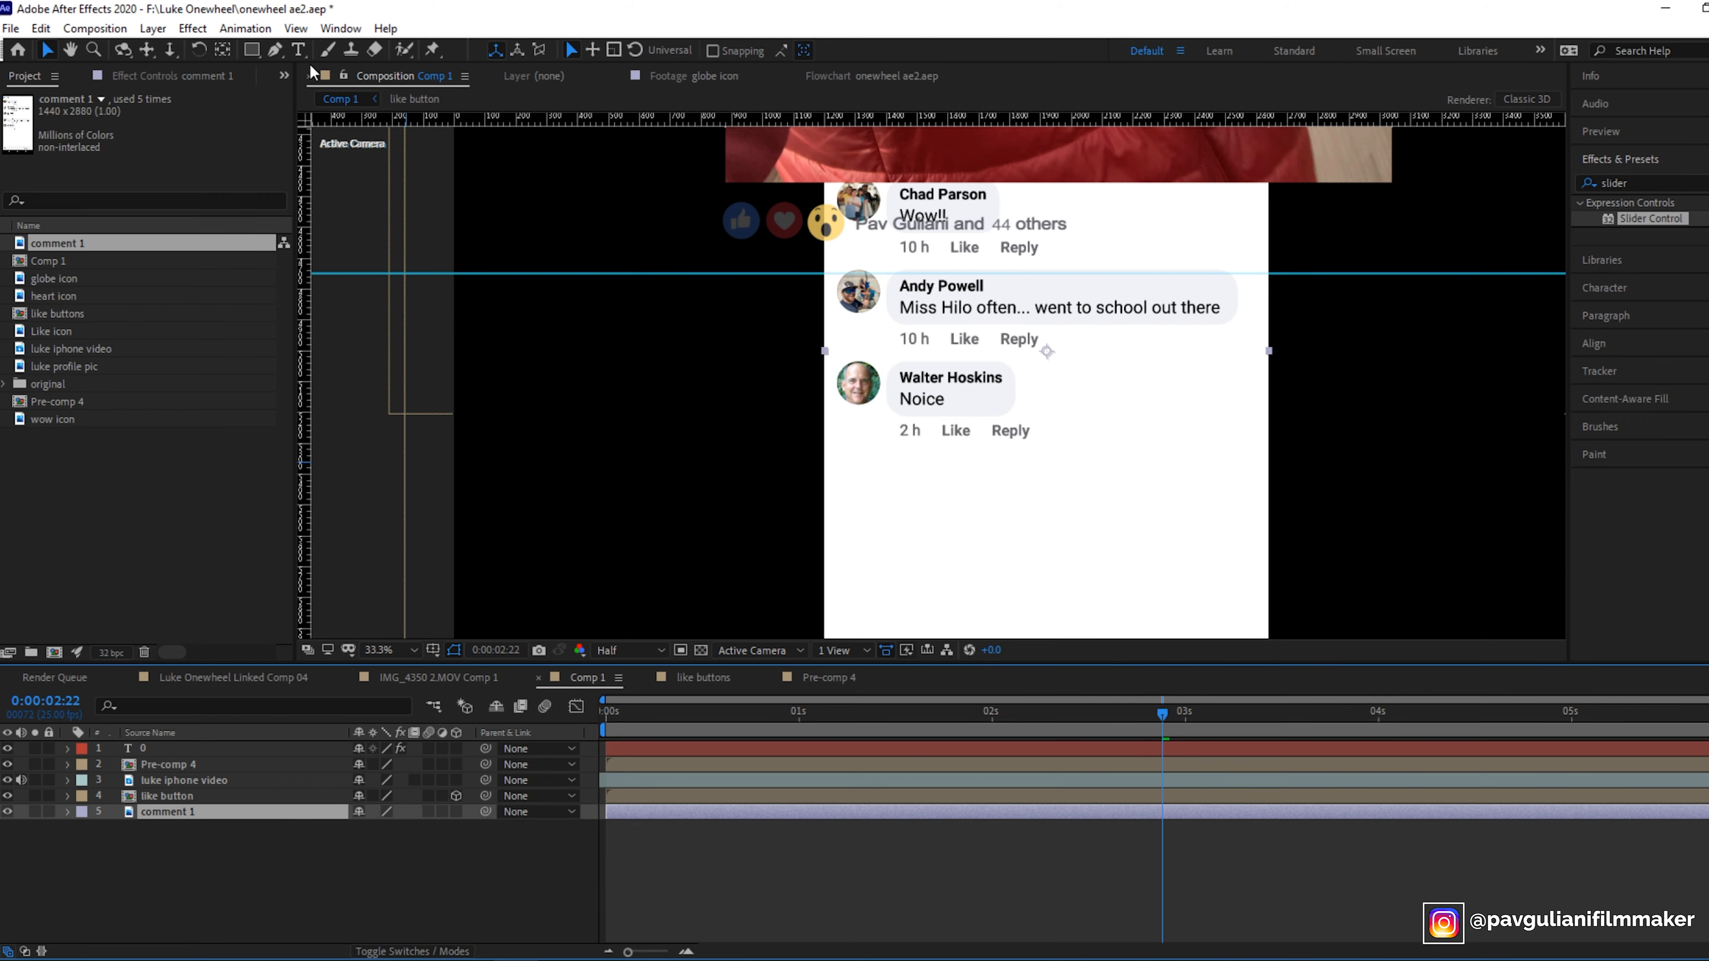
pyautogui.click(276, 50)
pyautogui.click(756, 181)
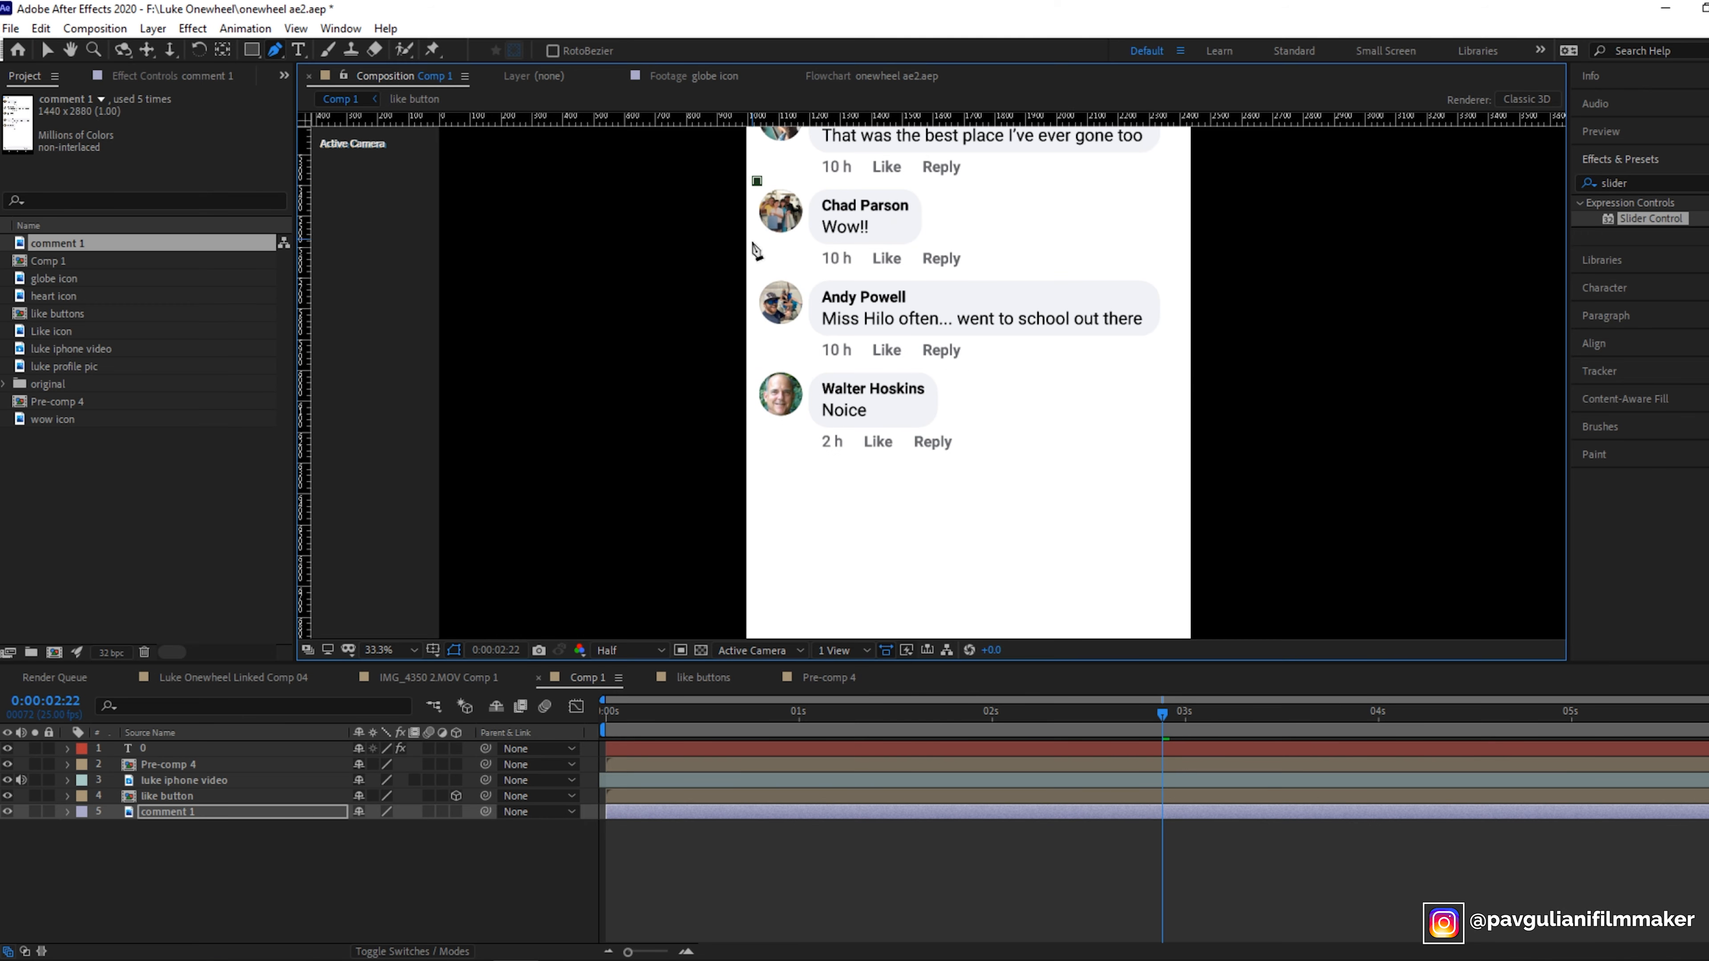
pyautogui.click(755, 270)
pyautogui.click(998, 273)
pyautogui.click(986, 183)
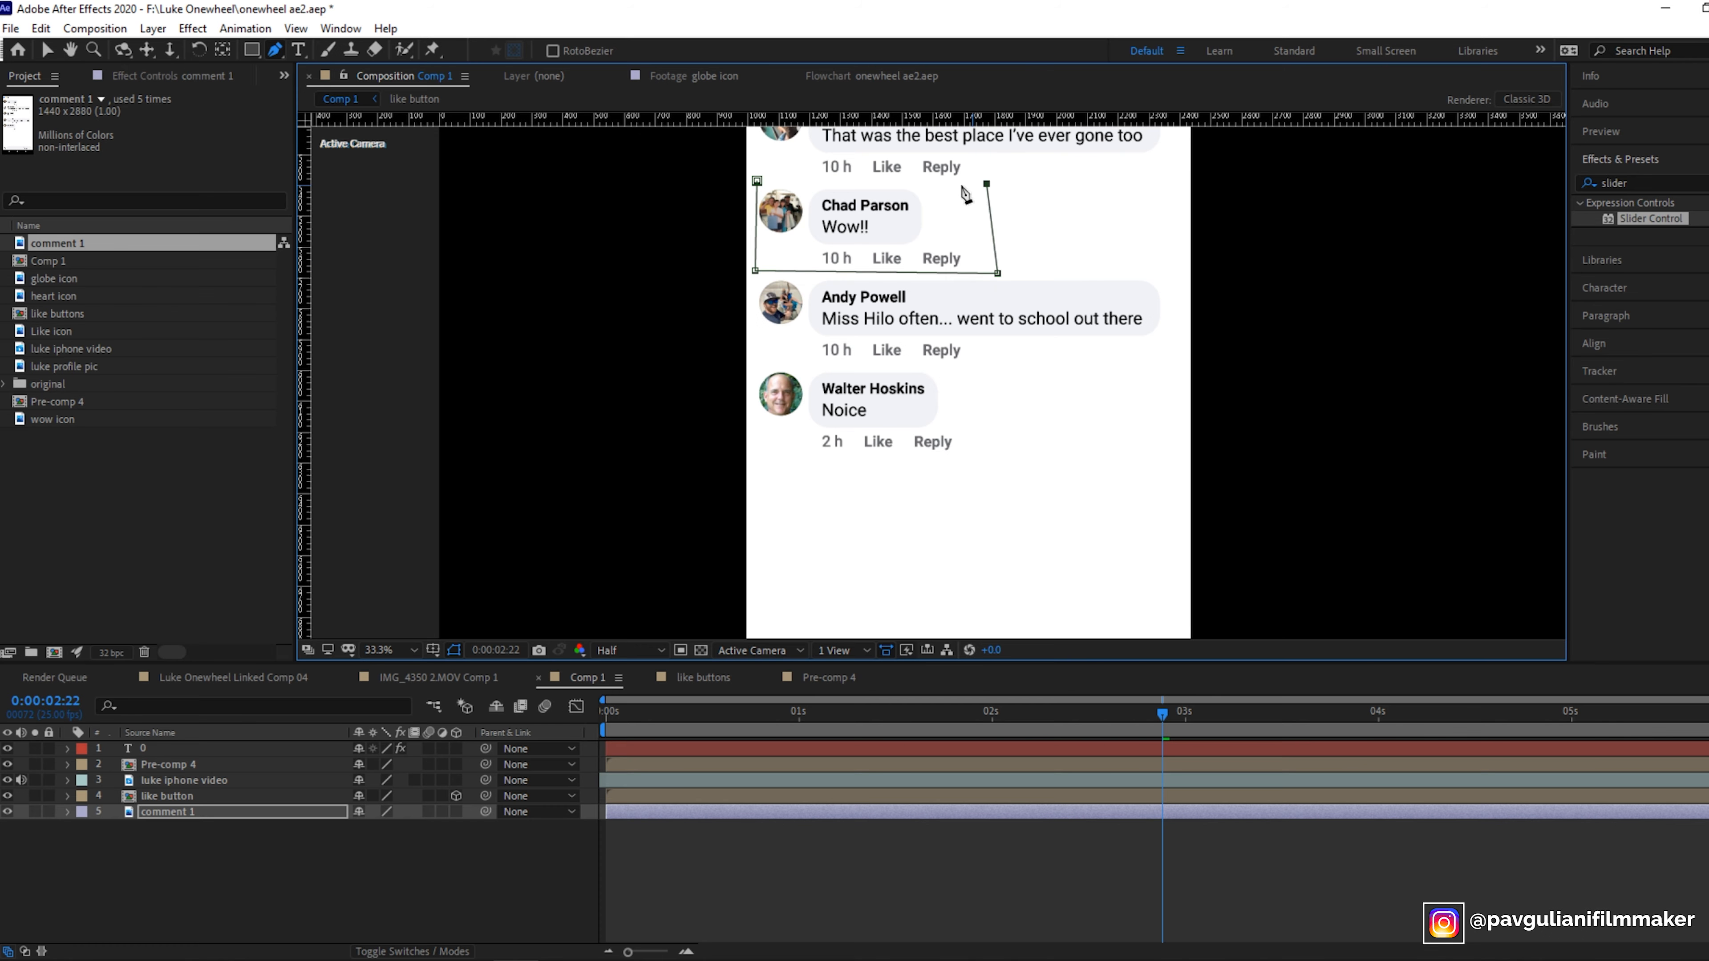
pyautogui.click(757, 181)
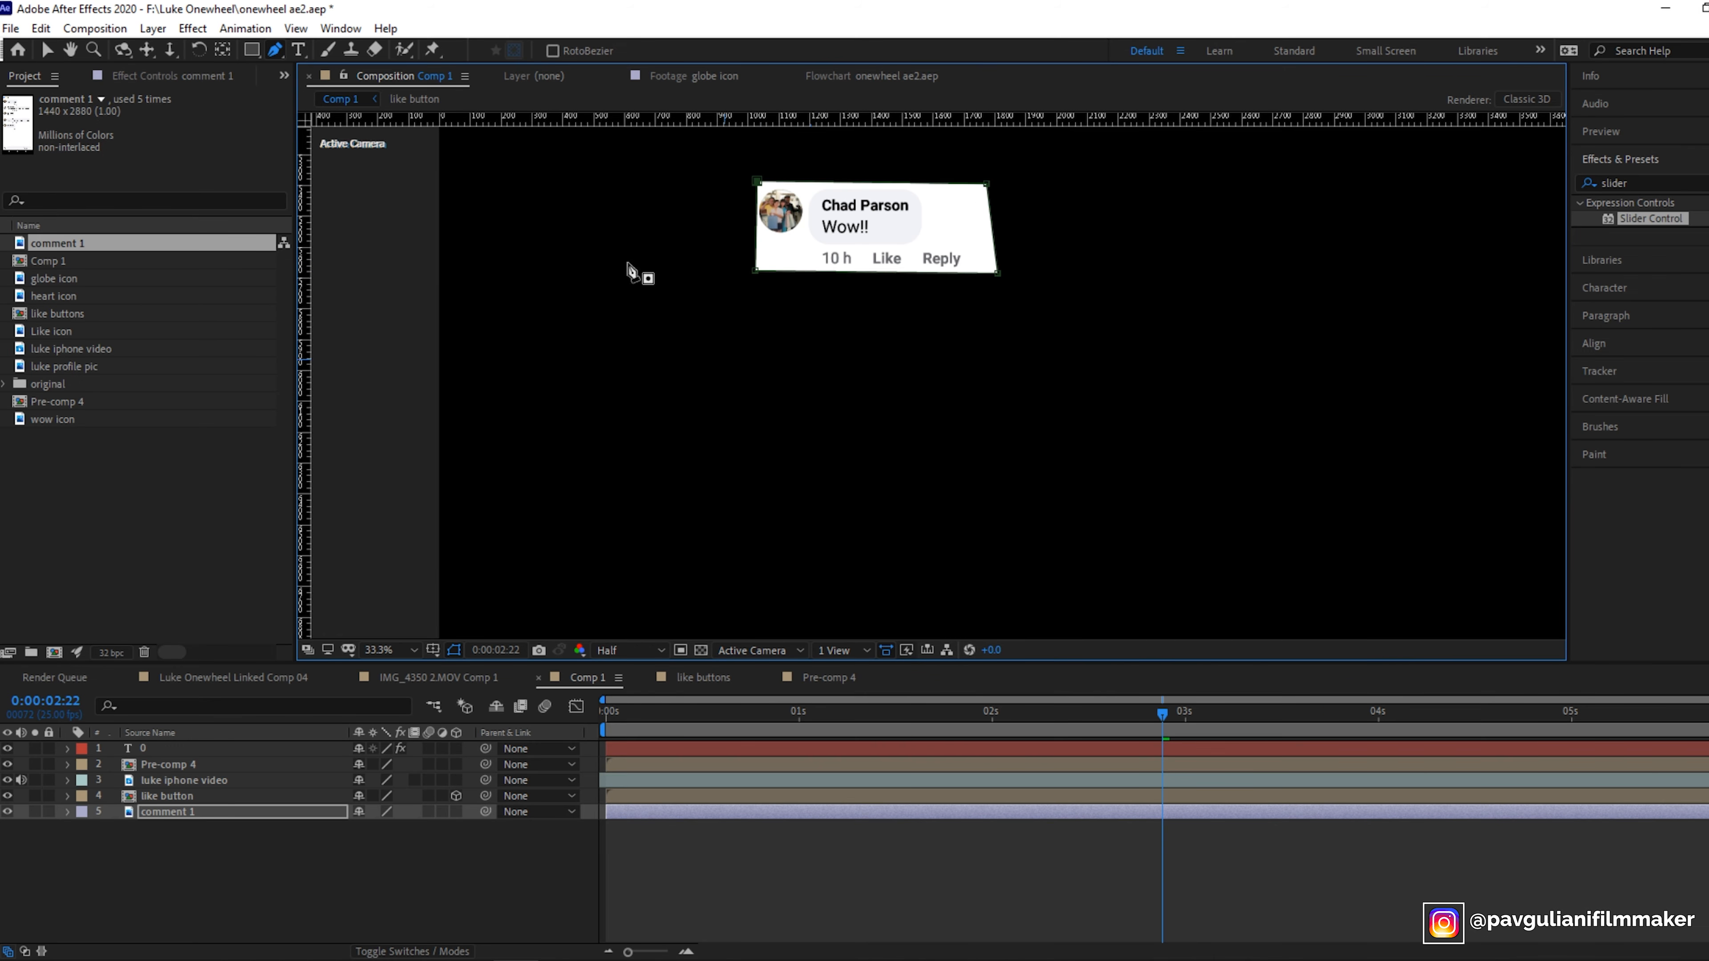
# - Search for the Invert effect and apply it to the comment 1 layer
pyautogui.click(1642, 183)
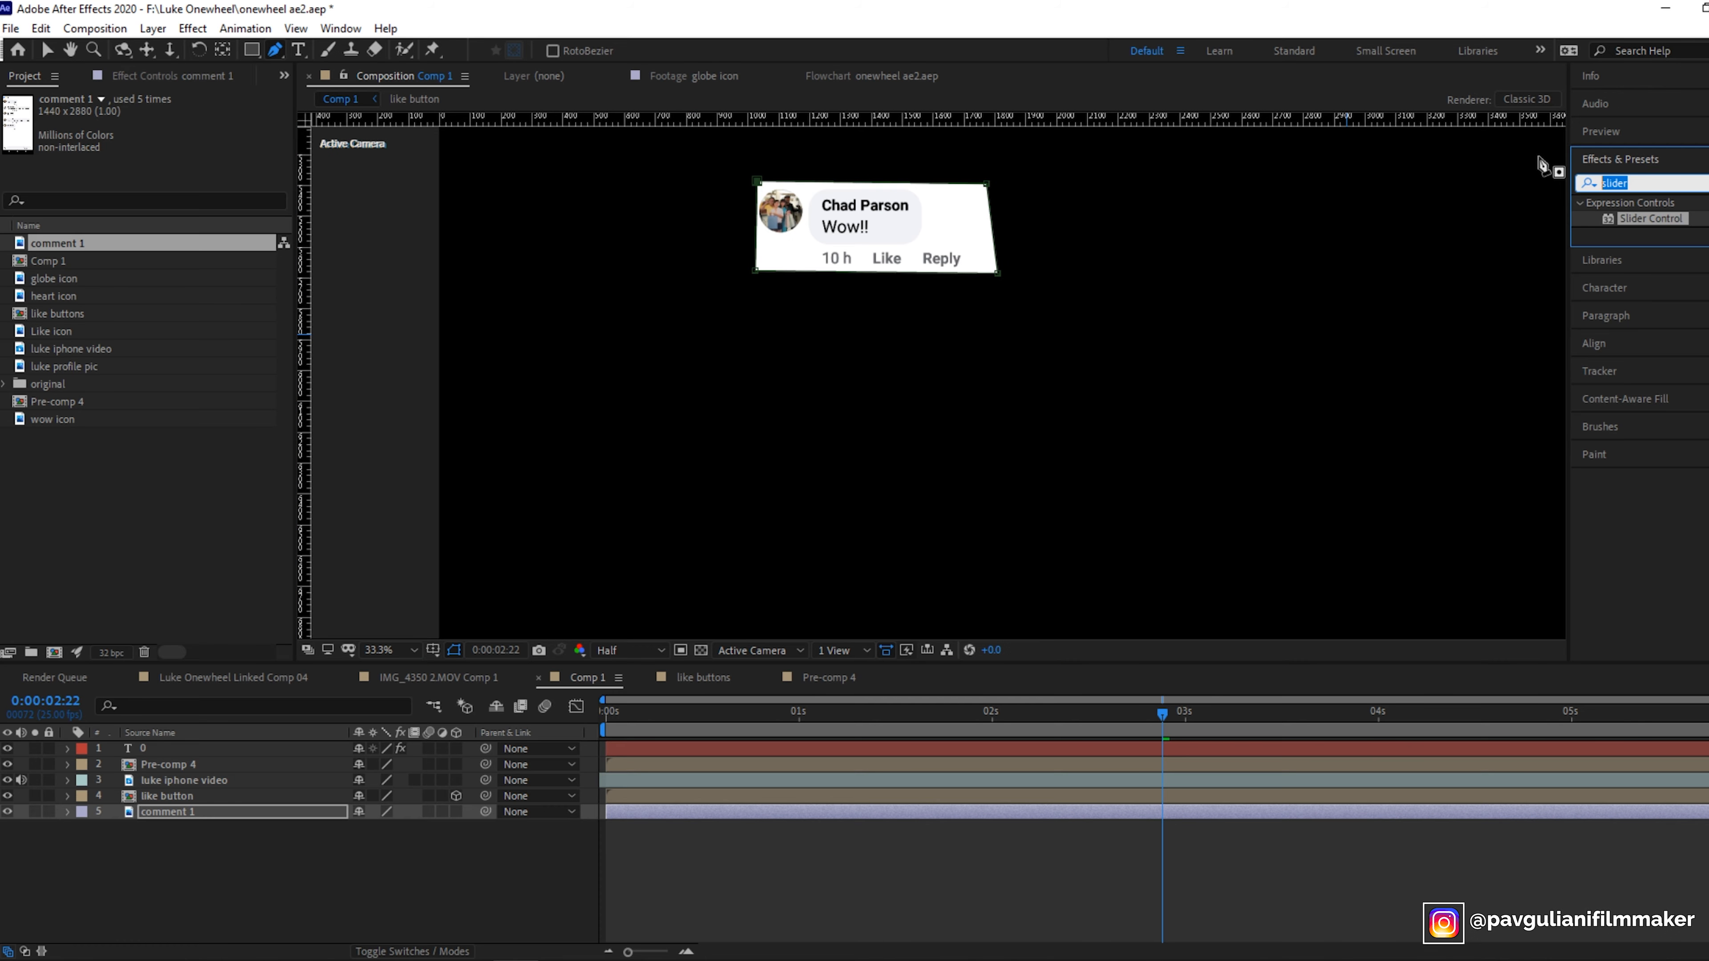
pyautogui.write('invert')
pyautogui.moveTo(1656, 272); pyautogui.dragTo(224, 820)
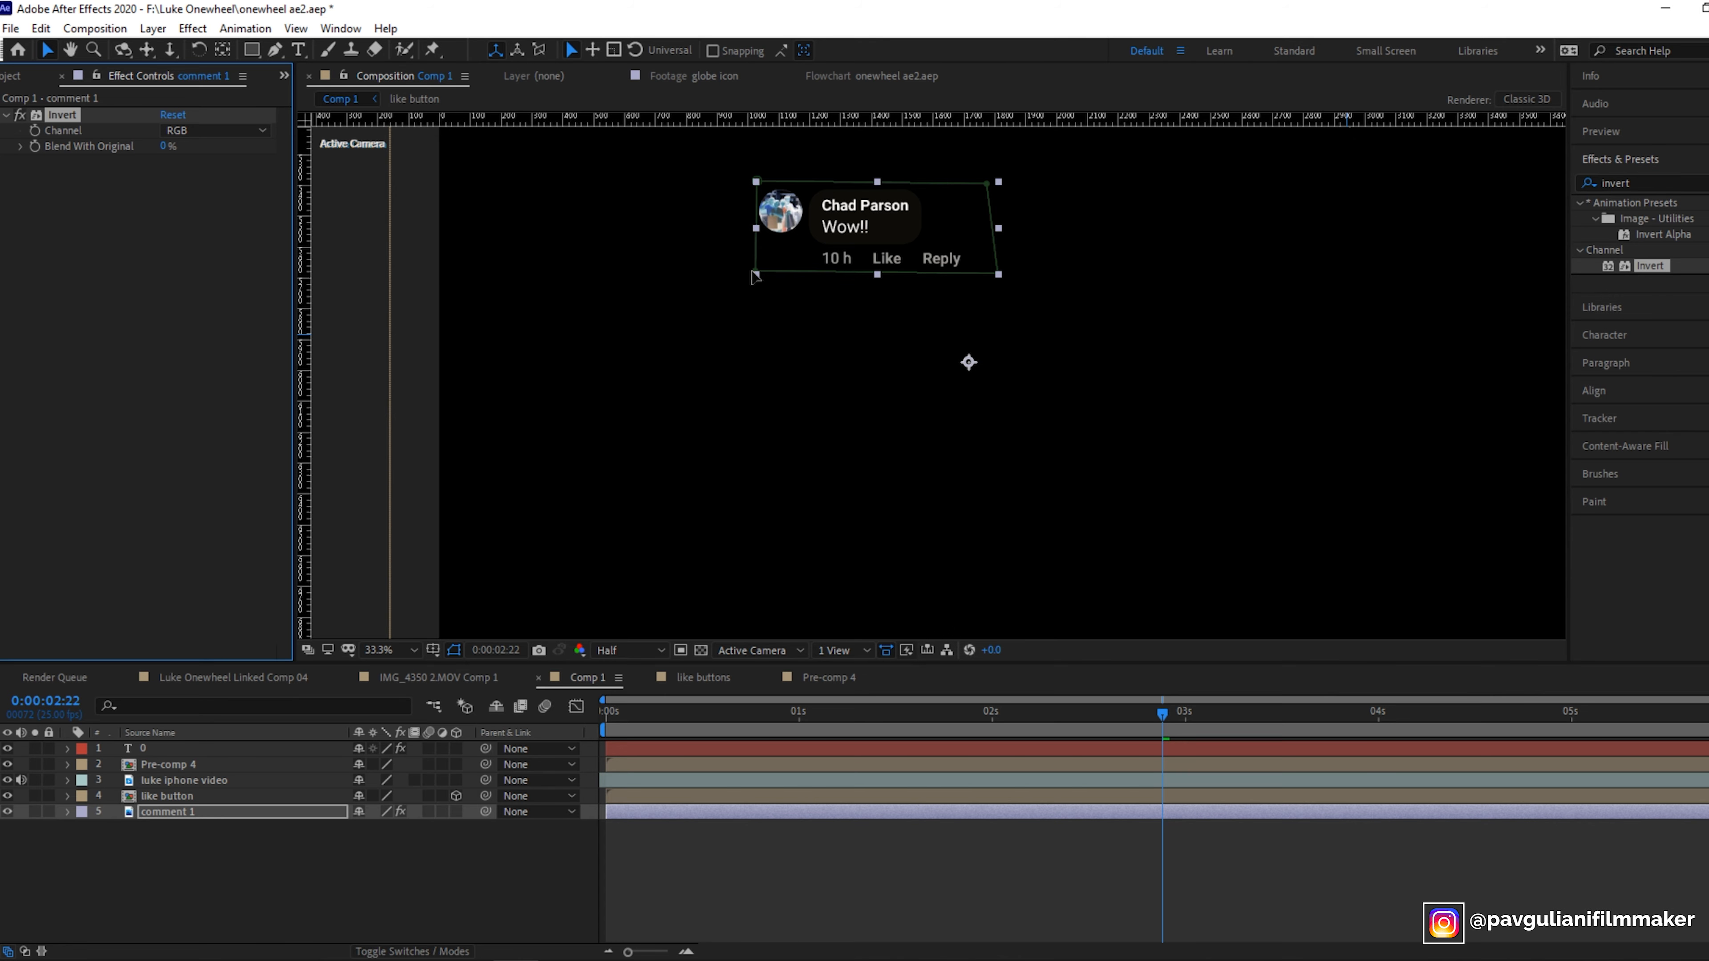
# - Duplicate the comment 1 layer
pyautogui.click(381, 650)
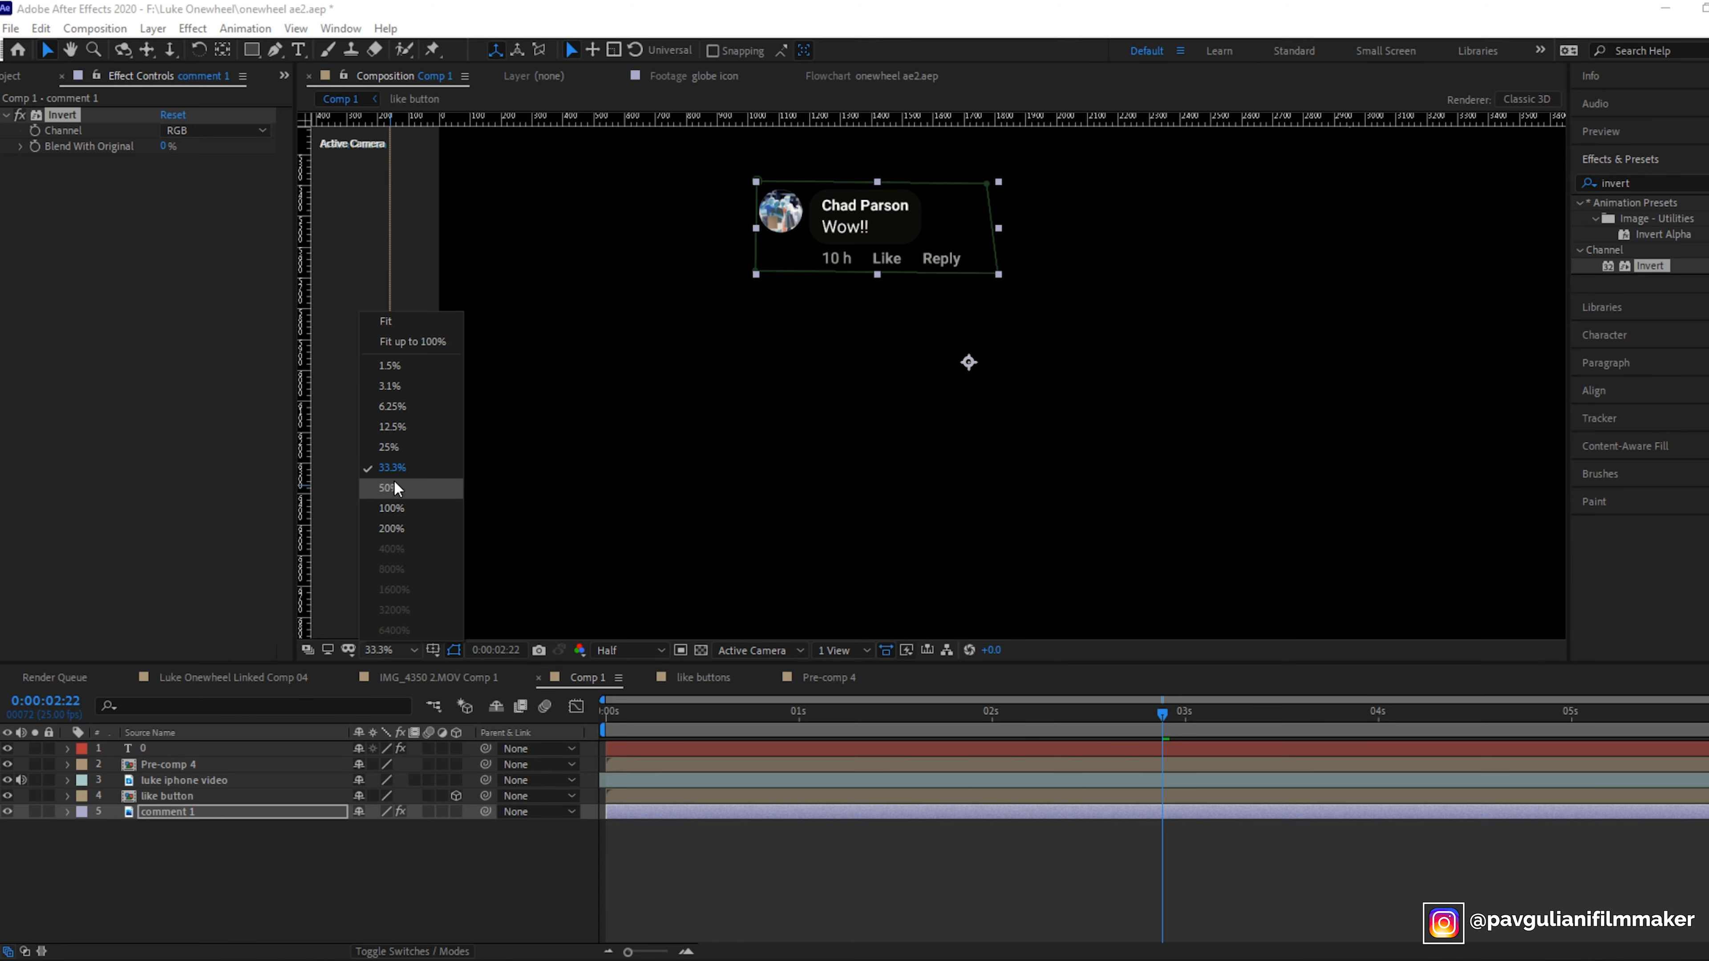
pyautogui.click(404, 489)
pyautogui.click(69, 49)
pyautogui.moveTo(607, 298); pyautogui.dragTo(644, 478)
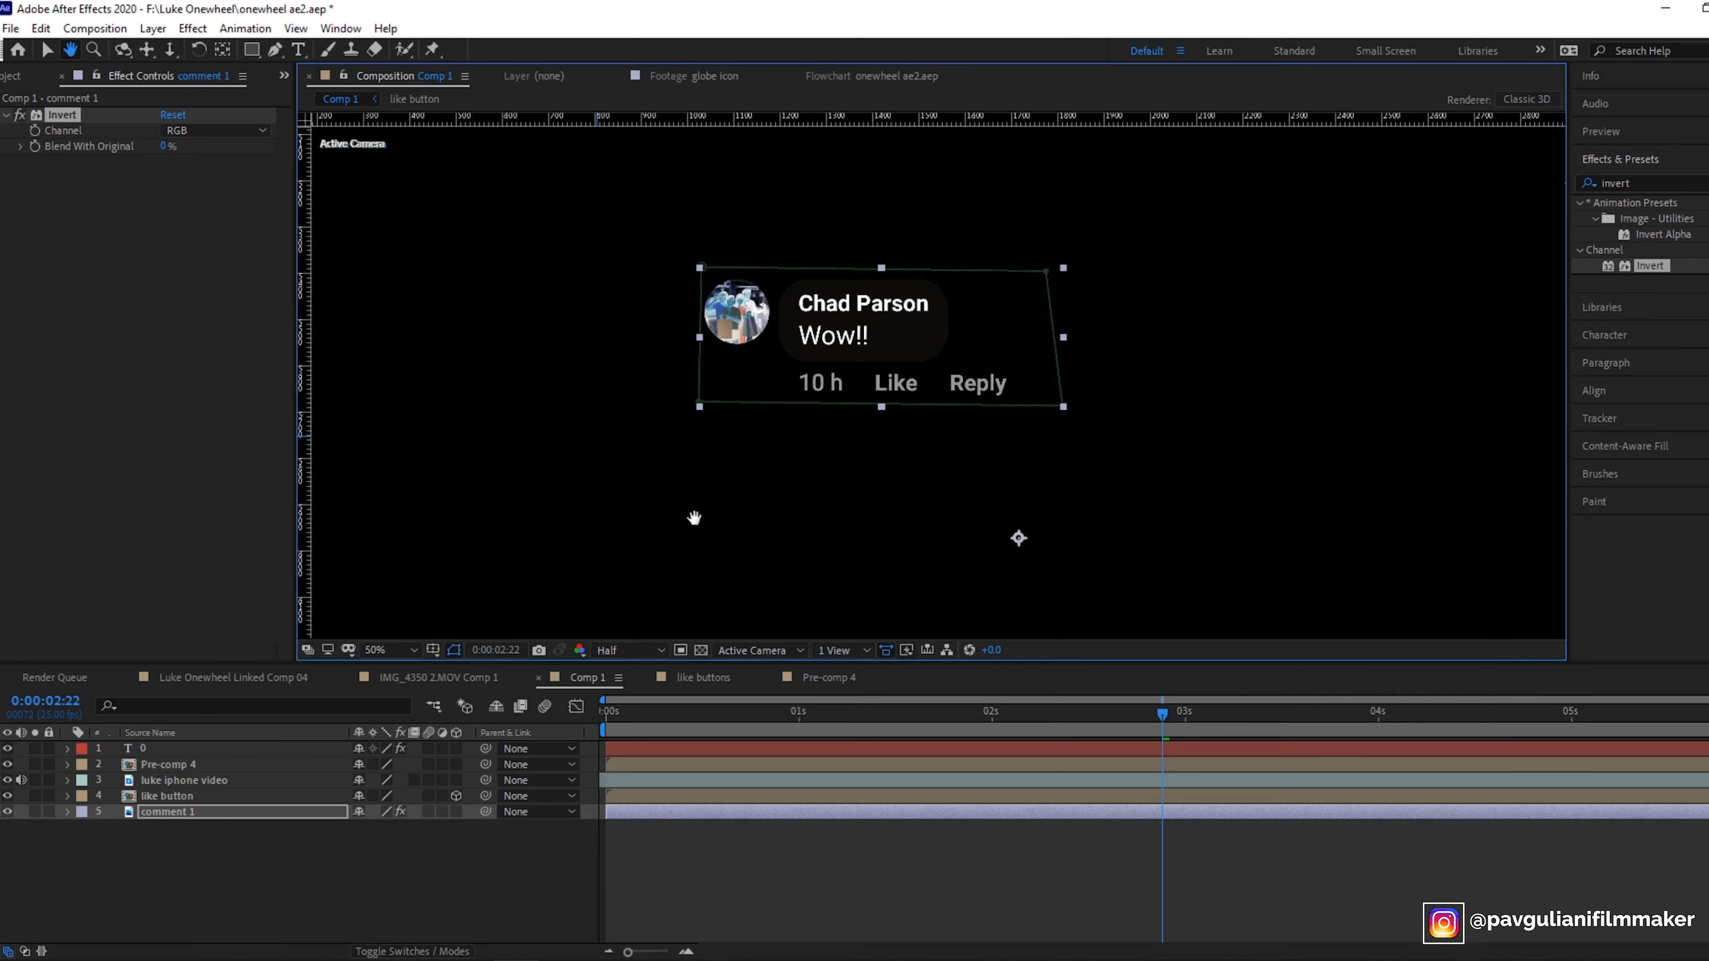
pyautogui.click(48, 50)
pyautogui.click(735, 475)
pyautogui.click(191, 813)
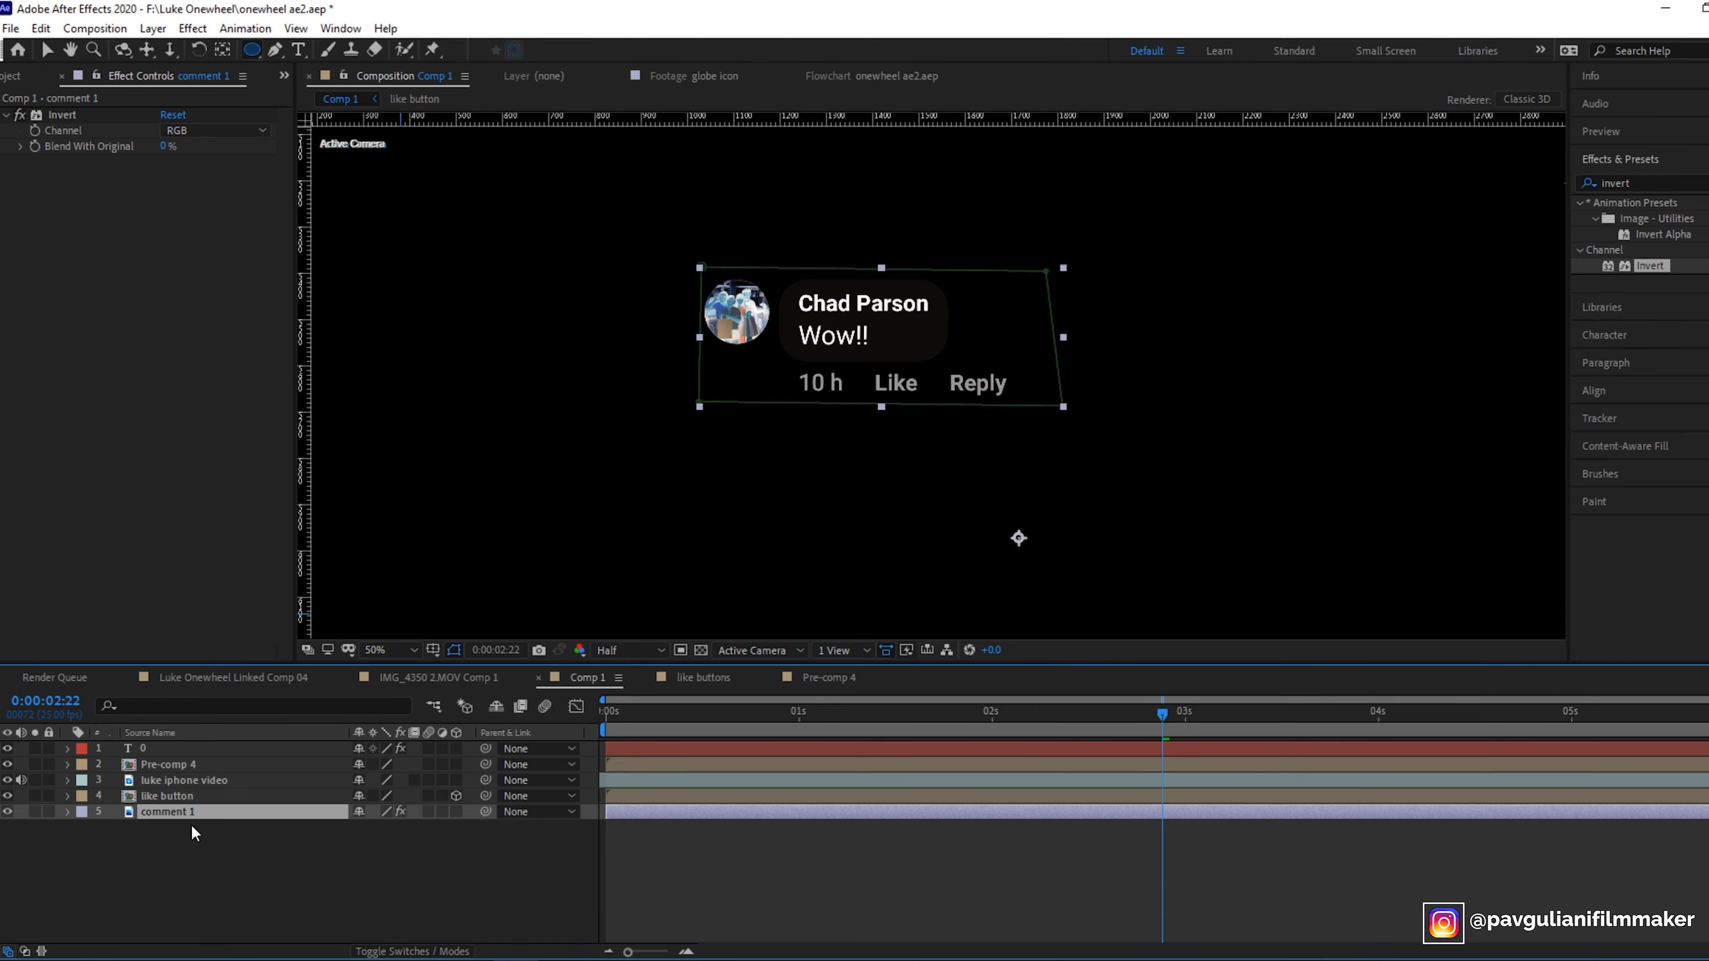
pyautogui.hotkey('ctrl', 'd')
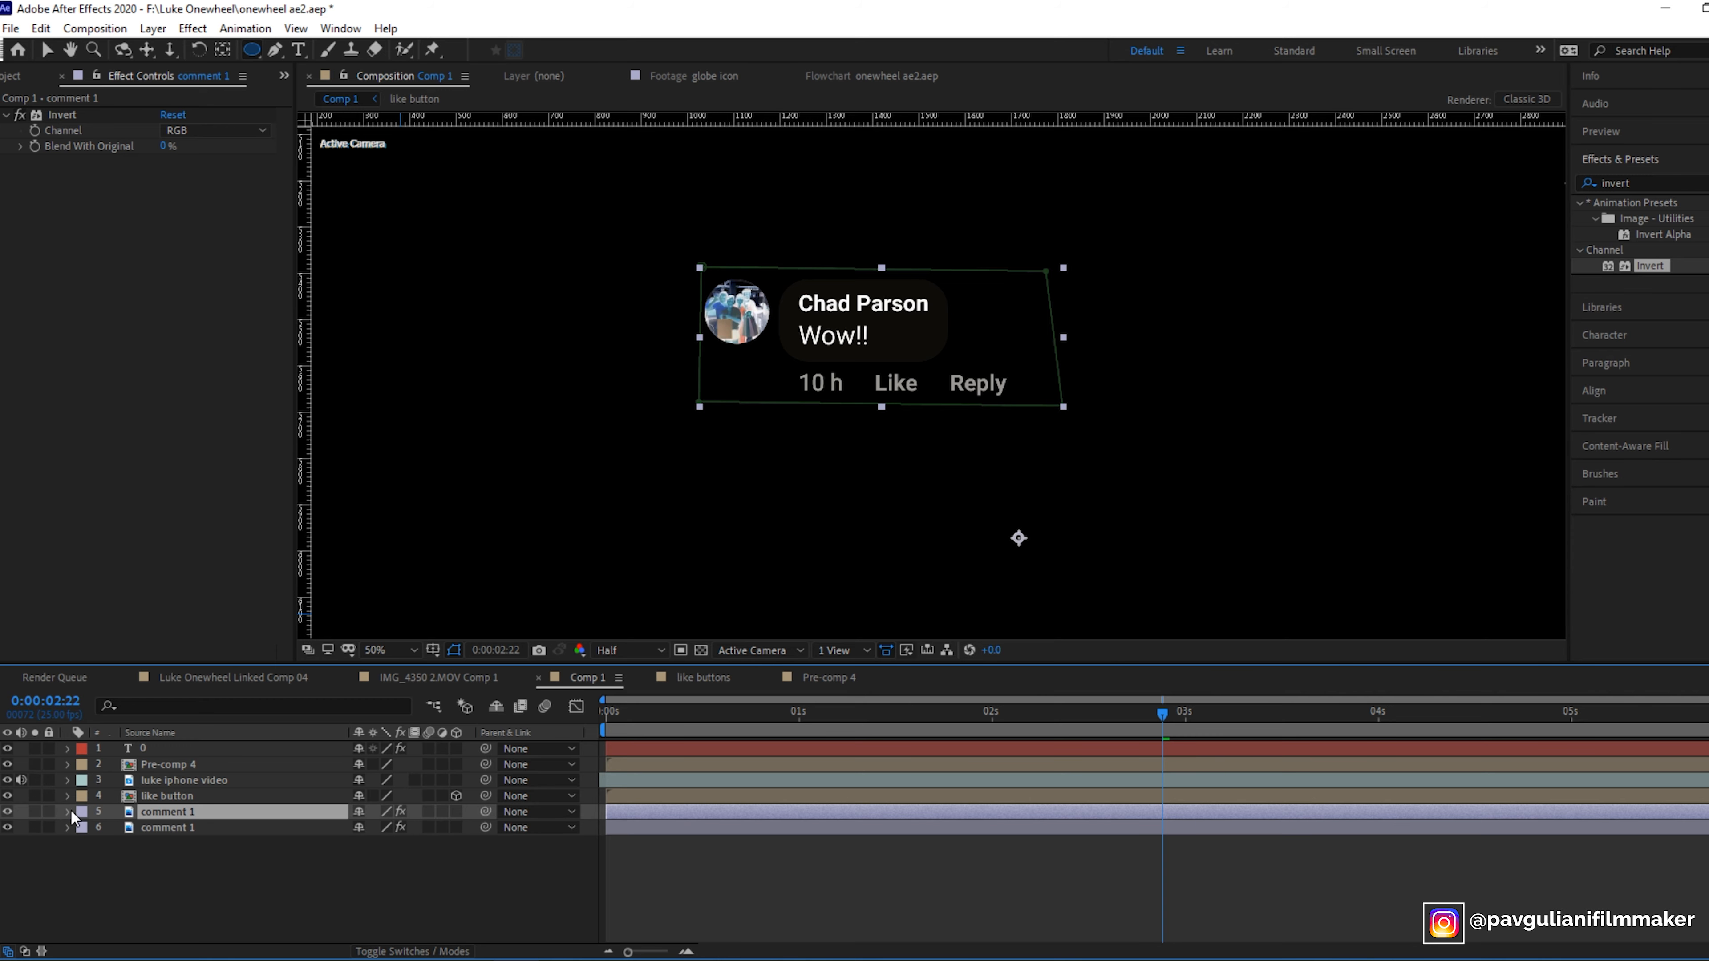
# - Remove the Invert effect and the existing mask from the top comment 1 copy
pyautogui.click(70, 813)
pyautogui.click(125, 874)
pyautogui.press('Delete')
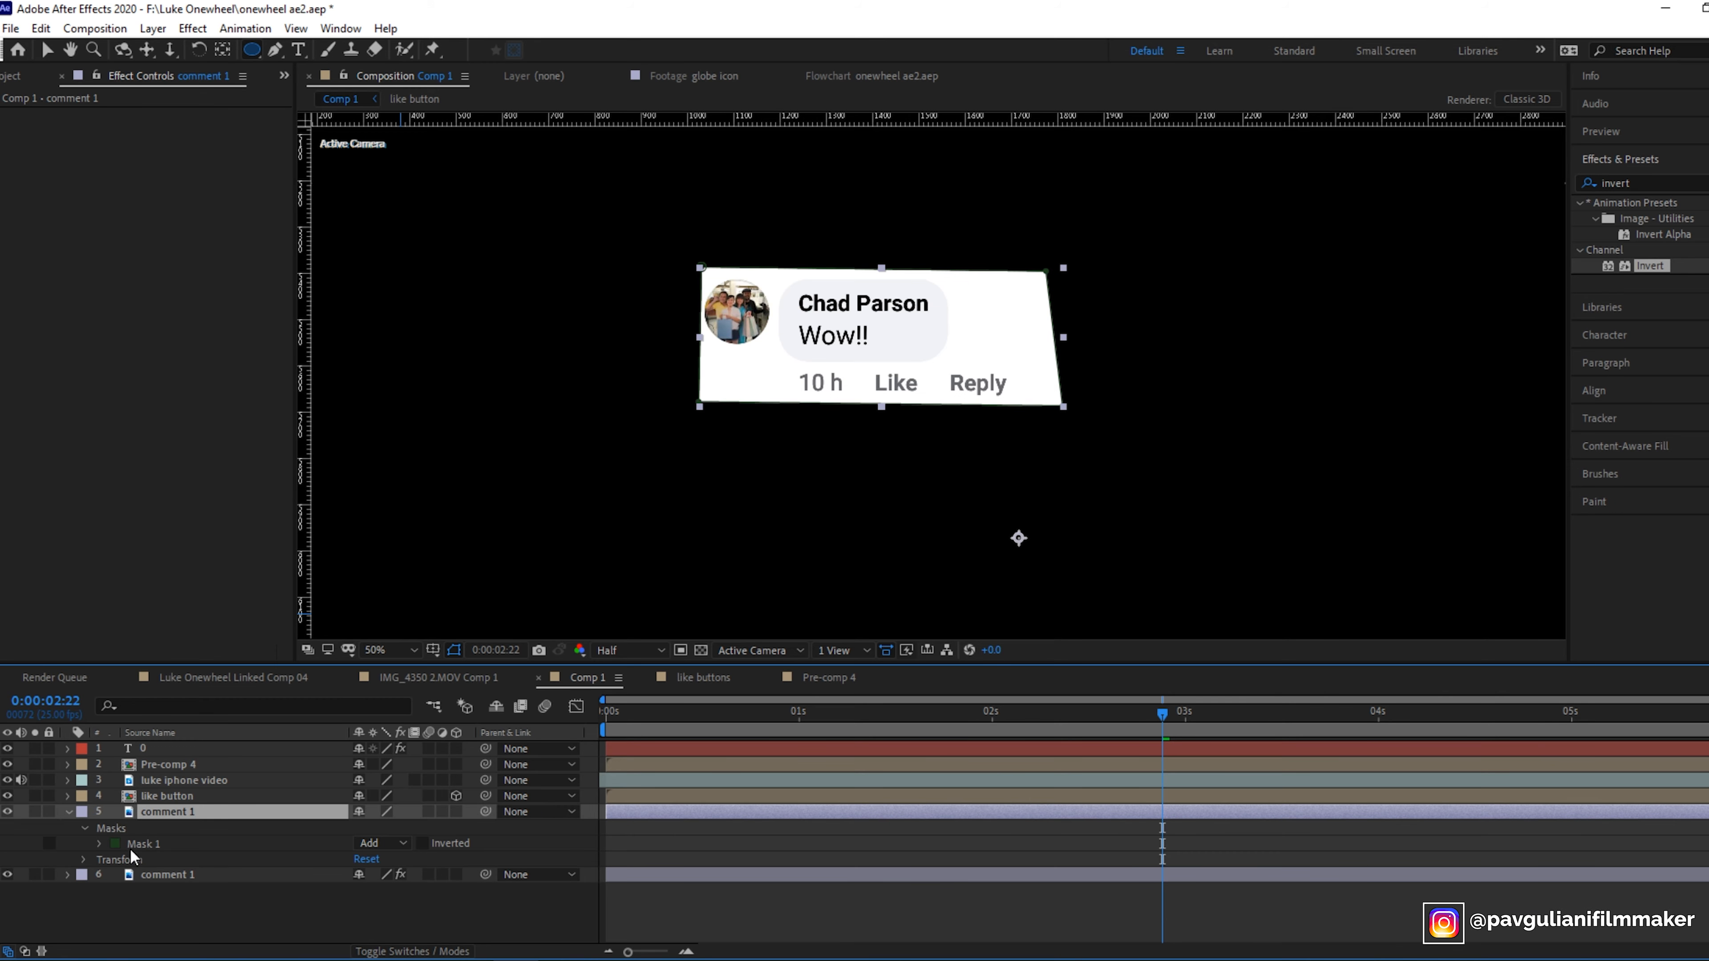
pyautogui.click(147, 841)
pyautogui.press('Delete')
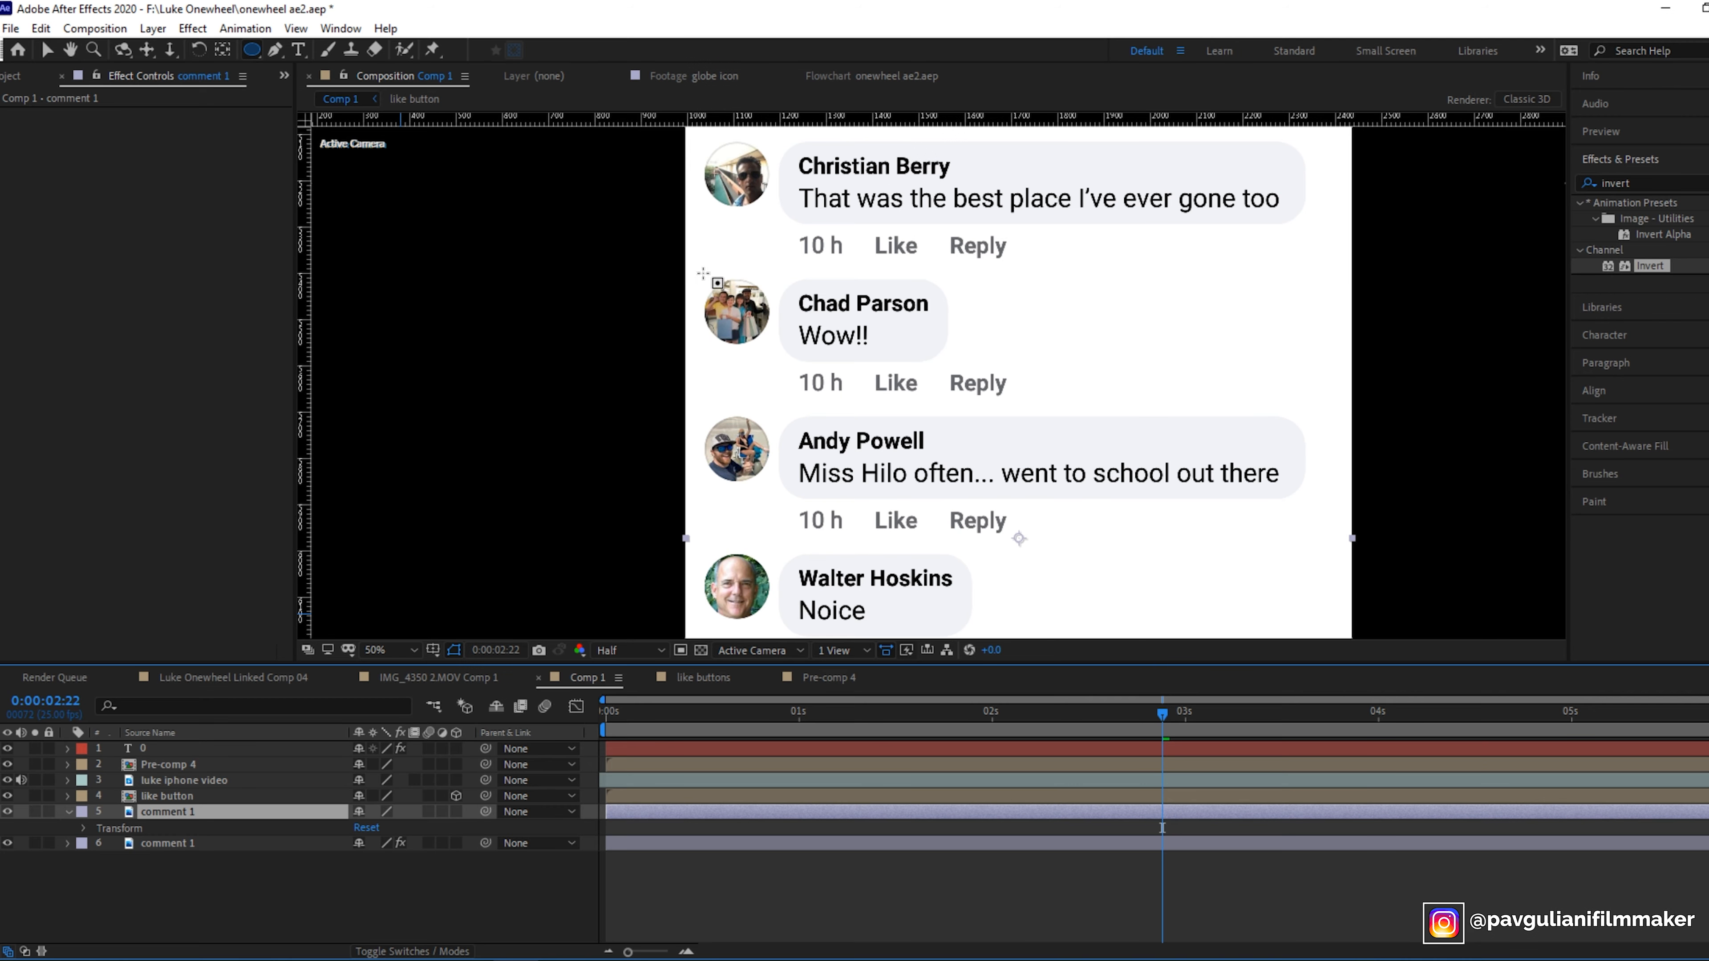
pyautogui.moveTo(703, 273); pyautogui.dragTo(782, 353)
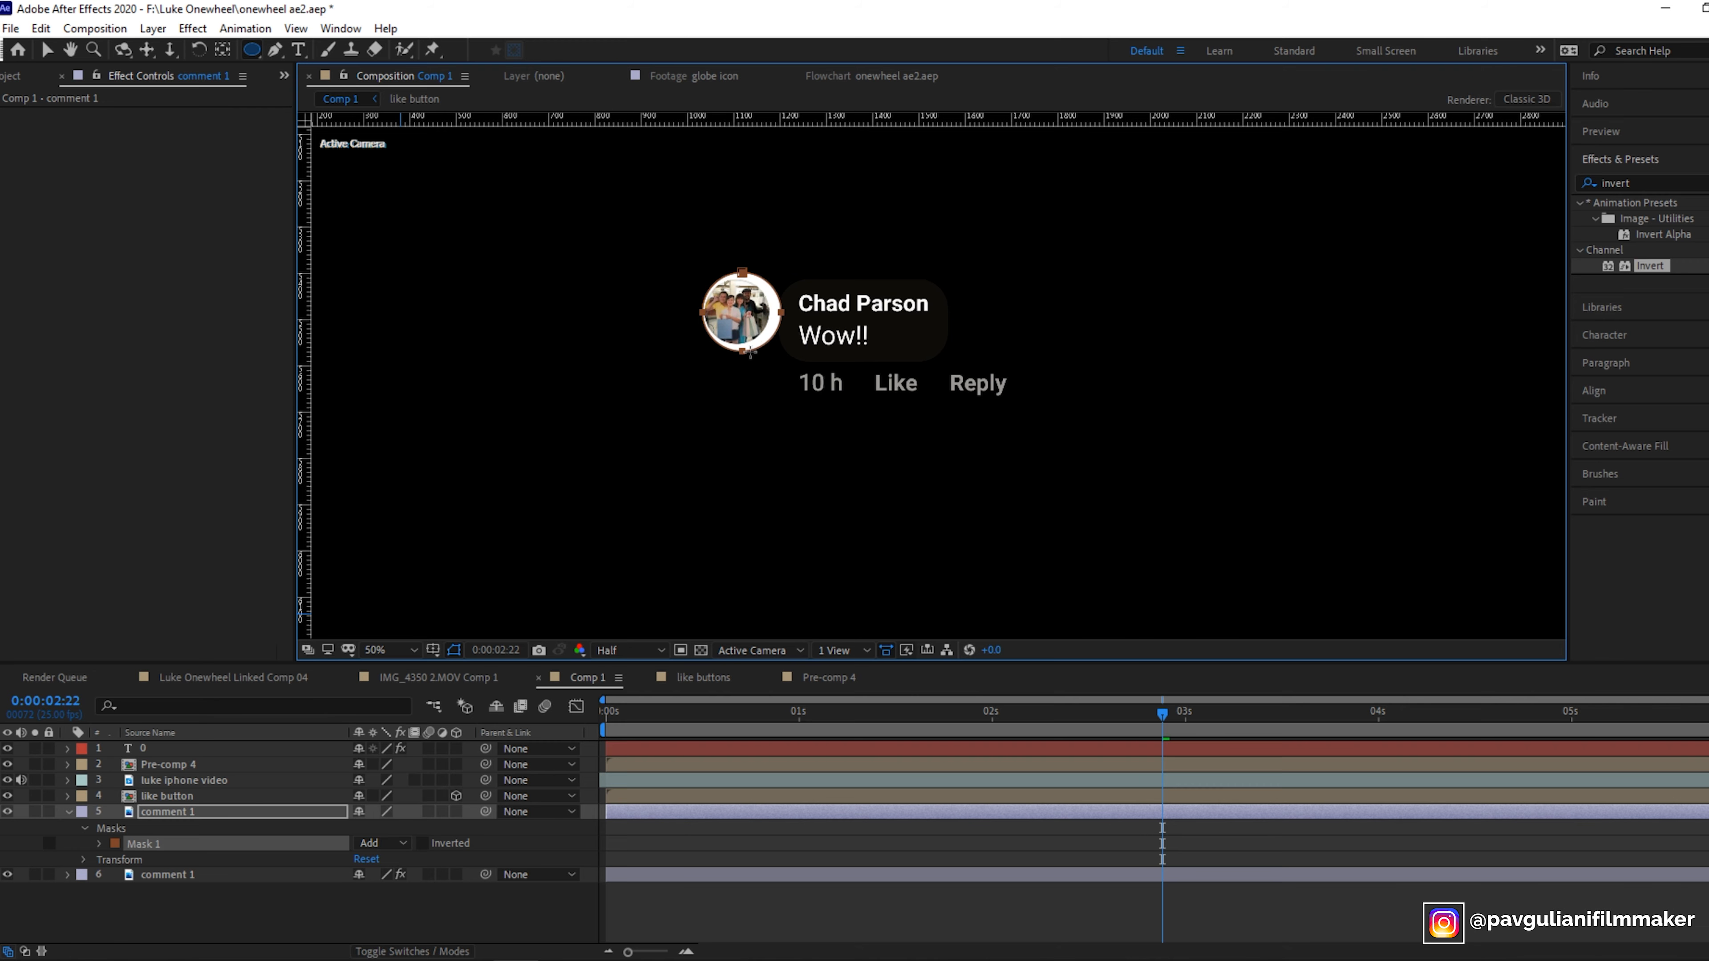
pyautogui.click(98, 844)
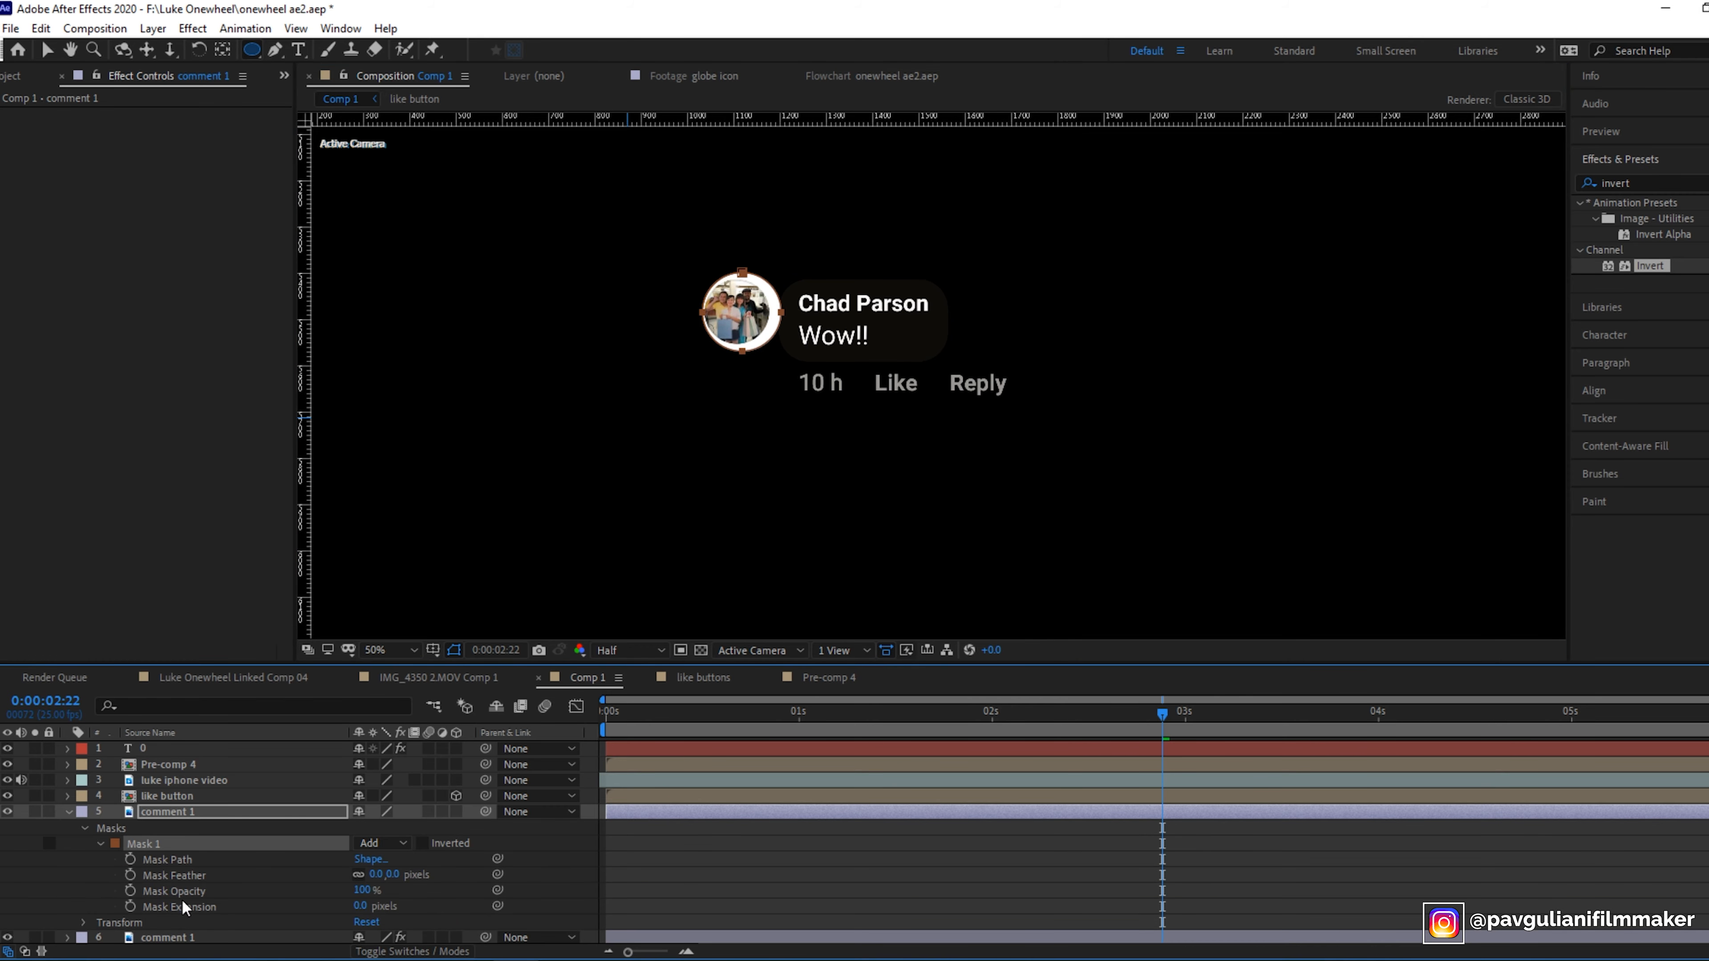
pyautogui.click(162, 863)
pyautogui.click(46, 50)
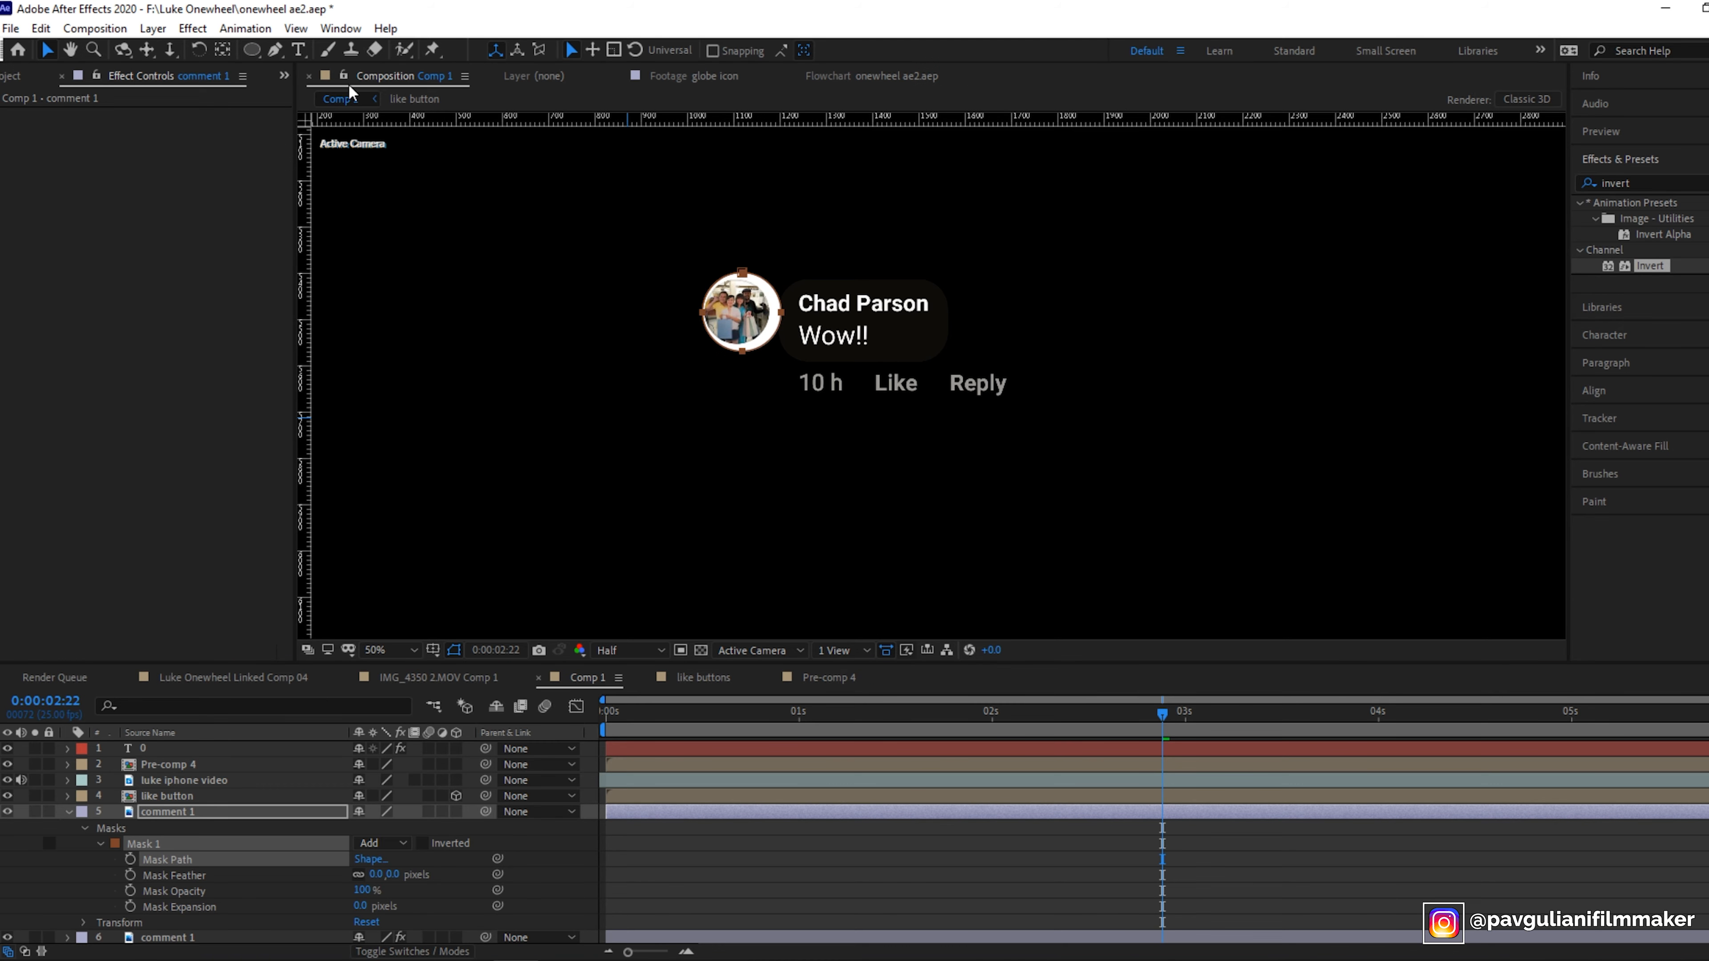
pyautogui.moveTo(785, 318); pyautogui.dragTo(779, 315)
pyautogui.moveTo(362, 907); pyautogui.dragTo(348, 905)
pyautogui.click(623, 571)
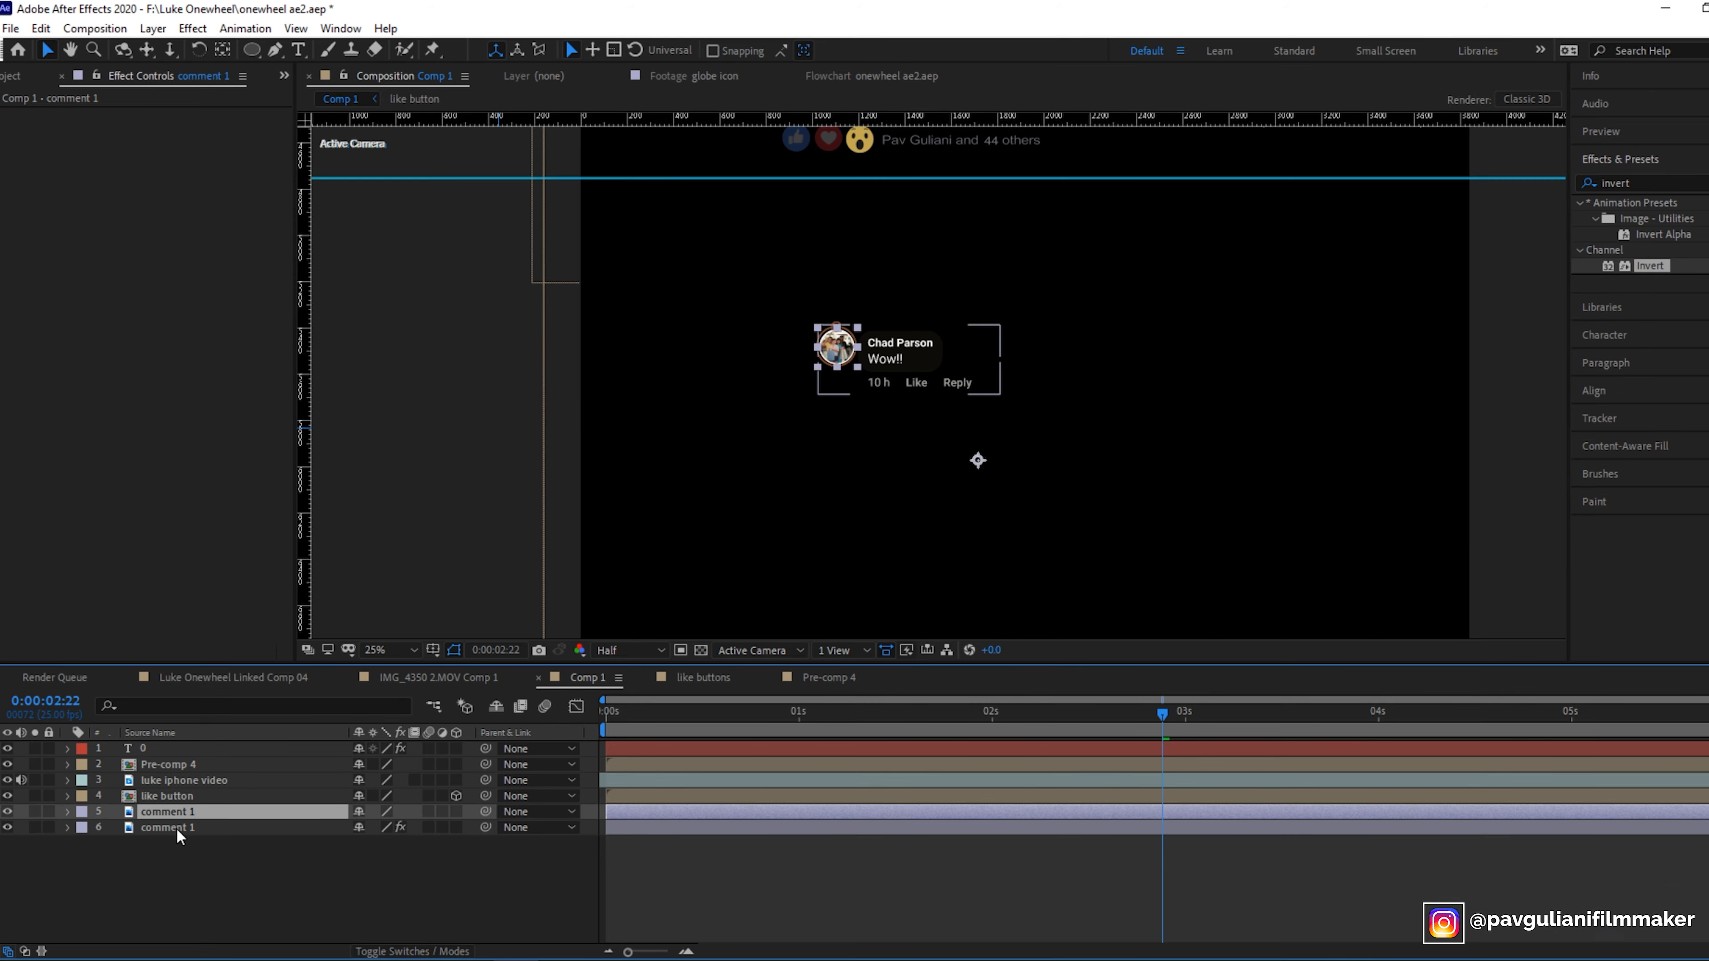
# - Pre-compose both comment 1 layers into a new composition named comment 1
pyautogui.rightClick(172, 825)
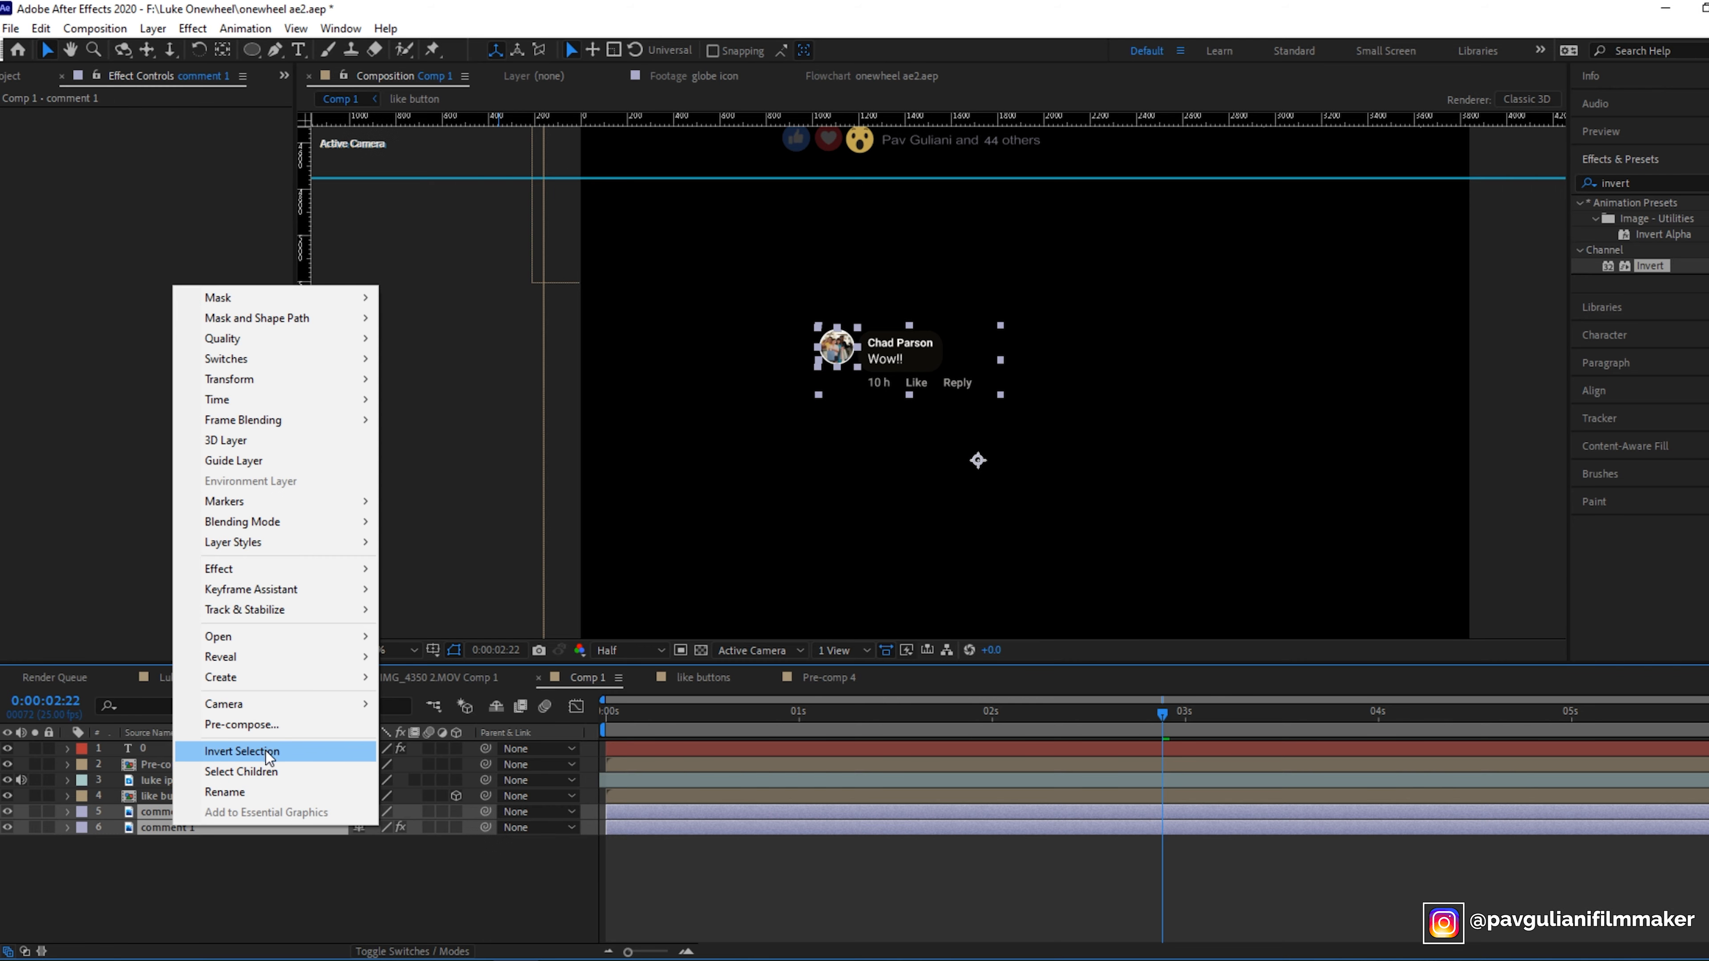
pyautogui.click(242, 725)
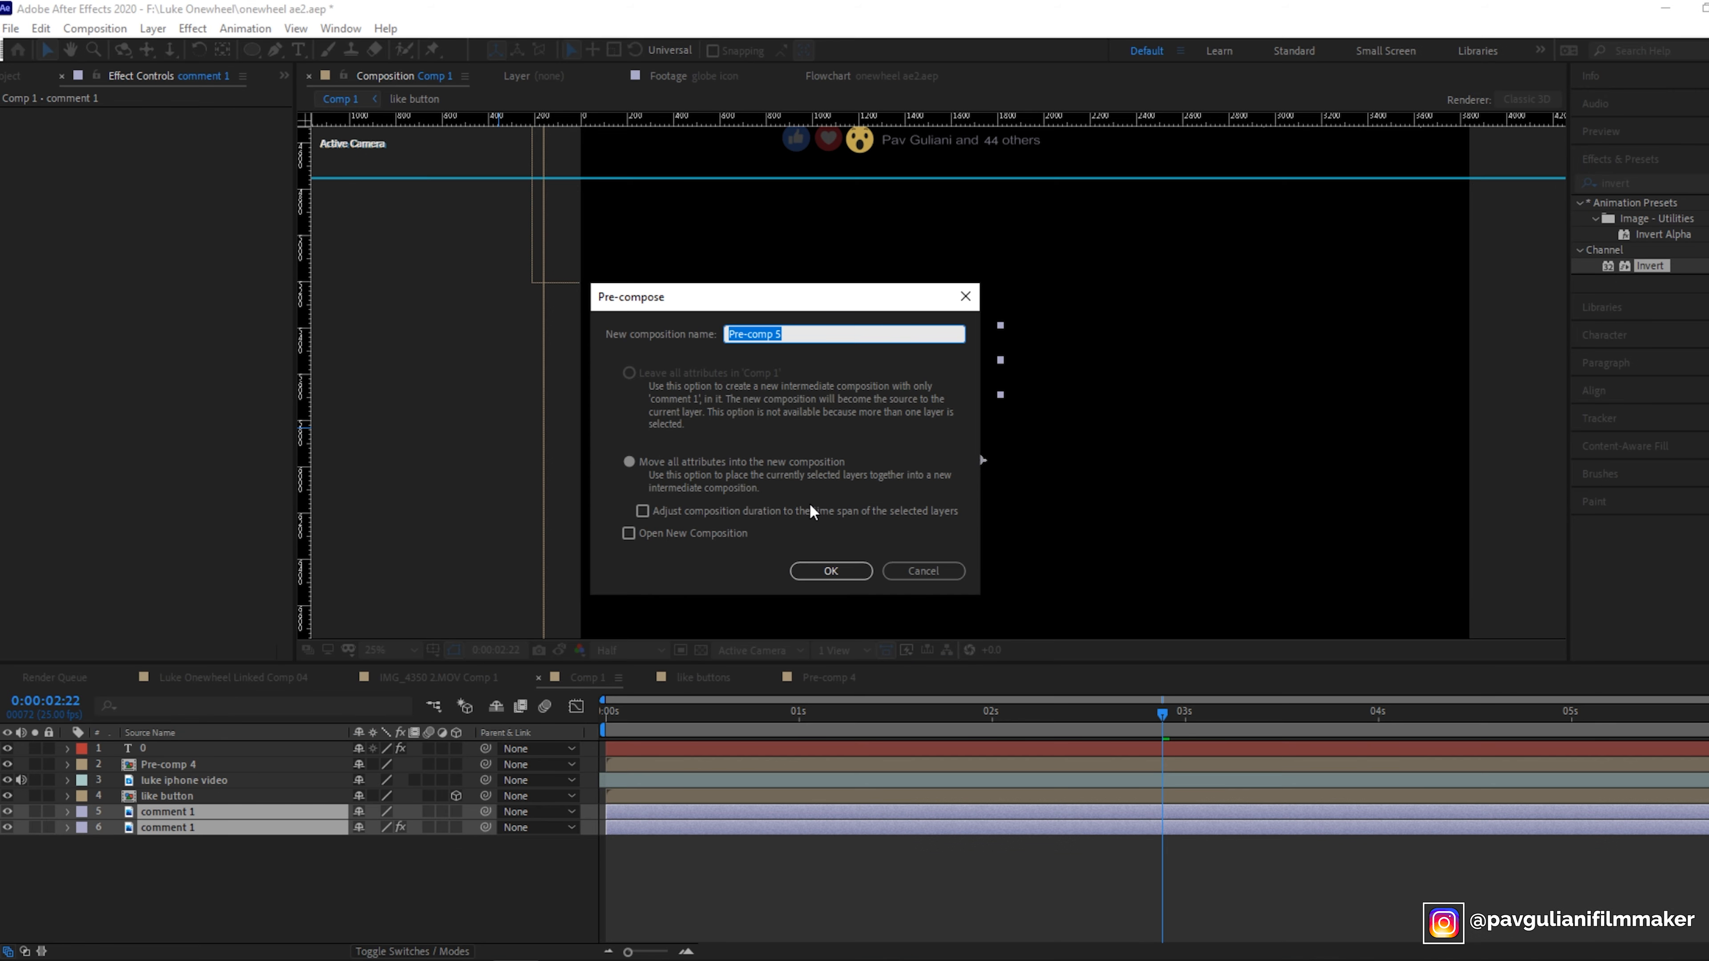
pyautogui.write('comment 1')
pyautogui.click(831, 571)
# - Position the comment 1 pre-comp just below the reactions row in Comp 1
pyautogui.moveTo(873, 228); pyautogui.dragTo(855, 212)
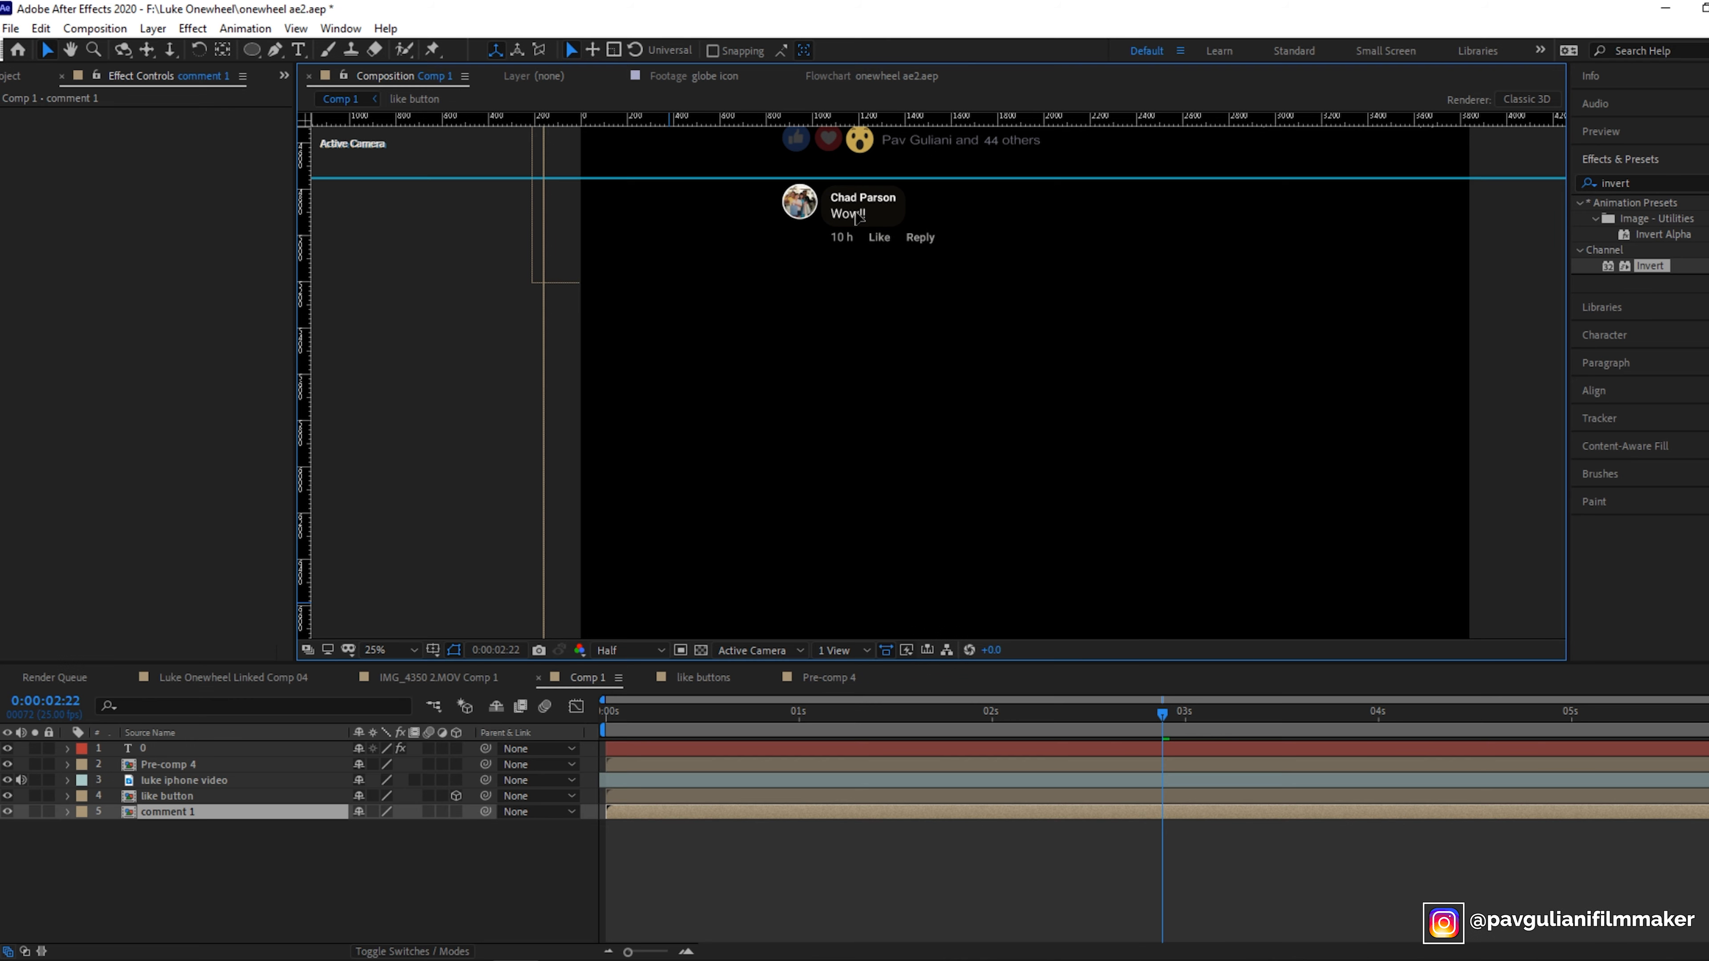
pyautogui.press('Return')
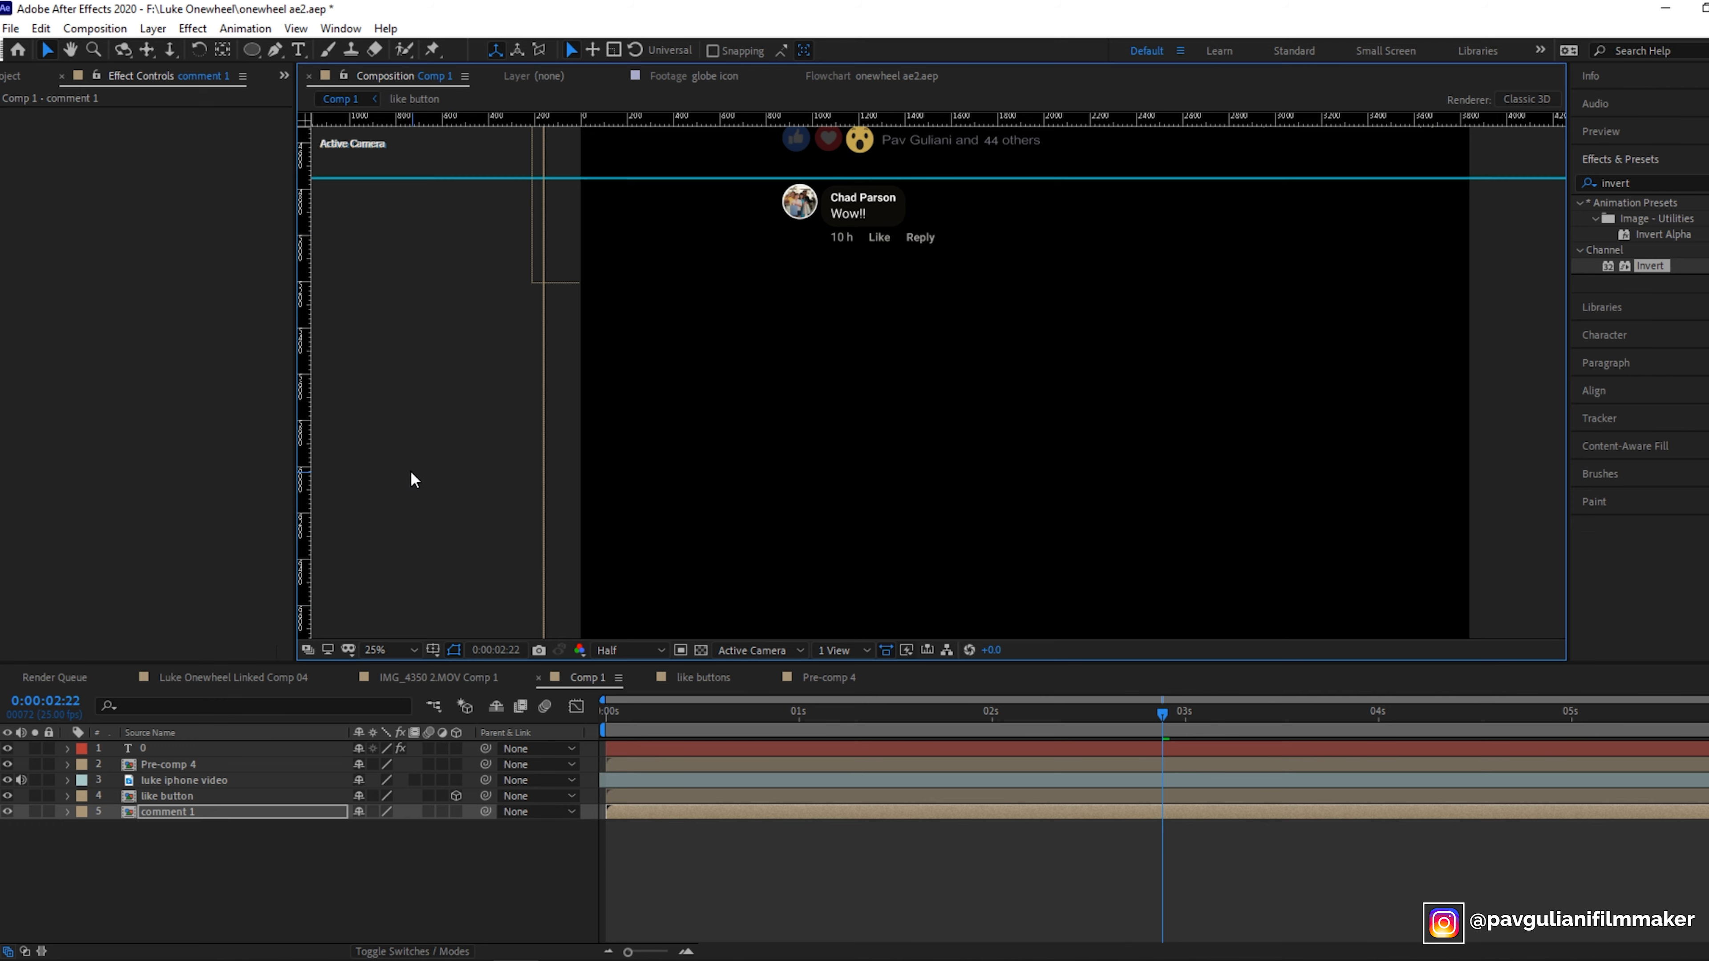
pyautogui.click(74, 49)
pyautogui.moveTo(887, 287); pyautogui.dragTo(862, 644)
pyautogui.moveTo(919, 312); pyautogui.dragTo(926, 235)
pyautogui.moveTo(1037, 443); pyautogui.dragTo(977, 443)
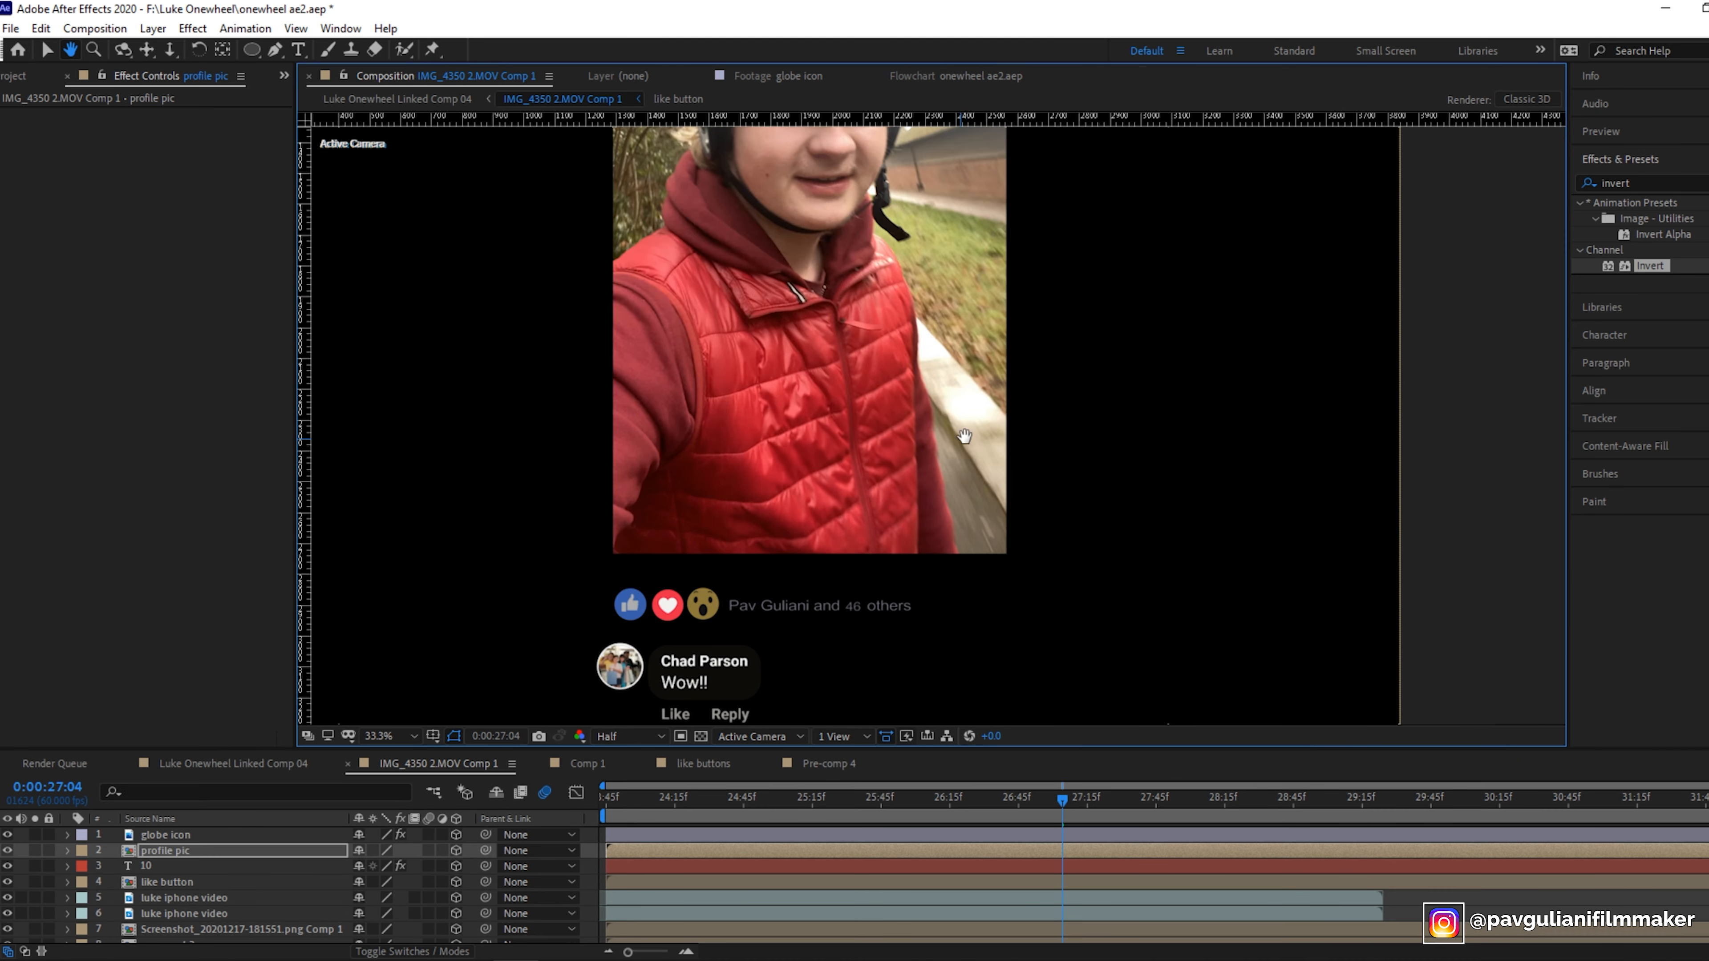
pyautogui.moveTo(963, 404); pyautogui.dragTo(984, 150)
pyautogui.moveTo(946, 537); pyautogui.dragTo(968, 334)
pyautogui.moveTo(912, 675)
pyautogui.mouseDown()
pyautogui.moveTo(896, 619)
pyautogui.moveTo(889, 696)
pyautogui.mouseUp()
pyautogui.moveTo(875, 364); pyautogui.dragTo(927, 592)
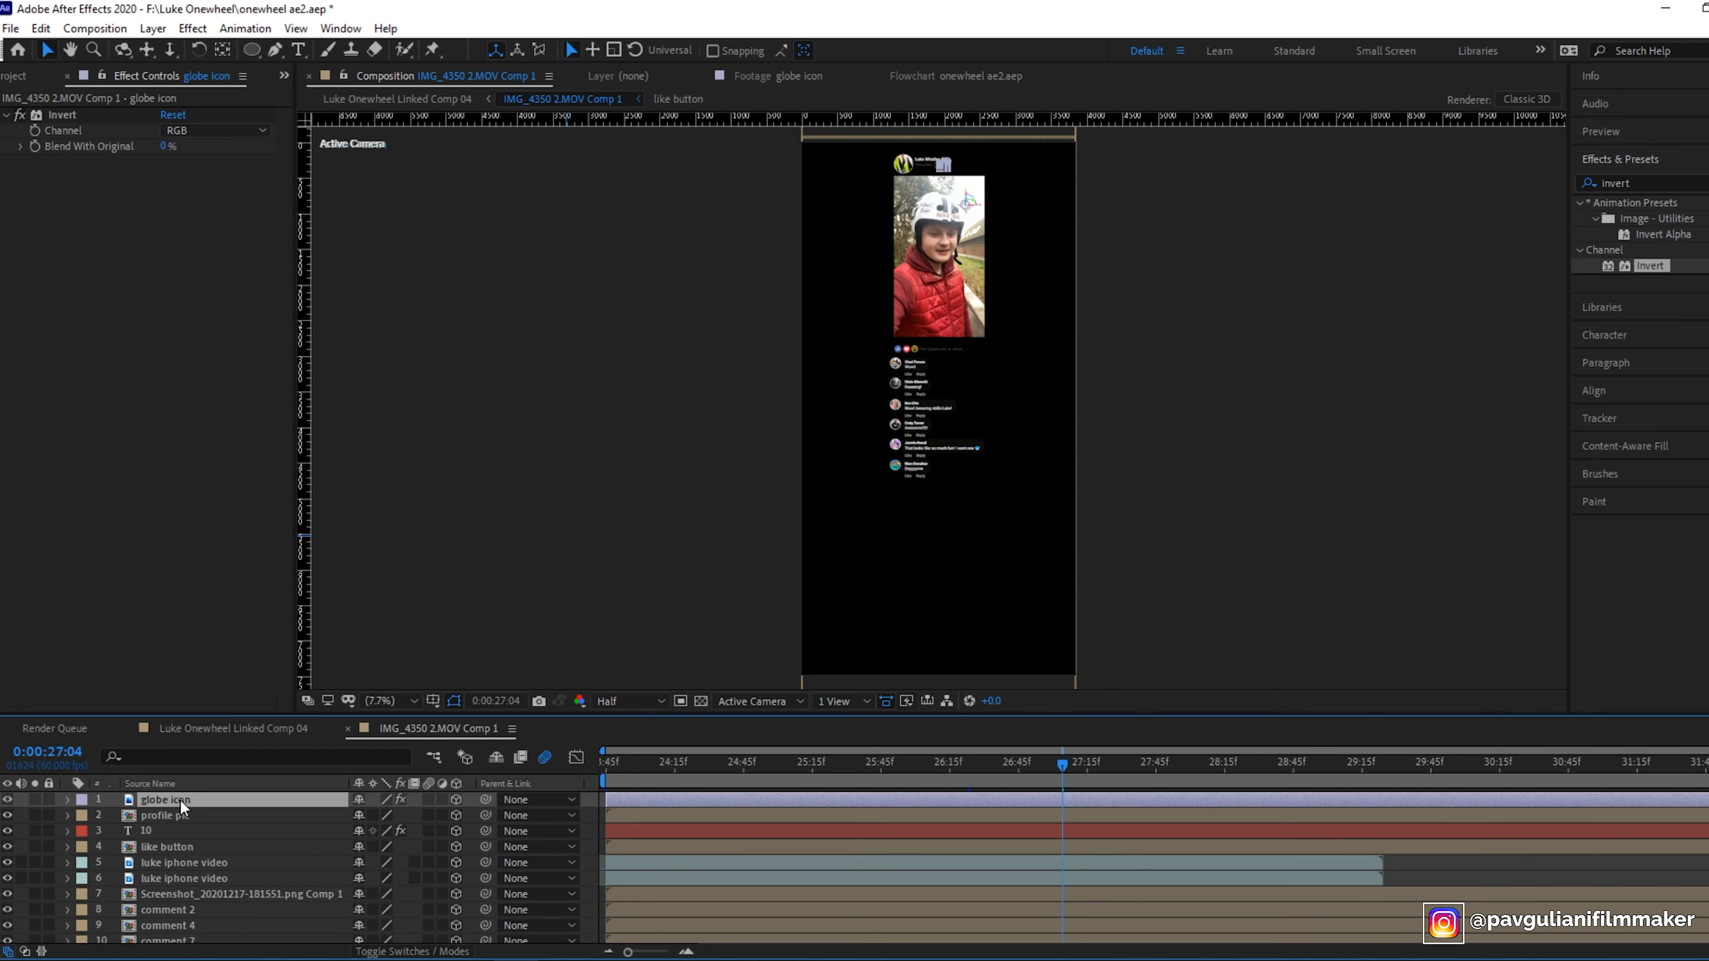
# - In IMG_4350 2.MOV Comp 1, pre-compose all layers into a composition named main with camera
pyautogui.scroll(-3, 183, 834)
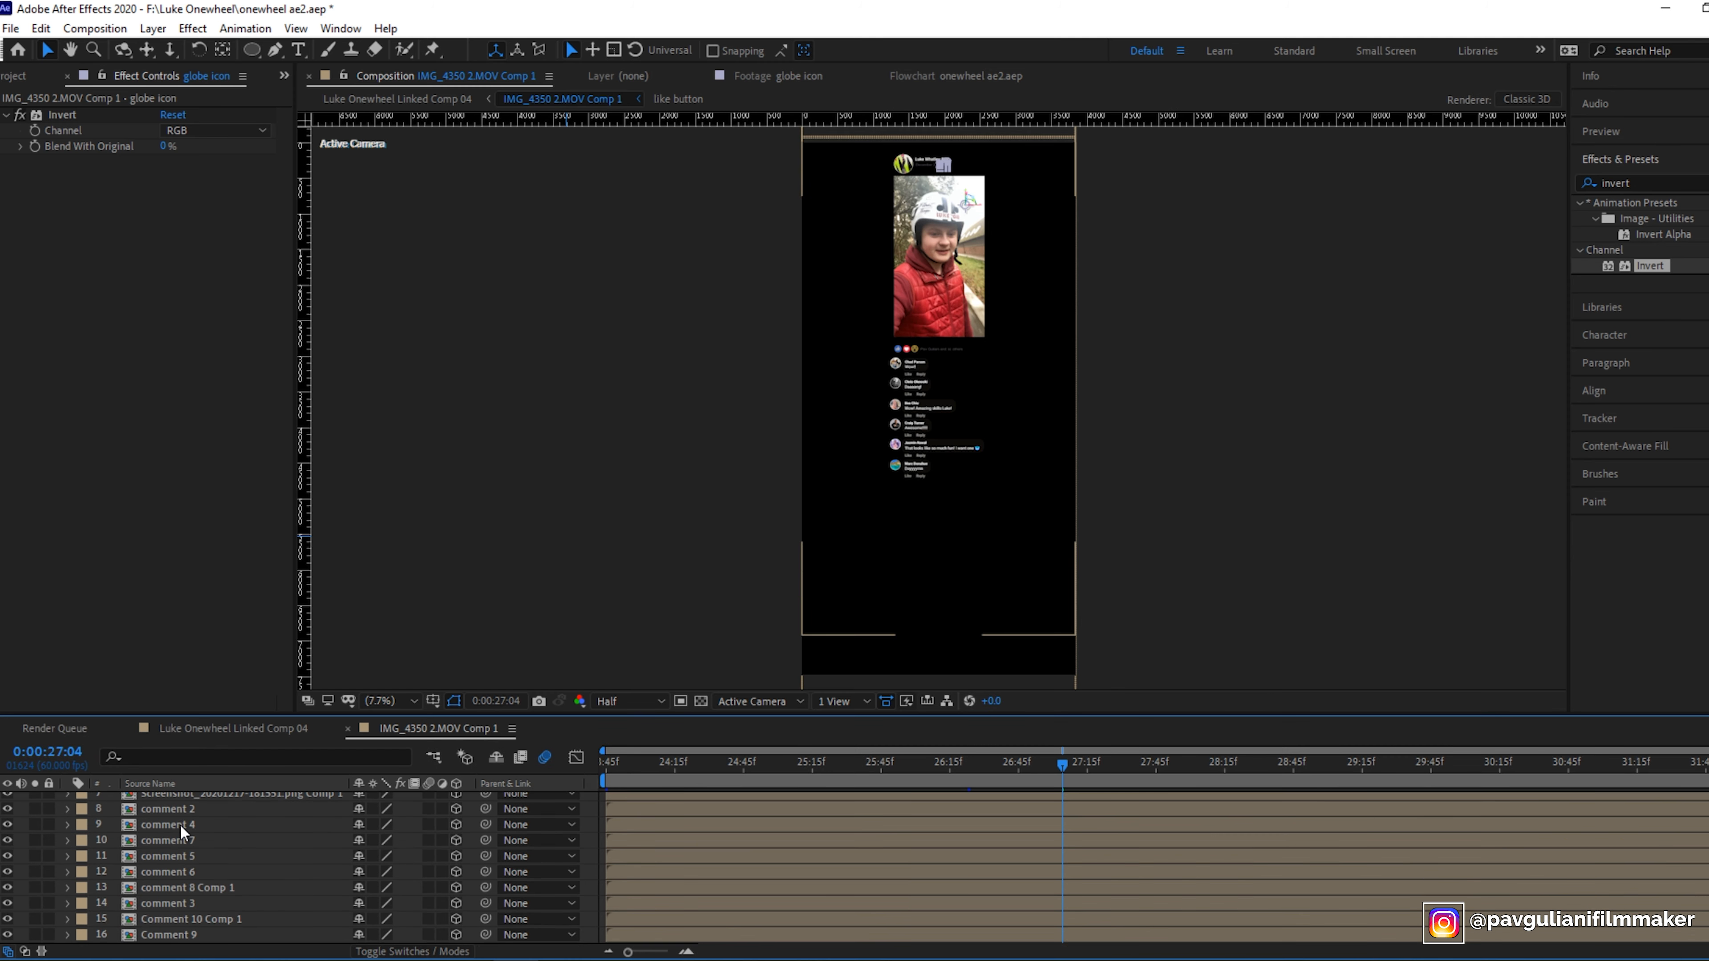
pyautogui.keyDown('shift'); pyautogui.click(185, 936); pyautogui.keyUp('shift')
pyautogui.rightClick(183, 943)
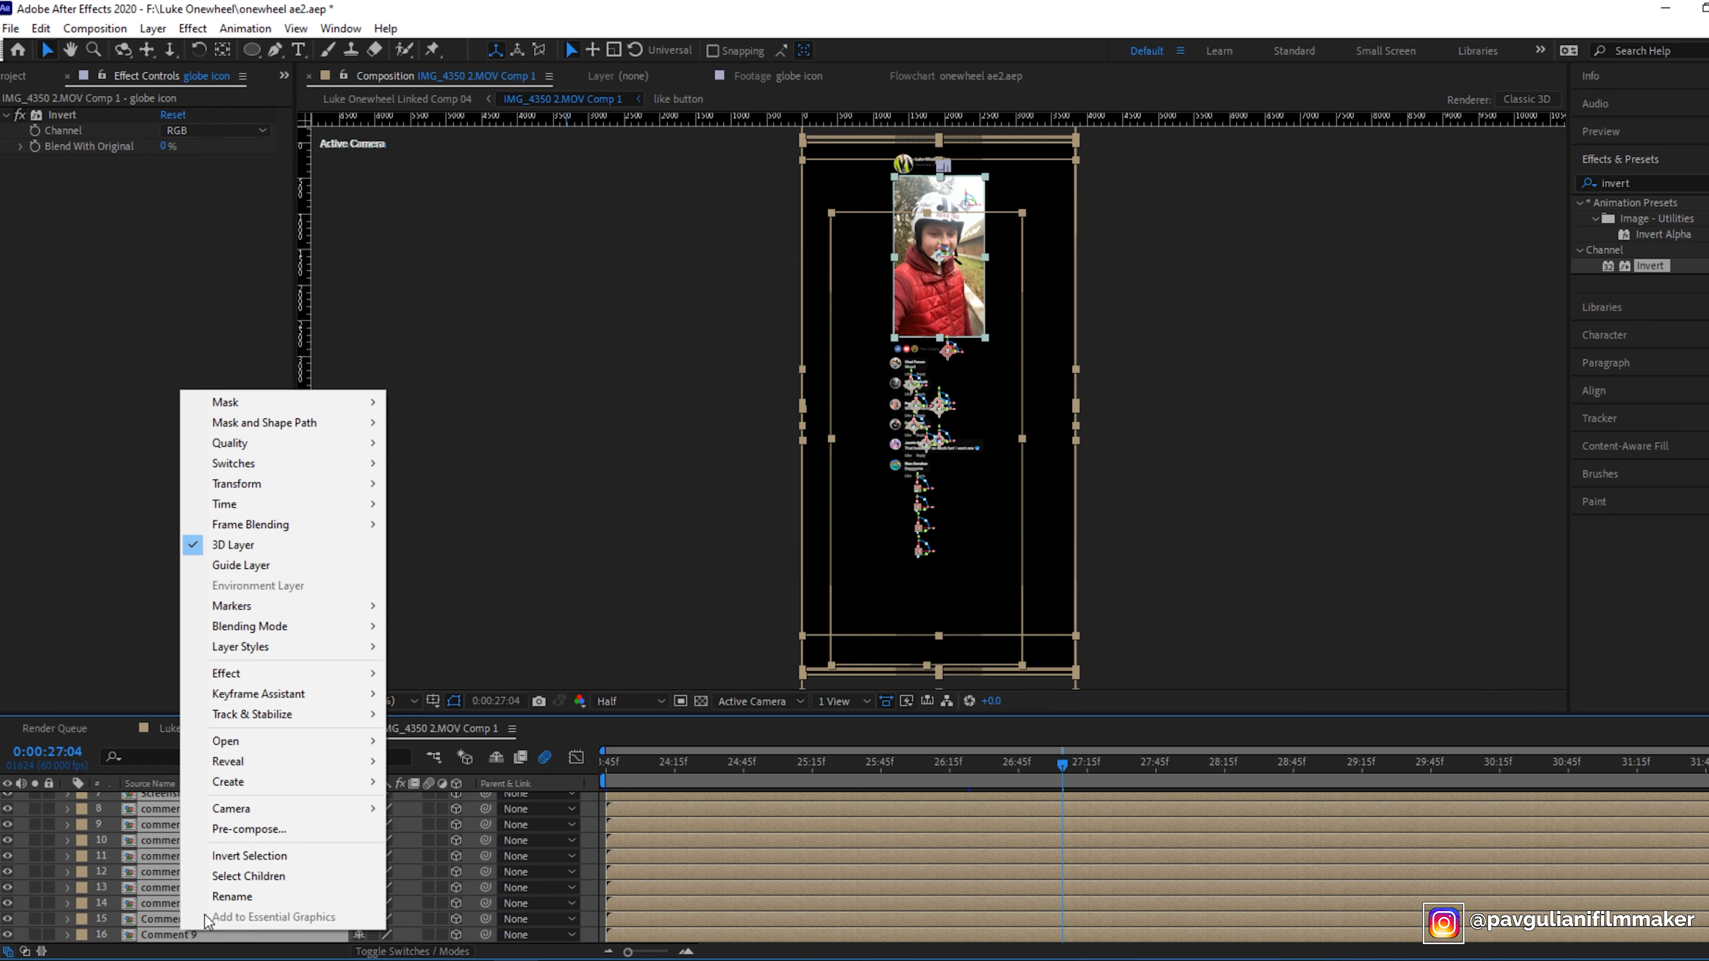
pyautogui.click(269, 826)
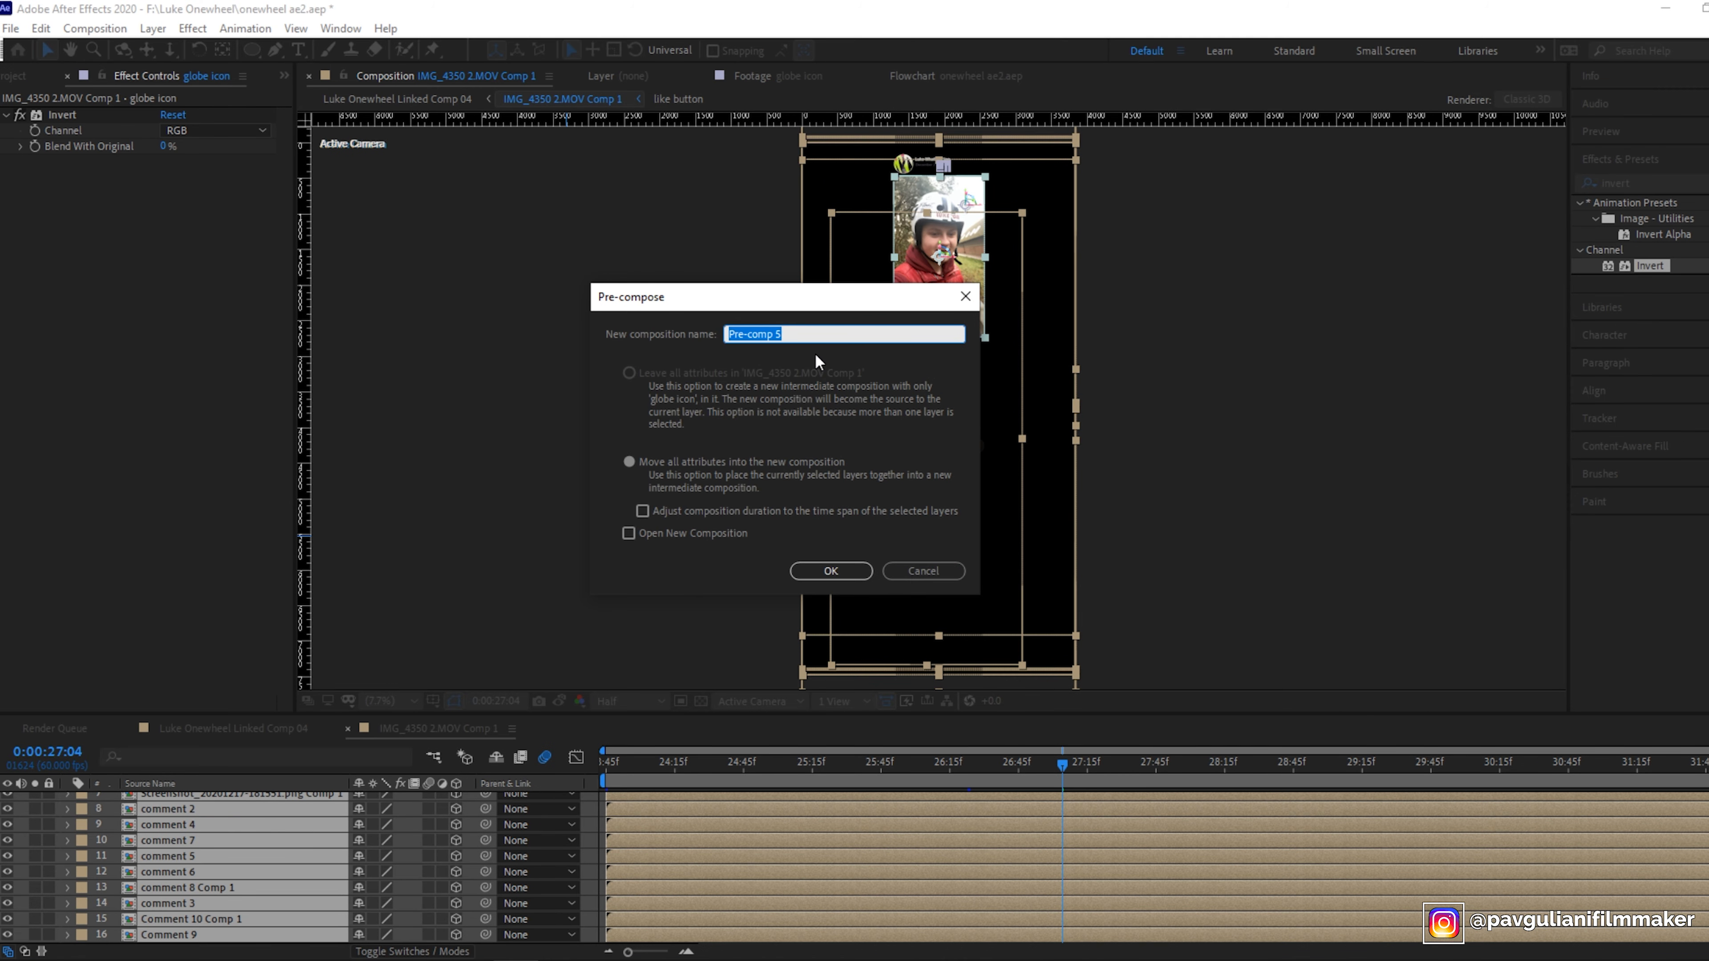
pyautogui.write('main with camera')
pyautogui.click(808, 566)
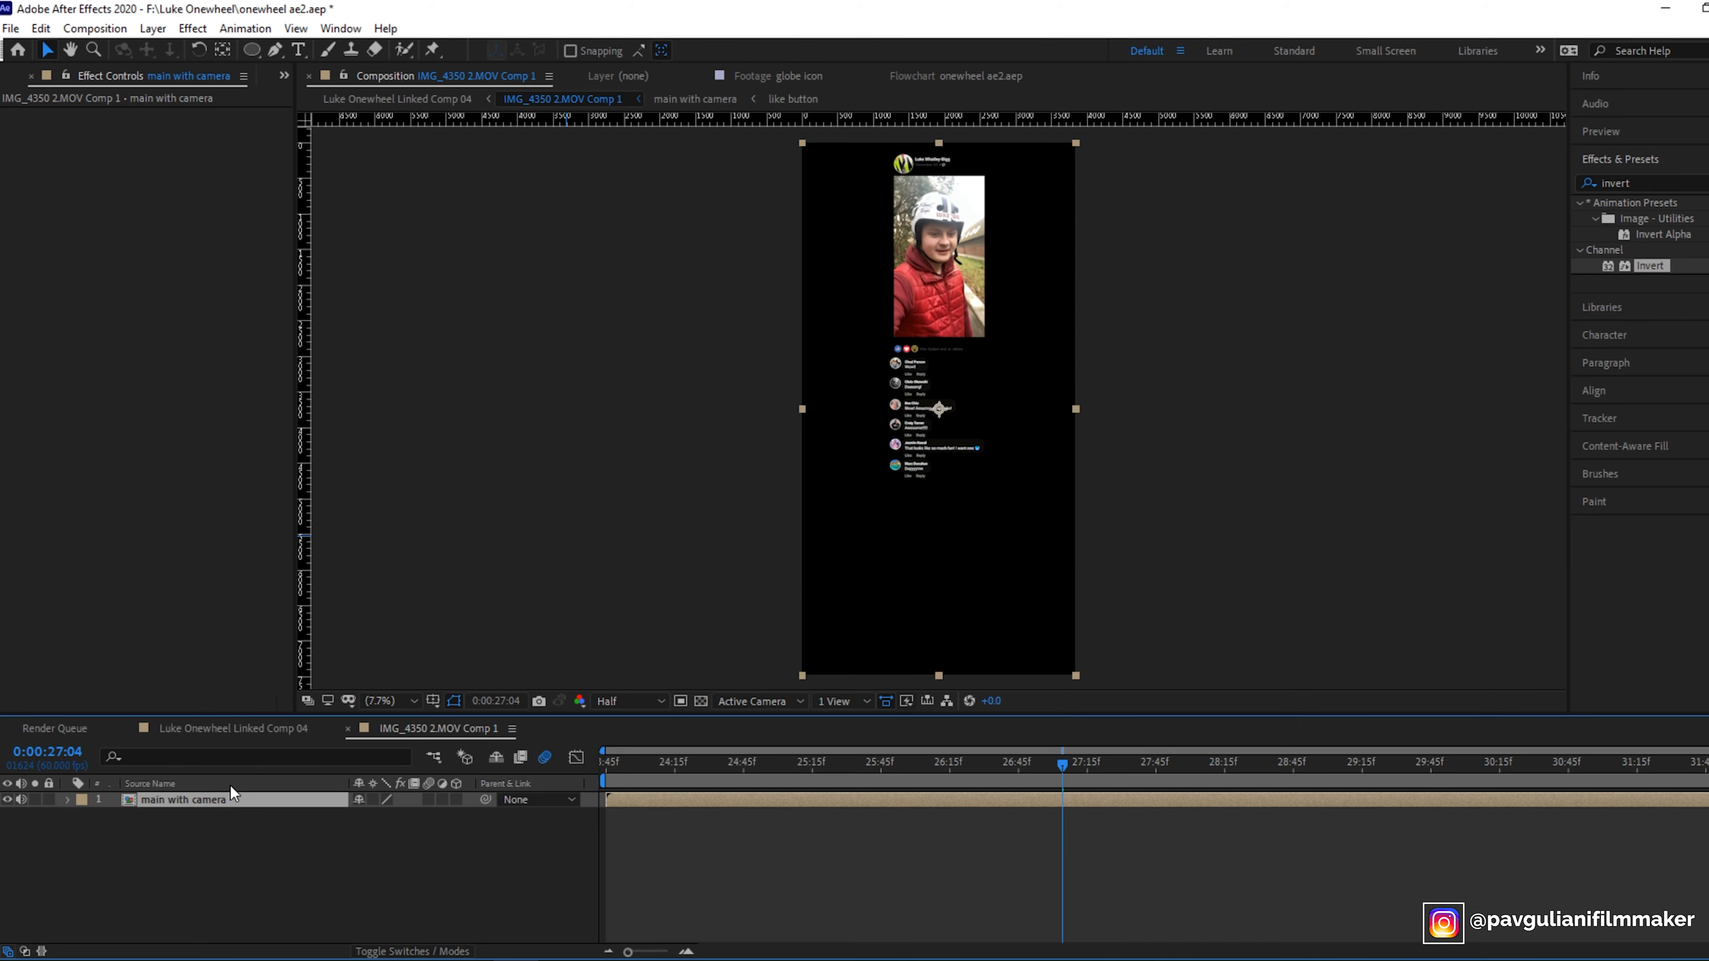
# - Add a new camera layer to the composition
pyautogui.click(167, 25)
pyautogui.moveTo(202, 49)
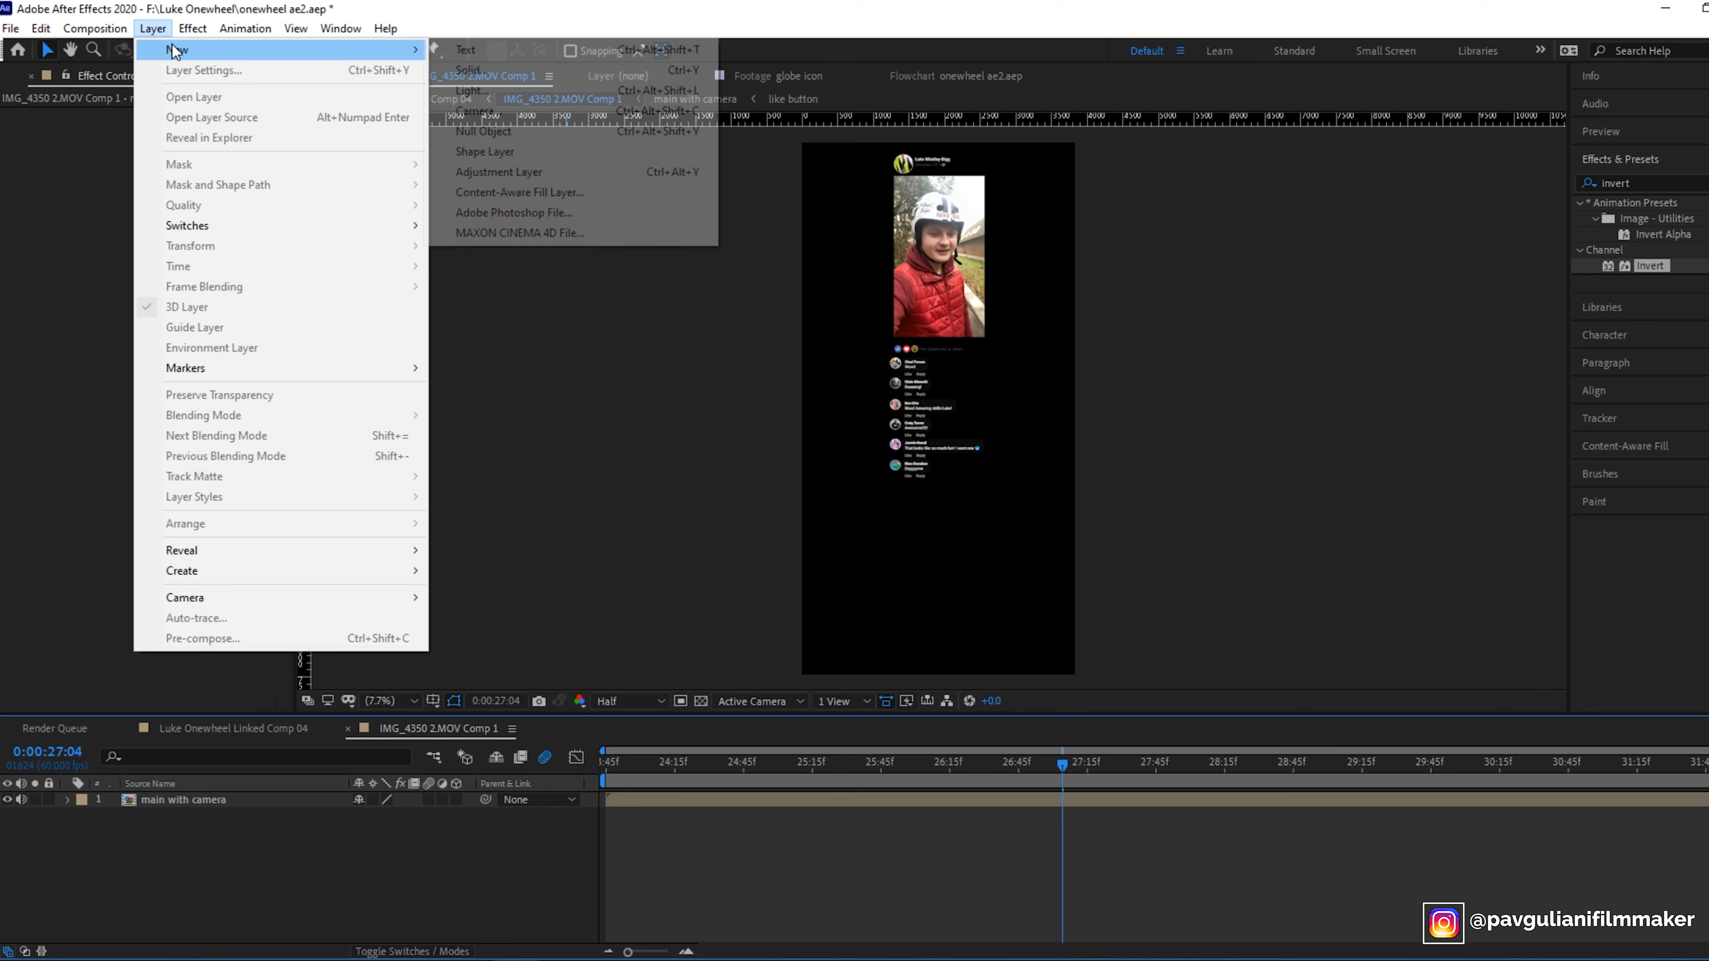
pyautogui.click(522, 111)
pyautogui.click(1137, 630)
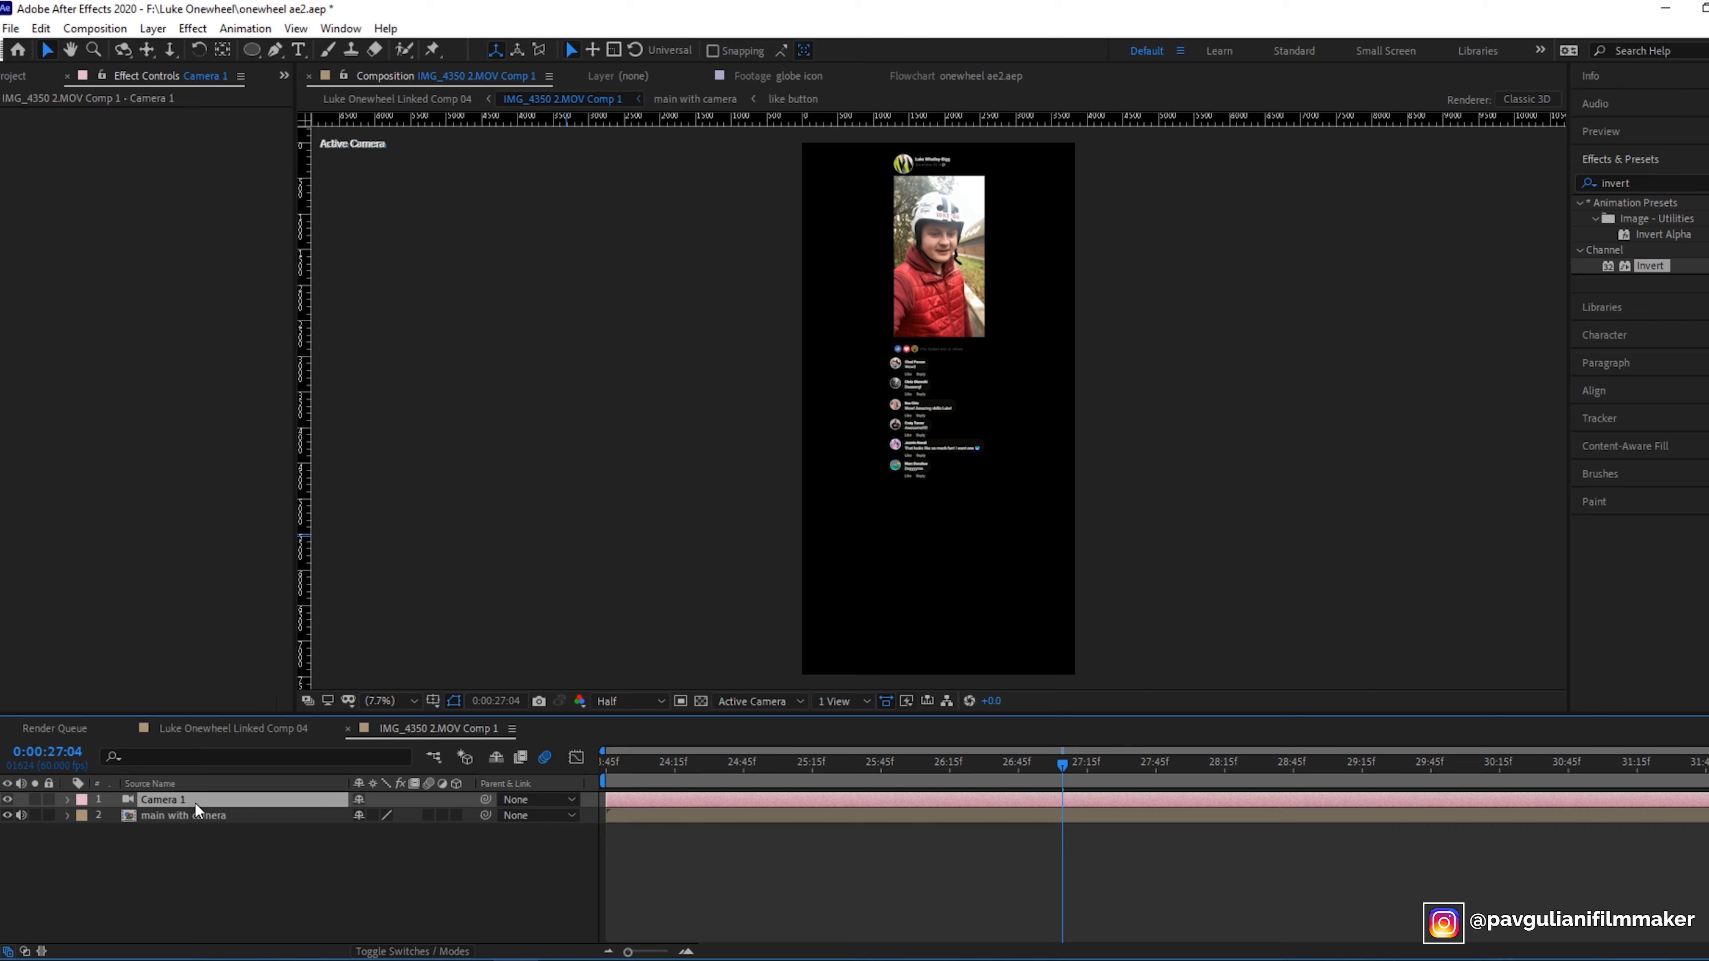
# - Turn the main with camera layer into a 3D layer
pyautogui.click(186, 816)
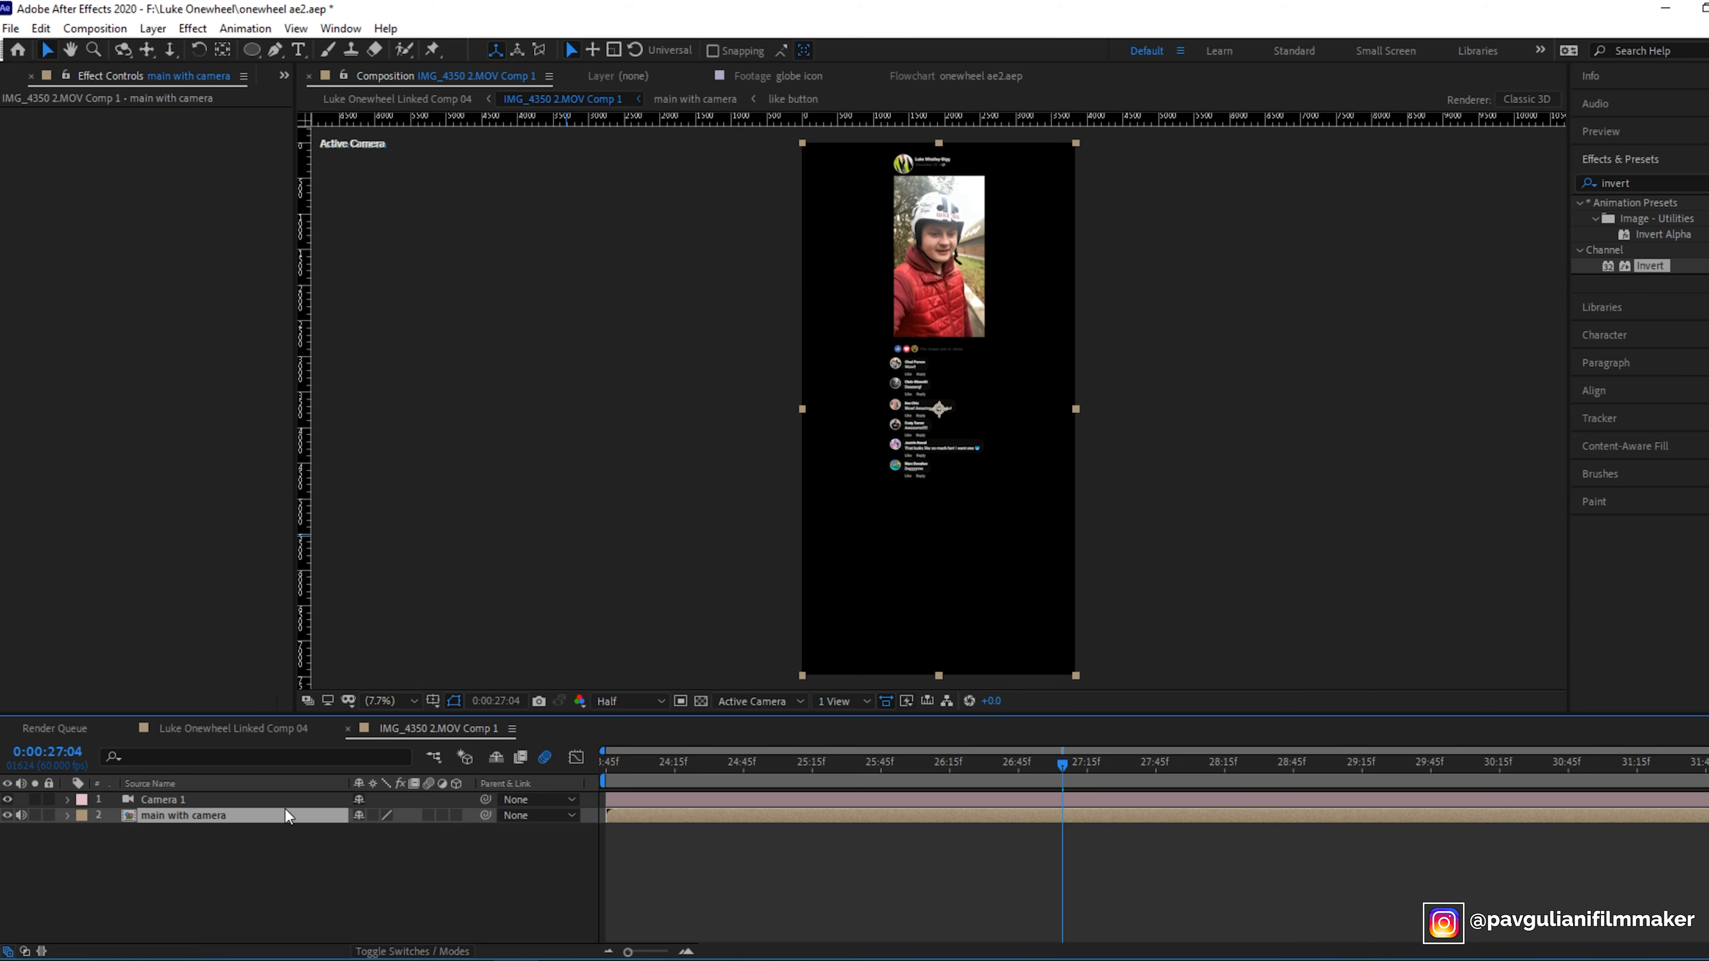
pyautogui.click(450, 815)
pyautogui.click(455, 815)
pyautogui.moveTo(1065, 766); pyautogui.dragTo(590, 809)
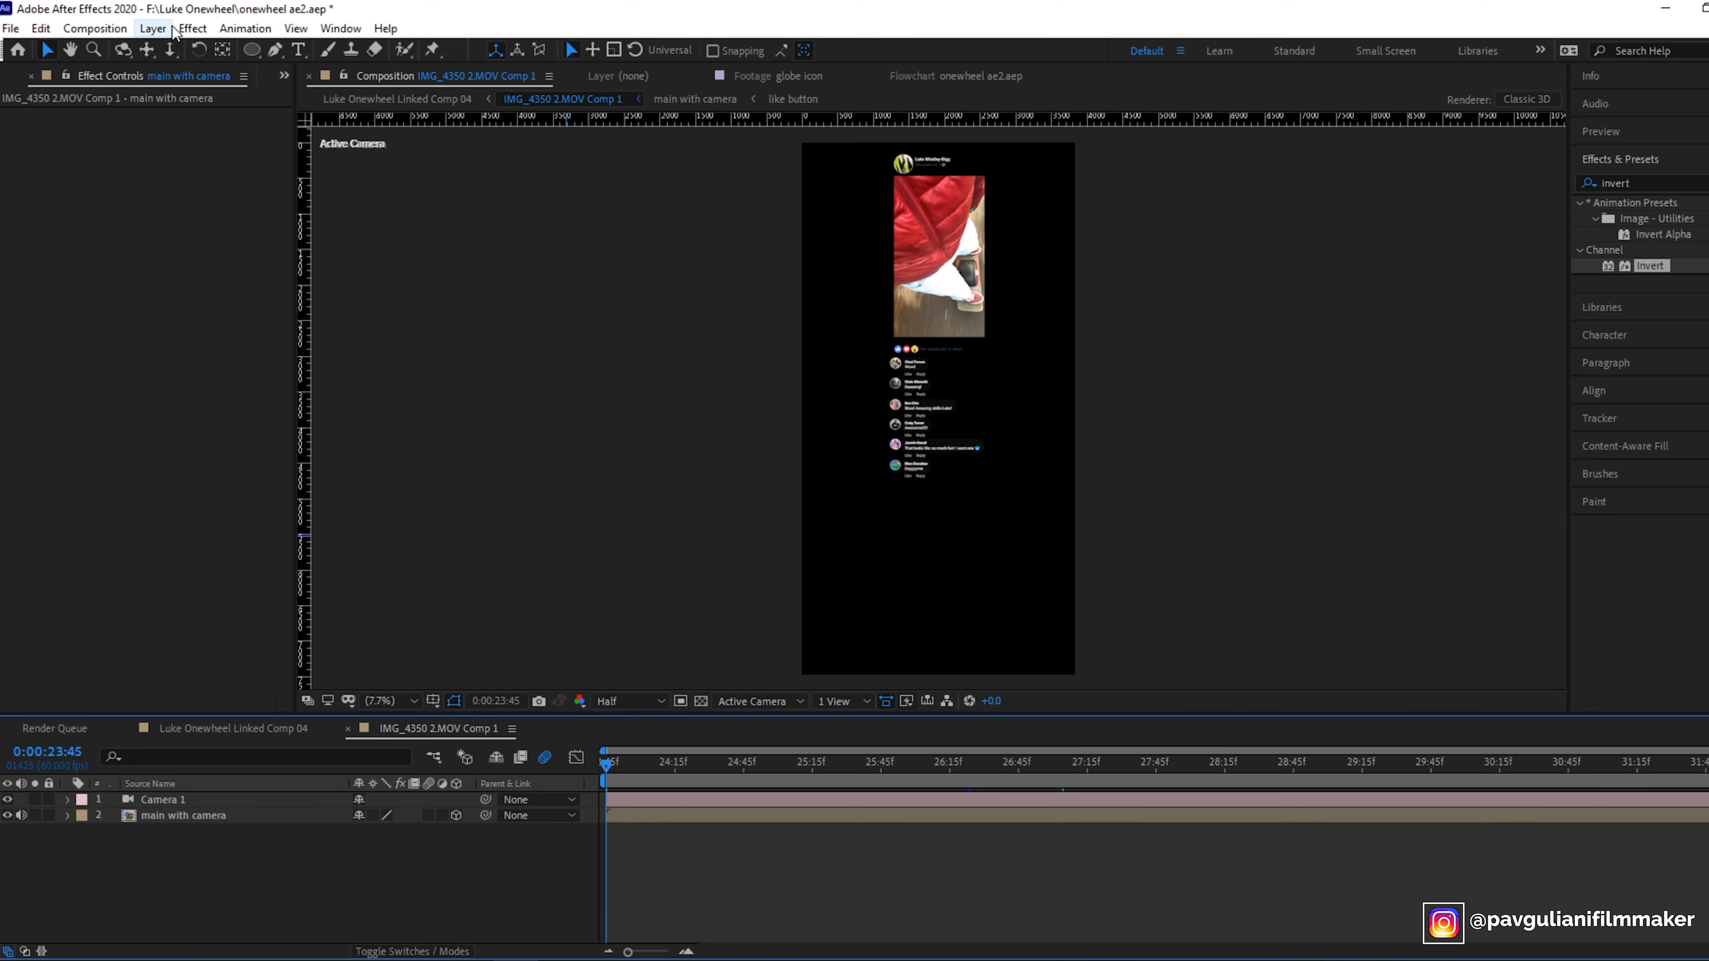
# - Set the composition size to 3840 by 2160 px in Composition Settings
pyautogui.click(145, 30)
pyautogui.moveTo(94, 29)
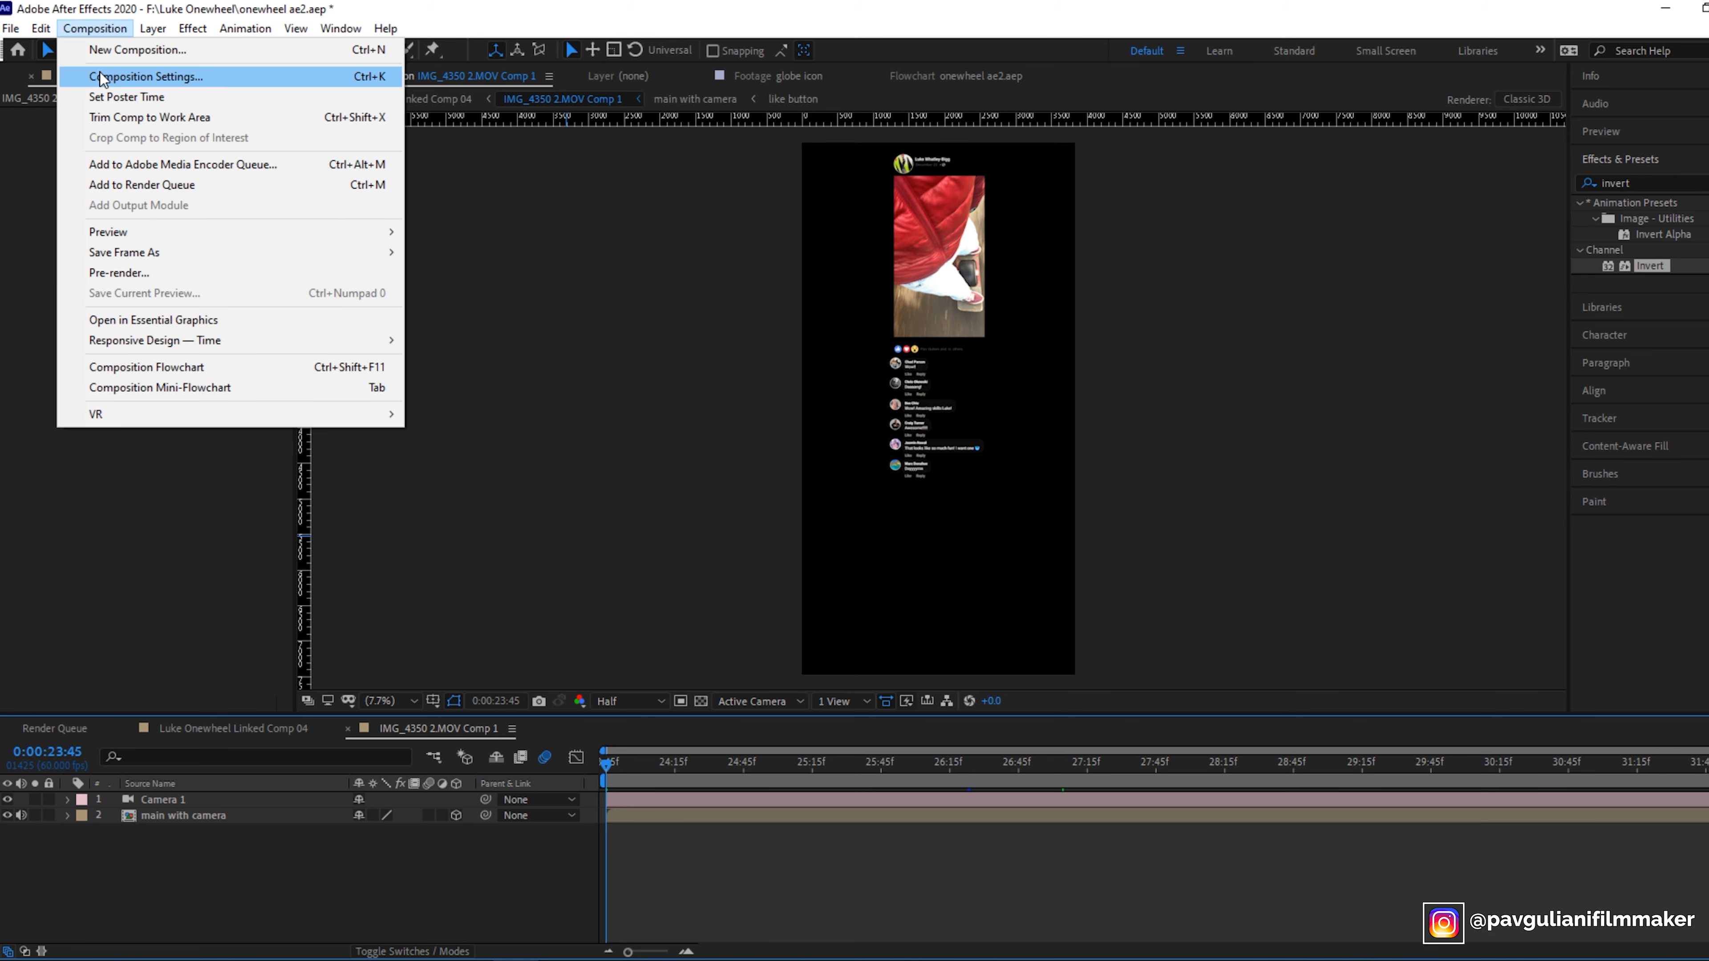
pyautogui.click(102, 72)
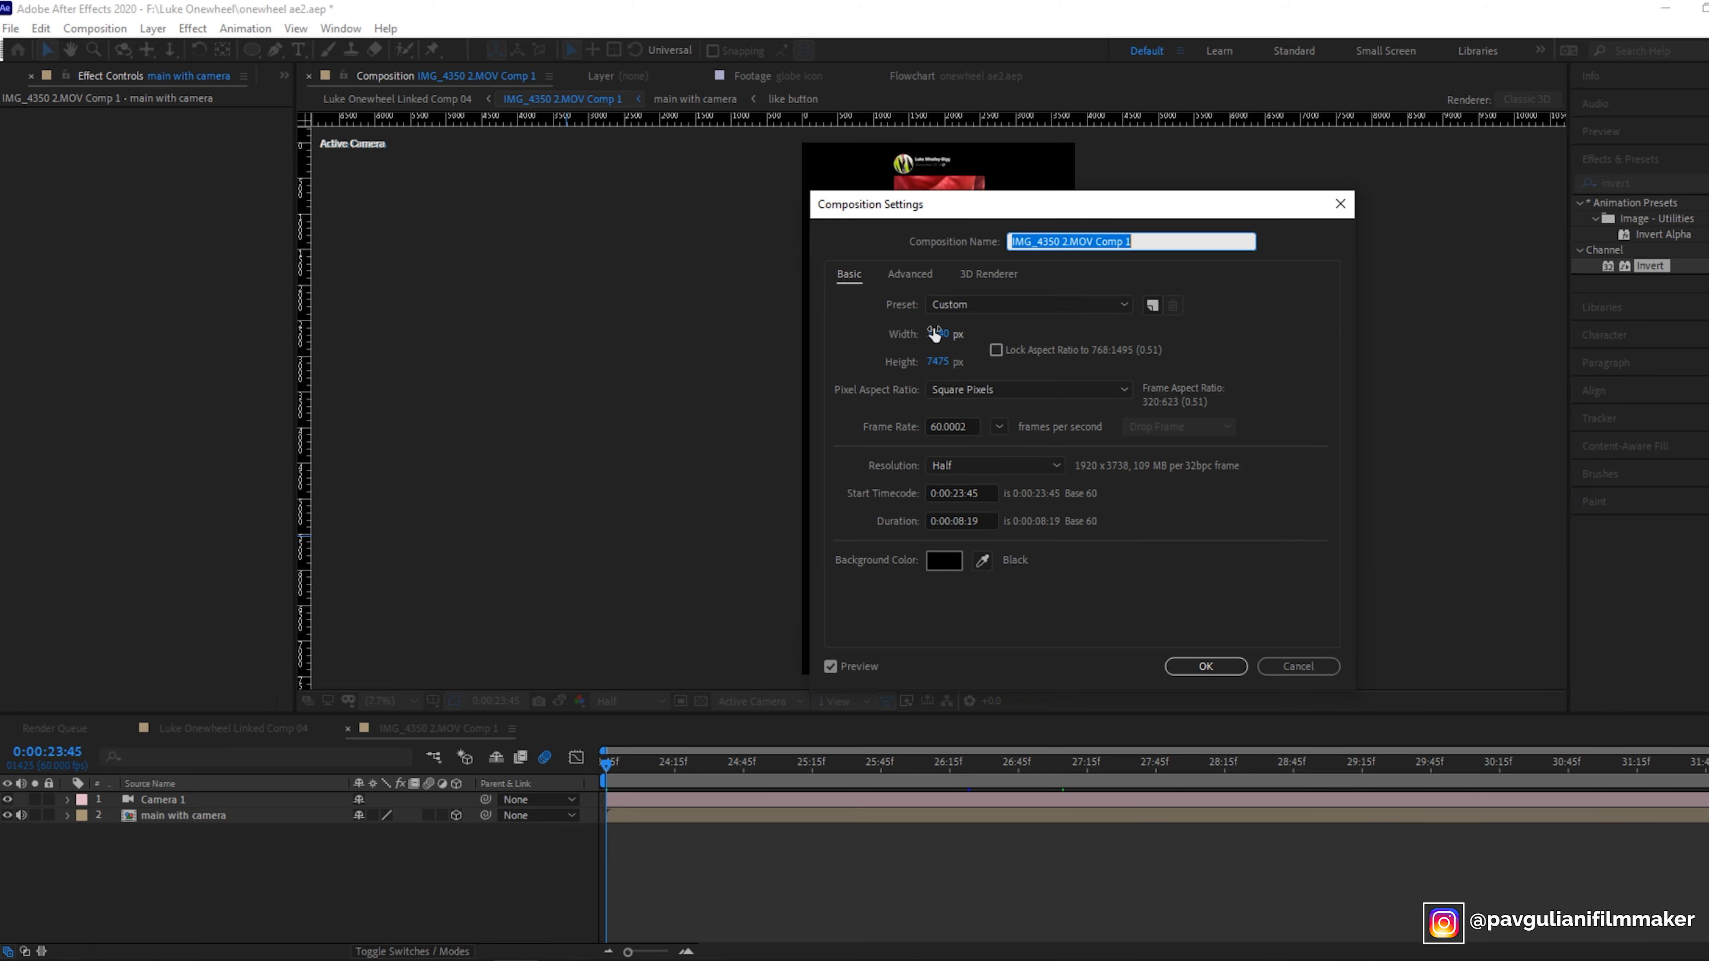
pyautogui.moveTo(944, 331); pyautogui.dragTo(949, 347)
pyautogui.click(939, 331)
pyautogui.write('3840')
pyautogui.click(940, 360)
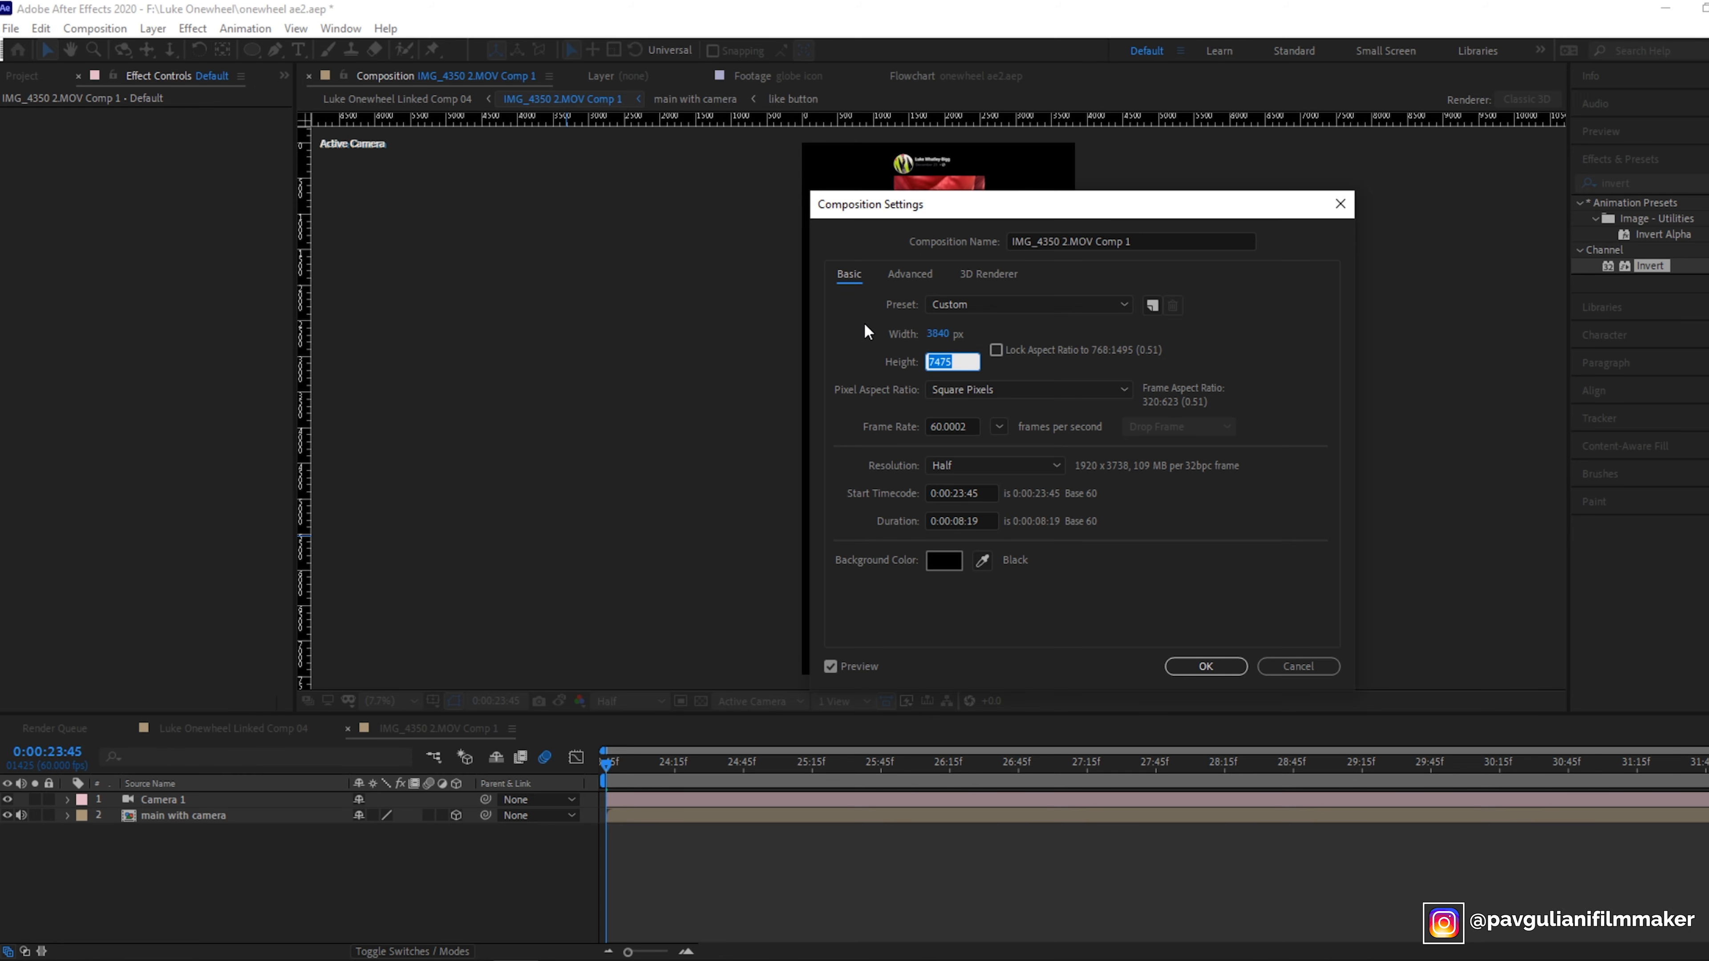
pyautogui.write('2160')
pyautogui.press('Return')
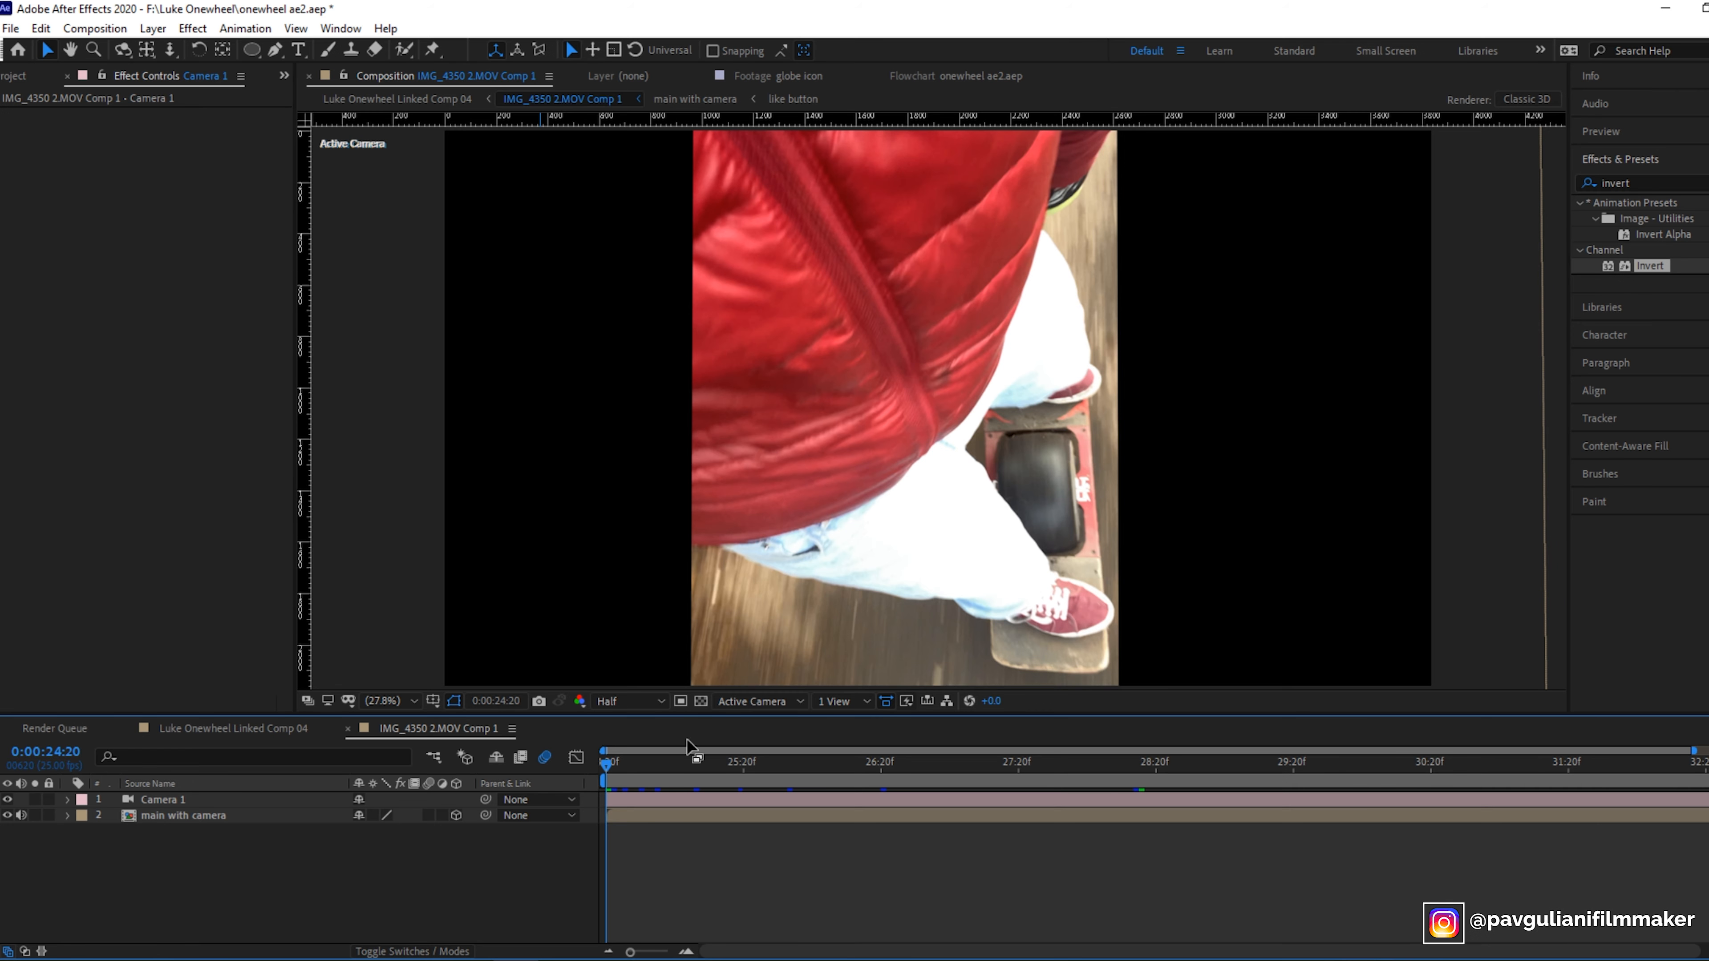
# - Split the viewer into two horizontal views and set the left view to the Left camera angle
pyautogui.click(845, 701)
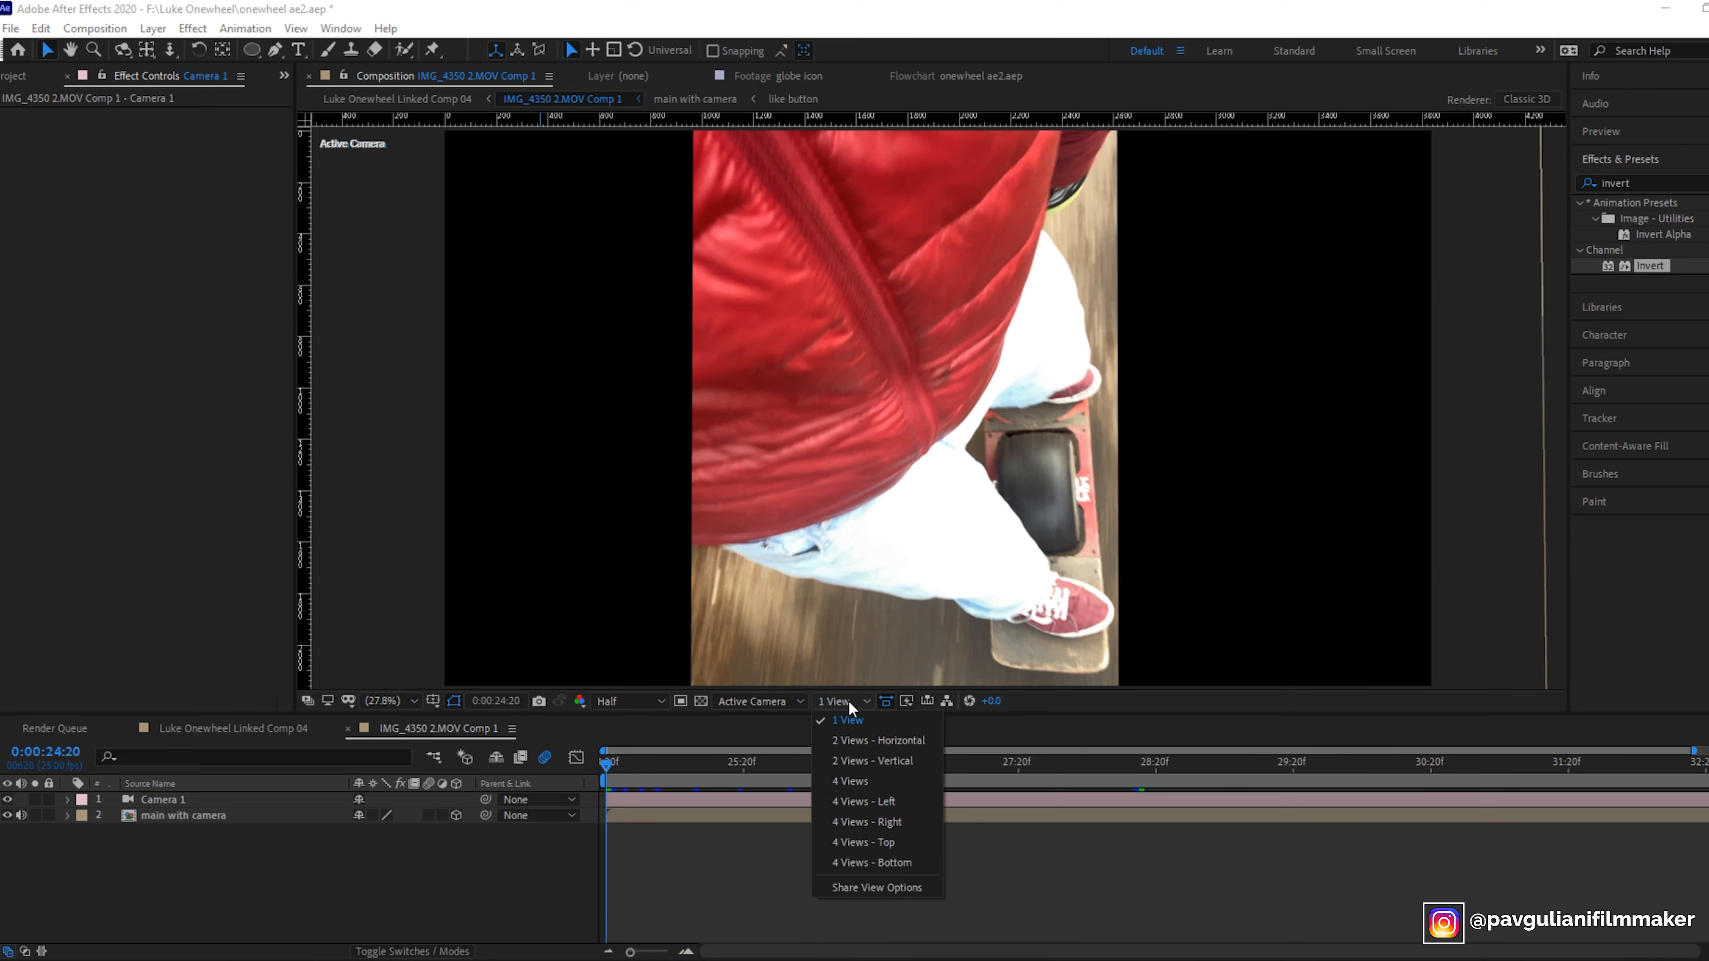
pyautogui.click(861, 740)
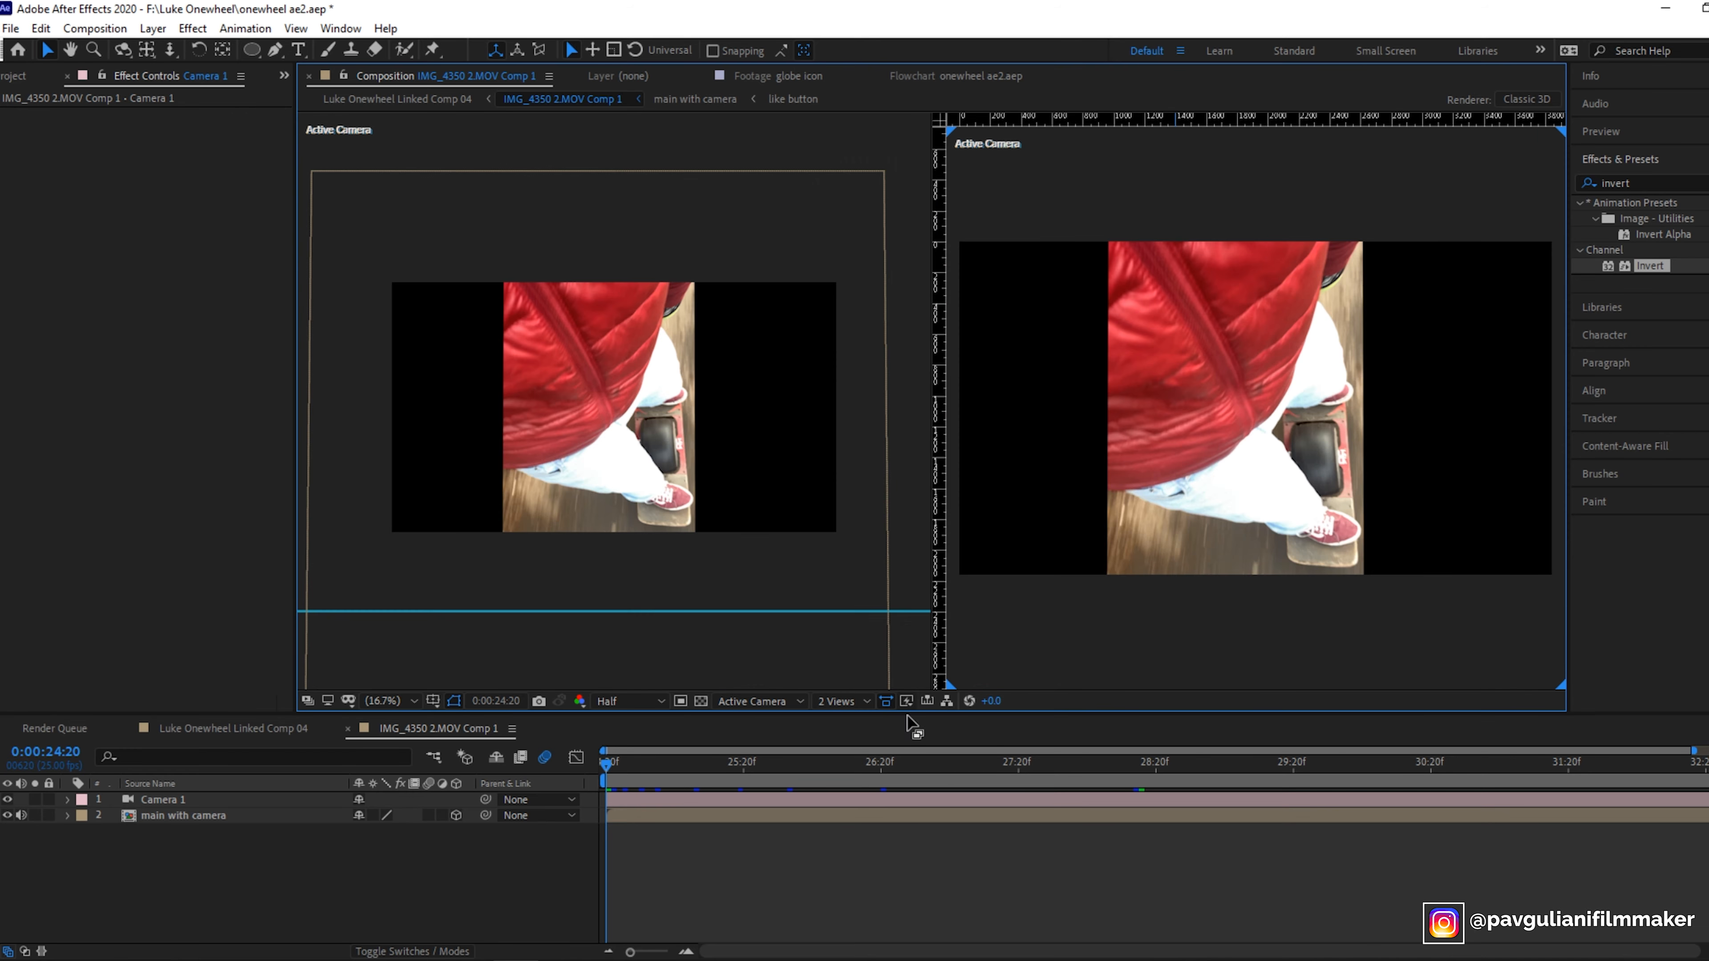
pyautogui.click(771, 590)
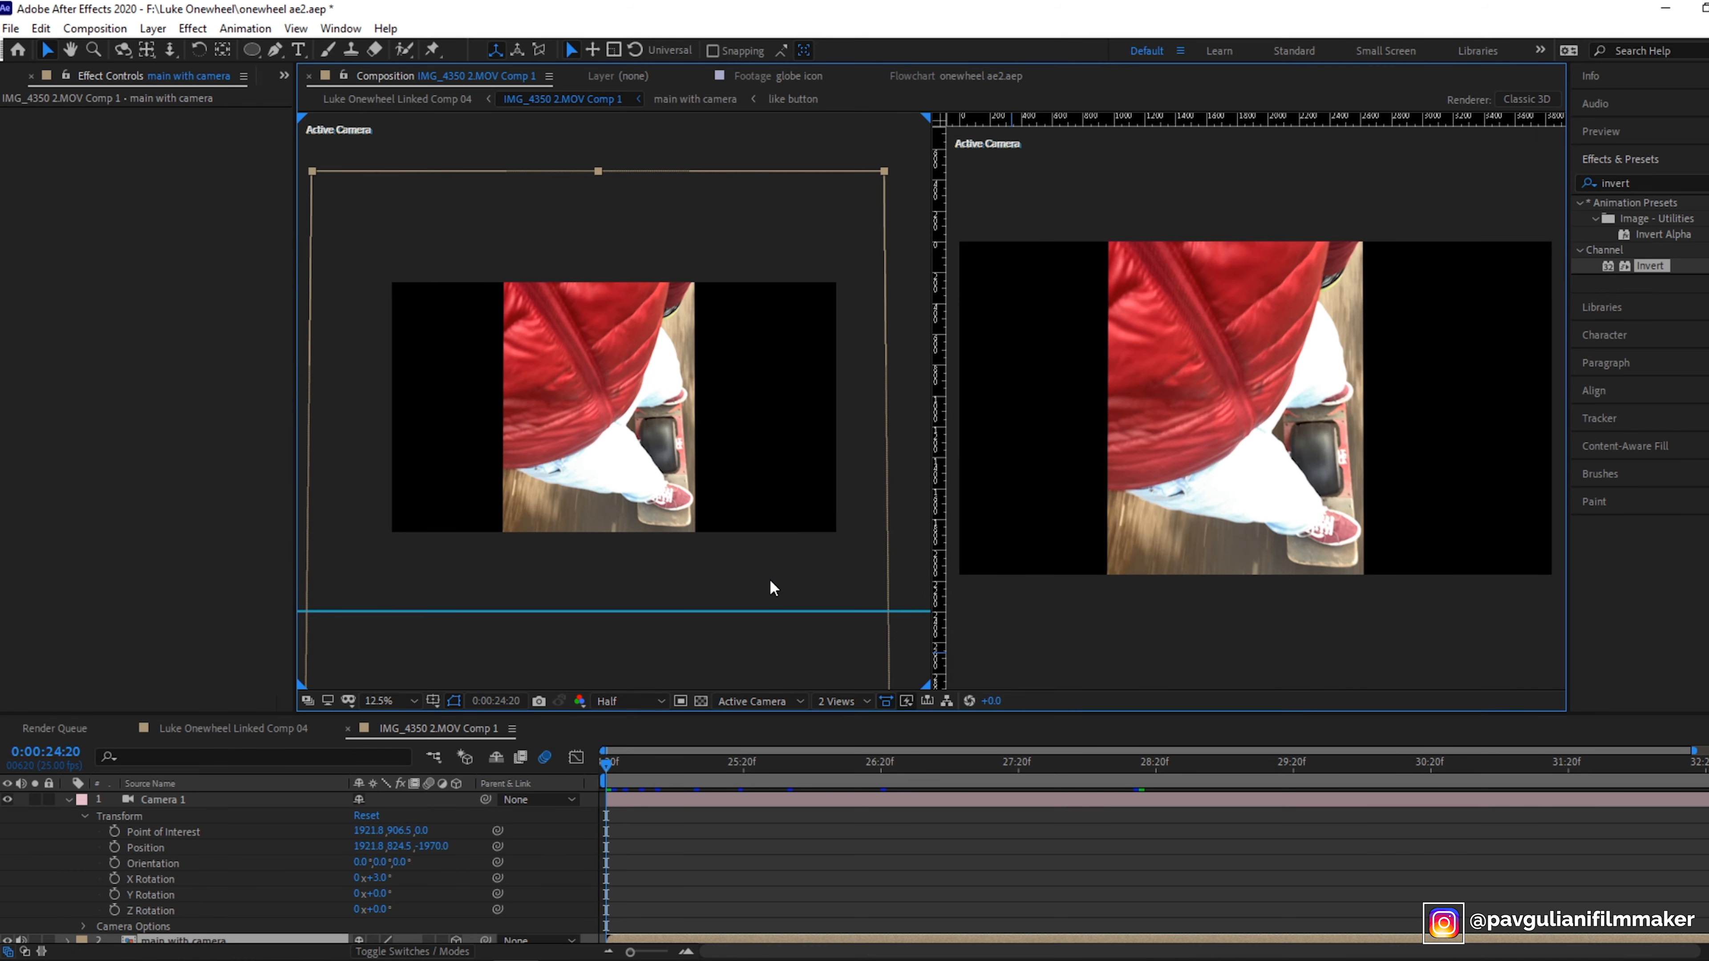
pyautogui.click(757, 701)
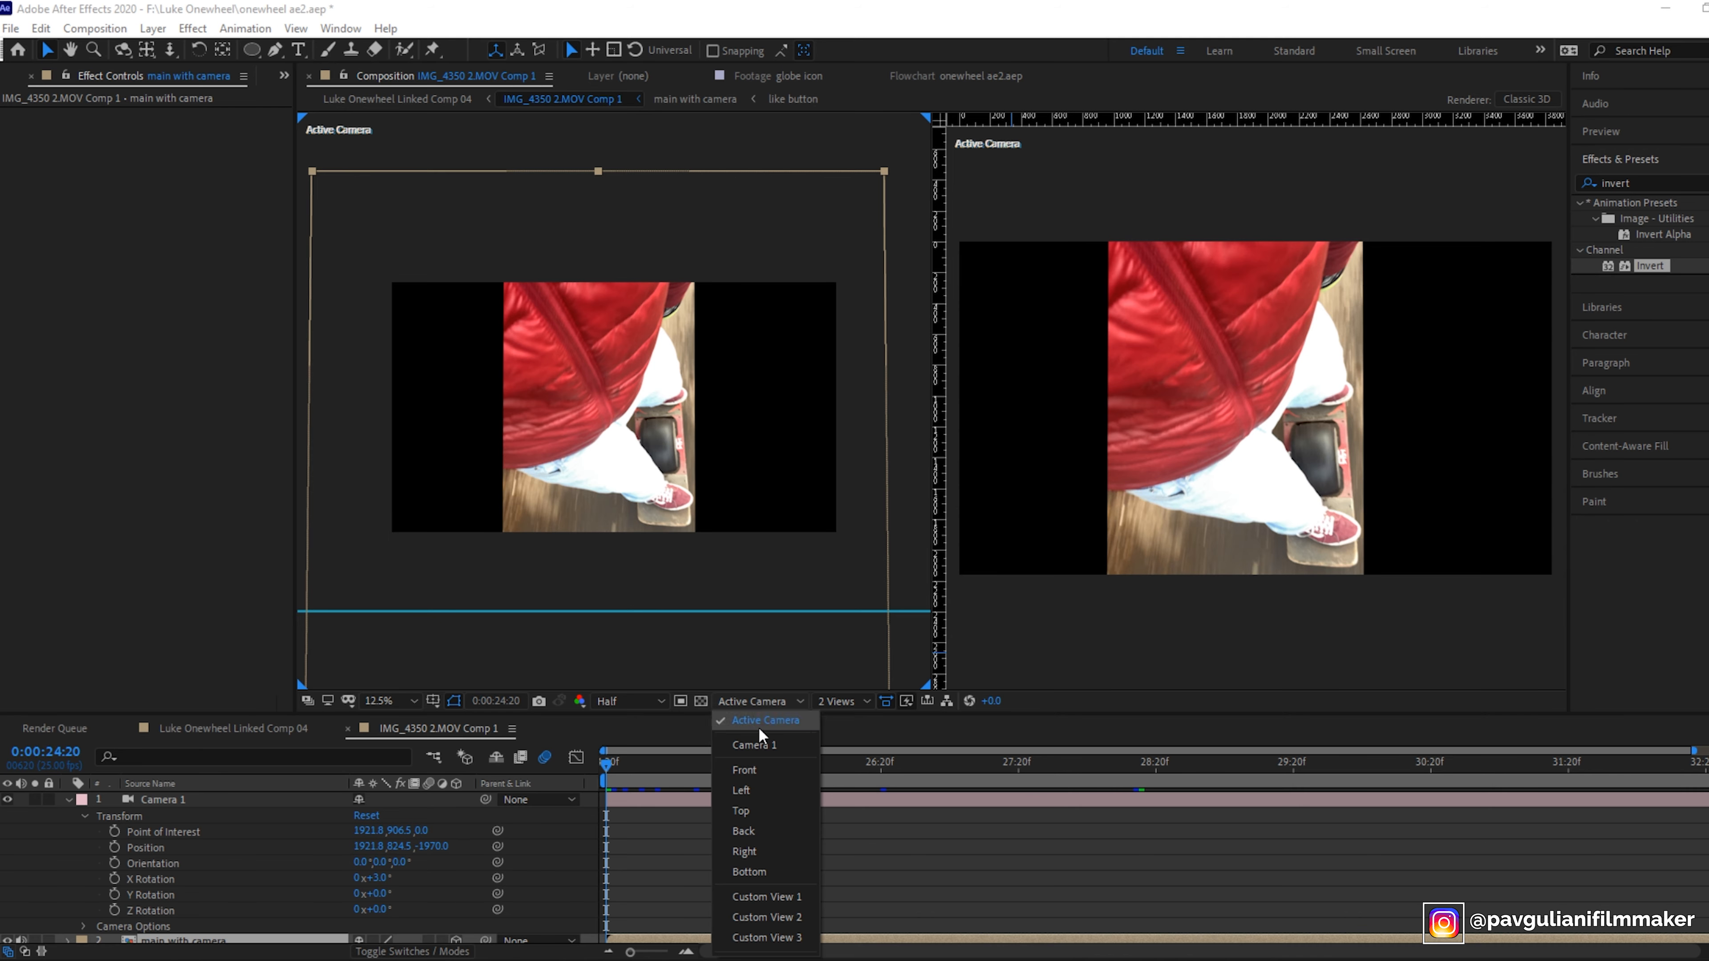
pyautogui.click(762, 792)
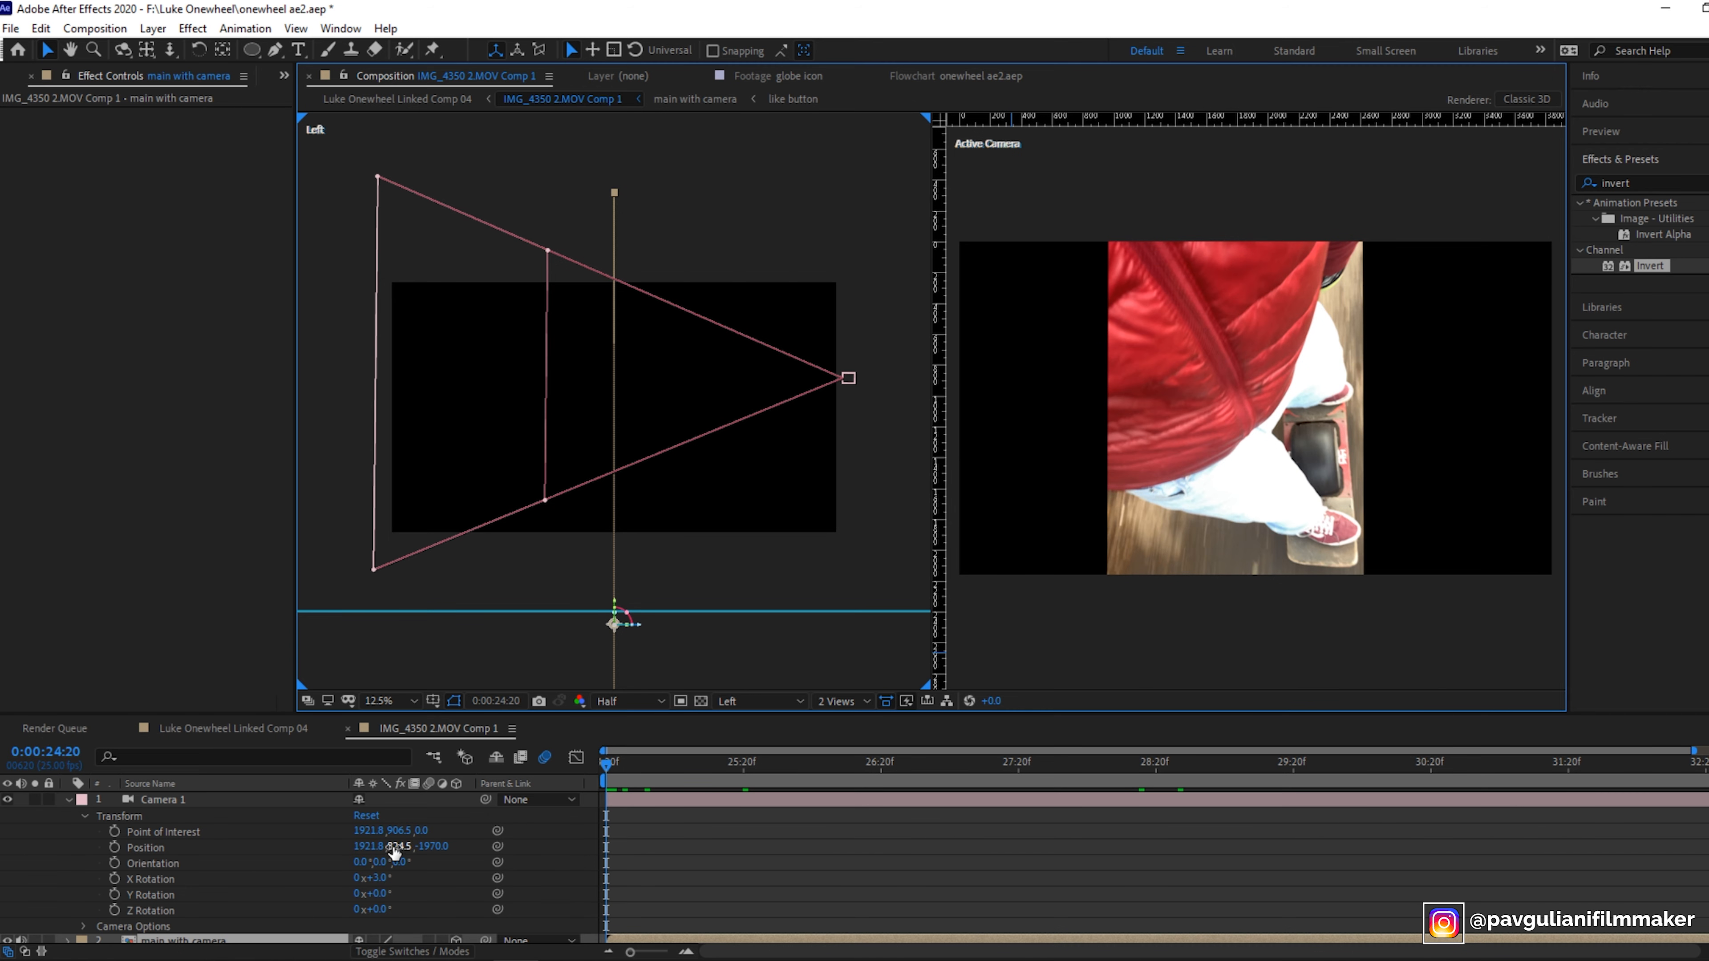
# - Scrub Camera 1's Position values to move the camera closer and lower
pyautogui.moveTo(439, 849); pyautogui.dragTo(433, 851)
pyautogui.moveTo(427, 854); pyautogui.dragTo(807, 881)
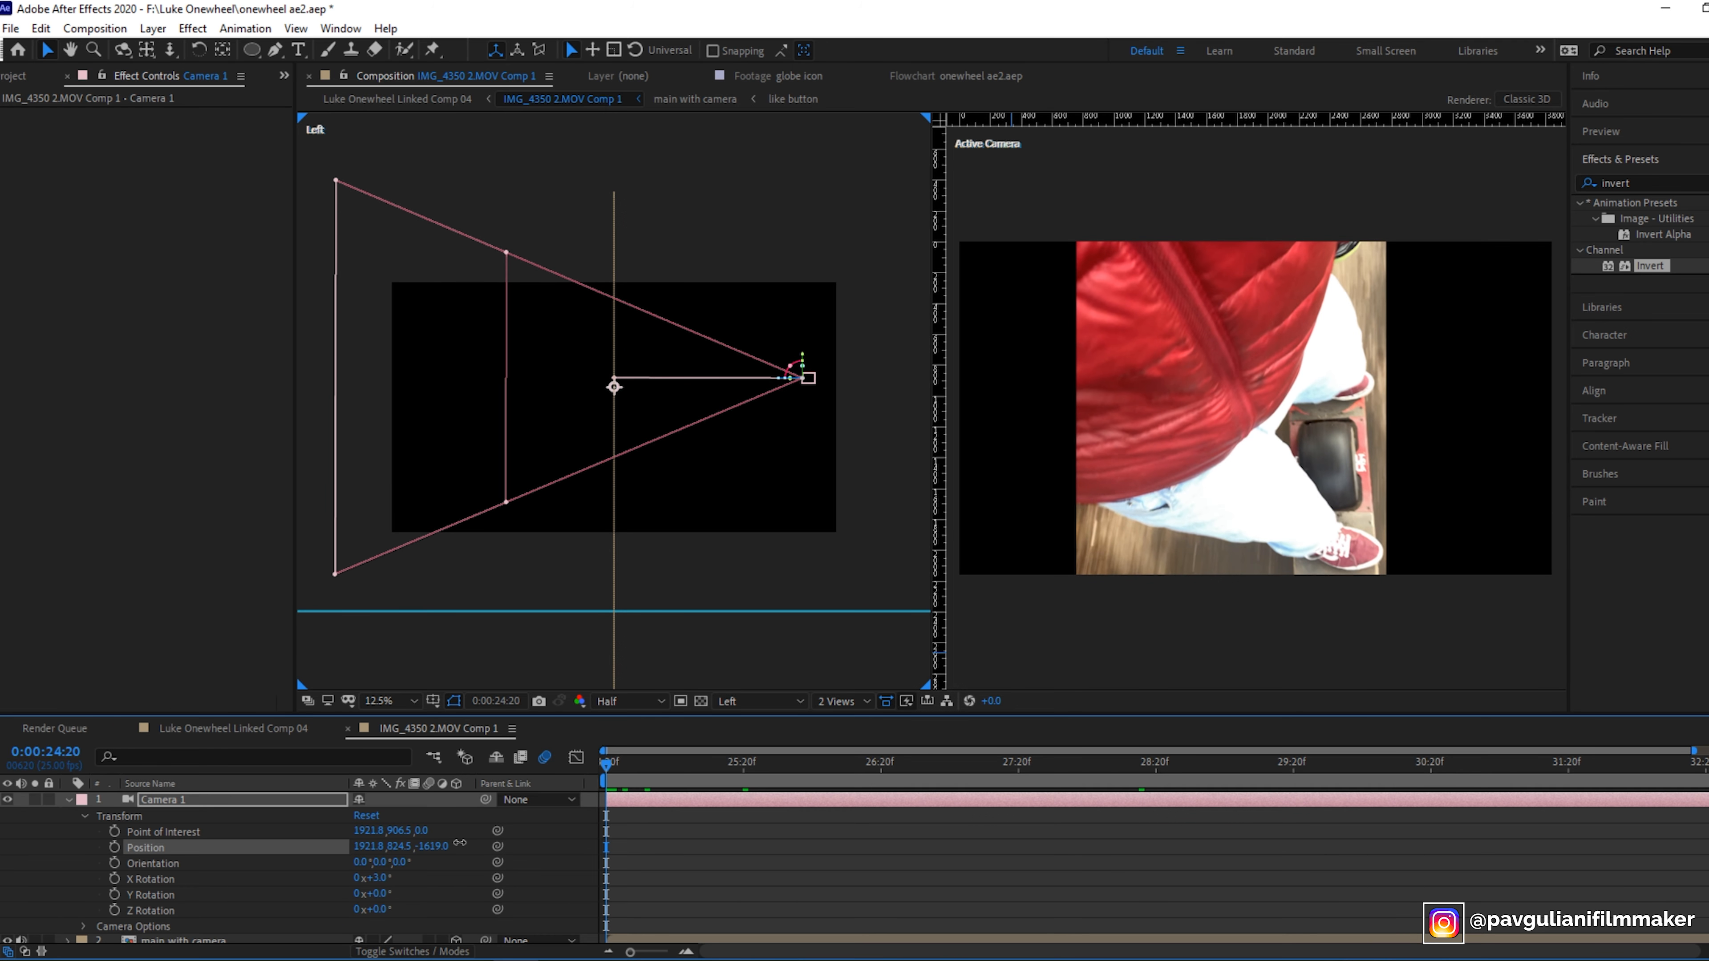
pyautogui.moveTo(459, 843)
pyautogui.mouseDown()
pyautogui.moveTo(187, 832)
pyautogui.moveTo(468, 831)
pyautogui.moveTo(444, 834)
pyautogui.mouseUp()
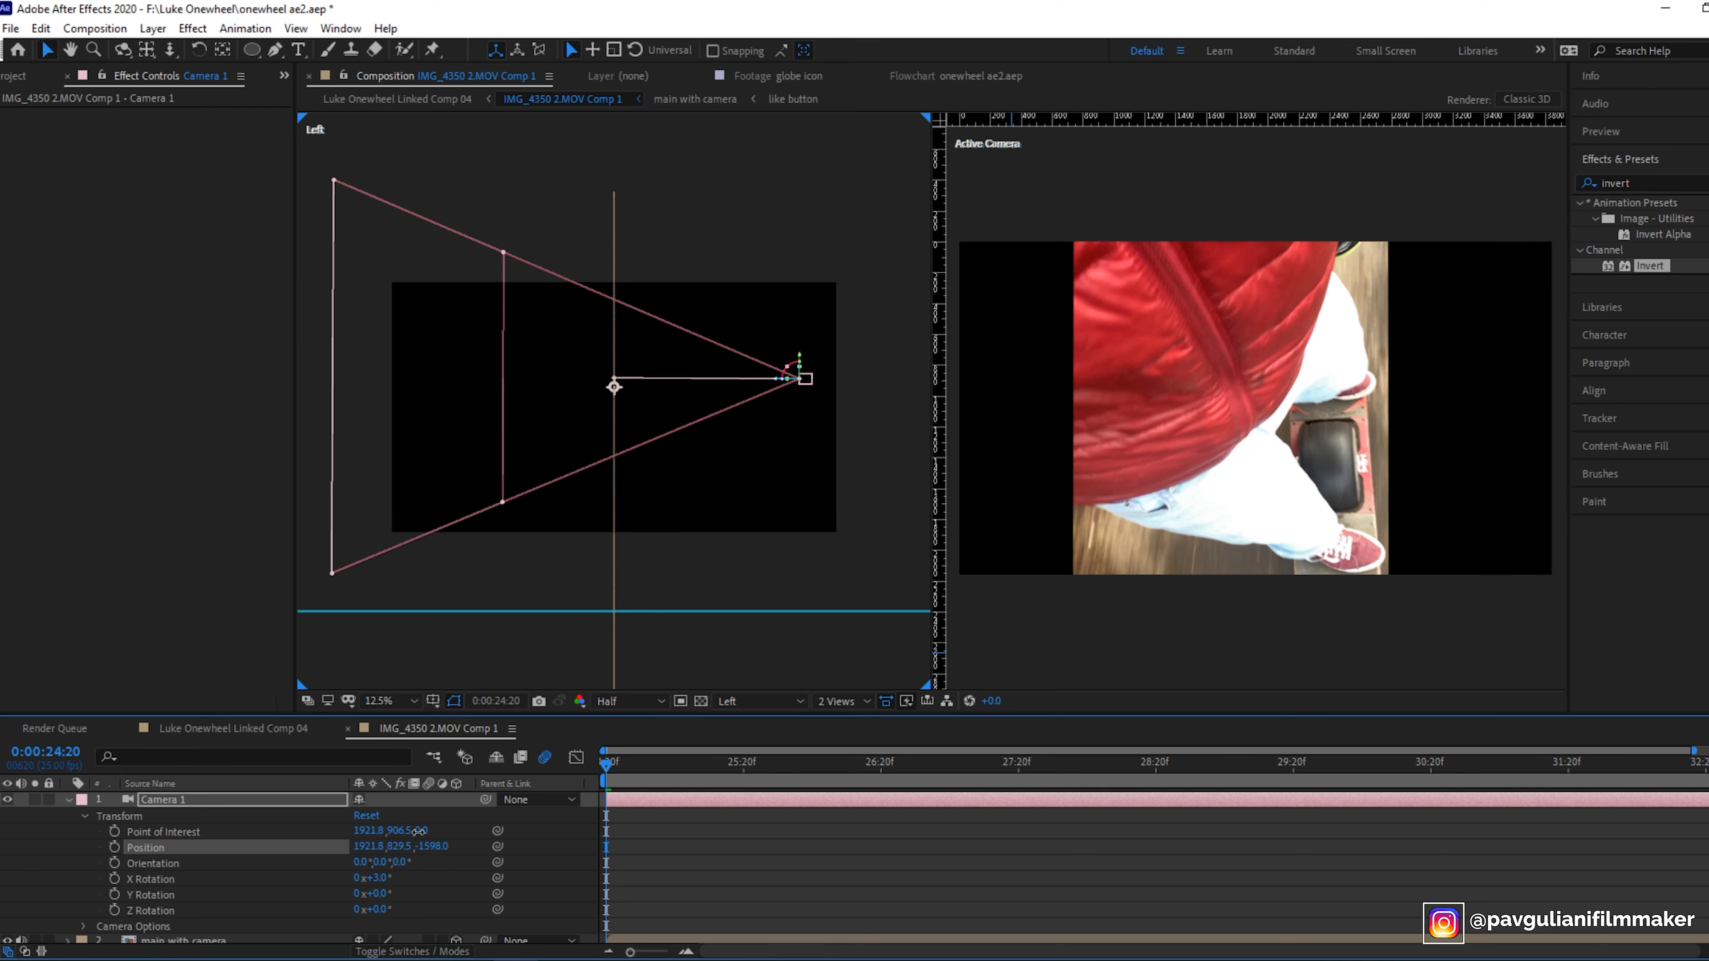
pyautogui.moveTo(533, 783); pyautogui.dragTo(685, 732)
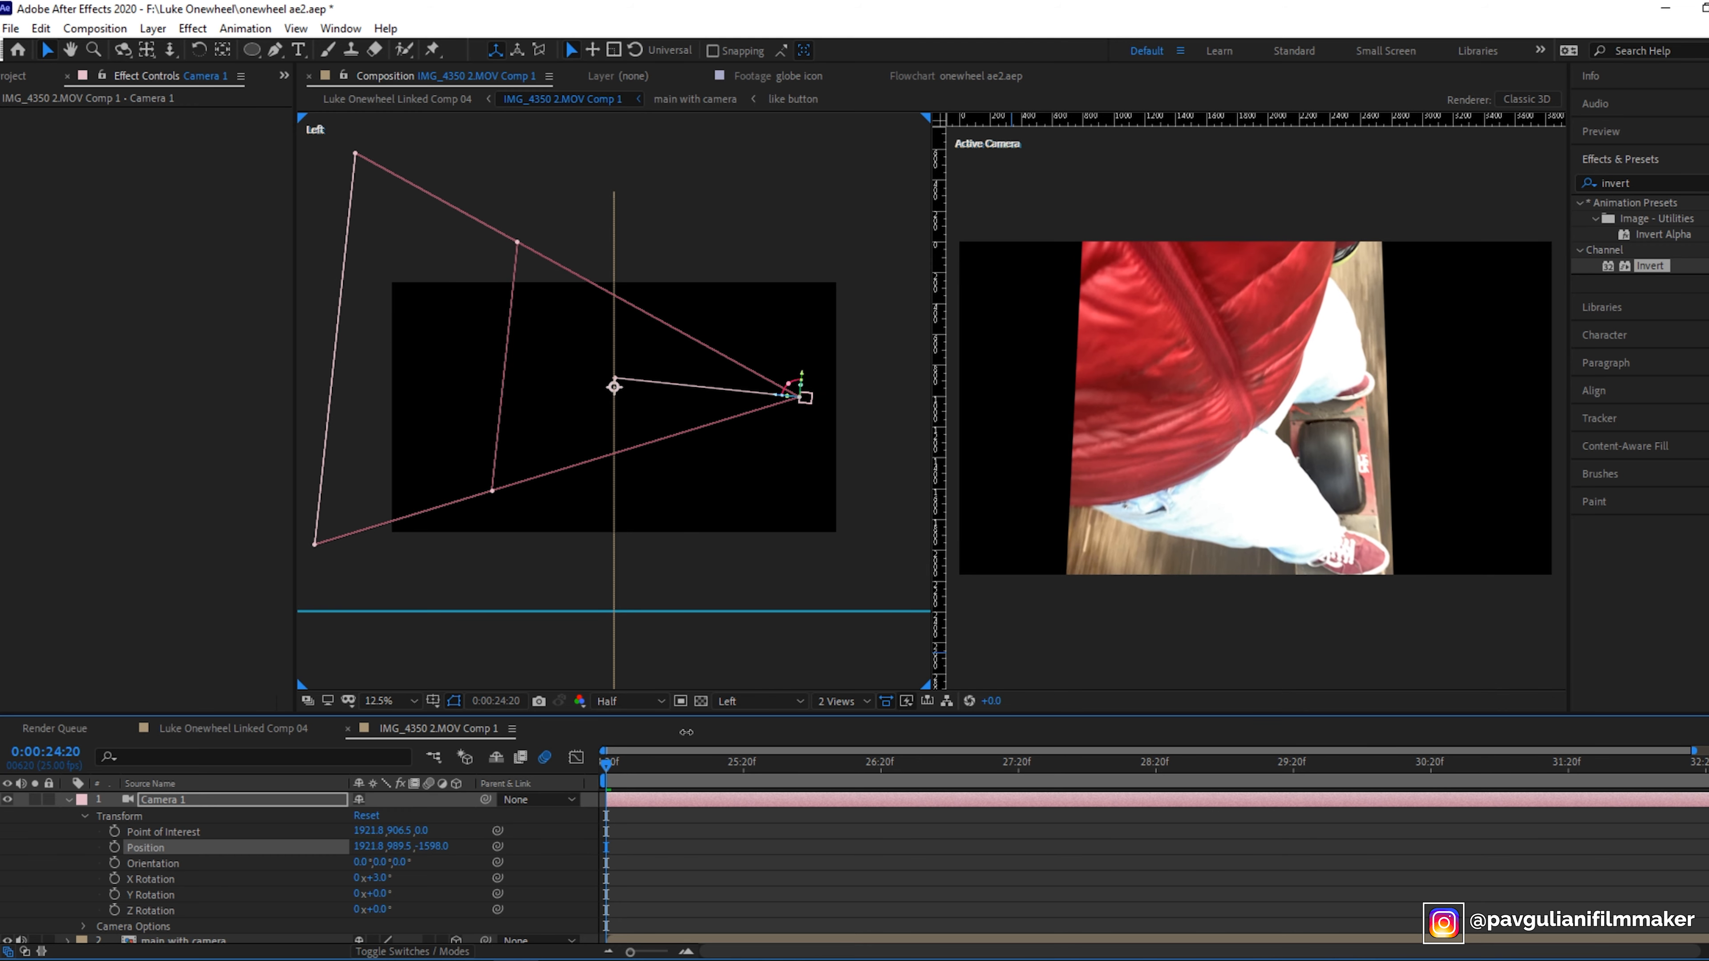
pyautogui.moveTo(402, 850); pyautogui.dragTo(143, 936)
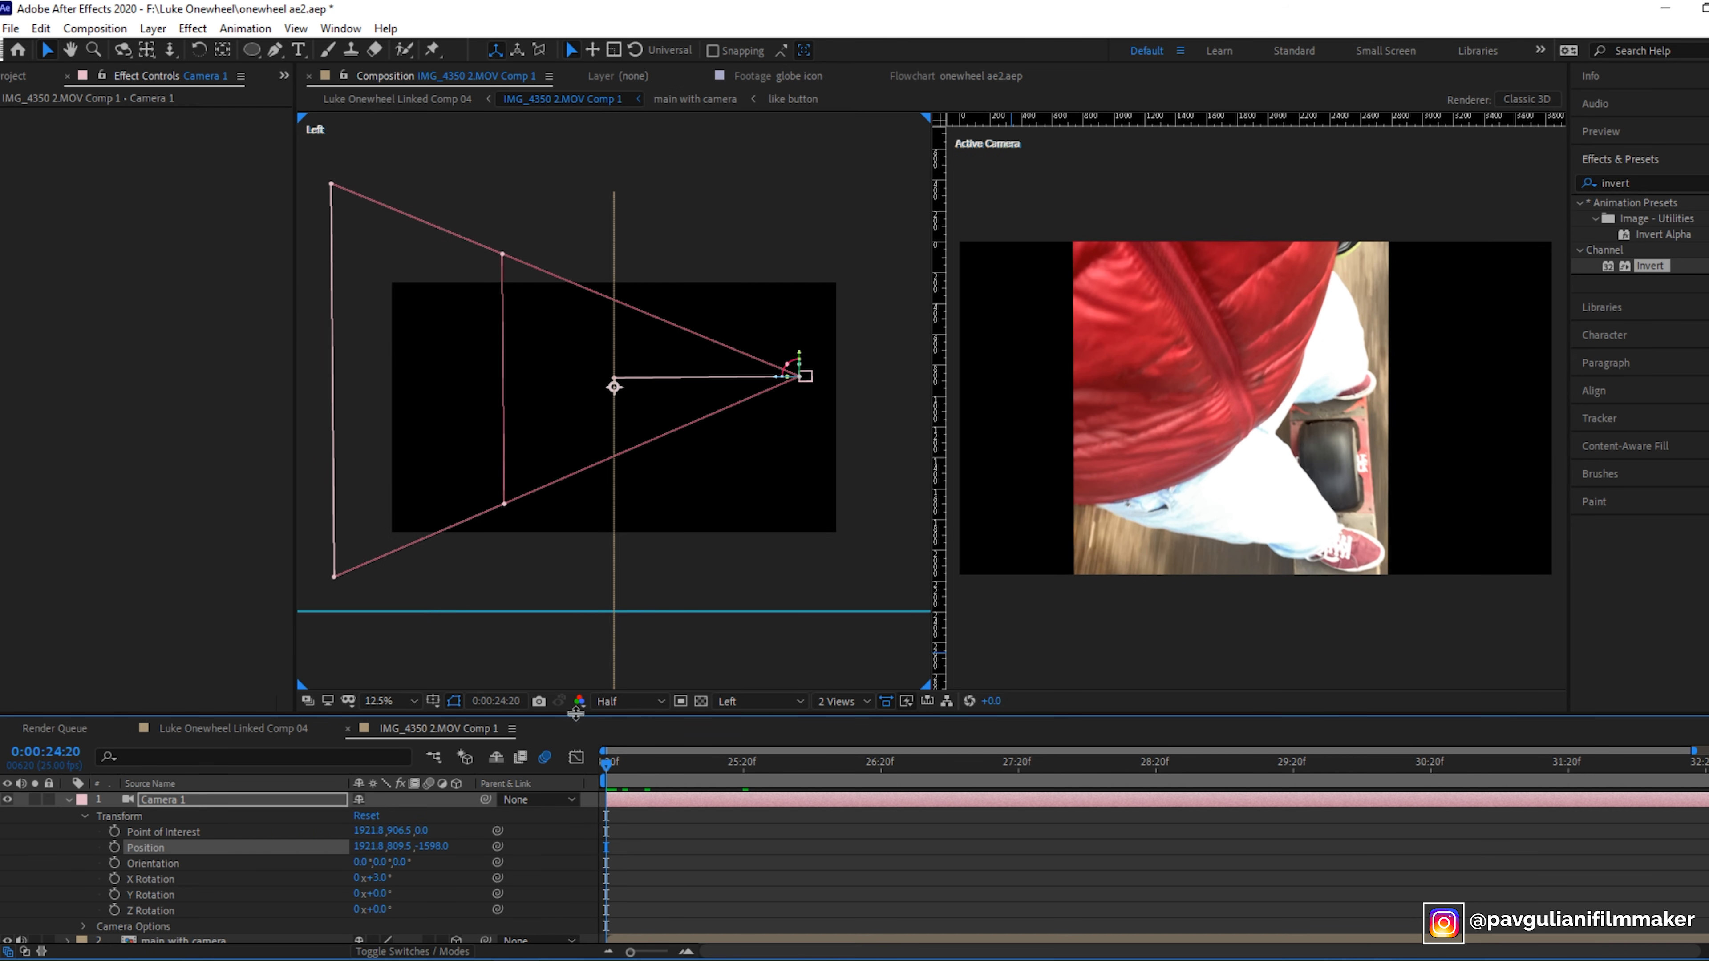
# - Switch the left view to Front and try nudging the camera's X position and Y and Z rotation
pyautogui.click(761, 701)
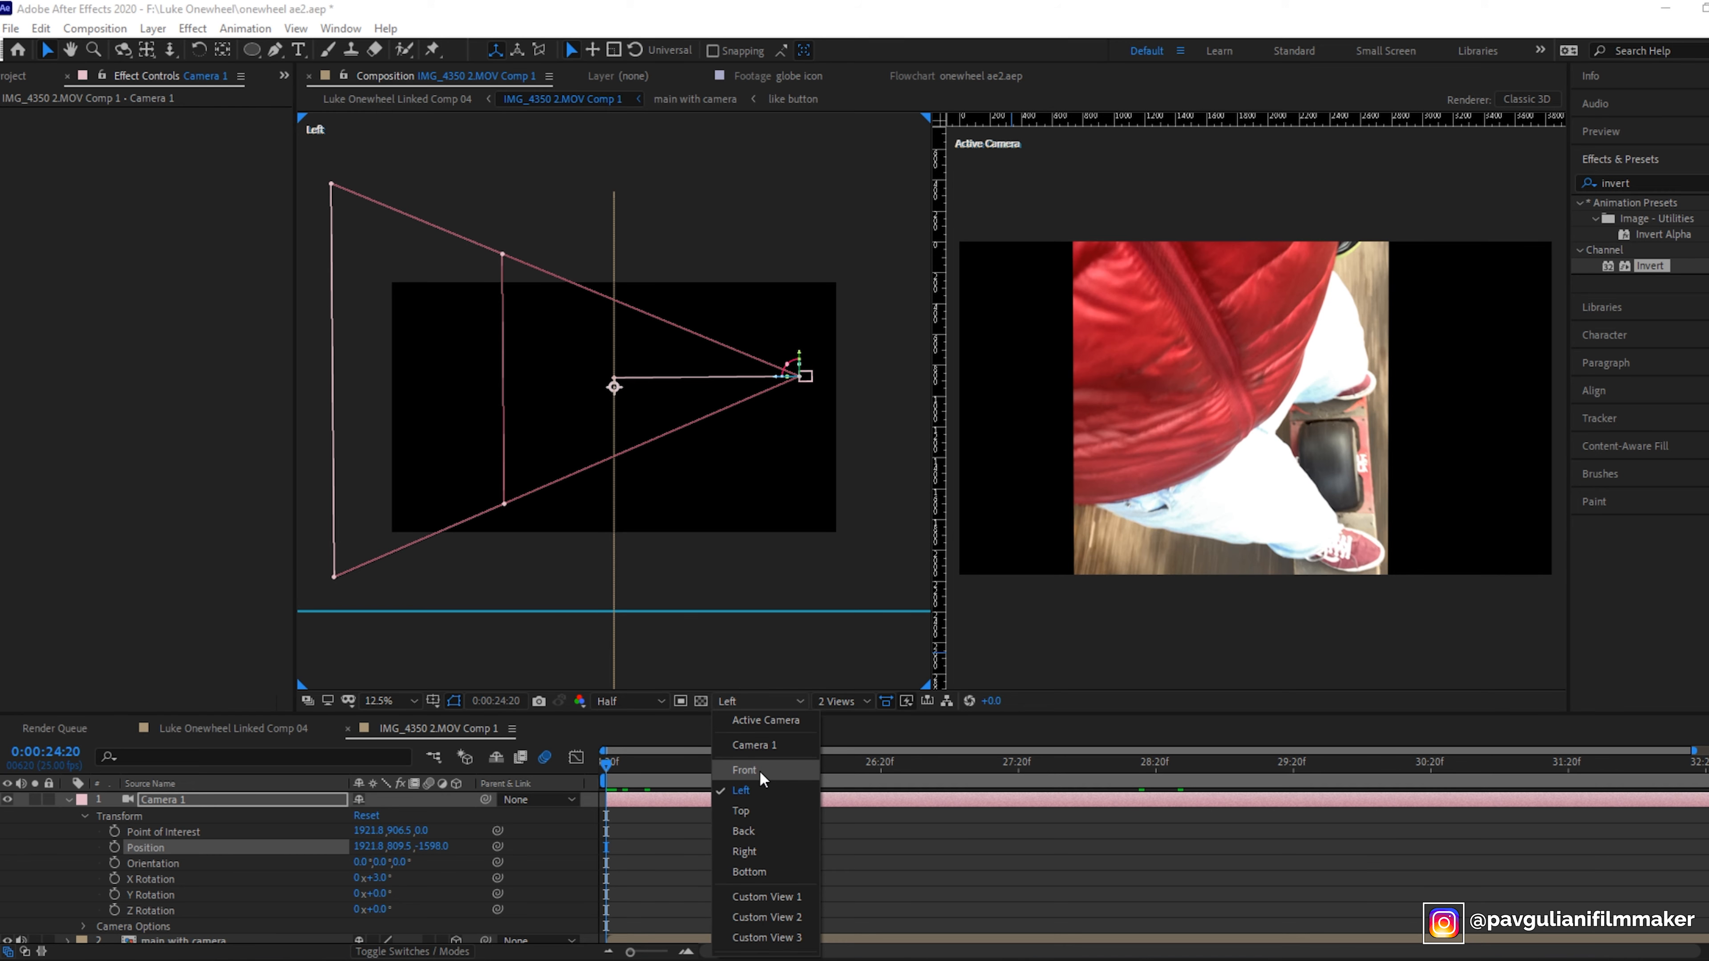
pyautogui.click(774, 769)
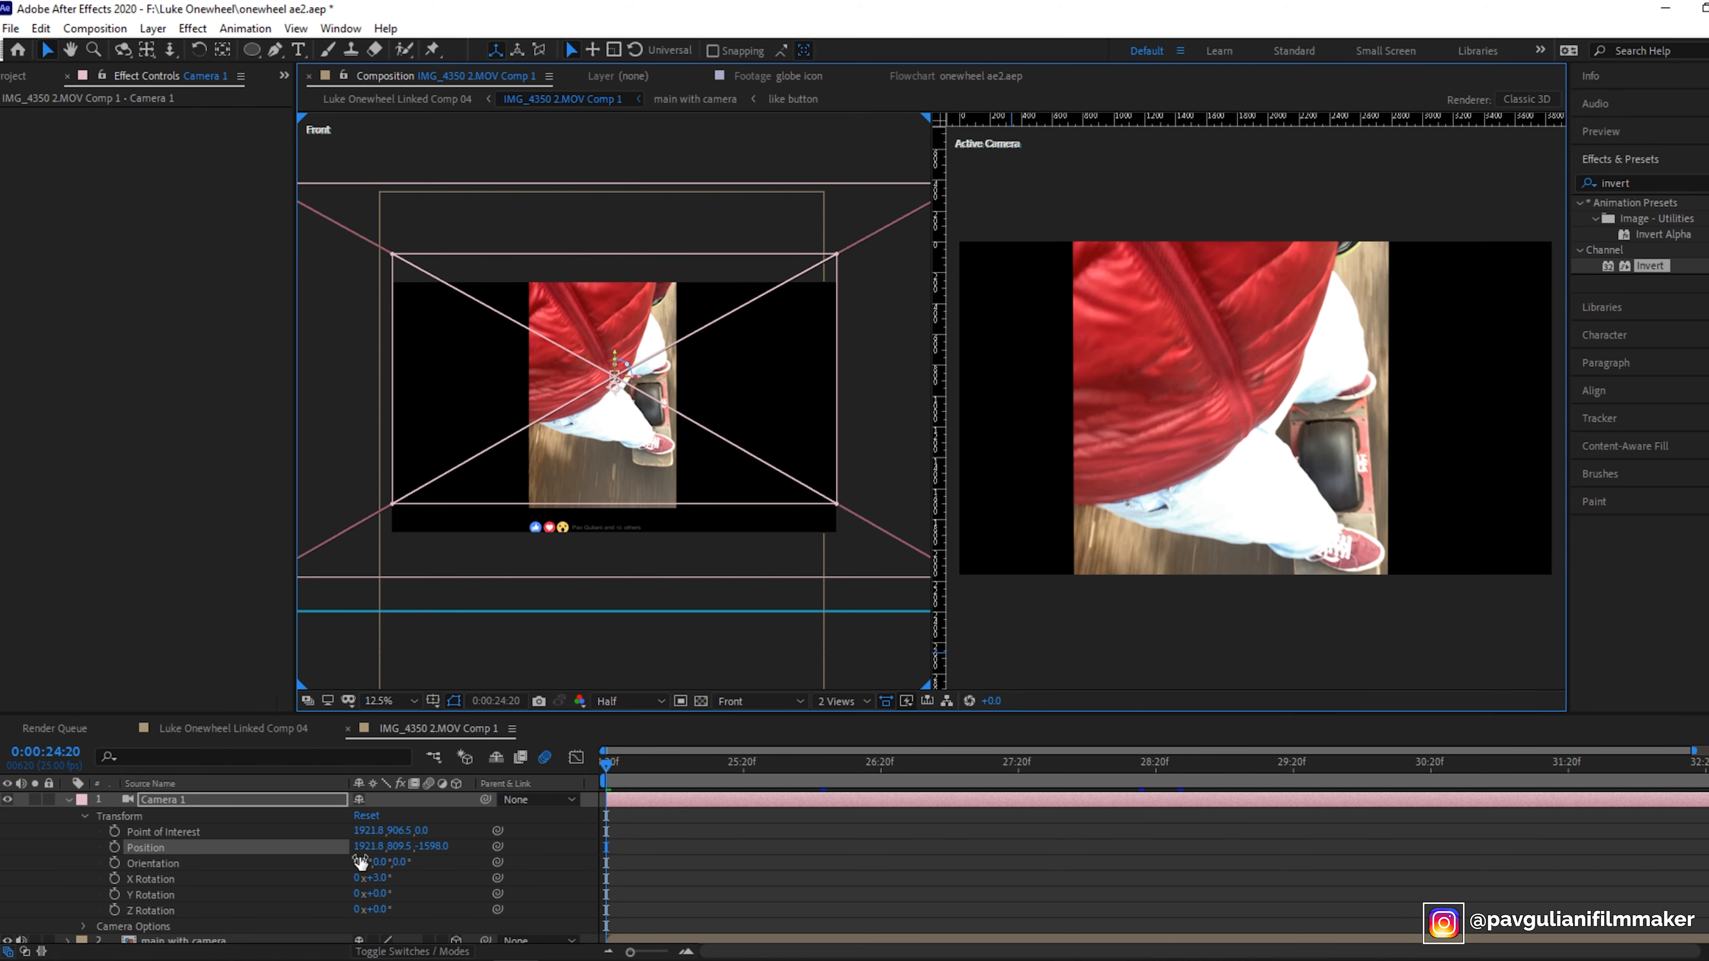
pyautogui.moveTo(364, 846); pyautogui.dragTo(798, 811)
pyautogui.moveTo(369, 850); pyautogui.dragTo(82, 832)
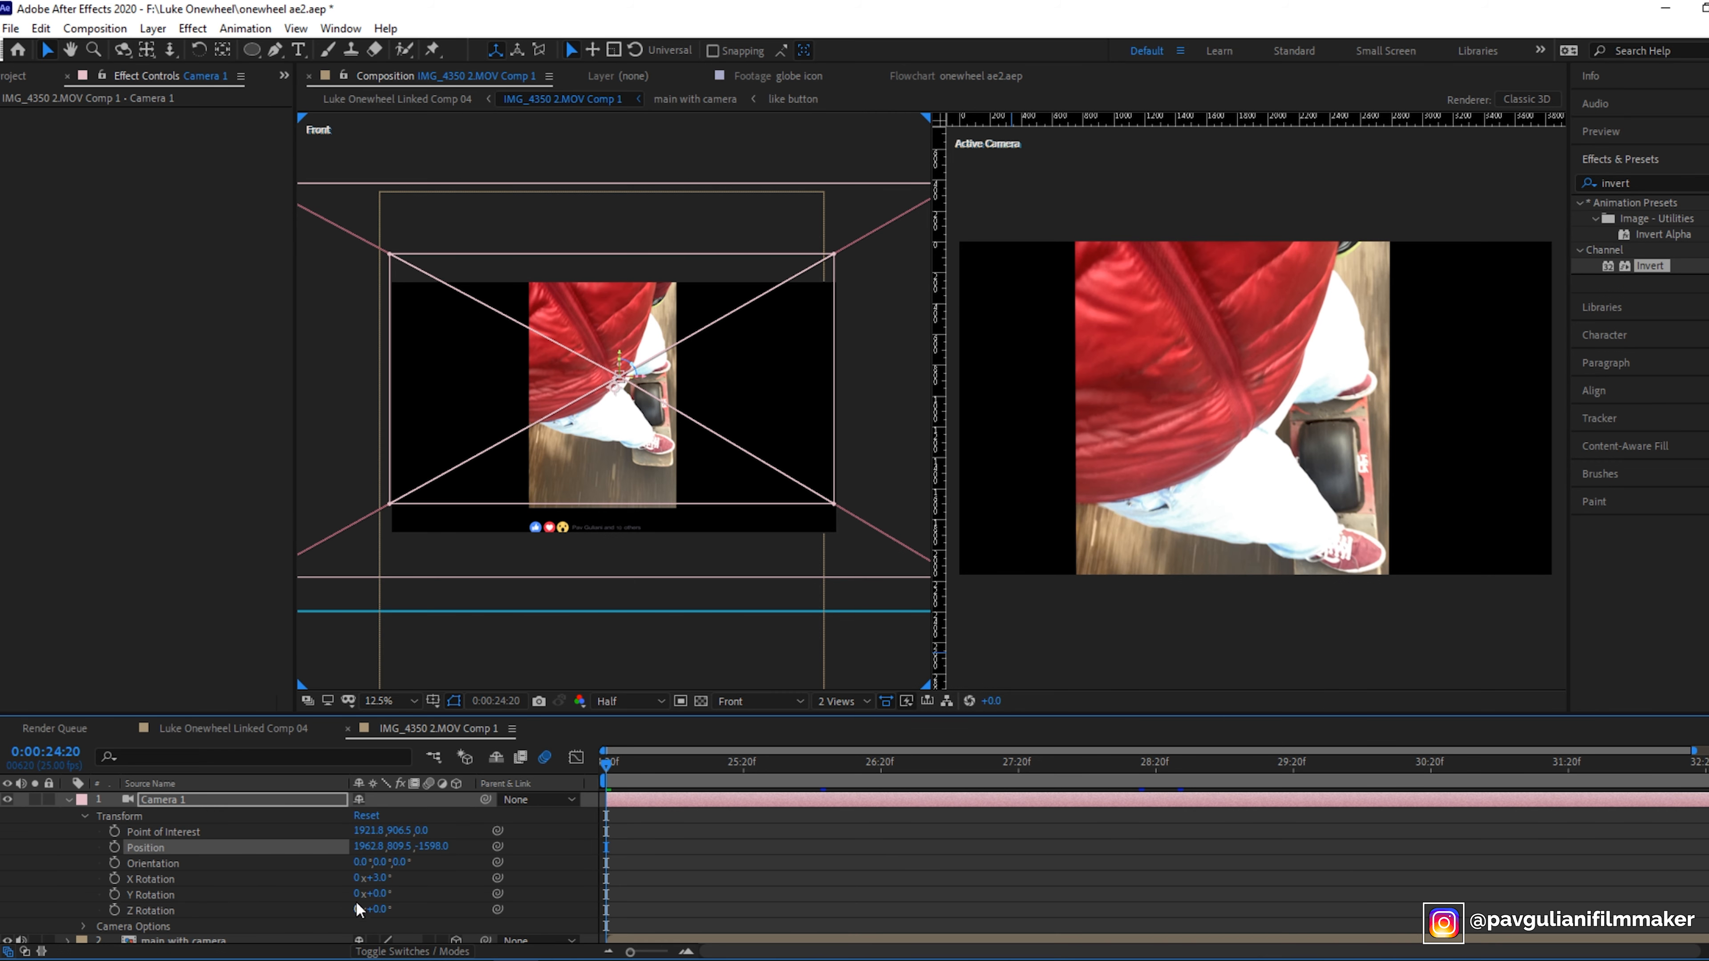
pyautogui.moveTo(381, 878); pyautogui.dragTo(292, 876)
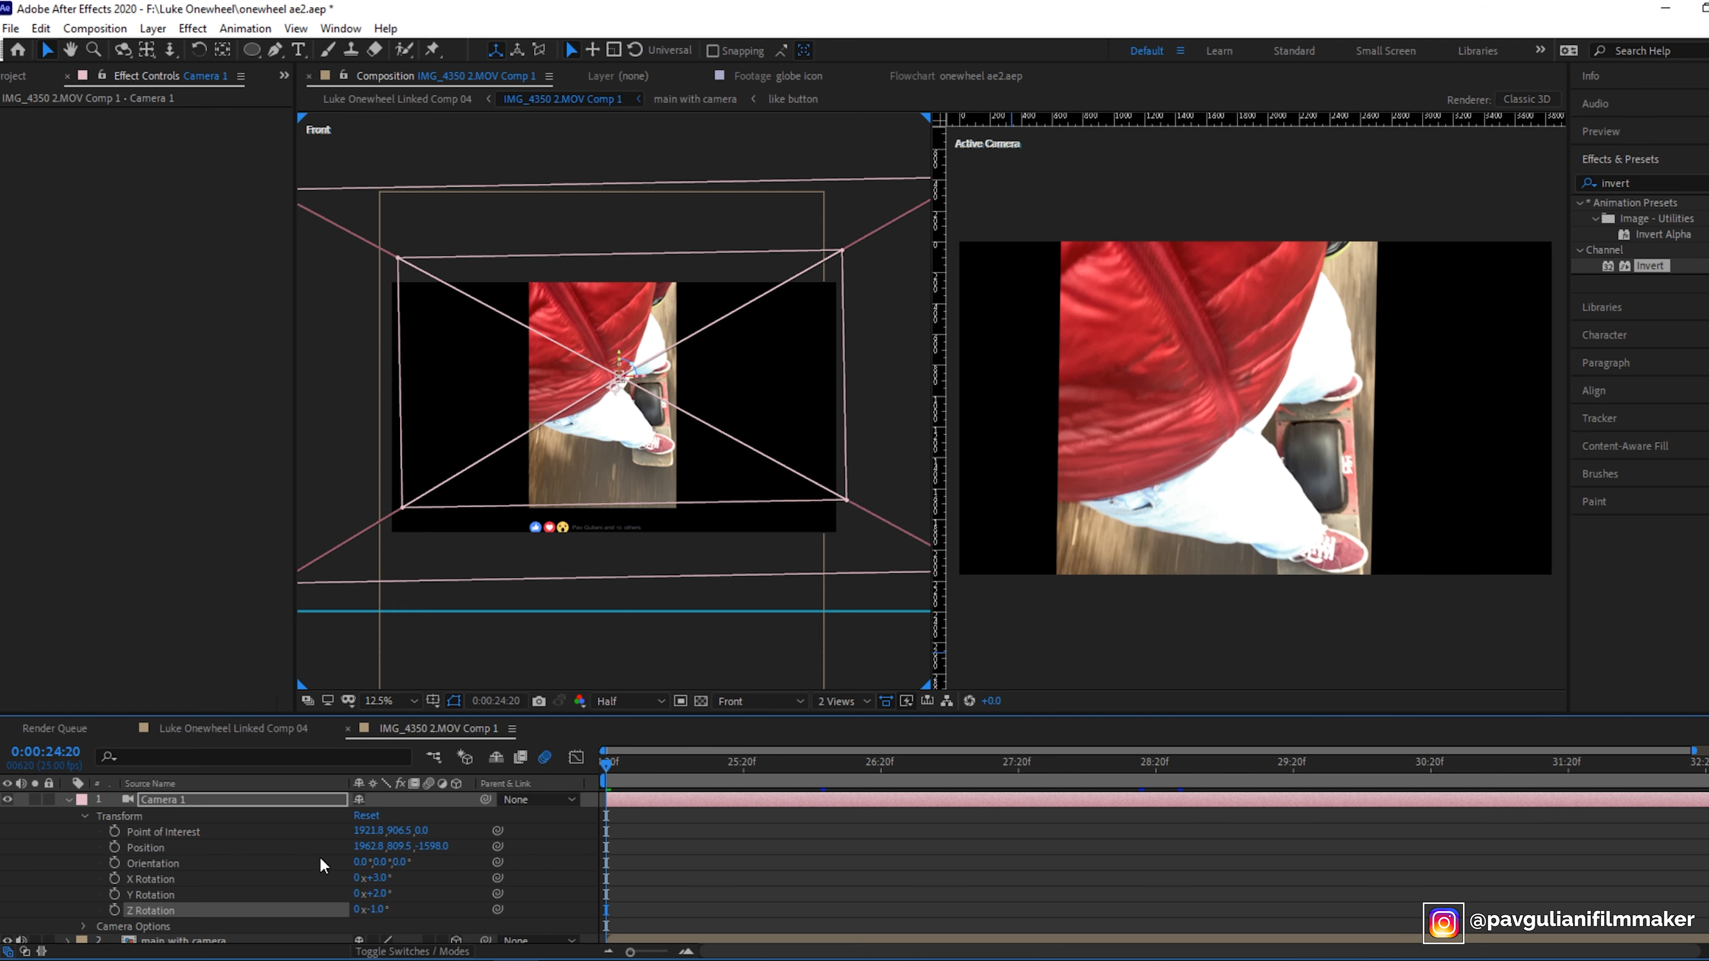
# - Undo the last four camera adjustments
pyautogui.hotkey('ctrl', 'z')
pyautogui.hotkey('ctrl', 'z')
pyautogui.hotkey('ctrl', 'z')
pyautogui.hotkey('ctrl', 'z')
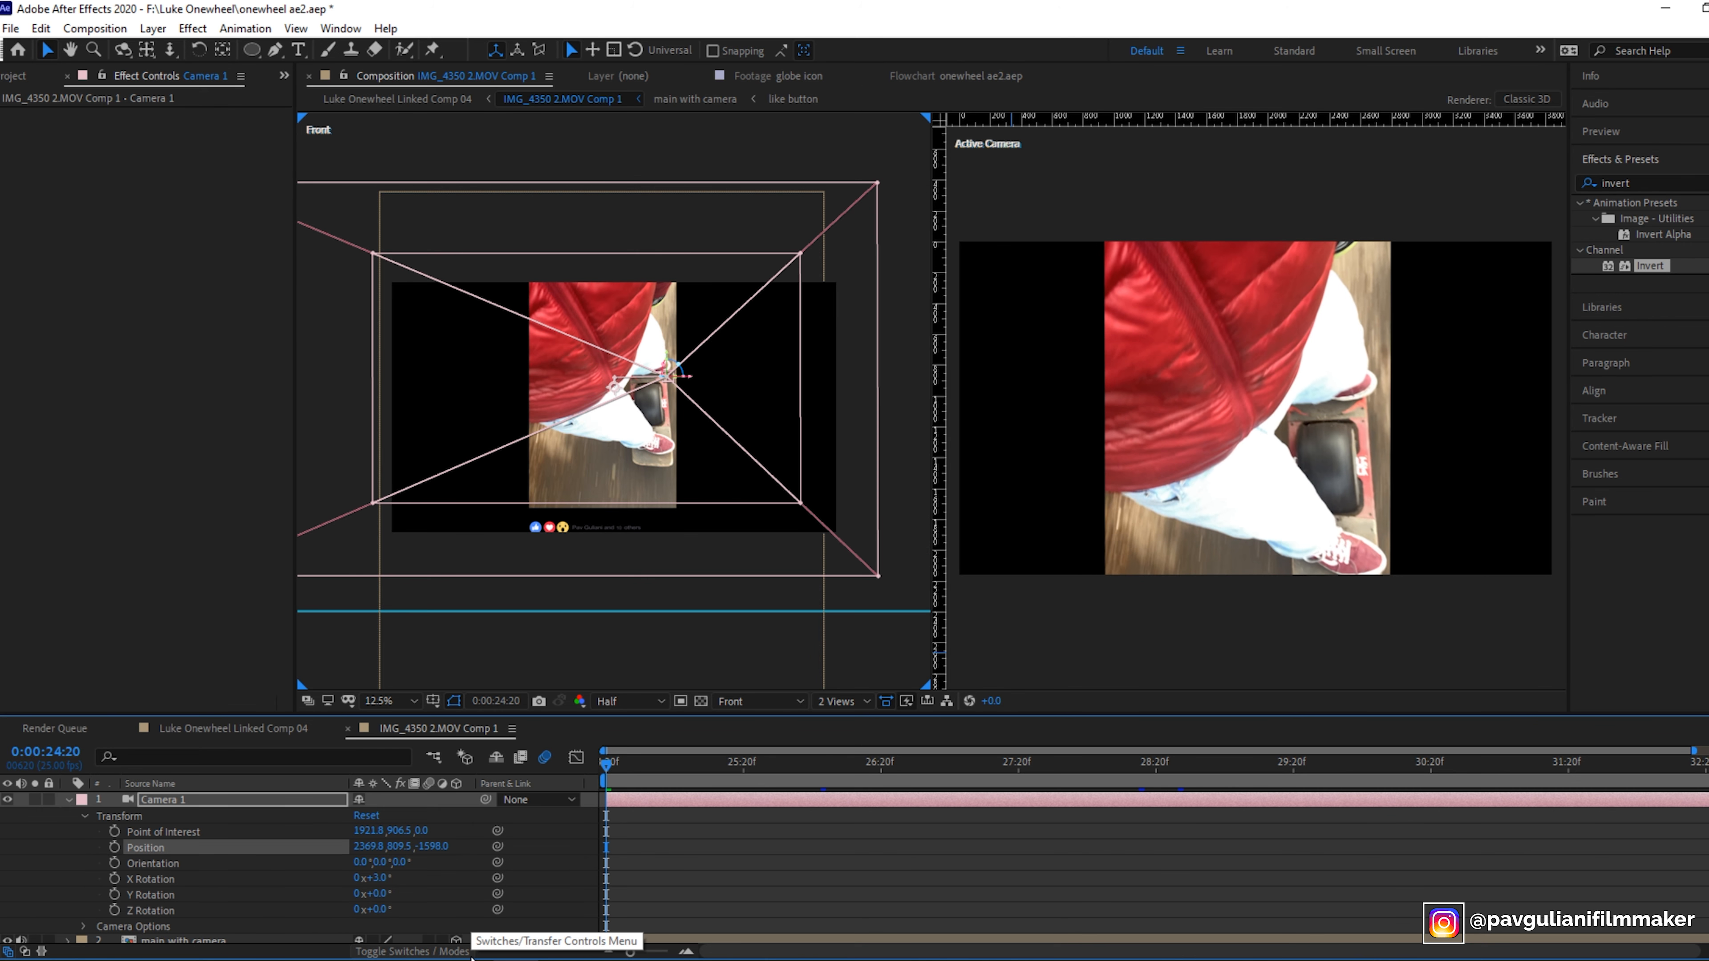
pyautogui.hotkey('ctrl', 'z')
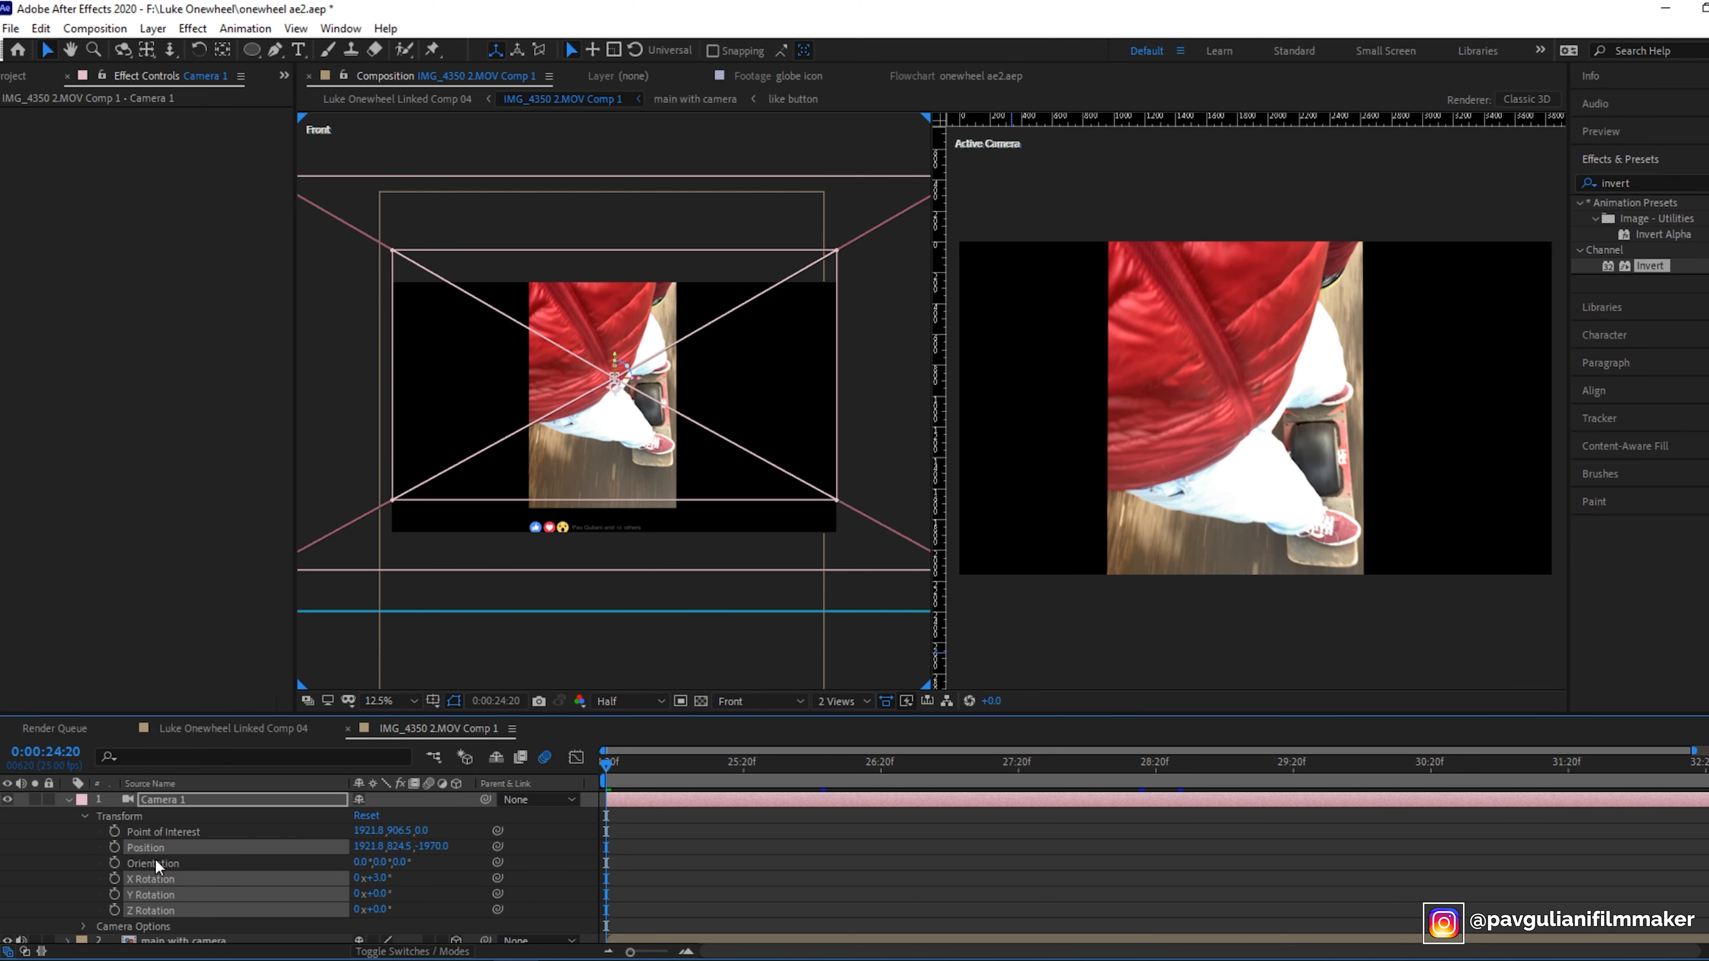
# - Keyframe Camera 1's Position and rotations at the start, then at 29:20 keyframe a new Position and X Rotation tilt
pyautogui.click(113, 910)
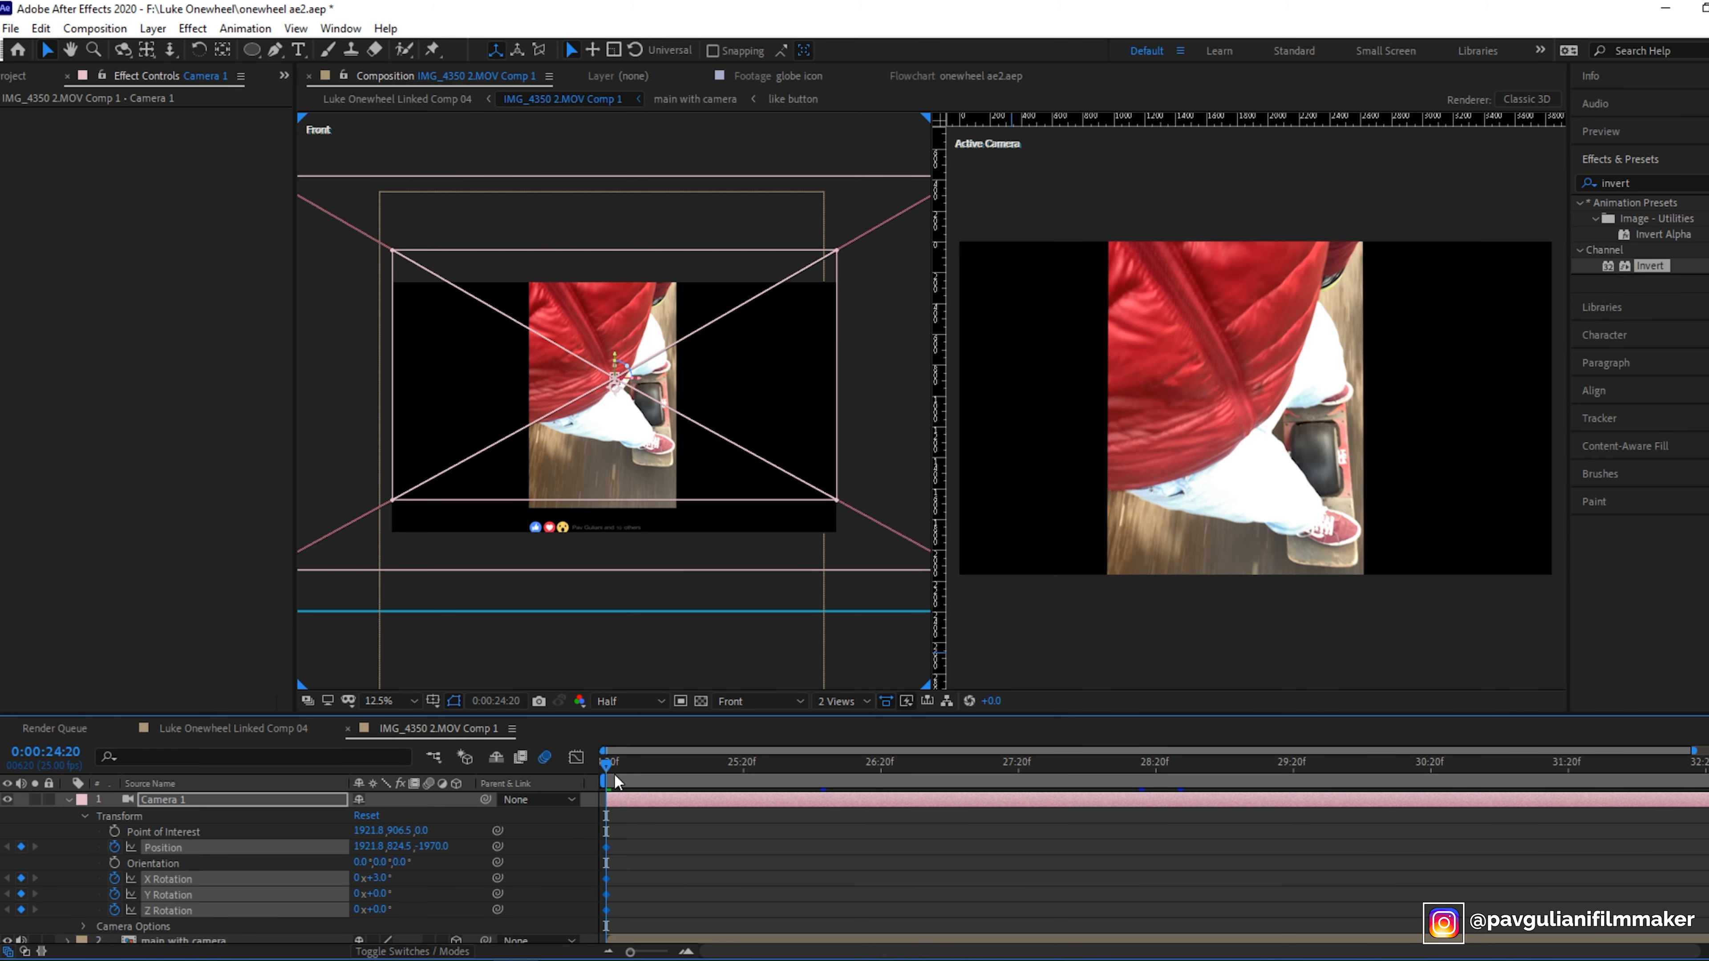
pyautogui.moveTo(606, 764); pyautogui.dragTo(1293, 771)
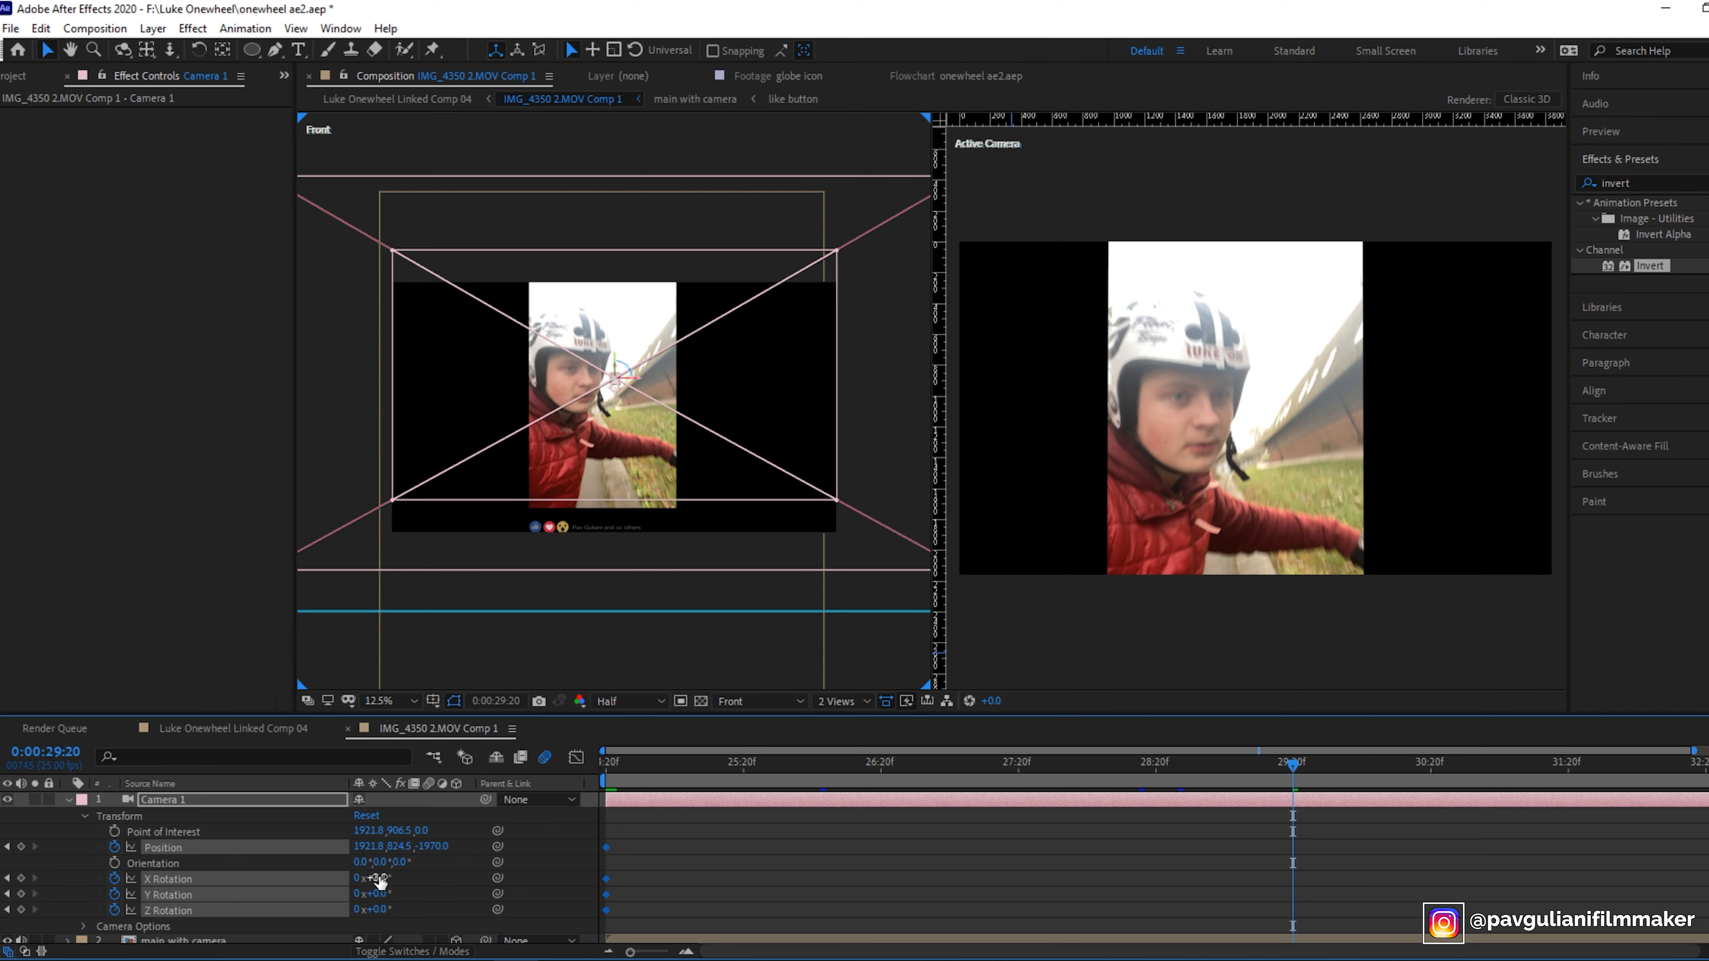
pyautogui.moveTo(381, 879); pyautogui.dragTo(320, 867)
pyautogui.hotkey('ctrl', 'z')
pyautogui.moveTo(435, 847); pyautogui.dragTo(324, 847)
pyautogui.moveTo(401, 847); pyautogui.dragTo(402, 776)
pyautogui.moveTo(381, 878)
pyautogui.mouseDown()
pyautogui.moveTo(498, 847)
pyautogui.moveTo(377, 879)
pyautogui.mouseUp()
pyautogui.moveTo(378, 894); pyautogui.dragTo(411, 883)
# - Move the second set of camera keyframes later to about 30:20 and preview the move
pyautogui.press('space')
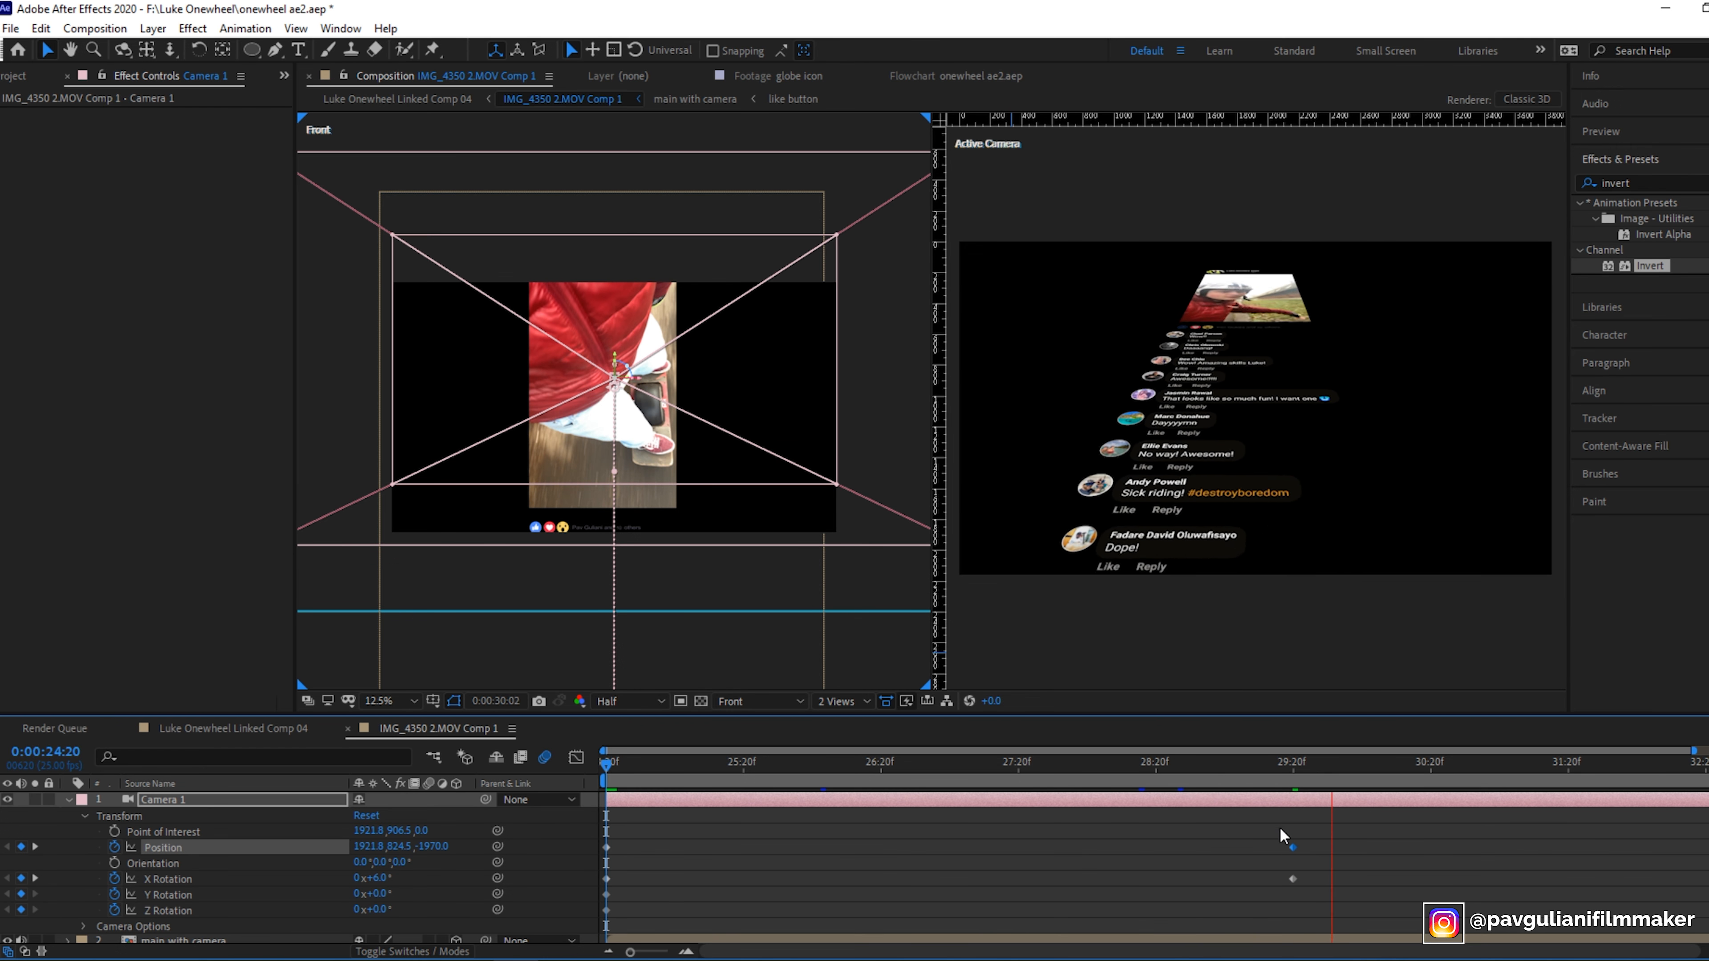
pyautogui.moveTo(1277, 826); pyautogui.dragTo(1309, 890)
pyautogui.moveTo(1293, 848); pyautogui.dragTo(1408, 848)
pyautogui.press('space')
pyautogui.moveTo(1333, 765); pyautogui.dragTo(1389, 764)
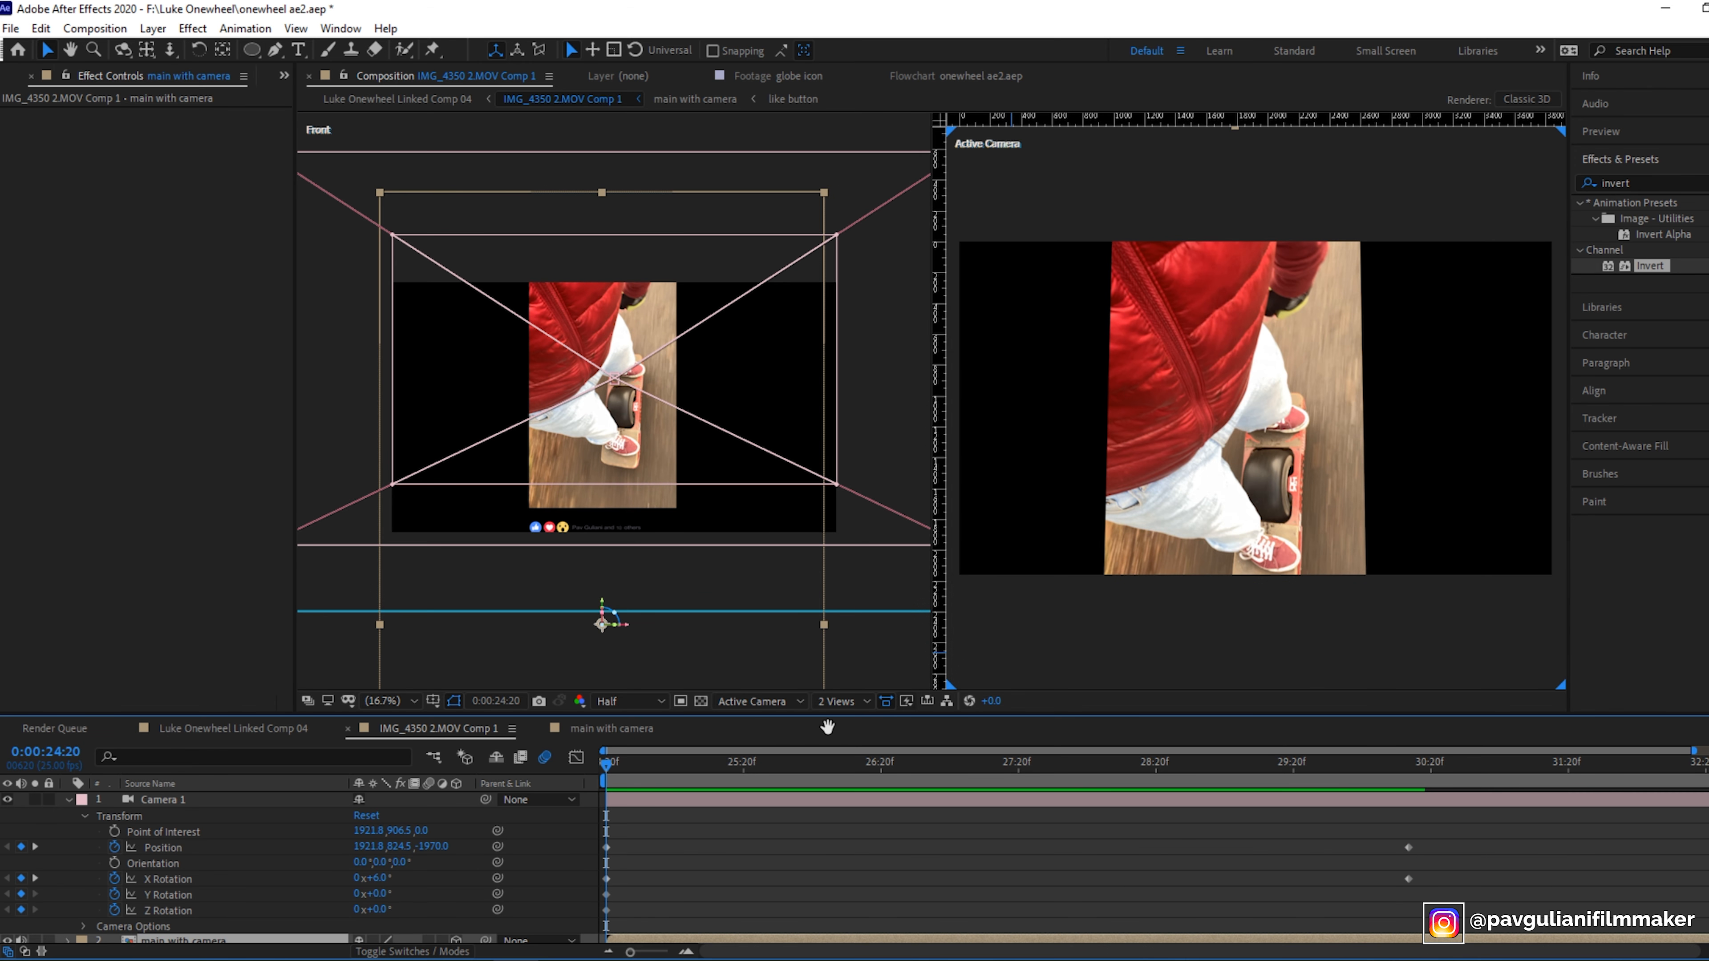
pyautogui.press('space')
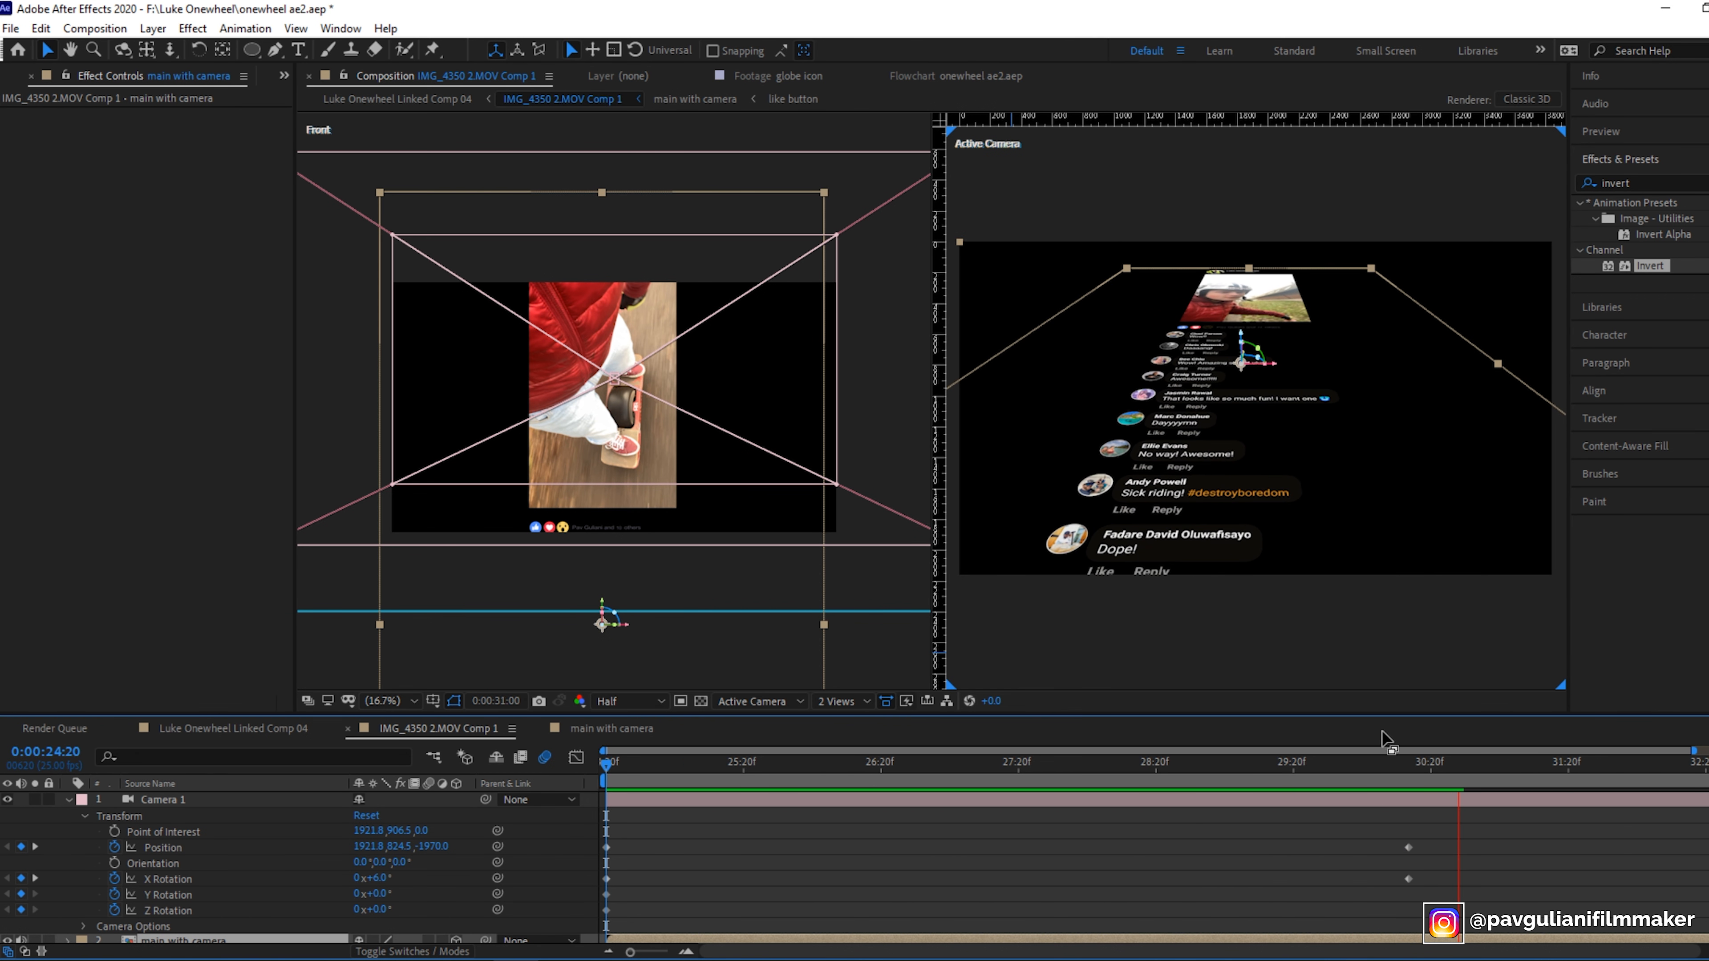
# - Scrub the timeline back and forth to review the camera move
pyautogui.click(1459, 763)
pyautogui.moveTo(1459, 765); pyautogui.dragTo(606, 764)
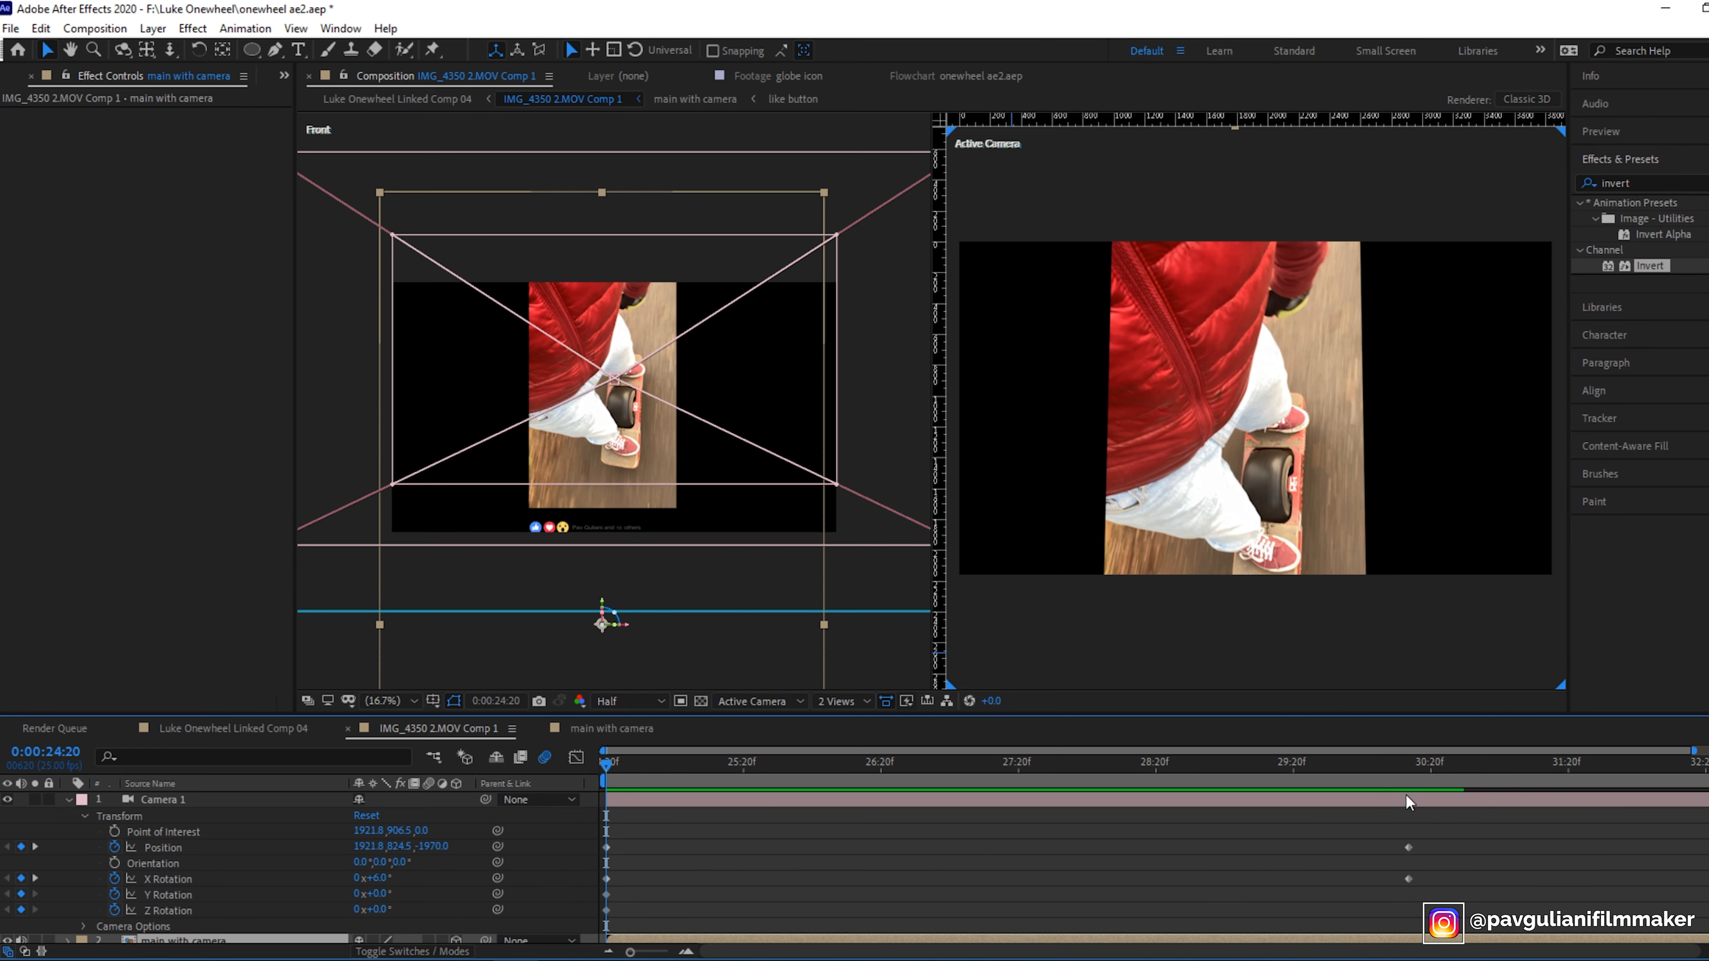
pyautogui.moveTo(602, 767); pyautogui.dragTo(568, 777)
pyautogui.moveTo(607, 765); pyautogui.dragTo(179, 826)
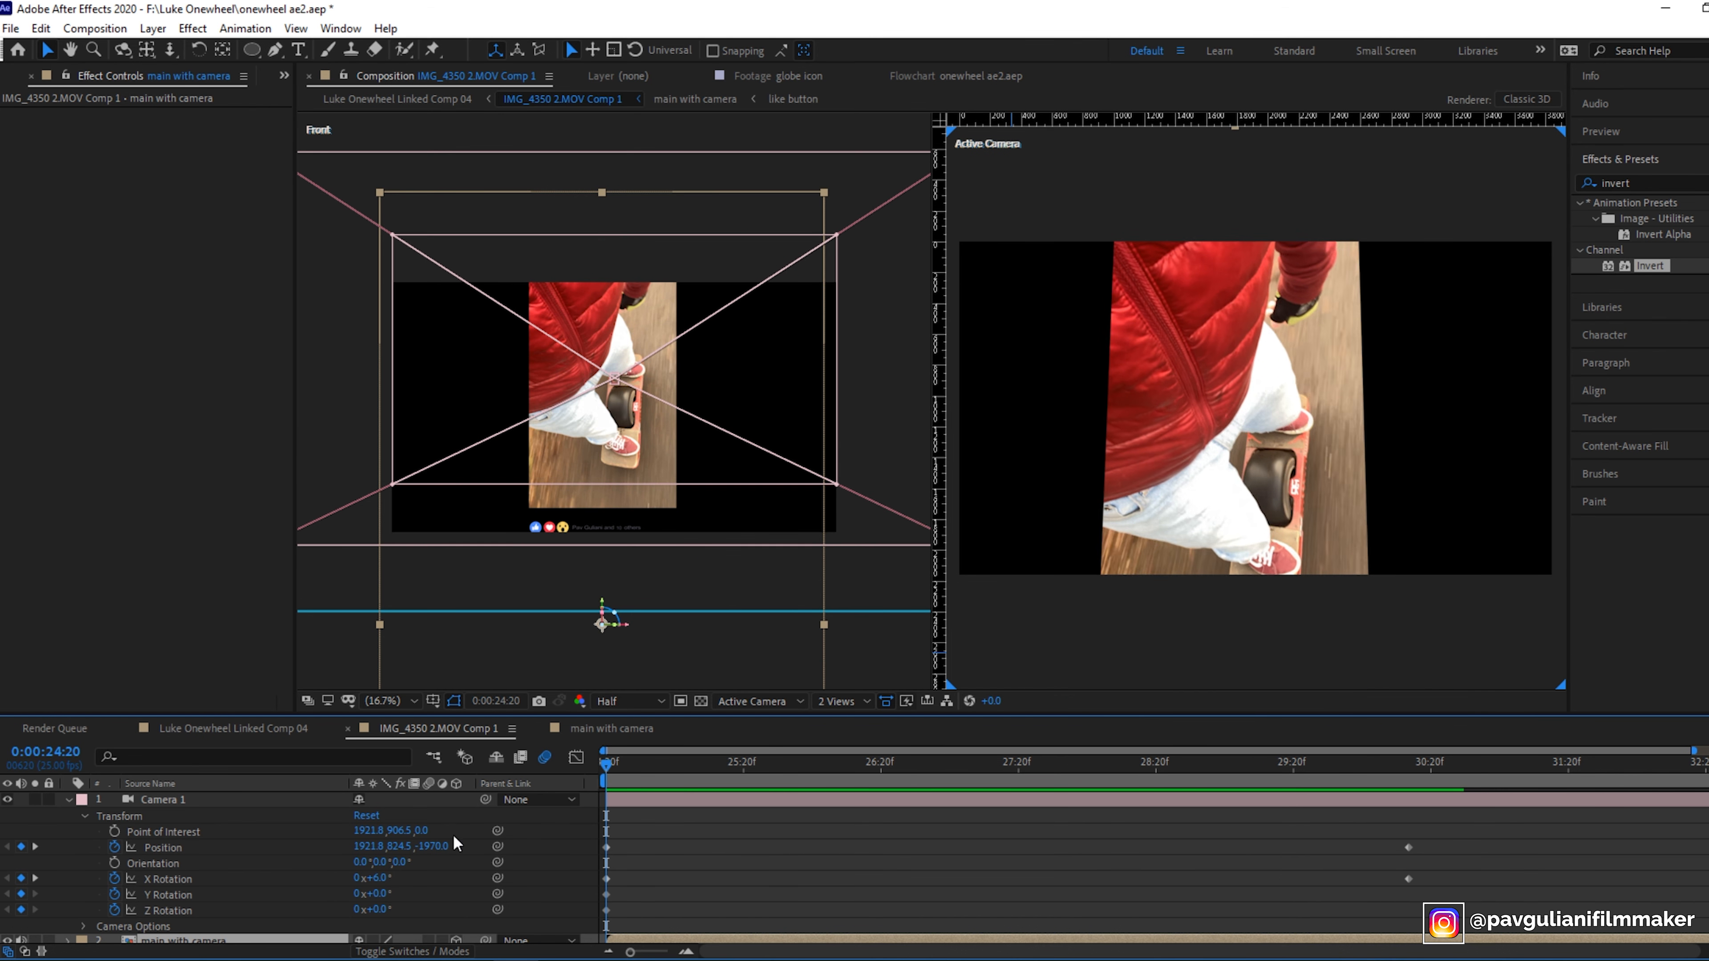
pyautogui.moveTo(605, 765); pyautogui.dragTo(1409, 830)
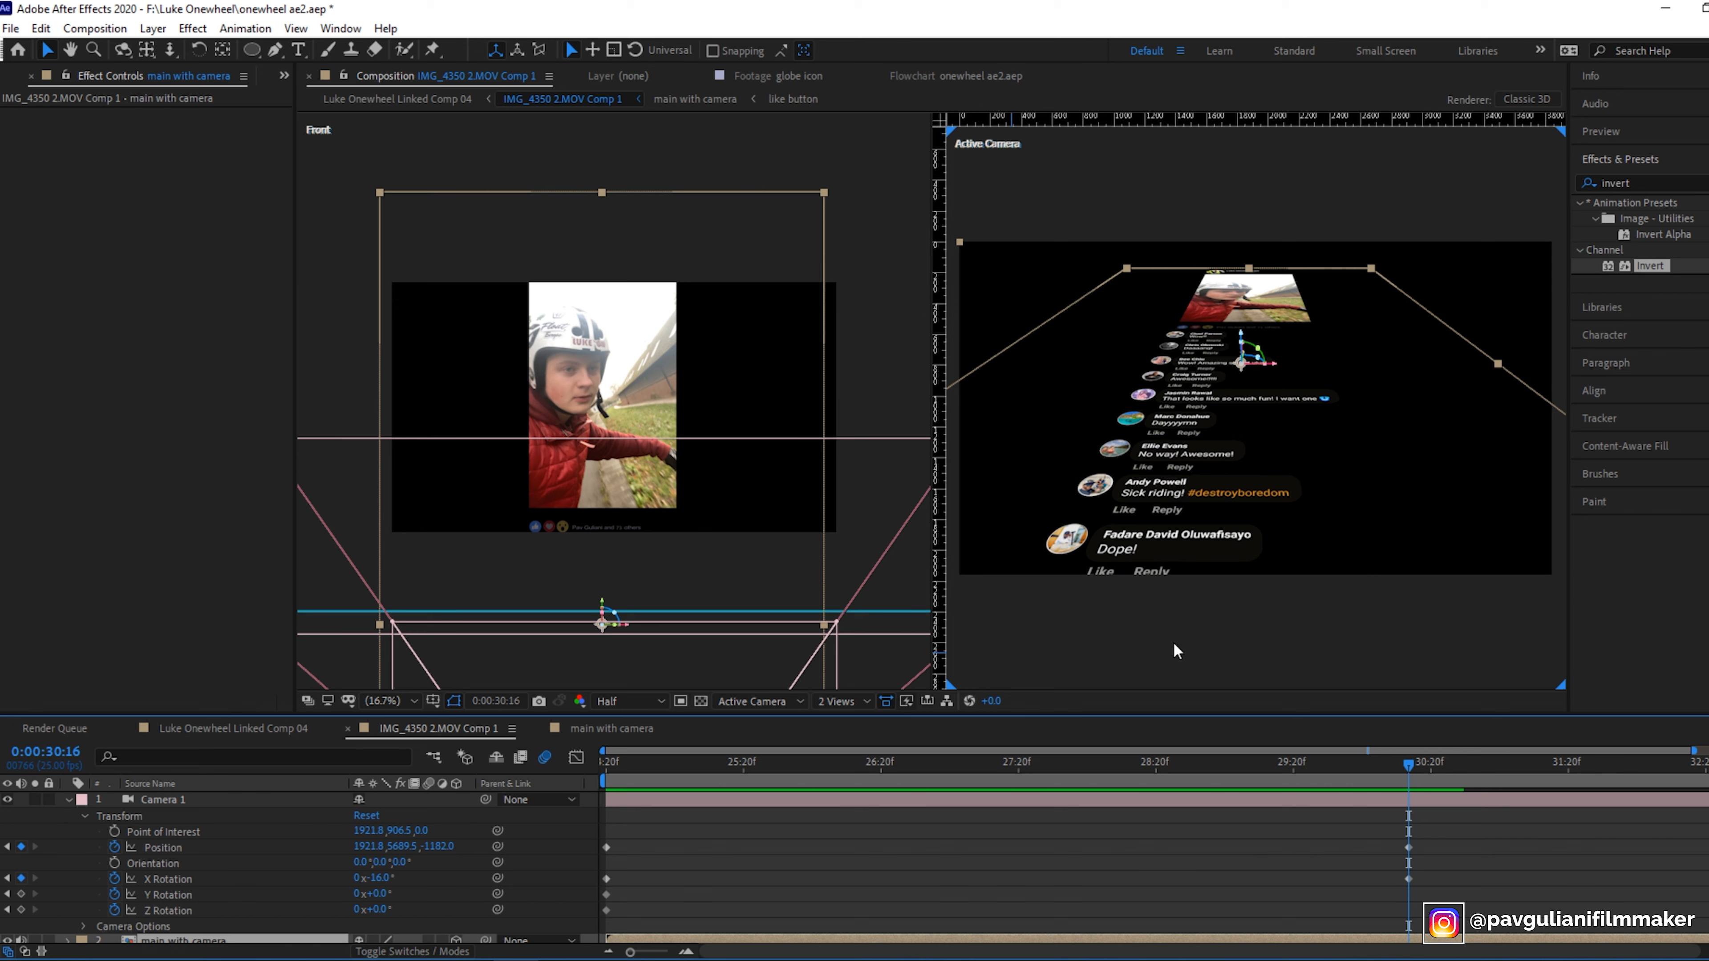
pyautogui.moveTo(1410, 768); pyautogui.dragTo(546, 826)
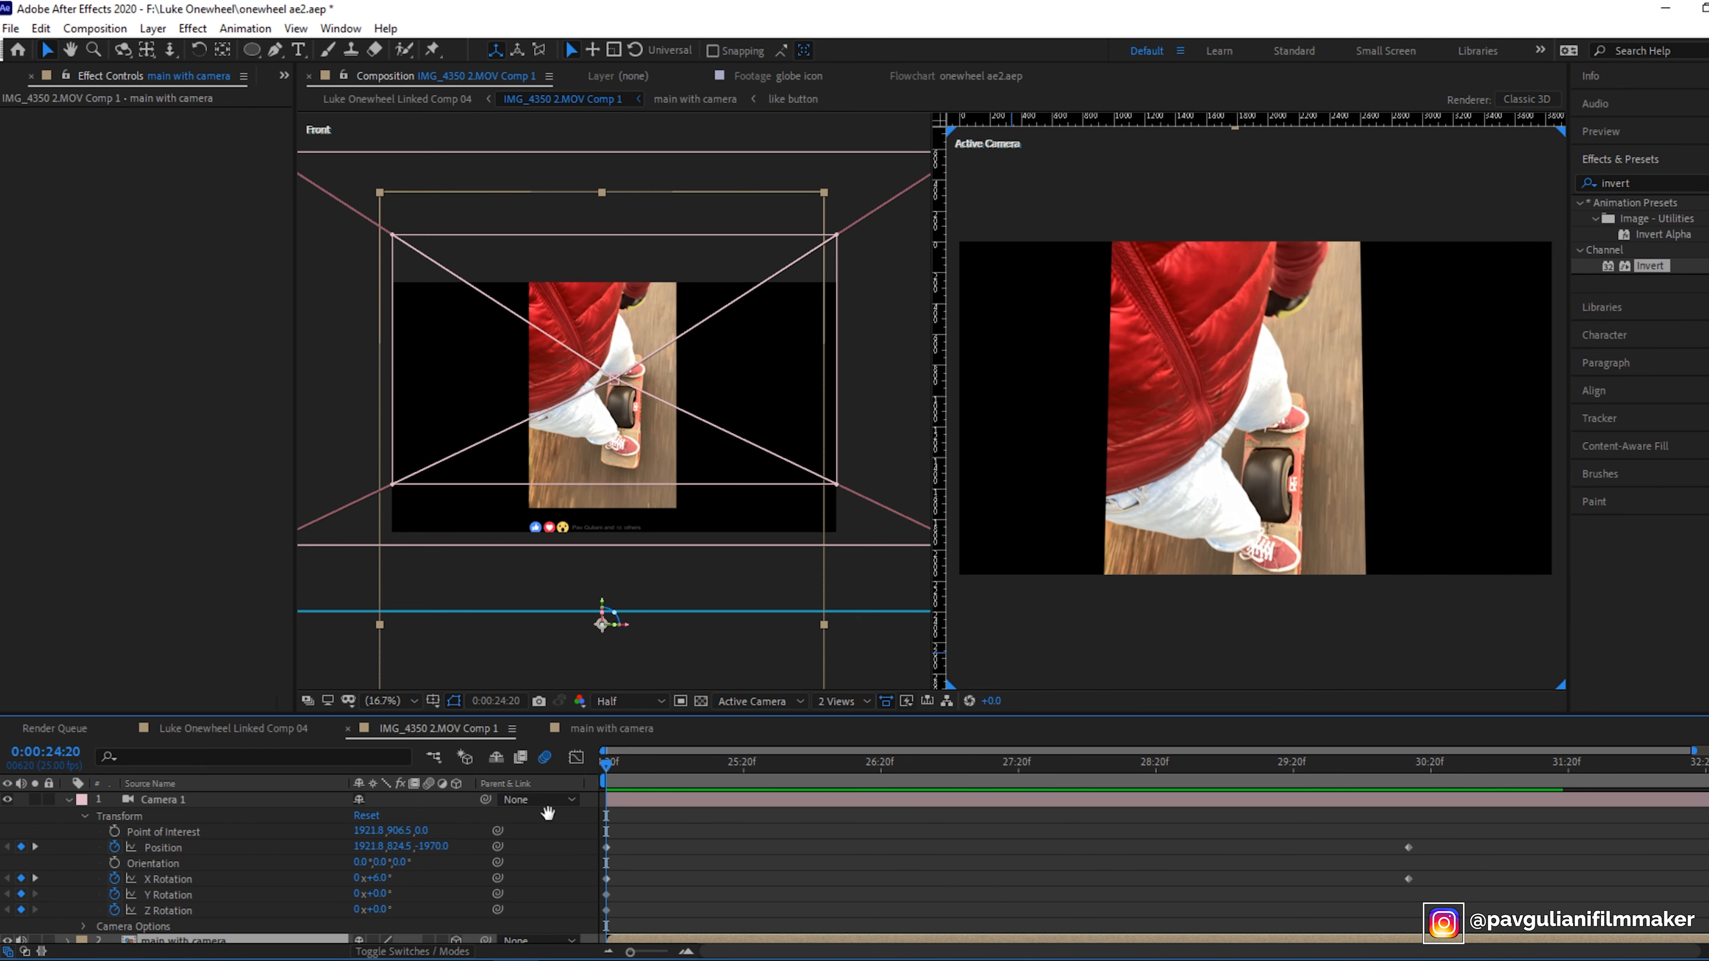
# - Collapse the camera properties and open the main with camera composition
pyautogui.press('space')
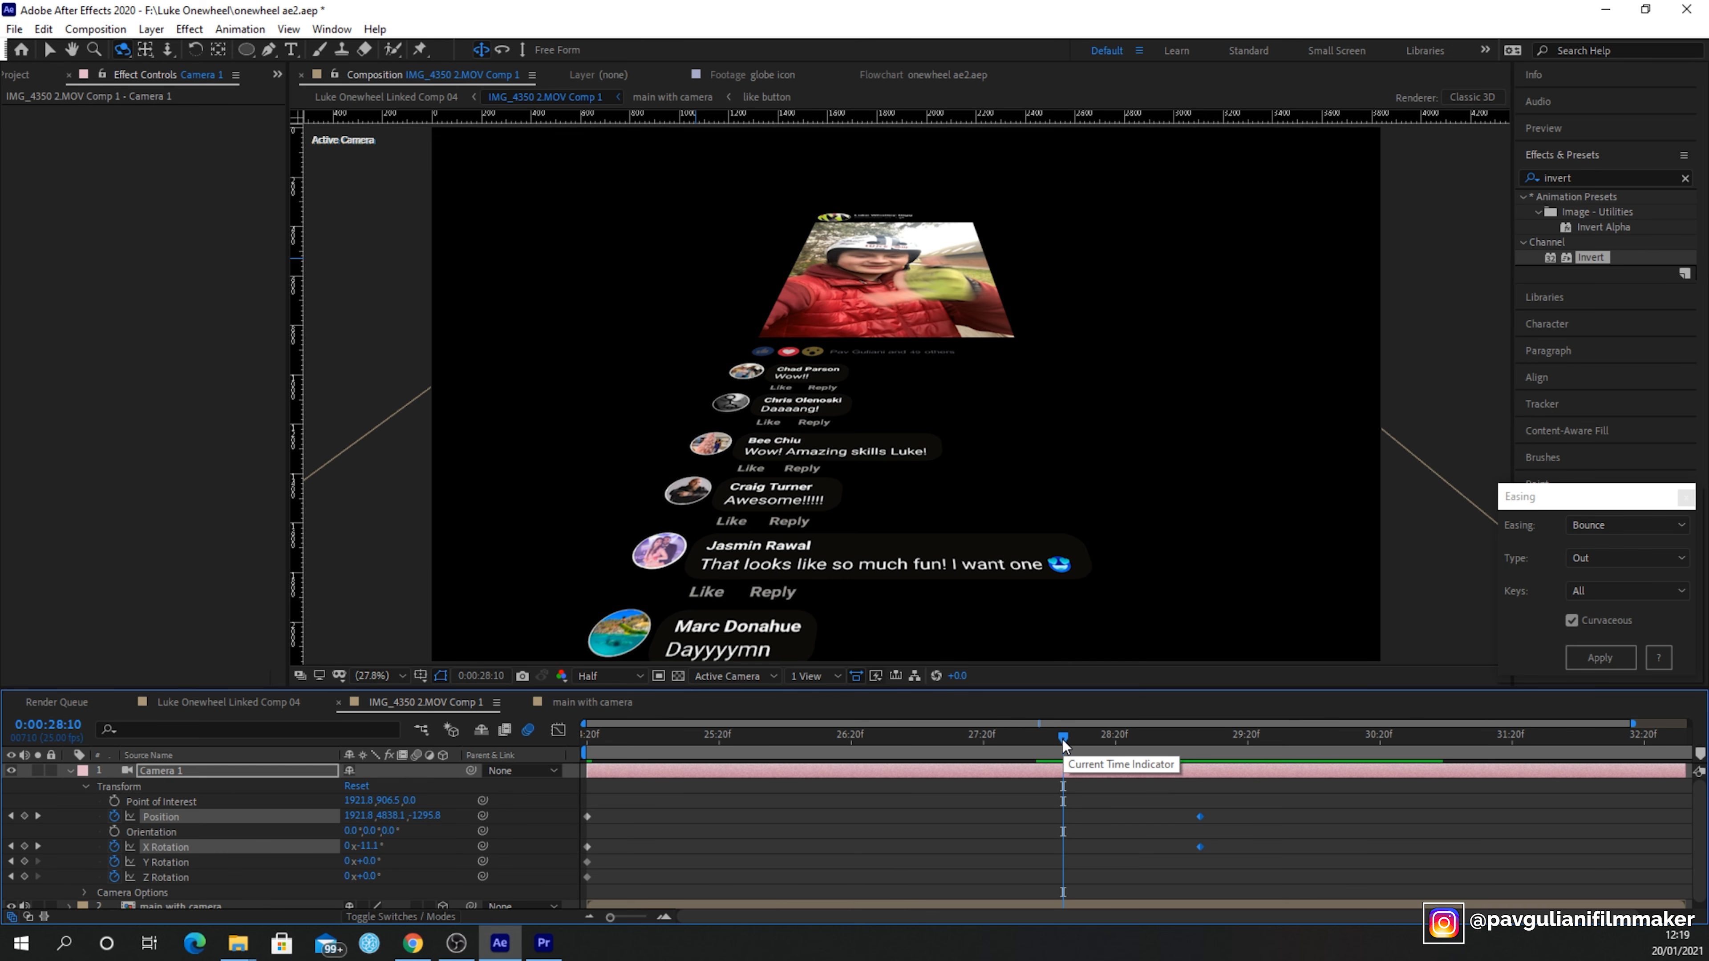
pyautogui.press('space')
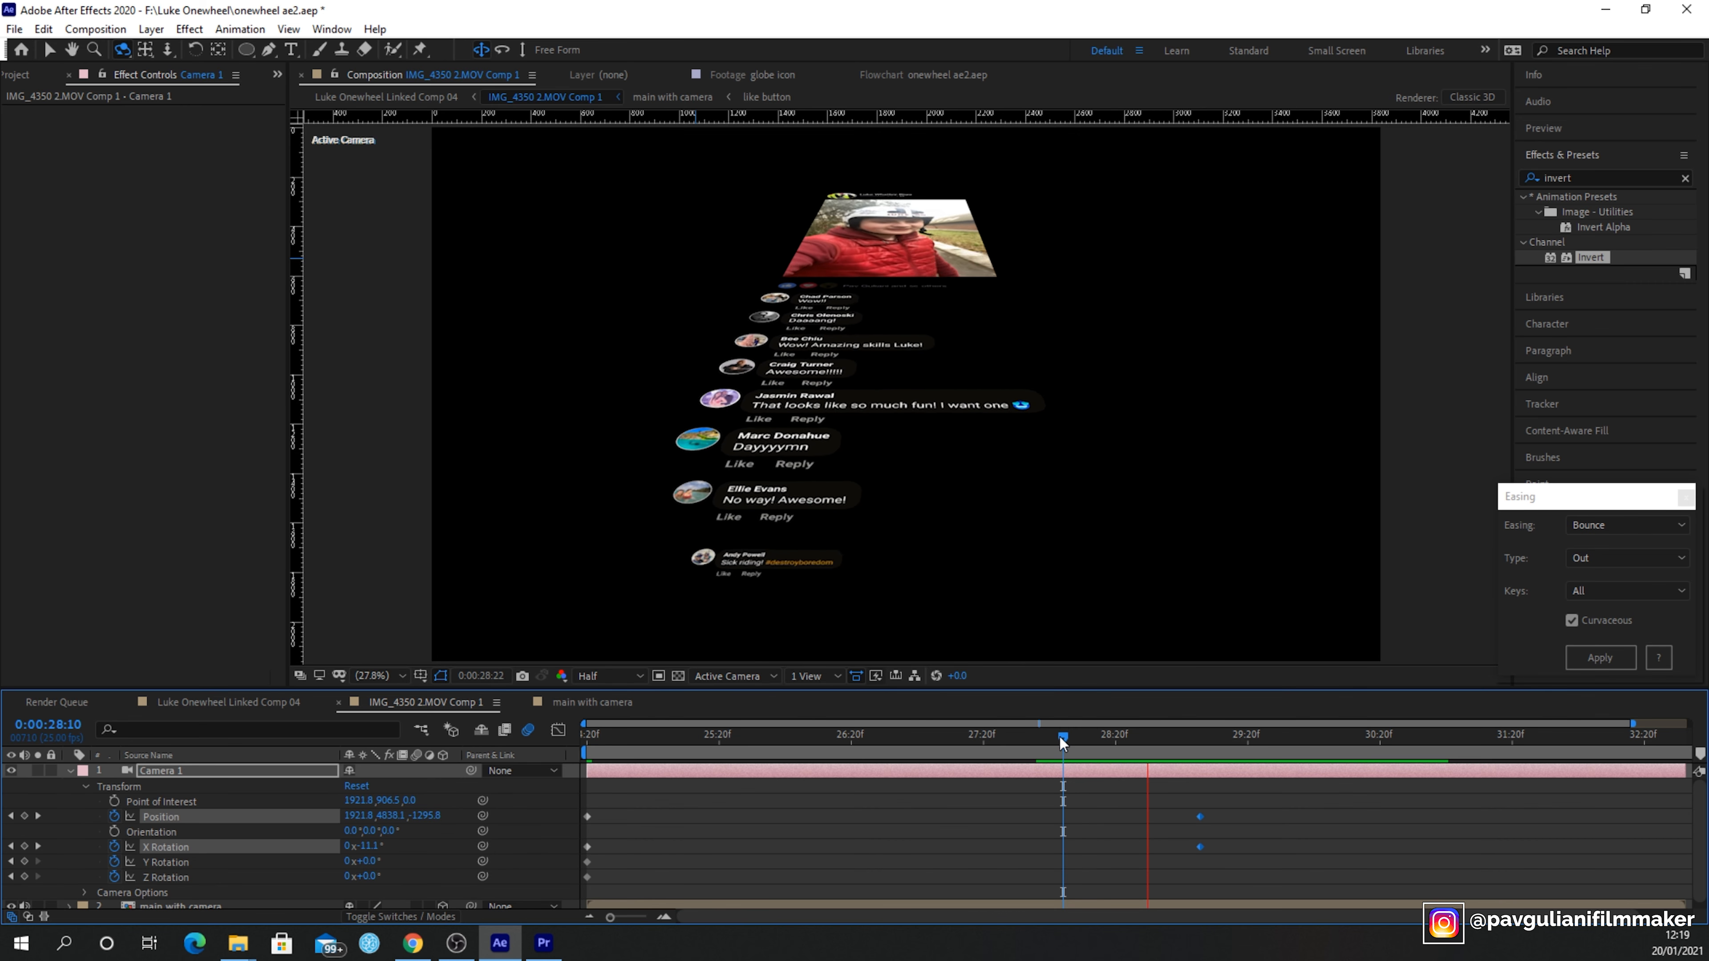
pyautogui.moveTo(1060, 735); pyautogui.dragTo(1077, 740)
pyautogui.scroll(-1, 201, 804)
pyautogui.press('u')
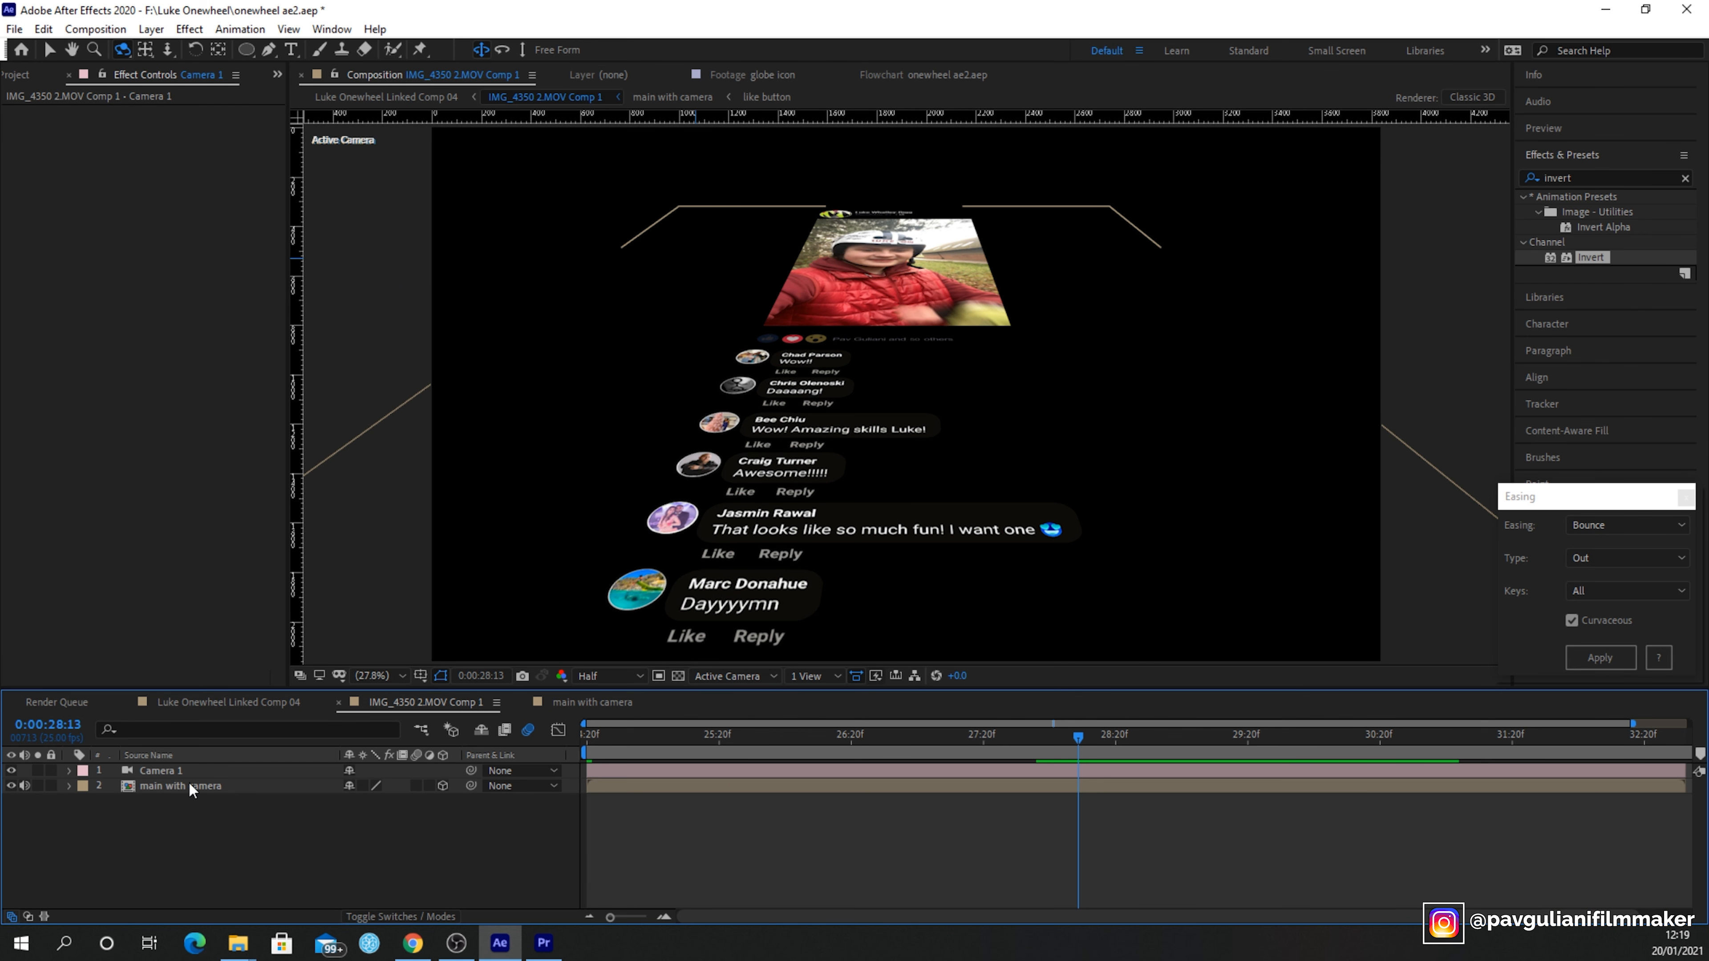
pyautogui.doubleClick(173, 784)
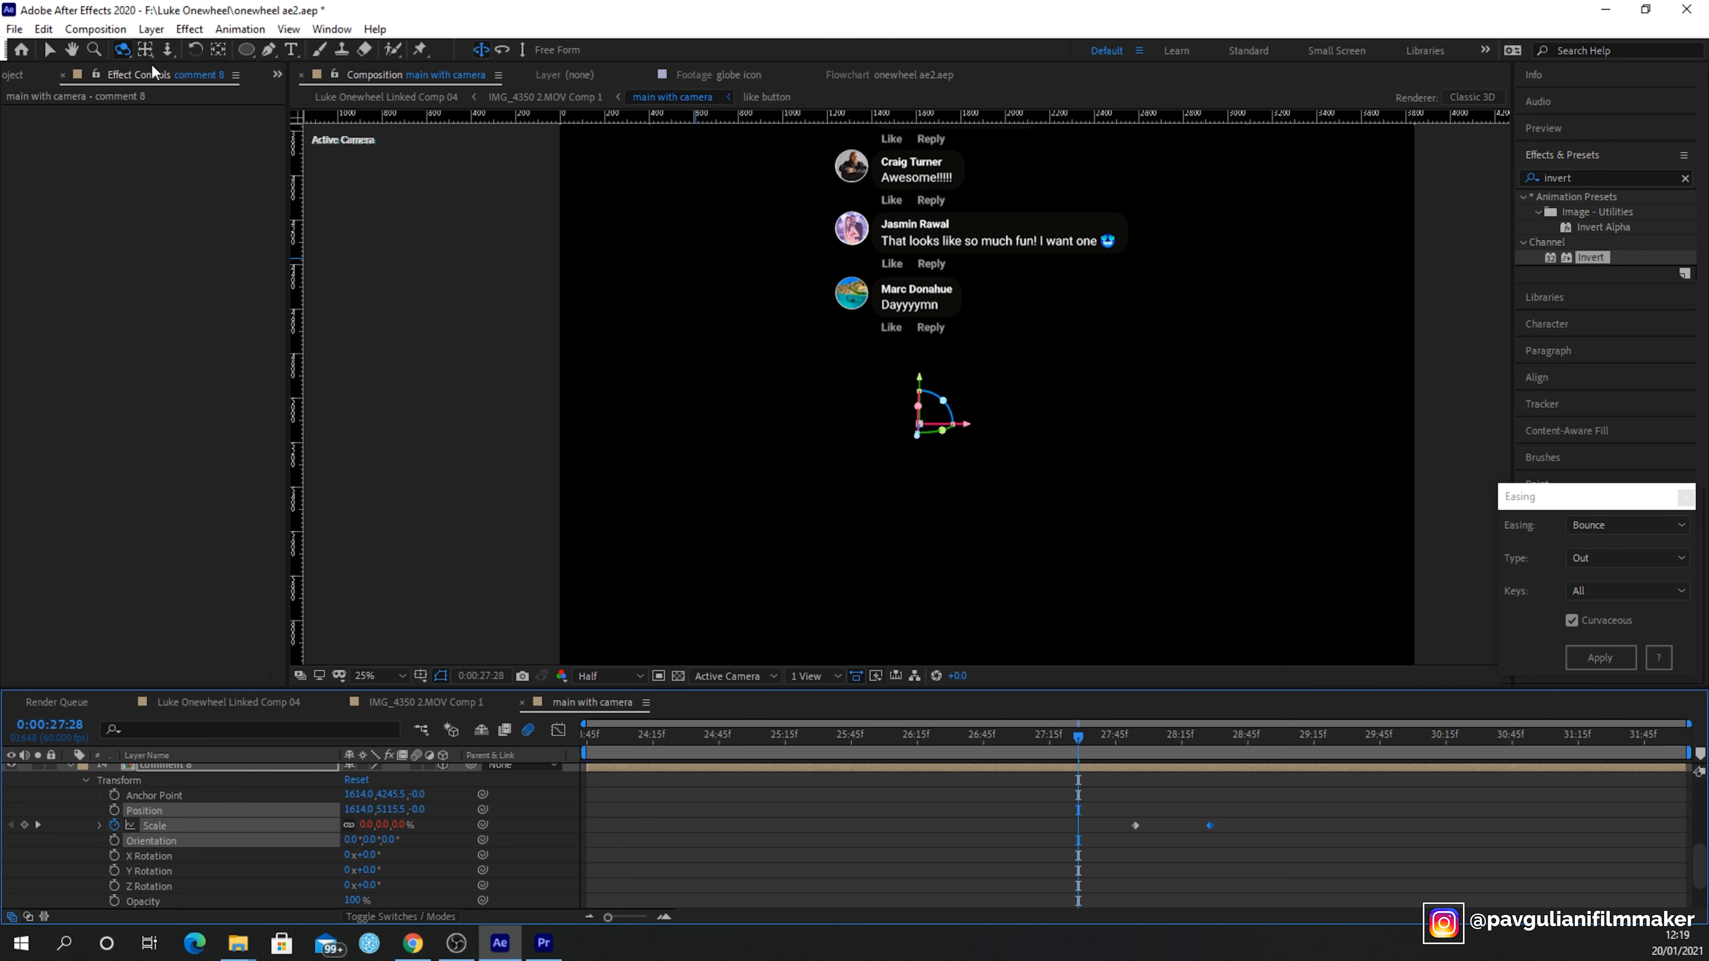
# - Select the comment 8 layer in main with camera and delete its existing Scale keyframes
pyautogui.click(71, 49)
pyautogui.moveTo(805, 242); pyautogui.dragTo(762, 536)
pyautogui.moveTo(832, 298); pyautogui.dragTo(792, 597)
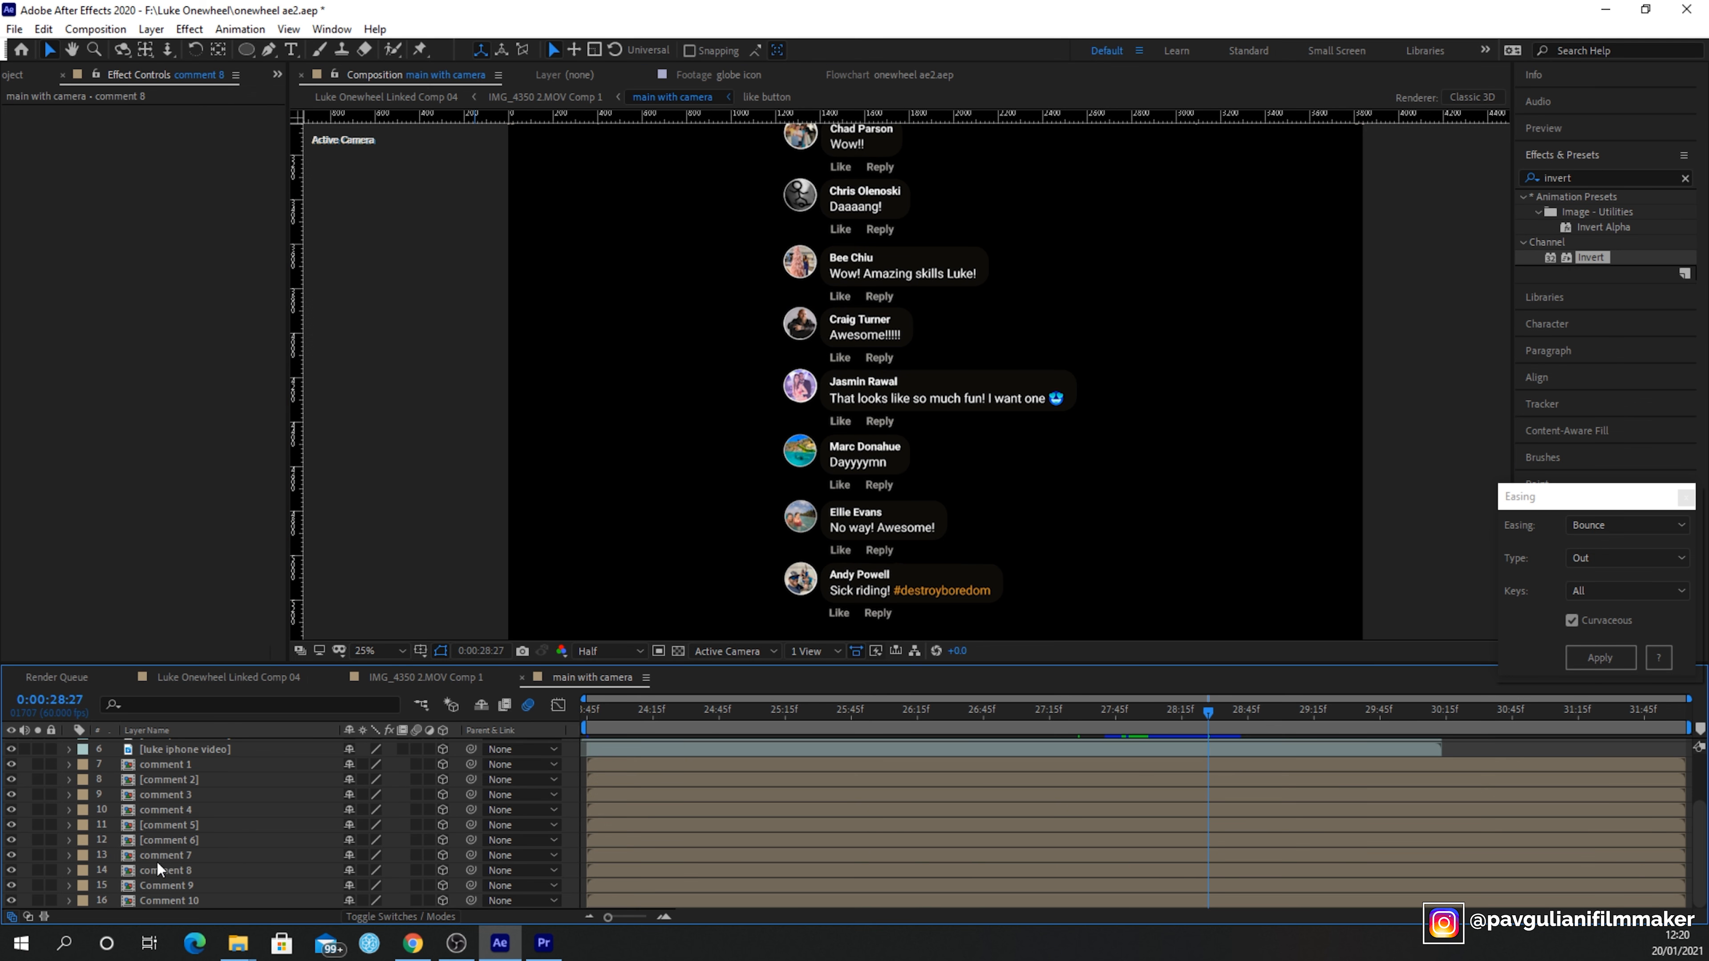
pyautogui.click(181, 871)
pyautogui.click(69, 871)
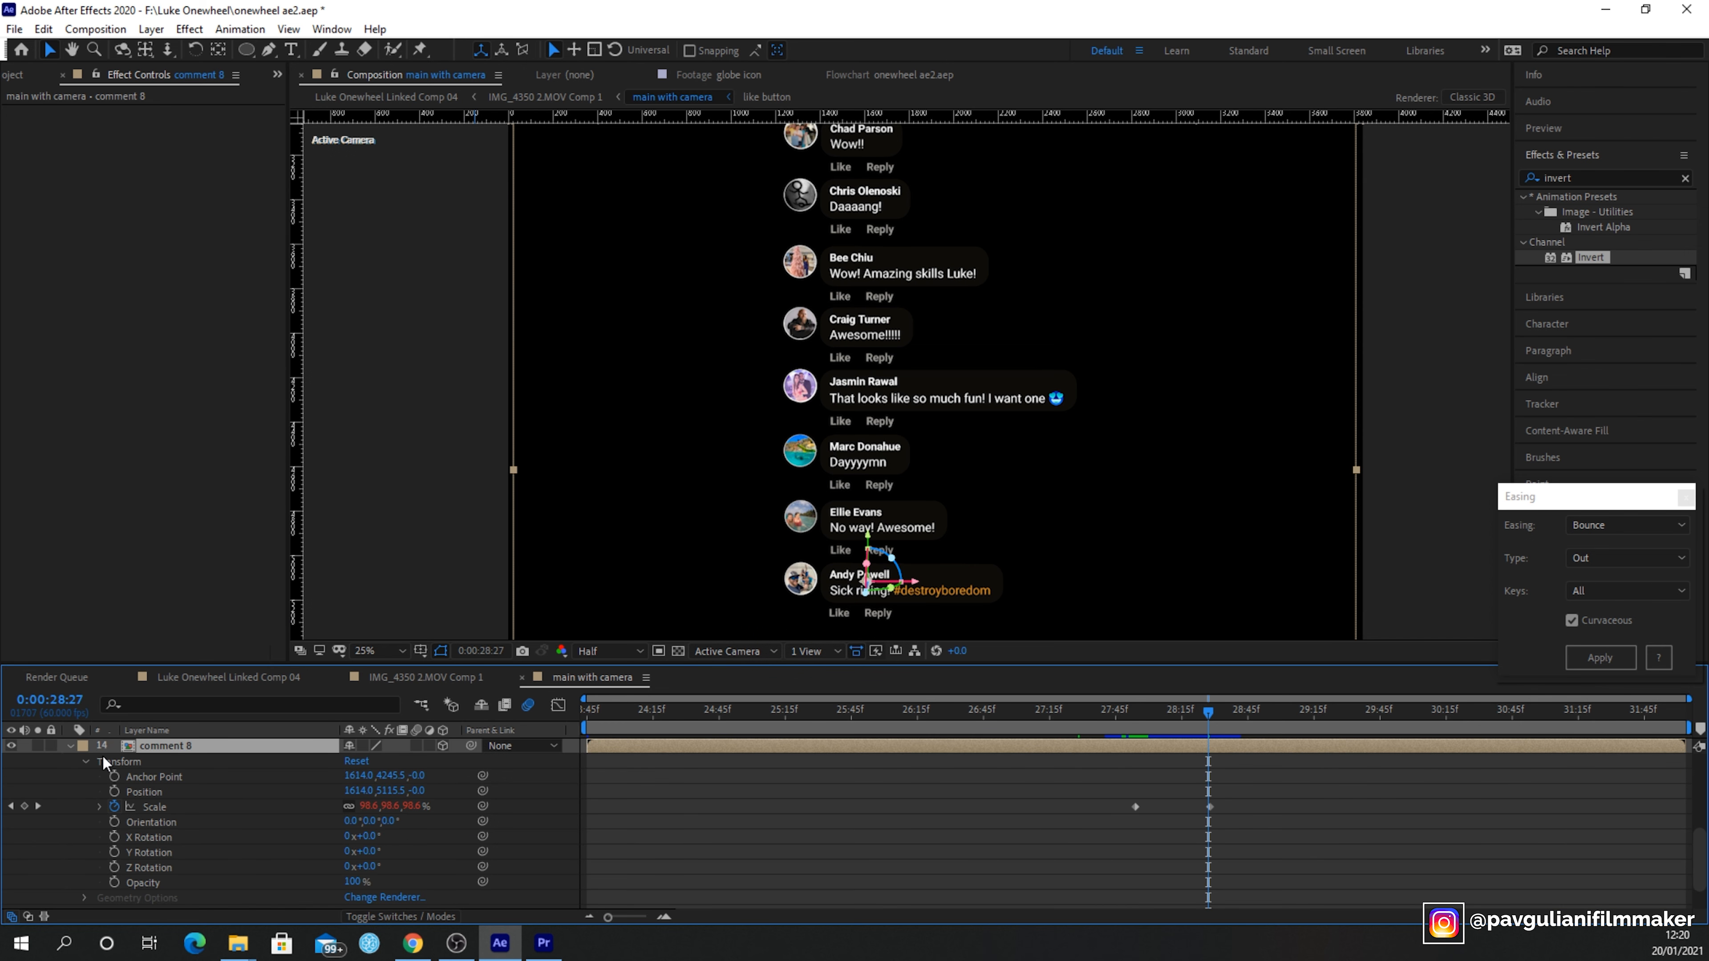
pyautogui.moveTo(1046, 772); pyautogui.dragTo(1278, 870)
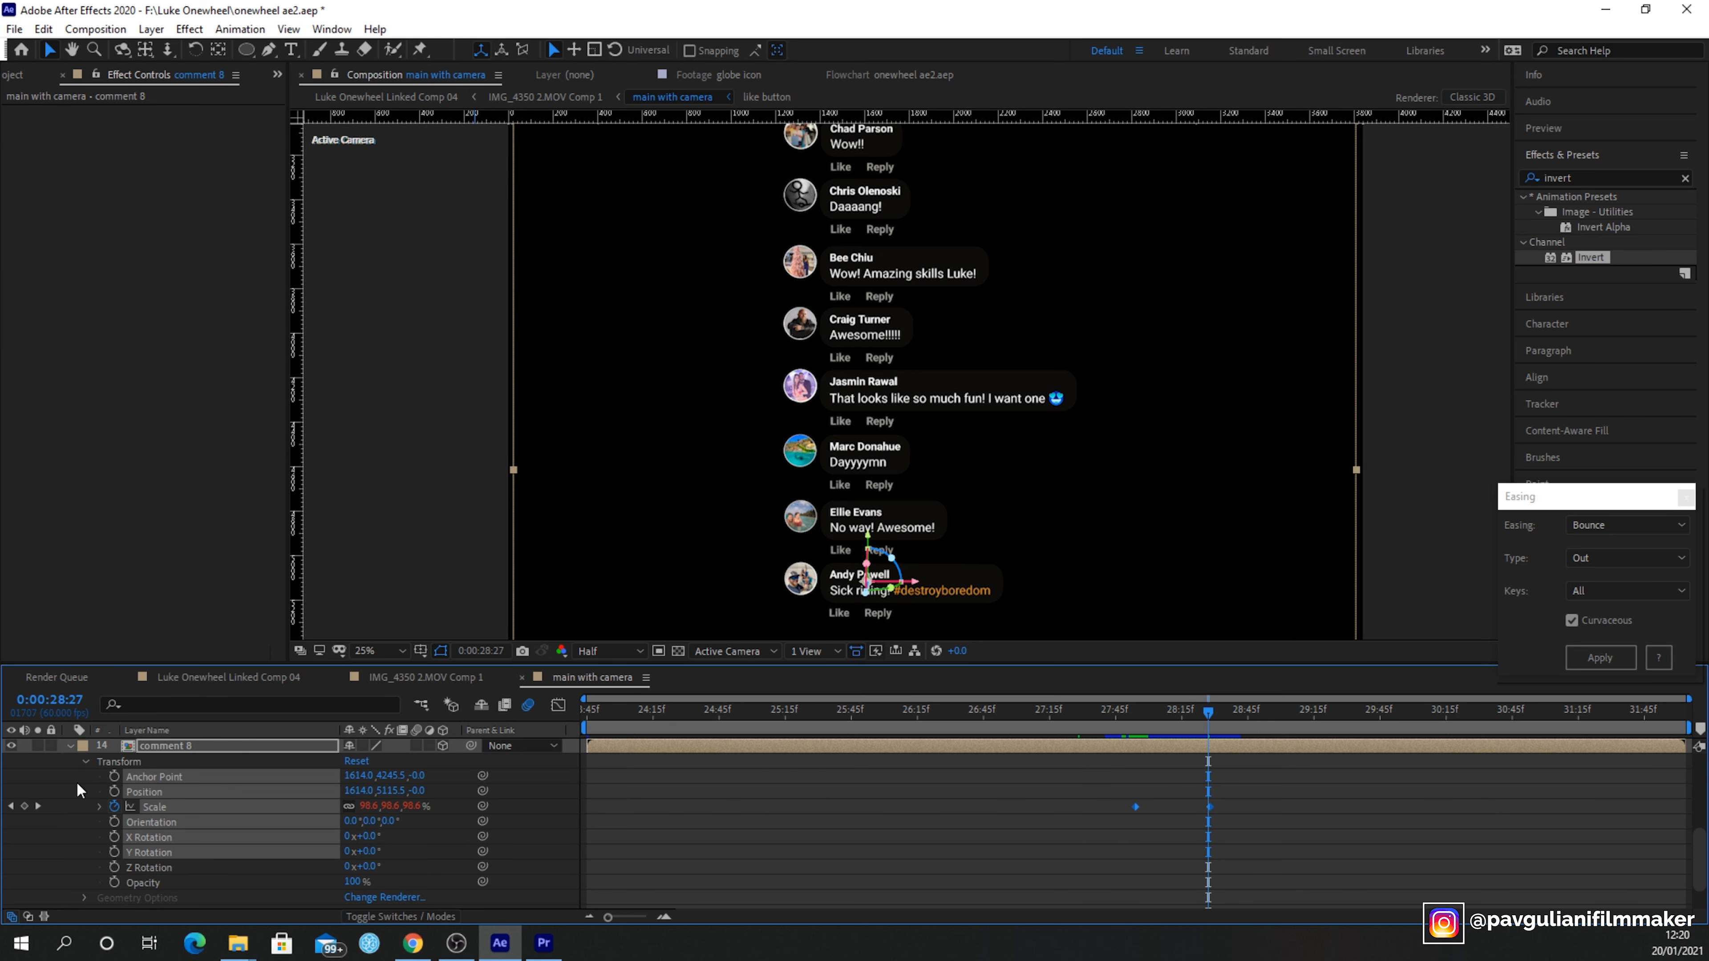
pyautogui.press('Delete')
# - Keyframe comment 8's Scale at 0% at 27:37 and 100% at 28:15 so the comment pops in
pyautogui.click(1097, 711)
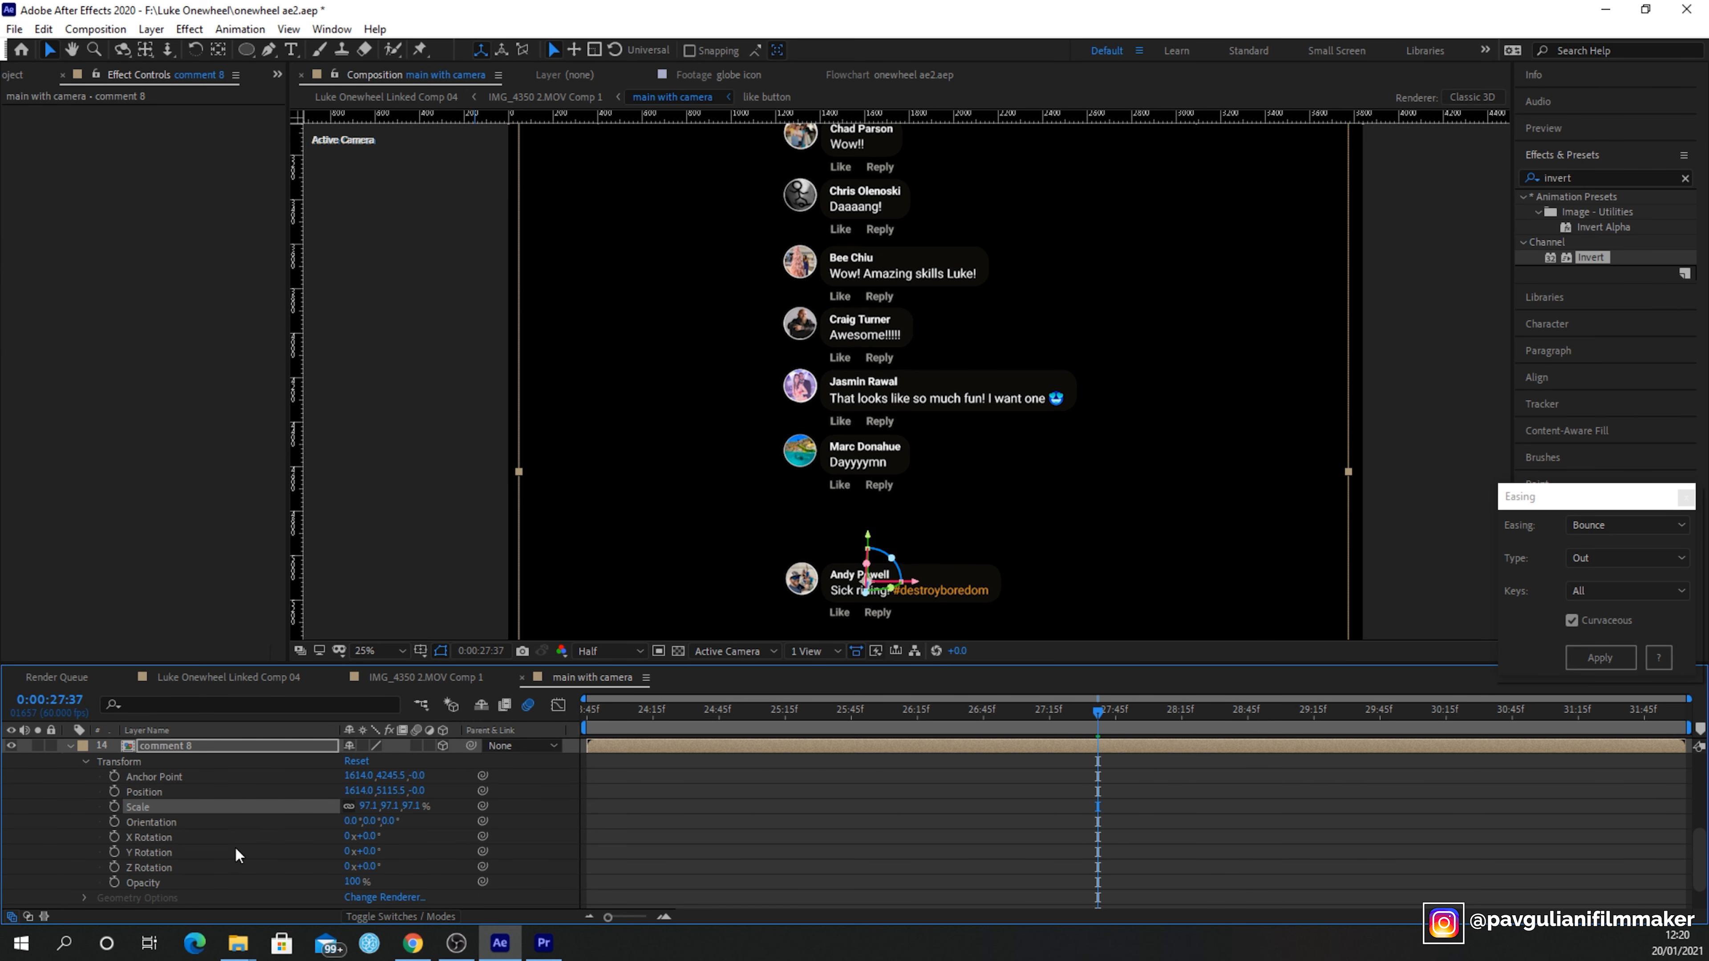
pyautogui.click(115, 808)
pyautogui.moveTo(1098, 720); pyautogui.dragTo(1183, 726)
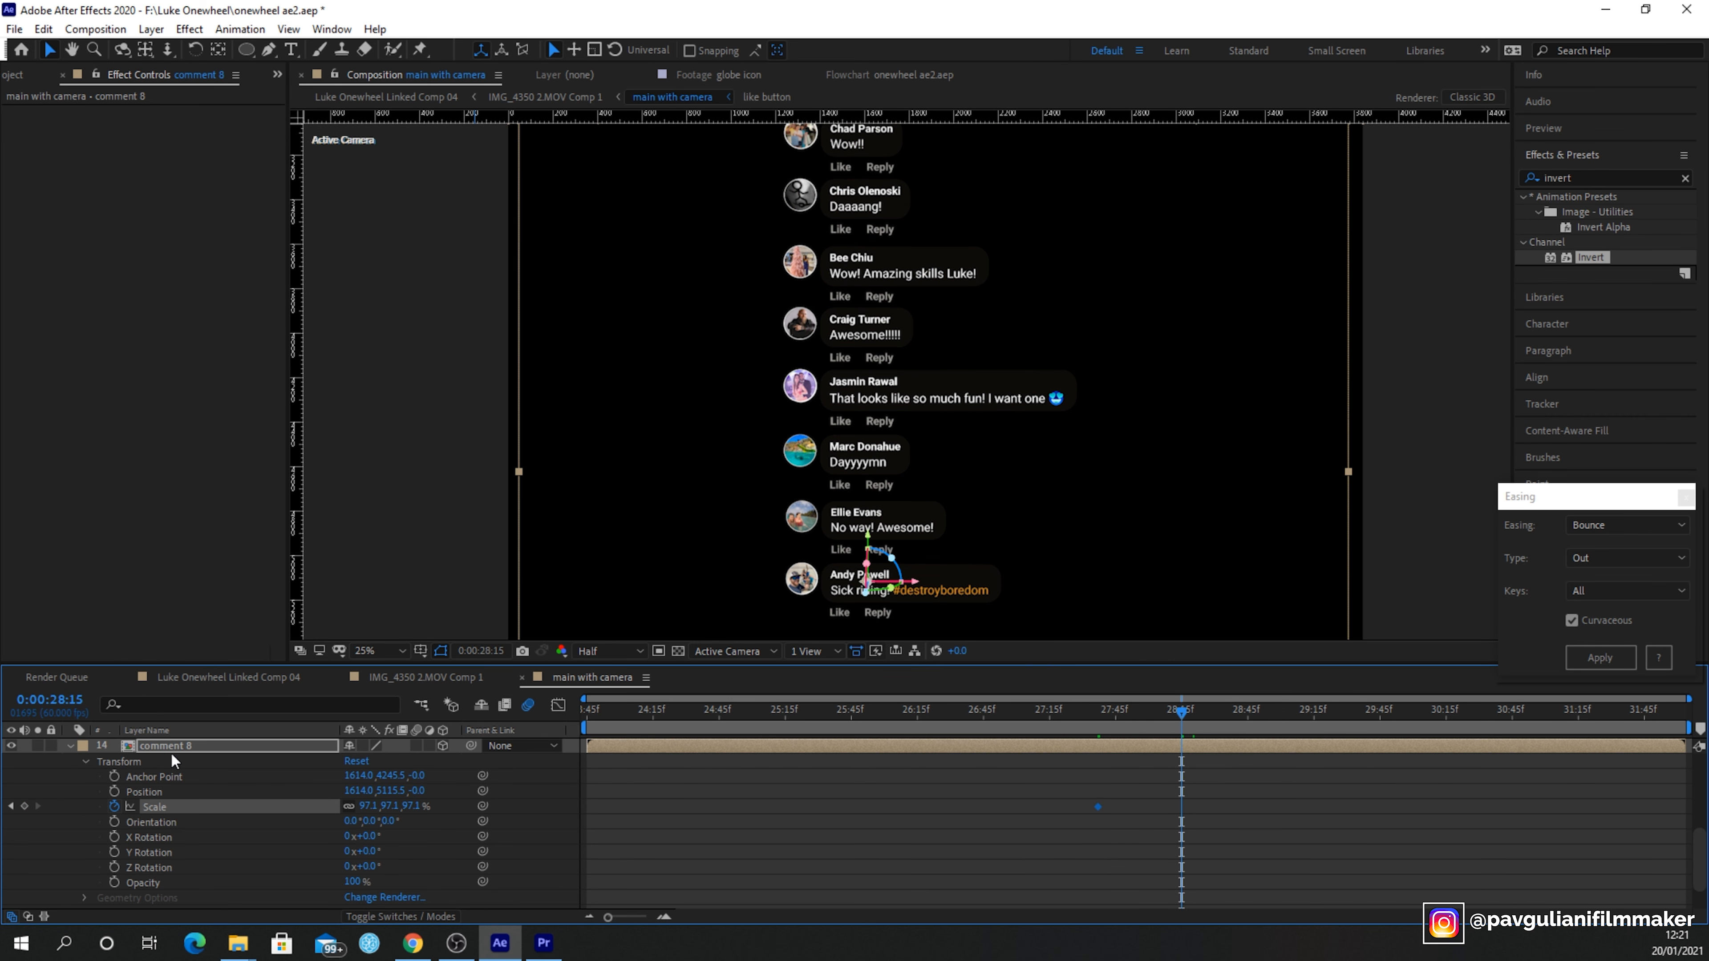
pyautogui.click(25, 808)
pyautogui.click(364, 807)
pyautogui.write('100')
pyautogui.press('Return')
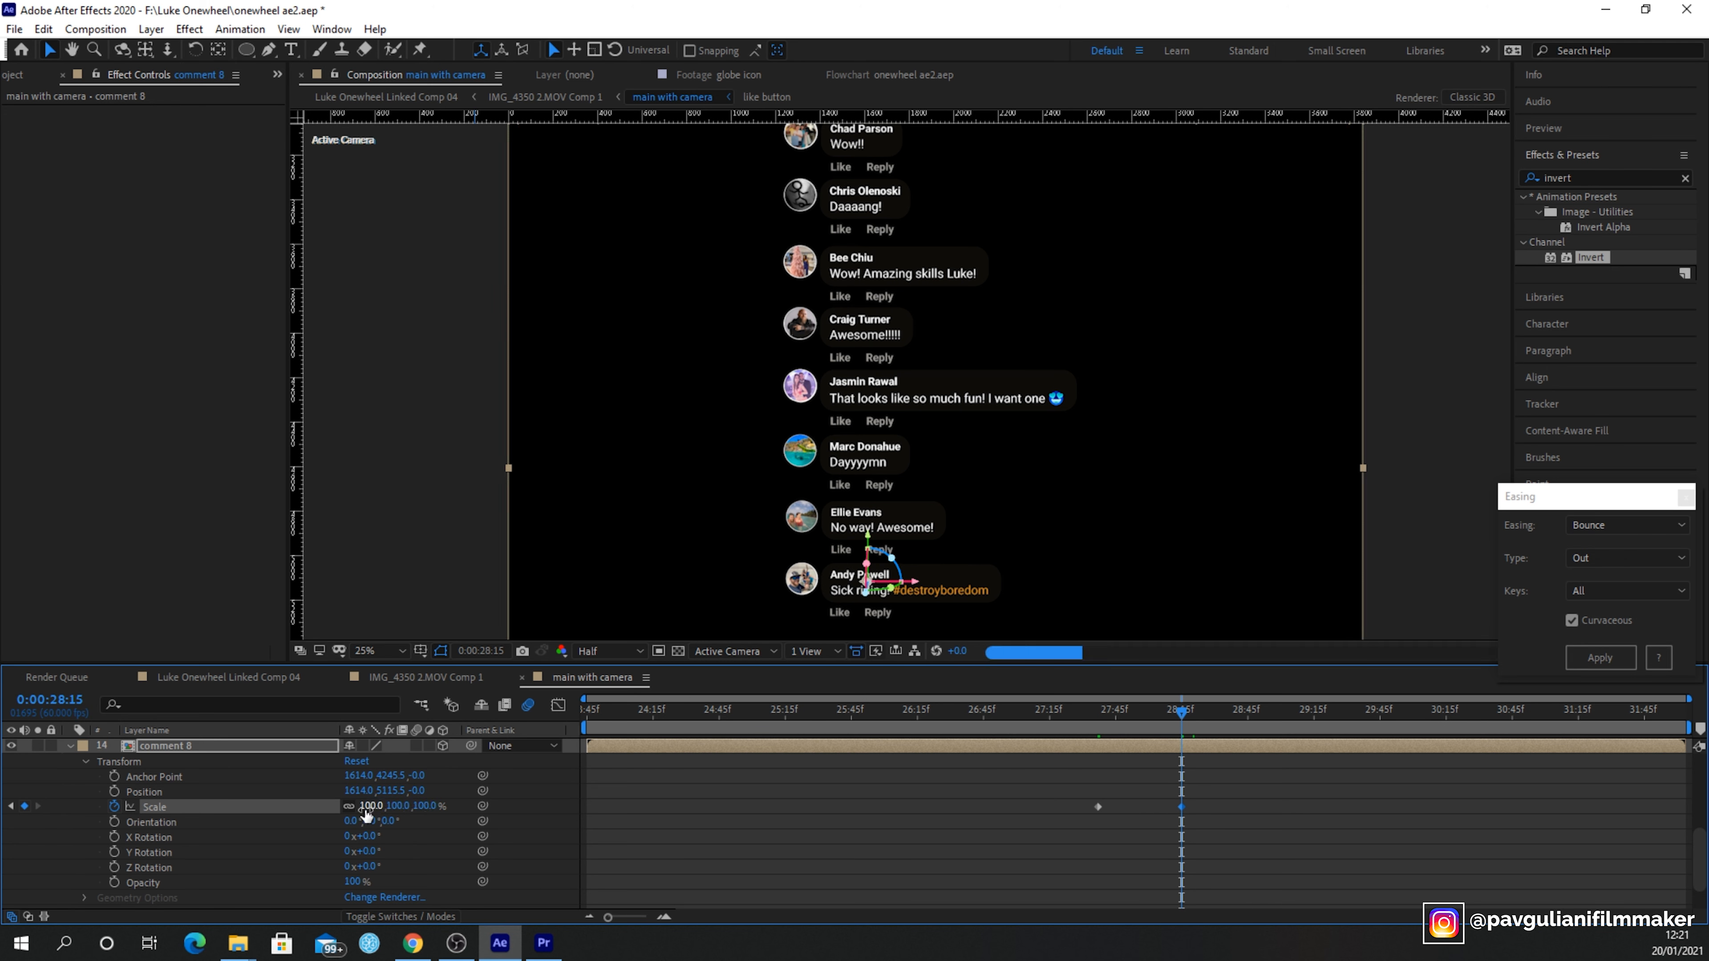
pyautogui.click(10, 806)
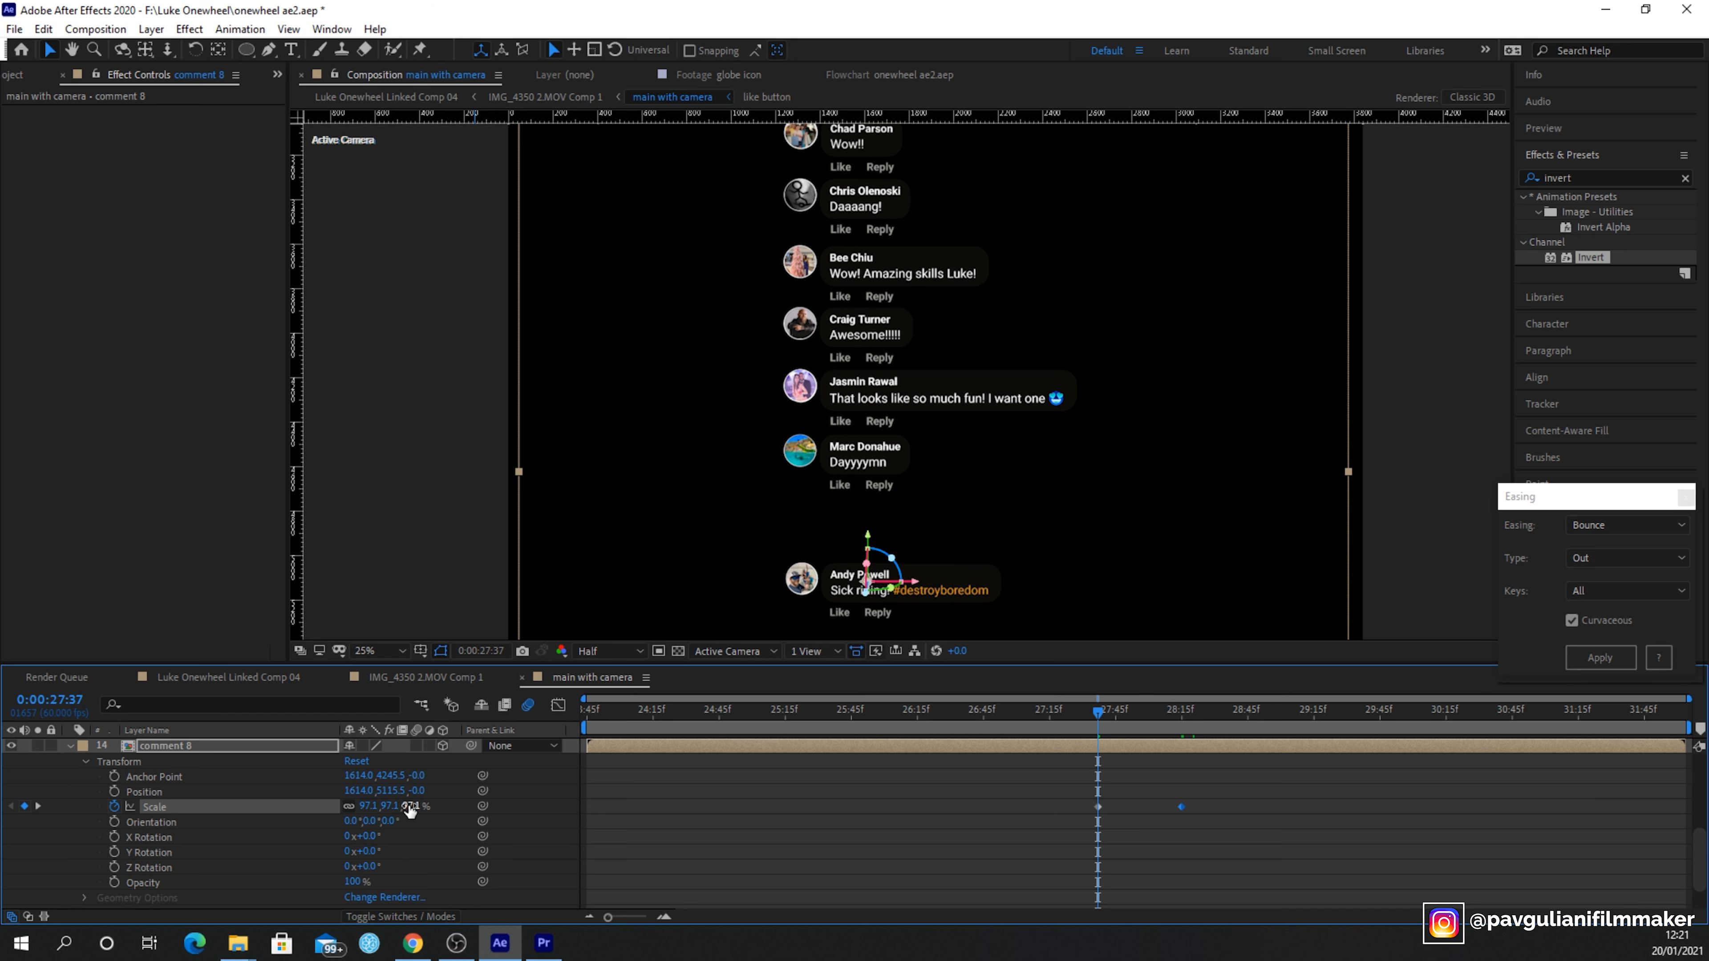
pyautogui.click(410, 807)
pyautogui.write('0')
pyautogui.press('Return')
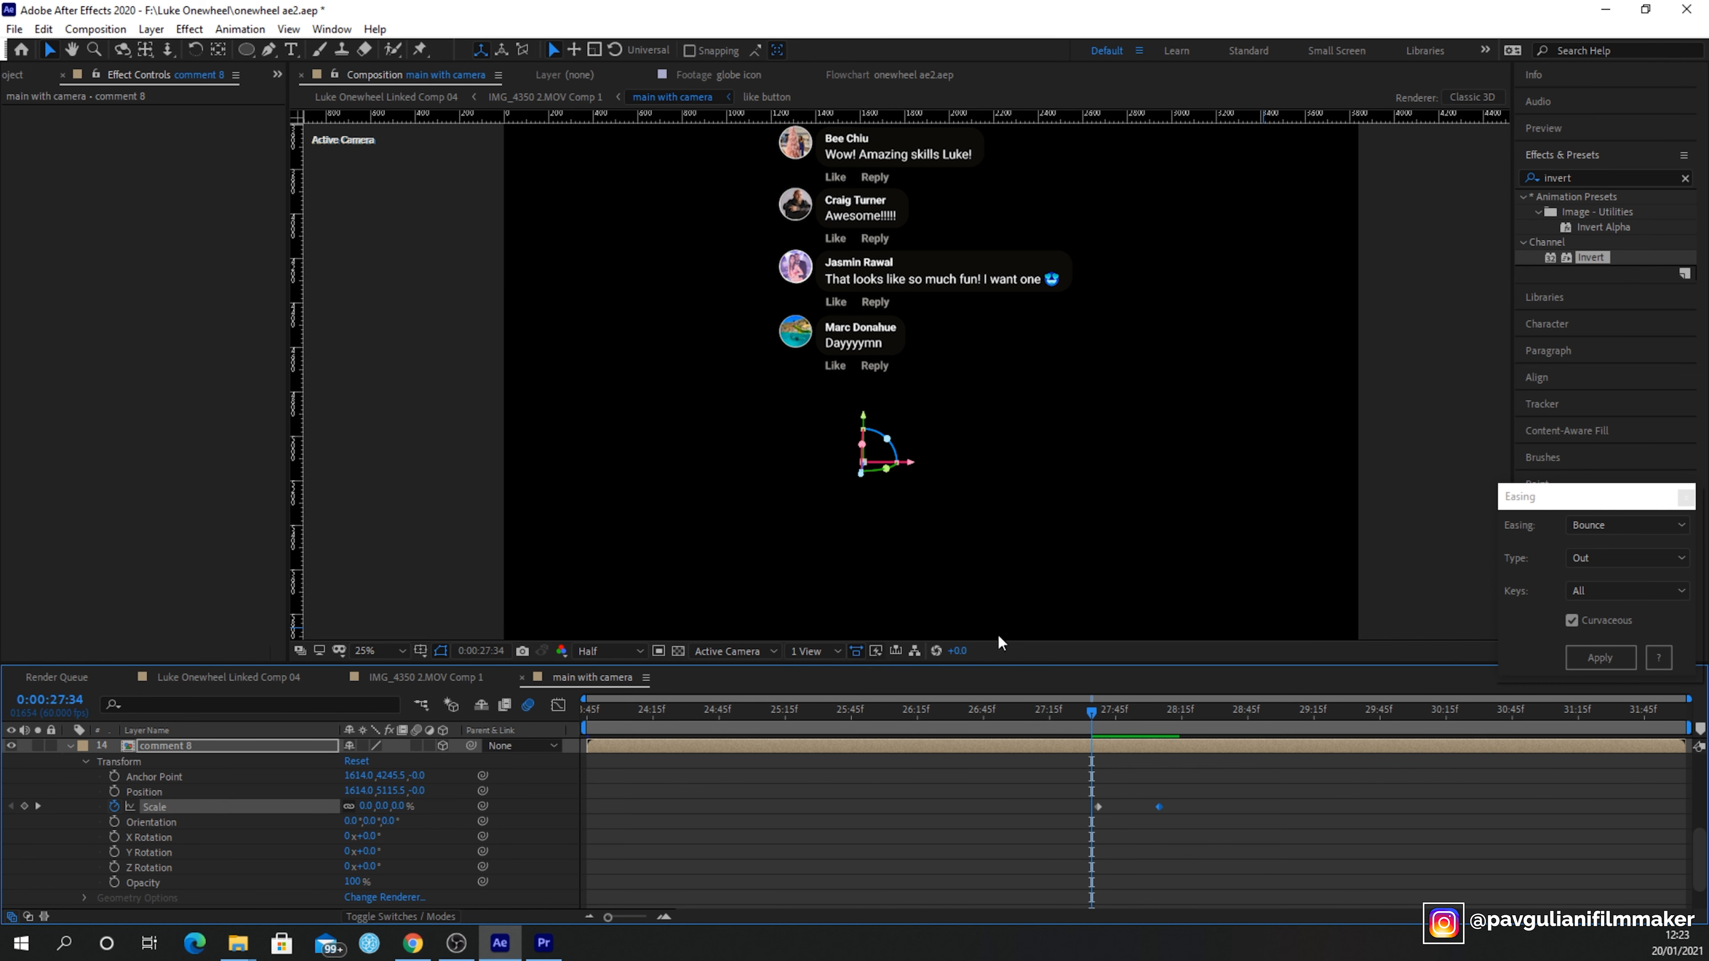
# - Play back and scrub around 27:37 to preview comment 8 scaling in
pyautogui.press('space')
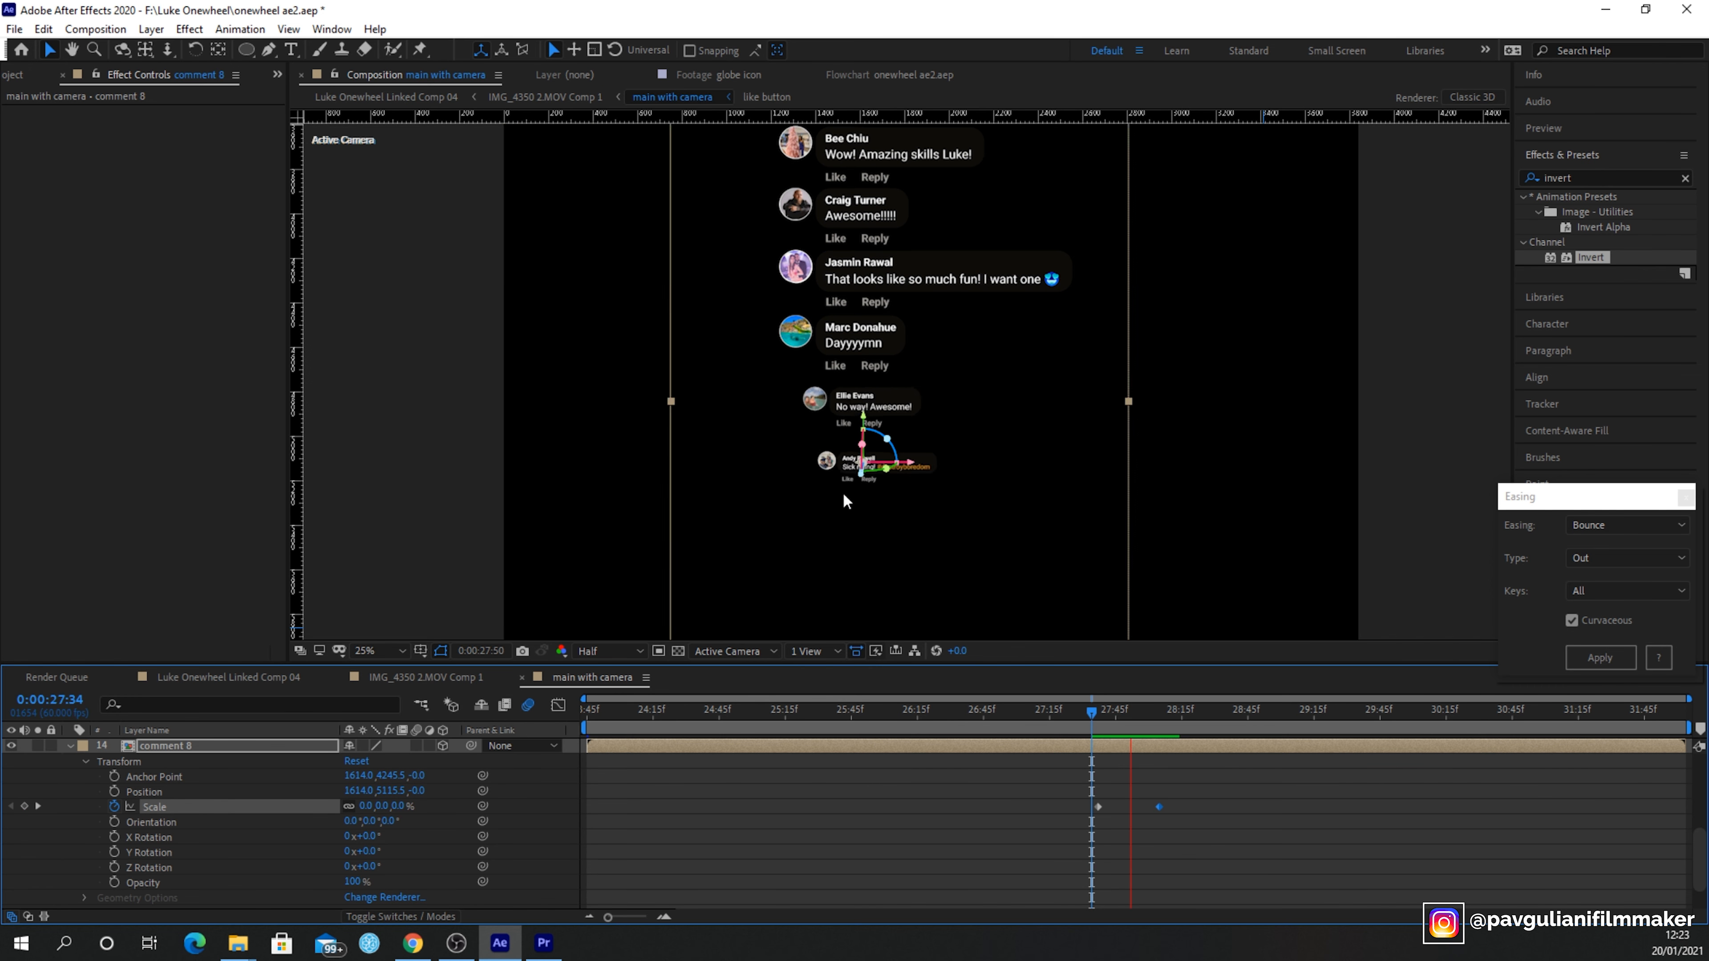
pyautogui.click(1135, 712)
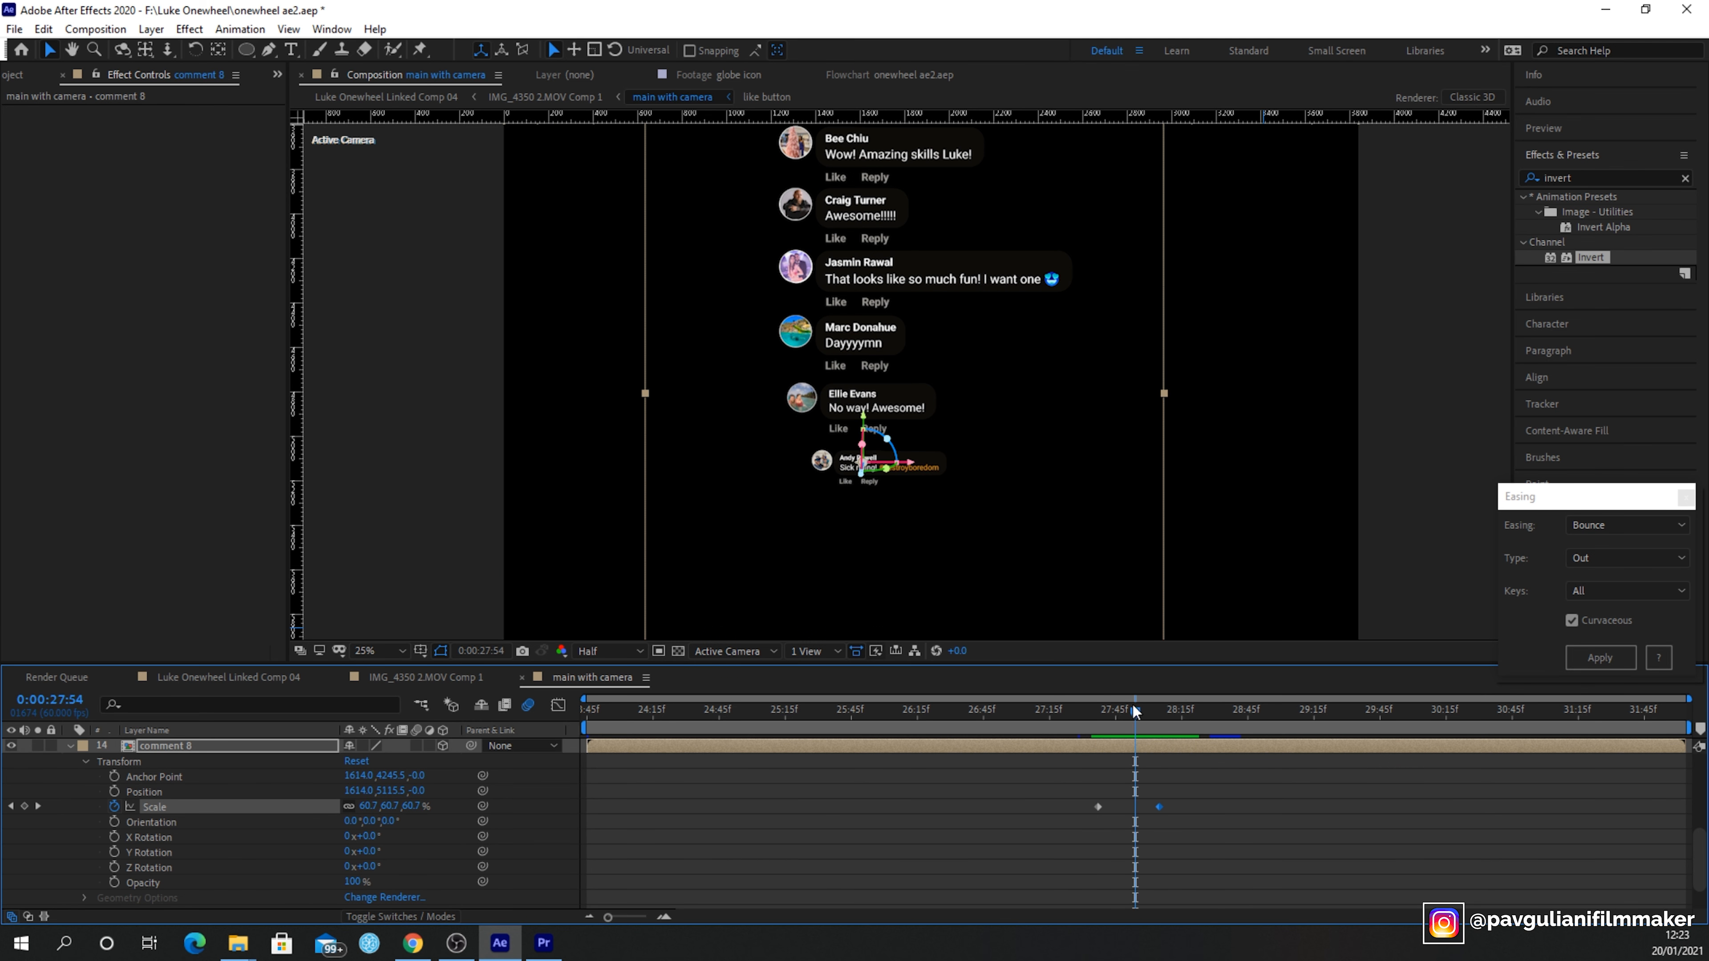
pyautogui.click(1104, 711)
pyautogui.moveTo(1102, 710); pyautogui.dragTo(1100, 717)
pyautogui.press('space')
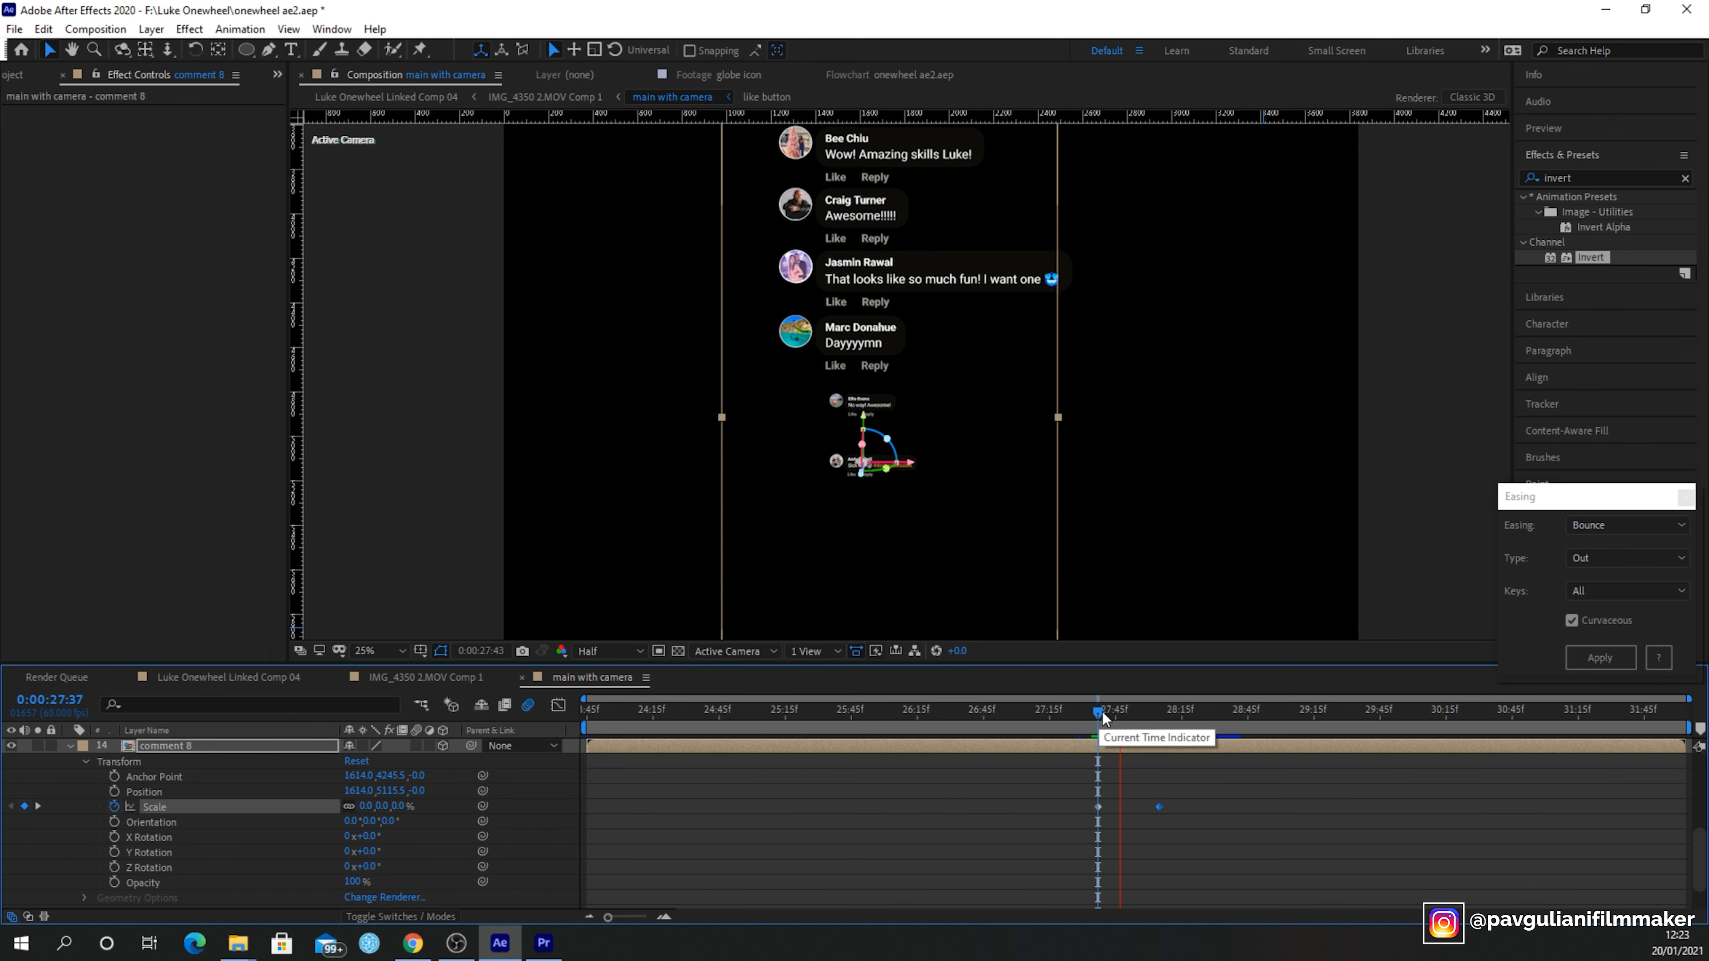
pyautogui.click(1105, 714)
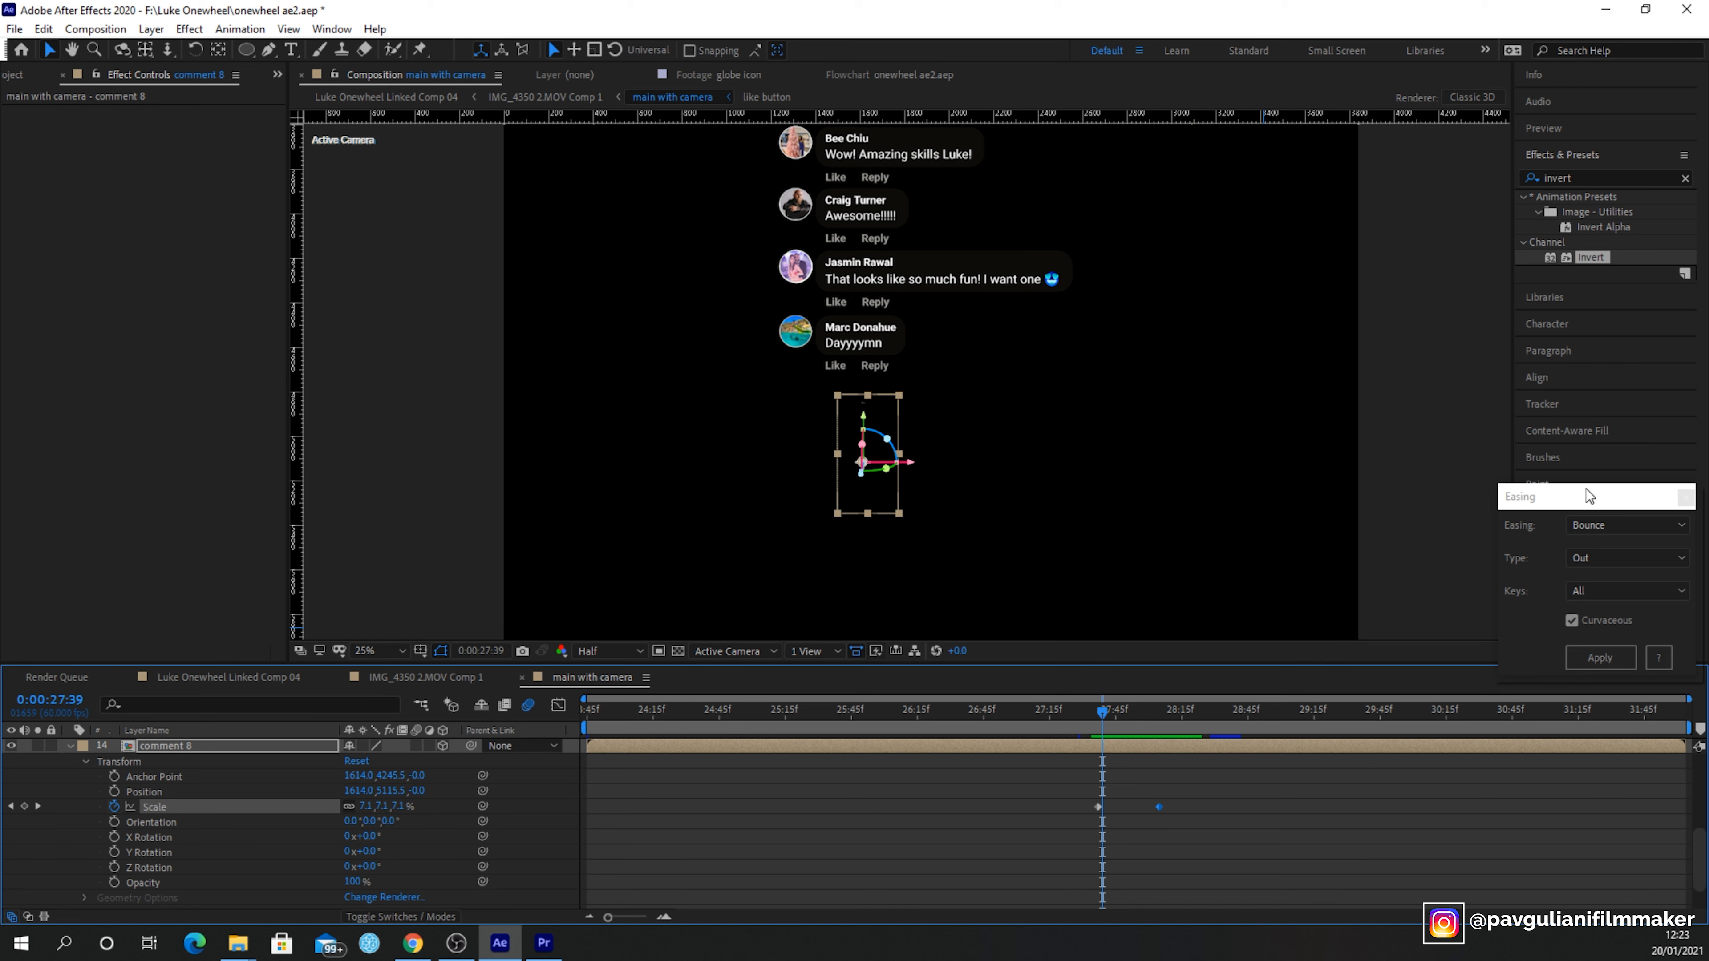
# - Select comment 8's last Scale keyframe and apply Bounce easing with Type Out to it
pyautogui.moveTo(1584, 496); pyautogui.dragTo(1554, 469)
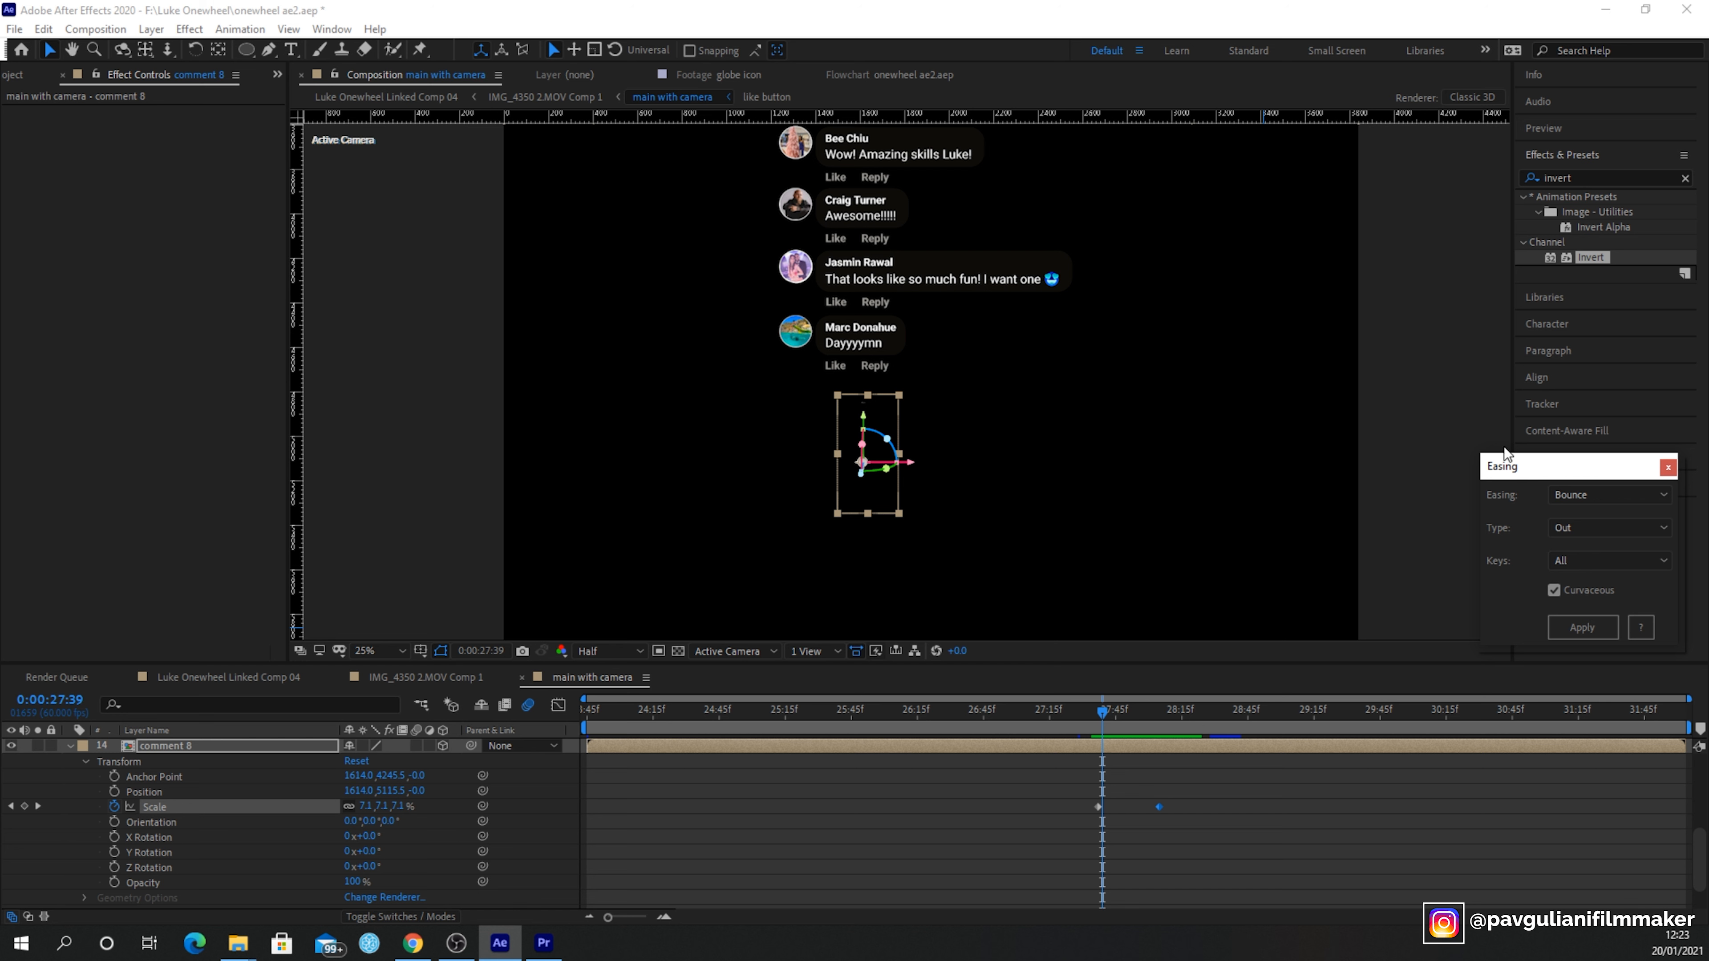
pyautogui.moveTo(1080, 729); pyautogui.dragTo(1096, 722)
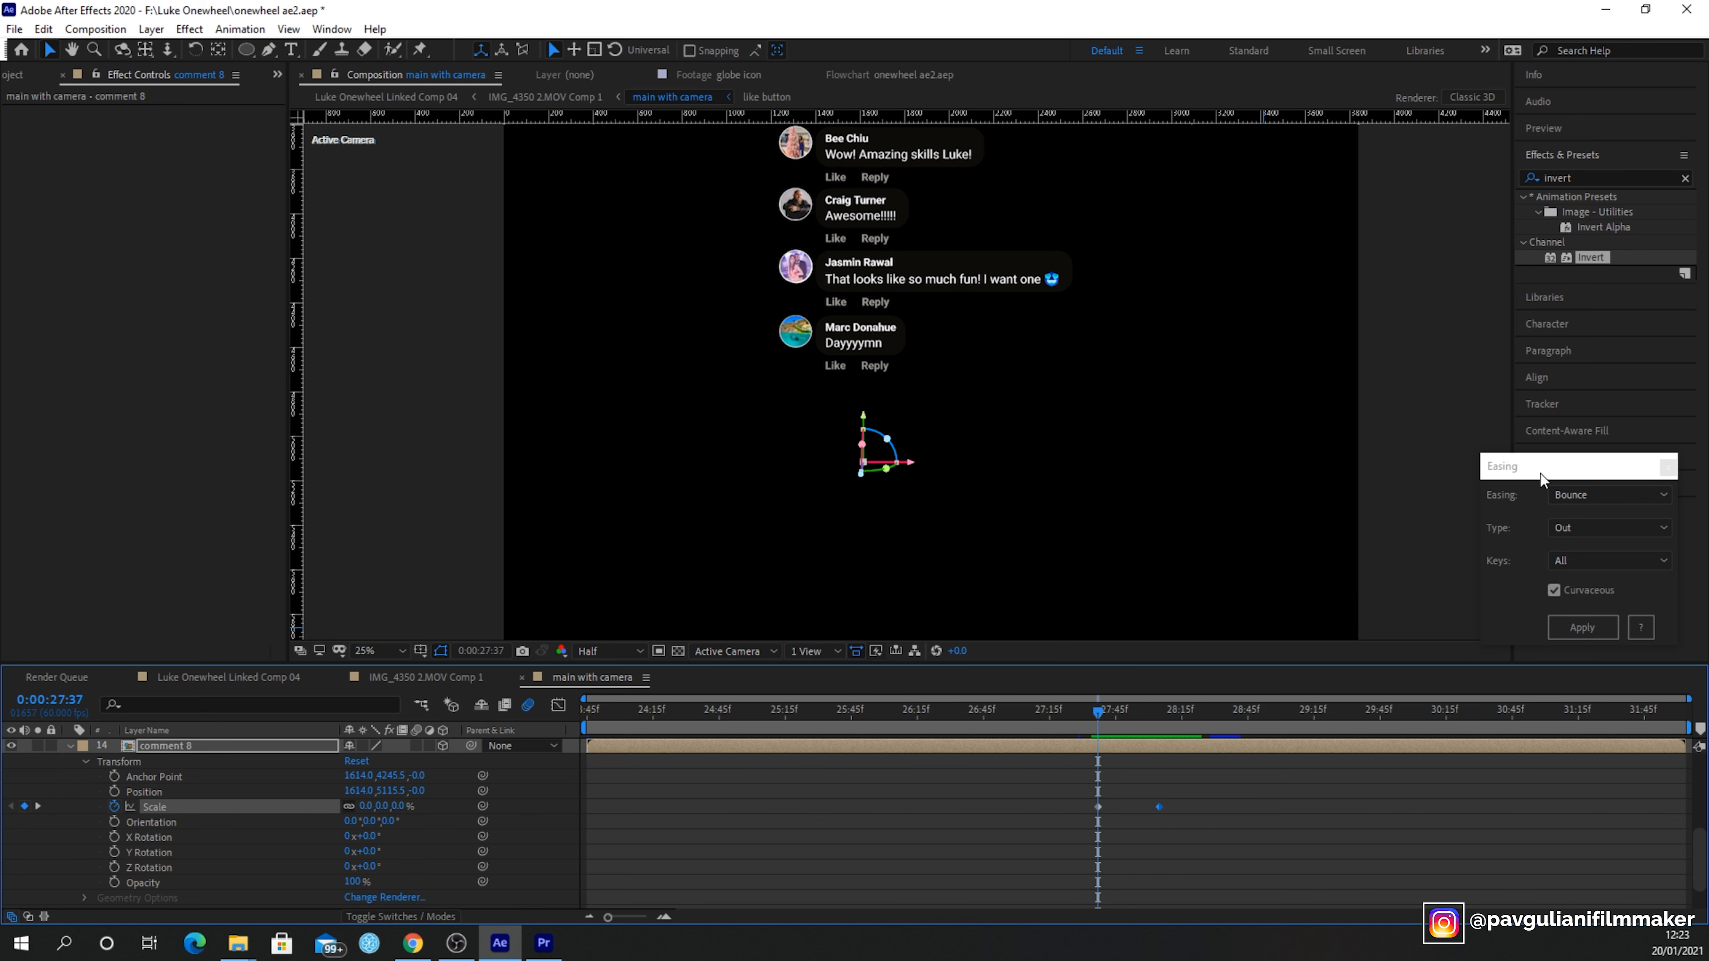
pyautogui.click(1163, 732)
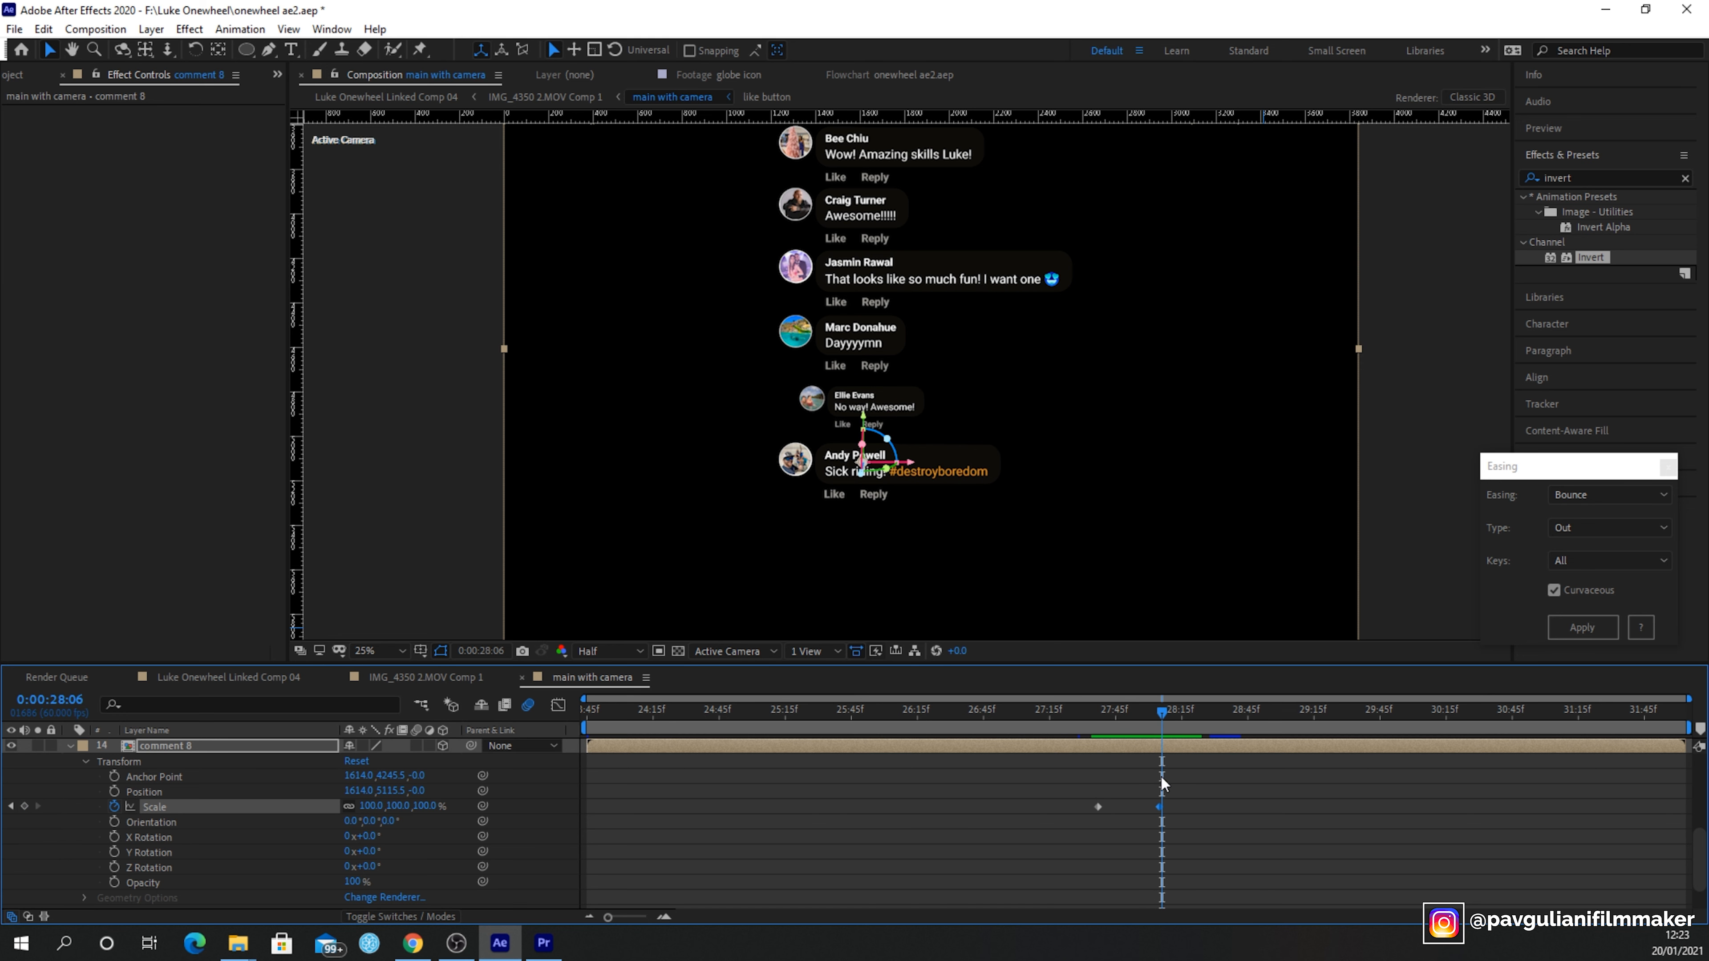
pyautogui.moveTo(1151, 790); pyautogui.dragTo(1176, 831)
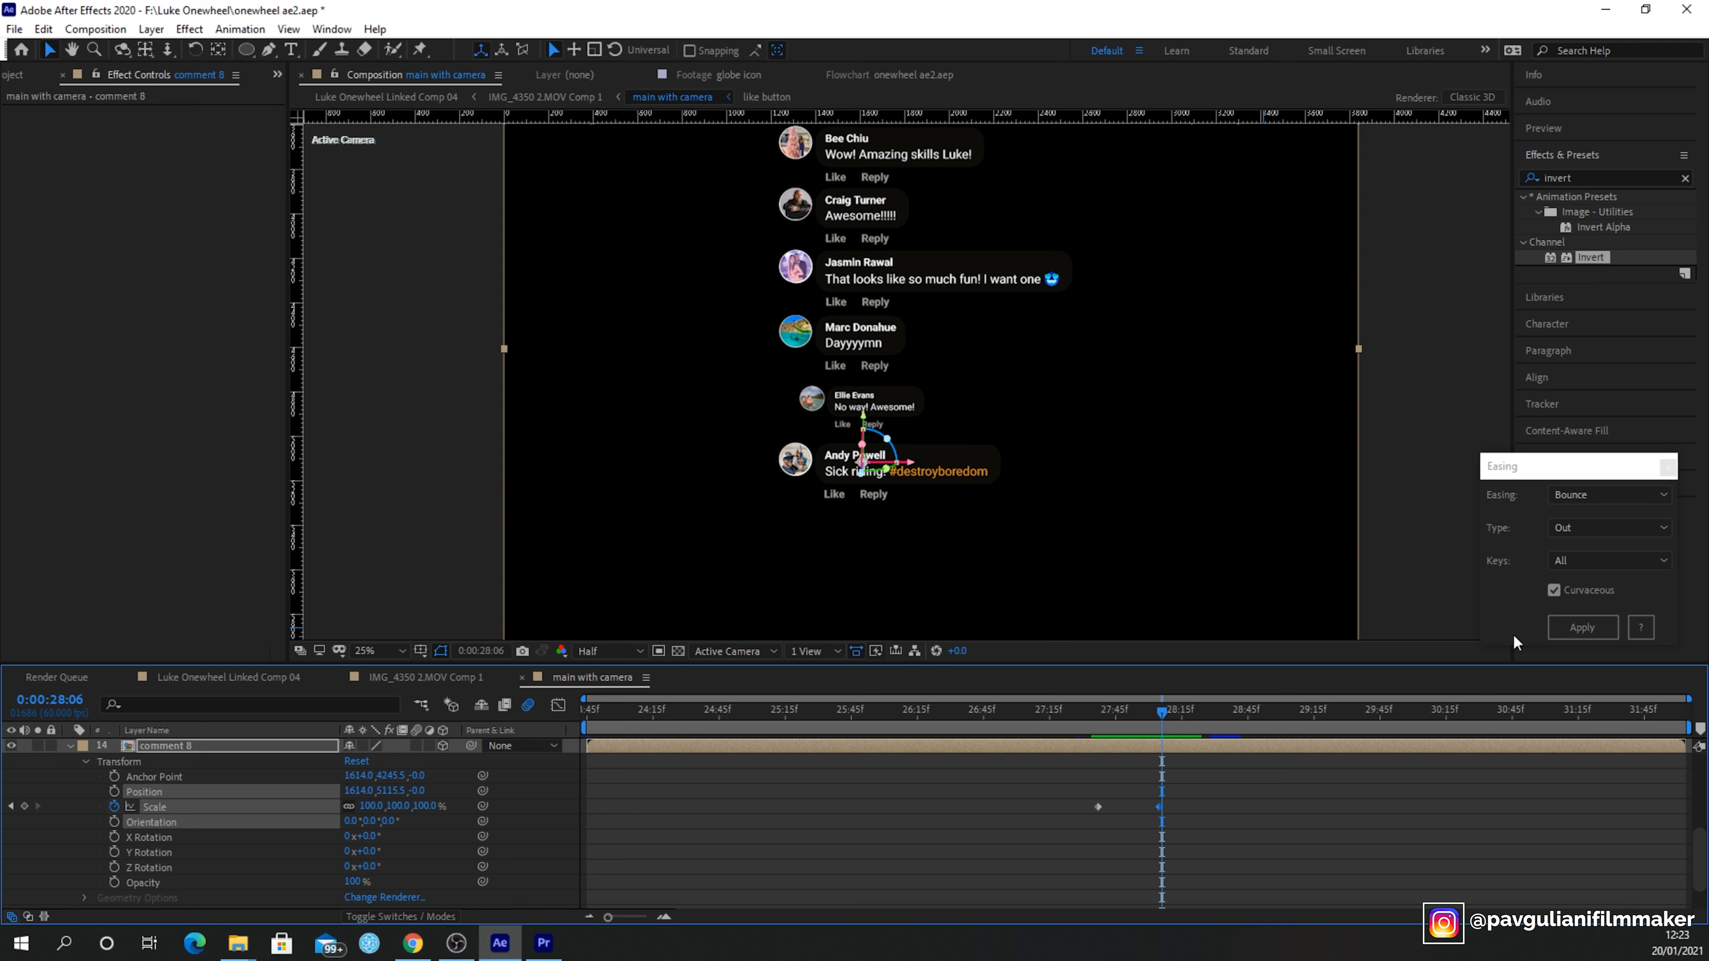
pyautogui.click(1574, 626)
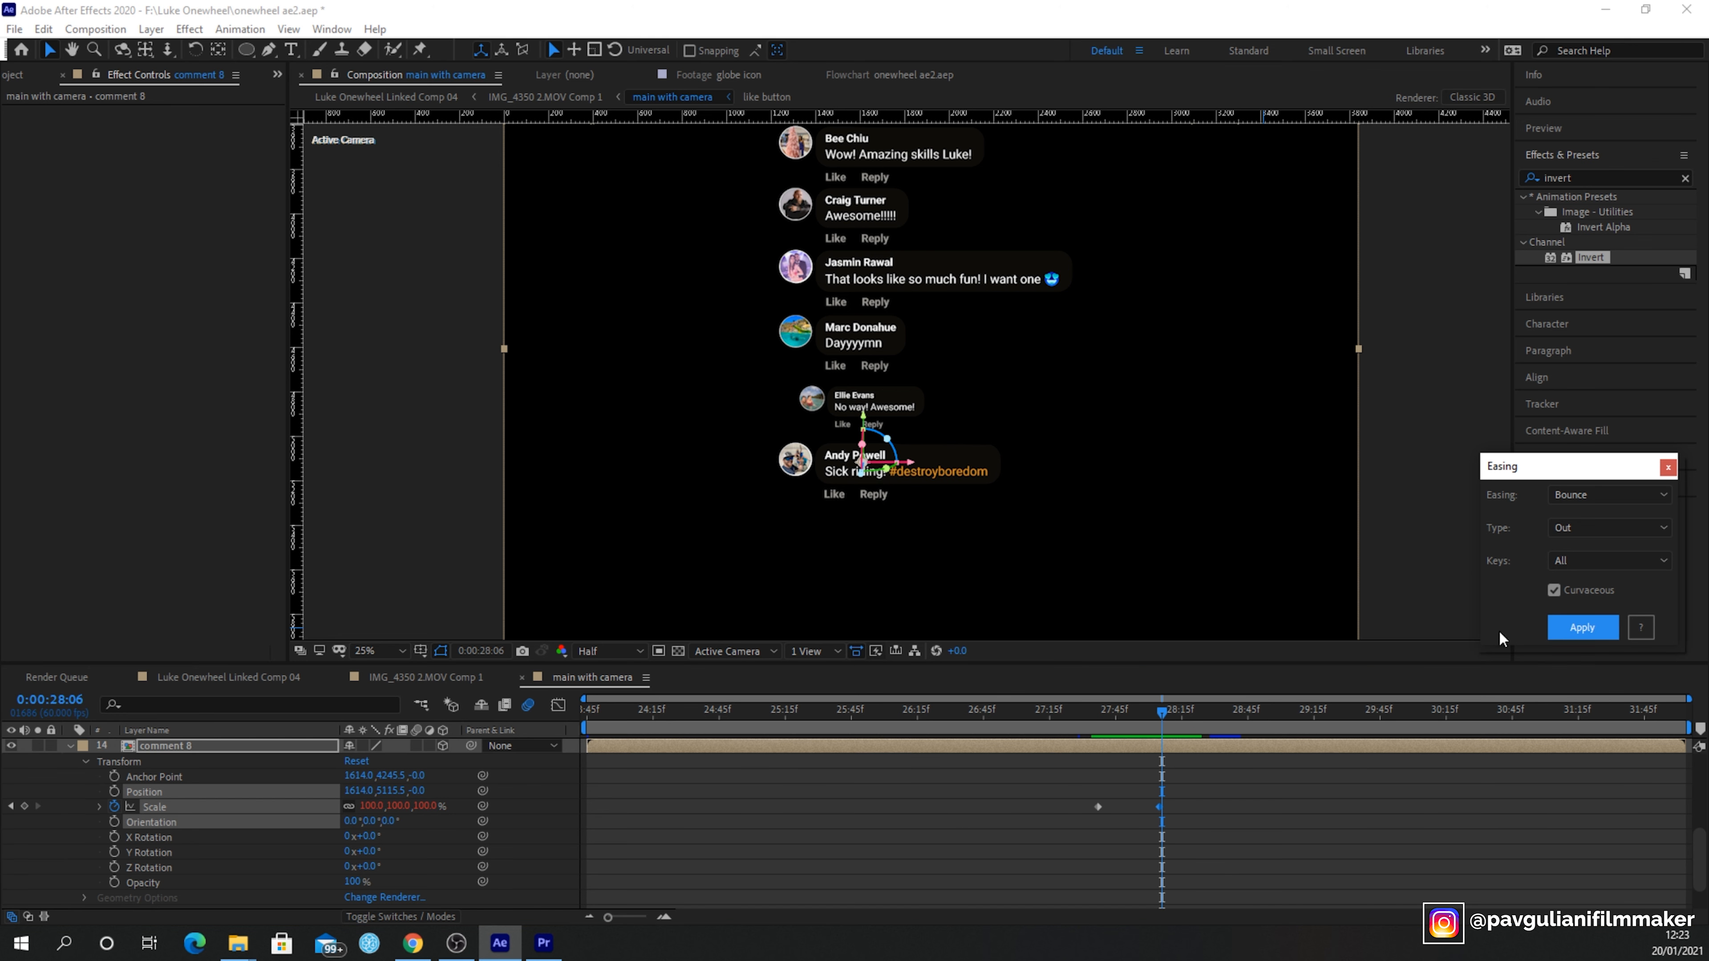
# - Preview the bouncing comment 8 pop-in, then switch to the IMG_4350 2.MOV Comp 1 composition
pyautogui.click(1095, 731)
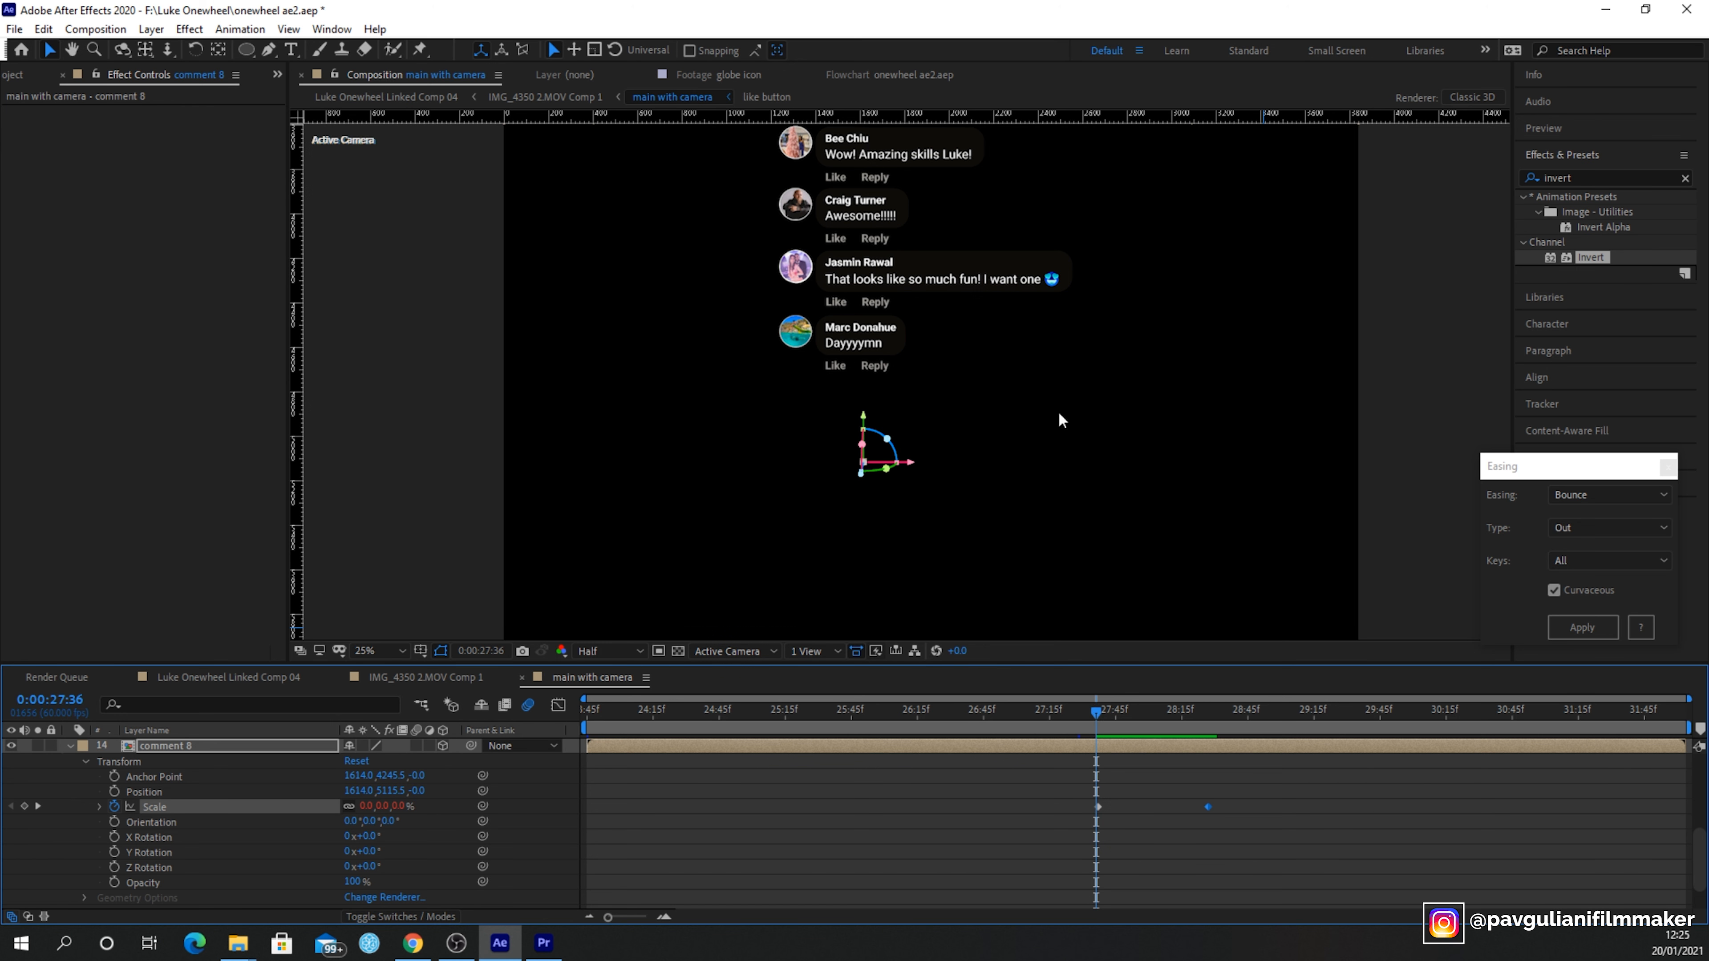
pyautogui.press('space')
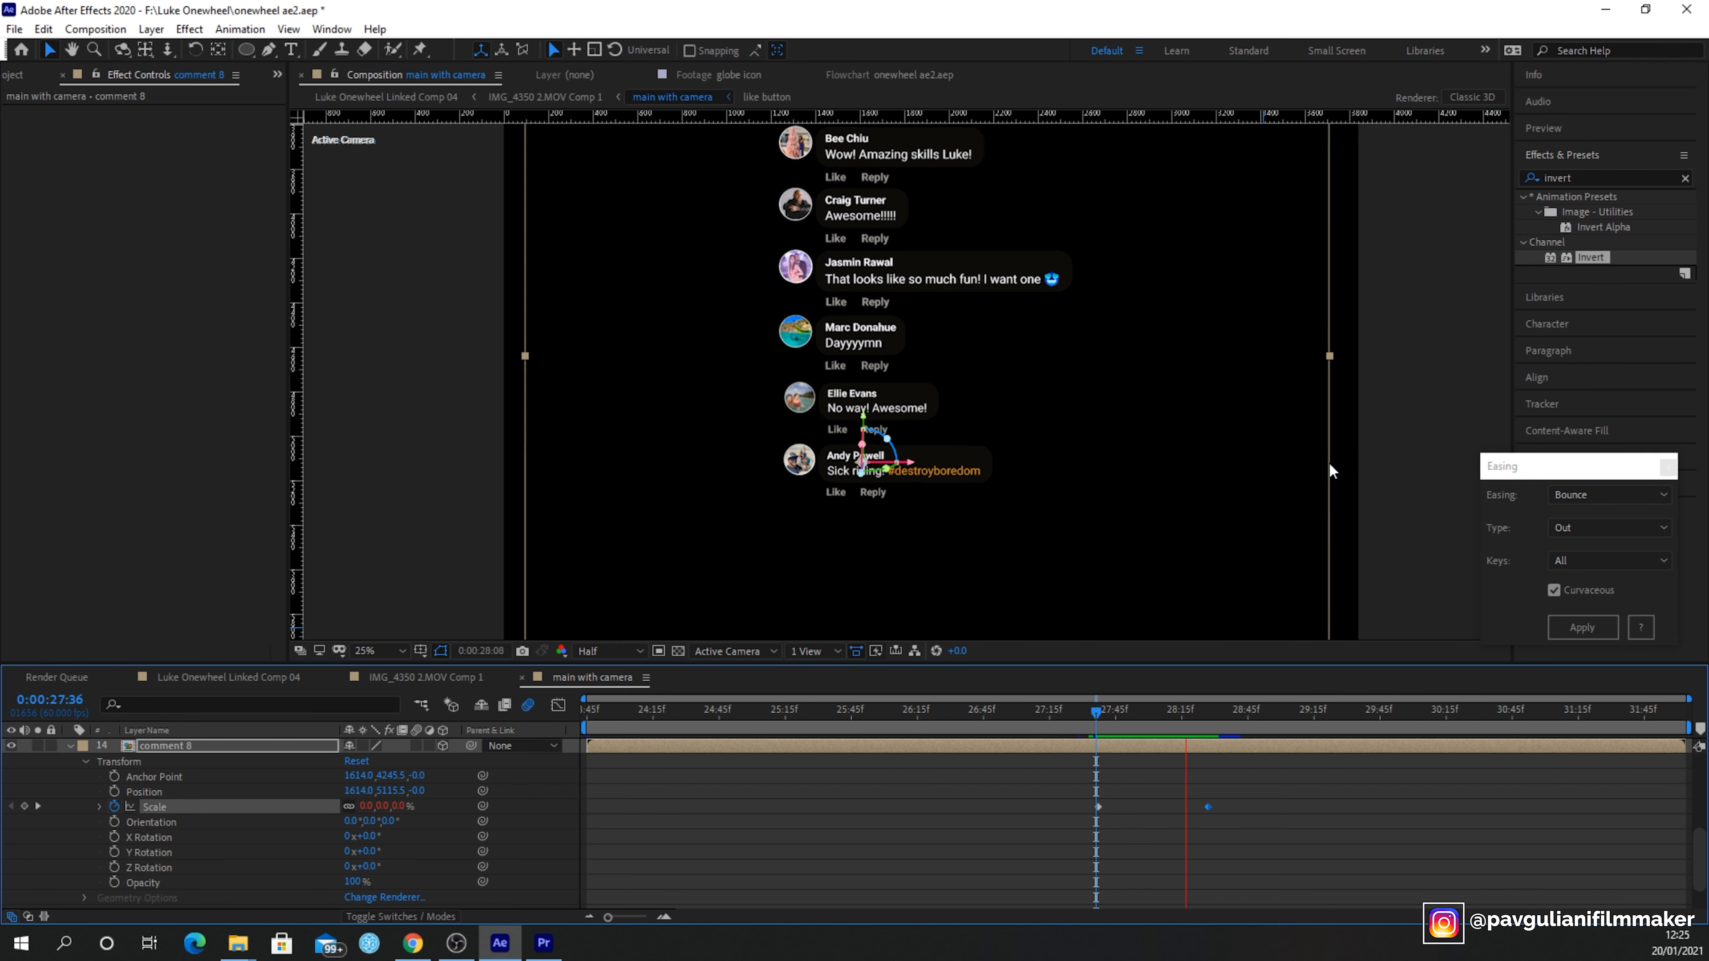
pyautogui.click(475, 524)
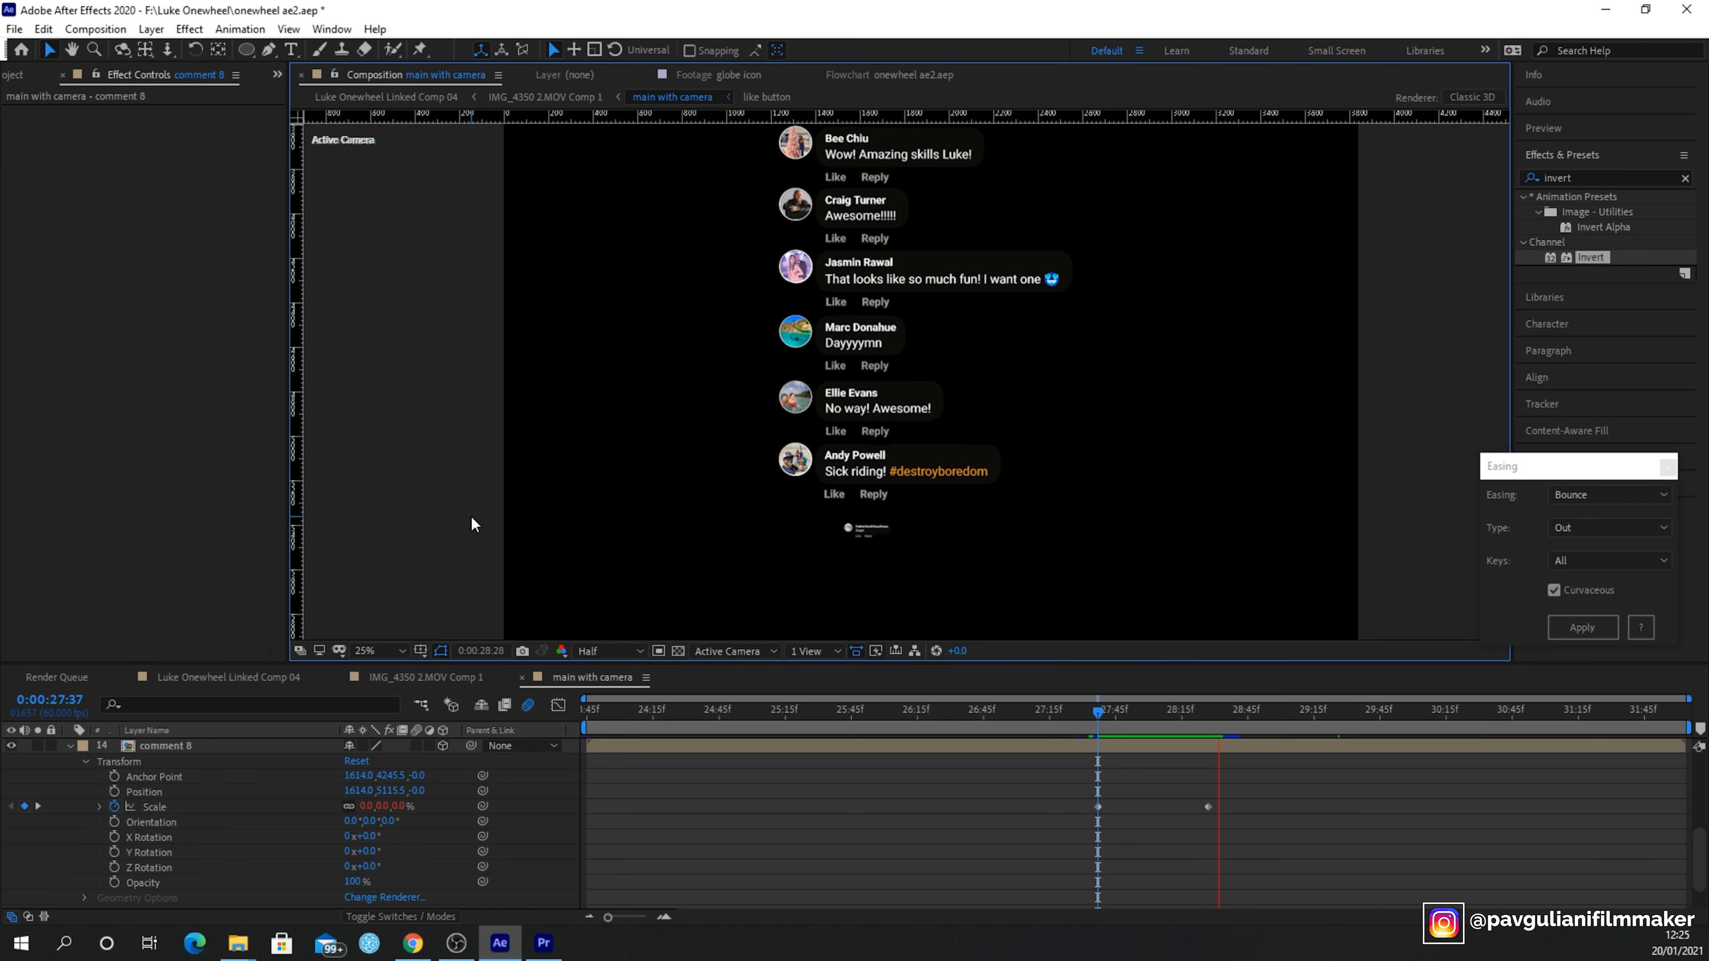
pyautogui.click(1097, 700)
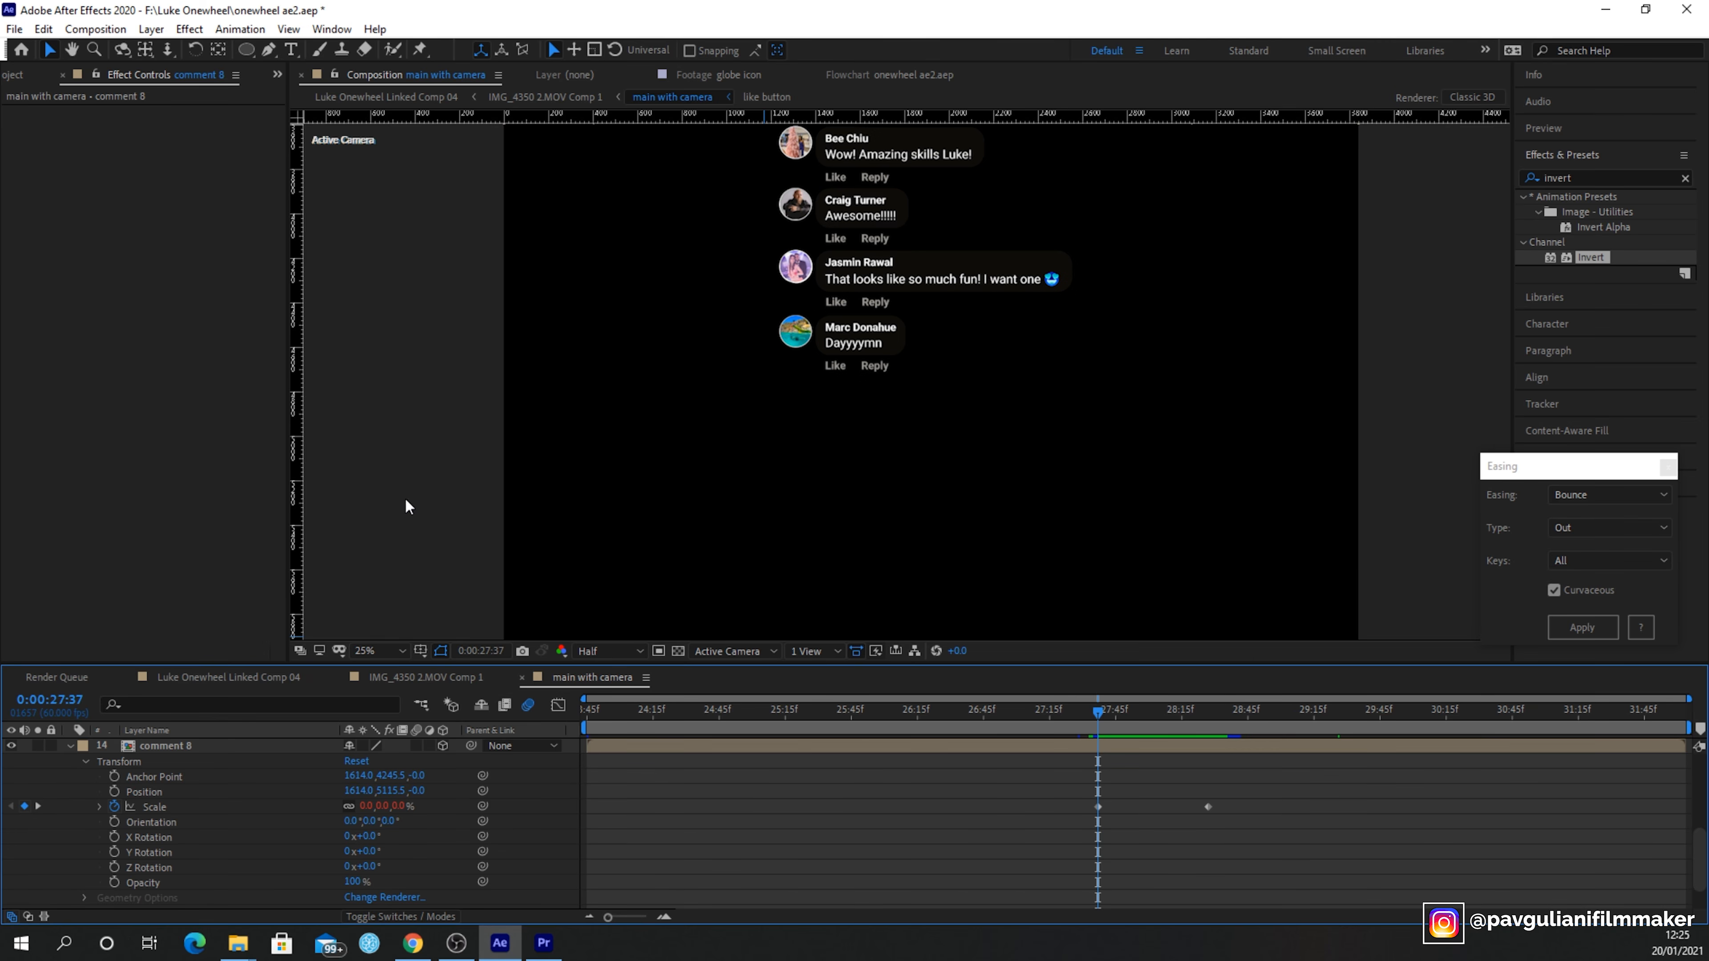
pyautogui.press('space')
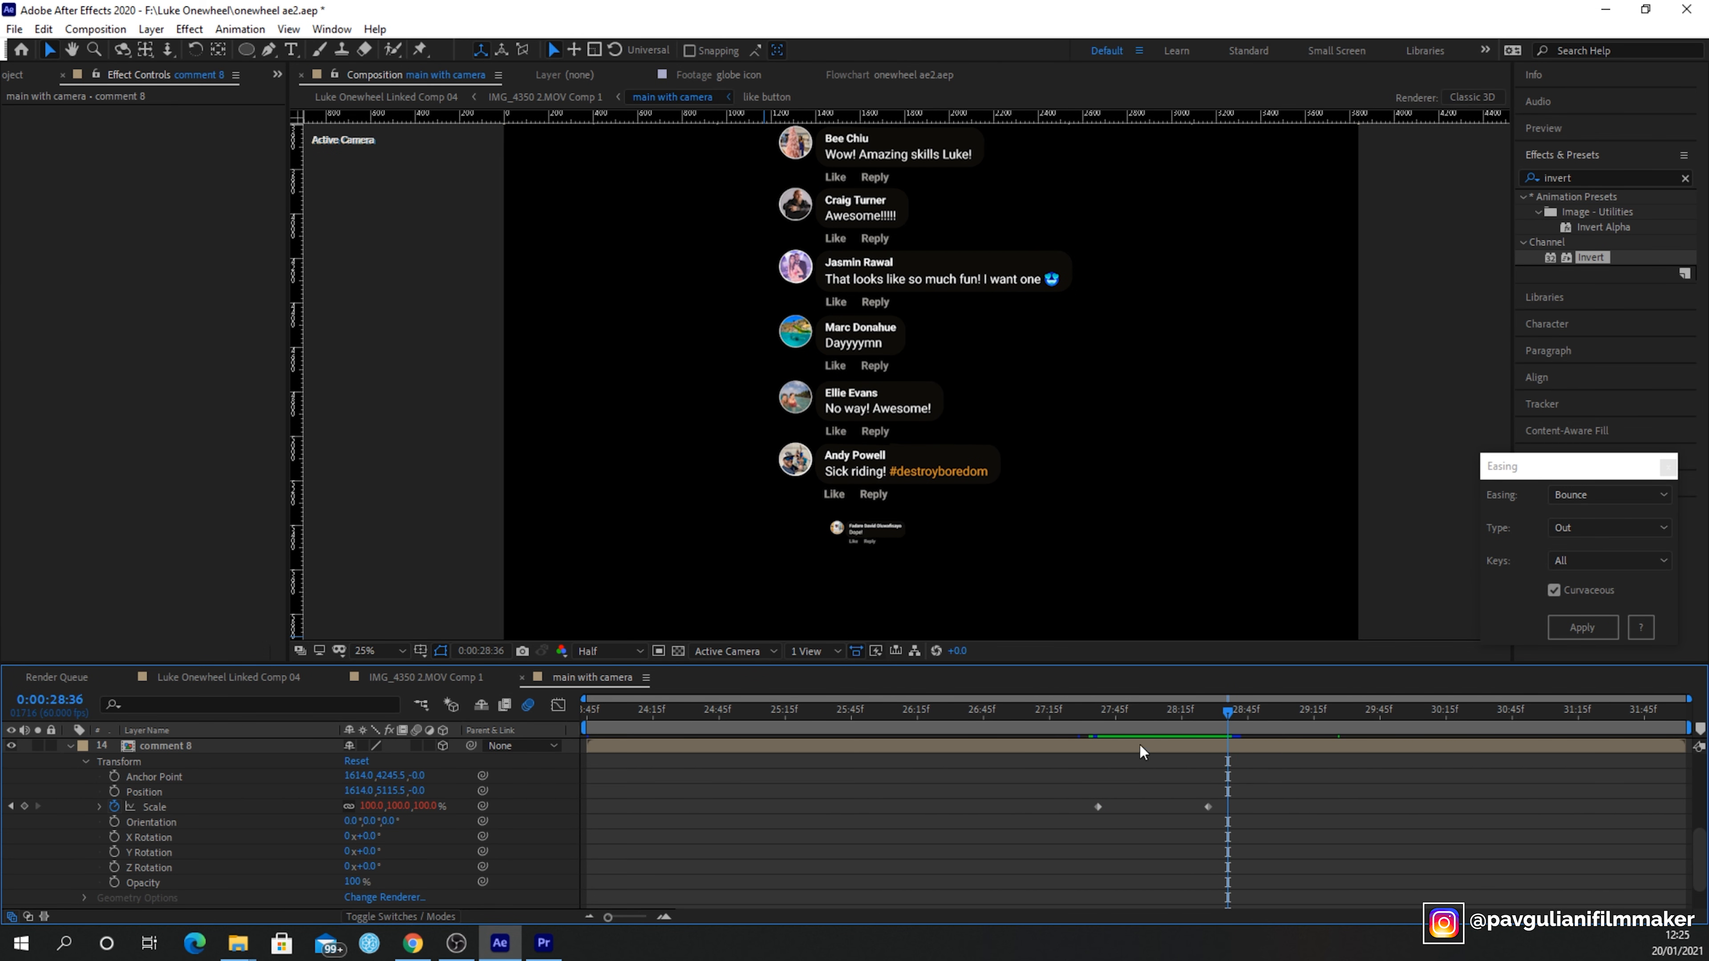
pyautogui.click(1094, 722)
pyautogui.click(404, 676)
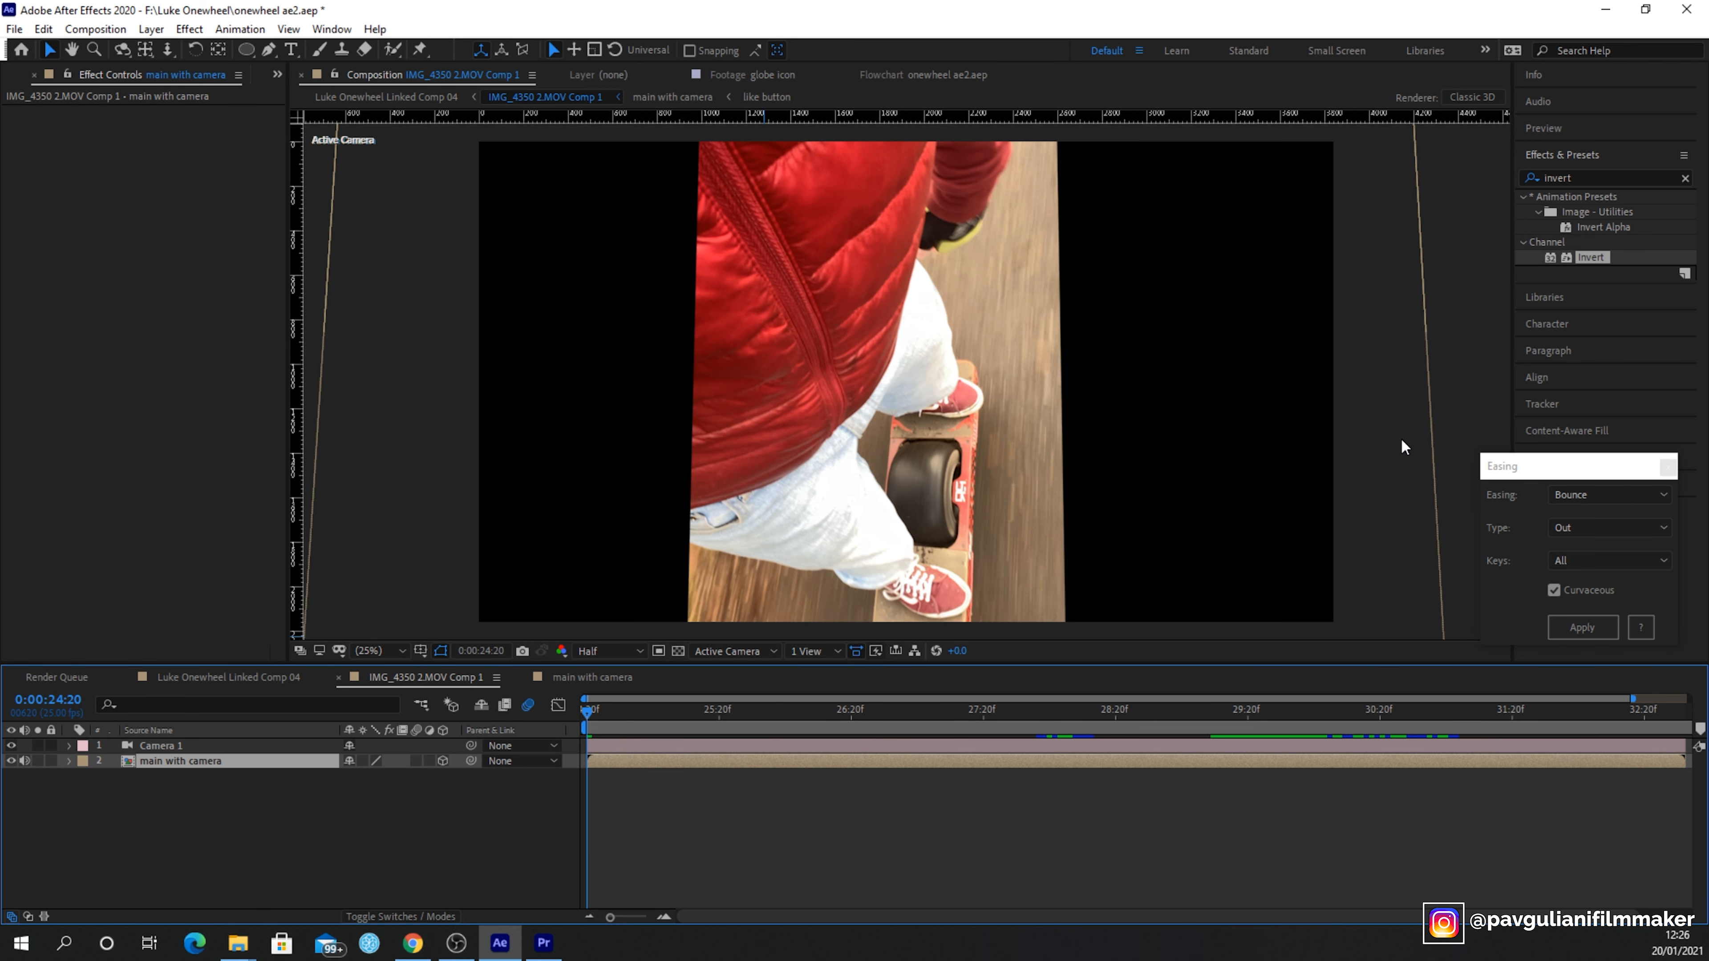